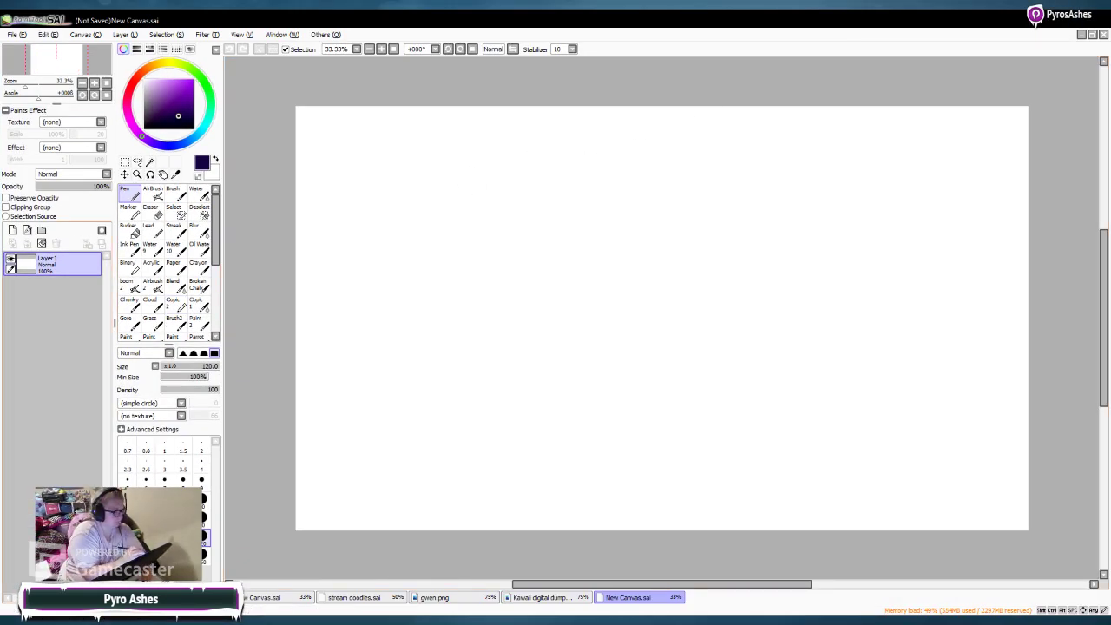
# Step: Add eight new blank layers and one linework layer above the base layer
pyautogui.click(12, 230)
pyautogui.click(12, 230)
pyautogui.click(13, 230)
pyautogui.click(12, 230)
pyautogui.click(13, 230)
pyautogui.click(12, 230)
pyautogui.click(13, 230)
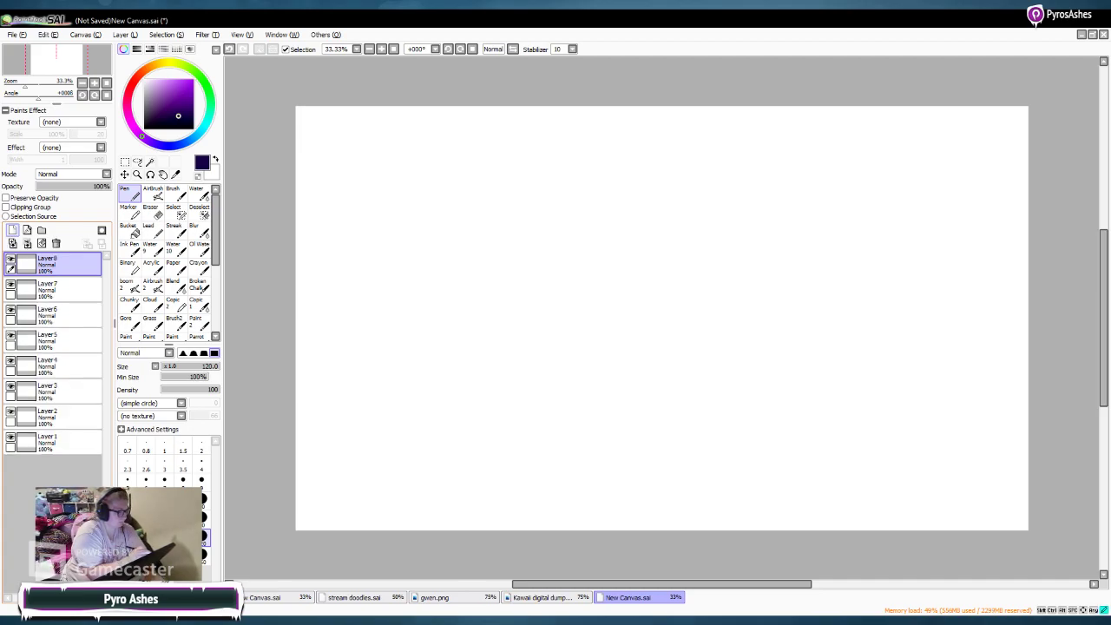
pyautogui.click(12, 231)
pyautogui.click(26, 230)
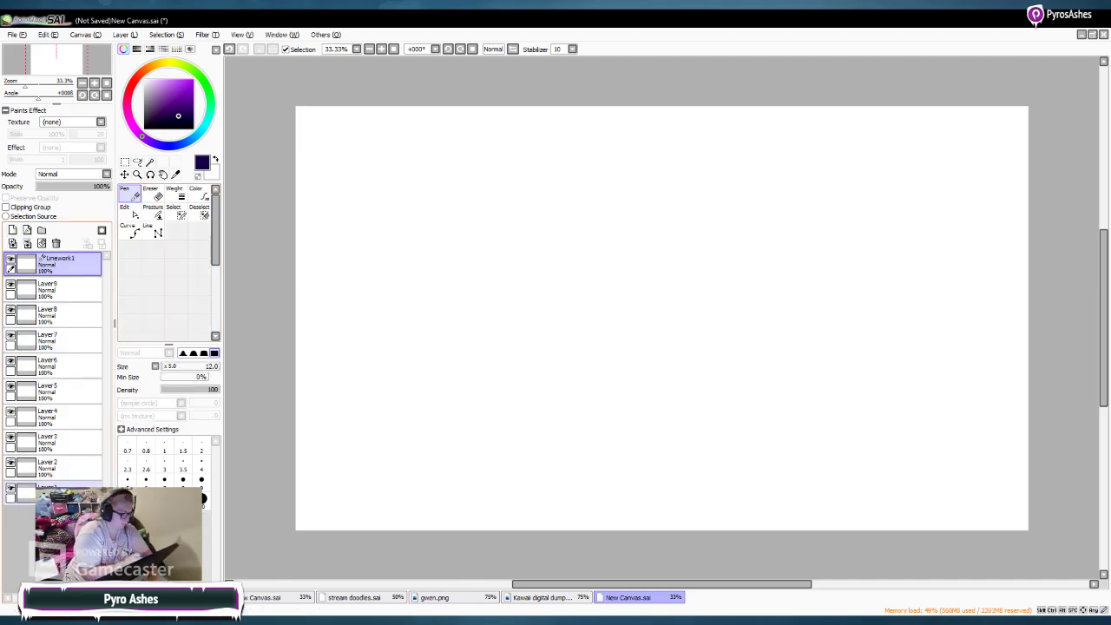
# Step: Fill the entire canvas on Layer 1 with muted pink using the Pen at size 500
pyautogui.click(21, 491)
pyautogui.click(162, 91)
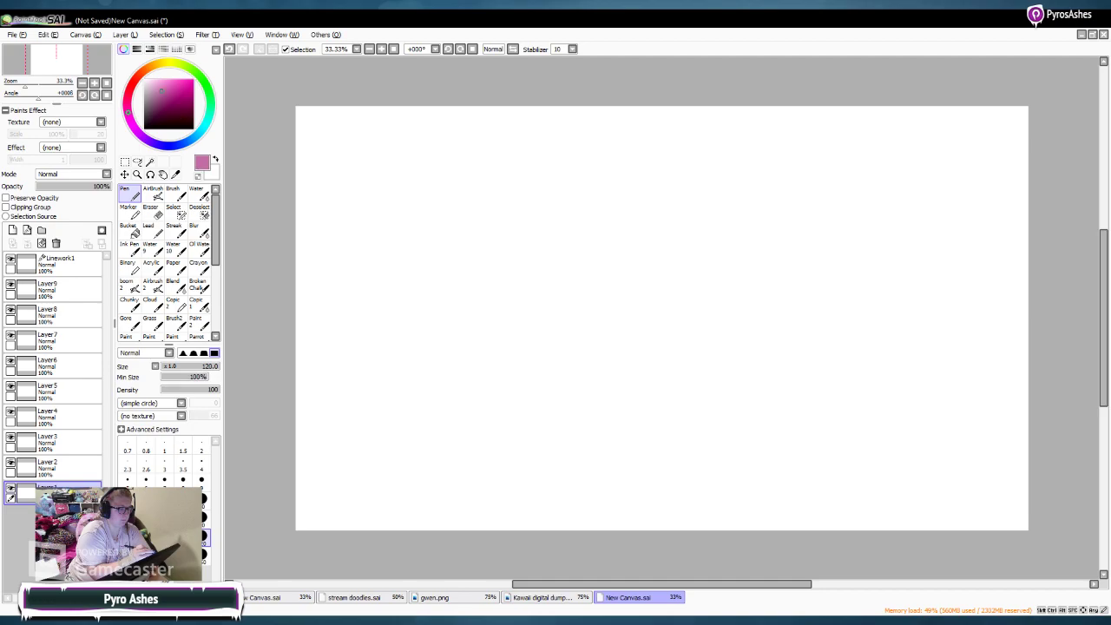
pyautogui.click(165, 576)
pyautogui.moveTo(434, 121)
pyautogui.mouseDown()
pyautogui.moveTo(266, 141)
pyautogui.moveTo(293, 199)
pyautogui.moveTo(839, 141)
pyautogui.moveTo(1010, 488)
pyautogui.moveTo(1016, 477)
pyautogui.moveTo(999, 474)
pyautogui.mouseUp()
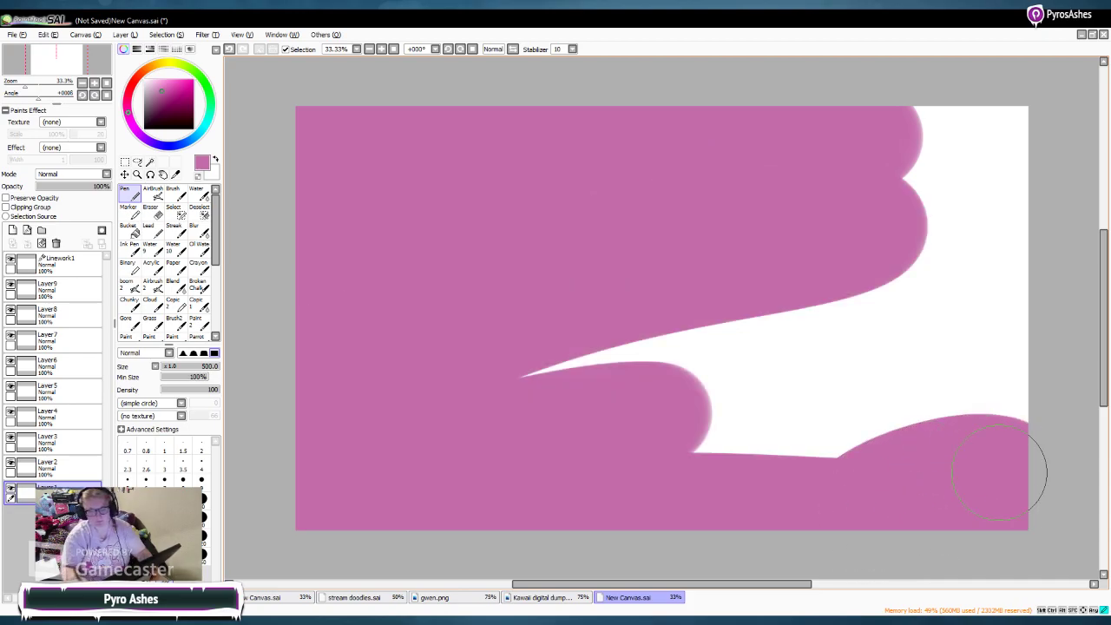
pyautogui.moveTo(999, 475)
pyautogui.mouseDown()
pyautogui.moveTo(1037, 120)
pyautogui.moveTo(650, 124)
pyautogui.mouseUp()
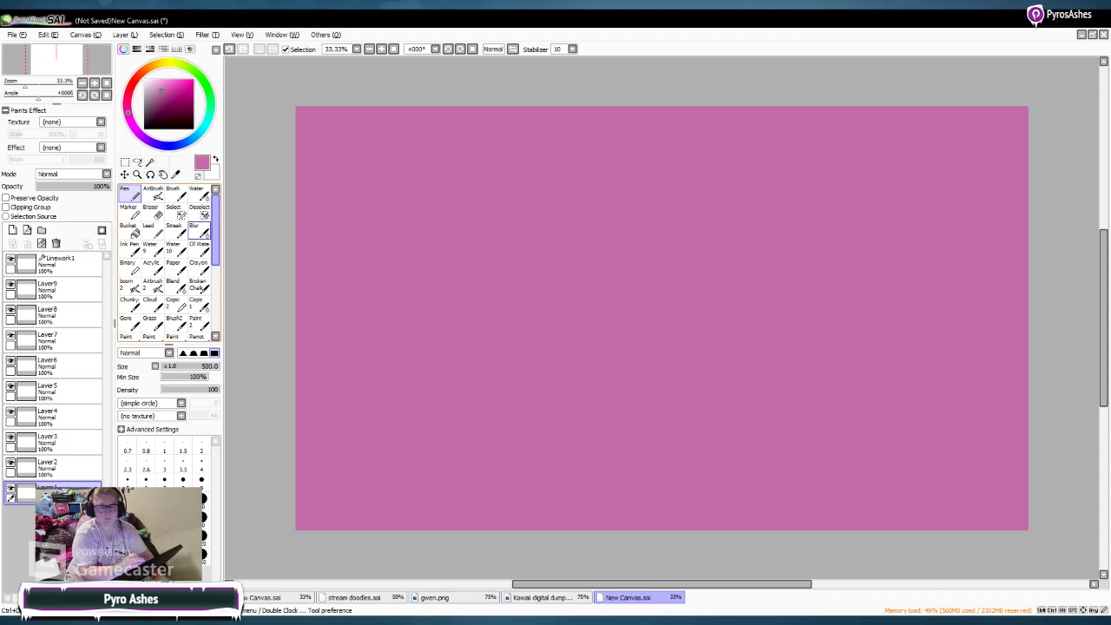
# Step: On Layer 2, sketch a round head with a curved jaw beneath it in dark mauve, using the Lead brush at size 9
pyautogui.click(157, 104)
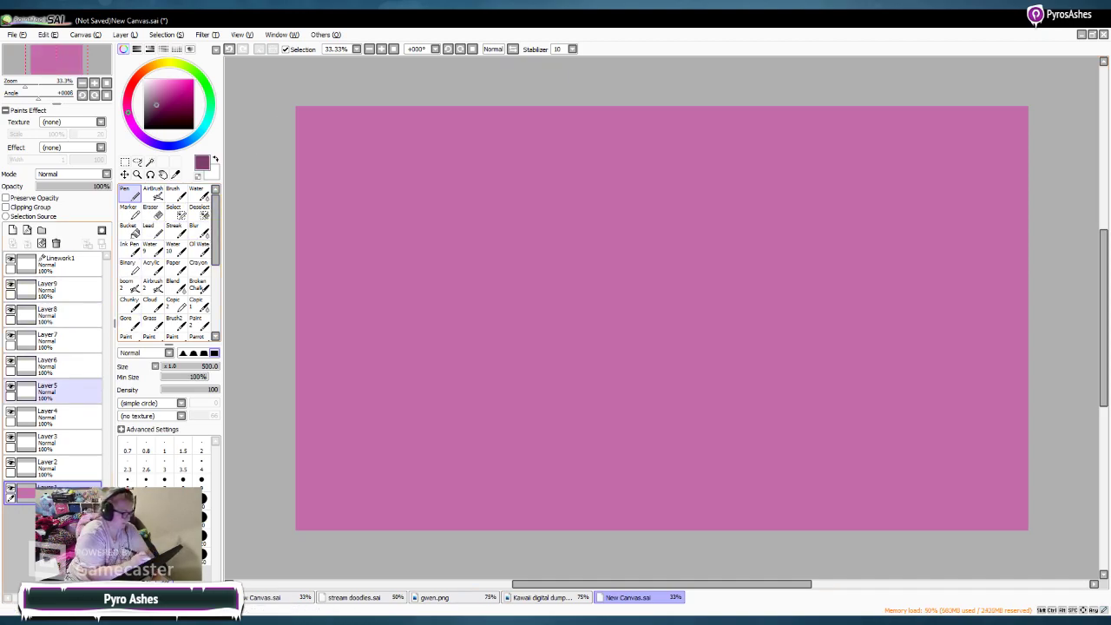
pyautogui.click(151, 228)
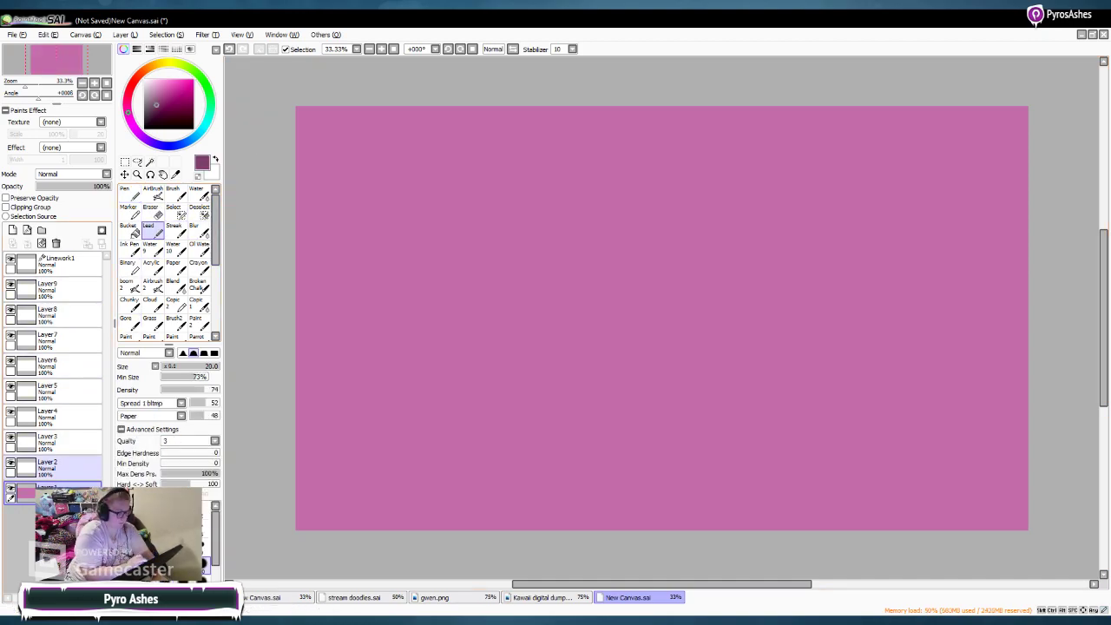
pyautogui.click(66, 467)
pyautogui.click(205, 547)
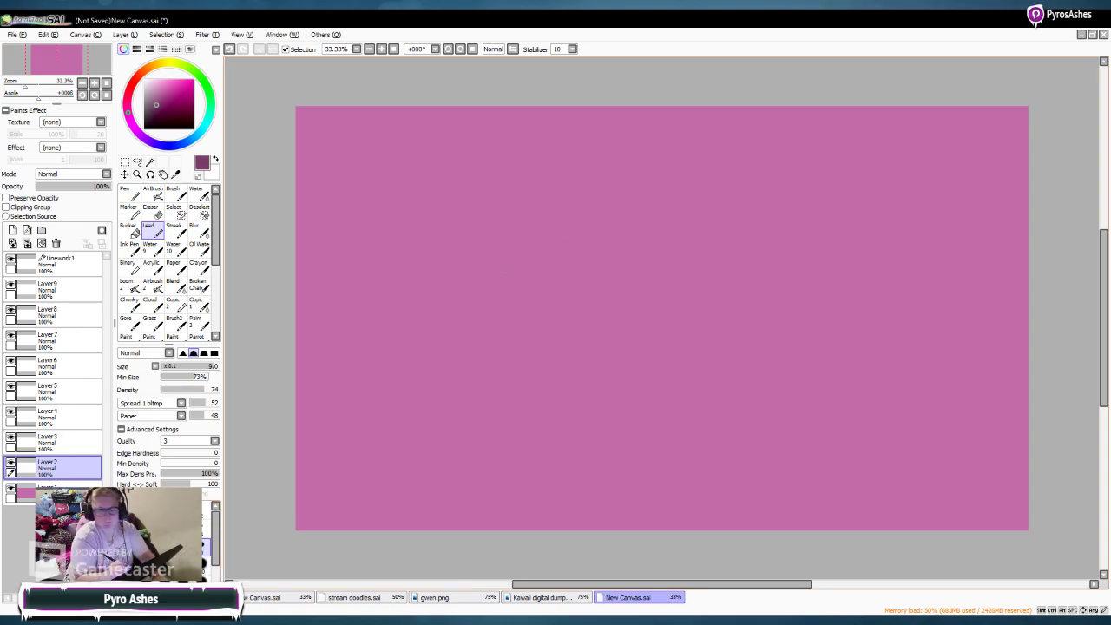
pyautogui.moveTo(501, 237)
pyautogui.mouseDown()
pyautogui.moveTo(500, 275)
pyautogui.moveTo(601, 288)
pyautogui.mouseUp()
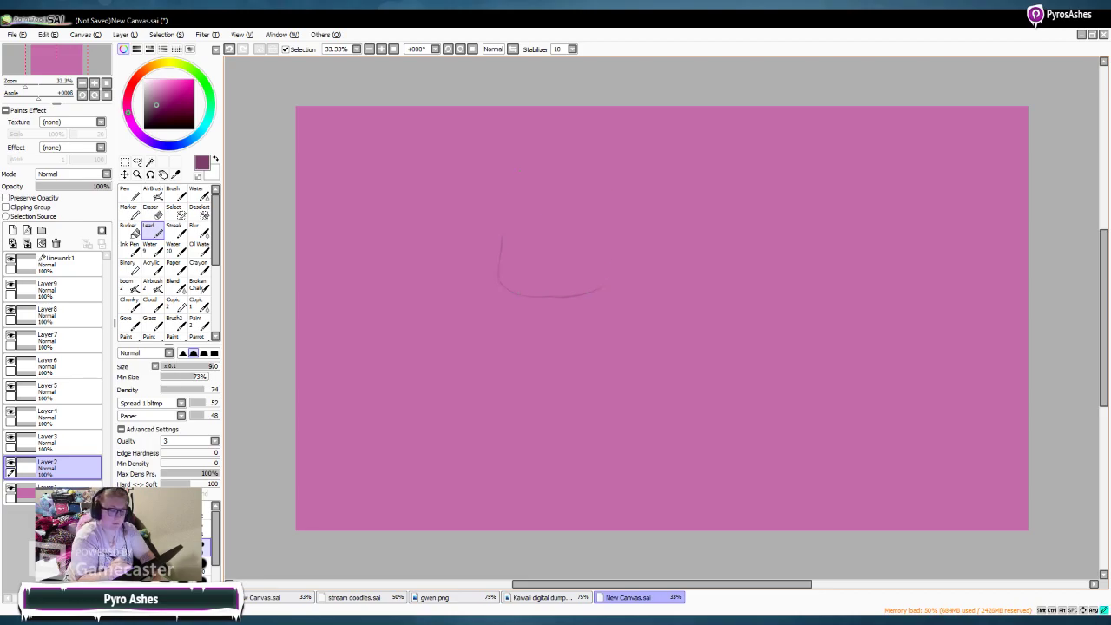
pyautogui.moveTo(547, 150); pyautogui.dragTo(520, 178)
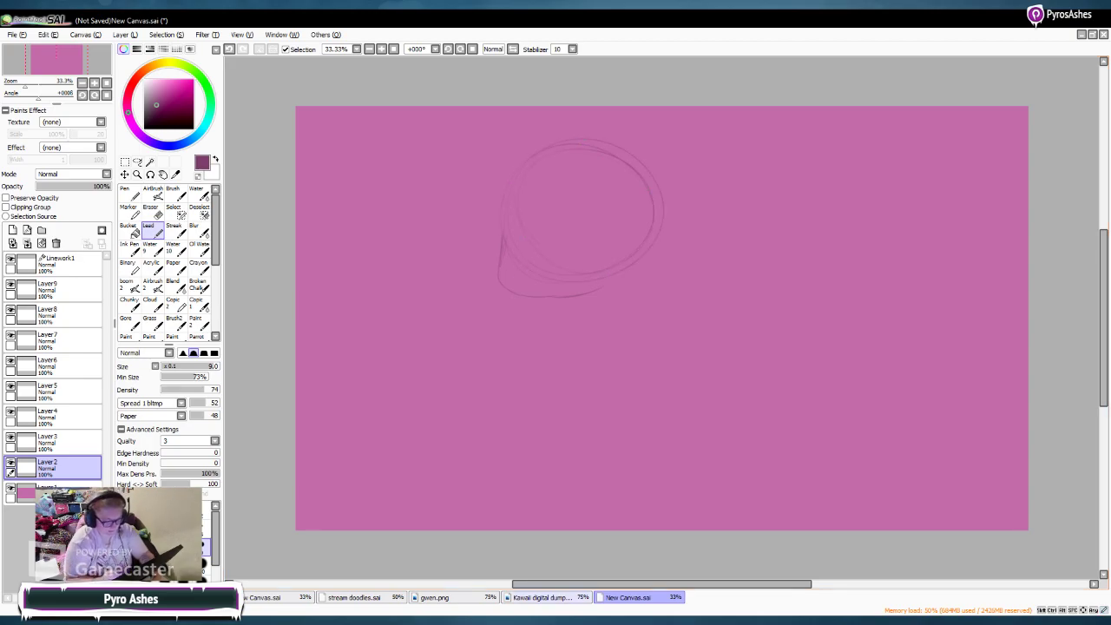
pyautogui.click(545, 597)
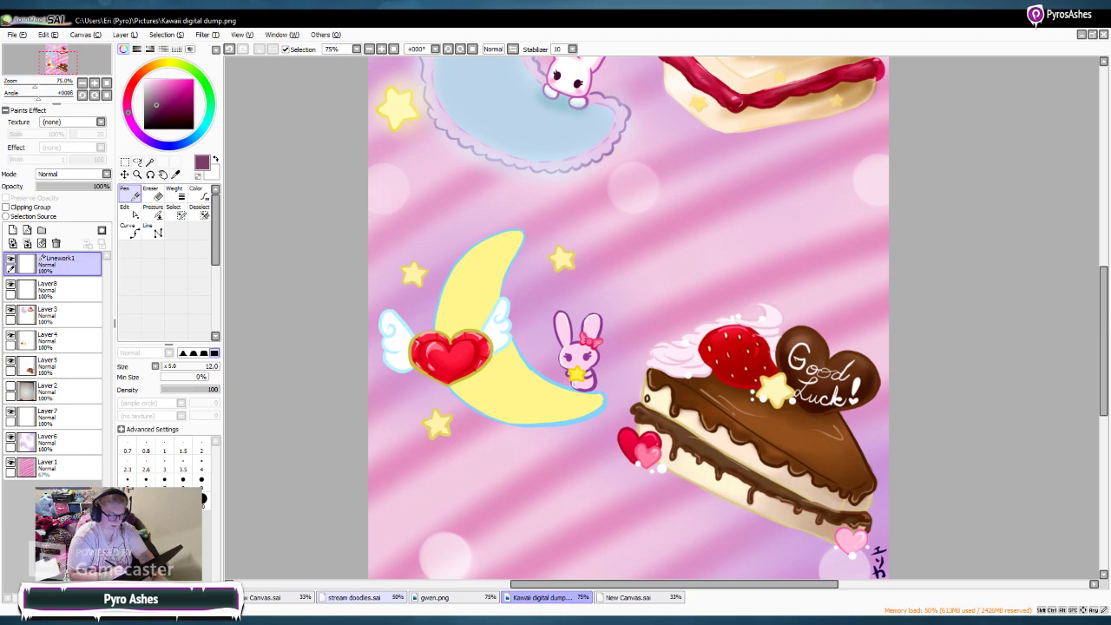
pyautogui.click(361, 597)
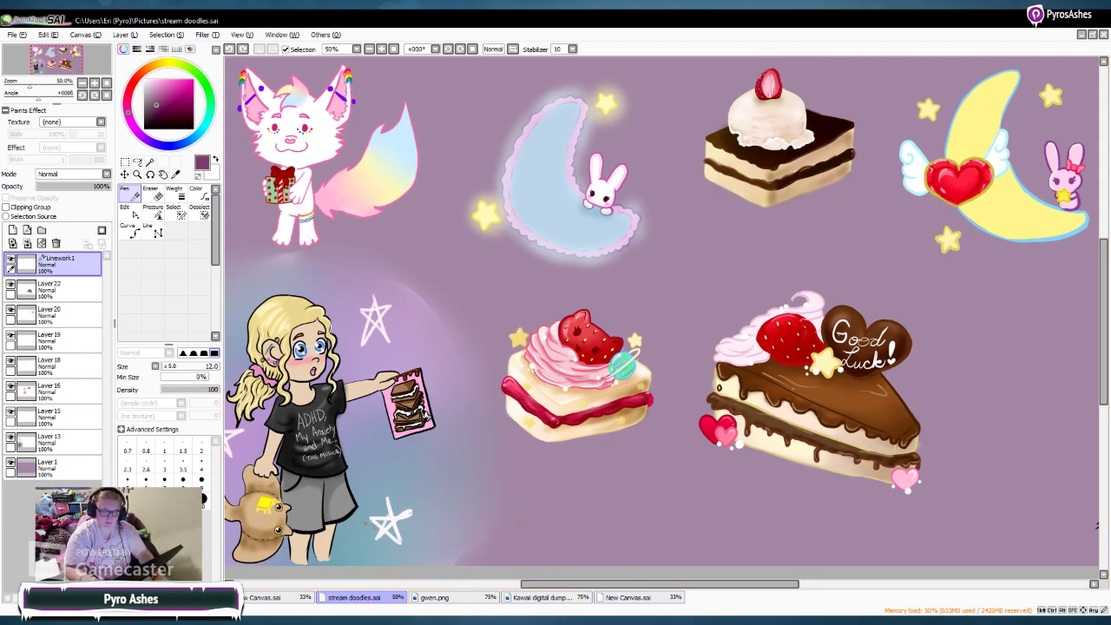
pyautogui.click(628, 597)
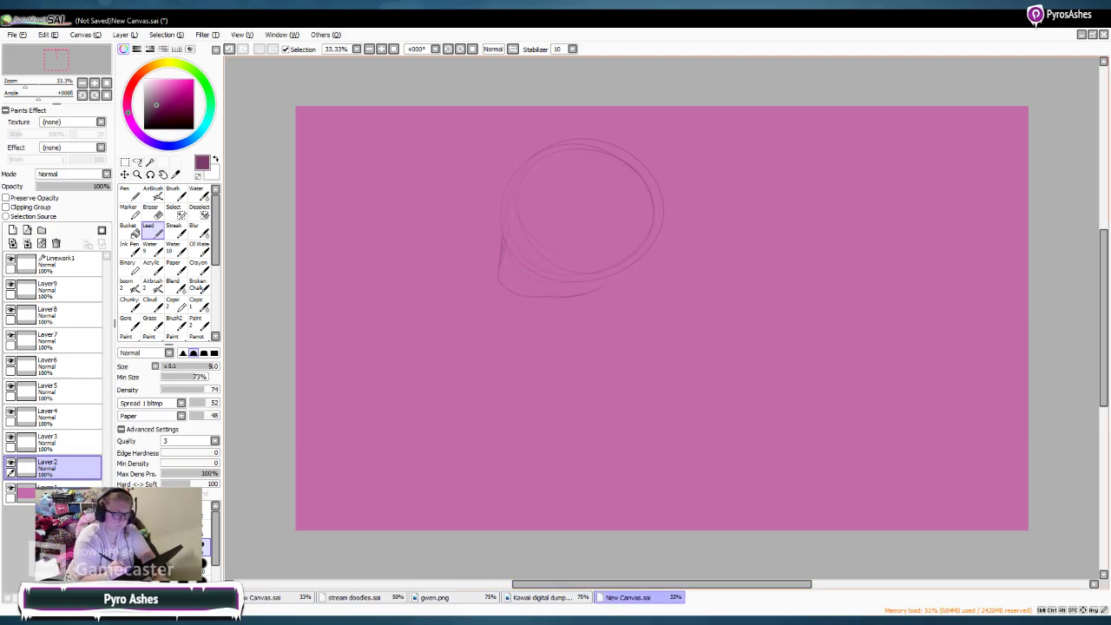
# Step: Complete the jaw outline below the head circle and sketch two arched closed eyes inside the face
pyautogui.moveTo(512, 291)
pyautogui.mouseDown()
pyautogui.moveTo(642, 302)
pyautogui.moveTo(573, 309)
pyautogui.mouseUp()
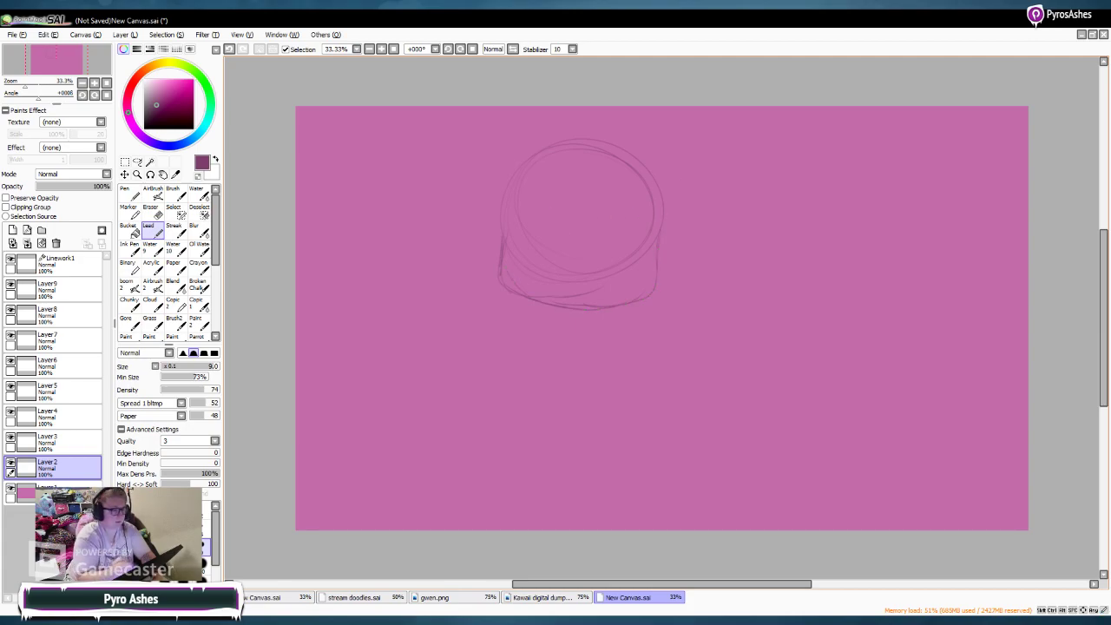
pyautogui.press('pageup')
pyautogui.moveTo(1103, 317); pyautogui.dragTo(1104, 300)
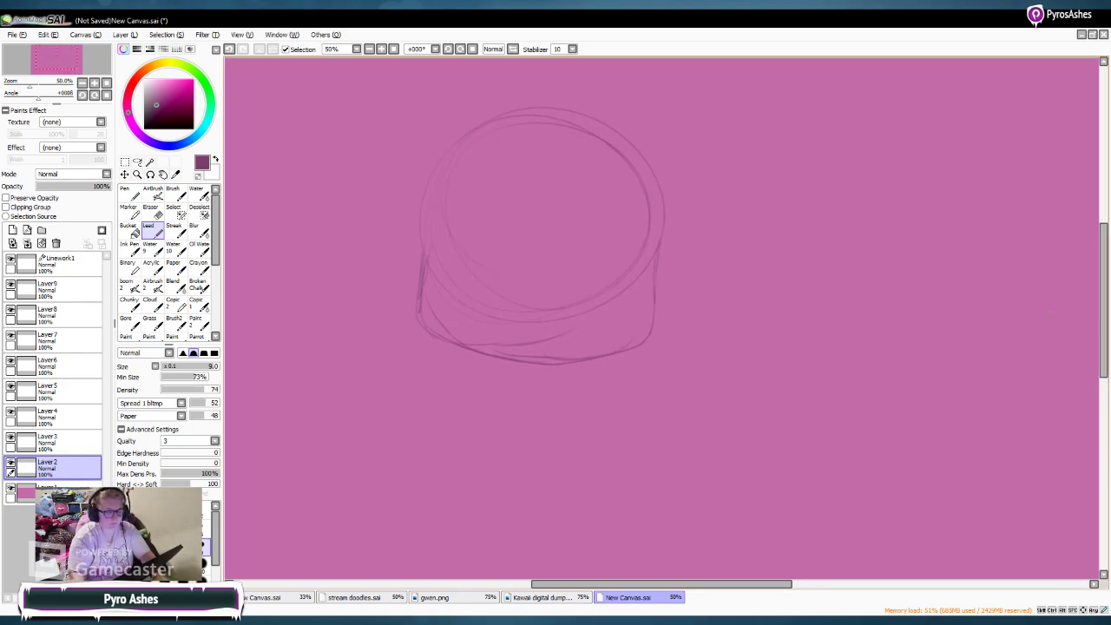
pyautogui.click(381, 48)
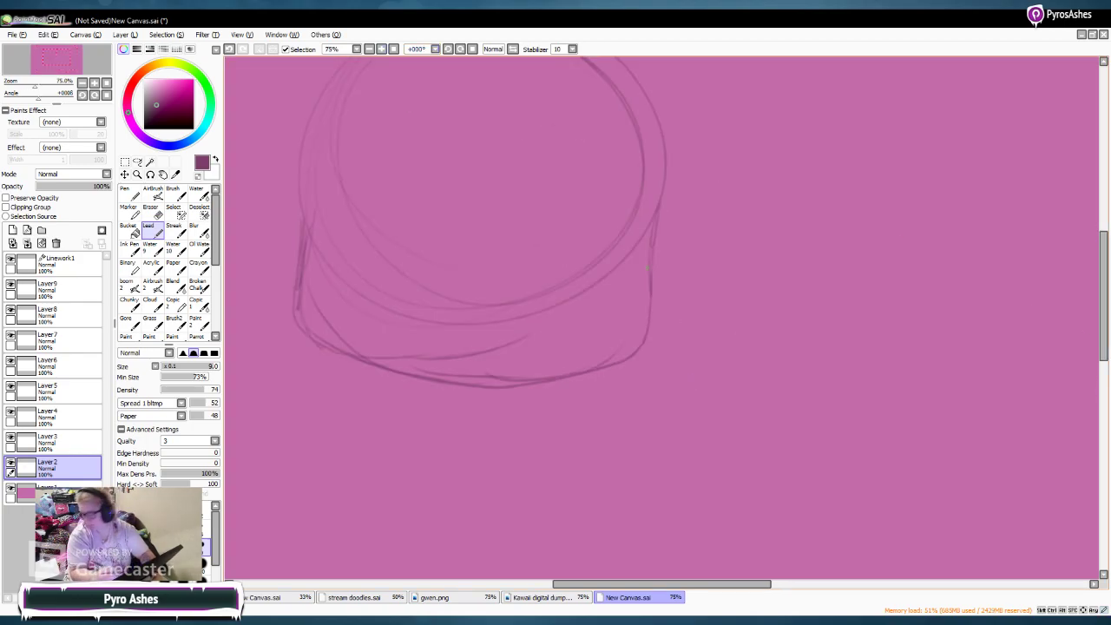
pyautogui.moveTo(417, 257)
pyautogui.mouseDown()
pyautogui.moveTo(387, 211)
pyautogui.moveTo(357, 219)
pyautogui.moveTo(378, 217)
pyautogui.moveTo(418, 264)
pyautogui.moveTo(345, 224)
pyautogui.moveTo(321, 276)
pyautogui.mouseUp()
pyautogui.moveTo(509, 268)
pyautogui.mouseDown()
pyautogui.moveTo(532, 229)
pyautogui.moveTo(559, 223)
pyautogui.moveTo(603, 247)
pyautogui.moveTo(606, 237)
pyautogui.moveTo(593, 233)
pyautogui.moveTo(607, 274)
pyautogui.moveTo(573, 224)
pyautogui.mouseUp()
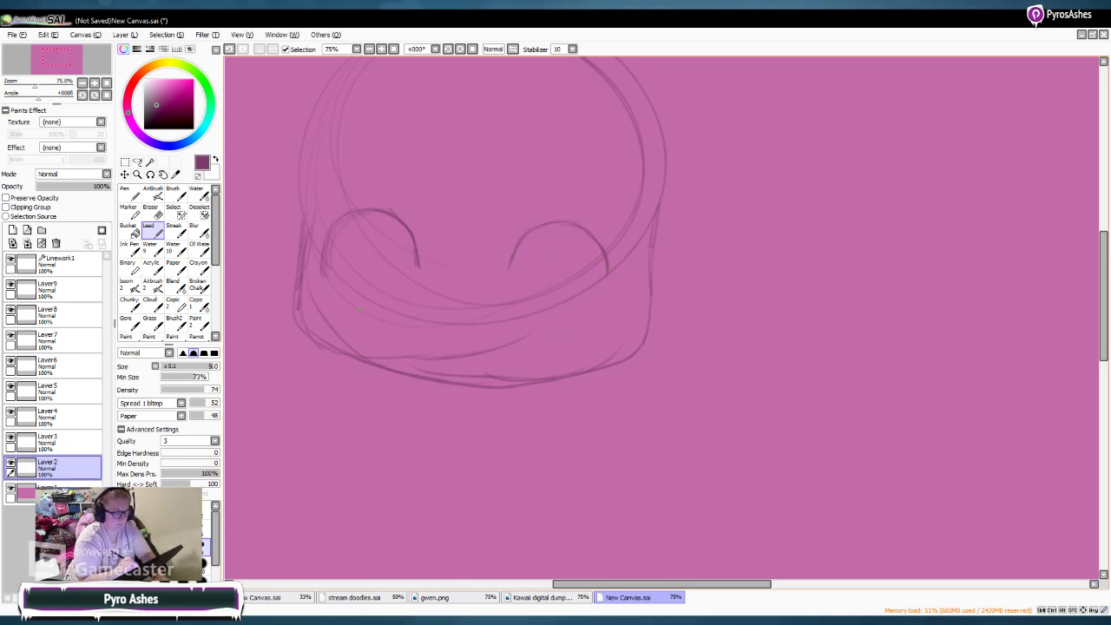
# Step: Sketch lashes at the outer eye corners, short cheek lines, a small mouth shape, and rounded ears on both sides of the head
pyautogui.moveTo(340, 311); pyautogui.dragTo(378, 320)
pyautogui.moveTo(304, 228)
pyautogui.mouseDown()
pyautogui.moveTo(309, 273)
pyautogui.moveTo(323, 253)
pyautogui.moveTo(321, 272)
pyautogui.mouseUp()
pyautogui.moveTo(347, 224); pyautogui.dragTo(369, 215)
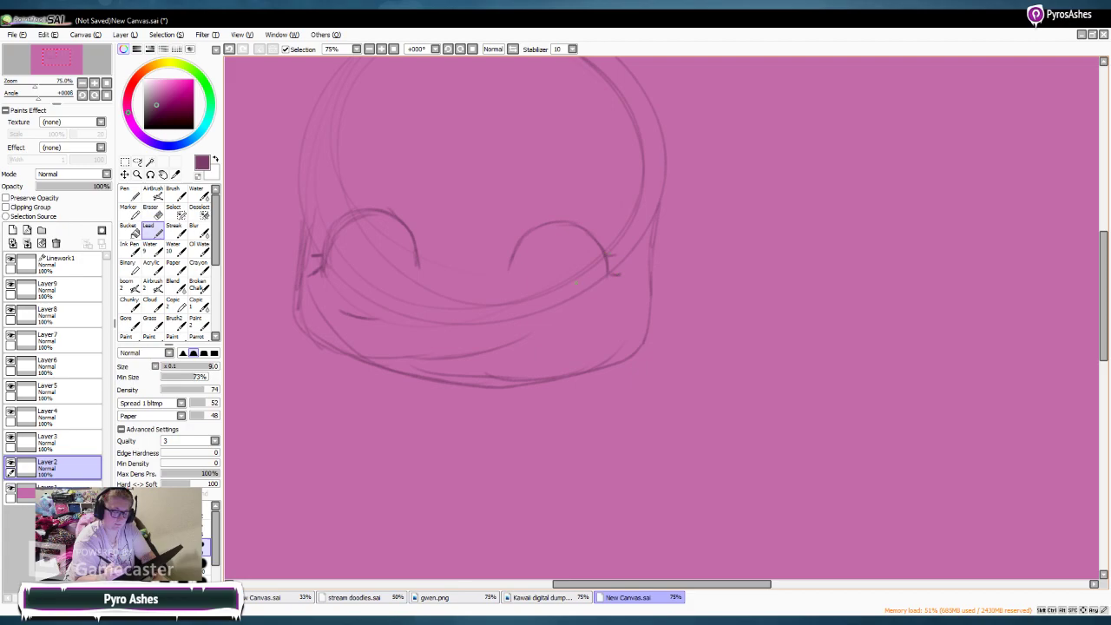
pyautogui.moveTo(531, 329); pyautogui.dragTo(567, 324)
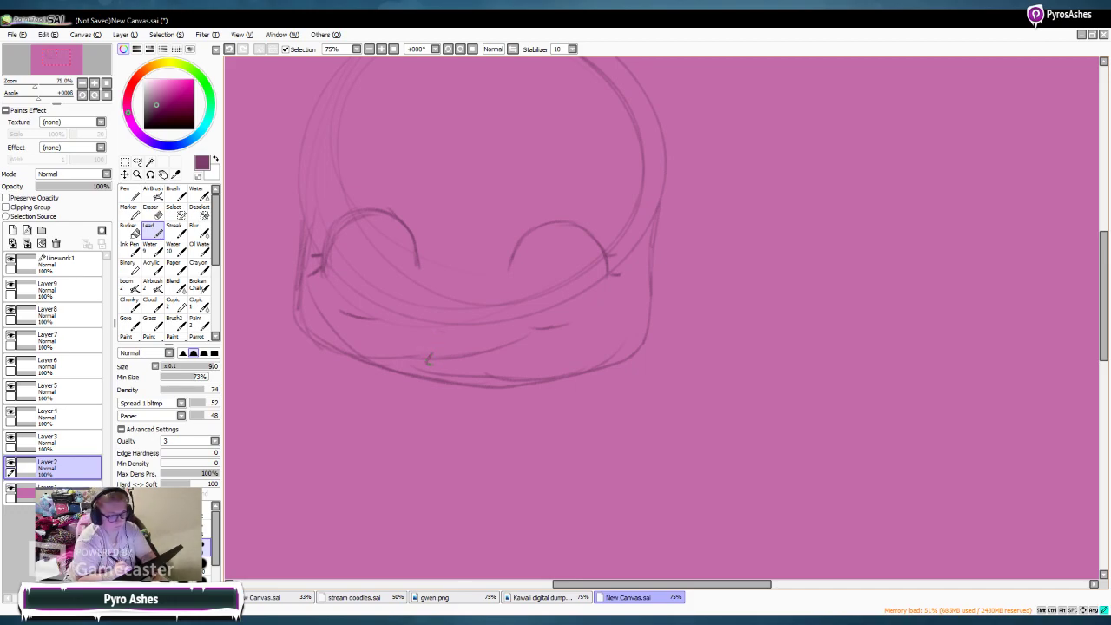
pyautogui.moveTo(446, 358)
pyautogui.mouseDown()
pyautogui.moveTo(432, 353)
pyautogui.moveTo(446, 365)
pyautogui.mouseUp()
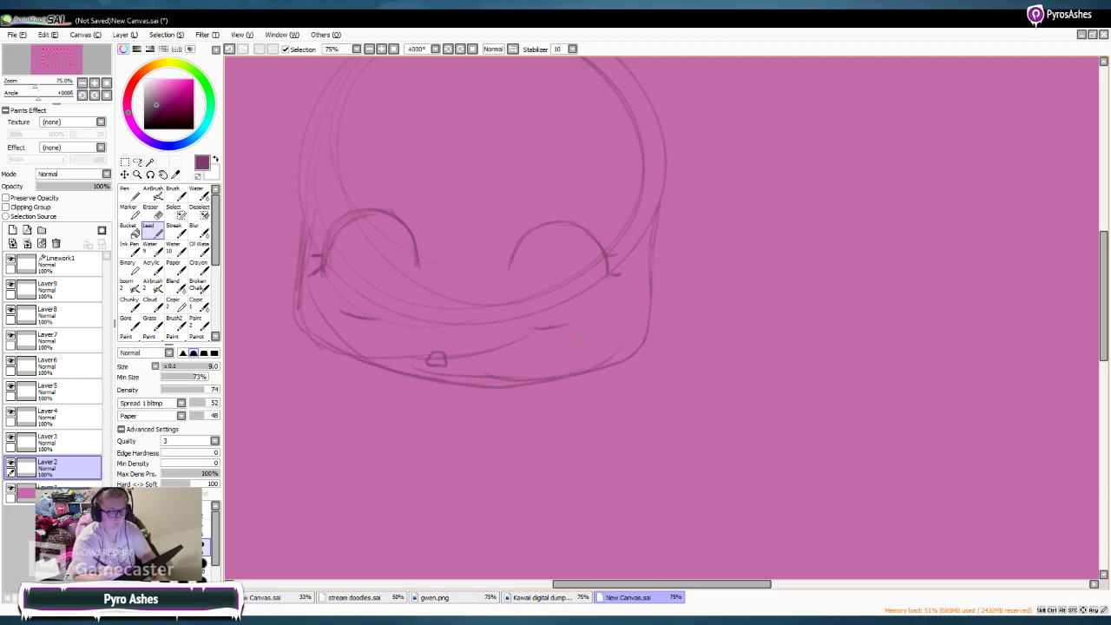
pyautogui.moveTo(659, 205)
pyautogui.mouseDown()
pyautogui.moveTo(719, 215)
pyautogui.moveTo(651, 305)
pyautogui.mouseUp()
pyautogui.moveTo(299, 184); pyautogui.dragTo(274, 273)
# Step: Ink the face outline from temple to temple in light pink on Linework1, with 82% layer opacity and Pen size 14
pyautogui.moveTo(1103, 324); pyautogui.dragTo(1103, 311)
pyautogui.click(65, 264)
pyautogui.moveTo(158, 83); pyautogui.dragTo(165, 81)
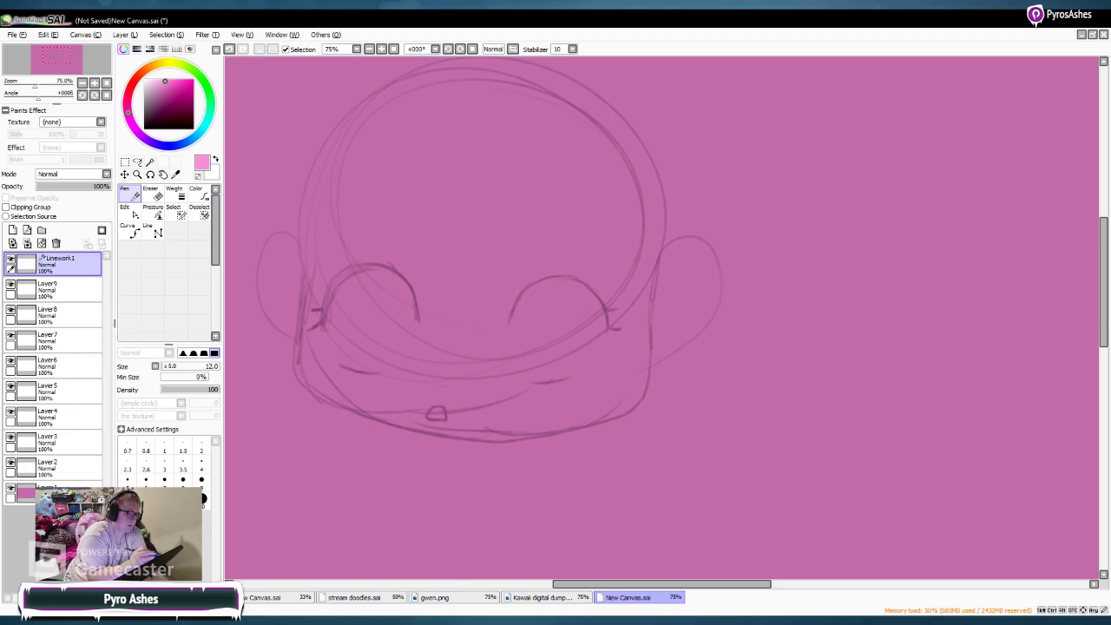
pyautogui.click(97, 186)
pyautogui.press(']')
pyautogui.moveTo(302, 222)
pyautogui.mouseDown()
pyautogui.moveTo(288, 331)
pyautogui.moveTo(307, 385)
pyautogui.moveTo(471, 437)
pyautogui.mouseUp()
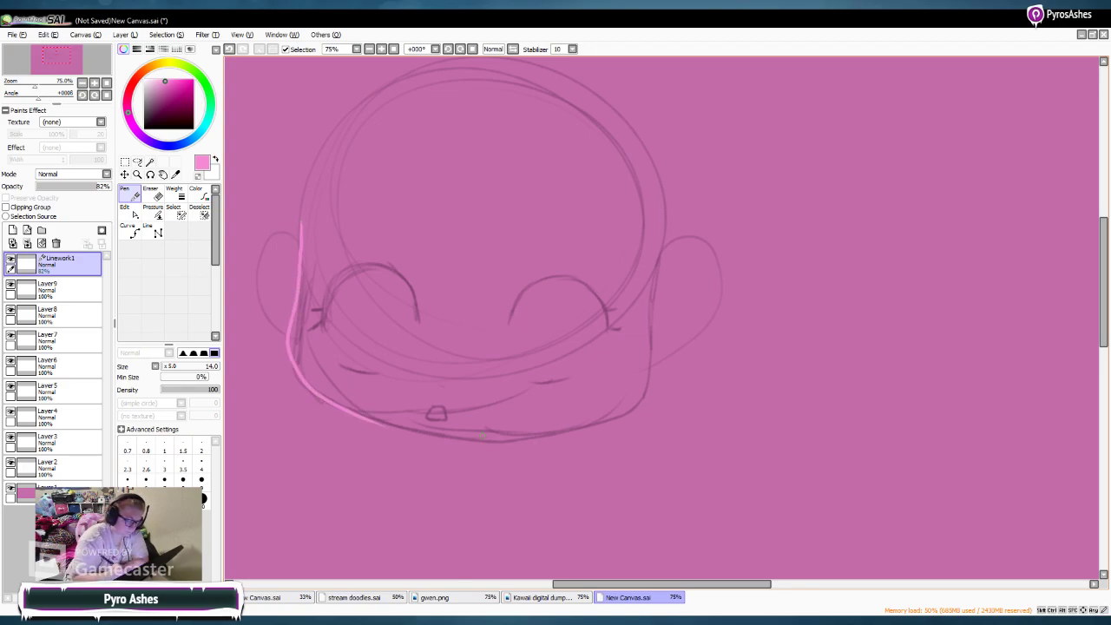
pyautogui.moveTo(667, 232)
pyautogui.mouseDown()
pyautogui.moveTo(639, 383)
pyautogui.moveTo(605, 422)
pyautogui.moveTo(514, 440)
pyautogui.moveTo(374, 424)
pyautogui.mouseUp()
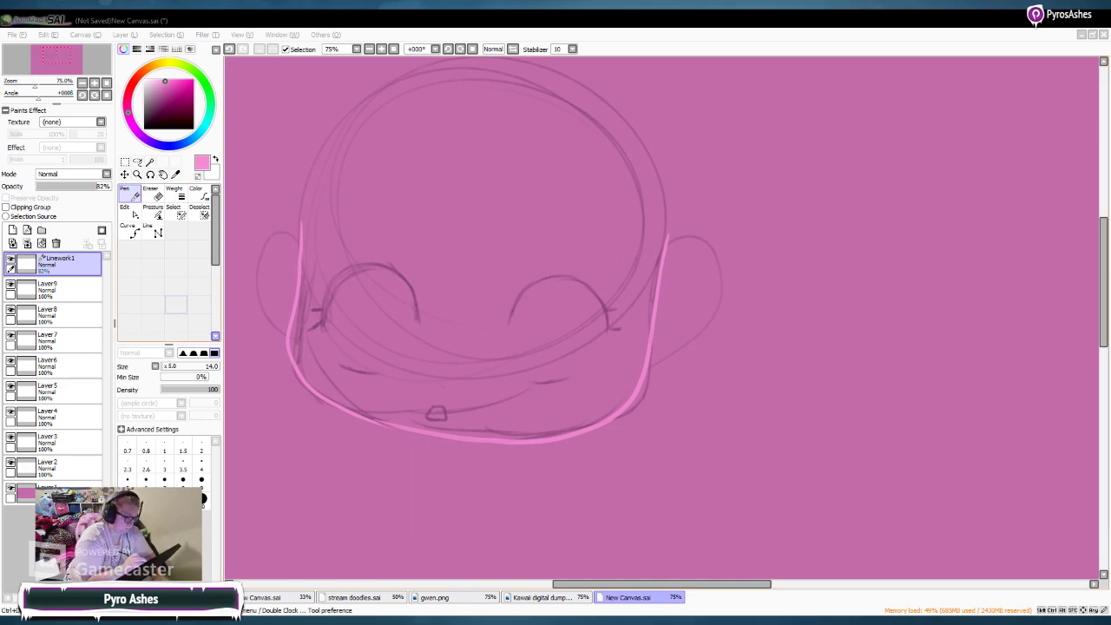
# Step: Ink the right closed eye with a thick arch and outer lashes in dark magenta, and set Linework1's opacity to 100%
pyautogui.click(171, 102)
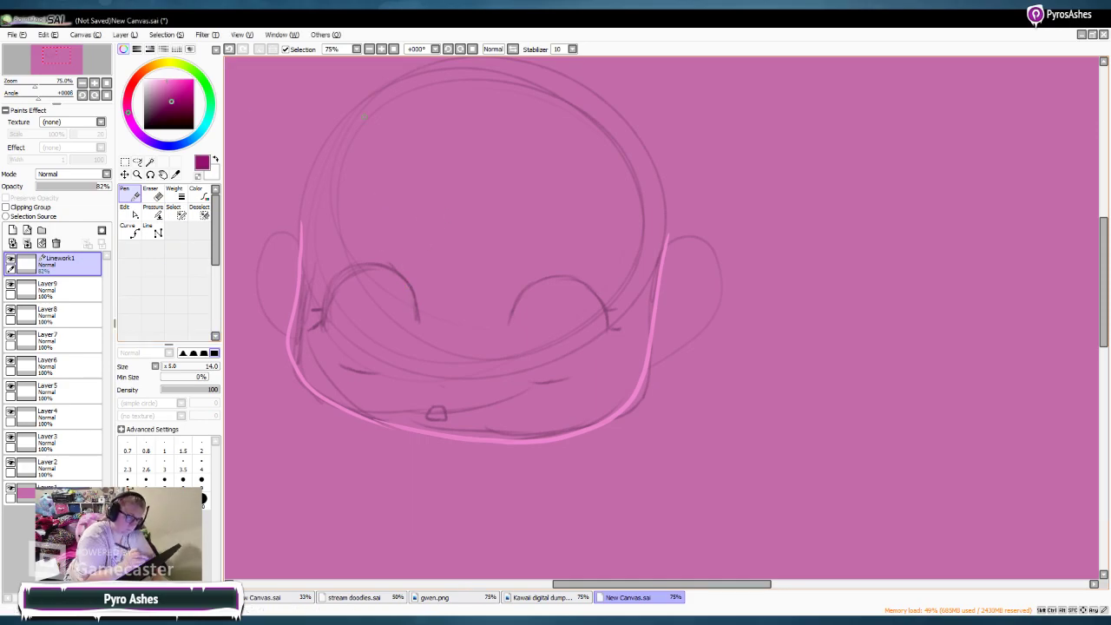
pyautogui.click(381, 48)
pyautogui.moveTo(662, 584); pyautogui.dragTo(625, 584)
pyautogui.moveTo(622, 317)
pyautogui.mouseDown()
pyautogui.moveTo(652, 276)
pyautogui.moveTo(687, 265)
pyautogui.moveTo(726, 276)
pyautogui.moveTo(758, 335)
pyautogui.mouseUp()
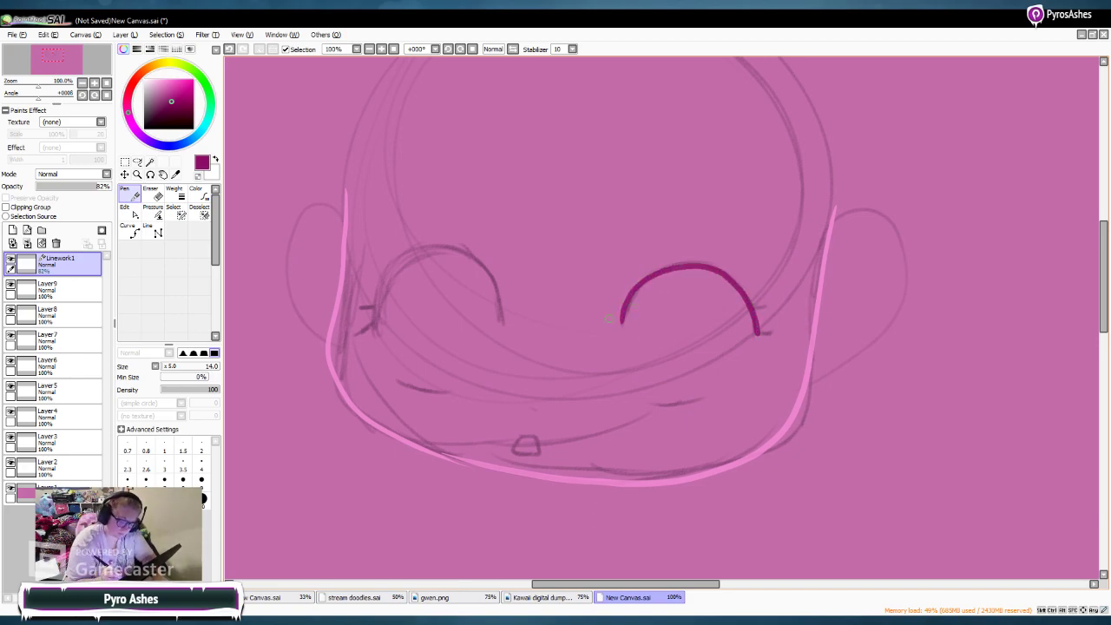
pyautogui.click(174, 105)
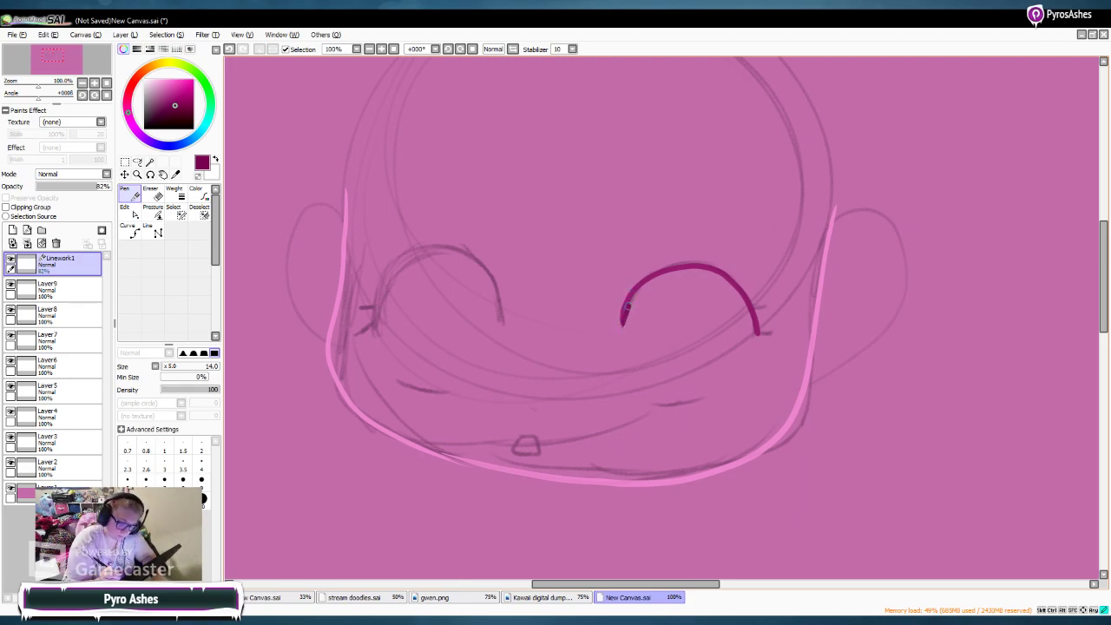
pyautogui.moveTo(690, 273)
pyautogui.mouseDown()
pyautogui.moveTo(716, 276)
pyautogui.moveTo(747, 317)
pyautogui.mouseUp()
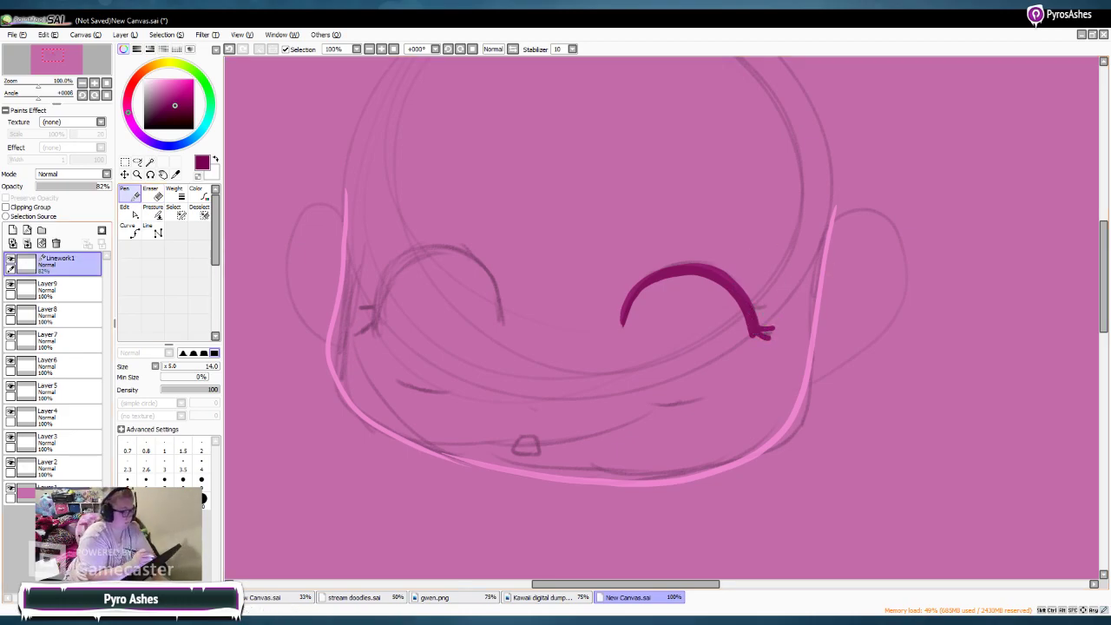
pyautogui.click(110, 186)
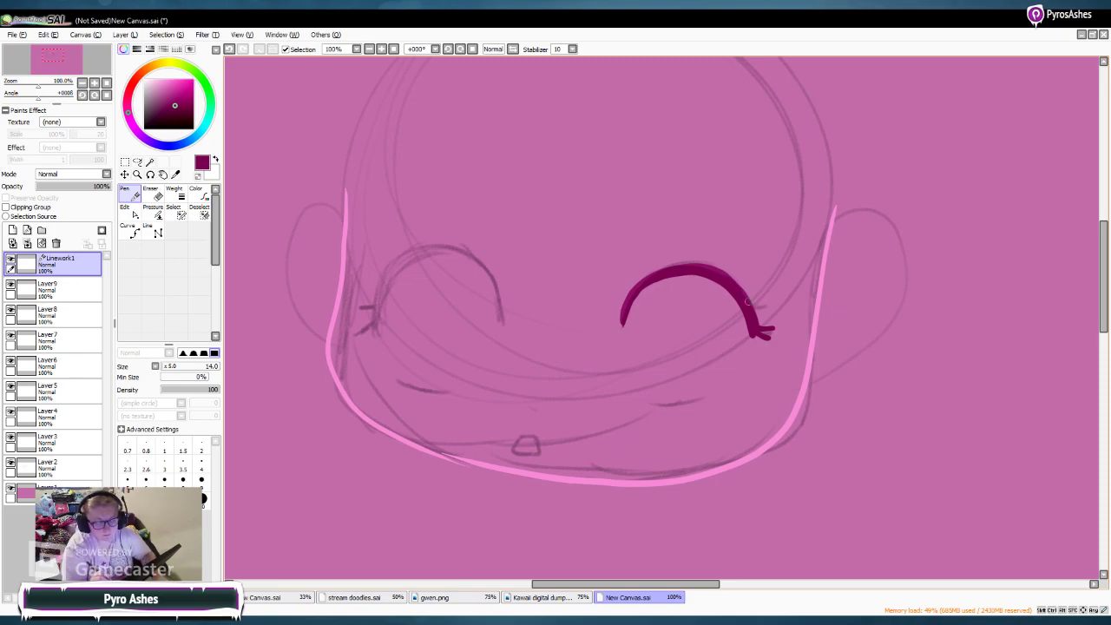
pyautogui.moveTo(758, 318); pyautogui.dragTo(773, 310)
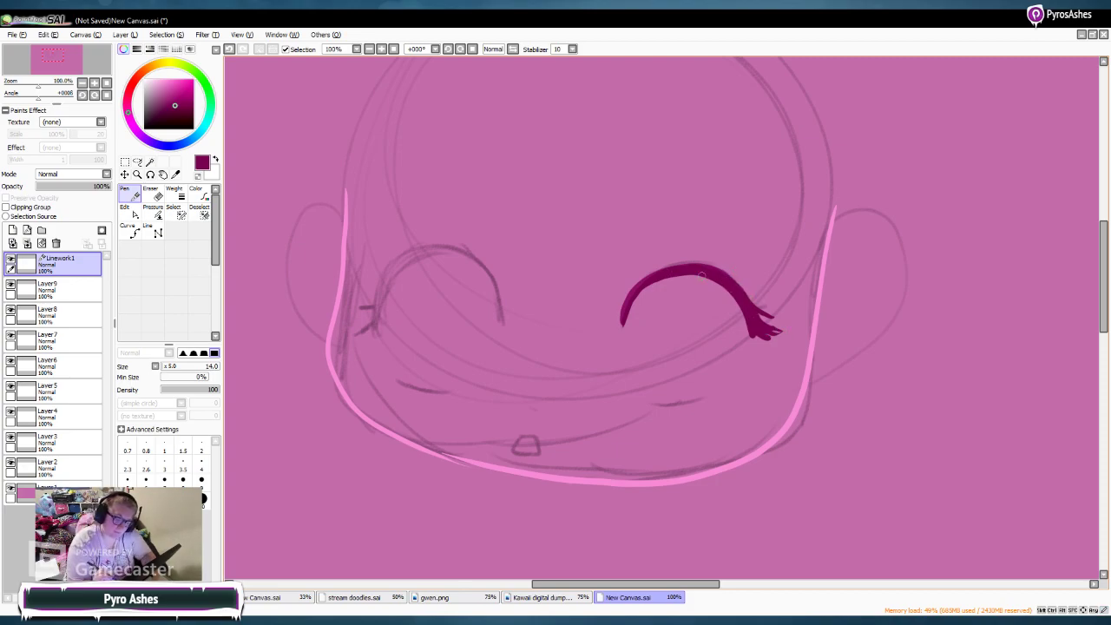
pyautogui.moveTo(507, 316)
pyautogui.mouseDown()
pyautogui.moveTo(483, 266)
pyautogui.moveTo(413, 246)
pyautogui.moveTo(361, 315)
pyautogui.moveTo(352, 305)
pyautogui.mouseUp()
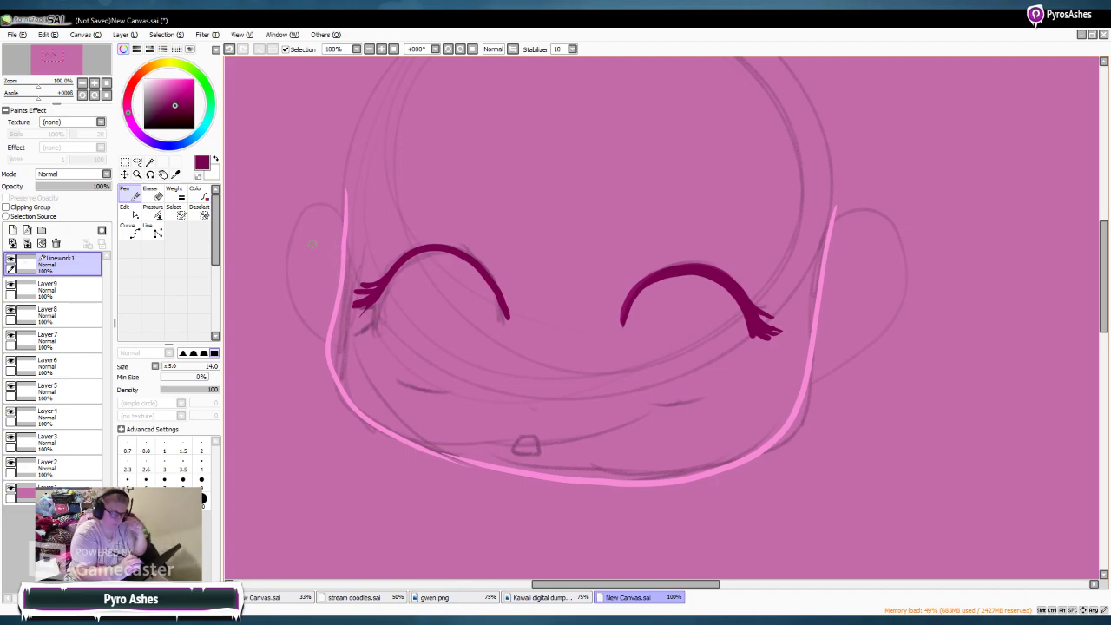
pyautogui.press('e')
pyautogui.moveTo(382, 292)
pyautogui.mouseDown()
pyautogui.moveTo(373, 299)
pyautogui.moveTo(369, 276)
pyautogui.moveTo(359, 304)
pyautogui.moveTo(438, 247)
pyautogui.moveTo(465, 254)
pyautogui.moveTo(525, 330)
pyautogui.mouseUp()
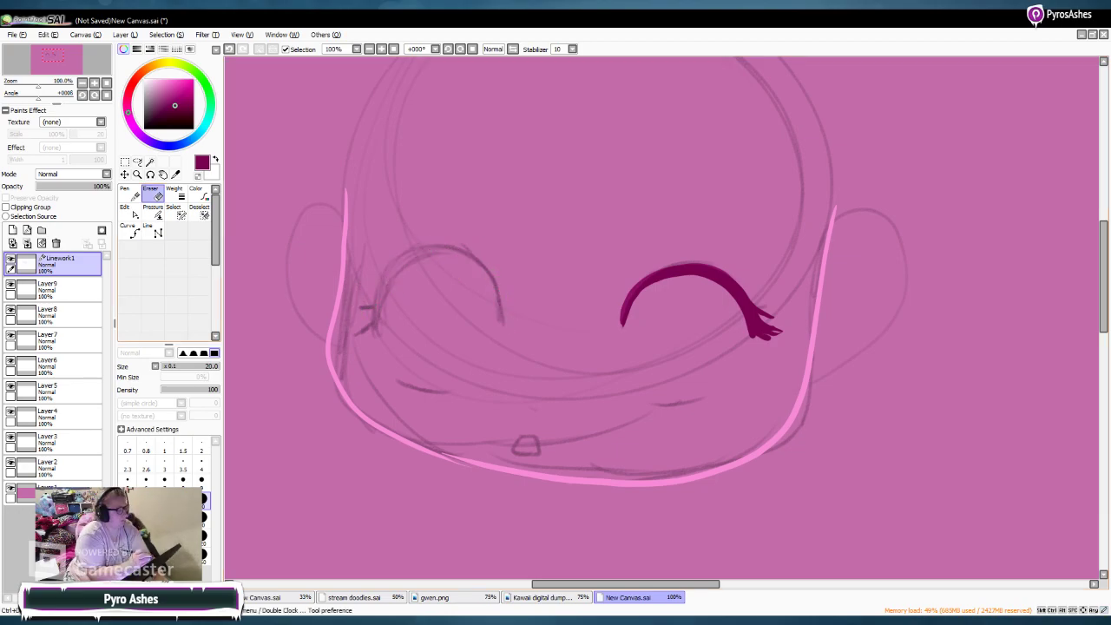
# Step: Select the inked right eye, duplicate it onto a new layer, and move the copy over the sketched left eye
pyautogui.click(174, 211)
pyautogui.moveTo(630, 323)
pyautogui.mouseDown()
pyautogui.moveTo(636, 299)
pyautogui.moveTo(758, 323)
pyautogui.moveTo(758, 341)
pyautogui.mouseUp()
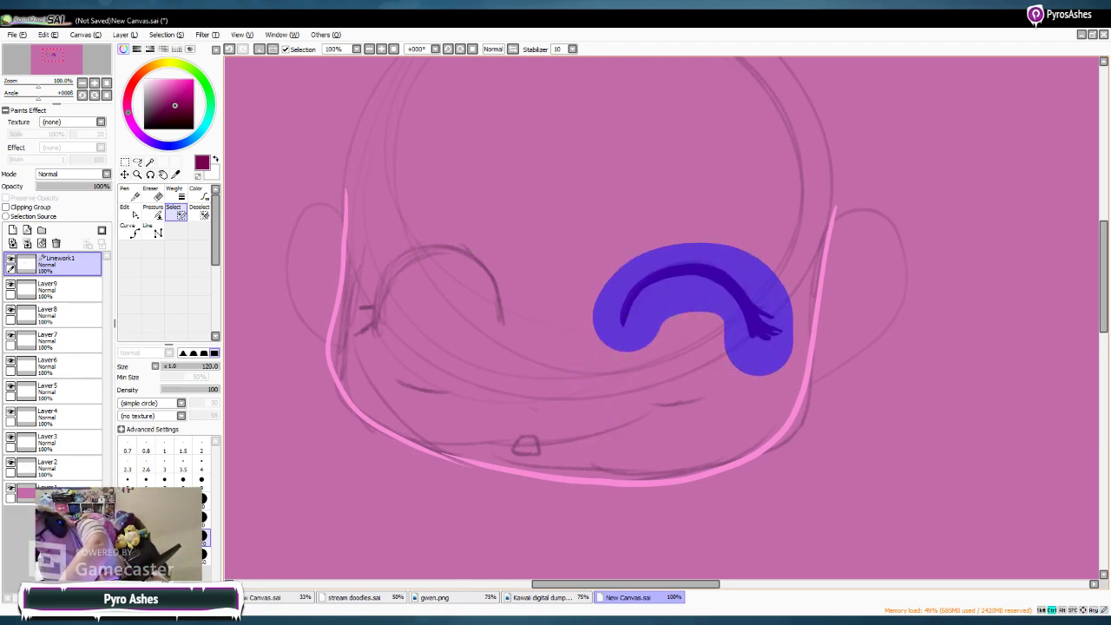
pyautogui.hotkey('ctrl', 'v')
pyautogui.click(125, 162)
pyautogui.hotkey('ctrl', 'd')
pyautogui.click(125, 174)
pyautogui.moveTo(702, 300); pyautogui.dragTo(449, 289)
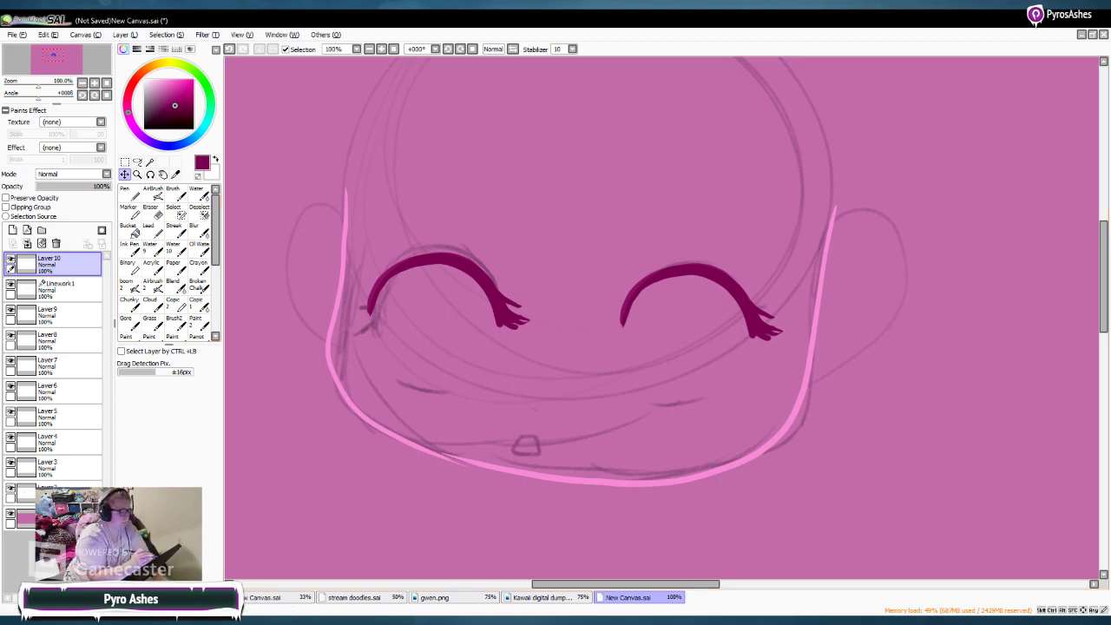
# Step: Flip the copied eye horizontally on Layer10, tilt it slightly, and fit its arch over the sketched left eye
pyautogui.hotkey('ctrl', 't')
pyautogui.click(168, 473)
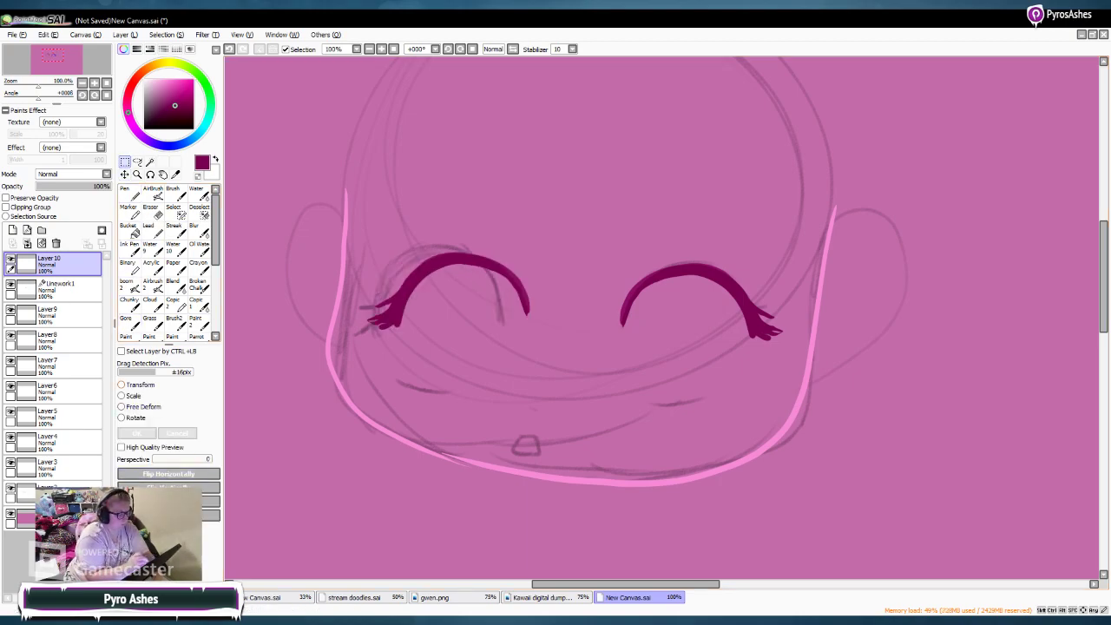
pyautogui.hotkey('ctrl', 't')
pyautogui.moveTo(449, 291); pyautogui.dragTo(426, 285)
pyautogui.moveTo(344, 288); pyautogui.dragTo(343, 268)
pyautogui.moveTo(511, 300); pyautogui.dragTo(502, 298)
pyautogui.moveTo(423, 284); pyautogui.dragTo(438, 276)
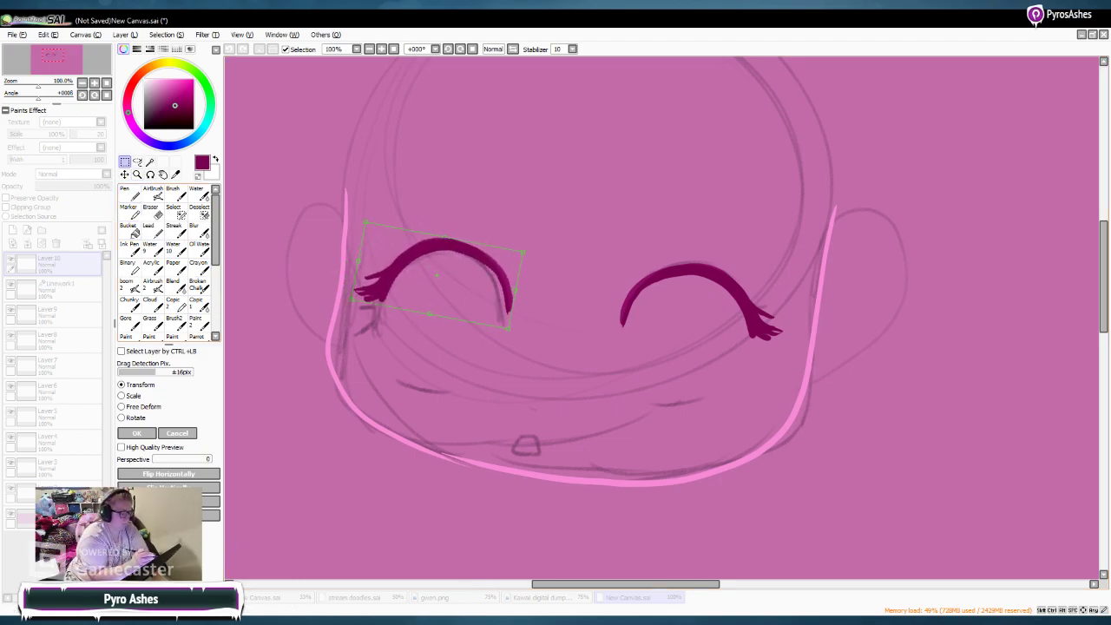
pyautogui.press('Return')
# Step: Ink short lower lash lines beneath both eyes in dark magenta on Linework1, with Pen size 14
pyautogui.click(129, 192)
pyautogui.click(61, 286)
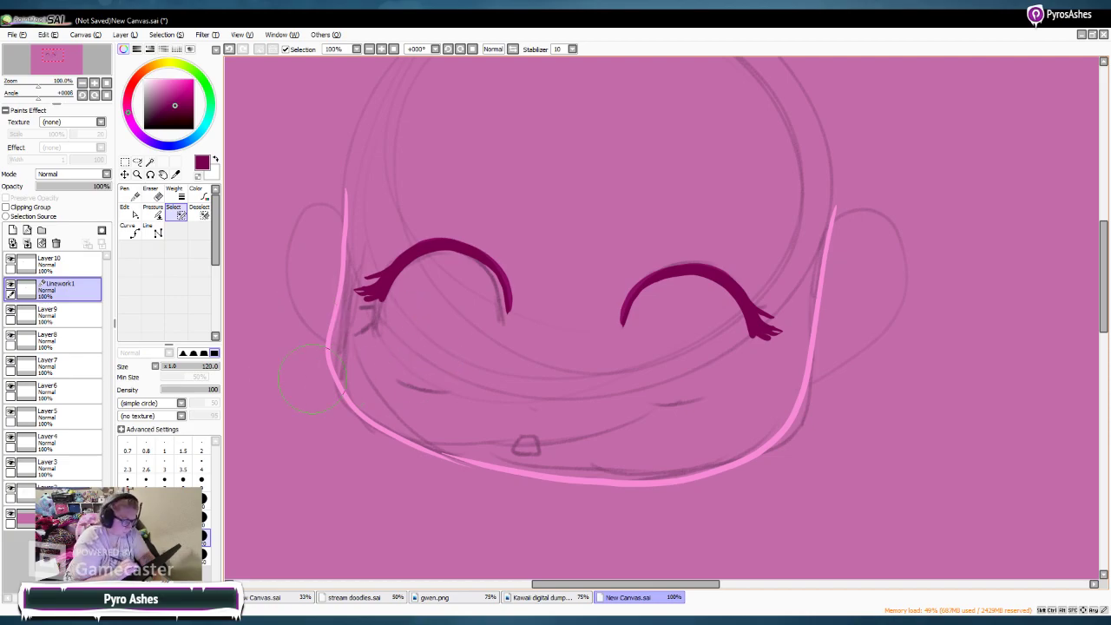
pyautogui.click(130, 193)
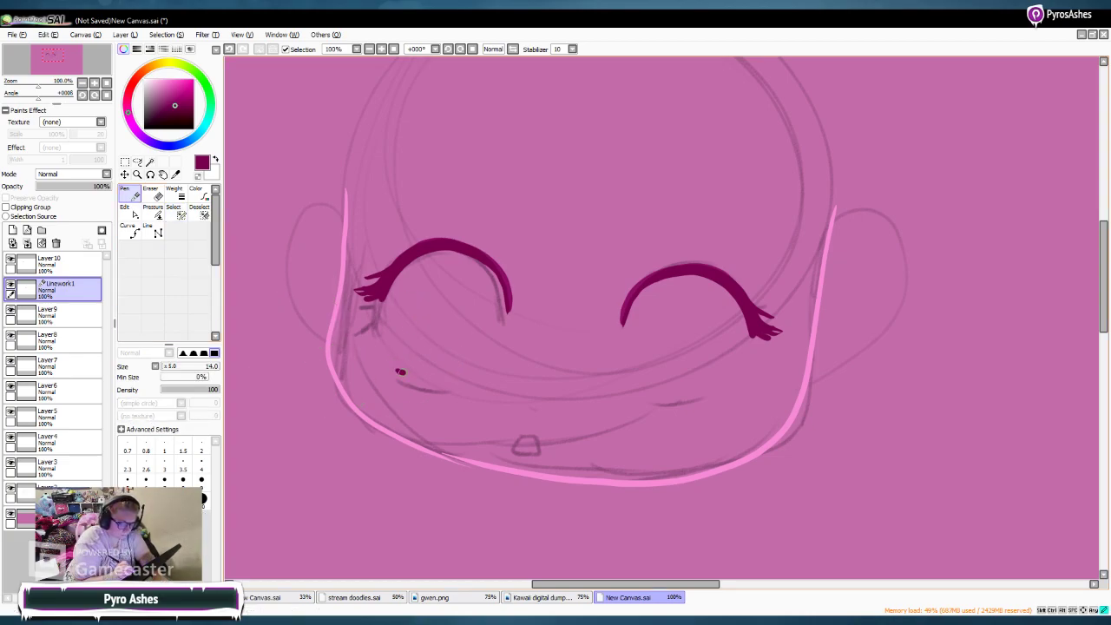
pyautogui.moveTo(398, 371); pyautogui.dragTo(447, 381)
pyautogui.moveTo(673, 392); pyautogui.dragTo(713, 388)
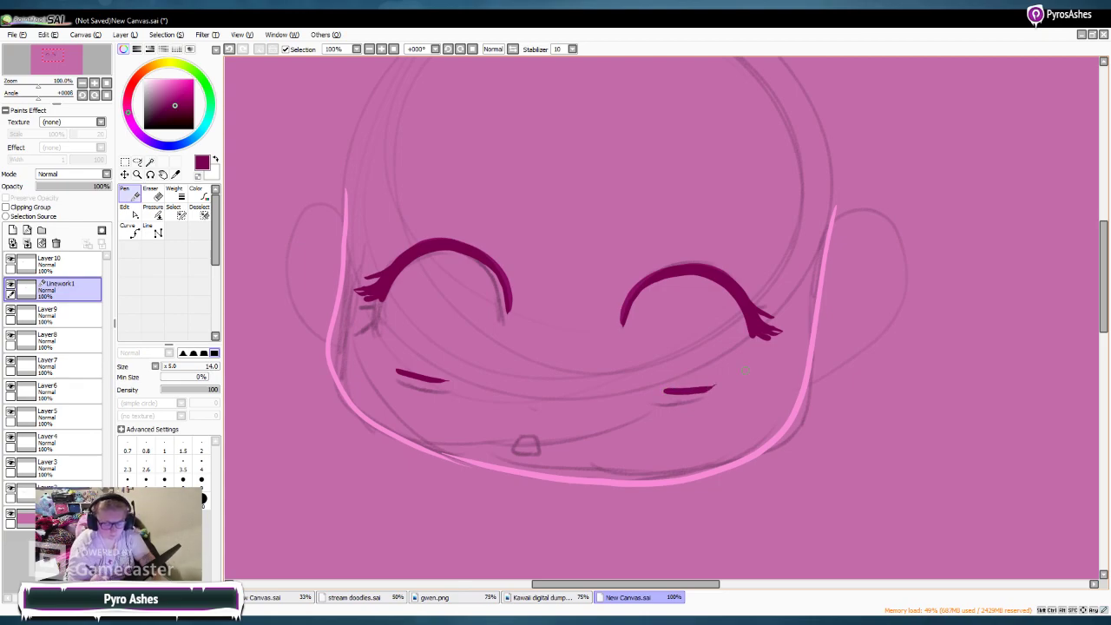
# Step: Merge the copied eye's layer down into Linework1, and add two new normal layers and a linework layer above it
pyautogui.click(52, 262)
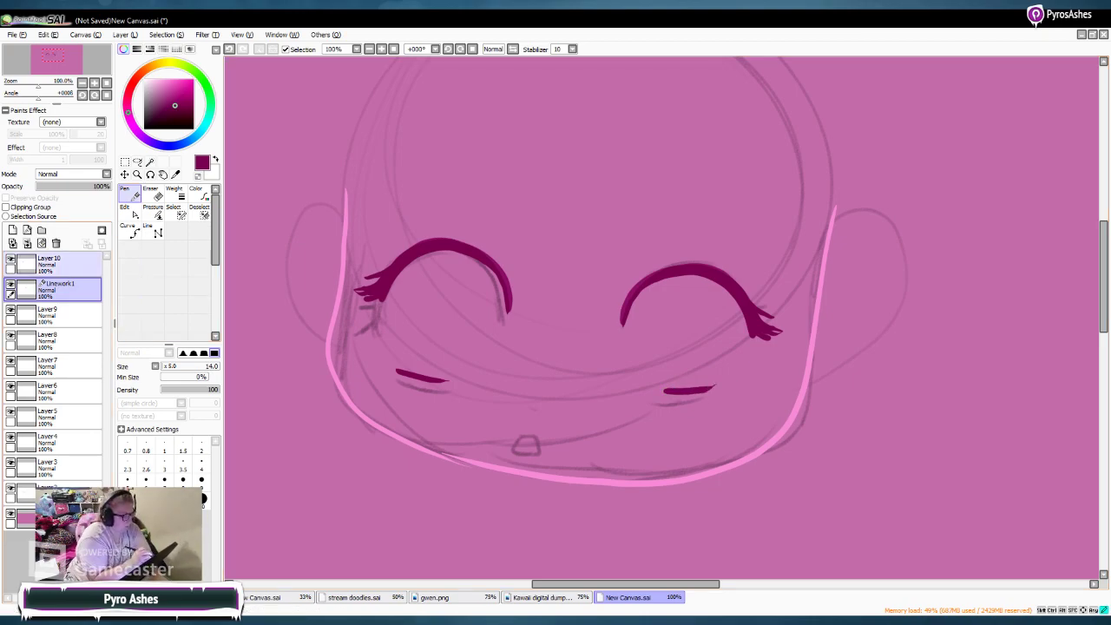
pyautogui.click(27, 243)
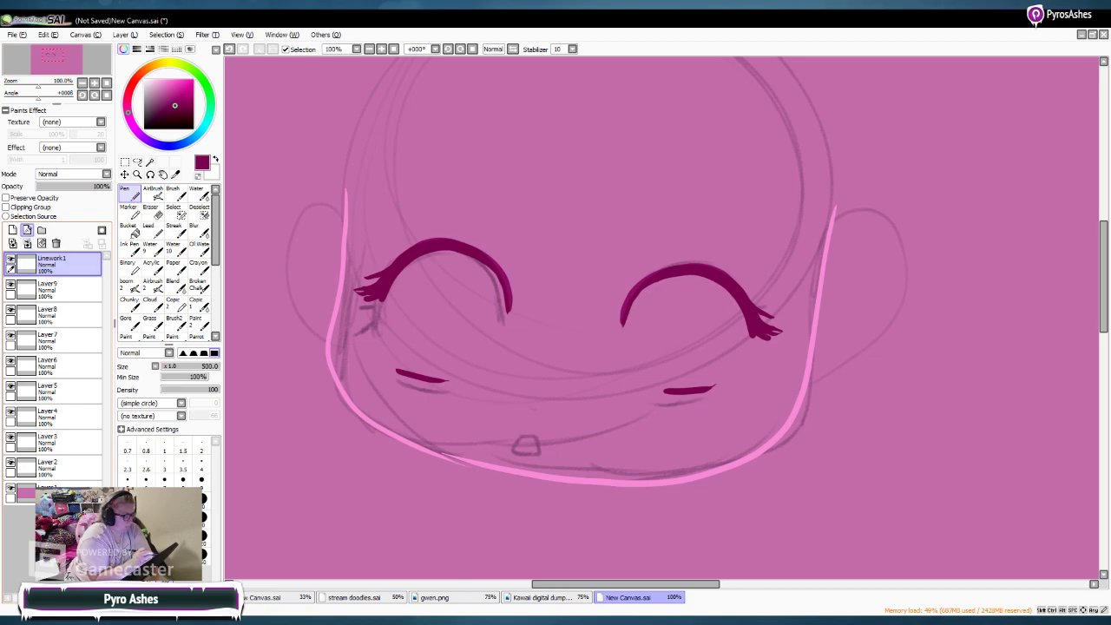
pyautogui.click(12, 230)
pyautogui.click(12, 230)
pyautogui.click(27, 229)
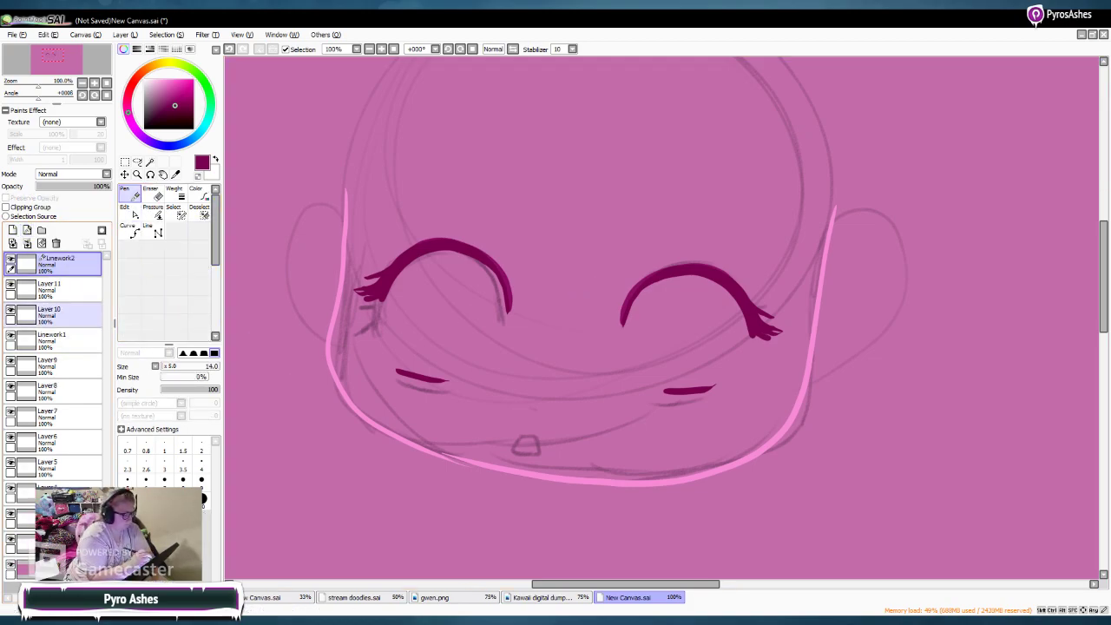
# Step: Paint the left eye's oval iris in solid sky blue on Layer9 with Pen size 50, and trim its outer edge
pyautogui.click(68, 365)
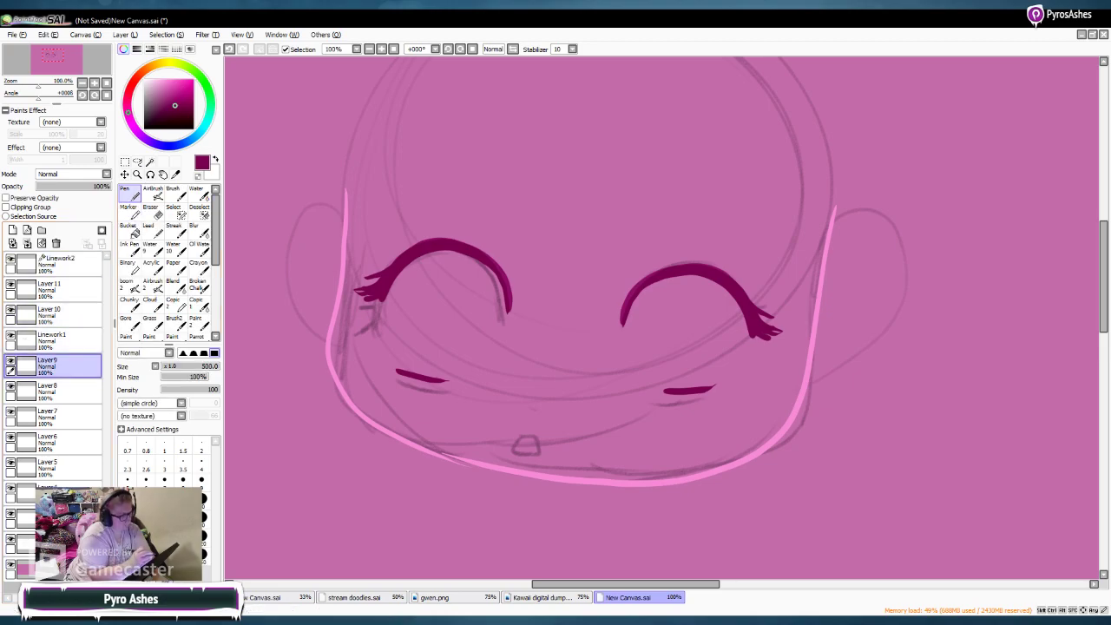
pyautogui.moveTo(172, 85); pyautogui.dragTo(181, 80)
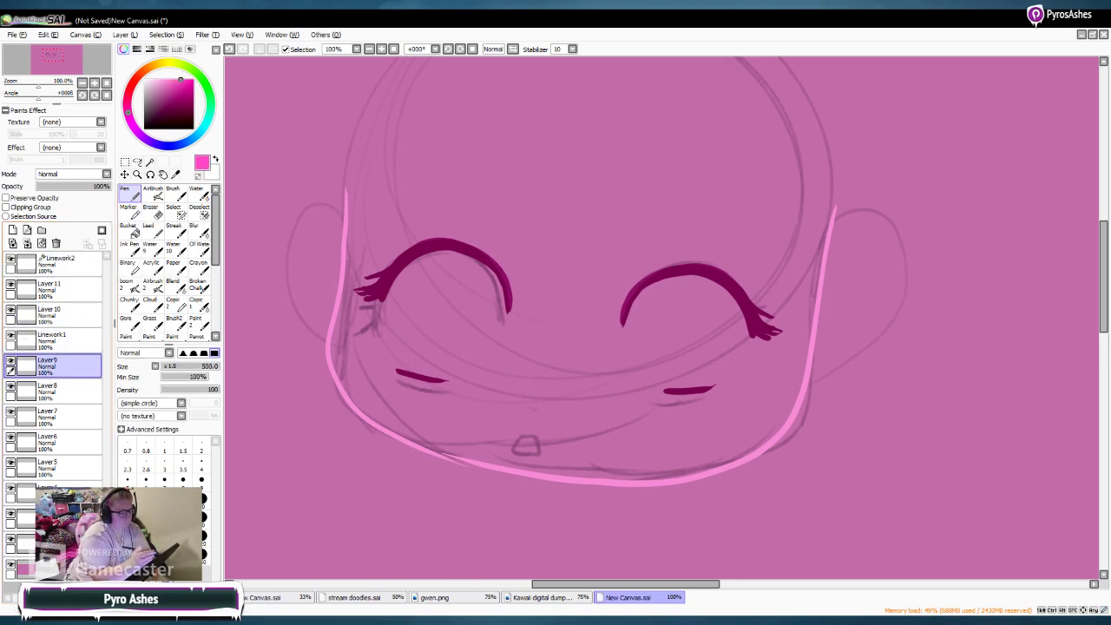
pyautogui.click(193, 138)
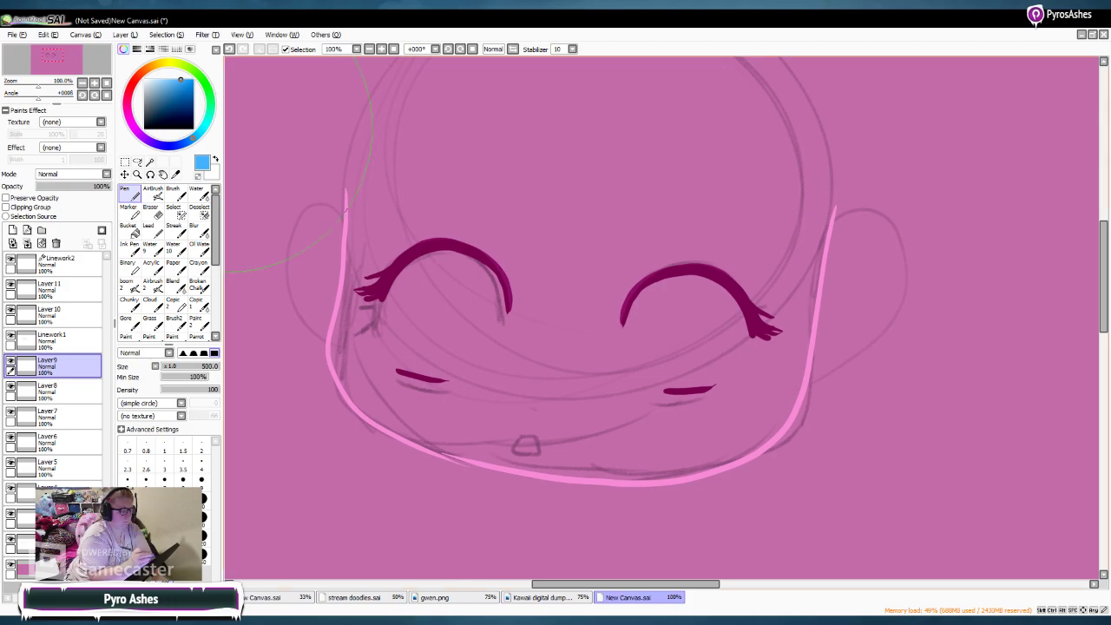
pyautogui.click(203, 519)
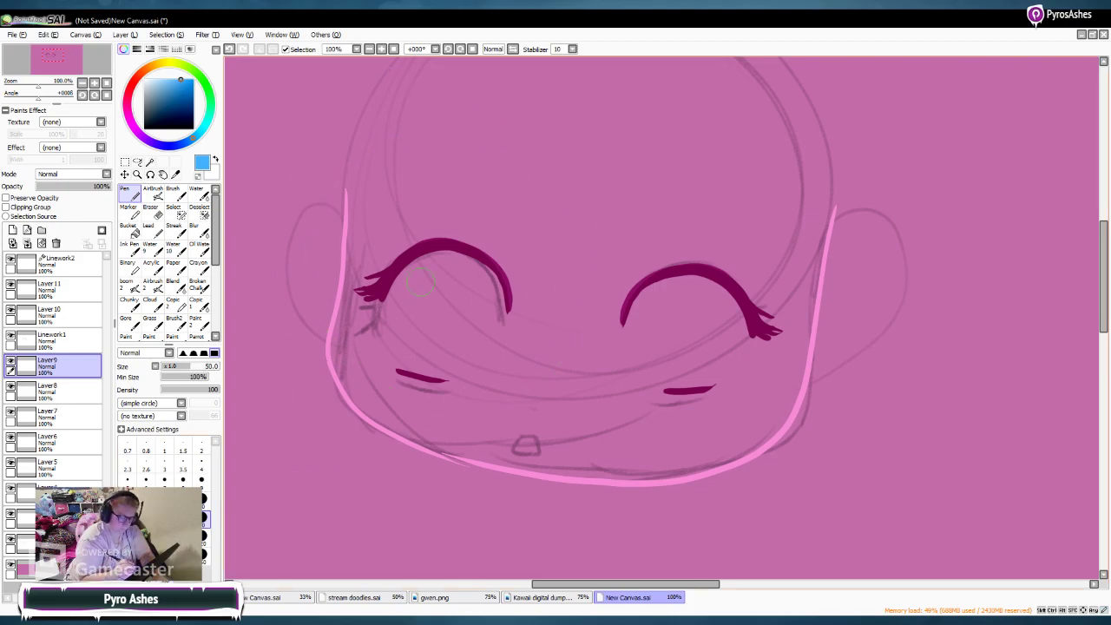
pyautogui.moveTo(436, 260)
pyautogui.mouseDown()
pyautogui.moveTo(414, 299)
pyautogui.moveTo(439, 260)
pyautogui.moveTo(417, 277)
pyautogui.moveTo(409, 307)
pyautogui.moveTo(430, 270)
pyautogui.moveTo(413, 288)
pyautogui.moveTo(411, 359)
pyautogui.moveTo(427, 342)
pyautogui.moveTo(413, 322)
pyautogui.moveTo(443, 366)
pyautogui.moveTo(482, 333)
pyautogui.moveTo(463, 361)
pyautogui.moveTo(493, 318)
pyautogui.moveTo(486, 272)
pyautogui.moveTo(470, 322)
pyautogui.moveTo(476, 291)
pyautogui.moveTo(440, 353)
pyautogui.moveTo(427, 315)
pyautogui.moveTo(448, 275)
pyautogui.mouseUp()
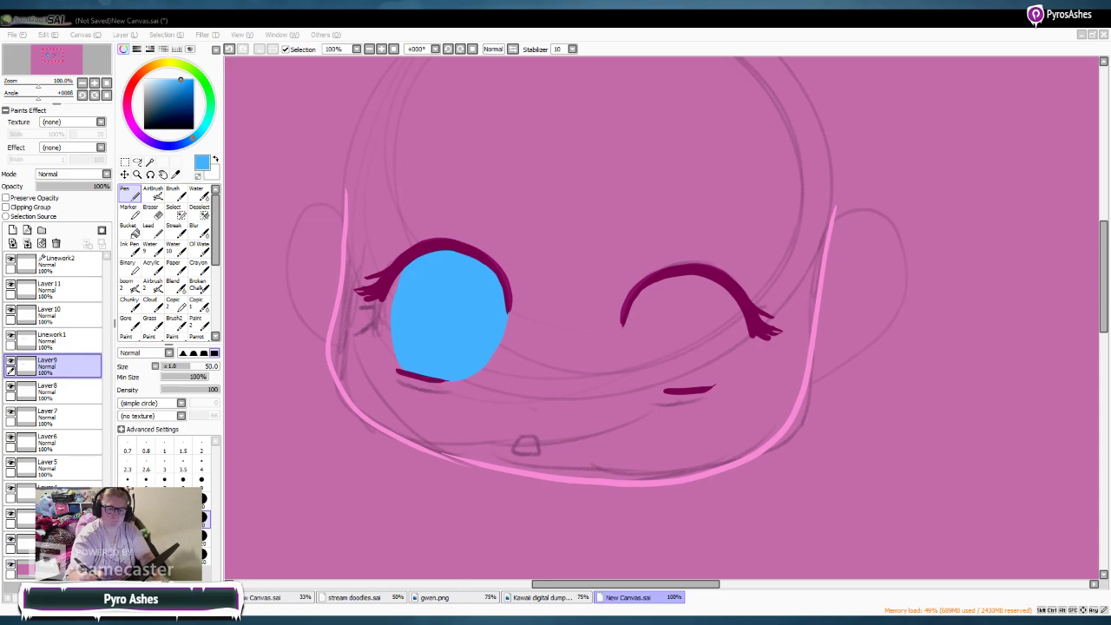
pyautogui.press('e')
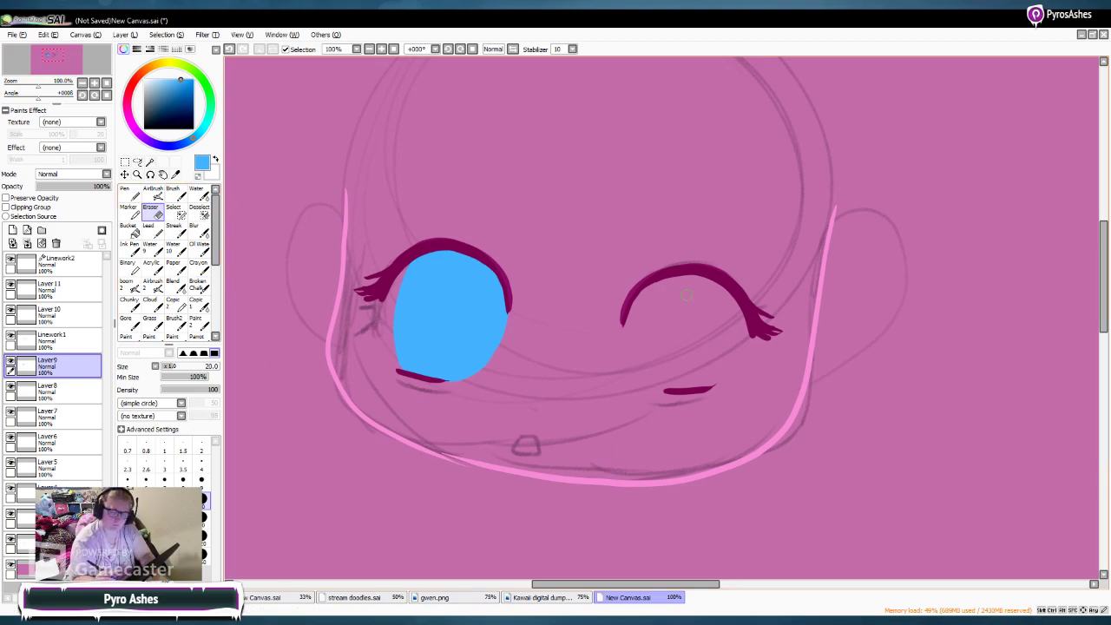
# Step: Paint a matching sky blue iris in the right eye, and trim the edges of both irises with the Eraser at size 20
pyautogui.click(129, 193)
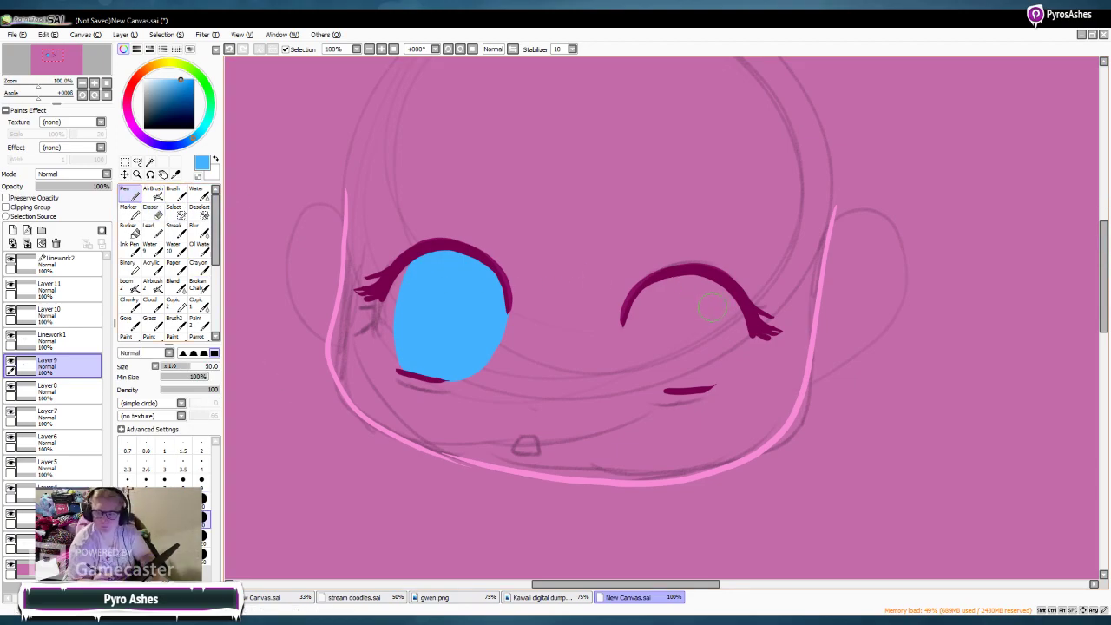
pyautogui.moveTo(670, 283)
pyautogui.mouseDown()
pyautogui.moveTo(663, 367)
pyautogui.moveTo(697, 385)
pyautogui.moveTo(735, 355)
pyautogui.moveTo(736, 307)
pyautogui.moveTo(728, 298)
pyautogui.moveTo(711, 358)
pyautogui.moveTo(678, 340)
pyautogui.moveTo(690, 290)
pyautogui.moveTo(686, 356)
pyautogui.mouseUp()
pyautogui.click(151, 209)
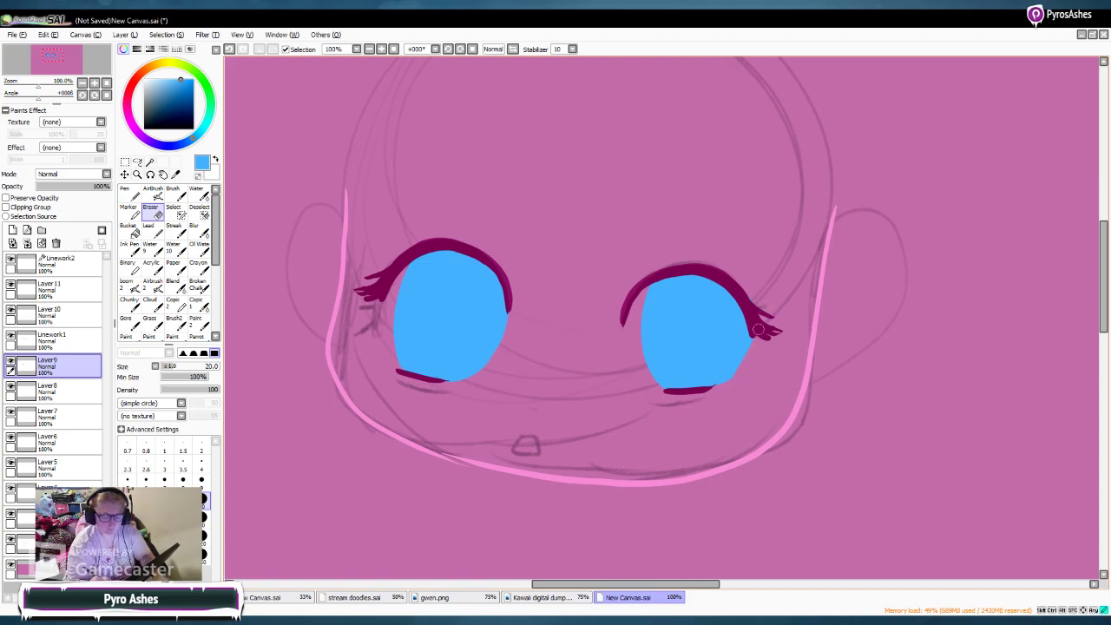
pyautogui.moveTo(745, 355)
pyautogui.mouseDown()
pyautogui.moveTo(746, 311)
pyautogui.moveTo(737, 358)
pyautogui.mouseUp()
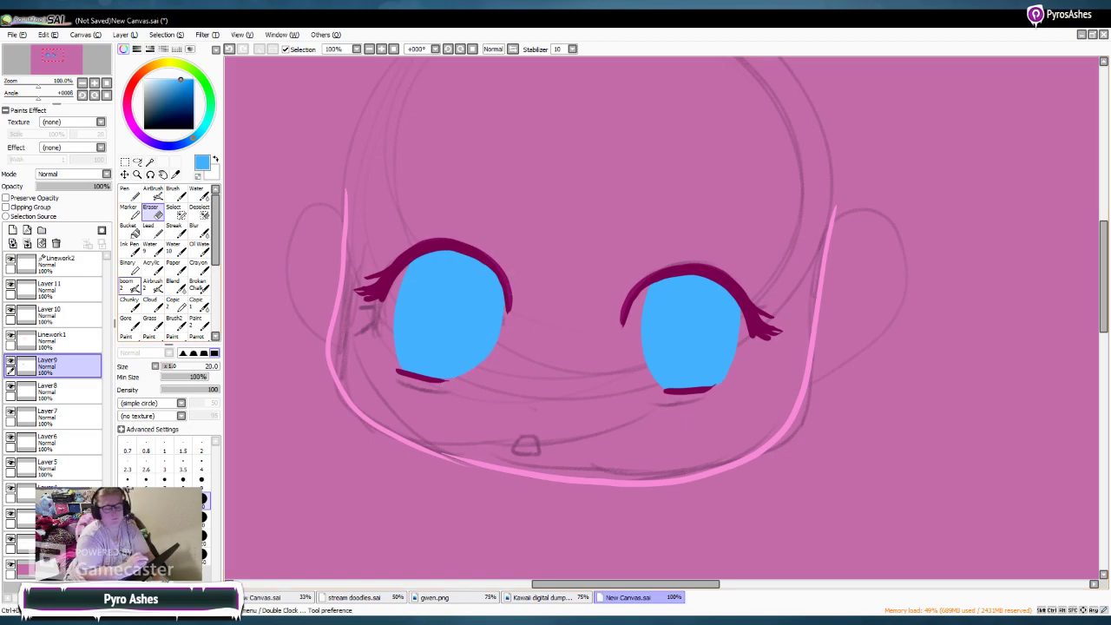
# Step: Fill the inside of both irises with a muted light blue, leaving a bright blue rim around each
pyautogui.click(129, 193)
pyautogui.moveTo(439, 265)
pyautogui.mouseDown()
pyautogui.moveTo(418, 307)
pyautogui.moveTo(453, 317)
pyautogui.moveTo(425, 299)
pyautogui.moveTo(436, 299)
pyautogui.moveTo(438, 348)
pyautogui.moveTo(457, 267)
pyautogui.moveTo(449, 308)
pyautogui.moveTo(485, 294)
pyautogui.moveTo(455, 291)
pyautogui.moveTo(462, 349)
pyautogui.moveTo(464, 288)
pyautogui.moveTo(415, 344)
pyautogui.mouseUp()
pyautogui.moveTo(695, 309)
pyautogui.mouseDown()
pyautogui.moveTo(679, 348)
pyautogui.moveTo(709, 329)
pyautogui.moveTo(689, 373)
pyautogui.moveTo(662, 314)
pyautogui.moveTo(708, 318)
pyautogui.moveTo(680, 351)
pyautogui.moveTo(717, 304)
pyautogui.moveTo(687, 365)
pyautogui.mouseUp()
# Step: Shade the upper and middle part of both irises in a medium darker blue with the AirBrush at size 50
pyautogui.click(171, 95)
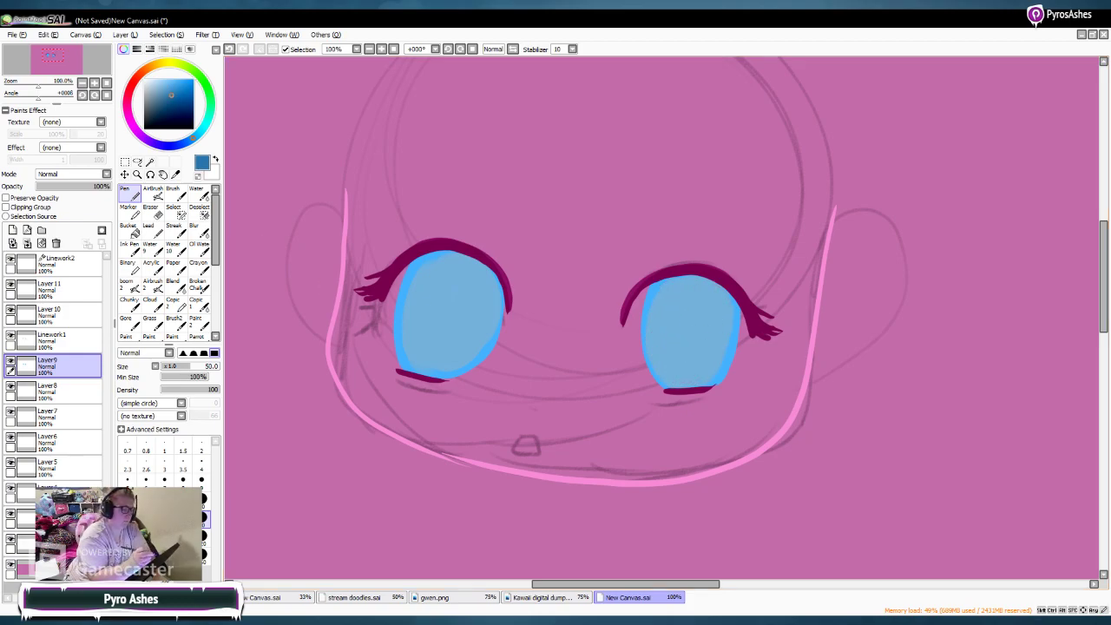
pyautogui.click(153, 193)
pyautogui.click(205, 519)
pyautogui.moveTo(456, 255)
pyautogui.mouseDown()
pyautogui.moveTo(440, 349)
pyautogui.moveTo(421, 320)
pyautogui.moveTo(477, 296)
pyautogui.moveTo(453, 262)
pyautogui.moveTo(437, 304)
pyautogui.moveTo(472, 266)
pyautogui.moveTo(471, 320)
pyautogui.moveTo(458, 255)
pyautogui.moveTo(481, 277)
pyautogui.moveTo(434, 267)
pyautogui.moveTo(445, 317)
pyautogui.moveTo(466, 296)
pyautogui.moveTo(432, 343)
pyautogui.mouseUp()
pyautogui.moveTo(687, 280)
pyautogui.mouseDown()
pyautogui.moveTo(665, 311)
pyautogui.moveTo(671, 282)
pyautogui.moveTo(674, 312)
pyautogui.moveTo(699, 283)
pyautogui.moveTo(704, 300)
pyautogui.moveTo(714, 290)
pyautogui.moveTo(667, 304)
pyautogui.moveTo(667, 364)
pyautogui.moveTo(694, 303)
pyautogui.moveTo(701, 323)
pyautogui.moveTo(702, 313)
pyautogui.moveTo(687, 335)
pyautogui.moveTo(693, 316)
pyautogui.moveTo(680, 318)
pyautogui.moveTo(682, 369)
pyautogui.moveTo(690, 359)
pyautogui.moveTo(708, 295)
pyautogui.mouseUp()
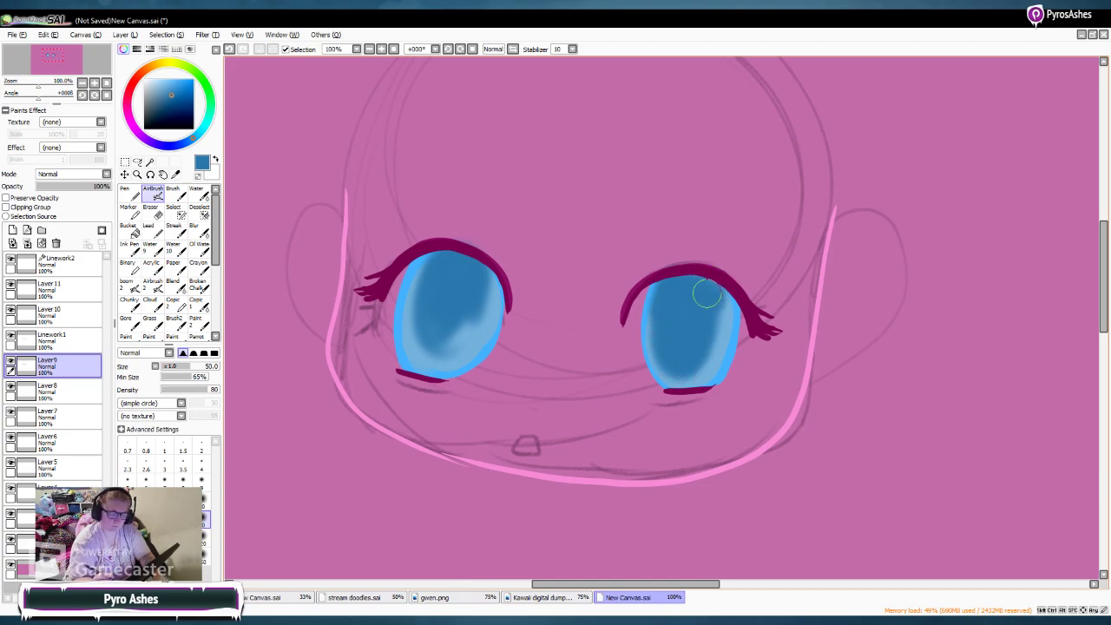
pyautogui.moveTo(463, 310); pyautogui.dragTo(454, 340)
# Step: Airbrush a deeper blue curved shadow down the left side of each iris at size 20
pyautogui.click(172, 103)
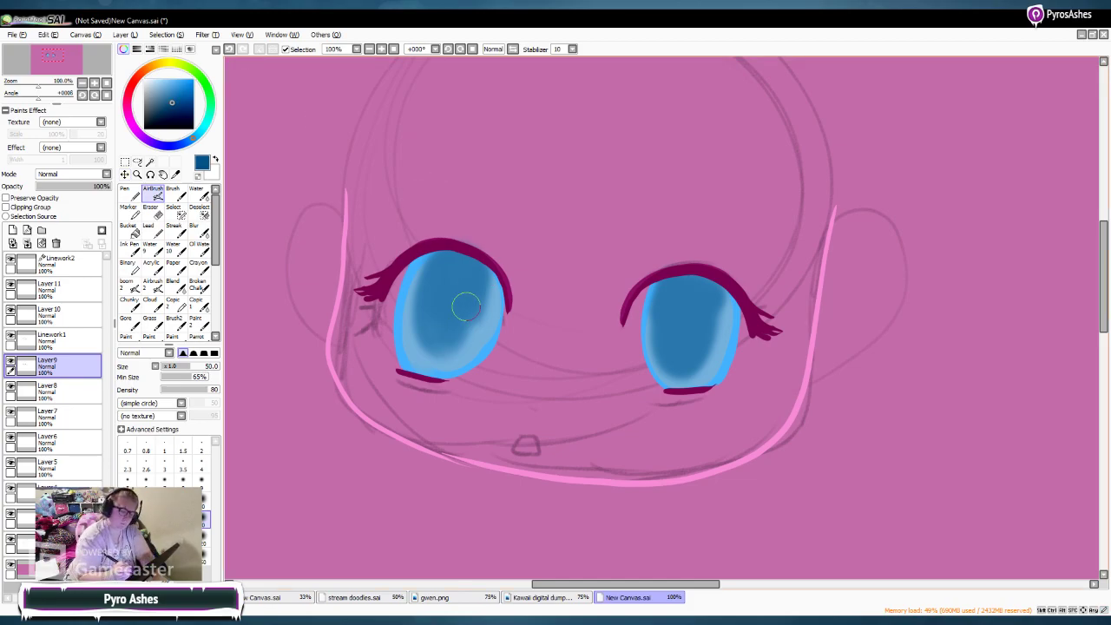
pyautogui.click(203, 501)
pyautogui.moveTo(439, 255)
pyautogui.mouseDown()
pyautogui.moveTo(420, 317)
pyautogui.moveTo(465, 323)
pyautogui.moveTo(461, 270)
pyautogui.moveTo(442, 253)
pyautogui.moveTo(416, 307)
pyautogui.moveTo(444, 347)
pyautogui.mouseUp()
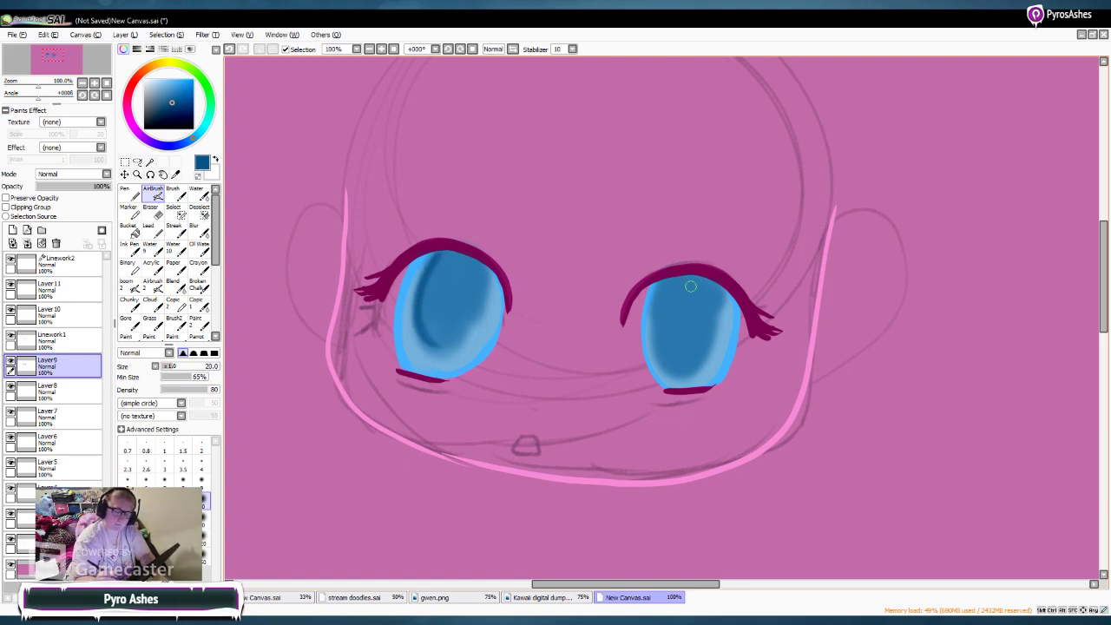
pyautogui.moveTo(665, 280)
pyautogui.mouseDown()
pyautogui.moveTo(659, 350)
pyautogui.moveTo(696, 374)
pyautogui.moveTo(670, 369)
pyautogui.moveTo(649, 319)
pyautogui.moveTo(665, 361)
pyautogui.mouseUp()
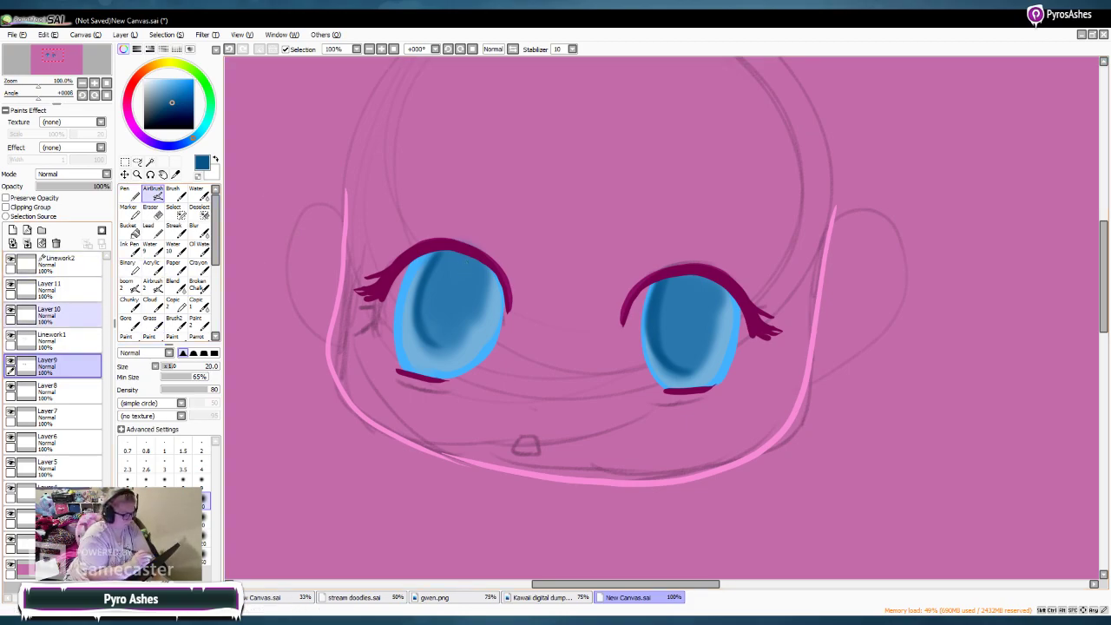
# Step: Ink the left eye's upper lash arch, outer lashes and lower lash line in dark navy on Linework2, with Pen size 20
pyautogui.click(65, 264)
pyautogui.moveTo(162, 110); pyautogui.dragTo(174, 115)
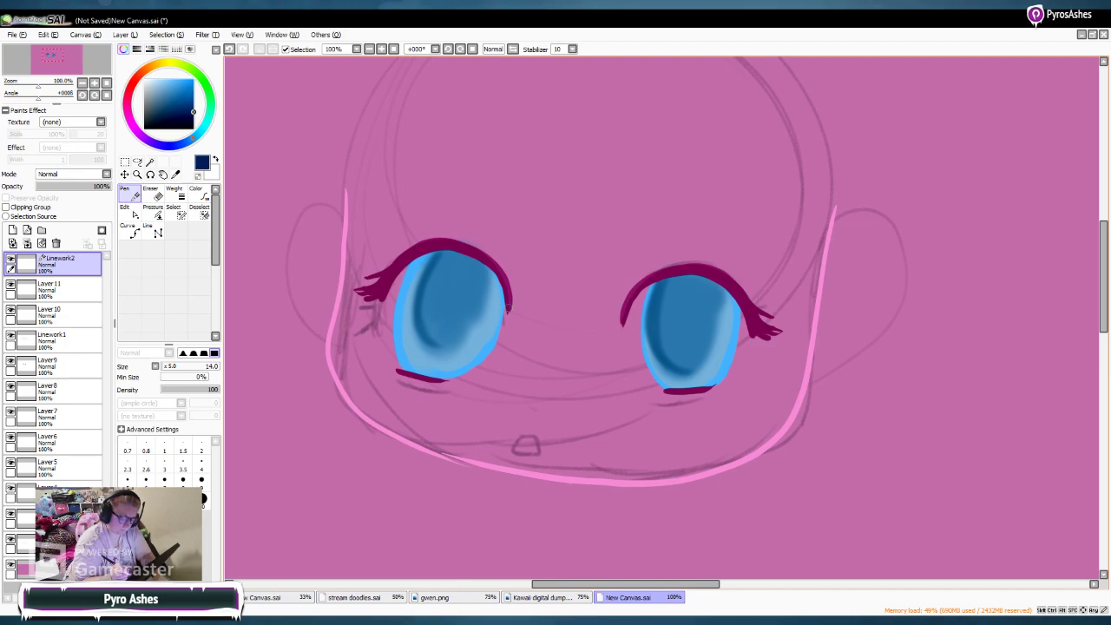
pyautogui.press(']')
pyautogui.press(']')
pyautogui.moveTo(510, 311)
pyautogui.mouseDown()
pyautogui.moveTo(495, 266)
pyautogui.moveTo(451, 245)
pyautogui.moveTo(368, 289)
pyautogui.moveTo(399, 263)
pyautogui.moveTo(389, 268)
pyautogui.mouseUp()
pyautogui.moveTo(405, 368); pyautogui.dragTo(456, 382)
# Step: Ink the right eye's upper lash arch, outer lashes and lower lash line in the same dark navy
pyautogui.moveTo(624, 323)
pyautogui.mouseDown()
pyautogui.moveTo(644, 282)
pyautogui.moveTo(696, 266)
pyautogui.moveTo(731, 282)
pyautogui.moveTo(752, 333)
pyautogui.moveTo(733, 287)
pyautogui.moveTo(706, 271)
pyautogui.moveTo(672, 272)
pyautogui.moveTo(631, 303)
pyautogui.moveTo(655, 277)
pyautogui.moveTo(625, 320)
pyautogui.mouseUp()
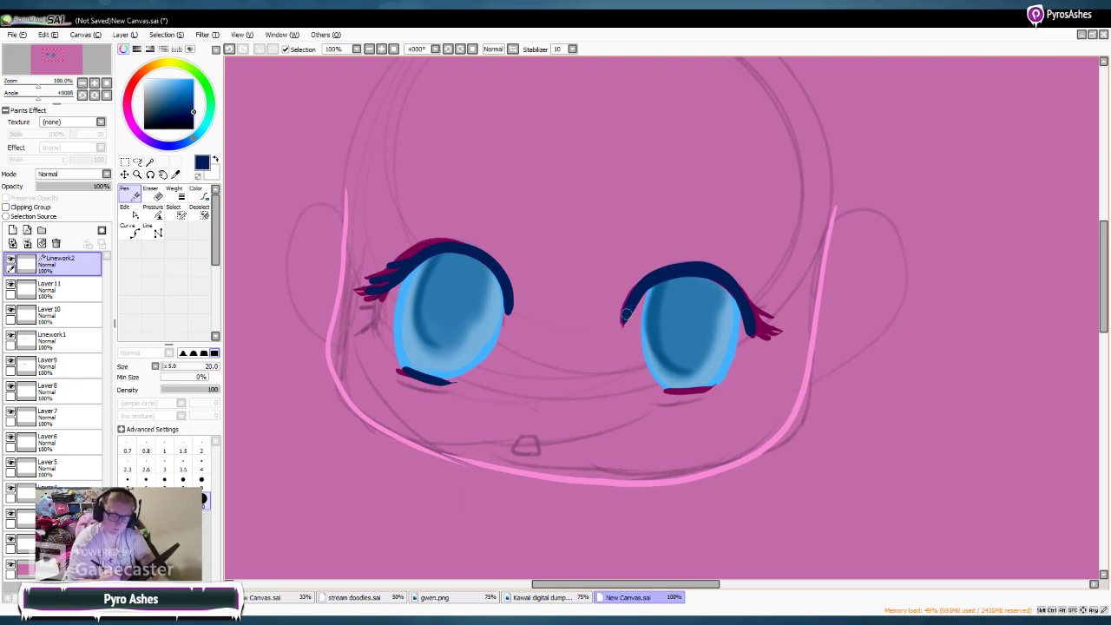
pyautogui.moveTo(672, 275)
pyautogui.mouseDown()
pyautogui.moveTo(738, 292)
pyautogui.moveTo(771, 335)
pyautogui.moveTo(773, 322)
pyautogui.mouseUp()
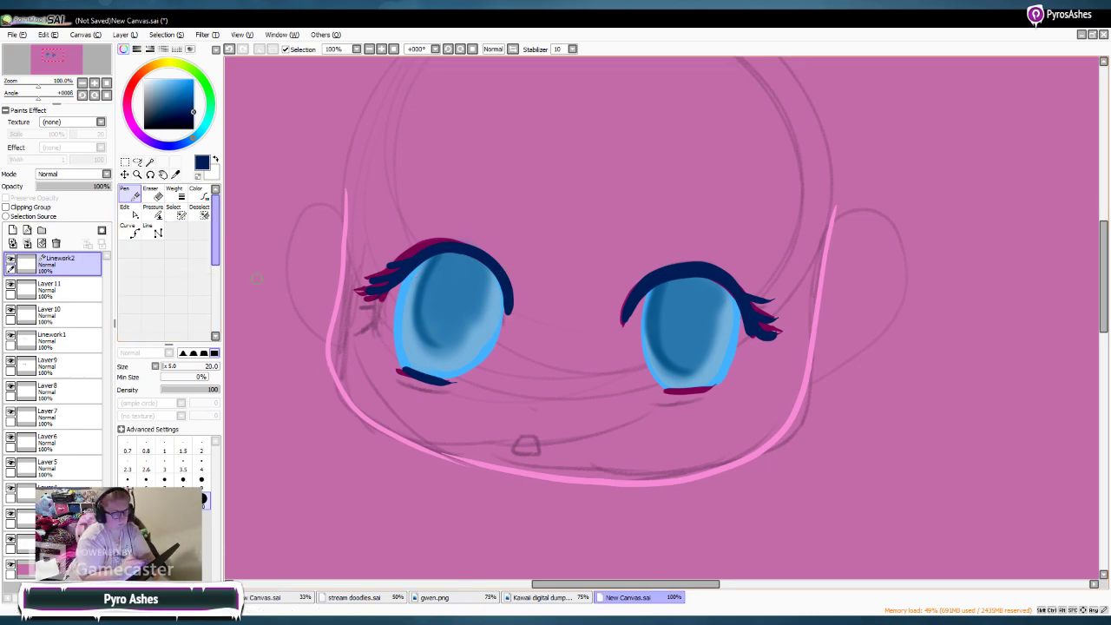
pyautogui.moveTo(662, 390); pyautogui.dragTo(716, 382)
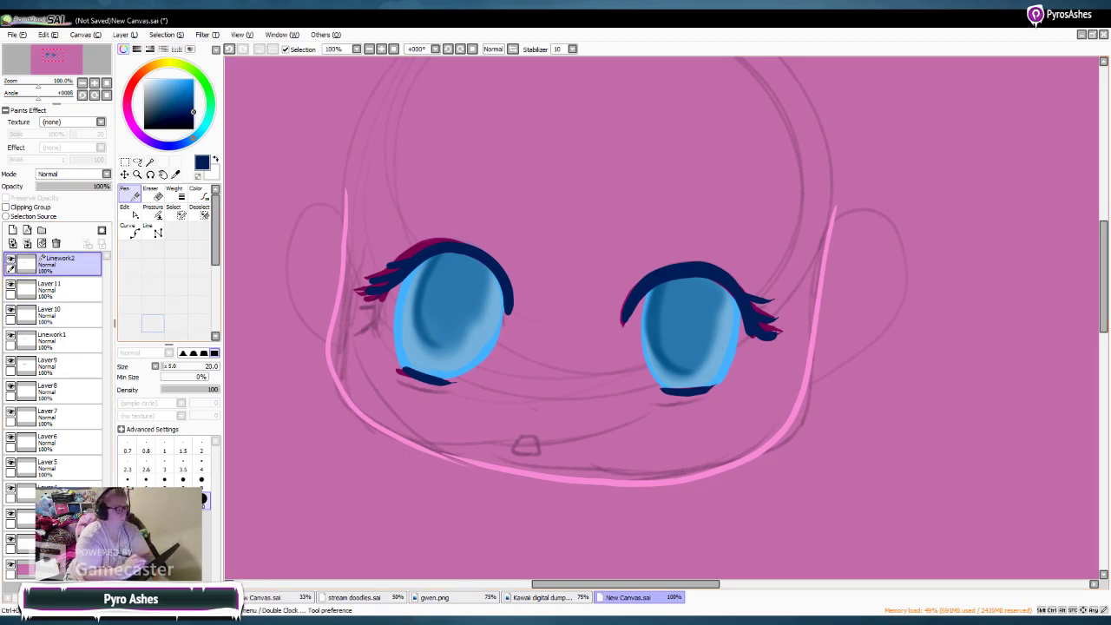
# Step: Replace the left eye's lower lash line with one slightly higher across the iris, and erase the iris colour below it on Layer9
pyautogui.click(151, 195)
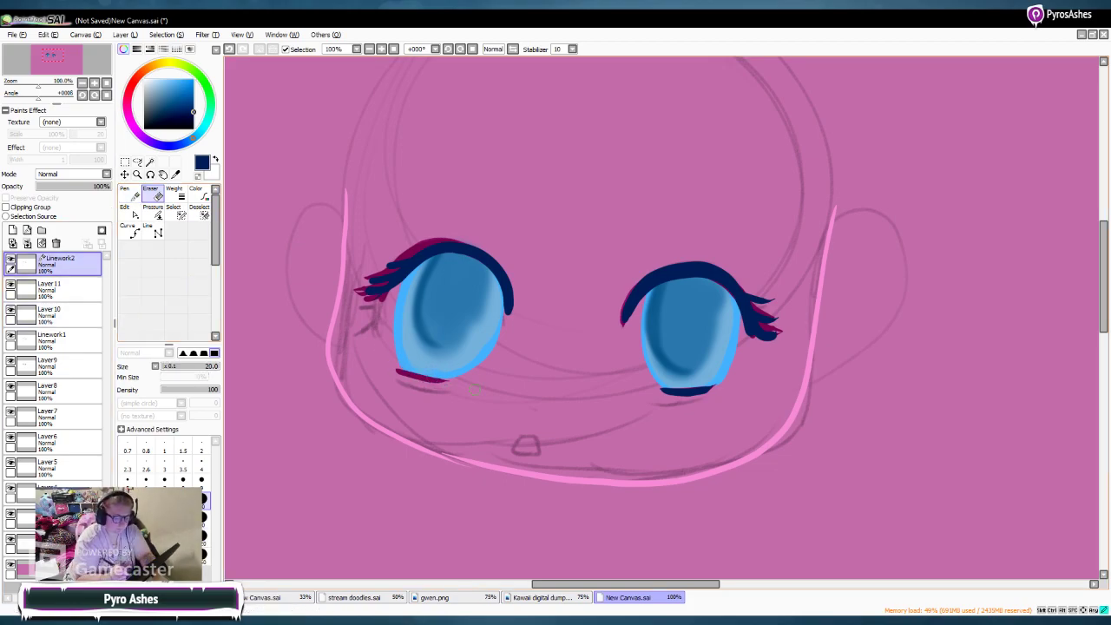
pyautogui.click(126, 193)
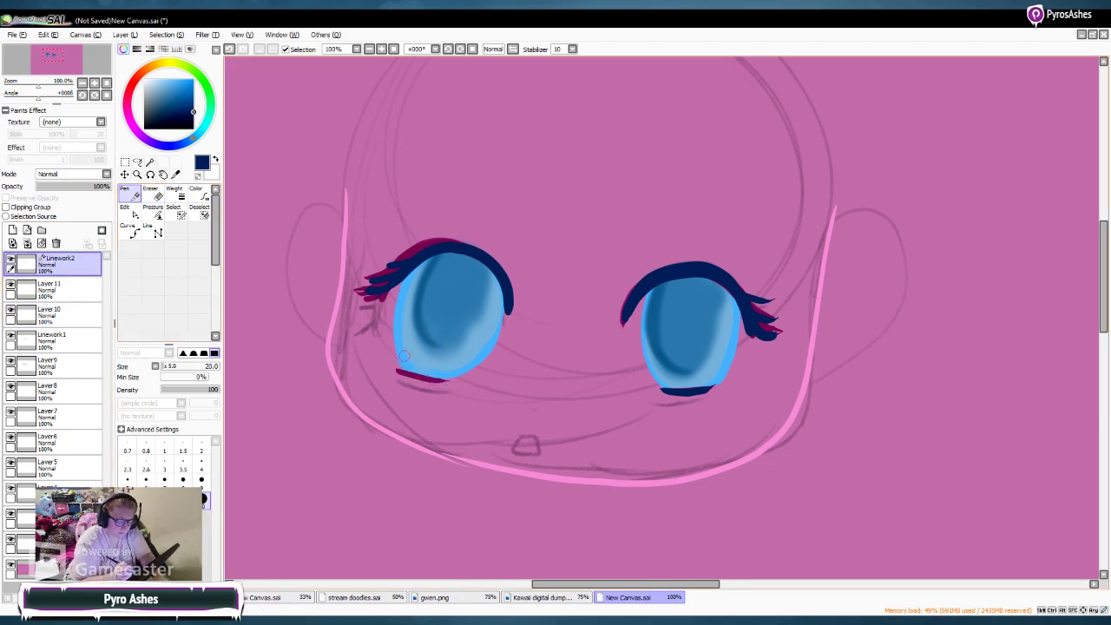
pyautogui.moveTo(403, 355); pyautogui.dragTo(455, 374)
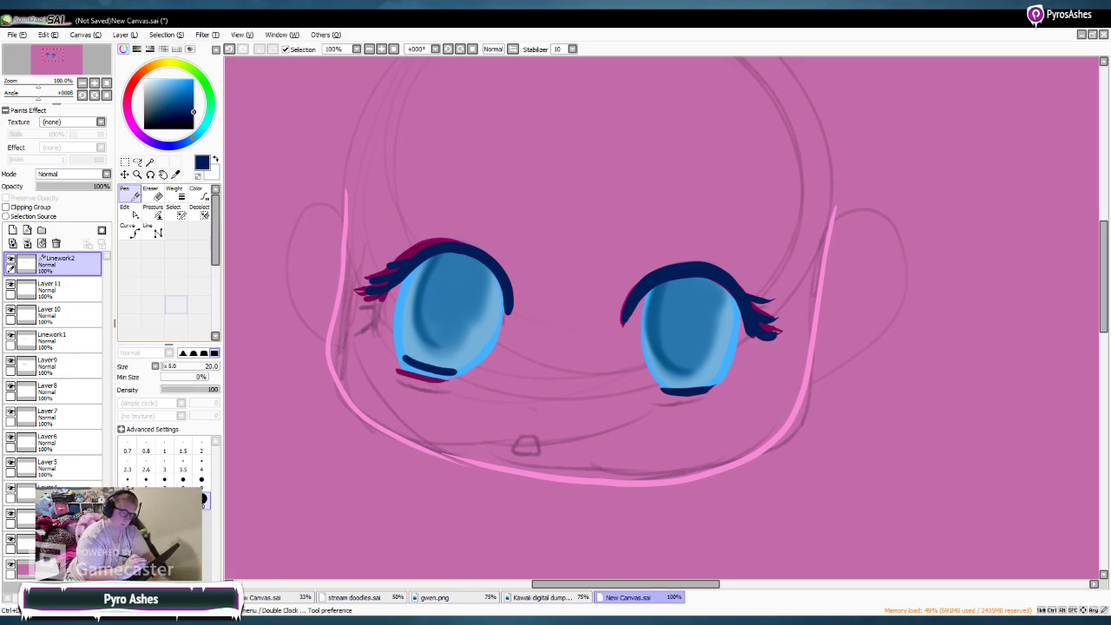
pyautogui.click(48, 365)
pyautogui.press('e')
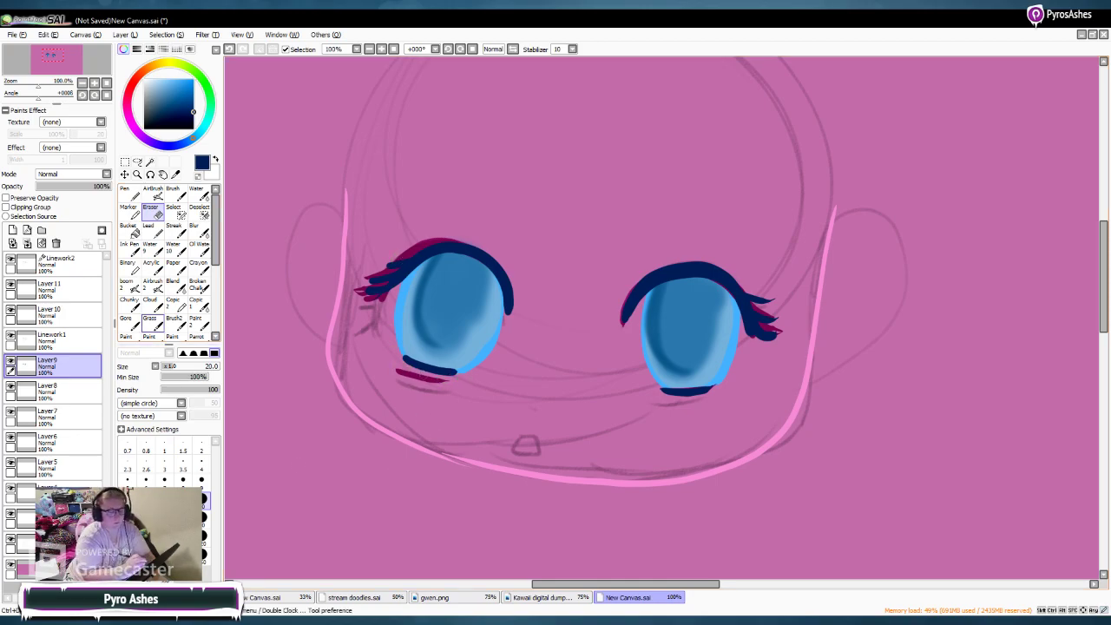
# Step: Erase the dark magenta eye lines around both eyes on Linework1 with the Eraser at size 50
pyautogui.click(52, 339)
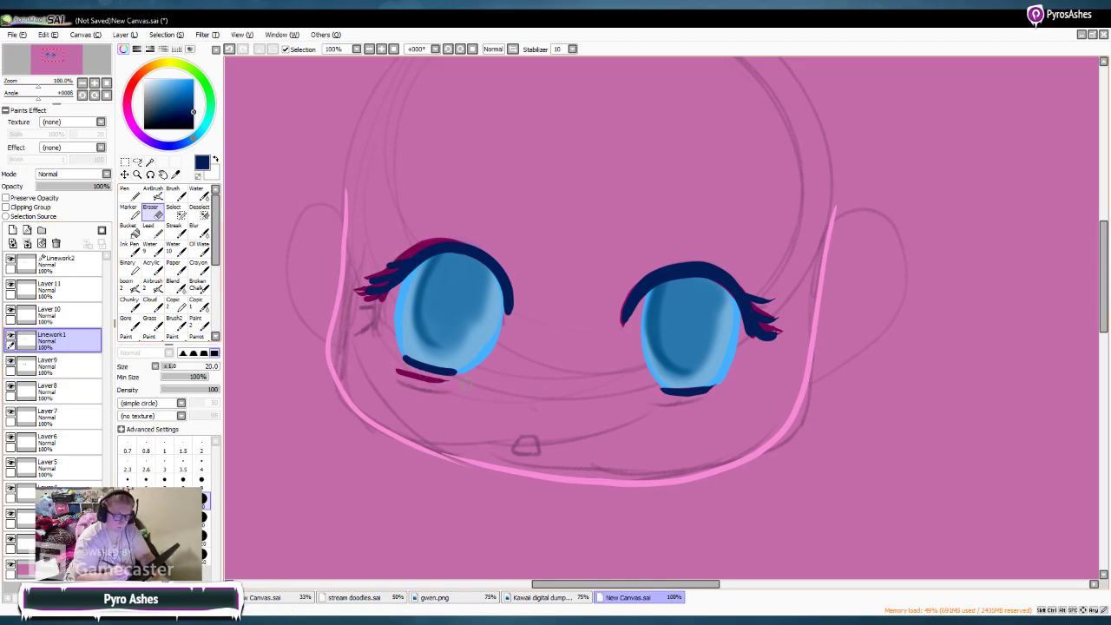
pyautogui.click(203, 520)
pyautogui.moveTo(464, 269)
pyautogui.mouseDown()
pyautogui.moveTo(404, 256)
pyautogui.moveTo(460, 238)
pyautogui.moveTo(528, 293)
pyautogui.moveTo(435, 374)
pyautogui.mouseUp()
pyautogui.moveTo(623, 318)
pyautogui.mouseDown()
pyautogui.moveTo(707, 277)
pyautogui.moveTo(665, 327)
pyautogui.moveTo(757, 326)
pyautogui.moveTo(721, 360)
pyautogui.mouseUp()
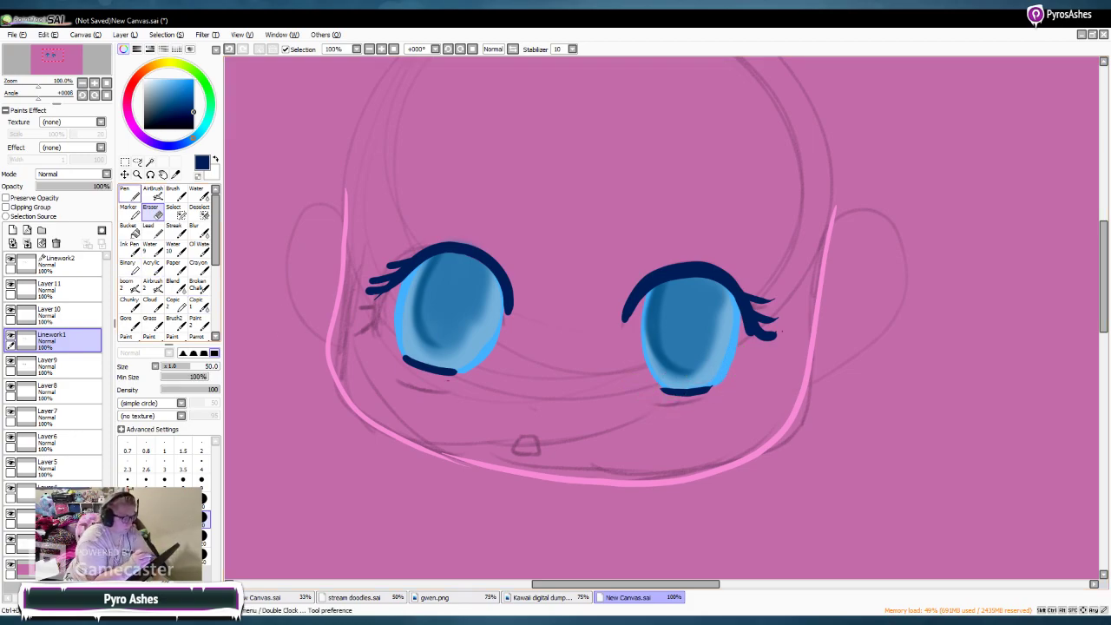
# Step: Shade the upper part of both irises in dark blue on Linework1 with the AirBrush at size 50
pyautogui.click(130, 193)
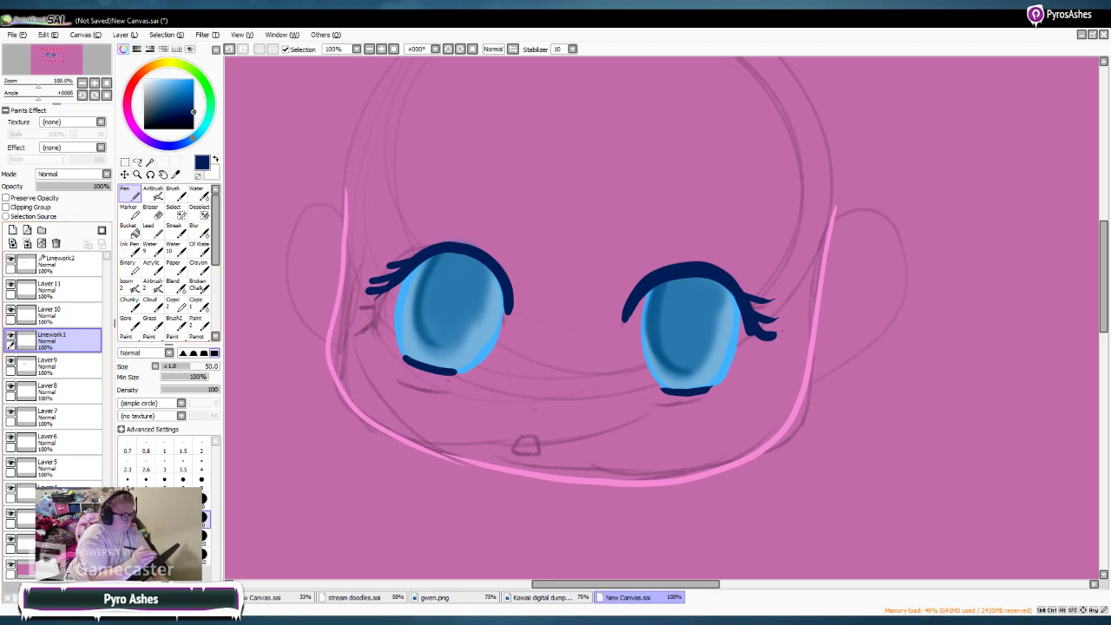
pyautogui.click(153, 192)
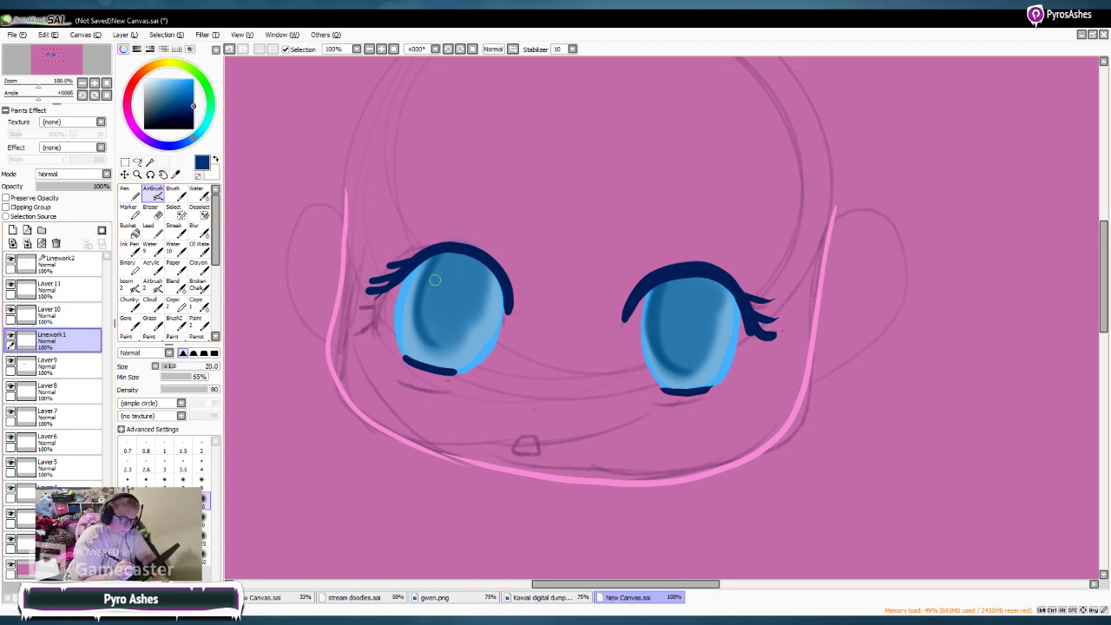
pyautogui.click(205, 519)
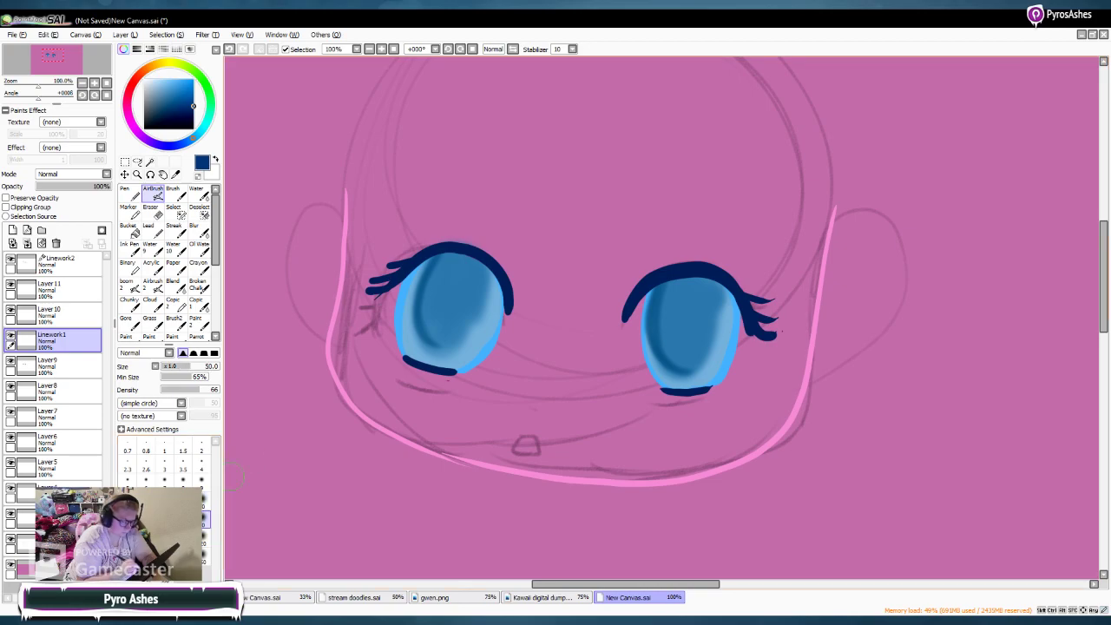
pyautogui.moveTo(446, 266)
pyautogui.mouseDown()
pyautogui.moveTo(433, 297)
pyautogui.moveTo(449, 256)
pyautogui.moveTo(413, 278)
pyautogui.moveTo(461, 269)
pyautogui.moveTo(493, 281)
pyautogui.moveTo(451, 270)
pyautogui.moveTo(444, 284)
pyautogui.moveTo(461, 275)
pyautogui.moveTo(439, 273)
pyautogui.moveTo(431, 306)
pyautogui.moveTo(434, 288)
pyautogui.moveTo(456, 274)
pyautogui.mouseUp()
pyautogui.moveTo(677, 283)
pyautogui.mouseDown()
pyautogui.moveTo(648, 298)
pyautogui.moveTo(680, 285)
pyautogui.moveTo(723, 294)
pyautogui.moveTo(637, 303)
pyautogui.moveTo(739, 302)
pyautogui.moveTo(682, 285)
pyautogui.moveTo(671, 338)
pyautogui.moveTo(686, 314)
pyautogui.mouseUp()
# Step: Airbrush light blue glows along the sides and lower part of both irises at size 20 and density 82
pyautogui.click(163, 79)
pyautogui.click(203, 501)
pyautogui.click(209, 389)
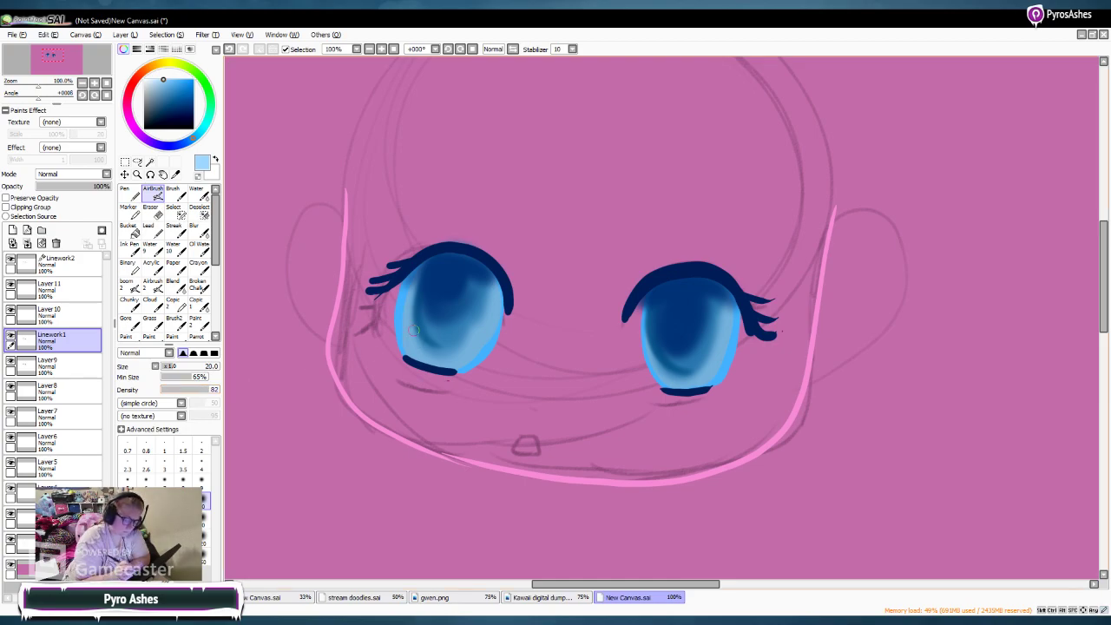
pyautogui.moveTo(405, 303)
pyautogui.mouseDown()
pyautogui.moveTo(409, 354)
pyautogui.moveTo(455, 362)
pyautogui.moveTo(473, 340)
pyautogui.mouseUp()
pyautogui.moveTo(405, 300)
pyautogui.mouseDown()
pyautogui.moveTo(418, 355)
pyautogui.moveTo(463, 354)
pyautogui.mouseUp()
pyautogui.moveTo(661, 330)
pyautogui.mouseDown()
pyautogui.moveTo(684, 373)
pyautogui.moveTo(717, 339)
pyautogui.moveTo(675, 371)
pyautogui.moveTo(667, 325)
pyautogui.moveTo(706, 342)
pyautogui.mouseUp()
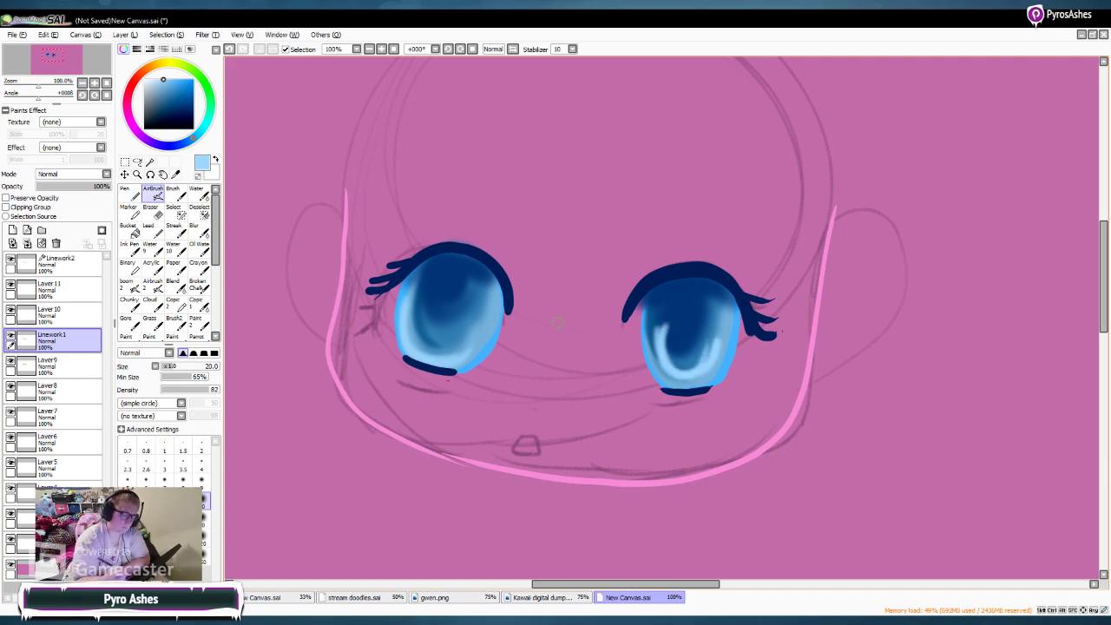
pyautogui.moveTo(416, 322); pyautogui.dragTo(473, 339)
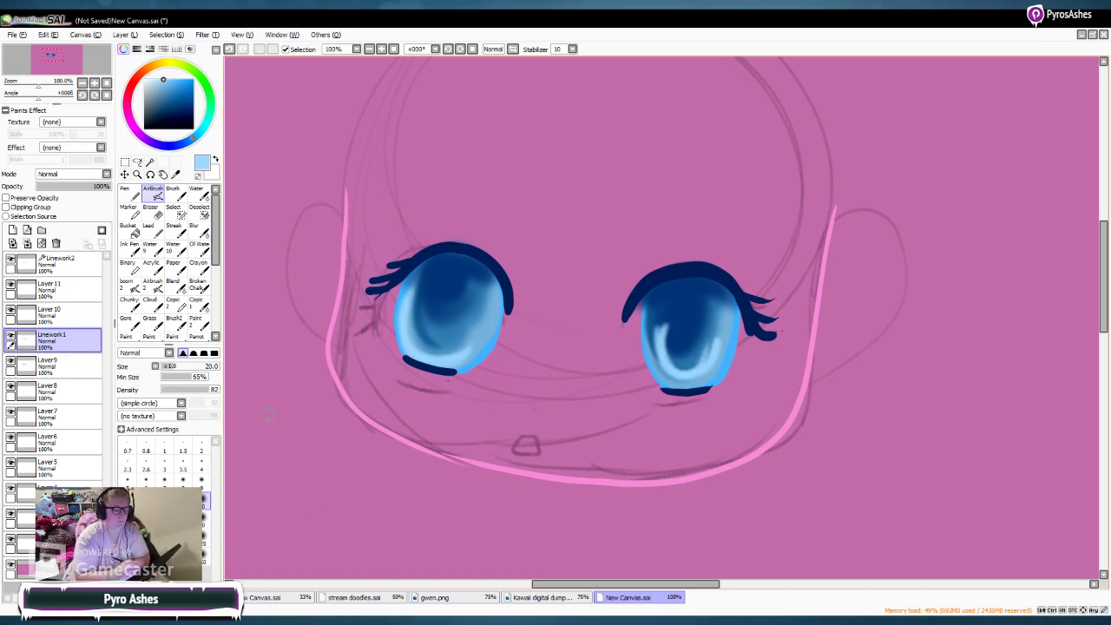
# Step: Undo the latest light blue strokes and repaint glowing crescents around the lower irises of both eyes
pyautogui.hotkey('ctrl', 'z')
pyautogui.hotkey('ctrl', 'z')
pyautogui.hotkey('ctrl', 'z')
pyautogui.hotkey('ctrl', 'z')
pyautogui.hotkey('ctrl', 'z')
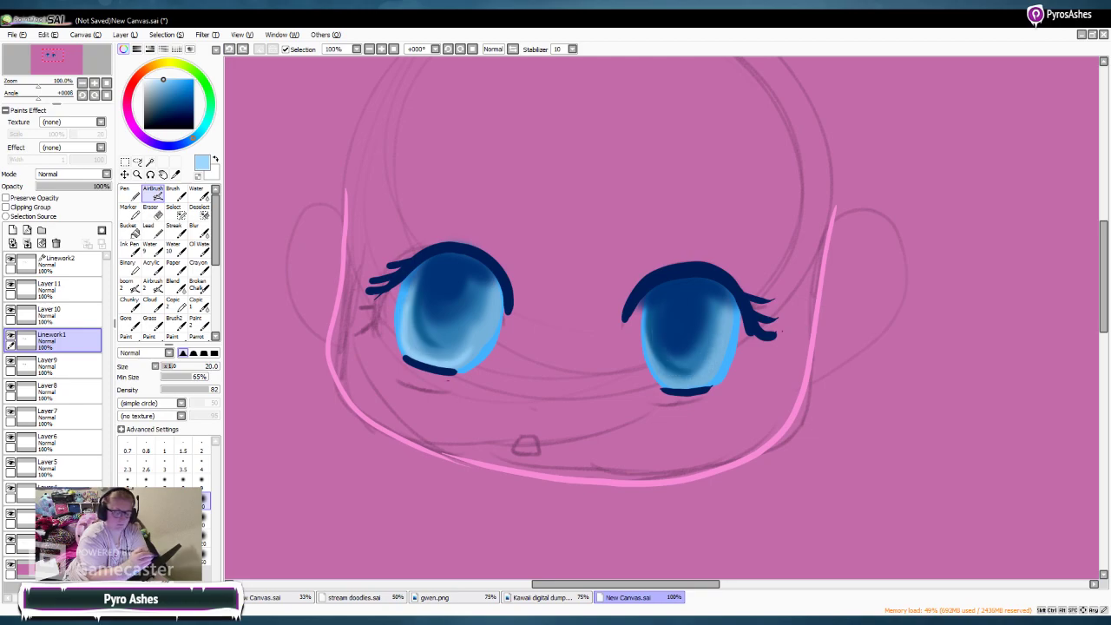
pyautogui.moveTo(413, 297)
pyautogui.mouseDown()
pyautogui.moveTo(442, 356)
pyautogui.moveTo(459, 352)
pyautogui.moveTo(404, 320)
pyautogui.moveTo(419, 288)
pyautogui.mouseUp()
pyautogui.moveTo(653, 339)
pyautogui.mouseDown()
pyautogui.moveTo(705, 375)
pyautogui.moveTo(686, 373)
pyautogui.moveTo(658, 322)
pyautogui.moveTo(711, 369)
pyautogui.mouseUp()
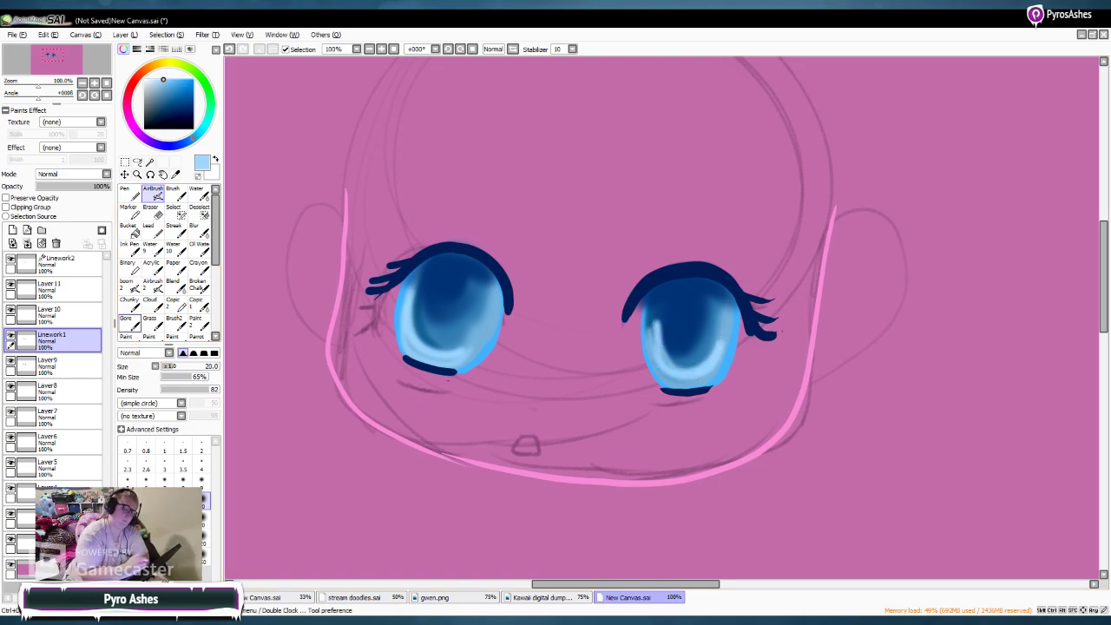
# Step: Paint a large very pale blue oval highlight in the upper left of each iris on Linework2 with the Pen
pyautogui.click(61, 264)
pyautogui.press('x')
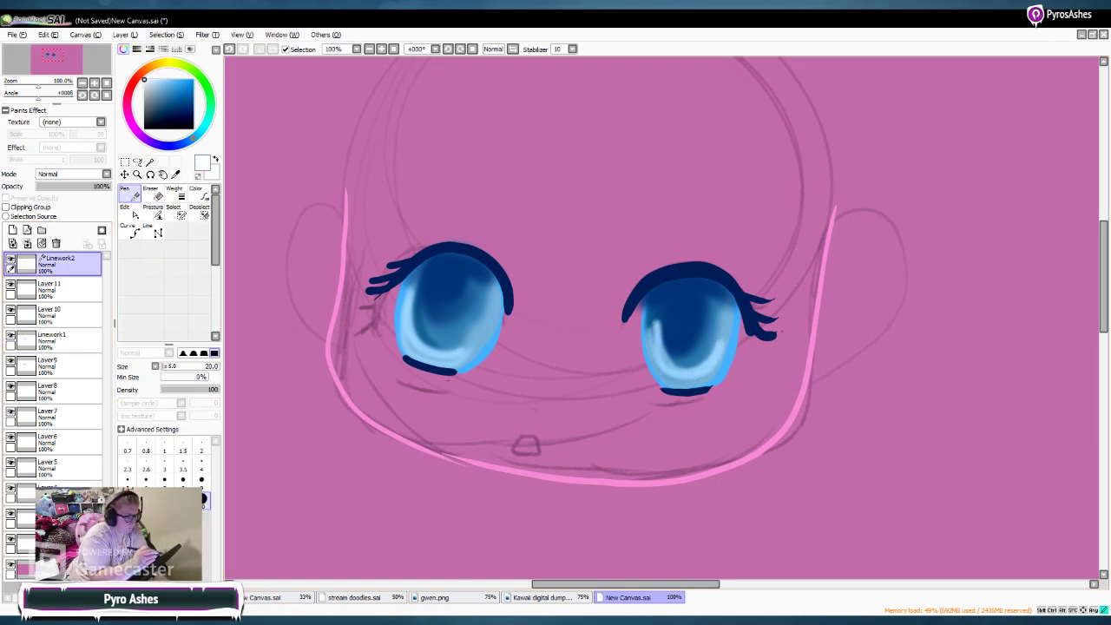
pyautogui.press('x')
pyautogui.click(202, 479)
pyautogui.moveTo(435, 270)
pyautogui.mouseDown()
pyautogui.moveTo(413, 291)
pyautogui.moveTo(450, 279)
pyautogui.moveTo(421, 273)
pyautogui.moveTo(433, 298)
pyautogui.moveTo(429, 270)
pyautogui.moveTo(448, 289)
pyautogui.moveTo(421, 286)
pyautogui.moveTo(457, 267)
pyautogui.mouseUp()
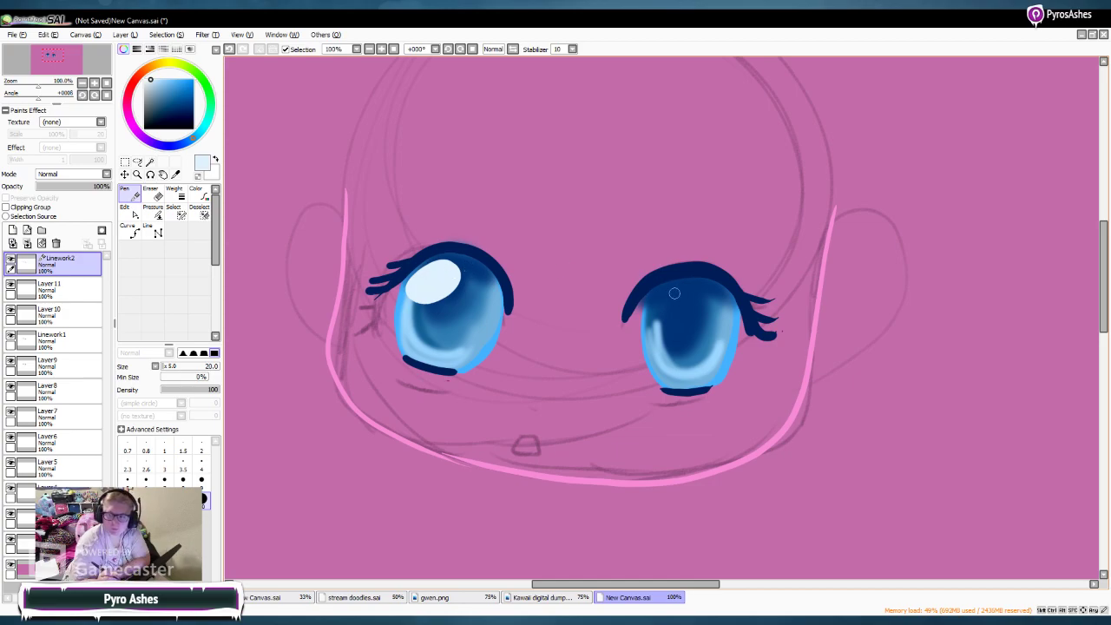
pyautogui.moveTo(674, 292)
pyautogui.mouseDown()
pyautogui.moveTo(652, 323)
pyautogui.moveTo(693, 292)
pyautogui.moveTo(659, 312)
pyautogui.moveTo(668, 321)
pyautogui.moveTo(651, 300)
pyautogui.moveTo(665, 307)
pyautogui.mouseUp()
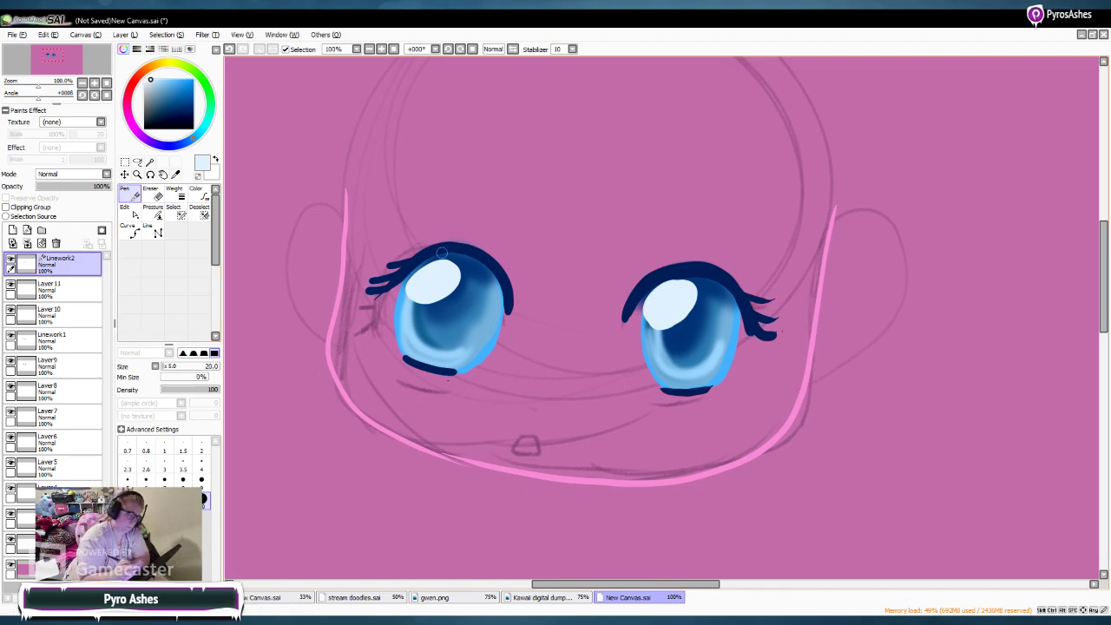
# Step: Draw a small light blue heart in the lower right of each iris, picking the colour from the eye's lower glow
pyautogui.rightClick(447, 356)
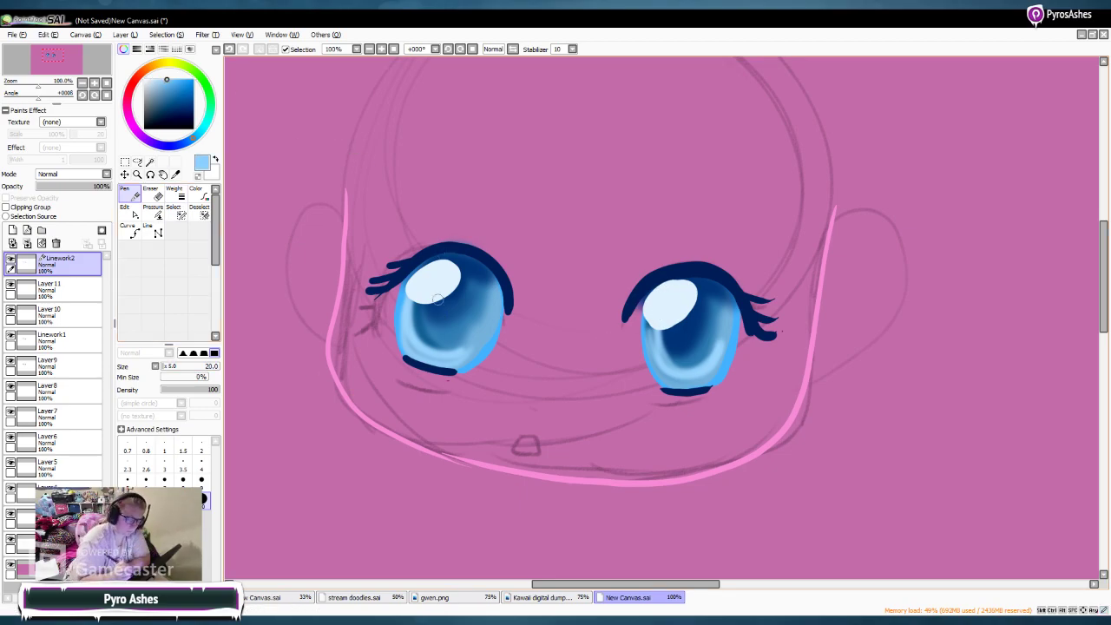
pyautogui.moveTo(457, 339)
pyautogui.mouseDown()
pyautogui.moveTo(445, 335)
pyautogui.moveTo(458, 350)
pyautogui.moveTo(469, 331)
pyautogui.moveTo(462, 343)
pyautogui.moveTo(448, 337)
pyautogui.mouseUp()
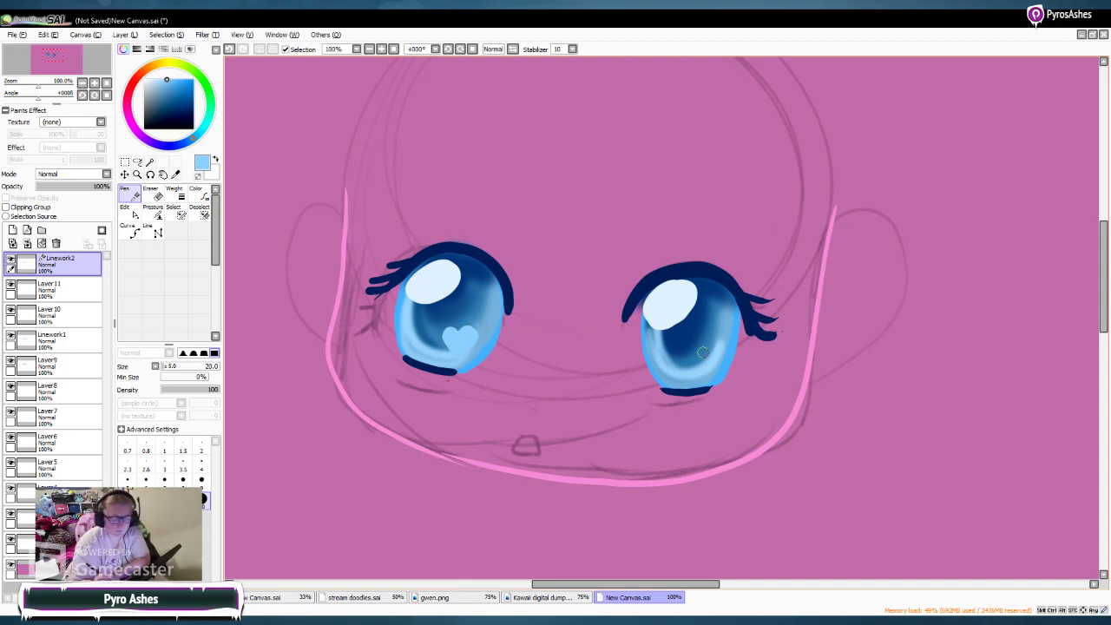
pyautogui.moveTo(699, 349)
pyautogui.mouseDown()
pyautogui.moveTo(695, 357)
pyautogui.moveTo(713, 345)
pyautogui.moveTo(710, 356)
pyautogui.mouseUp()
# Step: Add two small paler blue dots beside the heart in each eye
pyautogui.moveTo(166, 79); pyautogui.dragTo(154, 79)
pyautogui.click(429, 343)
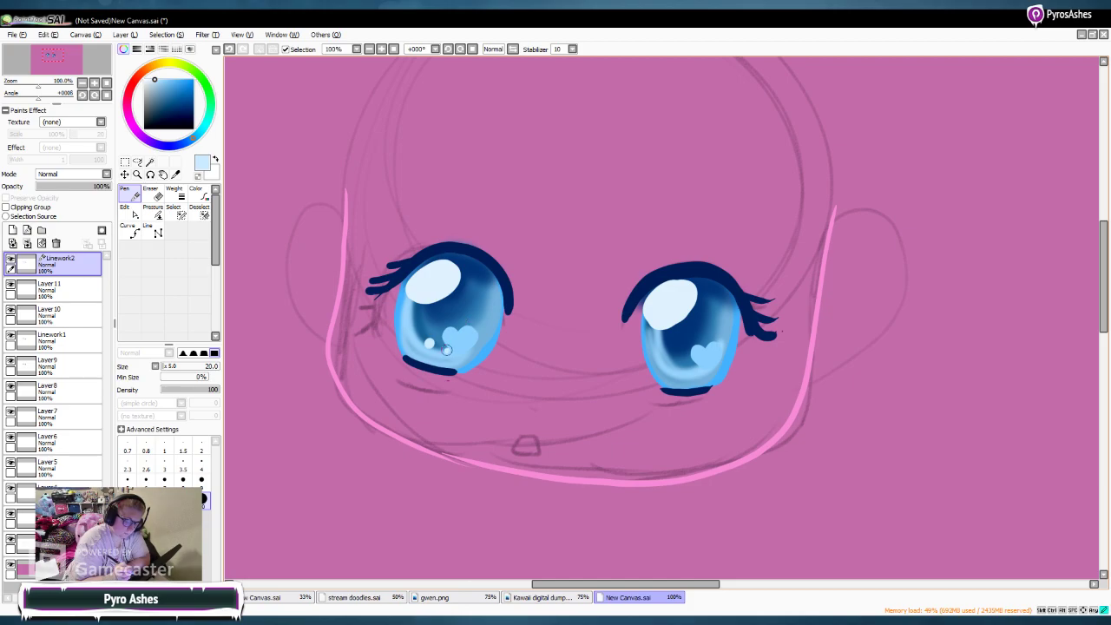
pyautogui.click(446, 350)
pyautogui.click(676, 362)
pyautogui.click(693, 370)
# Step: Set the colour to white and try a thin crescent along the left iris's outer edge with the Pen at size 9
pyautogui.moveTo(146, 81); pyautogui.dragTo(146, 79)
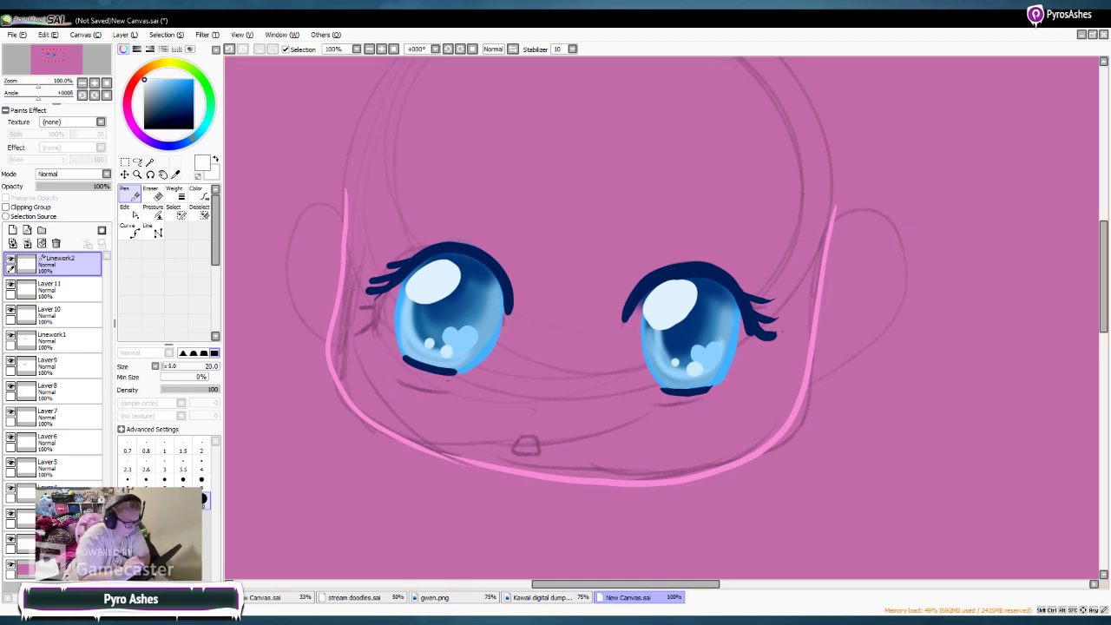
pyautogui.press('[')
pyautogui.press('[')
pyautogui.press('[')
pyautogui.press('[')
pyautogui.press('[')
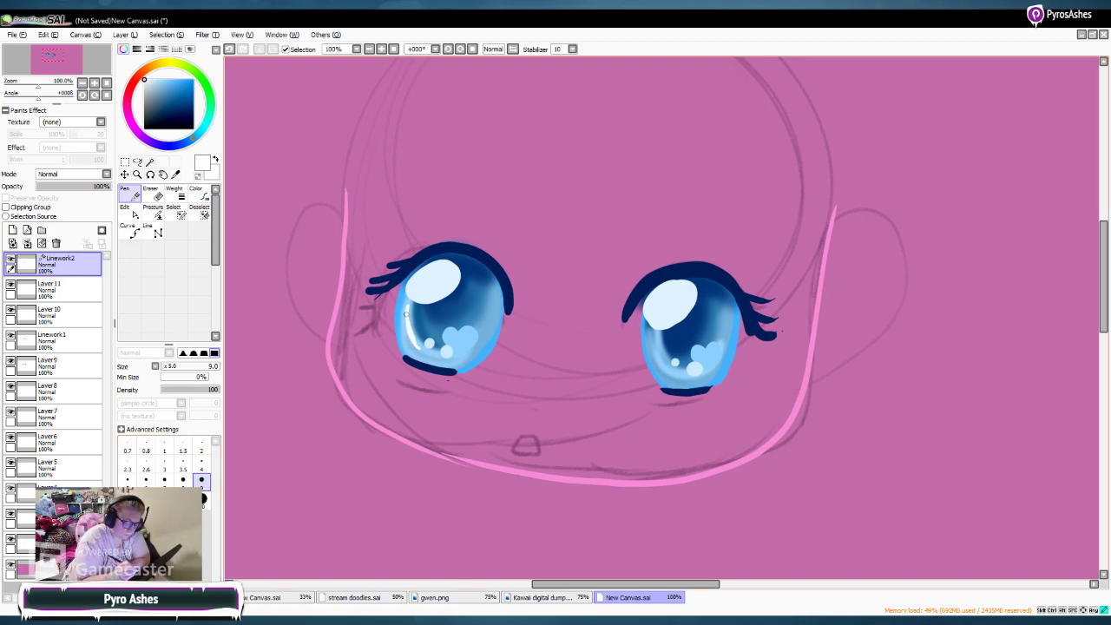
pyautogui.moveTo(423, 350); pyautogui.dragTo(413, 321)
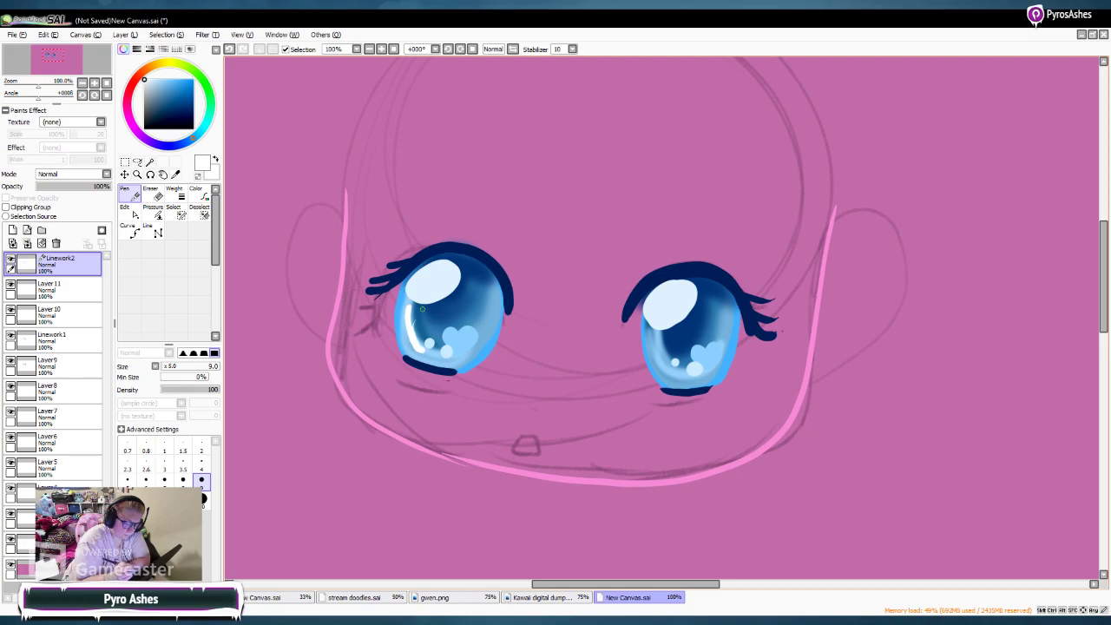
pyautogui.hotkey('ctrl', 'z')
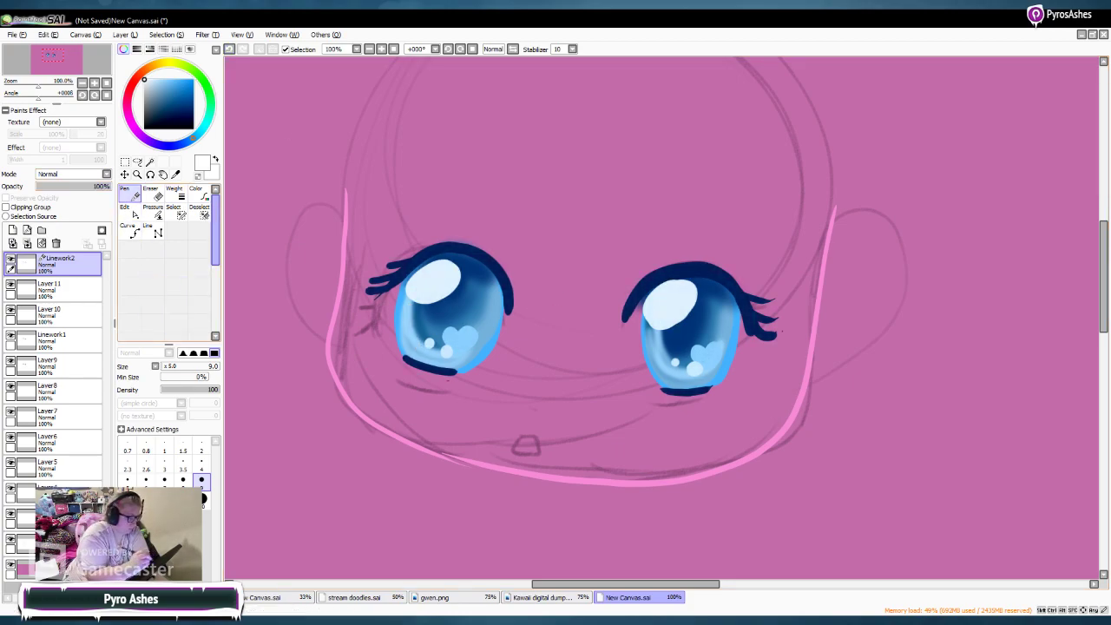
# Step: Paint translucent white crescents along the lower-left edge of both irises at size 20, trying density 61 first and keeping density 46
pyautogui.moveTo(203, 389); pyautogui.dragTo(197, 390)
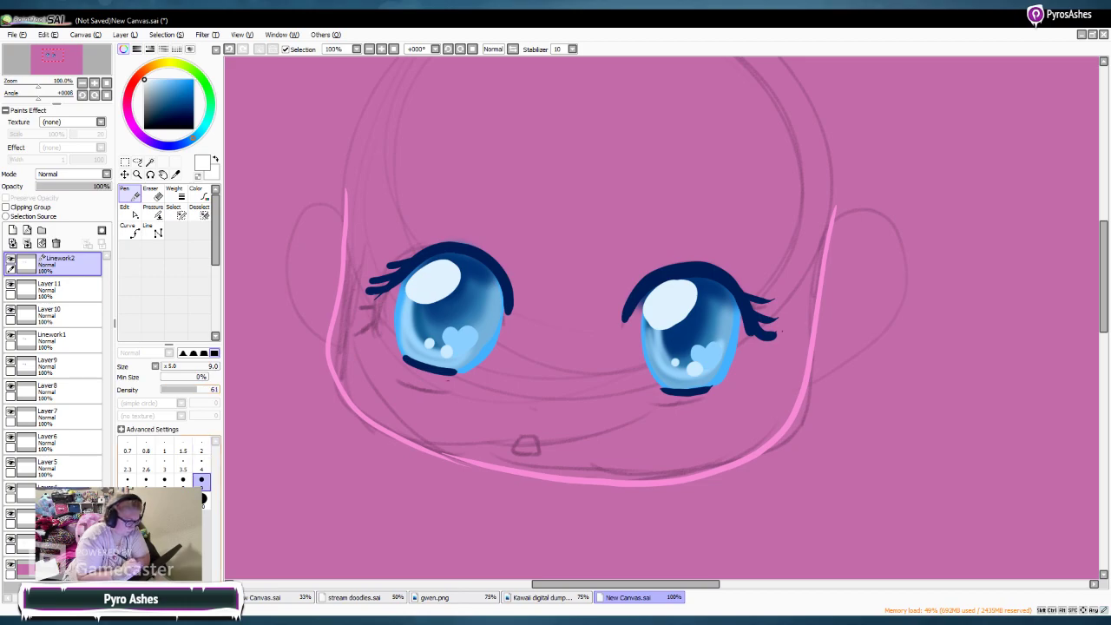
pyautogui.click(203, 499)
pyautogui.moveTo(406, 307); pyautogui.dragTo(434, 364)
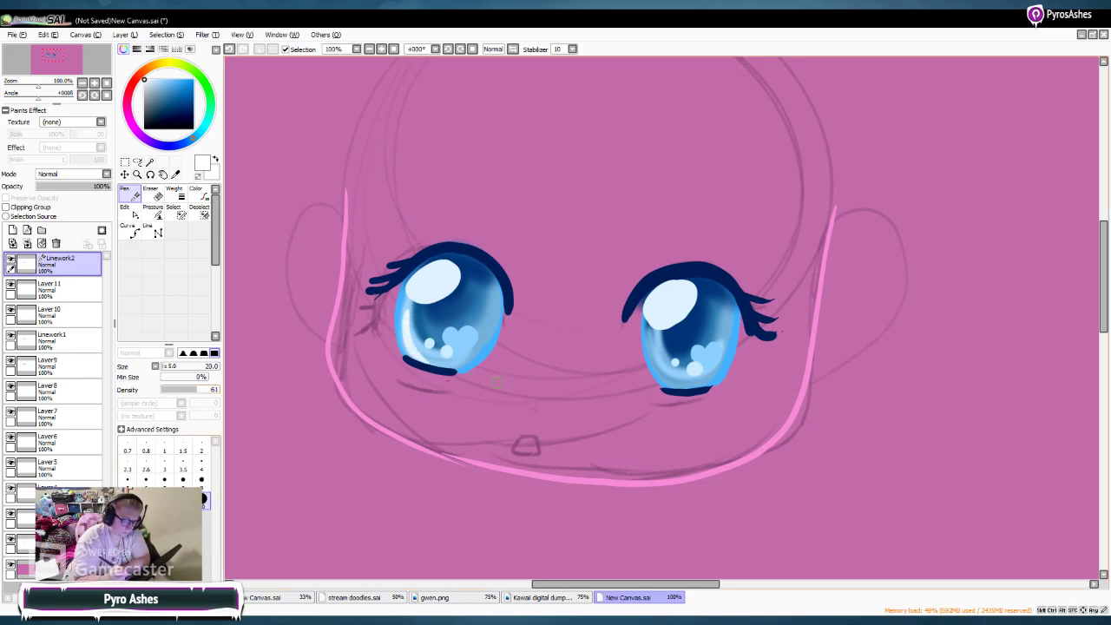
pyautogui.moveTo(657, 334); pyautogui.dragTo(717, 368)
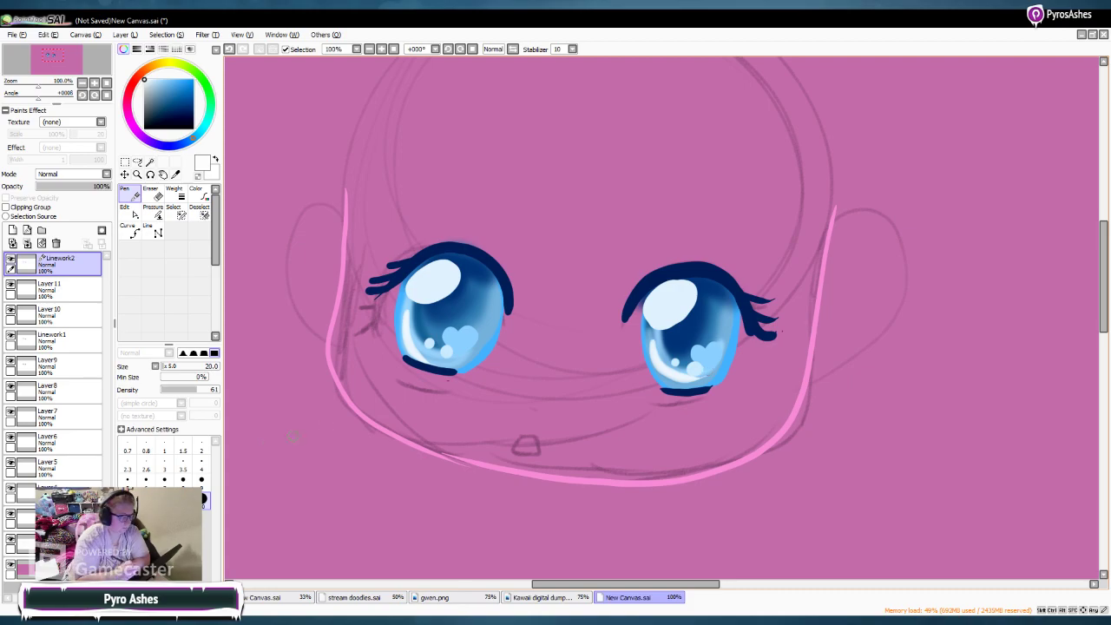
pyautogui.hotkey('ctrl', 'z')
pyautogui.hotkey('ctrl', 'z')
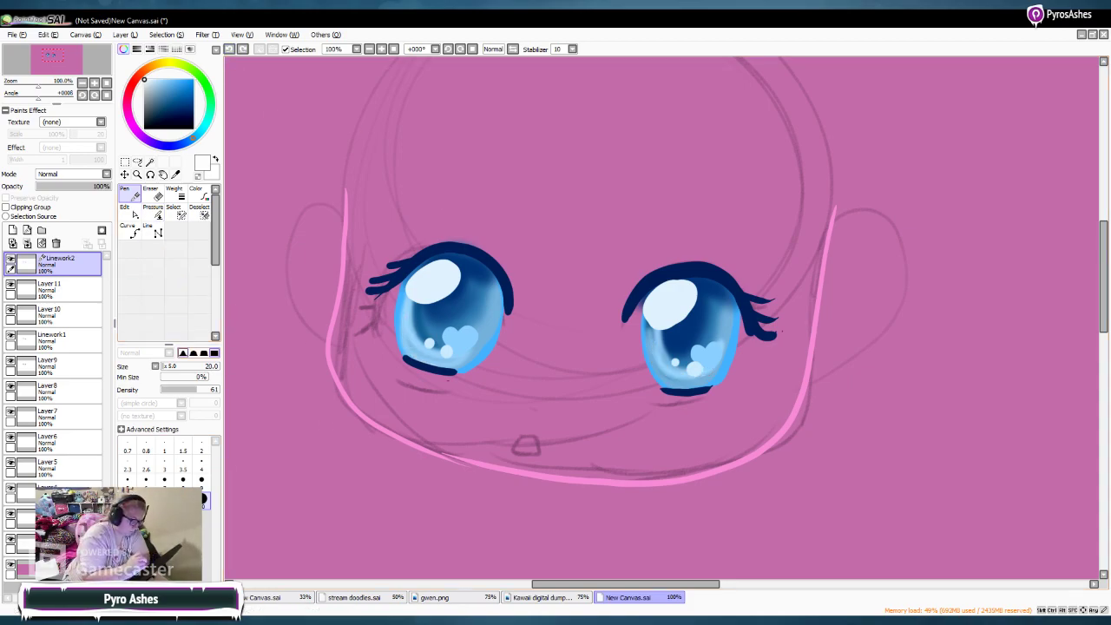
pyautogui.click(188, 390)
pyautogui.moveTo(405, 310)
pyautogui.mouseDown()
pyautogui.moveTo(413, 347)
pyautogui.moveTo(458, 359)
pyautogui.mouseUp()
pyautogui.moveTo(649, 342)
pyautogui.mouseDown()
pyautogui.moveTo(658, 367)
pyautogui.moveTo(695, 375)
pyautogui.mouseUp()
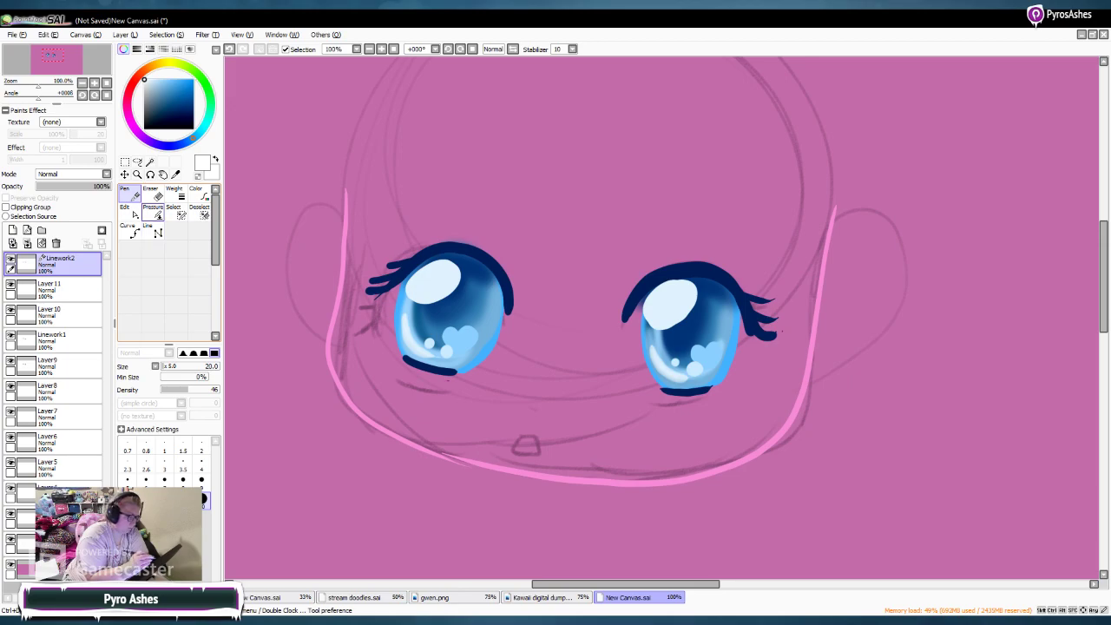
# Step: Paint solid white over the upper left part of both large oval highlights at density 100
pyautogui.moveTo(207, 390); pyautogui.dragTo(227, 389)
pyautogui.moveTo(437, 267)
pyautogui.mouseDown()
pyautogui.moveTo(415, 286)
pyautogui.moveTo(428, 294)
pyautogui.moveTo(420, 283)
pyautogui.mouseUp()
pyautogui.moveTo(664, 296)
pyautogui.mouseDown()
pyautogui.moveTo(673, 304)
pyautogui.moveTo(653, 298)
pyautogui.mouseUp()
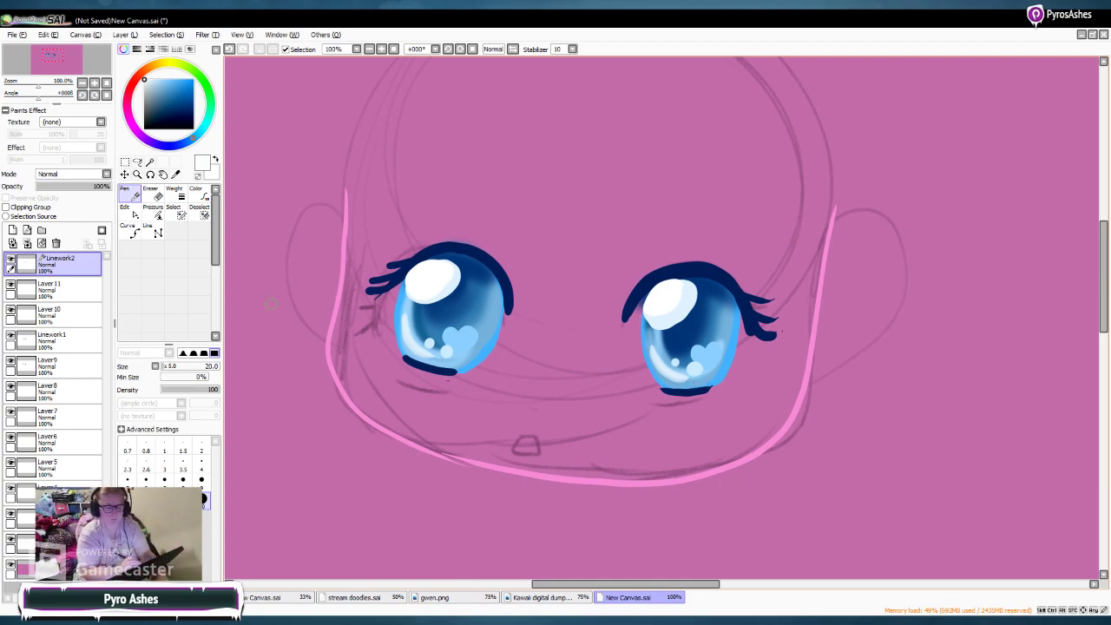
# Step: Thicken the upper lash arches of both eyes in a darker navy and extend their outer ends downward
pyautogui.click(193, 117)
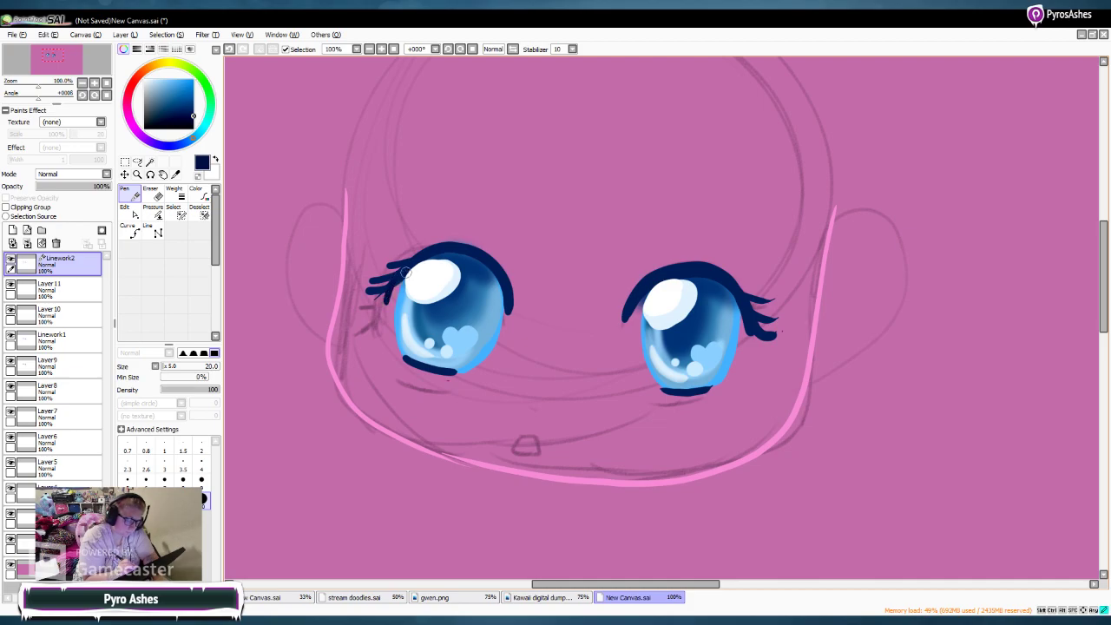
pyautogui.moveTo(389, 290); pyautogui.dragTo(391, 326)
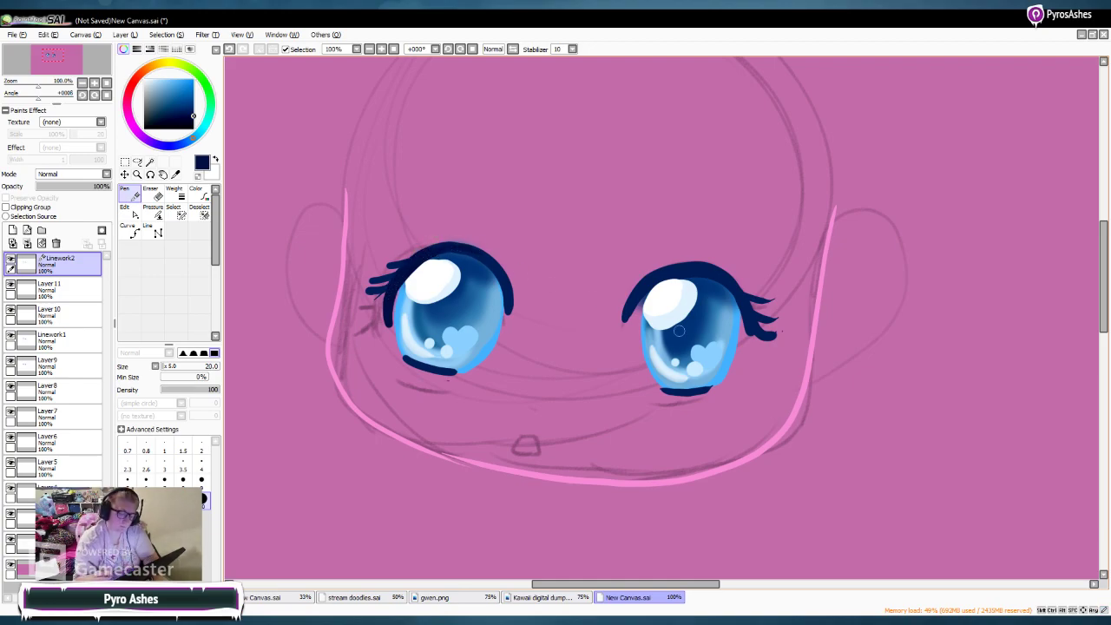
pyautogui.moveTo(747, 319)
pyautogui.mouseDown()
pyautogui.moveTo(744, 366)
pyautogui.moveTo(741, 309)
pyautogui.moveTo(703, 279)
pyautogui.moveTo(631, 314)
pyautogui.mouseUp()
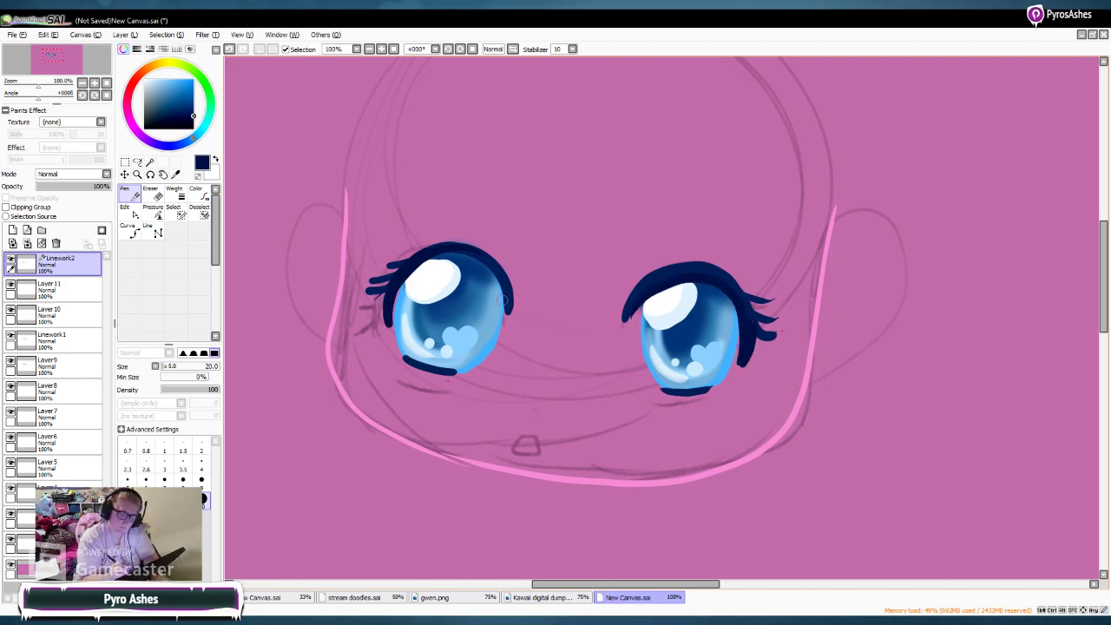
pyautogui.moveTo(507, 311)
pyautogui.mouseDown()
pyautogui.moveTo(452, 257)
pyautogui.moveTo(419, 268)
pyautogui.moveTo(461, 257)
pyautogui.moveTo(449, 253)
pyautogui.moveTo(488, 273)
pyautogui.moveTo(481, 262)
pyautogui.moveTo(504, 297)
pyautogui.mouseUp()
pyautogui.moveTo(638, 306); pyautogui.dragTo(627, 320)
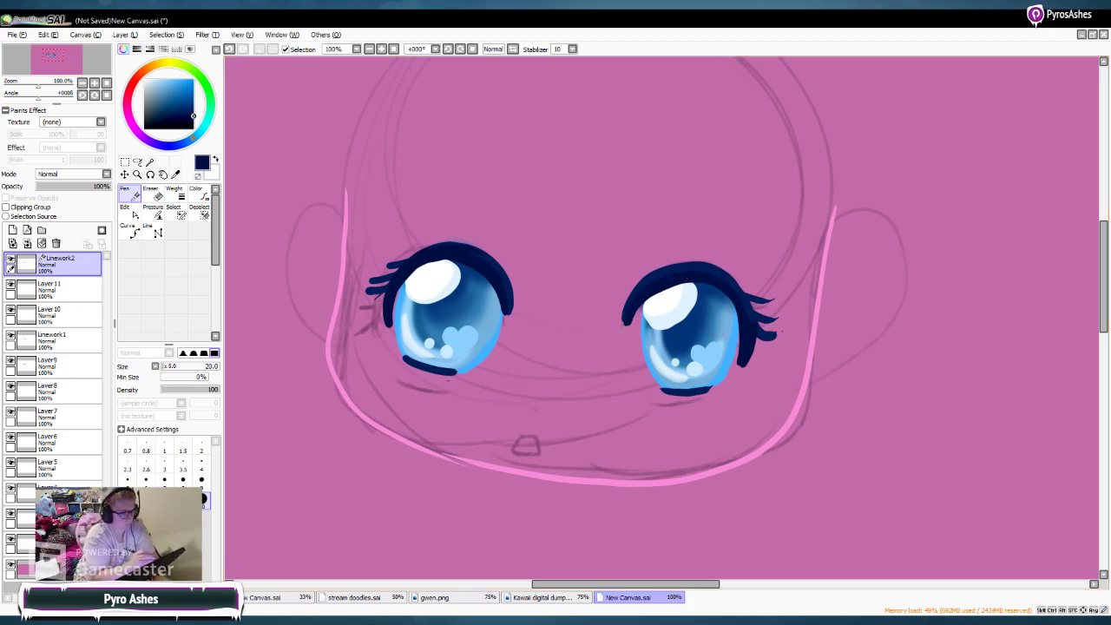
# Step: Ink a short eyelid crease above each eye, a tiny nose mark and a rounded trapezoid mouth outline in black
pyautogui.click(144, 129)
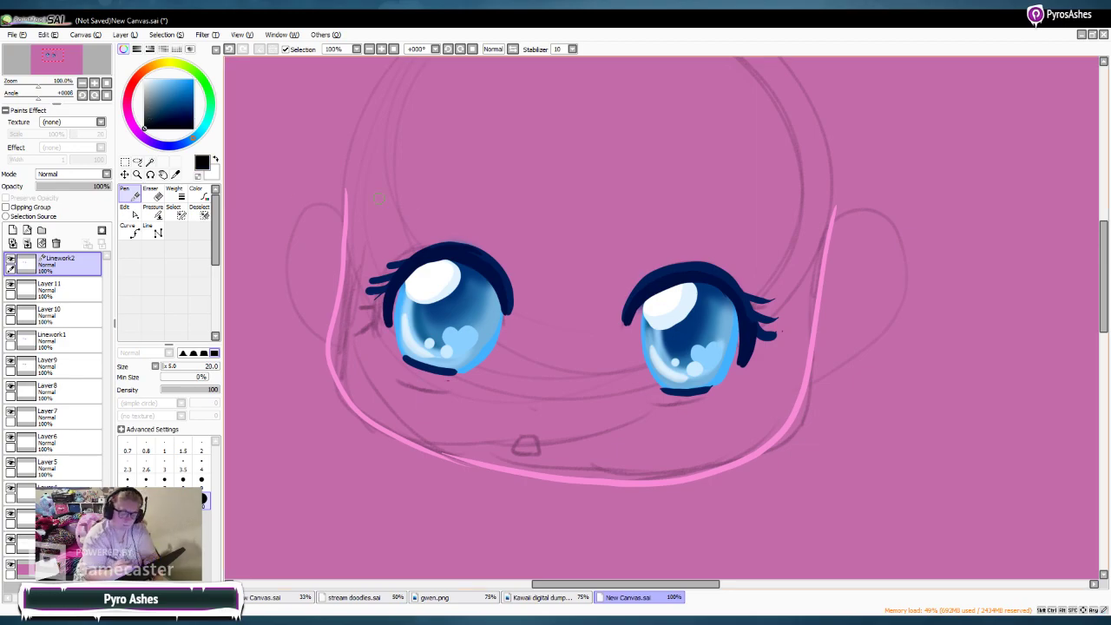
pyautogui.moveTo(448, 232); pyautogui.dragTo(475, 232)
pyautogui.moveTo(662, 254); pyautogui.dragTo(687, 253)
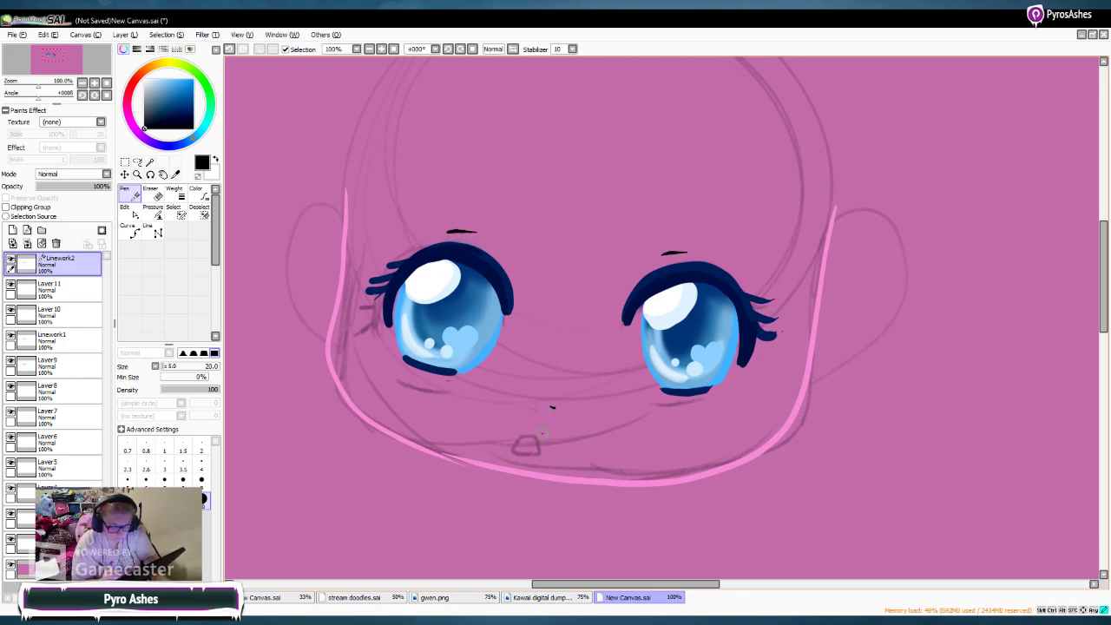
pyautogui.moveTo(539, 437)
pyautogui.mouseDown()
pyautogui.moveTo(532, 455)
pyautogui.moveTo(574, 462)
pyautogui.moveTo(564, 432)
pyautogui.moveTo(536, 435)
pyautogui.mouseUp()
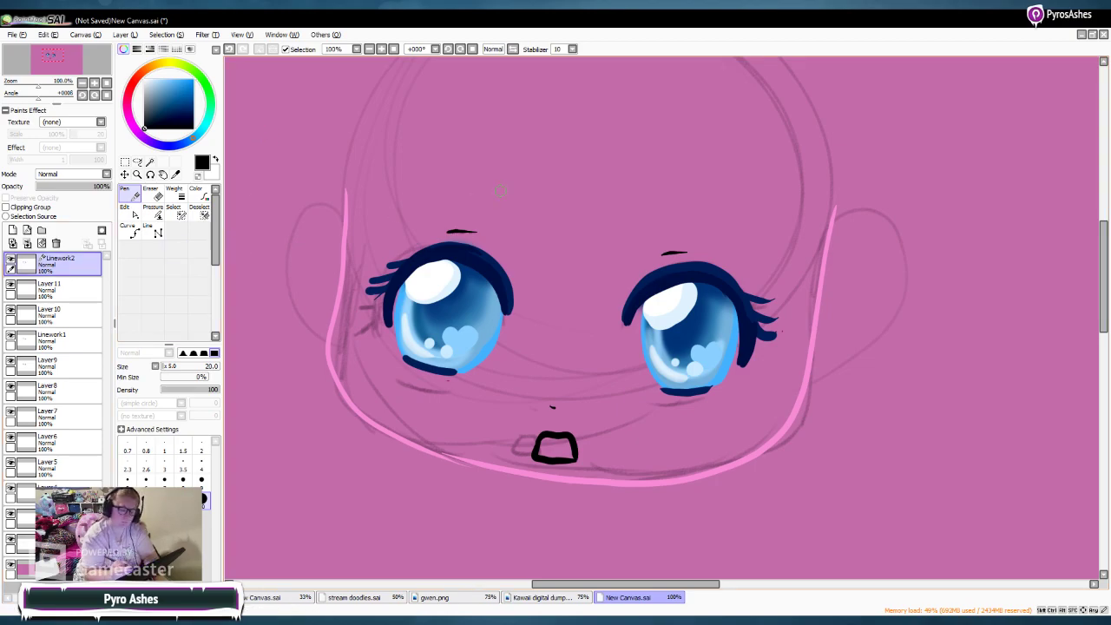
# Step: Paint an arched brown eyebrow above the right eye with the Pen at size 30
pyautogui.click(155, 64)
pyautogui.click(193, 106)
pyautogui.scroll(4, 760, 243)
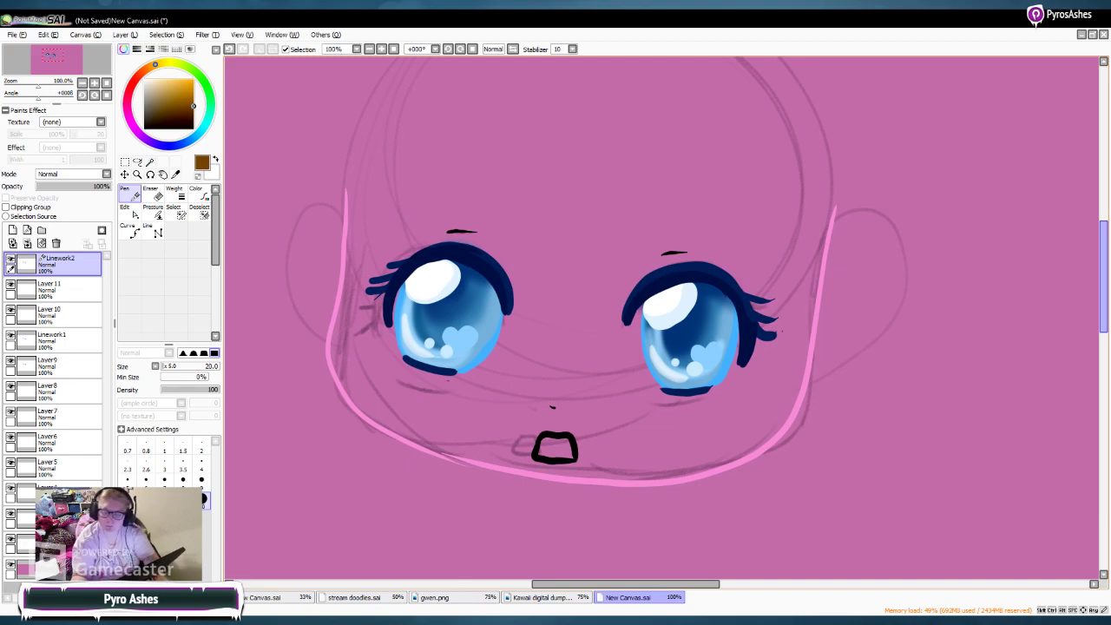
pyautogui.press(']')
pyautogui.press(']')
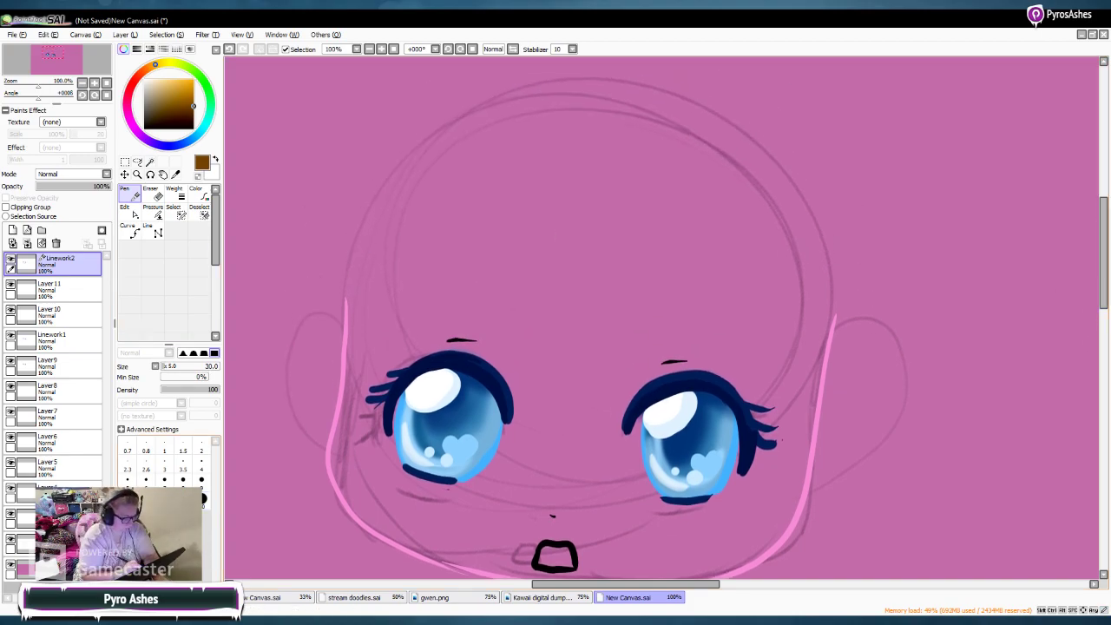
pyautogui.moveTo(634, 302)
pyautogui.mouseDown()
pyautogui.moveTo(666, 282)
pyautogui.moveTo(721, 282)
pyautogui.moveTo(760, 330)
pyautogui.mouseUp()
# Step: Darken the inner part of the right eyebrow with a deeper brown and paint a matching arched left eyebrow
pyautogui.click(171, 112)
pyautogui.moveTo(638, 299)
pyautogui.mouseDown()
pyautogui.moveTo(687, 278)
pyautogui.moveTo(641, 300)
pyautogui.moveTo(709, 277)
pyautogui.moveTo(663, 285)
pyautogui.moveTo(712, 277)
pyautogui.moveTo(694, 282)
pyautogui.moveTo(729, 288)
pyautogui.mouseUp()
pyautogui.moveTo(524, 302)
pyautogui.mouseDown()
pyautogui.moveTo(481, 274)
pyautogui.moveTo(406, 304)
pyautogui.mouseUp()
pyautogui.moveTo(1103, 291)
pyautogui.mouseDown()
pyautogui.moveTo(1103, 324)
pyautogui.moveTo(1102, 304)
pyautogui.mouseUp()
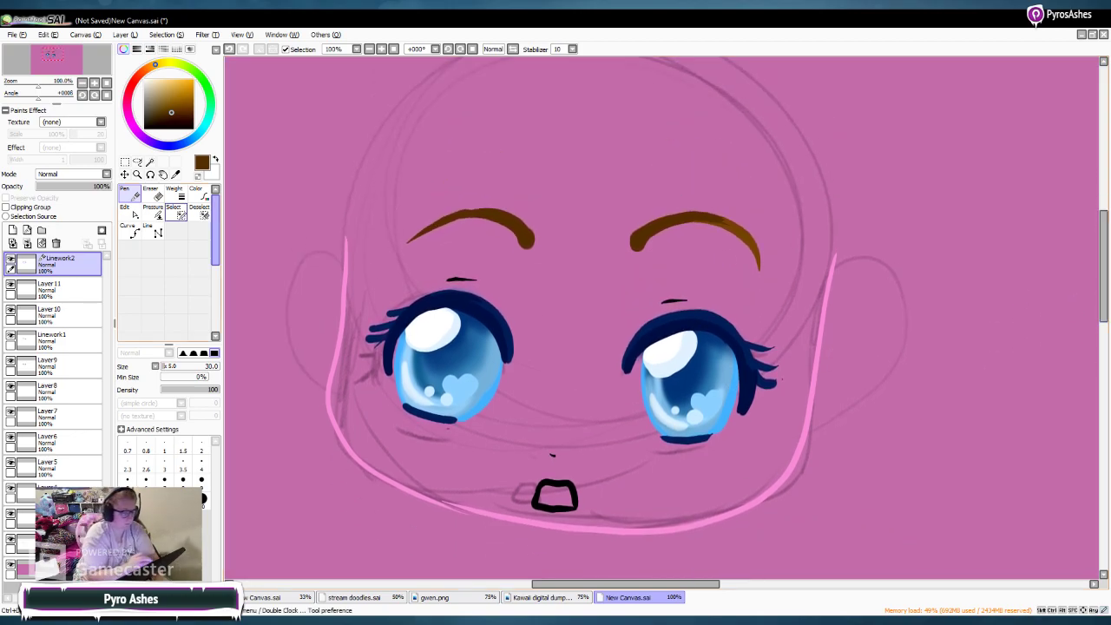
# Step: Sample the face outline's pink and draw a rounded ear outline on each side of the head with the Pen at size 12
pyautogui.press('alt')
pyautogui.keyDown('alt'); pyautogui.click(346, 278); pyautogui.keyUp('alt')
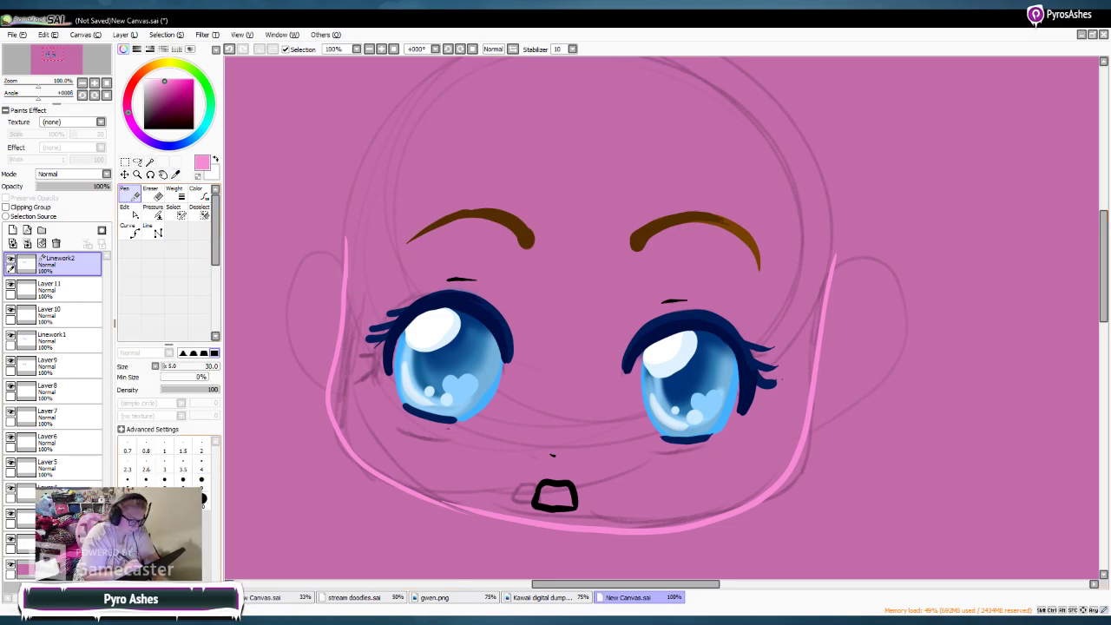
pyautogui.moveTo(345, 259)
pyautogui.mouseDown()
pyautogui.moveTo(316, 238)
pyautogui.moveTo(290, 252)
pyautogui.moveTo(278, 297)
pyautogui.moveTo(289, 359)
pyautogui.moveTo(344, 397)
pyautogui.mouseUp()
pyautogui.moveTo(830, 285)
pyautogui.mouseDown()
pyautogui.moveTo(879, 265)
pyautogui.moveTo(906, 303)
pyautogui.moveTo(899, 361)
pyautogui.moveTo(847, 420)
pyautogui.moveTo(807, 435)
pyautogui.mouseUp()
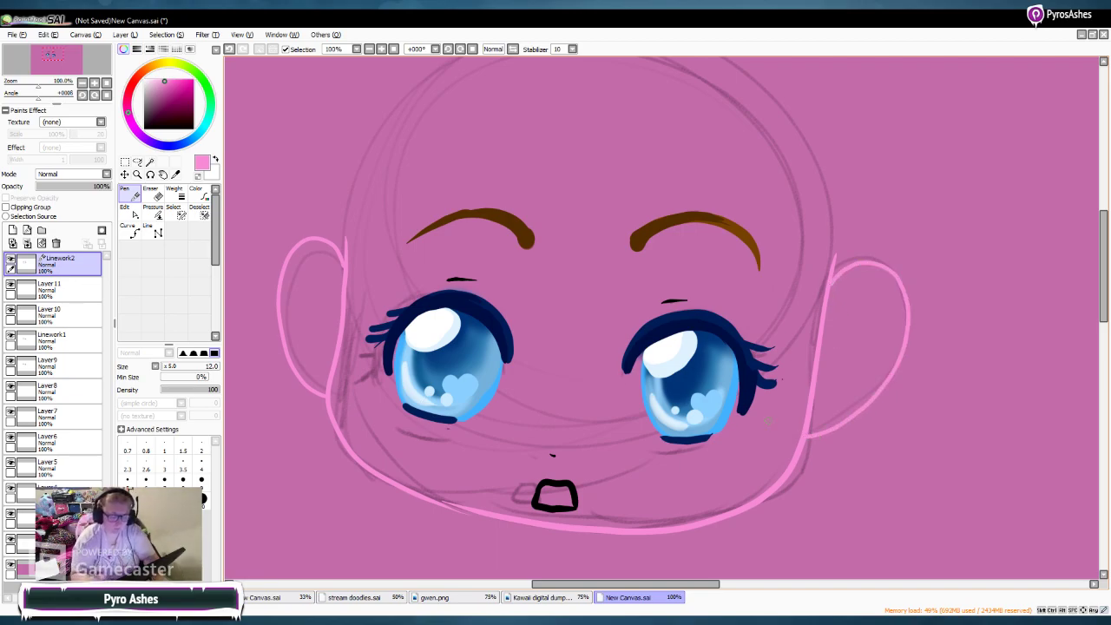
# Step: Draw a grey bar piercing with a round ball at each end across the upper part of both ears
pyautogui.click(147, 105)
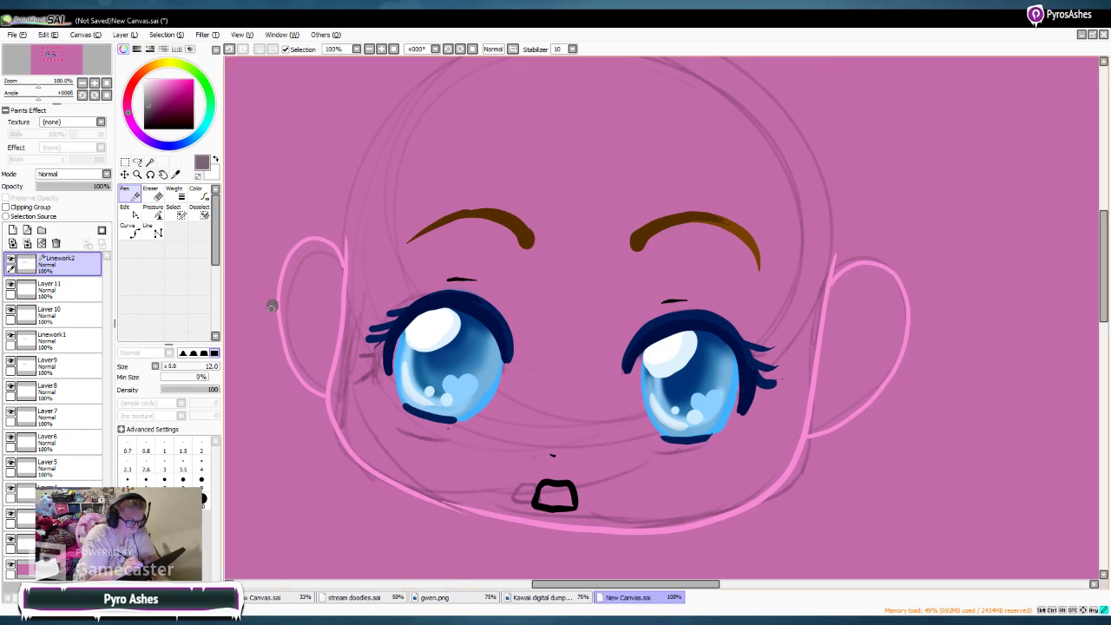
pyautogui.moveTo(271, 305); pyautogui.dragTo(331, 262)
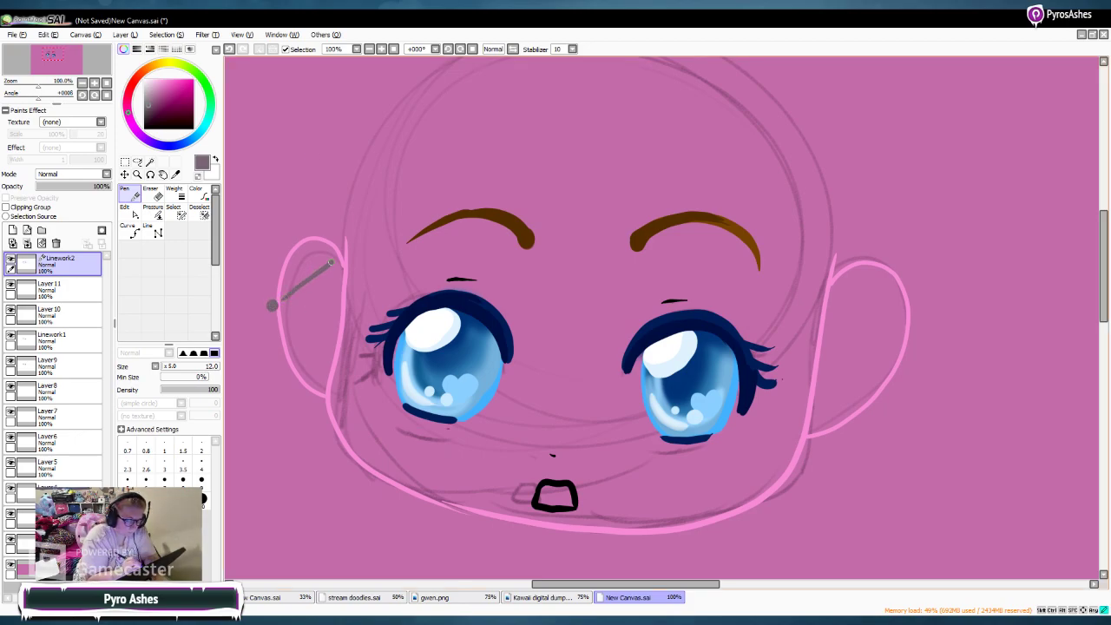
pyautogui.click(342, 246)
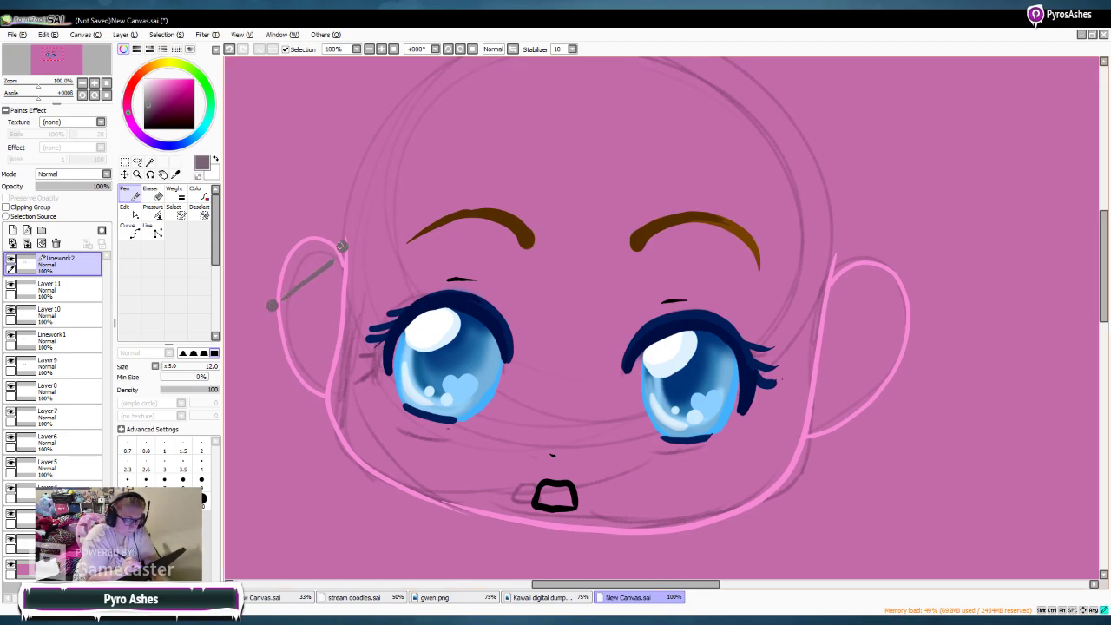
pyautogui.click(840, 265)
pyautogui.moveTo(846, 275); pyautogui.dragTo(889, 331)
pyautogui.click(911, 352)
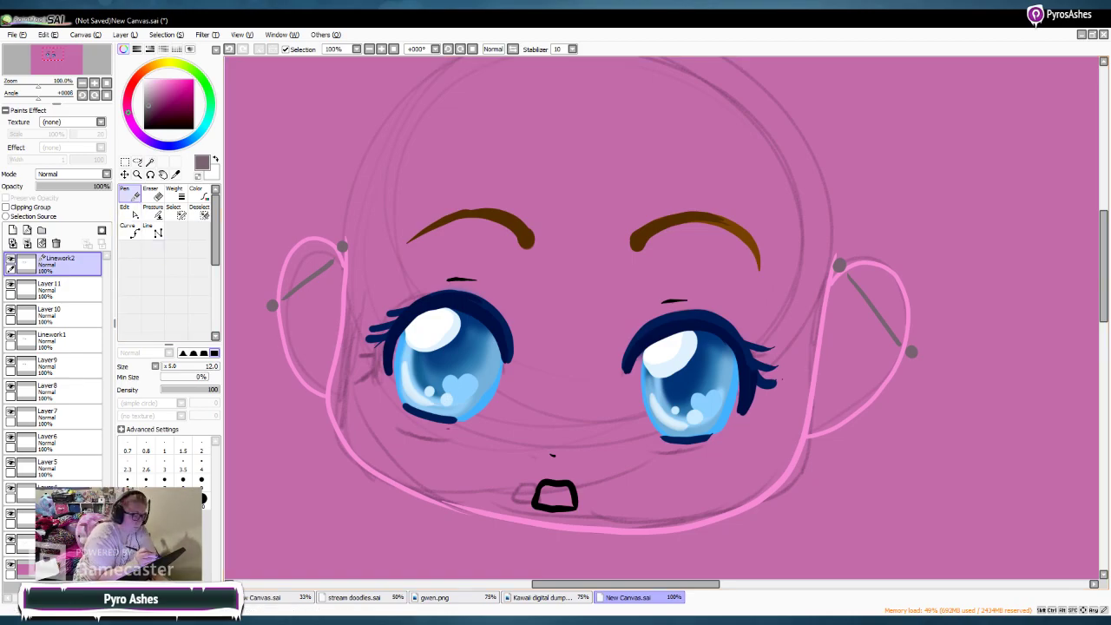
# Step: Choose a deep purple and dot three studs along the outer edge of each ear below the bar piercing
pyautogui.moveTo(154, 83); pyautogui.dragTo(168, 86)
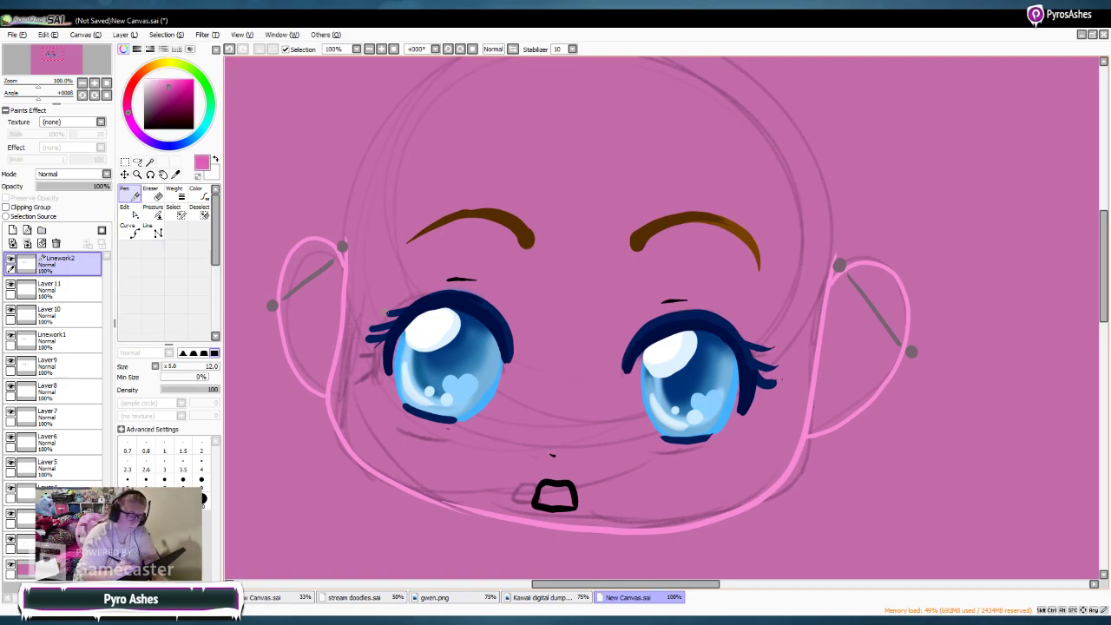
pyautogui.click(206, 122)
pyautogui.click(142, 136)
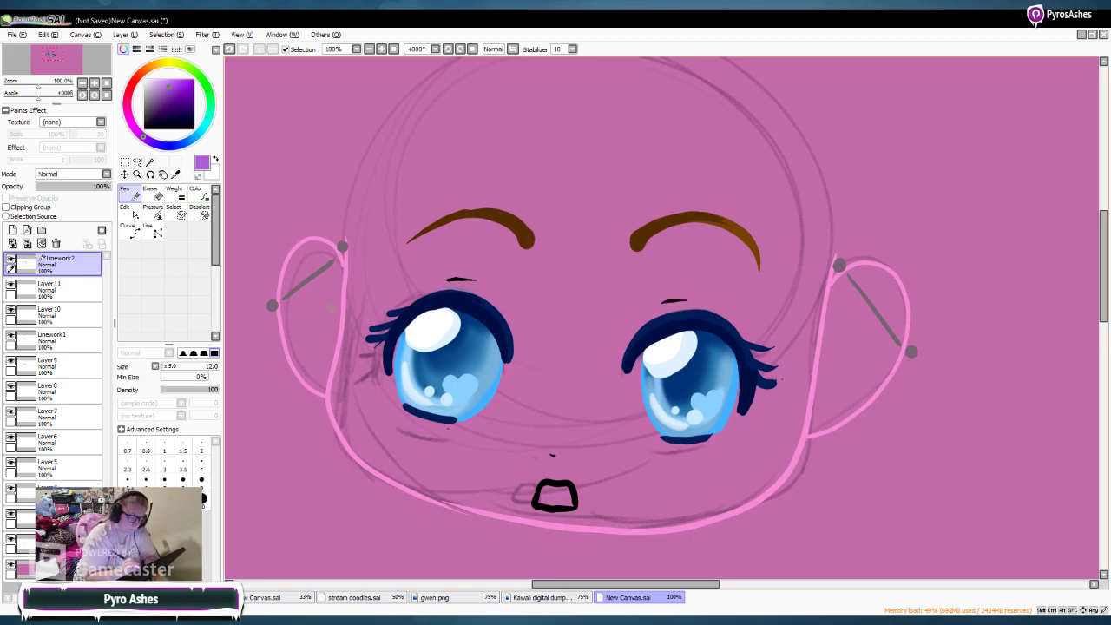
pyautogui.click(287, 314)
pyautogui.moveTo(172, 87); pyautogui.dragTo(183, 95)
pyautogui.click(286, 316)
pyautogui.click(292, 337)
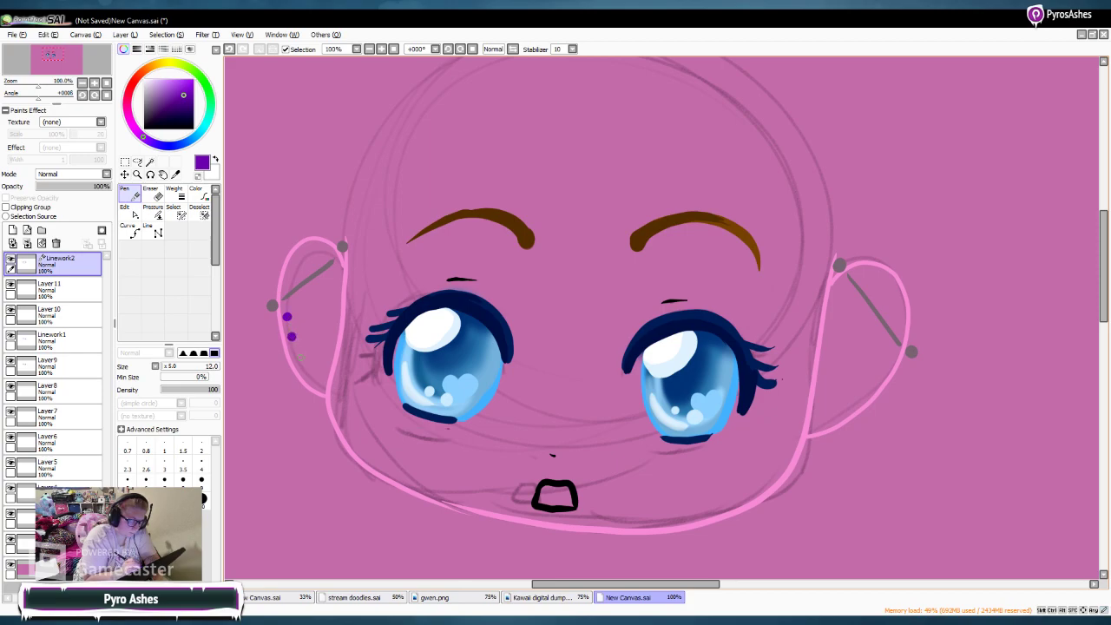
pyautogui.click(298, 357)
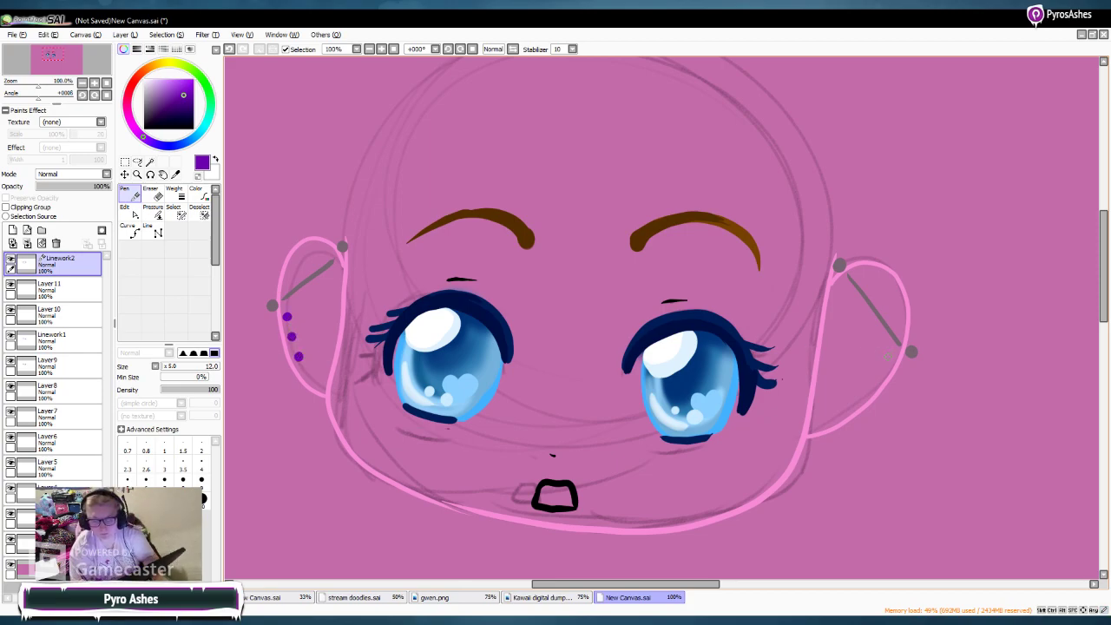
pyautogui.click(885, 357)
pyautogui.click(870, 380)
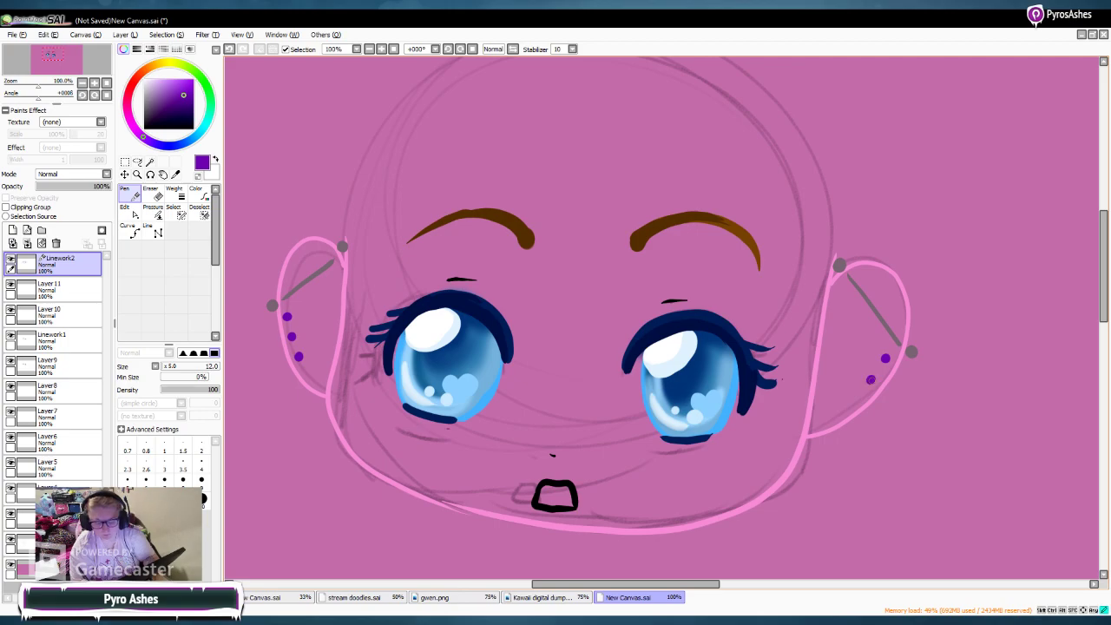
pyautogui.click(857, 394)
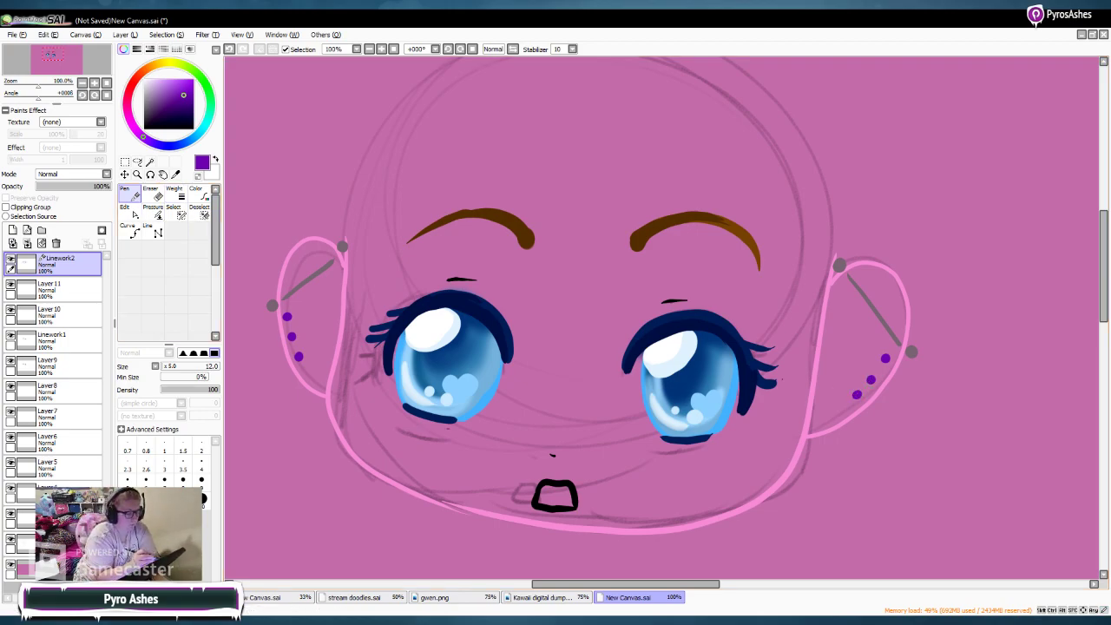
# Step: Draw a bright pink ring in the lobe of each ear
pyautogui.click(129, 116)
pyautogui.click(178, 79)
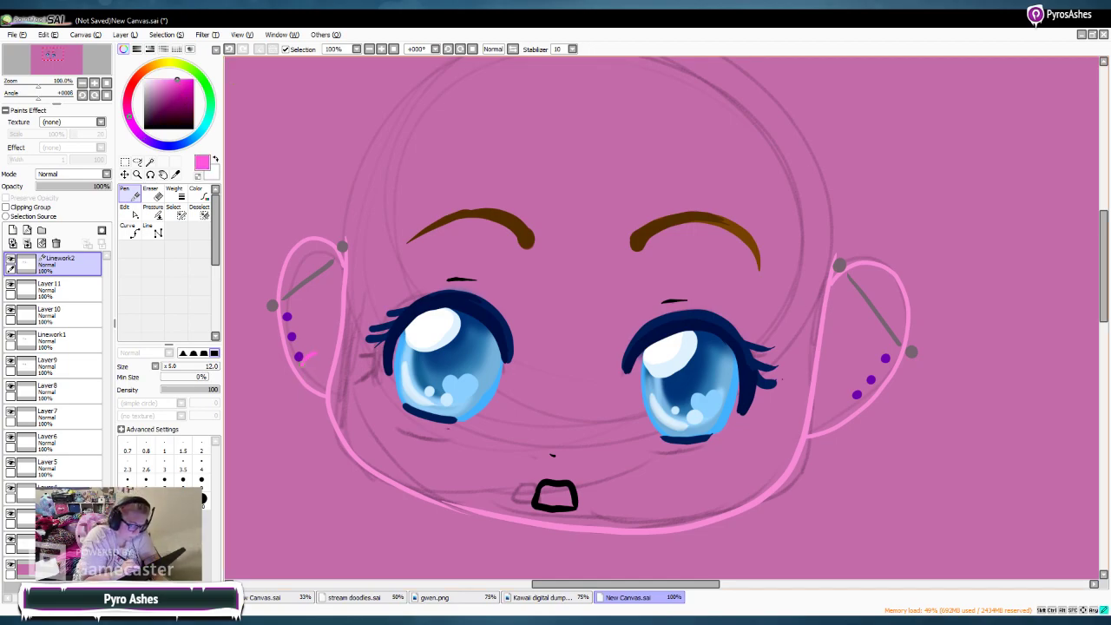
pyautogui.moveTo(323, 385); pyautogui.dragTo(306, 360)
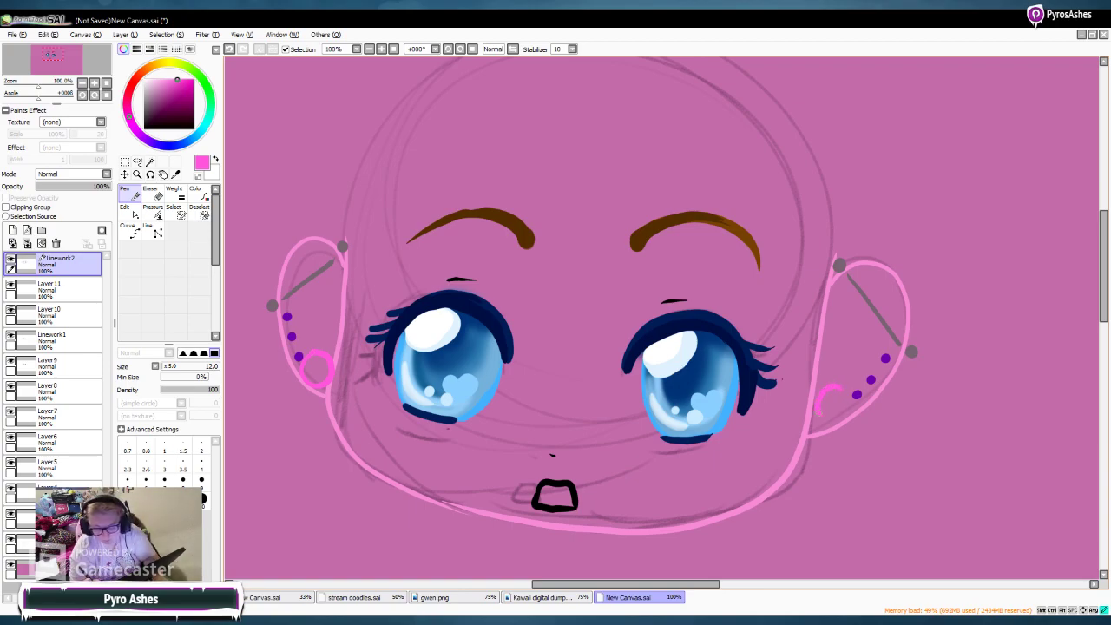
pyautogui.moveTo(846, 414); pyautogui.dragTo(844, 390)
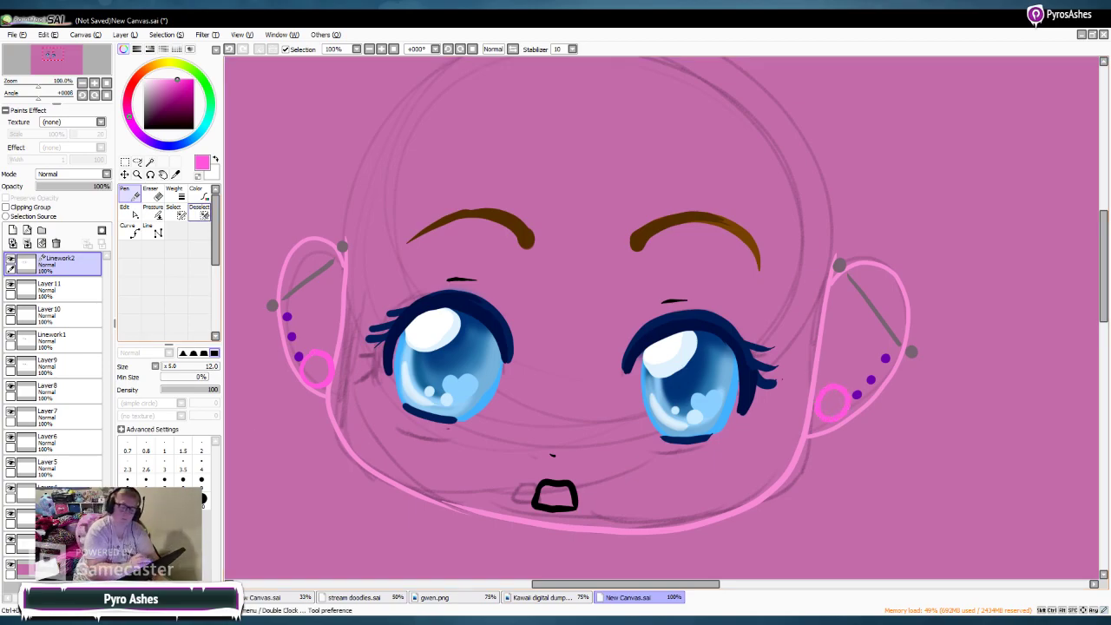
# Step: Sample the ear outline's pink and draw a curved inner ear line inside each ear
pyautogui.press('alt')
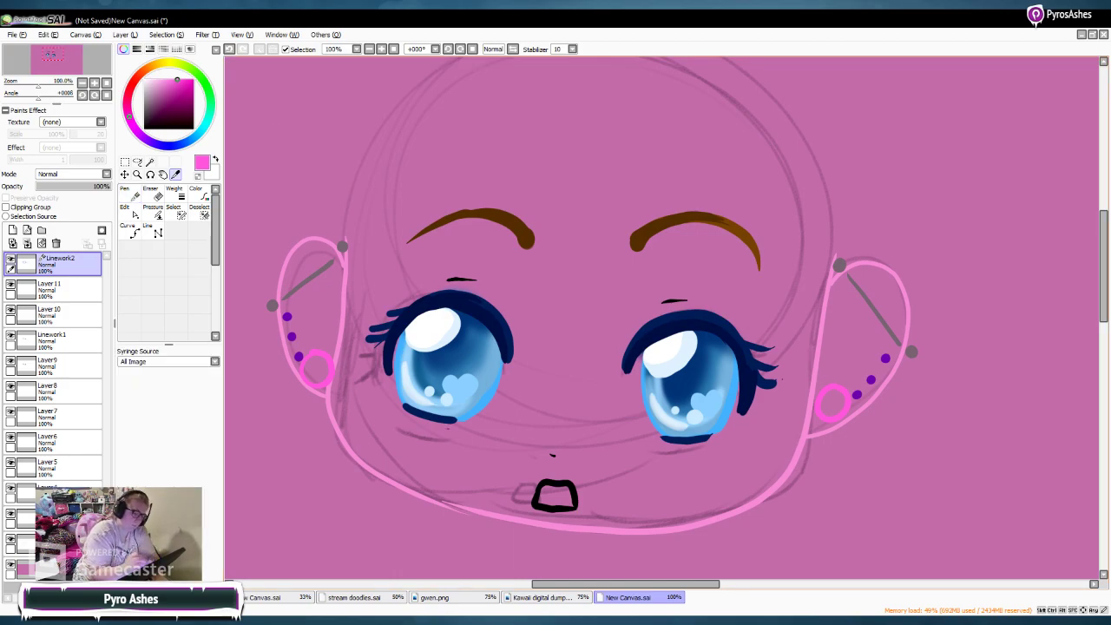
pyautogui.keyDown('alt'); pyautogui.click(906, 334); pyautogui.keyUp('alt')
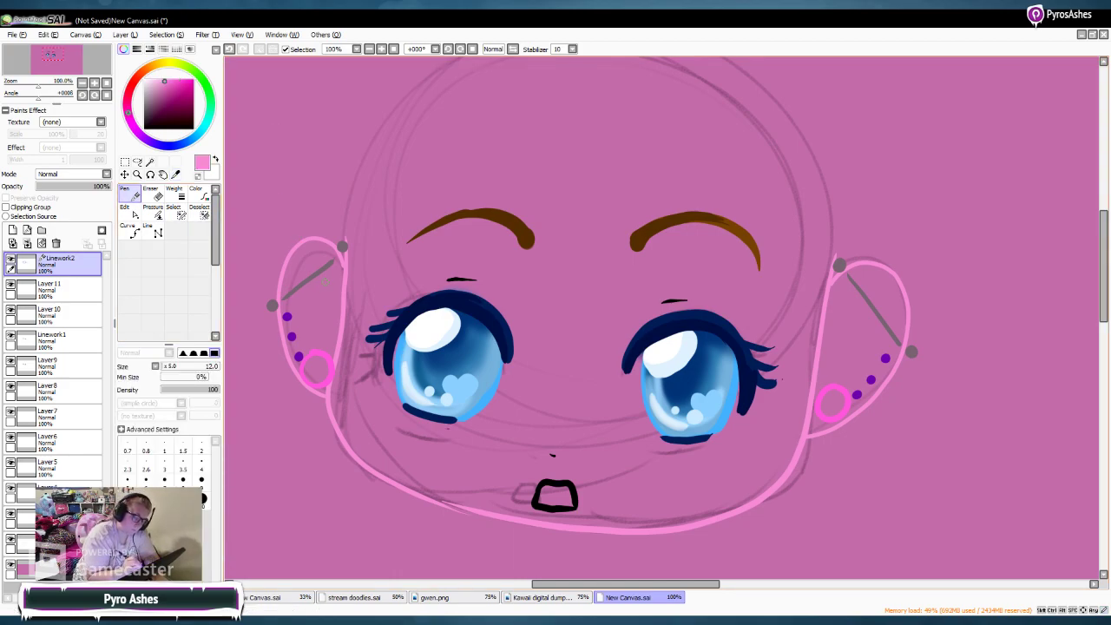
pyautogui.moveTo(330, 274)
pyautogui.mouseDown()
pyautogui.moveTo(304, 286)
pyautogui.moveTo(306, 344)
pyautogui.mouseUp()
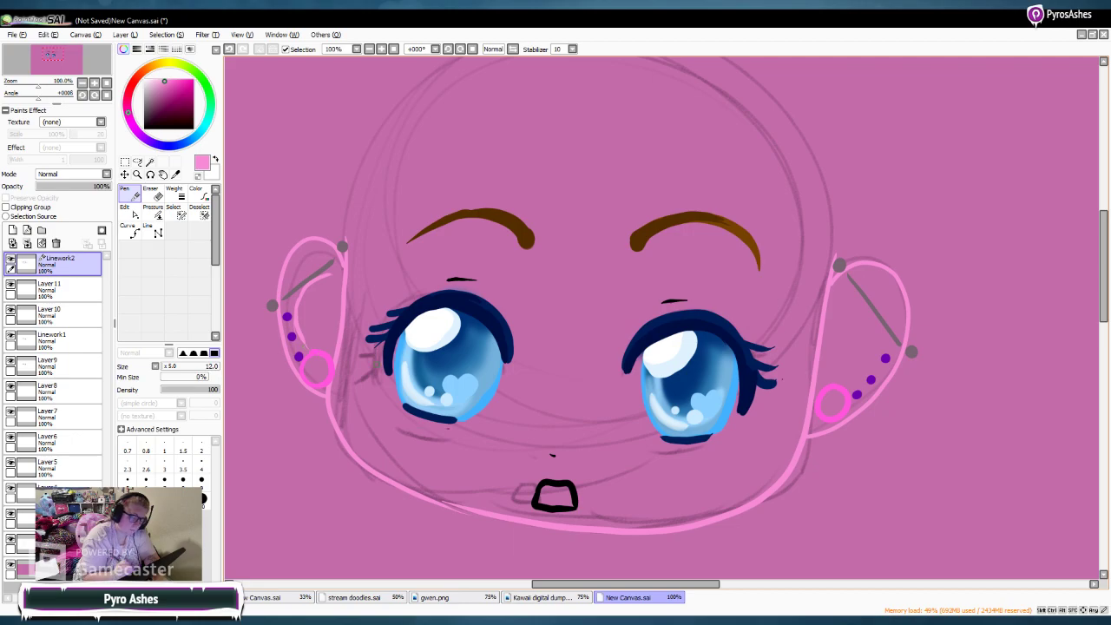
pyautogui.moveTo(839, 293)
pyautogui.mouseDown()
pyautogui.moveTo(865, 327)
pyautogui.moveTo(863, 373)
pyautogui.mouseUp()
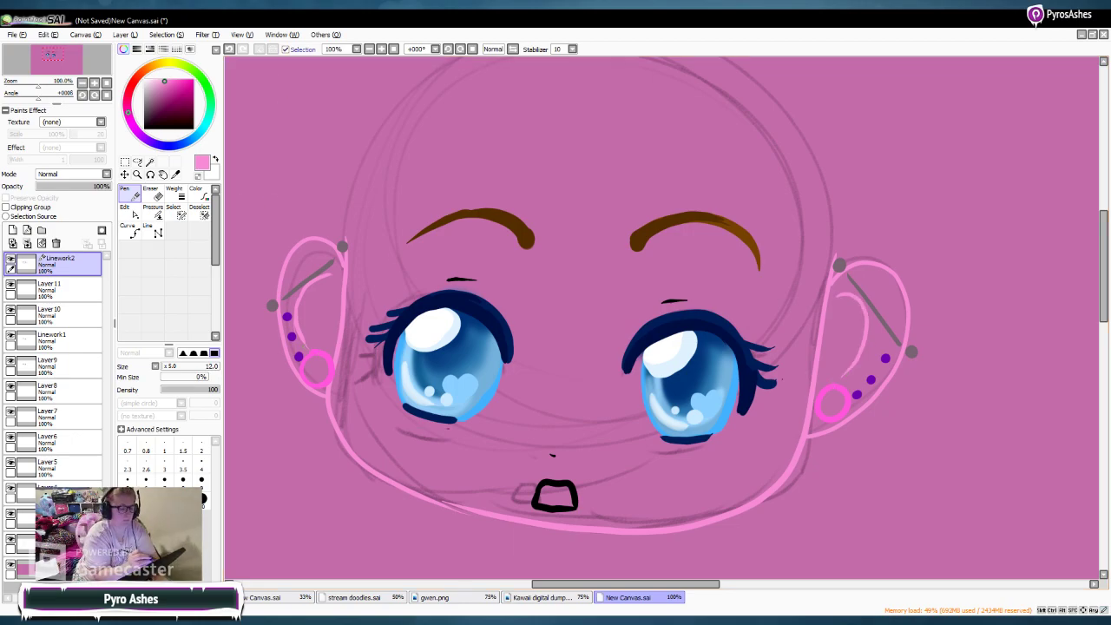
# Step: Erase the faint head and face guidelines from the sketch layer with the Eraser at size 120
pyautogui.click(370, 49)
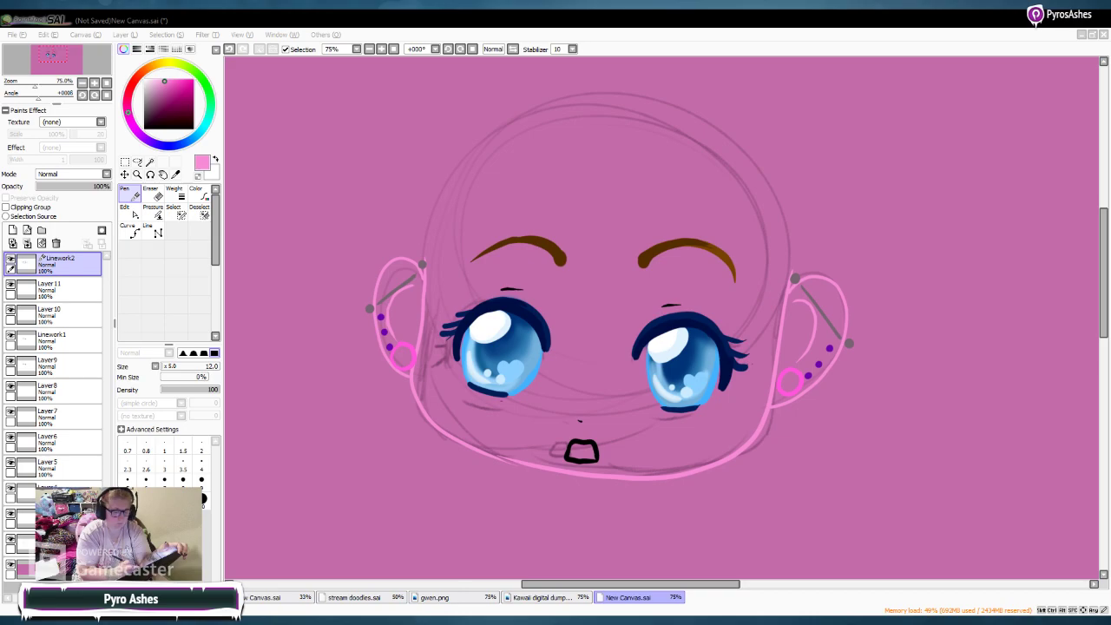
pyautogui.click(838, 164)
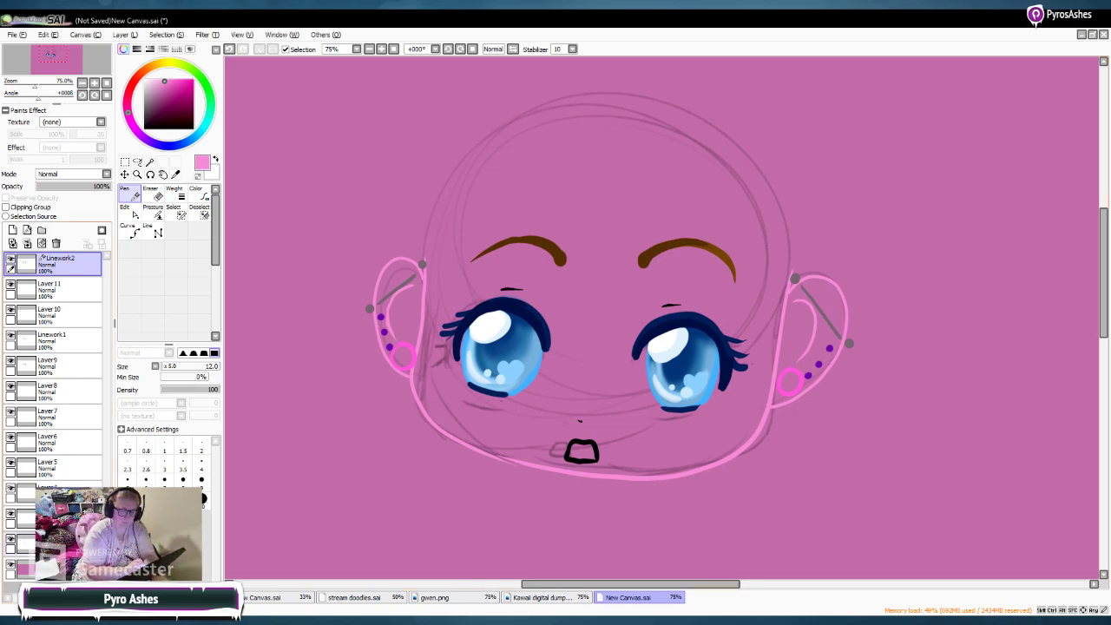
pyautogui.click(52, 542)
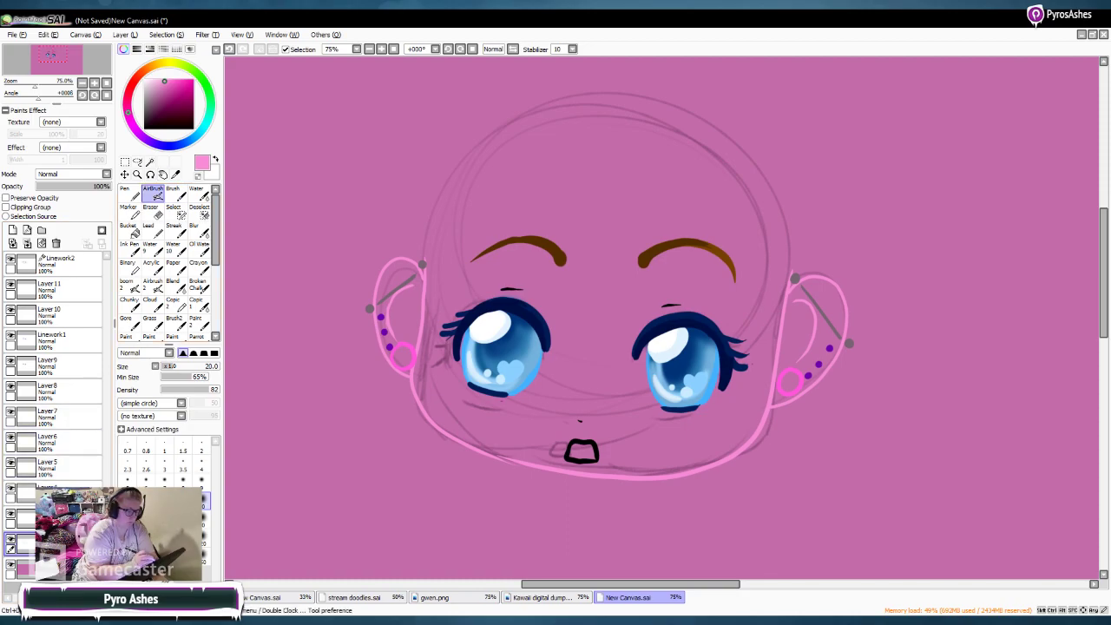
pyautogui.click(153, 212)
pyautogui.click(204, 537)
pyautogui.moveTo(389, 259)
pyautogui.mouseDown()
pyautogui.moveTo(408, 161)
pyautogui.moveTo(483, 130)
pyautogui.moveTo(548, 318)
pyautogui.moveTo(643, 395)
pyautogui.moveTo(569, 476)
pyautogui.mouseUp()
pyautogui.moveTo(527, 421)
pyautogui.mouseDown()
pyautogui.moveTo(400, 411)
pyautogui.moveTo(546, 427)
pyautogui.moveTo(551, 408)
pyautogui.moveTo(522, 380)
pyautogui.moveTo(564, 342)
pyautogui.moveTo(457, 313)
pyautogui.mouseUp()
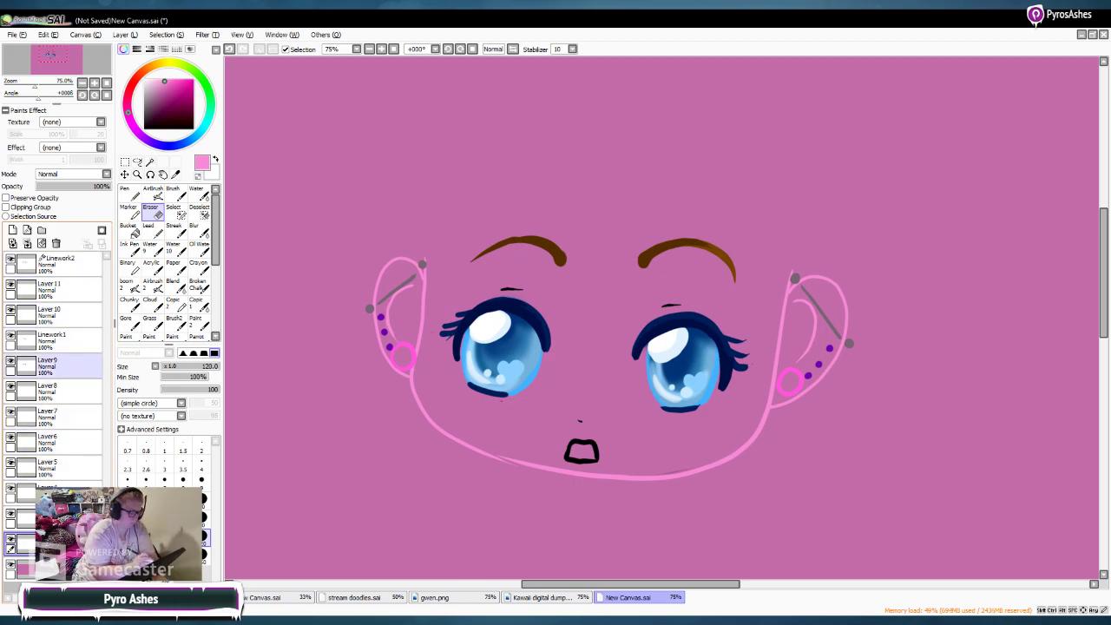
# Step: Add two blank layers and a new linework layer above Linework2
pyautogui.click(65, 264)
pyautogui.click(12, 231)
pyautogui.click(12, 230)
pyautogui.click(27, 230)
# Step: Draw wavy golden-yellow hair strands from the middle parting down past both ears, with a second parallel line on each side
pyautogui.click(158, 64)
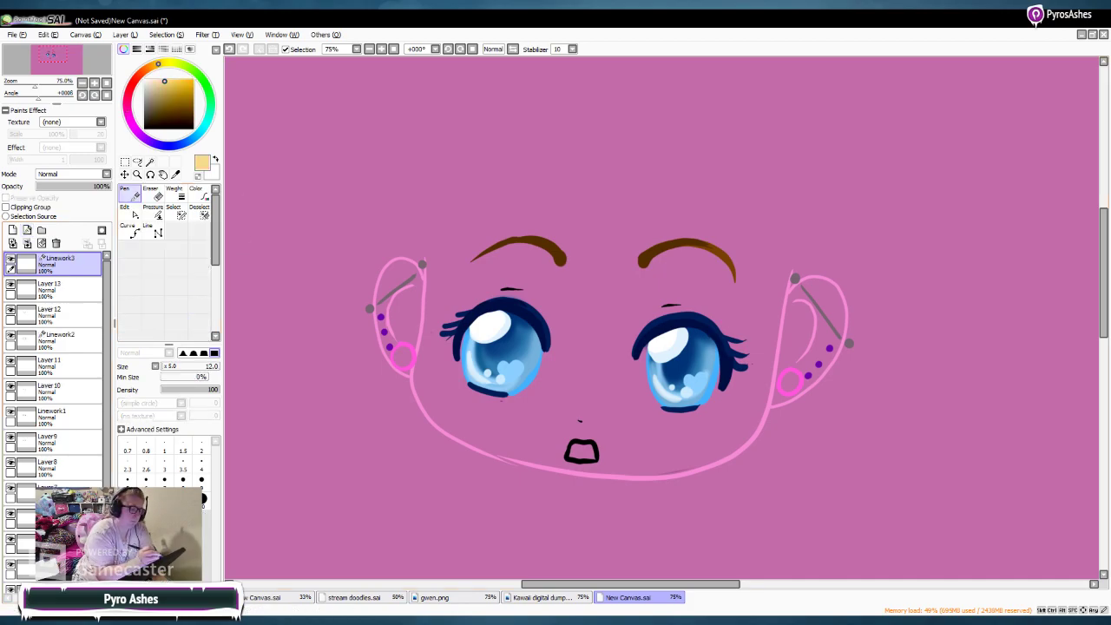
pyautogui.click(165, 87)
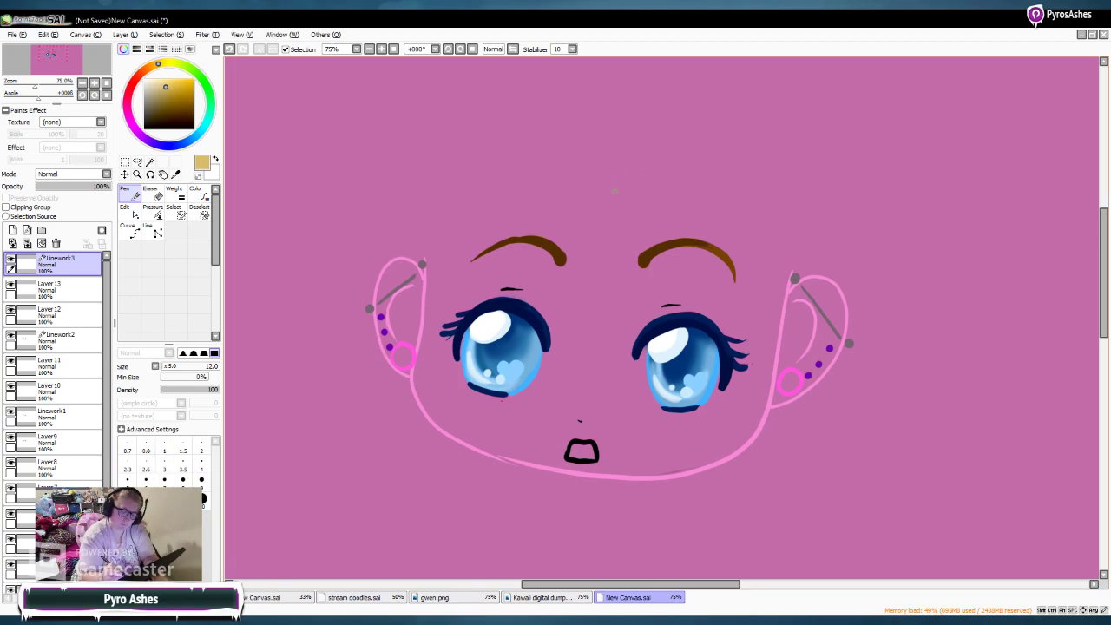
pyautogui.moveTo(614, 184)
pyautogui.mouseDown()
pyautogui.moveTo(564, 203)
pyautogui.moveTo(489, 199)
pyautogui.moveTo(451, 236)
pyautogui.moveTo(446, 264)
pyautogui.moveTo(427, 276)
pyautogui.moveTo(417, 381)
pyautogui.moveTo(365, 439)
pyautogui.moveTo(423, 481)
pyautogui.mouseUp()
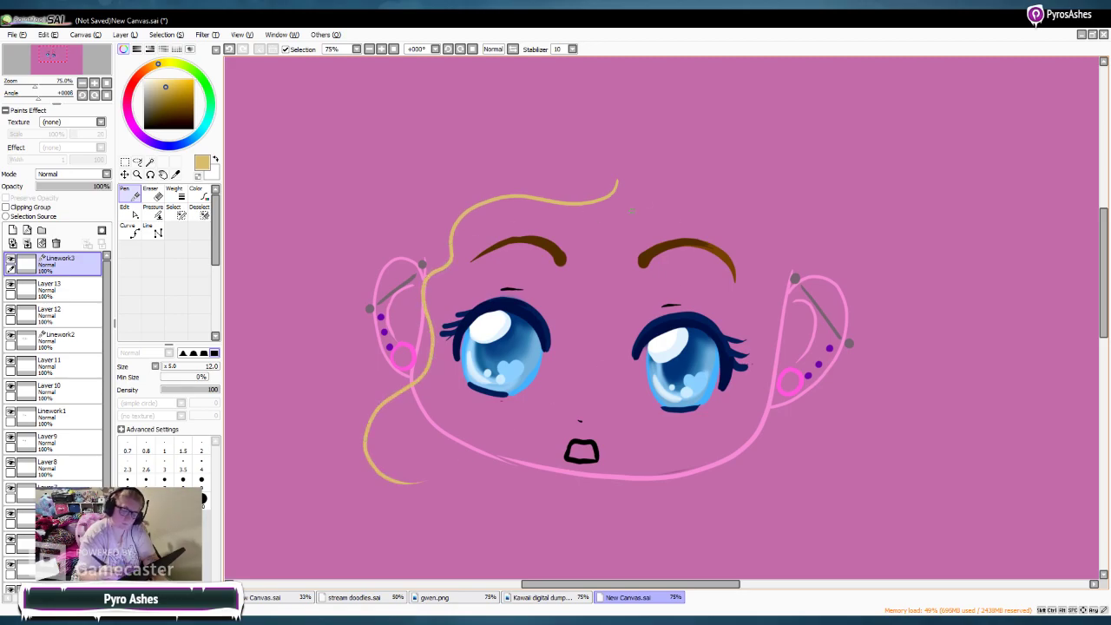
pyautogui.moveTo(621, 180)
pyautogui.mouseDown()
pyautogui.moveTo(748, 229)
pyautogui.moveTo(743, 272)
pyautogui.moveTo(768, 321)
pyautogui.moveTo(760, 403)
pyautogui.moveTo(726, 502)
pyautogui.moveTo(788, 515)
pyautogui.moveTo(757, 516)
pyautogui.moveTo(730, 479)
pyautogui.moveTo(769, 439)
pyautogui.moveTo(779, 291)
pyautogui.moveTo(769, 228)
pyautogui.moveTo(707, 200)
pyautogui.mouseUp()
pyautogui.moveTo(560, 169)
pyautogui.mouseDown()
pyautogui.moveTo(439, 202)
pyautogui.moveTo(411, 286)
pyautogui.moveTo(423, 352)
pyautogui.moveTo(374, 402)
pyautogui.moveTo(378, 455)
pyautogui.mouseUp()
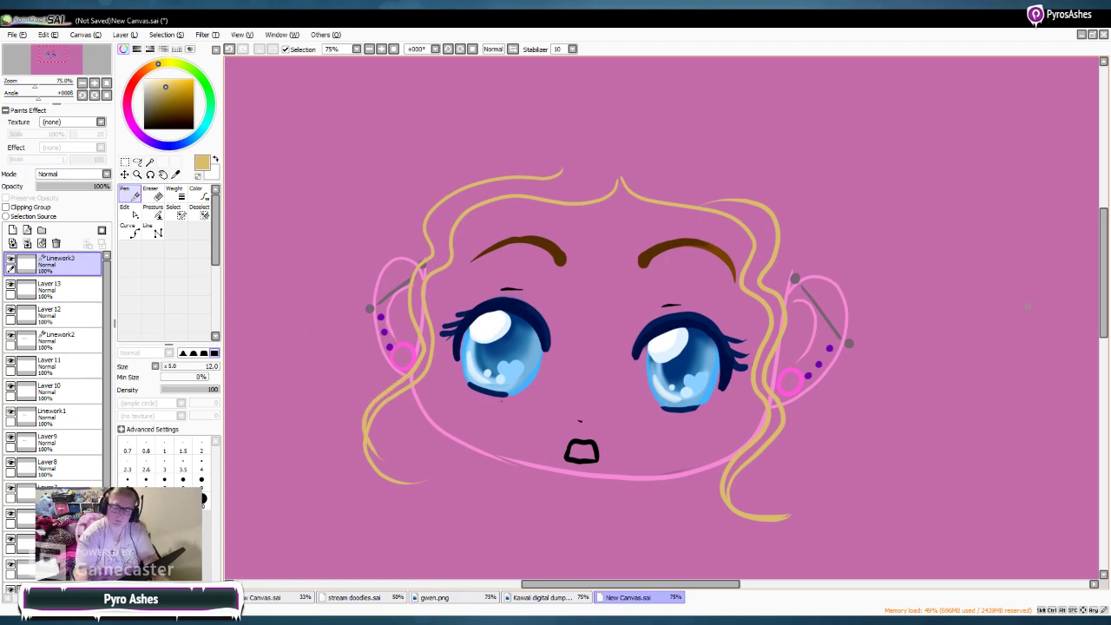
# Step: Outline the crown of the hair with a wavy golden-yellow line running from one ear over the head to the other
pyautogui.scroll(2, 661, 317)
pyautogui.moveTo(517, 151)
pyautogui.mouseDown()
pyautogui.moveTo(431, 185)
pyautogui.moveTo(370, 251)
pyautogui.moveTo(368, 363)
pyautogui.mouseUp()
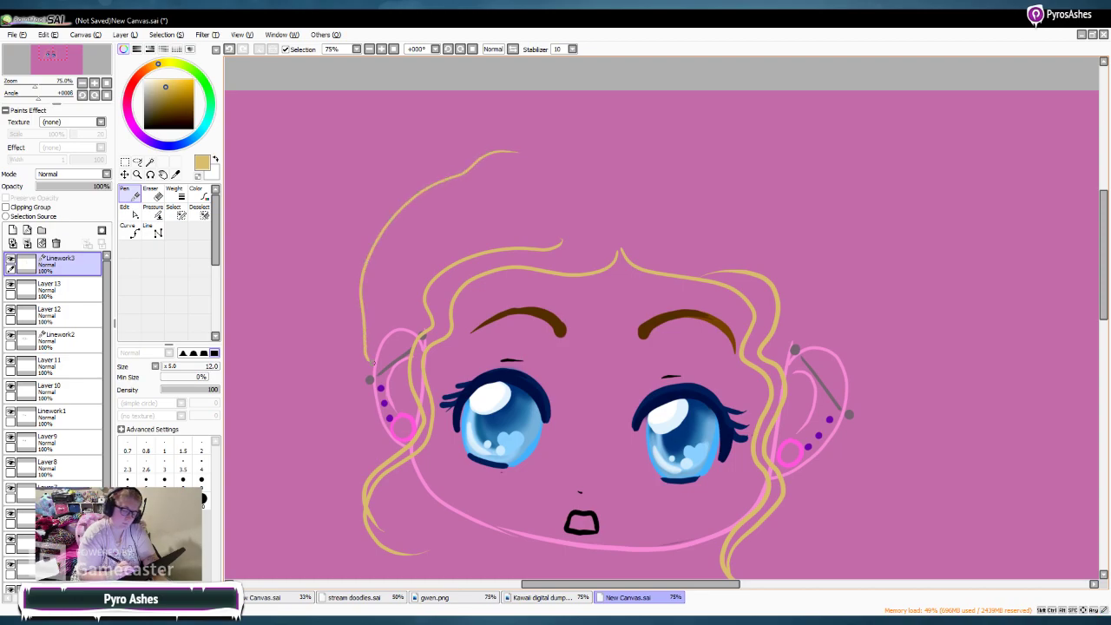
pyautogui.moveTo(519, 149)
pyautogui.mouseDown()
pyautogui.moveTo(603, 157)
pyautogui.moveTo(595, 162)
pyautogui.moveTo(664, 150)
pyautogui.moveTo(758, 172)
pyautogui.moveTo(801, 206)
pyautogui.moveTo(826, 335)
pyautogui.mouseUp()
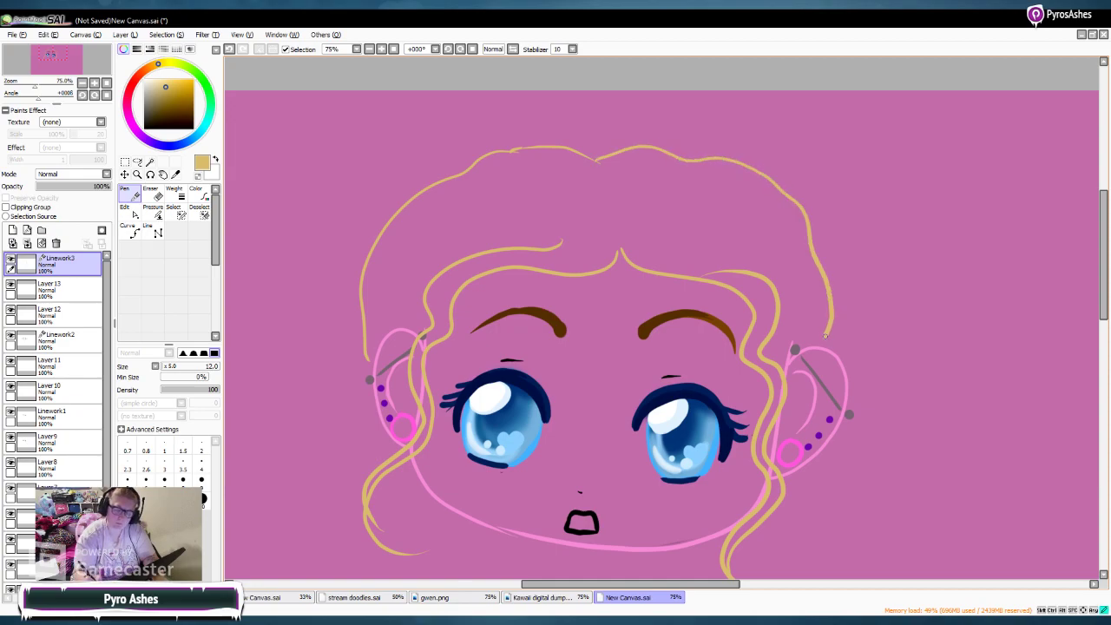
# Step: Merge the linework and blank upper layers down into Layer9
pyautogui.click(369, 49)
pyautogui.scroll(-3, 662, 319)
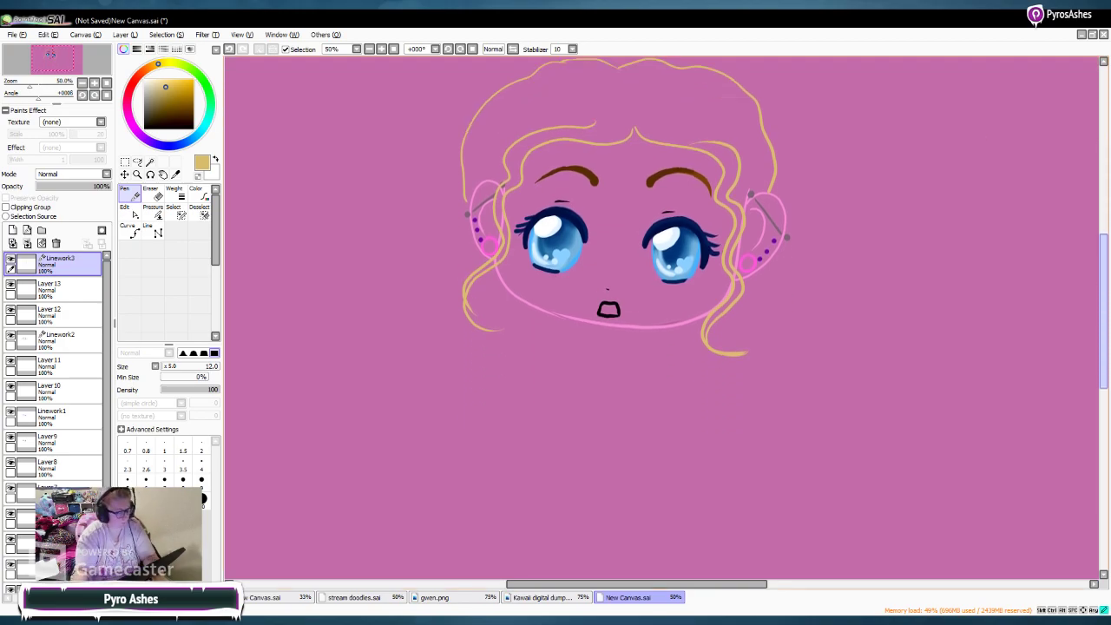
pyautogui.click(27, 243)
pyautogui.click(27, 243)
pyautogui.click(27, 243)
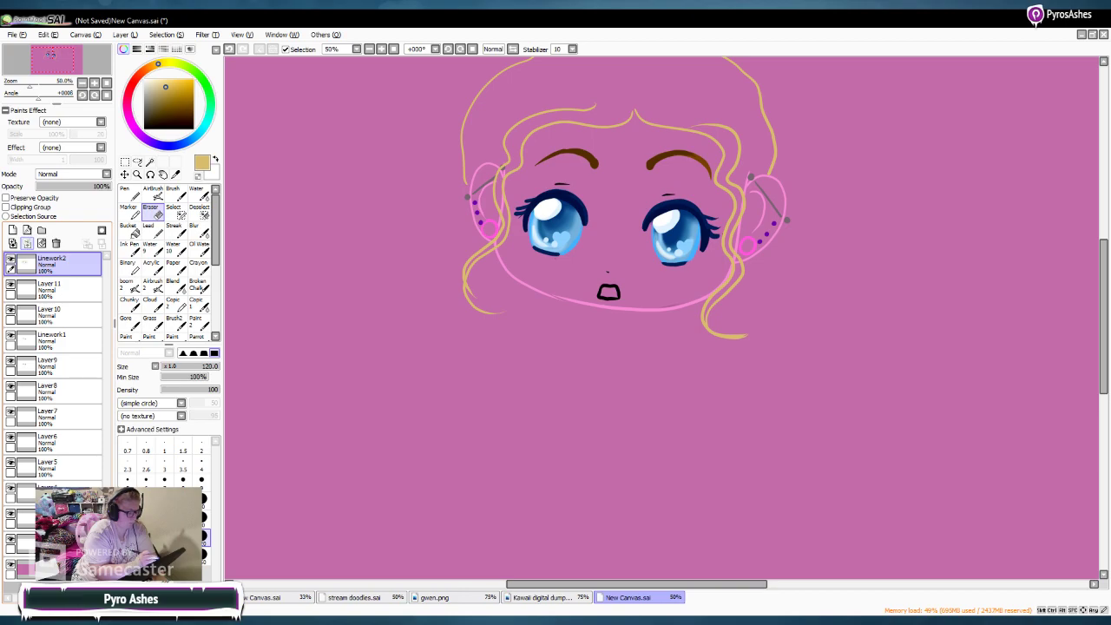
pyautogui.click(27, 243)
pyautogui.click(27, 243)
pyautogui.click(27, 243)
pyautogui.click(27, 243)
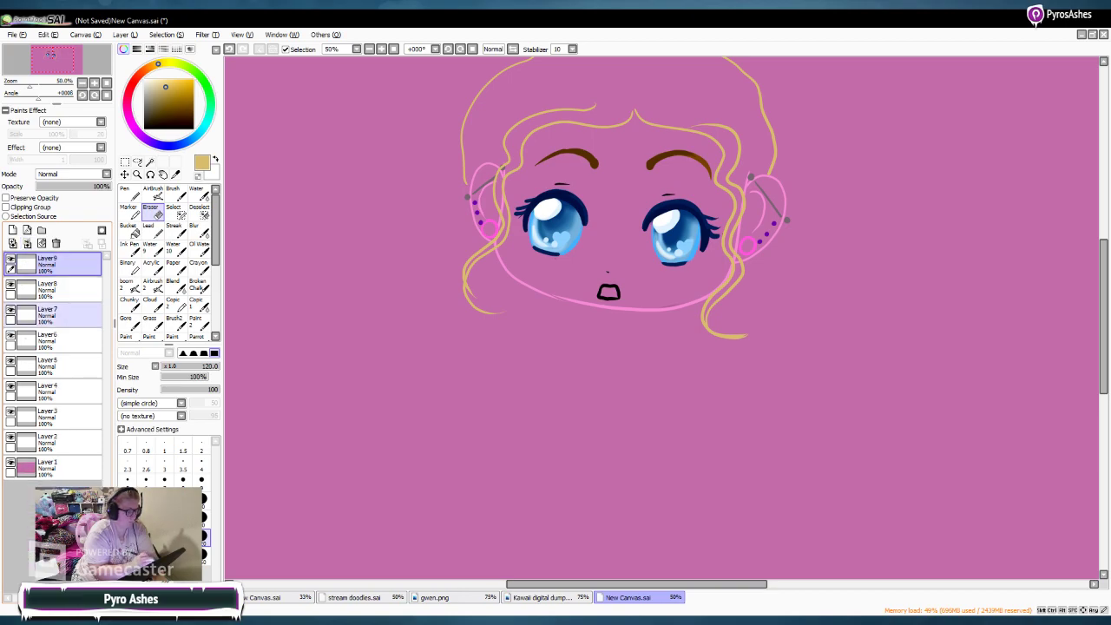
# Step: Move the merged drawing down and slightly left on the canvas, and add two new layers above it
pyautogui.click(125, 175)
pyautogui.moveTo(608, 261)
pyautogui.mouseDown()
pyautogui.moveTo(573, 387)
pyautogui.moveTo(548, 429)
pyautogui.mouseUp()
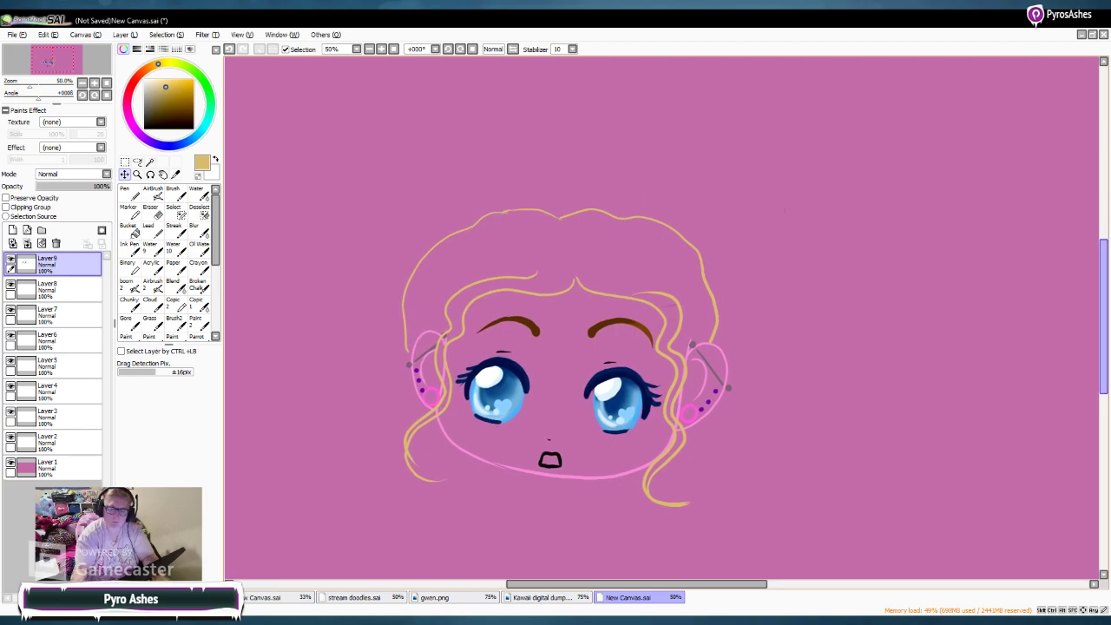
pyautogui.scroll(-3, 660, 313)
pyautogui.scroll(3, 659, 347)
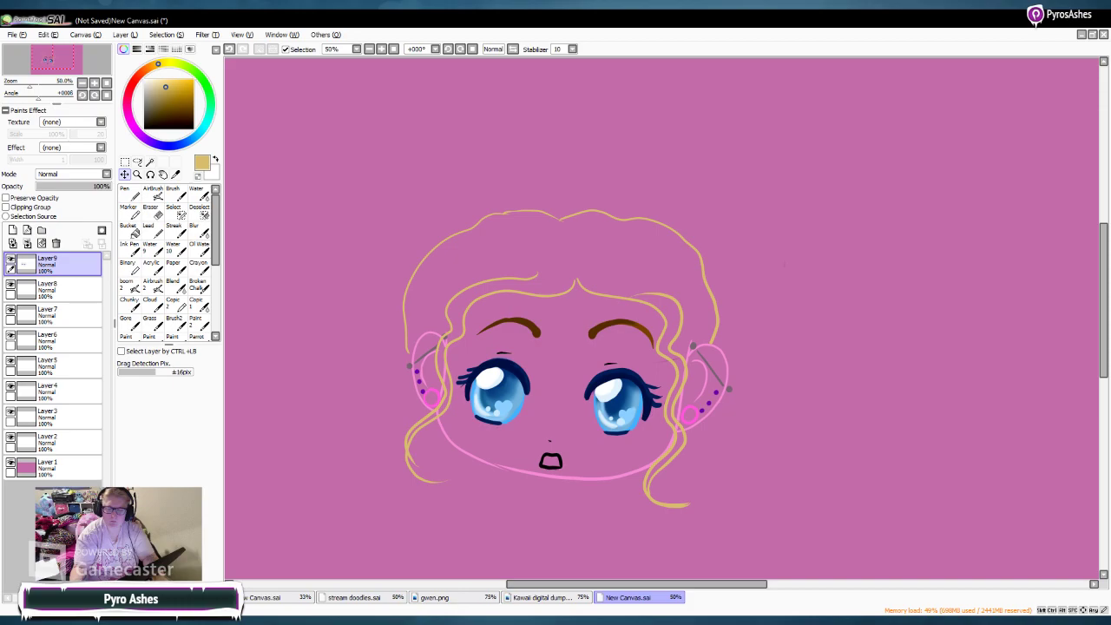
pyautogui.scroll(-3, 660, 312)
pyautogui.scroll(6, 660, 313)
pyautogui.scroll(-6, 660, 313)
pyautogui.doubleClick(12, 230)
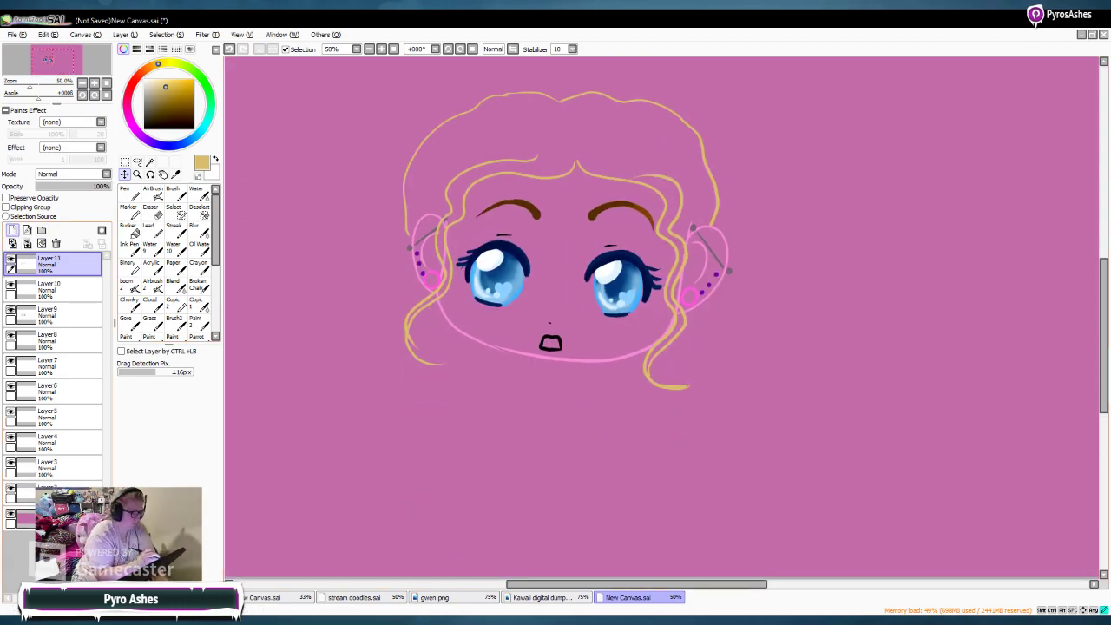
# Step: Add a new layer and a linework layer, and outline two bumpy golden-yellow hair buns on either side of the head
pyautogui.click(12, 229)
pyautogui.click(26, 229)
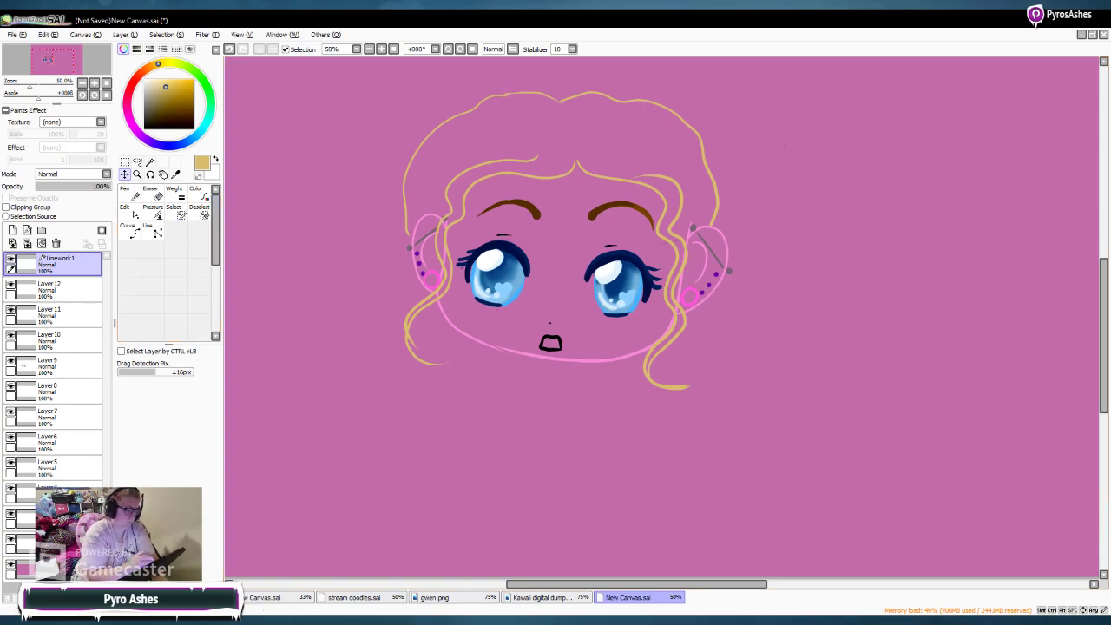
pyautogui.click(129, 194)
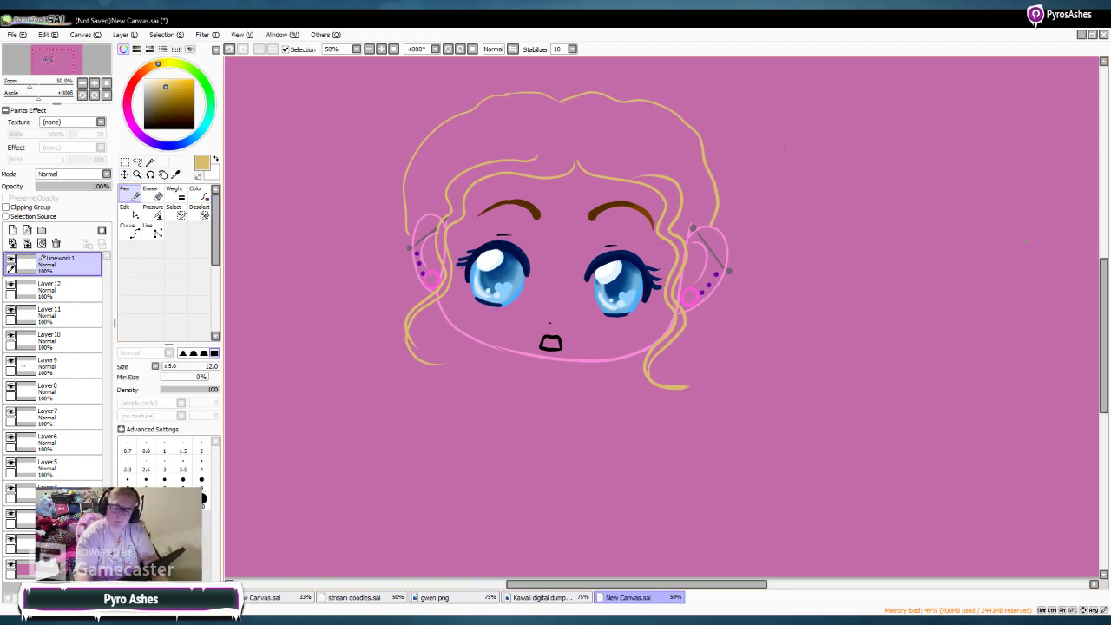
pyautogui.scroll(2, 659, 313)
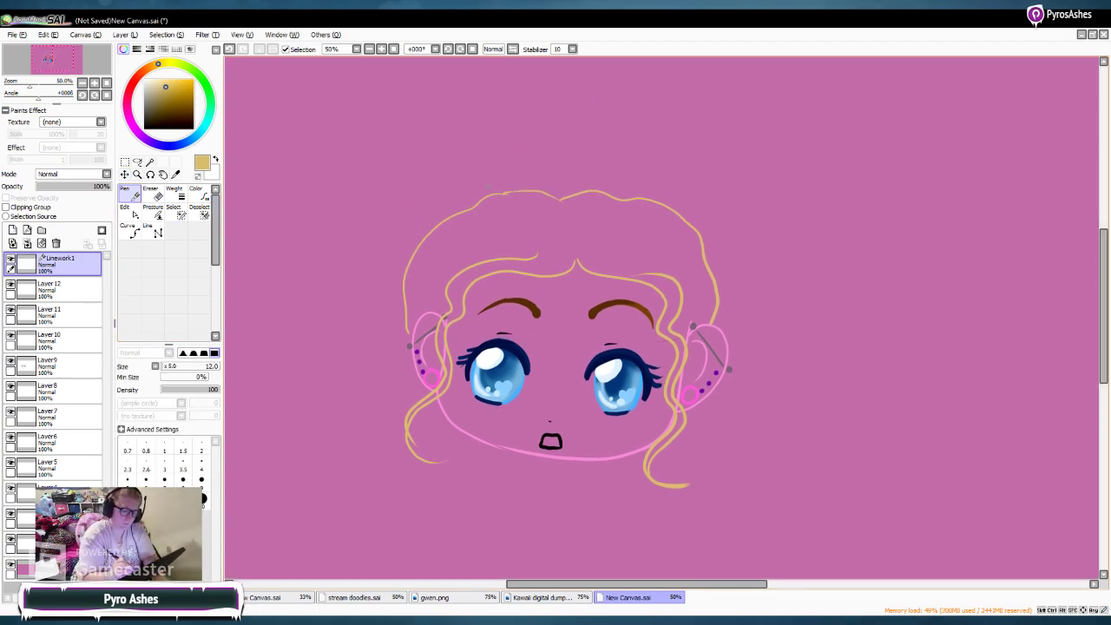
pyautogui.moveTo(505, 191)
pyautogui.mouseDown()
pyautogui.moveTo(494, 141)
pyautogui.moveTo(461, 121)
pyautogui.moveTo(425, 129)
pyautogui.moveTo(398, 159)
pyautogui.moveTo(384, 223)
pyautogui.mouseUp()
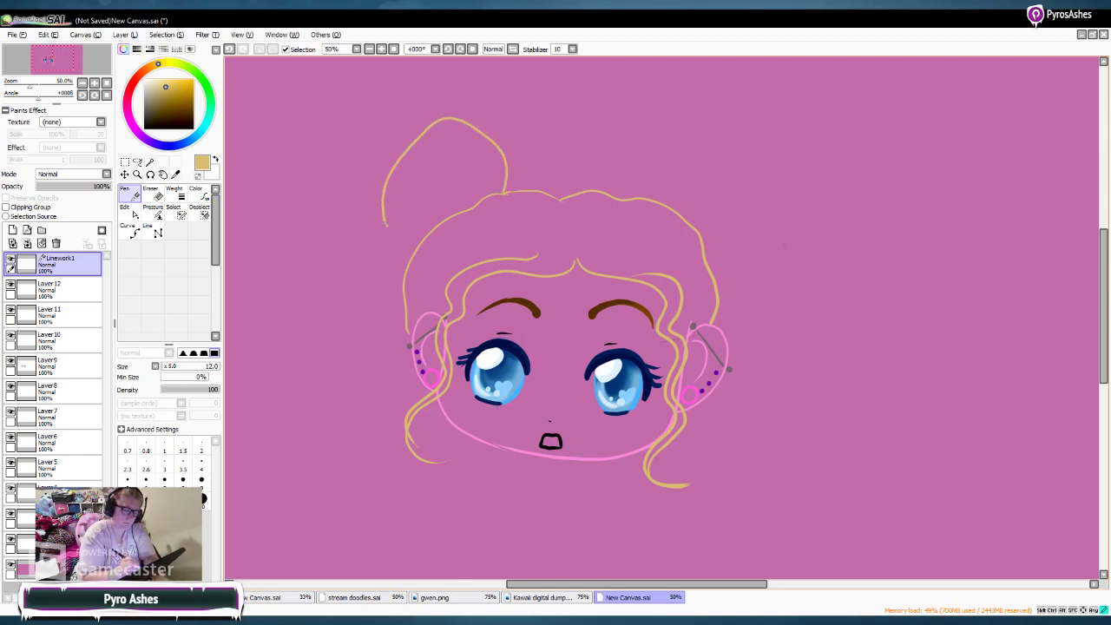
pyautogui.hotkey('ctrl', 'z')
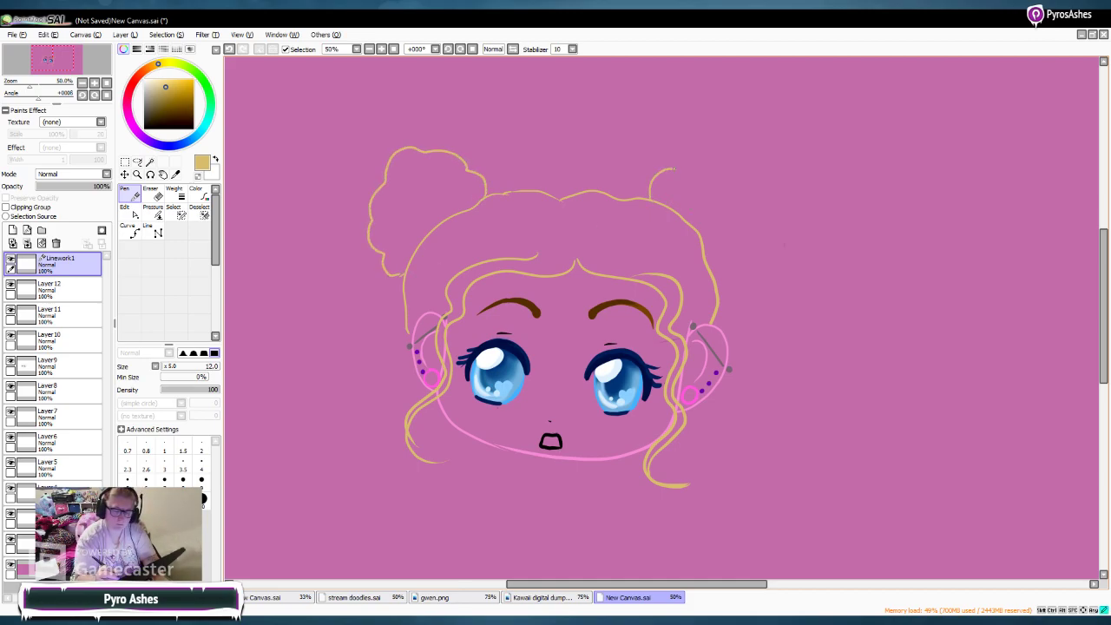
pyautogui.moveTo(725, 171)
pyautogui.mouseDown()
pyautogui.moveTo(754, 210)
pyautogui.moveTo(748, 264)
pyautogui.moveTo(717, 282)
pyautogui.mouseUp()
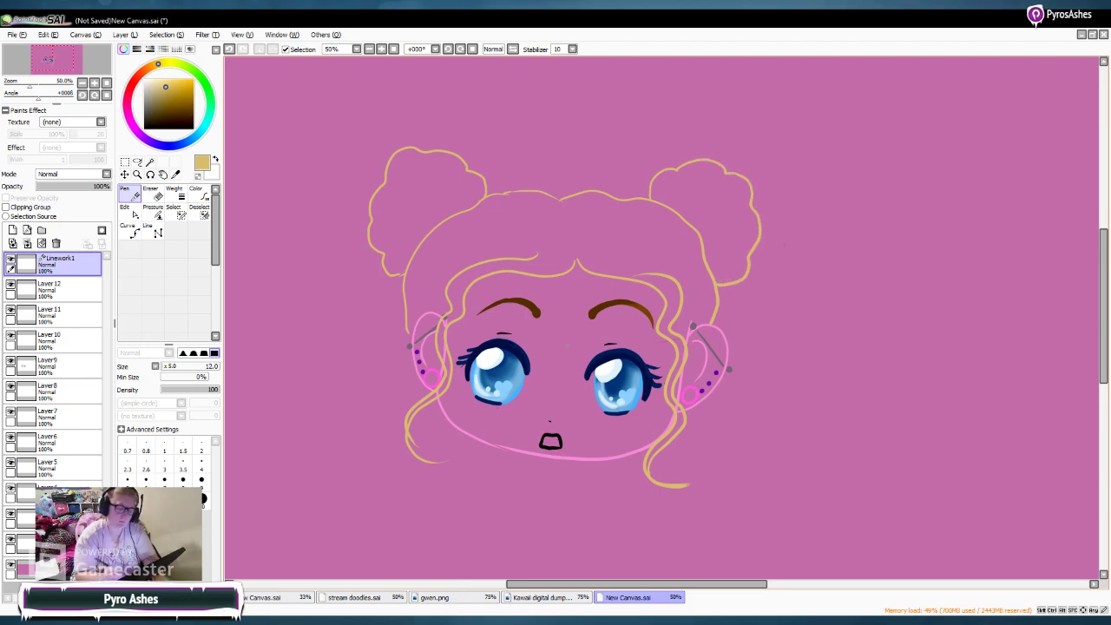
# Step: Draw curved golden-yellow strand lines inside both hair buns to suggest twisted hair
pyautogui.moveTo(431, 207)
pyautogui.mouseDown()
pyautogui.moveTo(393, 214)
pyautogui.moveTo(433, 168)
pyautogui.moveTo(423, 154)
pyautogui.moveTo(401, 173)
pyautogui.mouseUp()
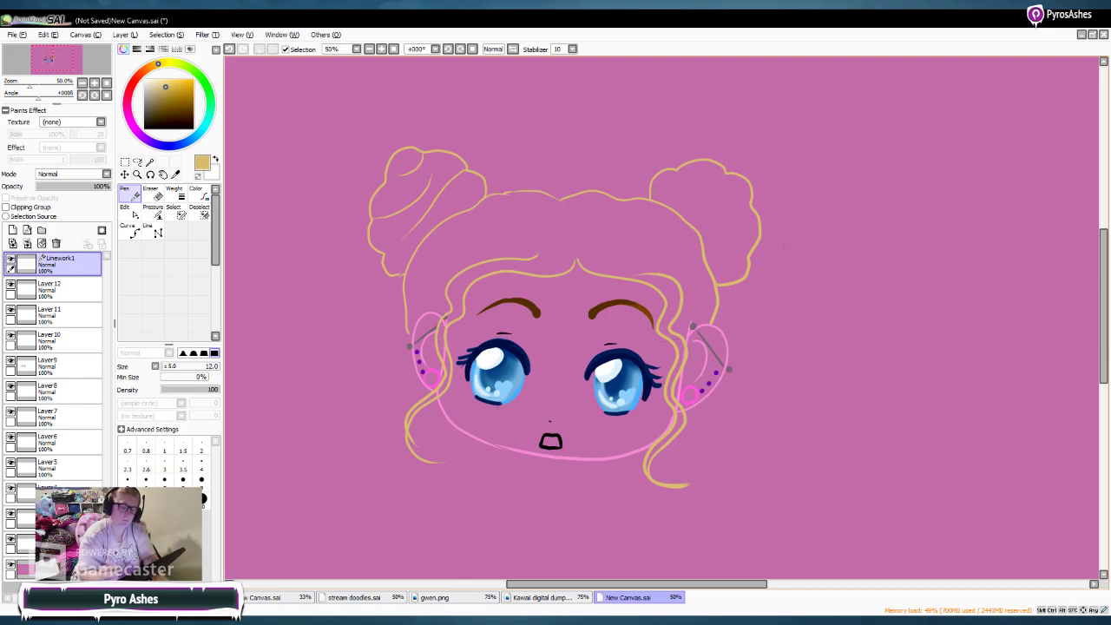
pyautogui.moveTo(678, 170); pyautogui.dragTo(730, 231)
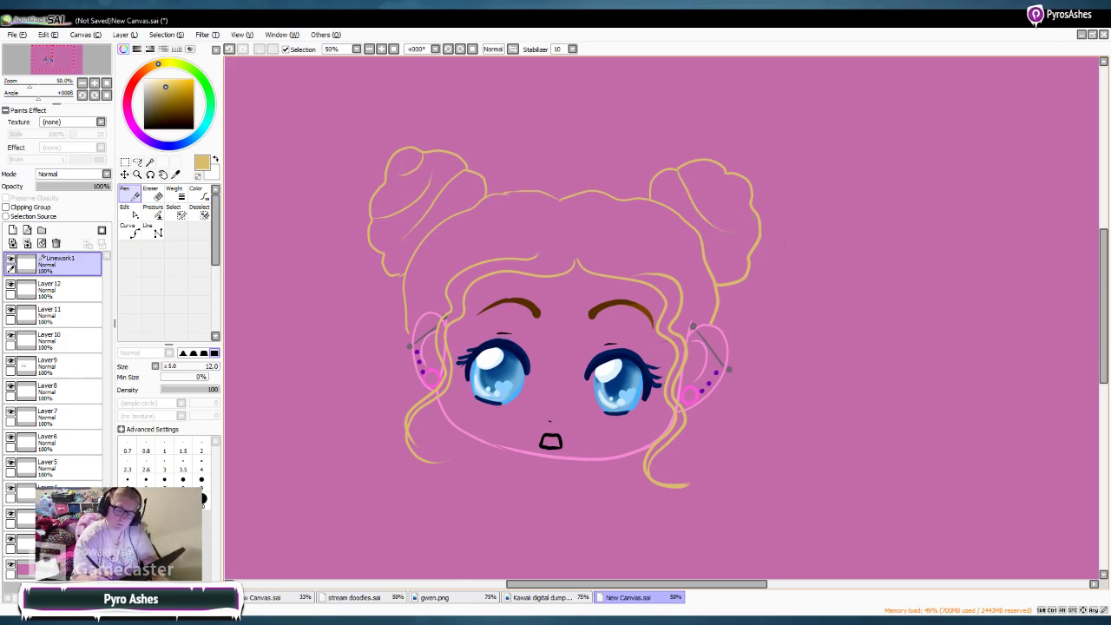
pyautogui.moveTo(710, 176); pyautogui.dragTo(748, 205)
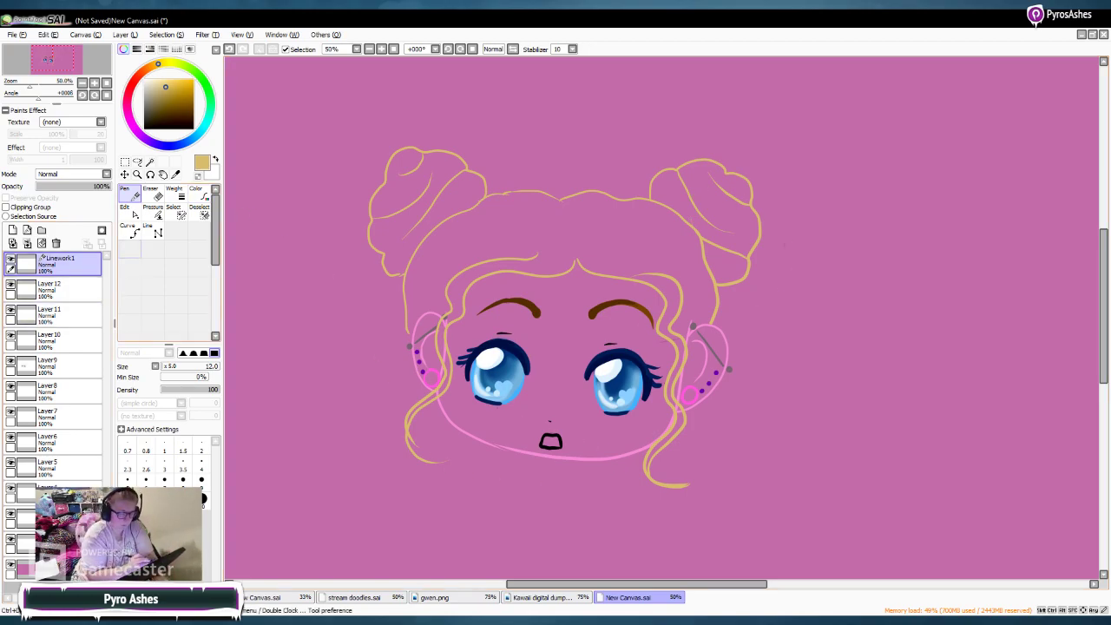
# Step: On Layer 11, pick a paler golden yellow and paint in the left bun with the Pen at size 50
pyautogui.click(53, 314)
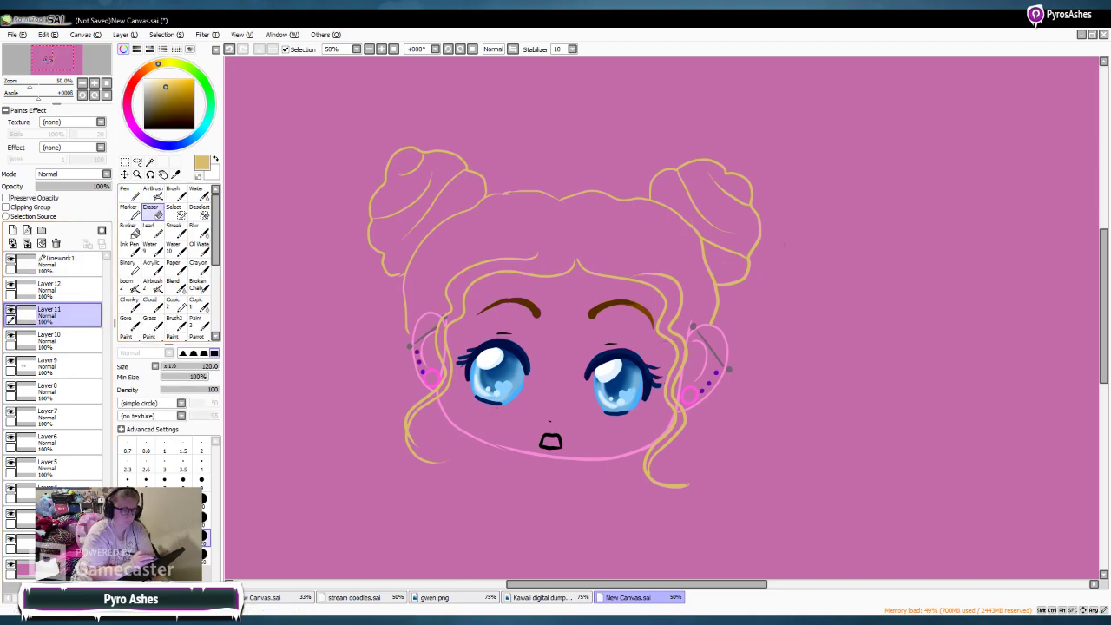
pyautogui.moveTo(166, 88); pyautogui.dragTo(151, 80)
pyautogui.click(158, 80)
pyautogui.click(165, 80)
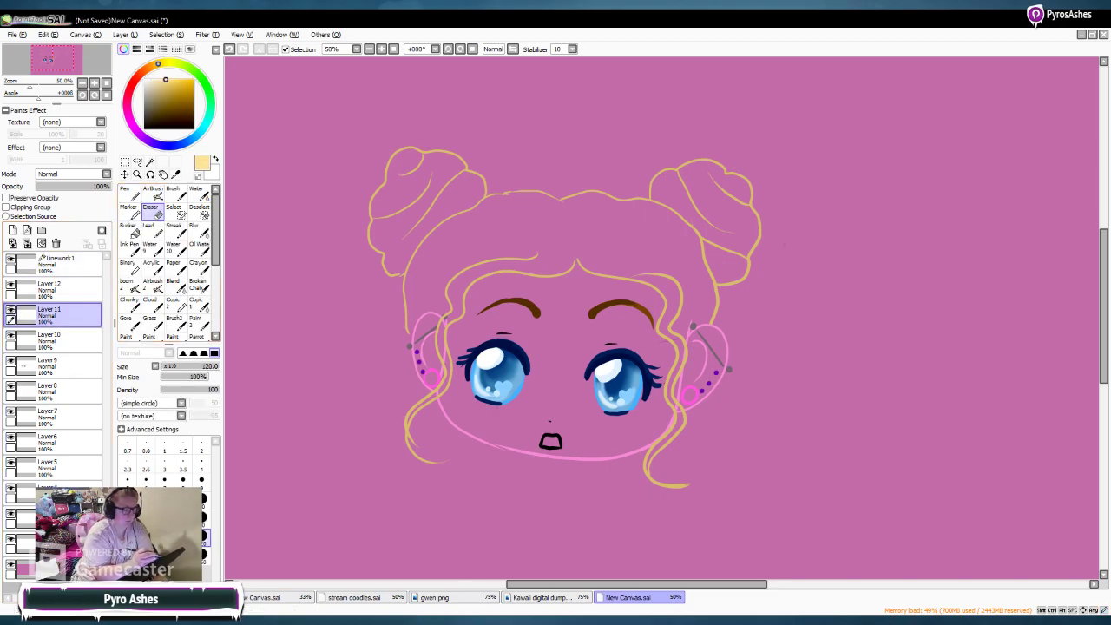
pyautogui.click(130, 193)
pyautogui.moveTo(406, 208)
pyautogui.mouseDown()
pyautogui.moveTo(401, 250)
pyautogui.moveTo(391, 208)
pyautogui.moveTo(377, 213)
pyautogui.moveTo(407, 156)
pyautogui.moveTo(417, 158)
pyautogui.moveTo(400, 163)
pyautogui.moveTo(414, 160)
pyautogui.moveTo(414, 172)
pyautogui.moveTo(438, 158)
pyautogui.moveTo(461, 178)
pyautogui.moveTo(459, 165)
pyautogui.moveTo(477, 189)
pyautogui.moveTo(423, 217)
pyautogui.moveTo(425, 176)
pyautogui.moveTo(388, 205)
pyautogui.moveTo(379, 241)
pyautogui.moveTo(389, 241)
pyautogui.moveTo(377, 238)
pyautogui.moveTo(397, 257)
pyautogui.moveTo(411, 221)
pyautogui.moveTo(396, 269)
pyautogui.moveTo(437, 225)
pyautogui.moveTo(420, 227)
pyautogui.moveTo(417, 214)
pyautogui.moveTo(484, 216)
pyautogui.moveTo(480, 242)
pyautogui.moveTo(434, 246)
pyautogui.moveTo(510, 225)
pyautogui.moveTo(435, 259)
pyautogui.moveTo(432, 248)
pyautogui.moveTo(415, 295)
pyautogui.mouseUp()
pyautogui.moveTo(450, 259)
pyautogui.mouseDown()
pyautogui.moveTo(430, 293)
pyautogui.moveTo(454, 310)
pyautogui.moveTo(460, 270)
pyautogui.moveTo(438, 294)
pyautogui.moveTo(493, 255)
pyautogui.moveTo(454, 297)
pyautogui.moveTo(483, 266)
pyautogui.moveTo(536, 251)
pyautogui.moveTo(512, 253)
pyautogui.moveTo(461, 323)
pyautogui.mouseUp()
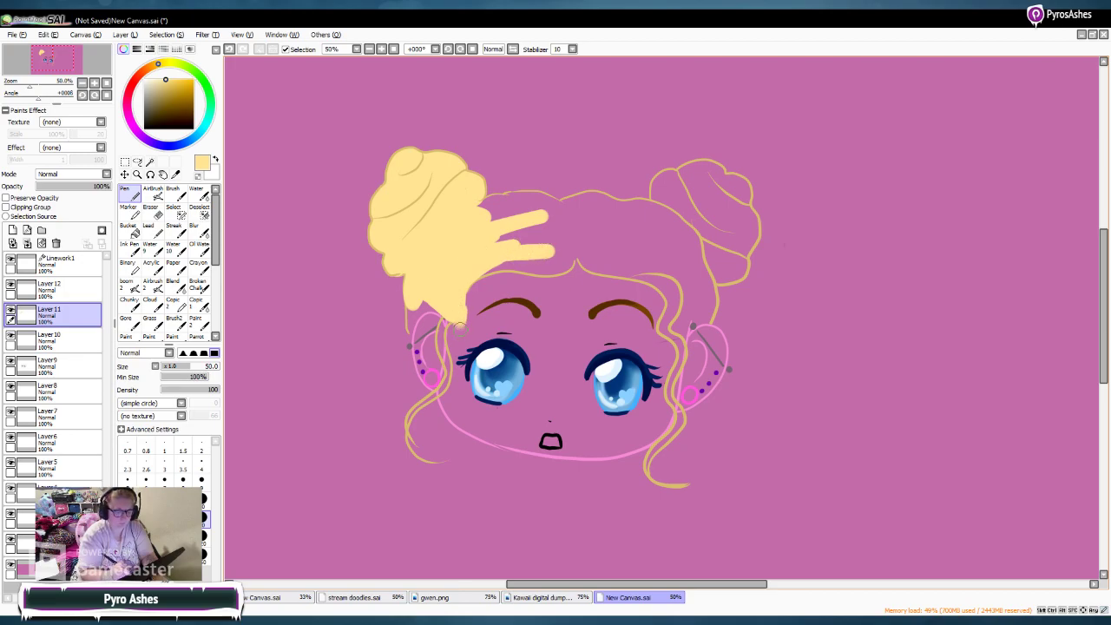
pyautogui.hotkey('ctrl', 'z')
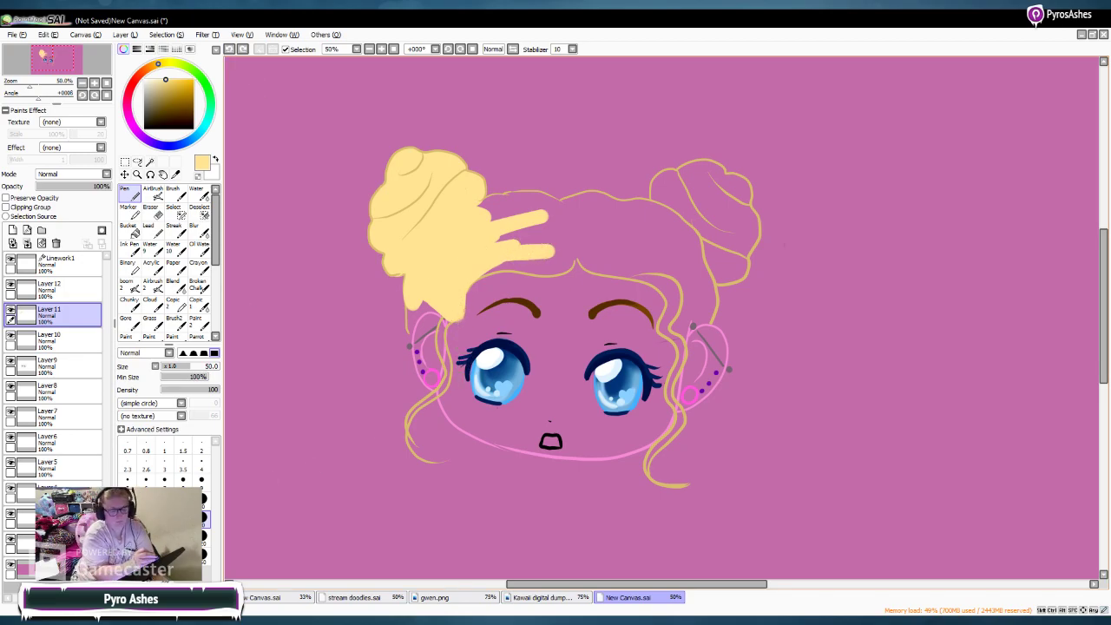
pyautogui.click(228, 59)
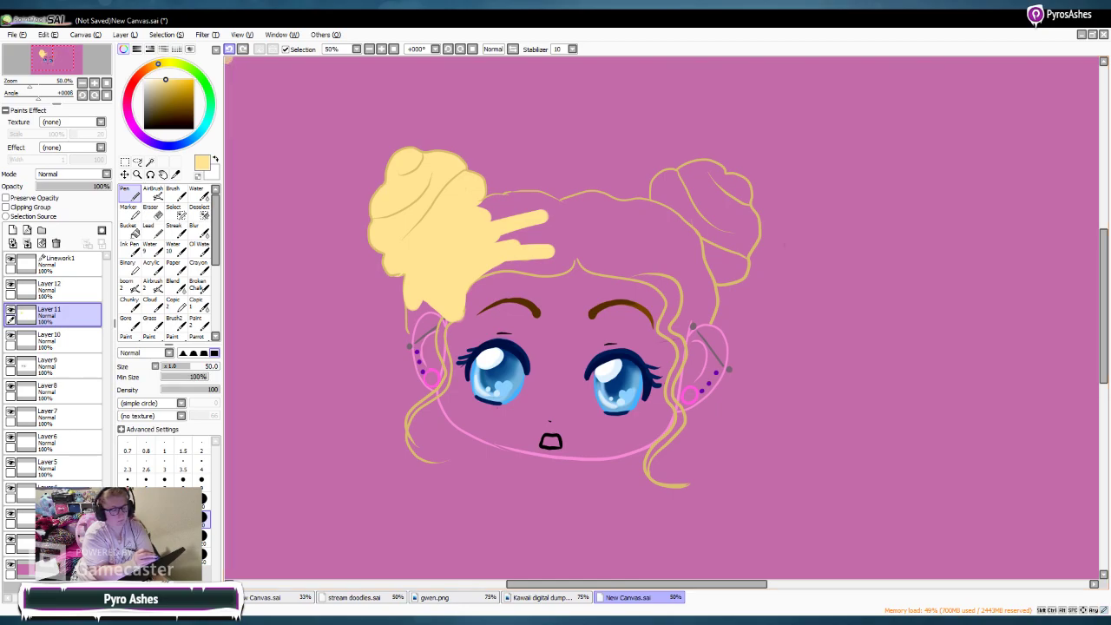
pyautogui.hotkey('ctrl', 'z')
pyautogui.hotkey('ctrl', 'z')
pyautogui.hotkey('ctrl', 'z')
pyautogui.hotkey('ctrl', 'z')
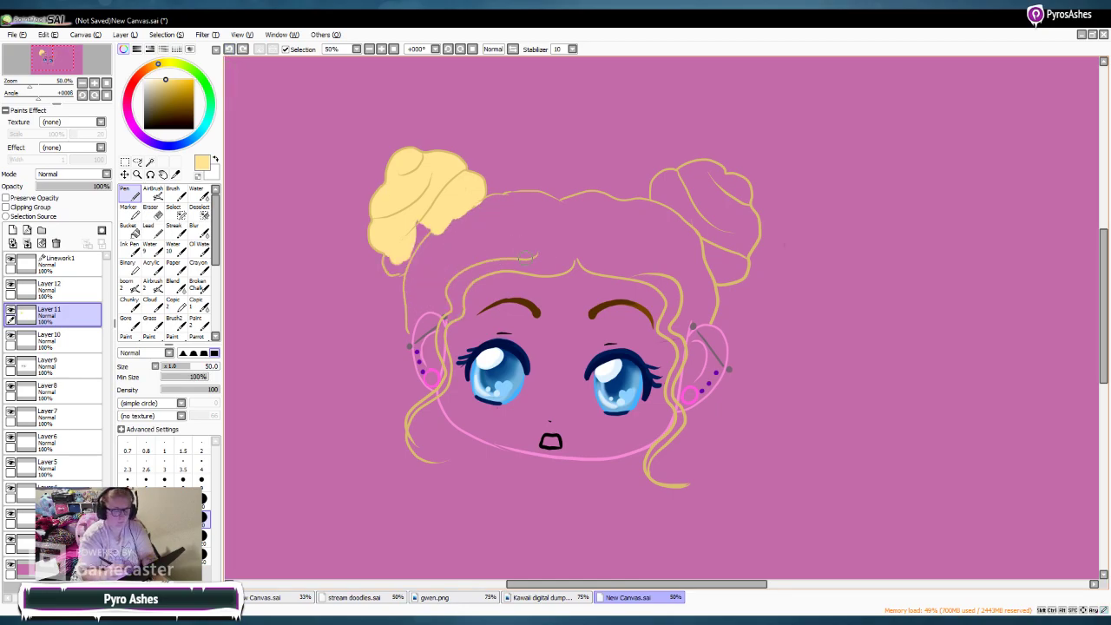
# Step: Paint the remaining base of the left bun and the whole right bun in the pale golden yellow
pyautogui.moveTo(425, 216)
pyautogui.mouseDown()
pyautogui.moveTo(419, 243)
pyautogui.moveTo(436, 228)
pyautogui.moveTo(391, 273)
pyautogui.mouseUp()
pyautogui.moveTo(673, 178)
pyautogui.mouseDown()
pyautogui.moveTo(690, 210)
pyautogui.moveTo(678, 183)
pyautogui.moveTo(693, 169)
pyautogui.moveTo(684, 174)
pyautogui.moveTo(717, 172)
pyautogui.moveTo(708, 168)
pyautogui.moveTo(732, 183)
pyautogui.moveTo(754, 230)
pyautogui.moveTo(731, 277)
pyautogui.moveTo(716, 274)
pyautogui.moveTo(685, 205)
pyautogui.moveTo(691, 178)
pyautogui.moveTo(700, 201)
pyautogui.moveTo(736, 195)
pyautogui.moveTo(714, 237)
pyautogui.moveTo(723, 266)
pyautogui.moveTo(740, 220)
pyautogui.moveTo(735, 258)
pyautogui.mouseUp()
pyautogui.moveTo(694, 216); pyautogui.dragTo(705, 240)
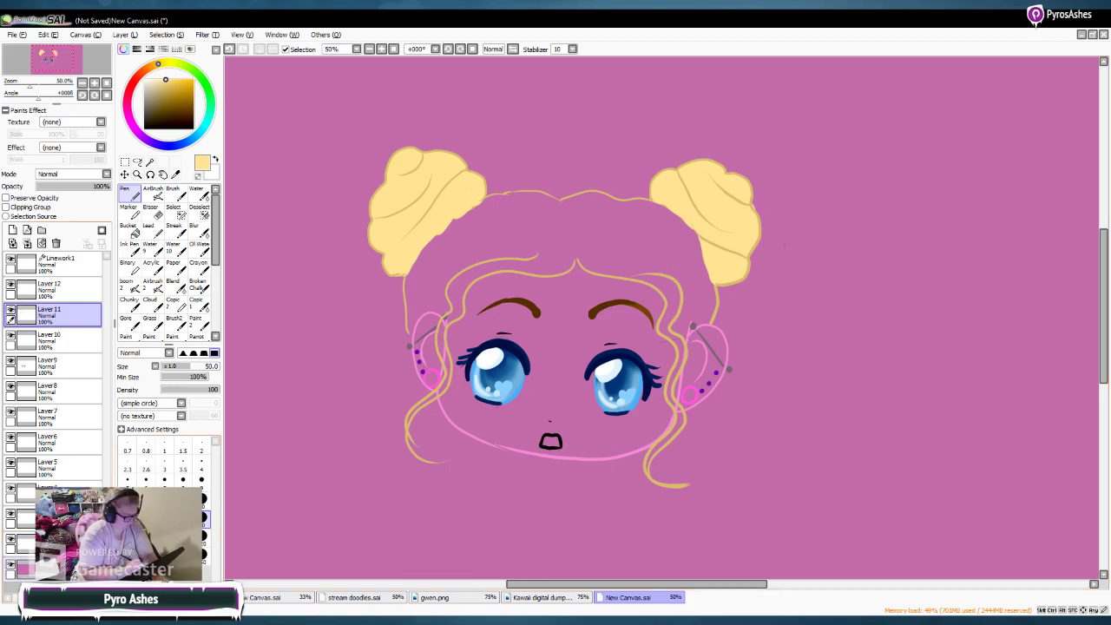
# Step: Hide the pink background layer and make Layer8 the active layer
pyautogui.click(10, 564)
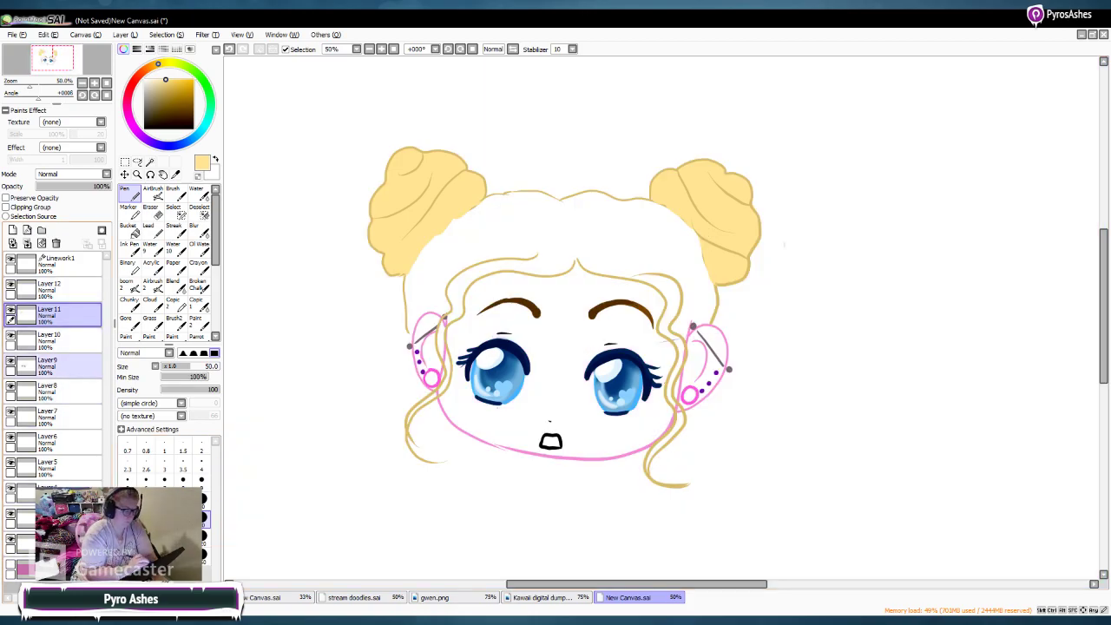
pyautogui.click(63, 340)
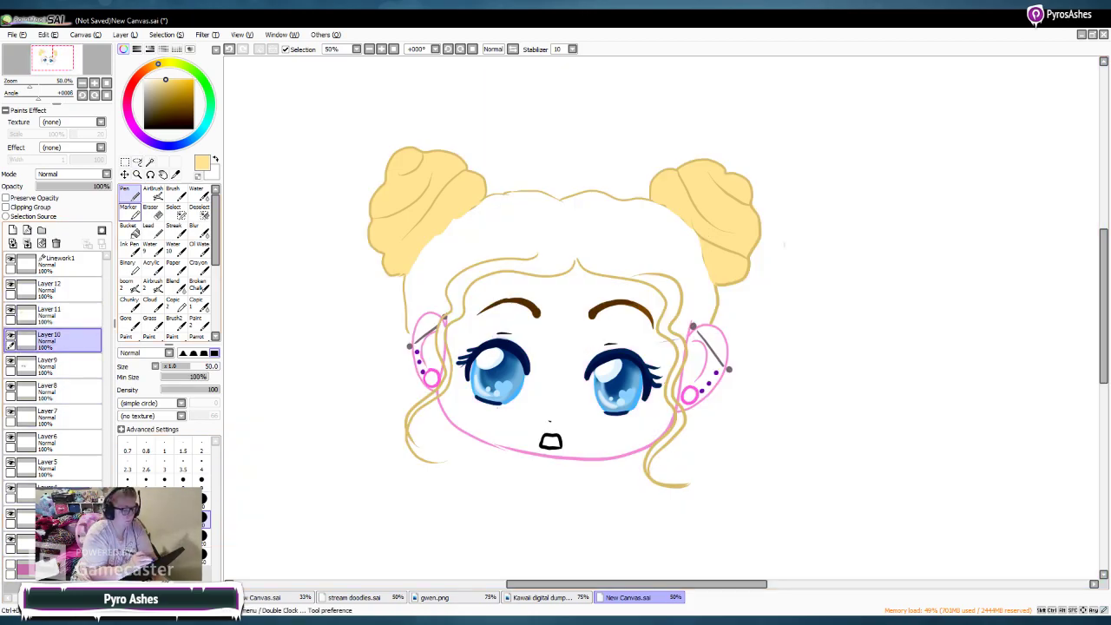
pyautogui.click(62, 390)
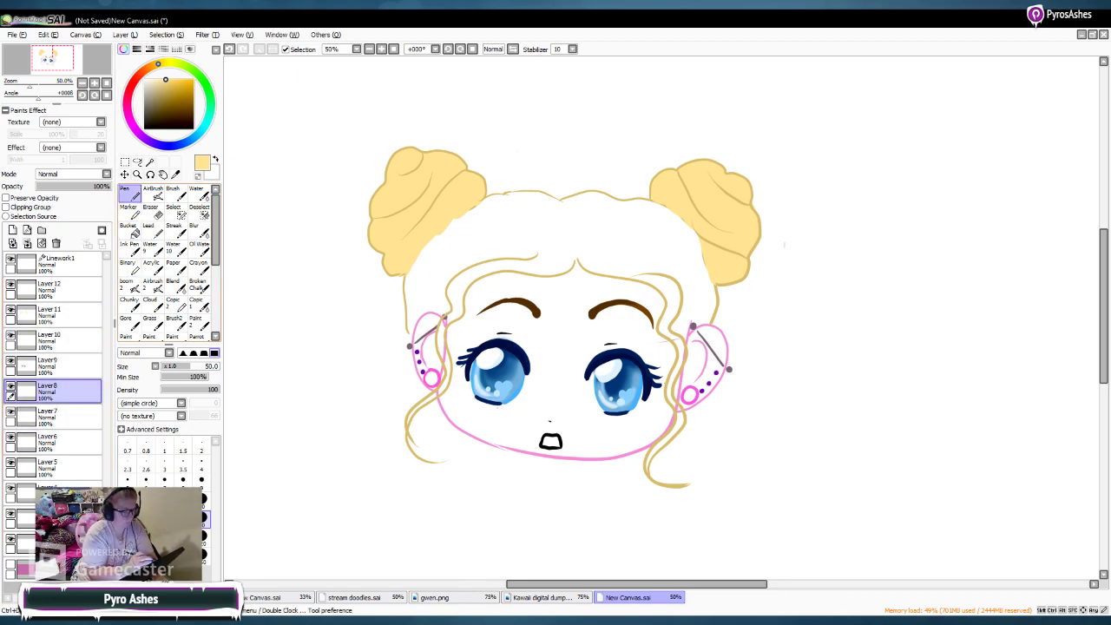
pyautogui.click(129, 230)
pyautogui.click(784, 246)
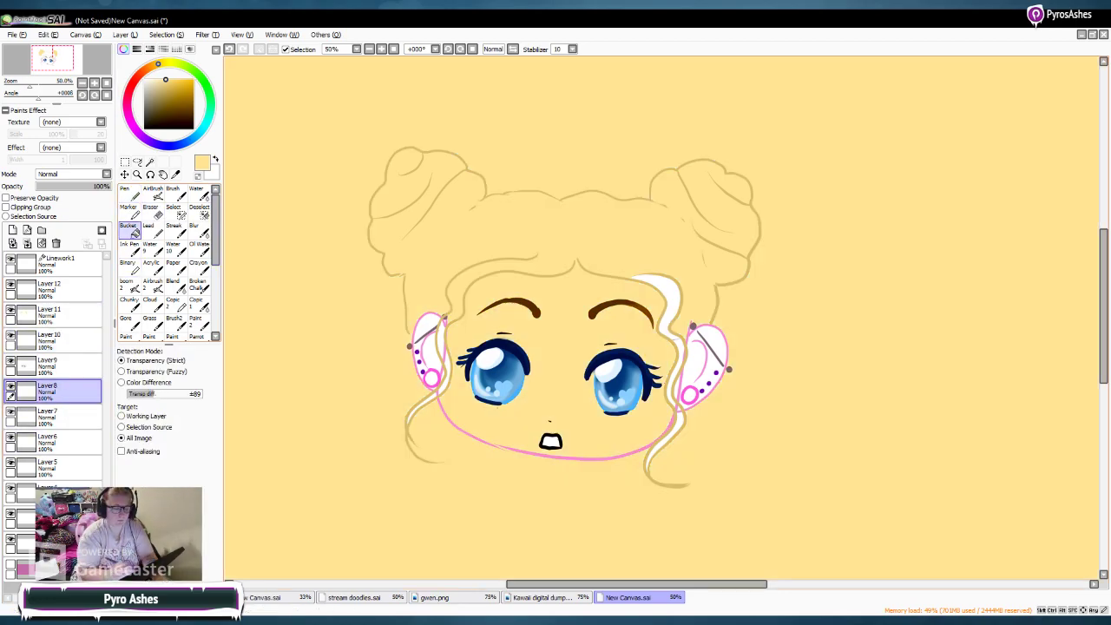
pyautogui.hotkey('ctrl', 'z')
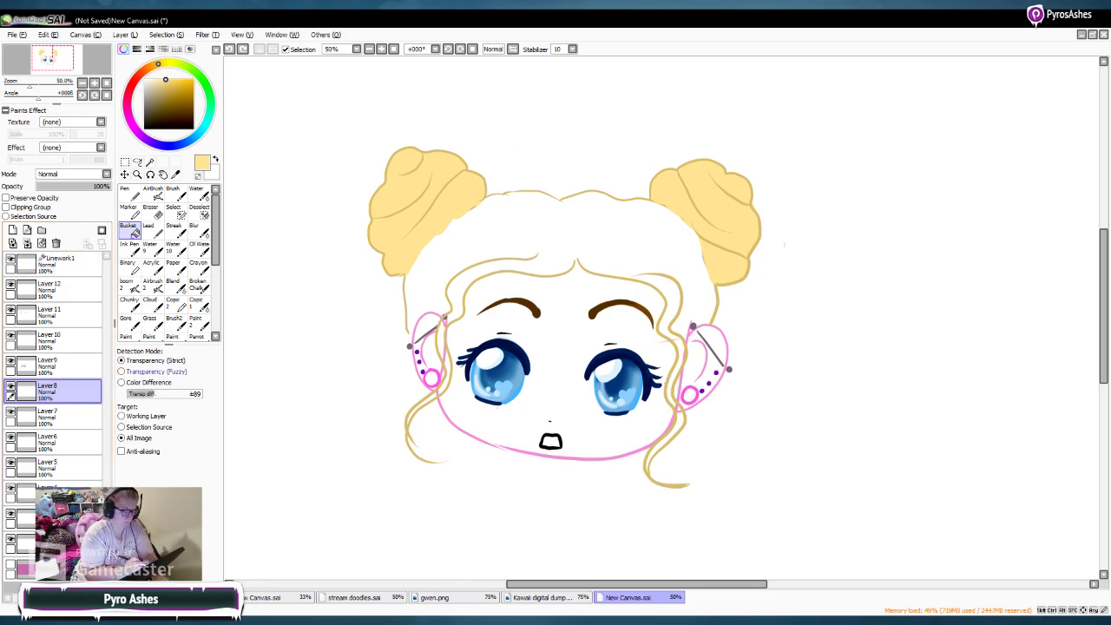
# Step: Close the gaps along the crown, ears and hairline on Layer8 with pale golden-yellow Pen strokes at size 20
pyautogui.click(129, 193)
pyautogui.click(203, 499)
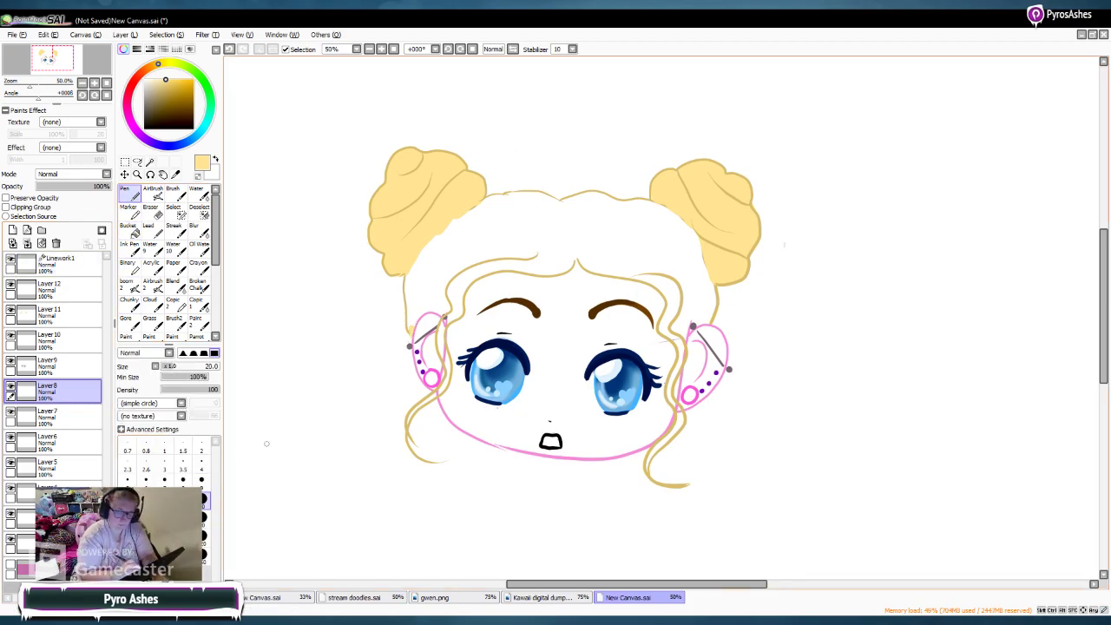
pyautogui.click(130, 230)
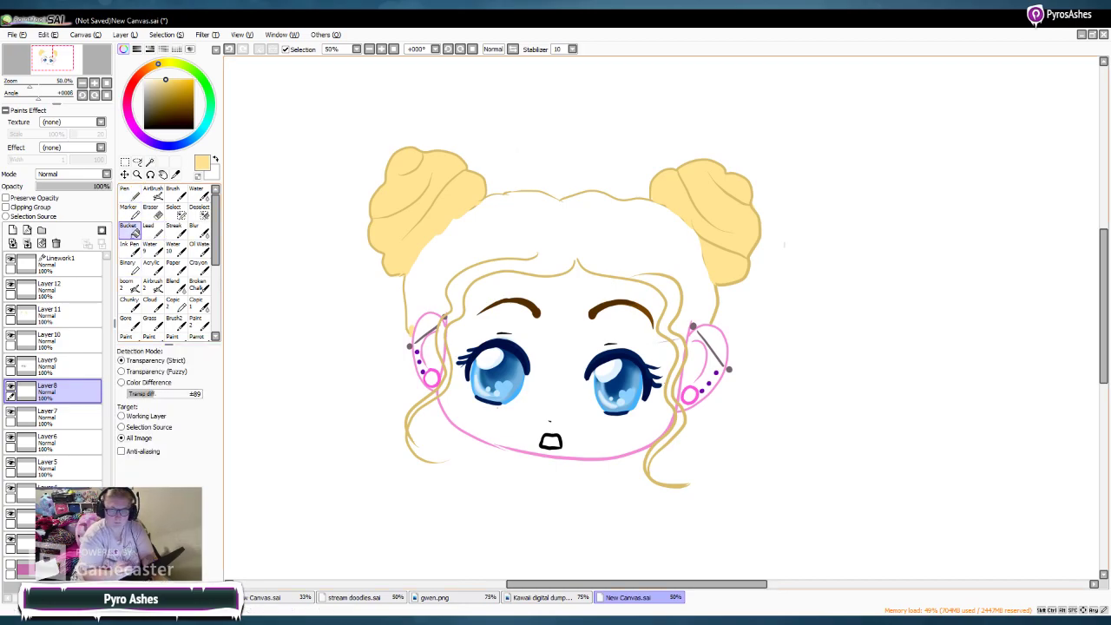
pyautogui.click(559, 230)
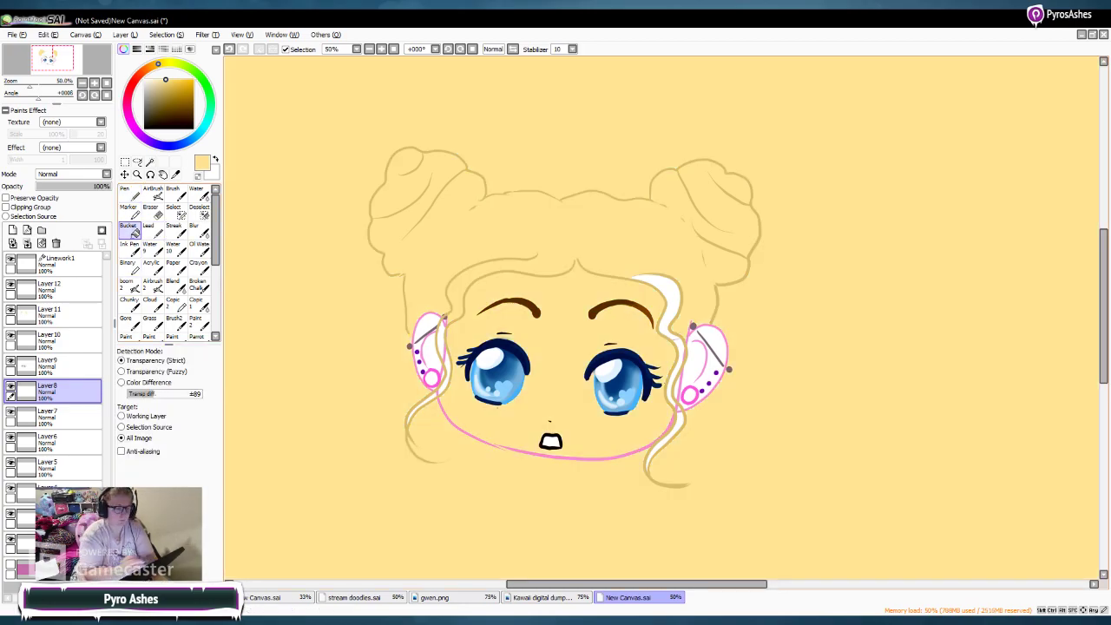
pyautogui.hotkey('ctrl', 'z')
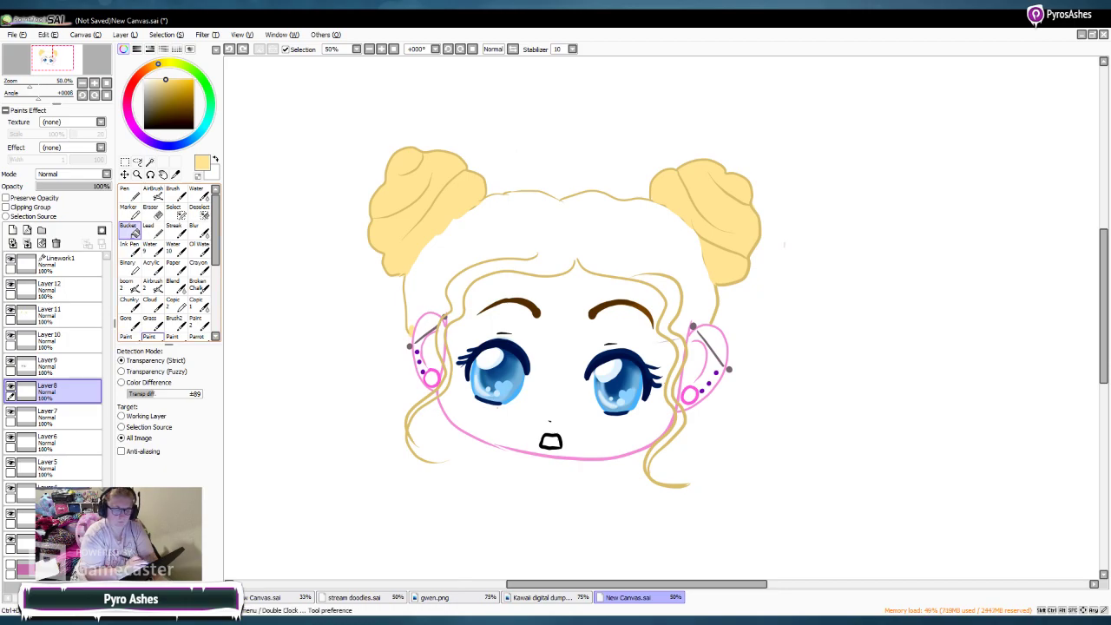
pyautogui.press('n')
pyautogui.moveTo(409, 293); pyautogui.dragTo(412, 264)
pyautogui.moveTo(487, 198); pyautogui.dragTo(535, 195)
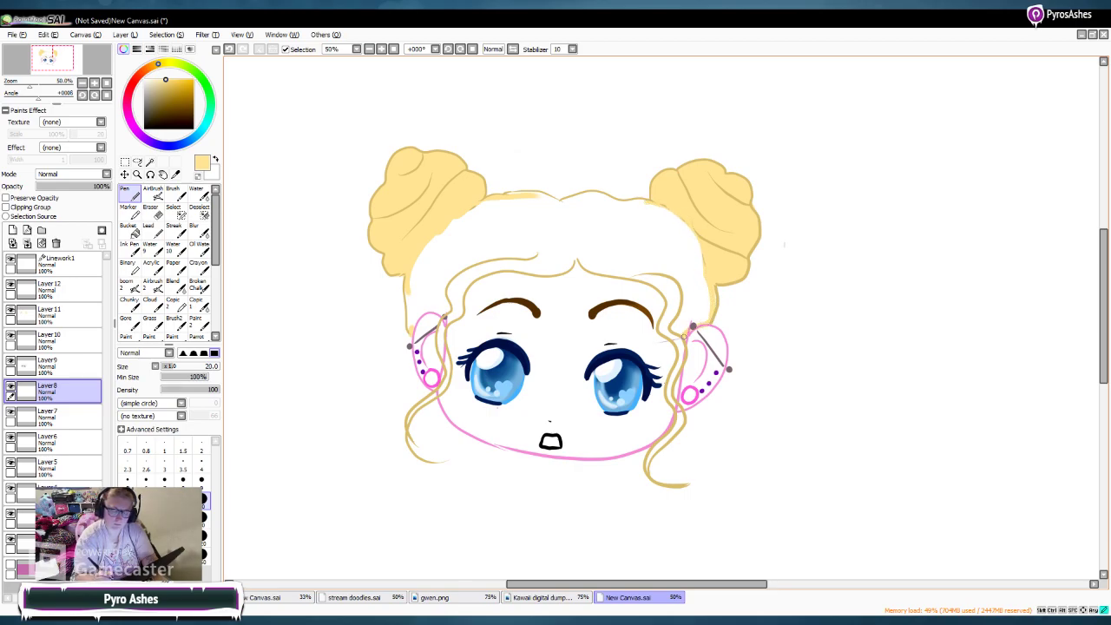
pyautogui.moveTo(410, 330)
pyautogui.mouseDown()
pyautogui.moveTo(448, 312)
pyautogui.moveTo(426, 311)
pyautogui.moveTo(389, 339)
pyautogui.moveTo(417, 282)
pyautogui.moveTo(410, 298)
pyautogui.moveTo(407, 282)
pyautogui.moveTo(410, 325)
pyautogui.moveTo(408, 290)
pyautogui.mouseUp()
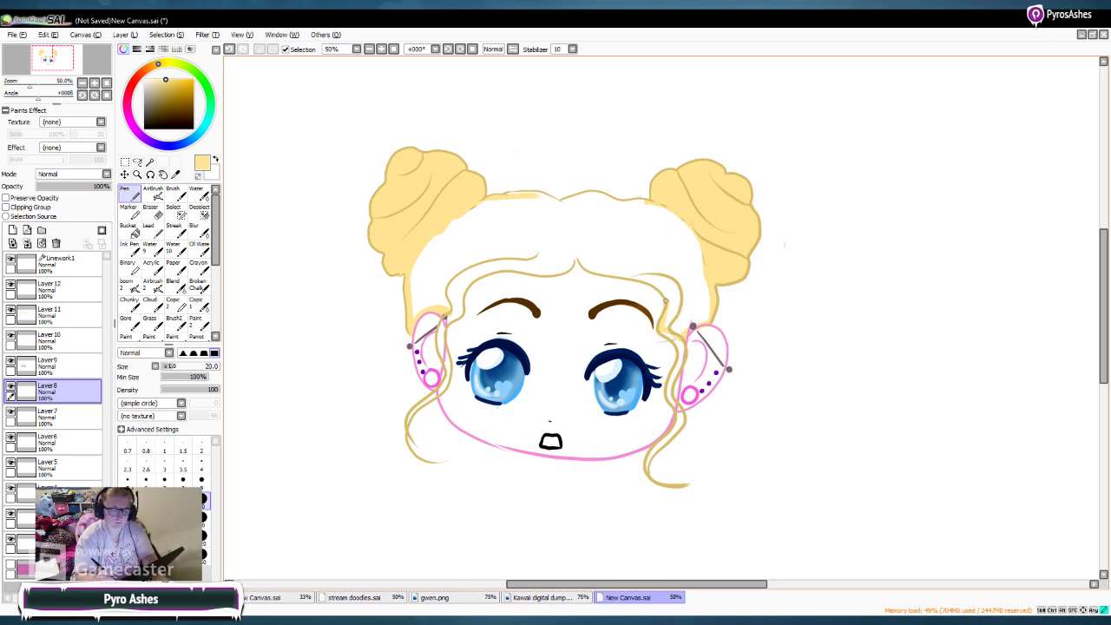
pyautogui.moveTo(651, 283); pyautogui.dragTo(608, 272)
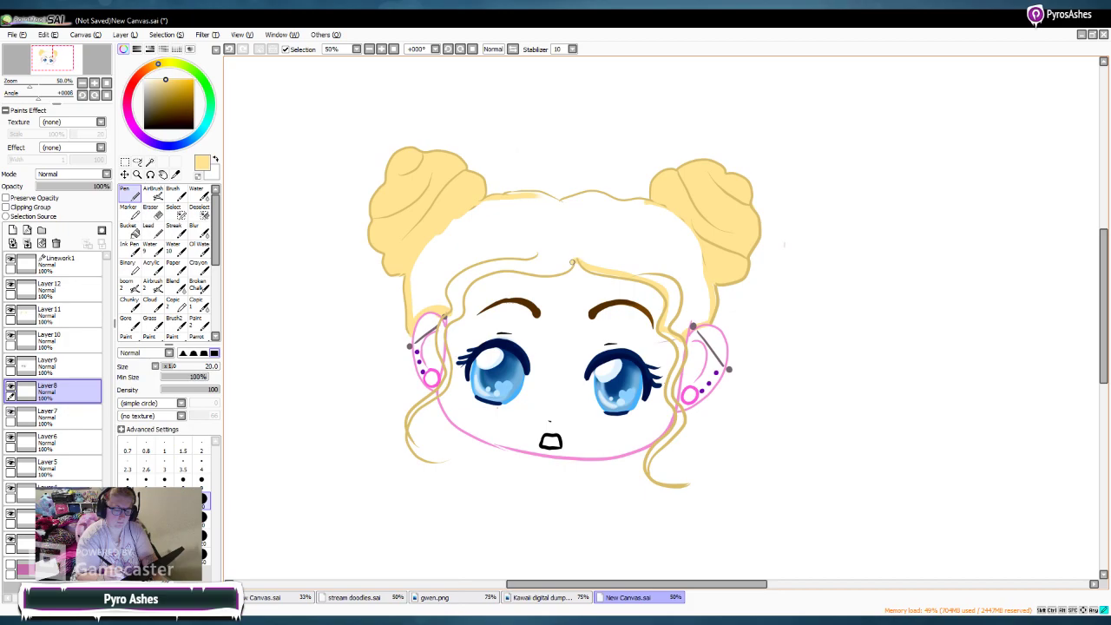
# Step: Bucket-fill the crown of the hair and the wavy side strands with the pale golden yellow
pyautogui.click(130, 230)
pyautogui.click(547, 227)
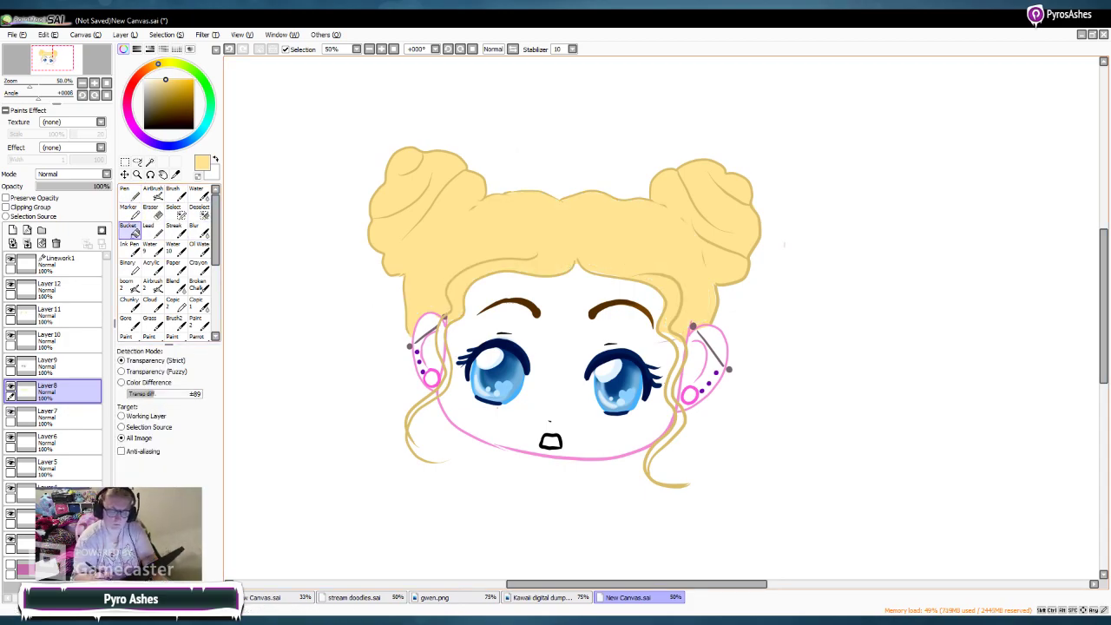
pyautogui.click(674, 365)
pyautogui.click(669, 433)
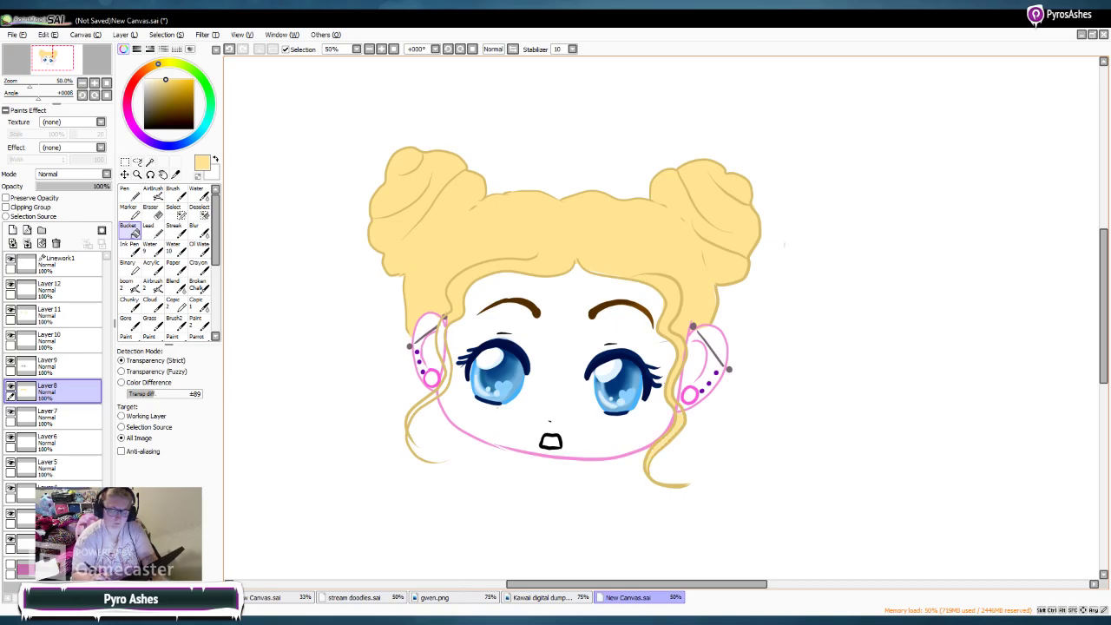
pyautogui.click(441, 340)
pyautogui.click(445, 374)
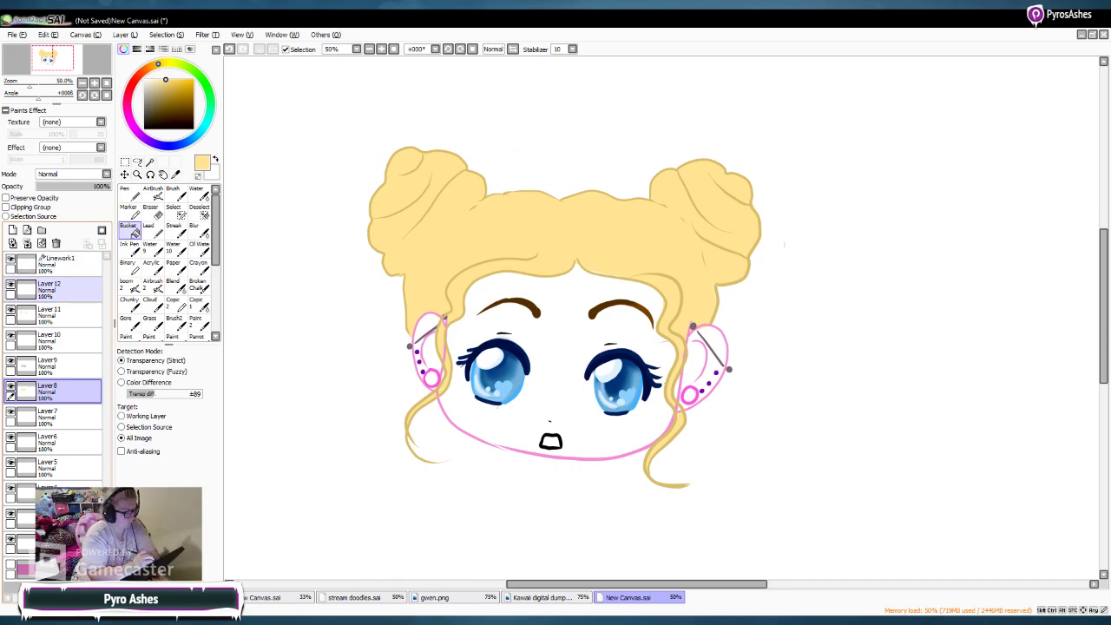
# Step: Add a new layer and a linework layer above Linework1, and switch the drawing colour to light pink
pyautogui.click(68, 265)
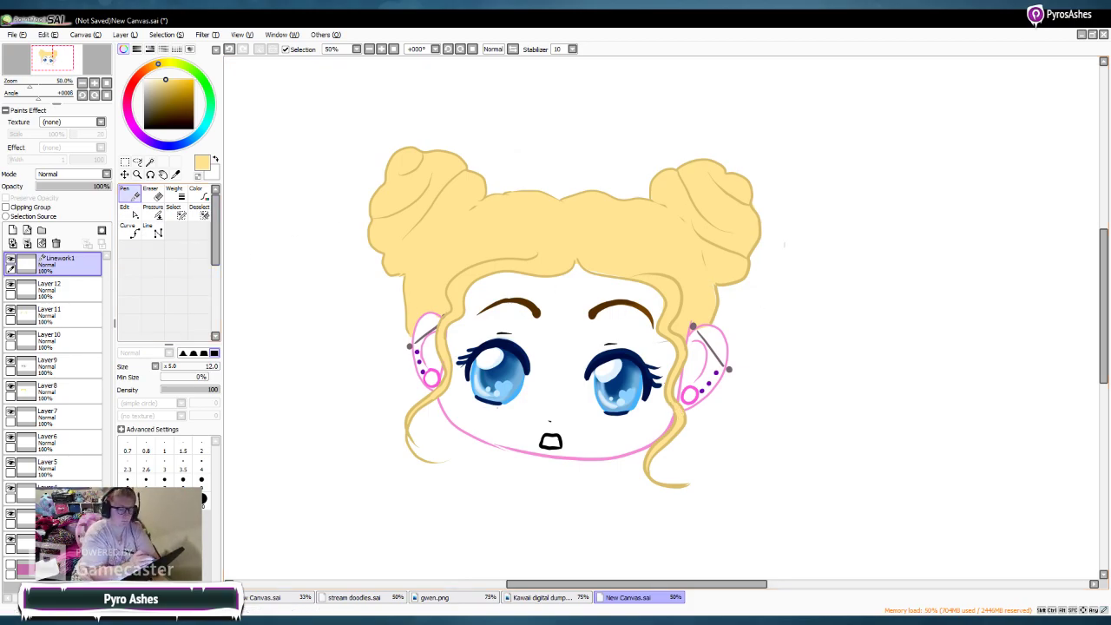
pyautogui.click(12, 230)
pyautogui.click(27, 229)
pyautogui.click(129, 111)
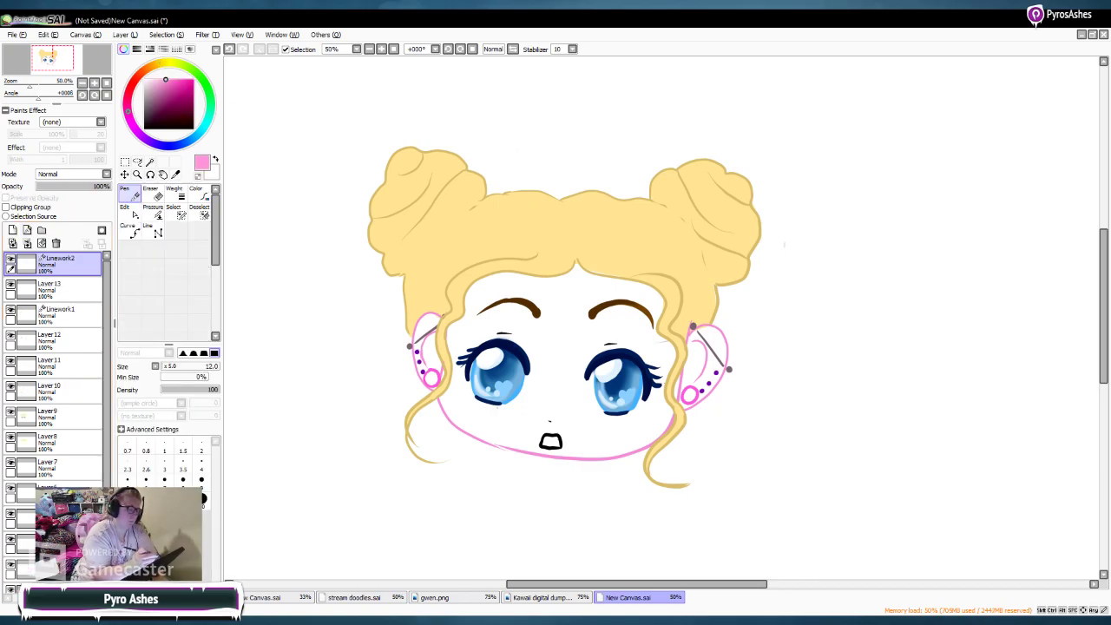
# Step: Enlarge the linework Pen to size 70 and paint a solid pink bow across the base of the left bun
pyautogui.click(205, 500)
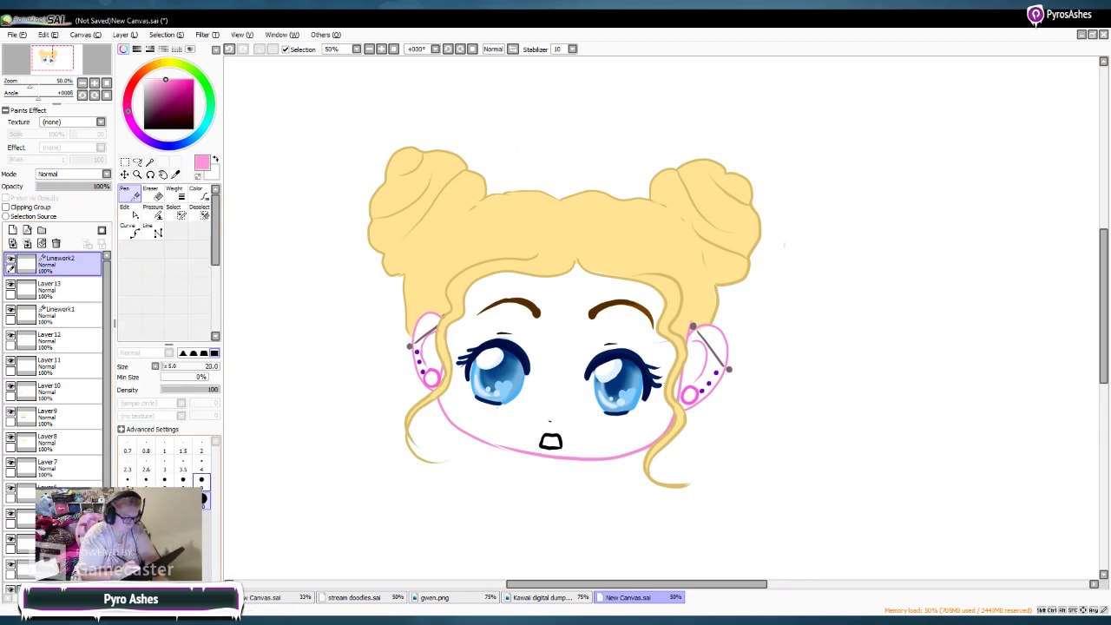
pyautogui.press(']')
pyautogui.press(']')
pyautogui.press(']')
pyautogui.press(']')
pyautogui.press(']')
pyautogui.moveTo(434, 208)
pyautogui.mouseDown()
pyautogui.moveTo(421, 236)
pyautogui.moveTo(427, 227)
pyautogui.moveTo(377, 251)
pyautogui.moveTo(388, 277)
pyautogui.moveTo(427, 276)
pyautogui.moveTo(442, 171)
pyautogui.moveTo(469, 151)
pyautogui.moveTo(493, 186)
pyautogui.moveTo(443, 210)
pyautogui.moveTo(477, 201)
pyautogui.moveTo(464, 167)
pyautogui.moveTo(448, 185)
pyautogui.moveTo(468, 204)
pyautogui.moveTo(470, 165)
pyautogui.moveTo(475, 206)
pyautogui.moveTo(385, 249)
pyautogui.moveTo(407, 267)
pyautogui.moveTo(424, 241)
pyautogui.mouseUp()
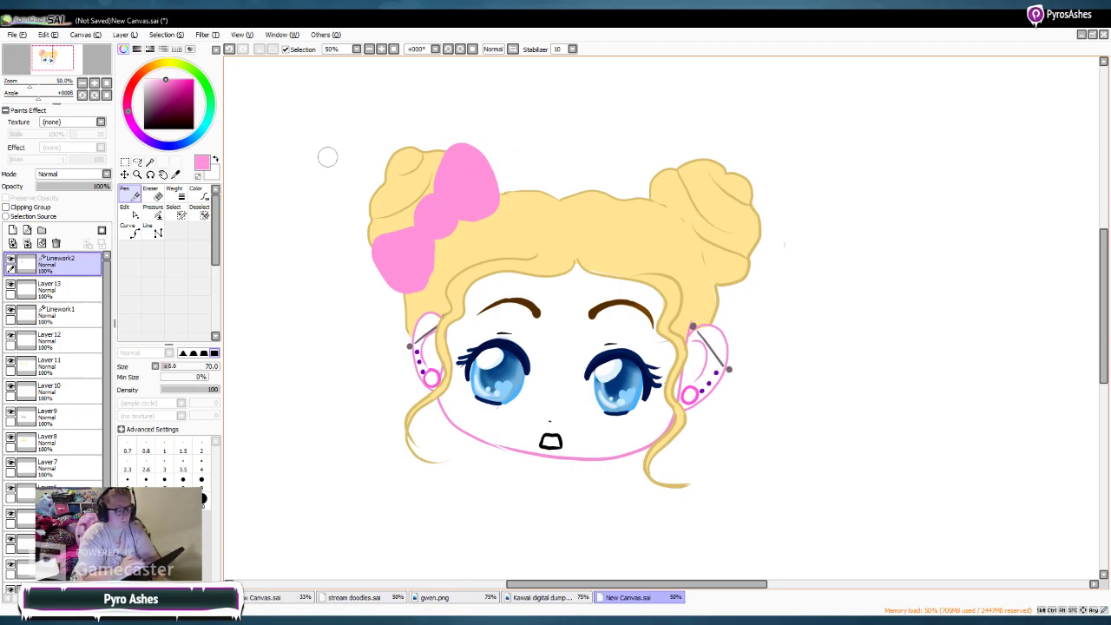
# Step: Undo all the strokes of the solid pink bow at the base of the left bun
pyautogui.hotkey('ctrl', 'z')
pyautogui.hotkey('ctrl', 'z')
pyautogui.hotkey('ctrl', 'z')
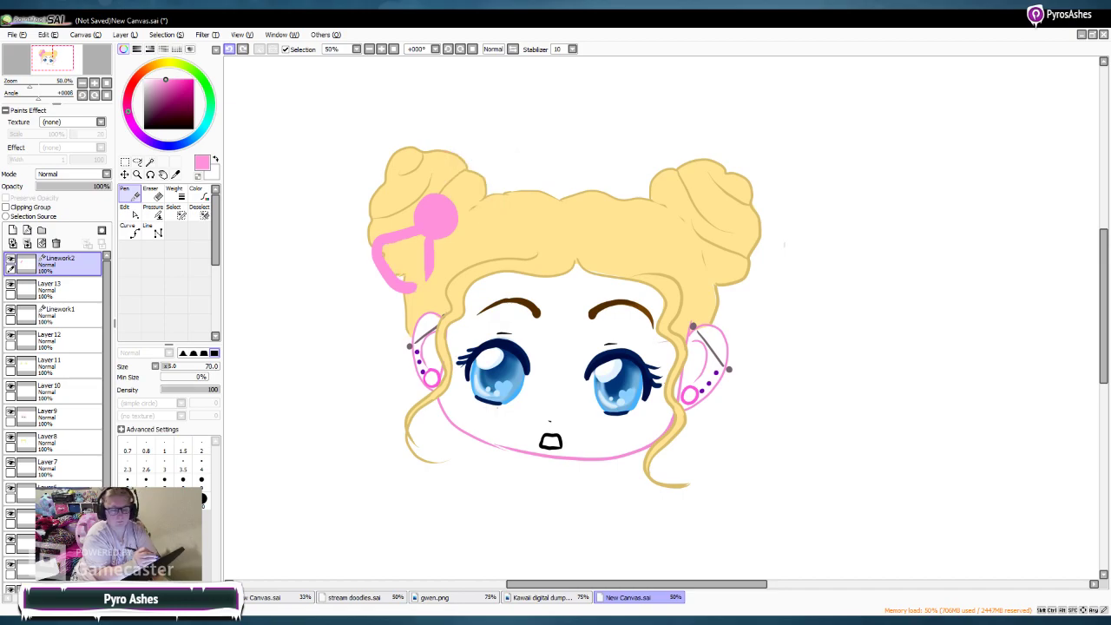
pyautogui.hotkey('ctrl', 'z')
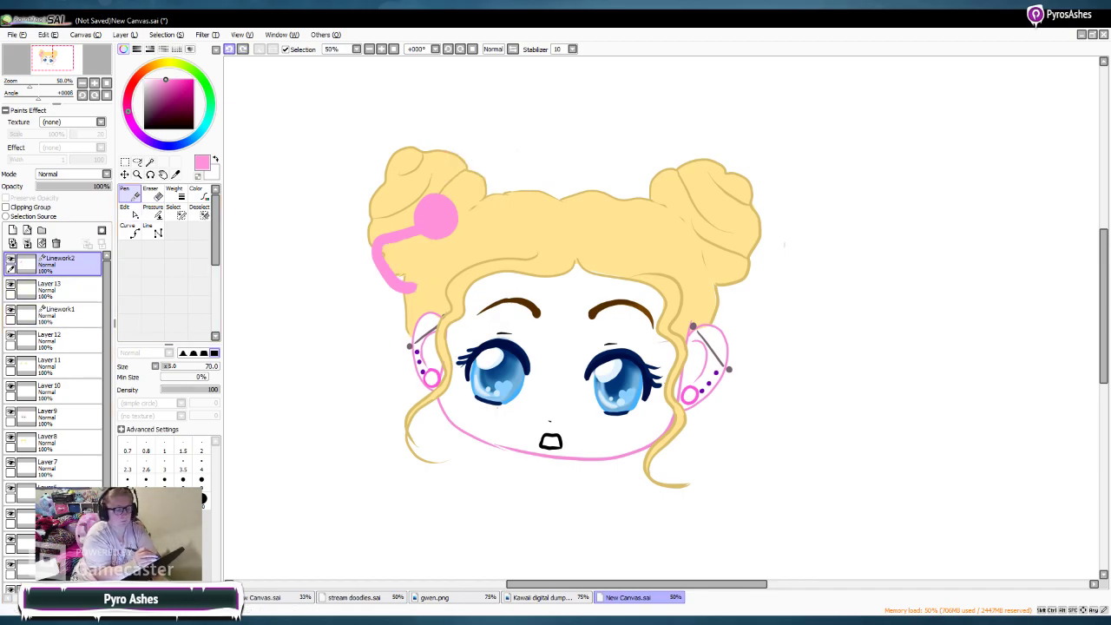
pyautogui.hotkey('ctrl', 'z')
pyautogui.hotkey('ctrl', 'z')
# Step: Outline a light pink bow with a knot, two loops and small ribbon tails on each bun with the linework Pen at size 20
pyautogui.click(203, 502)
pyautogui.moveTo(433, 201)
pyautogui.mouseDown()
pyautogui.moveTo(436, 243)
pyautogui.moveTo(458, 228)
pyautogui.moveTo(438, 197)
pyautogui.moveTo(462, 142)
pyautogui.moveTo(489, 167)
pyautogui.moveTo(493, 206)
pyautogui.moveTo(419, 232)
pyautogui.moveTo(400, 214)
pyautogui.moveTo(371, 237)
pyautogui.moveTo(406, 281)
pyautogui.moveTo(427, 243)
pyautogui.mouseUp()
pyautogui.moveTo(690, 203)
pyautogui.mouseDown()
pyautogui.moveTo(671, 235)
pyautogui.moveTo(699, 243)
pyautogui.moveTo(713, 224)
pyautogui.moveTo(690, 205)
pyautogui.moveTo(682, 148)
pyautogui.moveTo(622, 202)
pyautogui.moveTo(668, 222)
pyautogui.moveTo(690, 248)
pyautogui.moveTo(681, 246)
pyautogui.moveTo(686, 283)
pyautogui.moveTo(722, 279)
pyautogui.moveTo(714, 224)
pyautogui.moveTo(682, 276)
pyautogui.mouseUp()
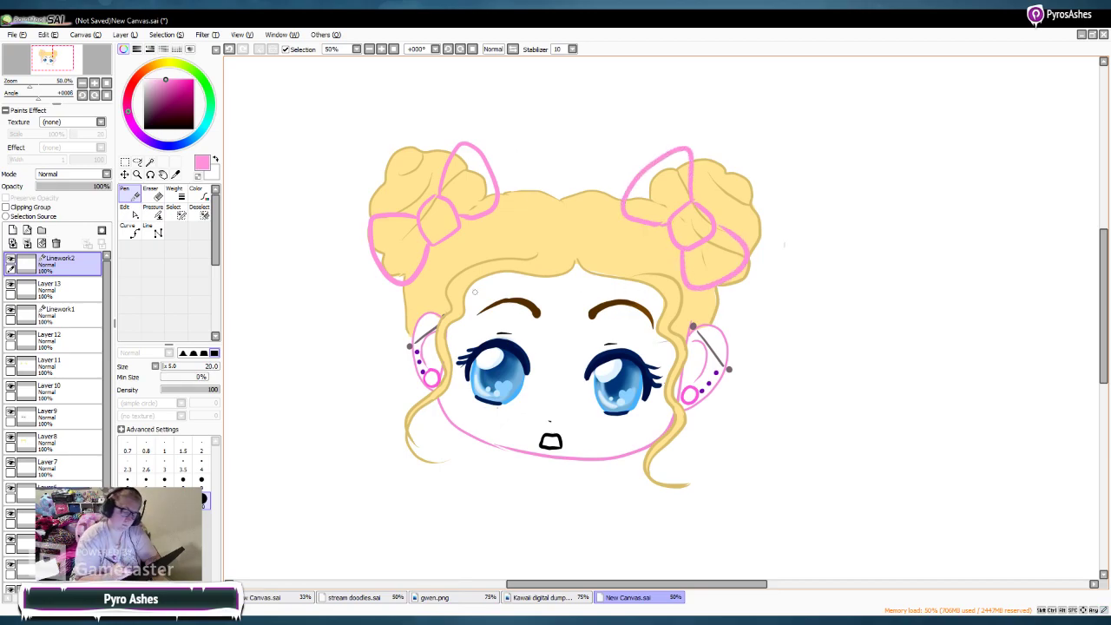
pyautogui.moveTo(423, 268)
pyautogui.mouseDown()
pyautogui.moveTo(446, 263)
pyautogui.moveTo(453, 244)
pyautogui.moveTo(476, 250)
pyautogui.moveTo(470, 225)
pyautogui.mouseUp()
pyautogui.moveTo(648, 225); pyautogui.dragTo(684, 261)
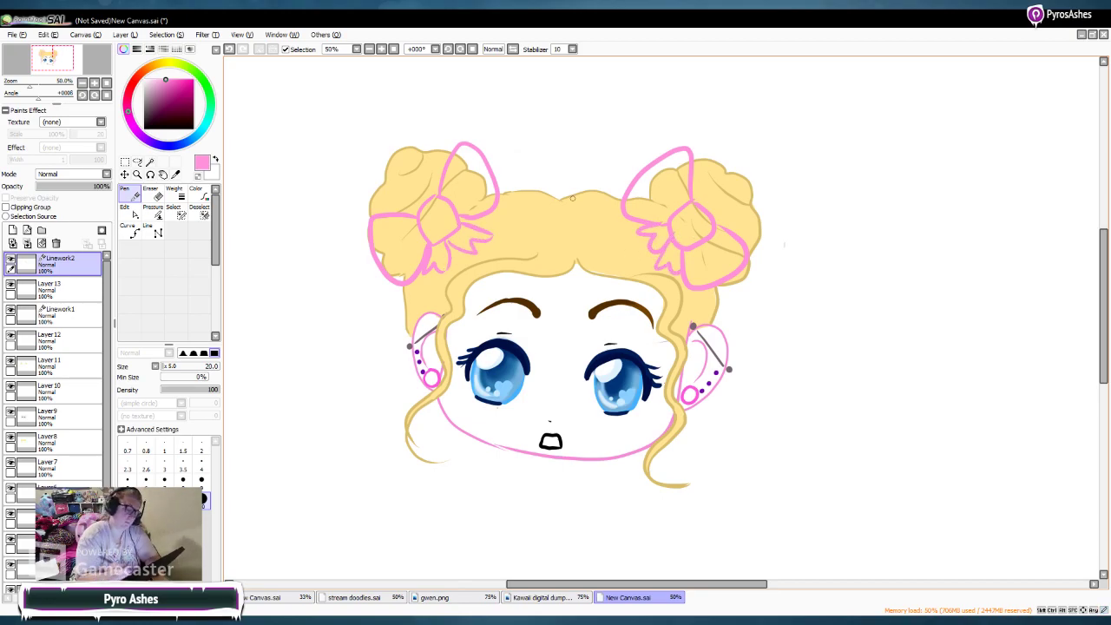
# Step: On Layer13, fill the left bow's knot, loops and tails with paler pink, using the Pen at sizes 20 and 9
pyautogui.click(61, 289)
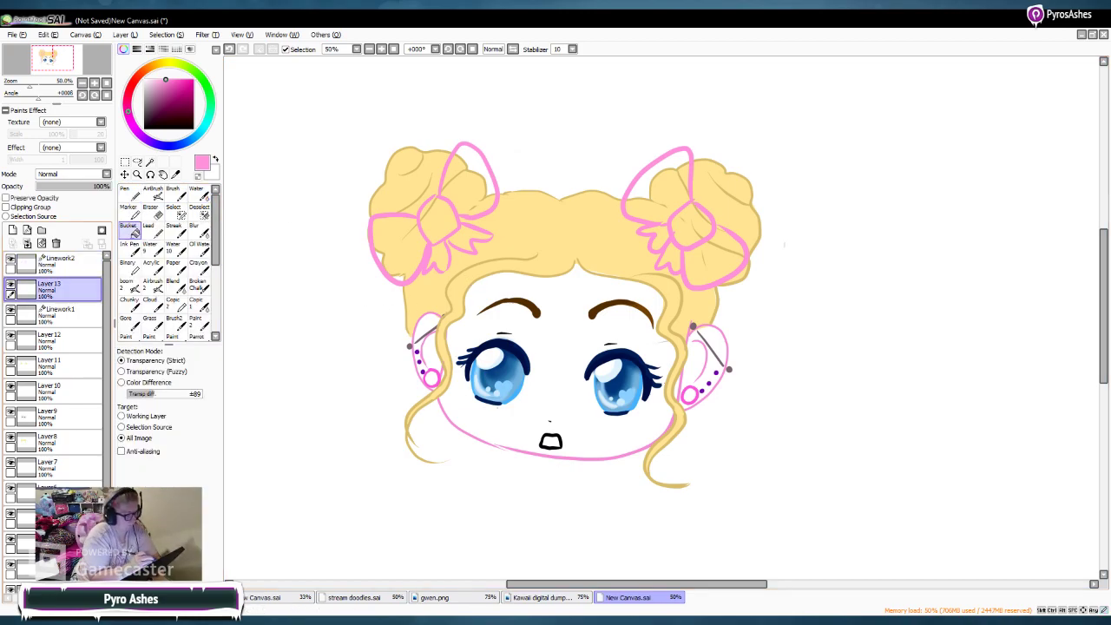
pyautogui.click(154, 79)
pyautogui.click(129, 193)
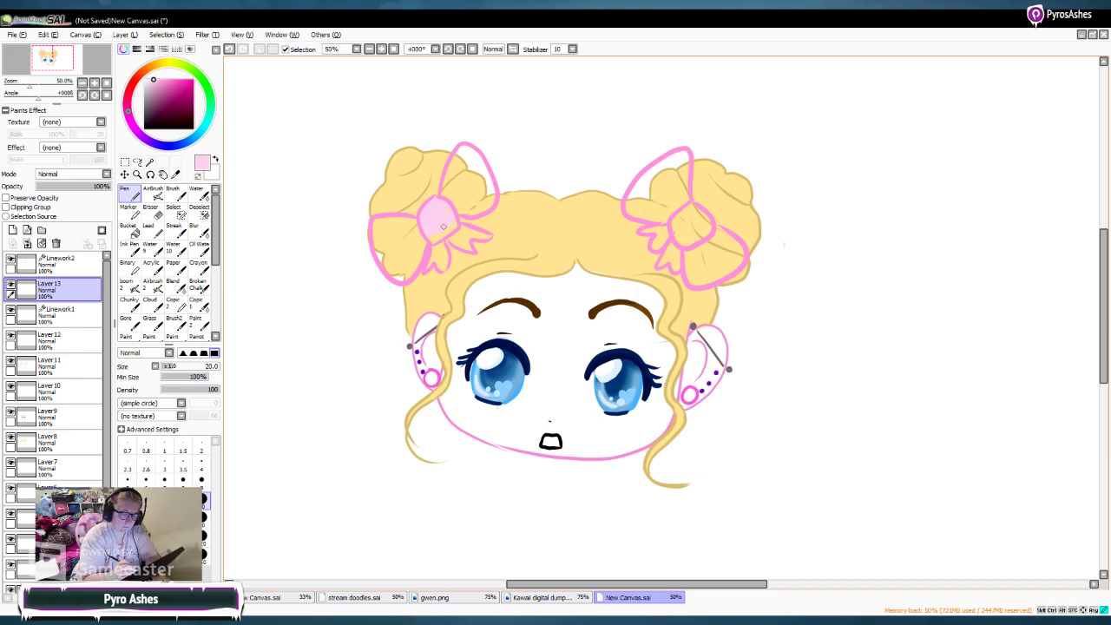
pyautogui.moveTo(445, 203)
pyautogui.mouseDown()
pyautogui.moveTo(462, 150)
pyautogui.moveTo(487, 203)
pyautogui.moveTo(453, 210)
pyautogui.moveTo(467, 166)
pyautogui.moveTo(483, 201)
pyautogui.moveTo(447, 218)
pyautogui.moveTo(462, 239)
pyautogui.moveTo(437, 237)
pyautogui.moveTo(437, 251)
pyautogui.moveTo(403, 223)
pyautogui.moveTo(381, 225)
pyautogui.moveTo(393, 264)
pyautogui.moveTo(412, 238)
pyautogui.mouseUp()
pyautogui.click(202, 479)
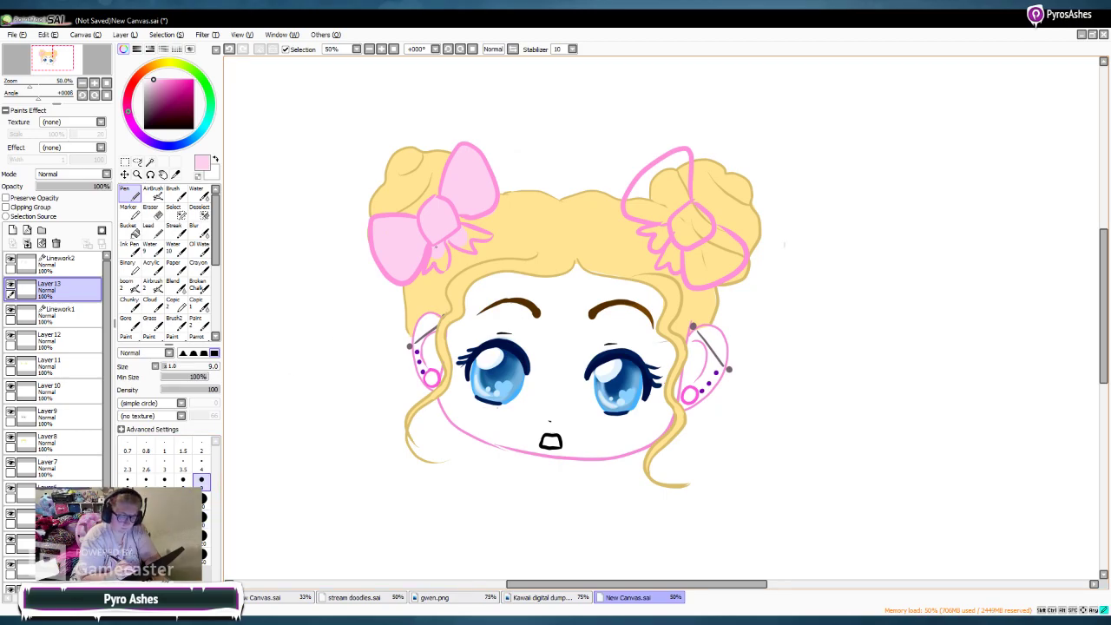
# Step: Fill the right bow's tails, knot and loops with the same pale pink, using the Pen at size 20 and enlarging it to 50
pyautogui.click(201, 498)
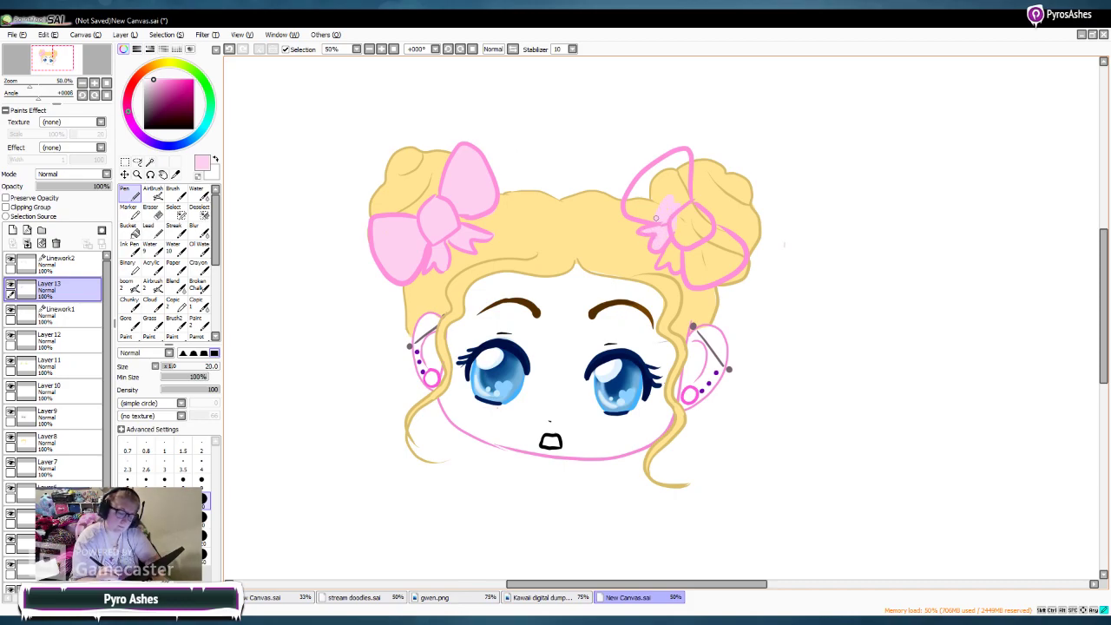
pyautogui.moveTo(633, 198); pyautogui.dragTo(655, 163)
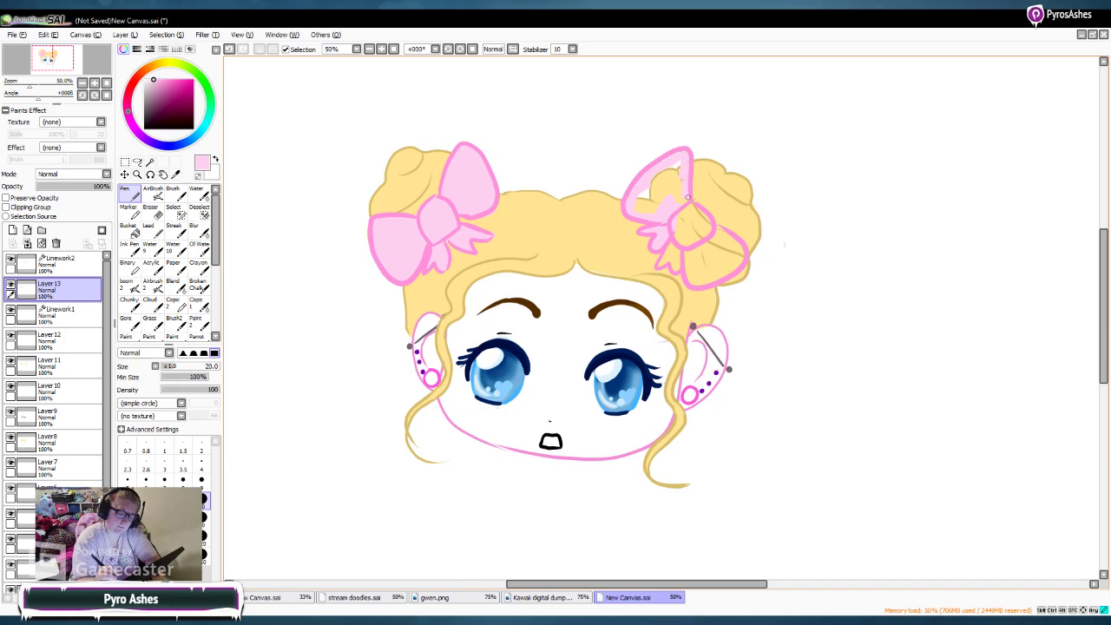
pyautogui.press(']')
pyautogui.press(']')
pyautogui.press(']')
pyautogui.press(']')
pyautogui.press(']')
pyautogui.moveTo(678, 164)
pyautogui.mouseDown()
pyautogui.moveTo(635, 209)
pyautogui.moveTo(687, 207)
pyautogui.moveTo(686, 245)
pyautogui.moveTo(686, 210)
pyautogui.moveTo(705, 231)
pyautogui.moveTo(662, 265)
pyautogui.moveTo(722, 241)
pyautogui.moveTo(717, 231)
pyautogui.moveTo(729, 244)
pyautogui.moveTo(721, 261)
pyautogui.moveTo(704, 265)
pyautogui.moveTo(701, 253)
pyautogui.moveTo(695, 267)
pyautogui.moveTo(691, 257)
pyautogui.moveTo(692, 280)
pyautogui.moveTo(736, 261)
pyautogui.mouseUp()
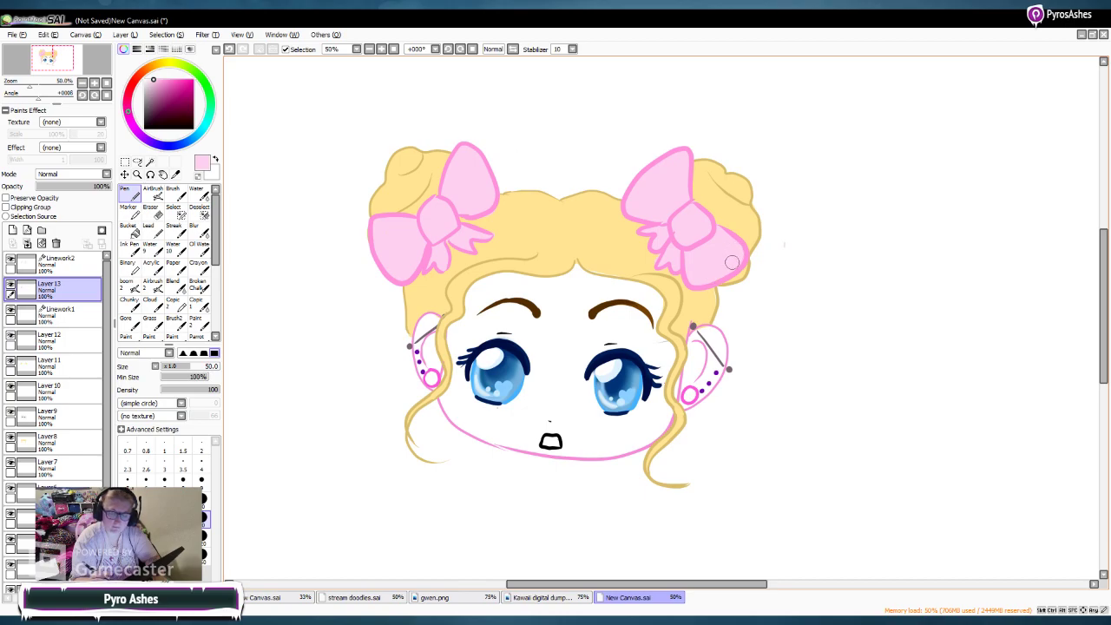
# Step: Shade the upper inner part of each loop on both bows with a muted darker pink Pen at size 20
pyautogui.click(159, 85)
pyautogui.press('[')
pyautogui.press('[')
pyautogui.press('[')
pyautogui.press('[')
pyautogui.press('[')
pyautogui.moveTo(439, 194); pyautogui.dragTo(470, 148)
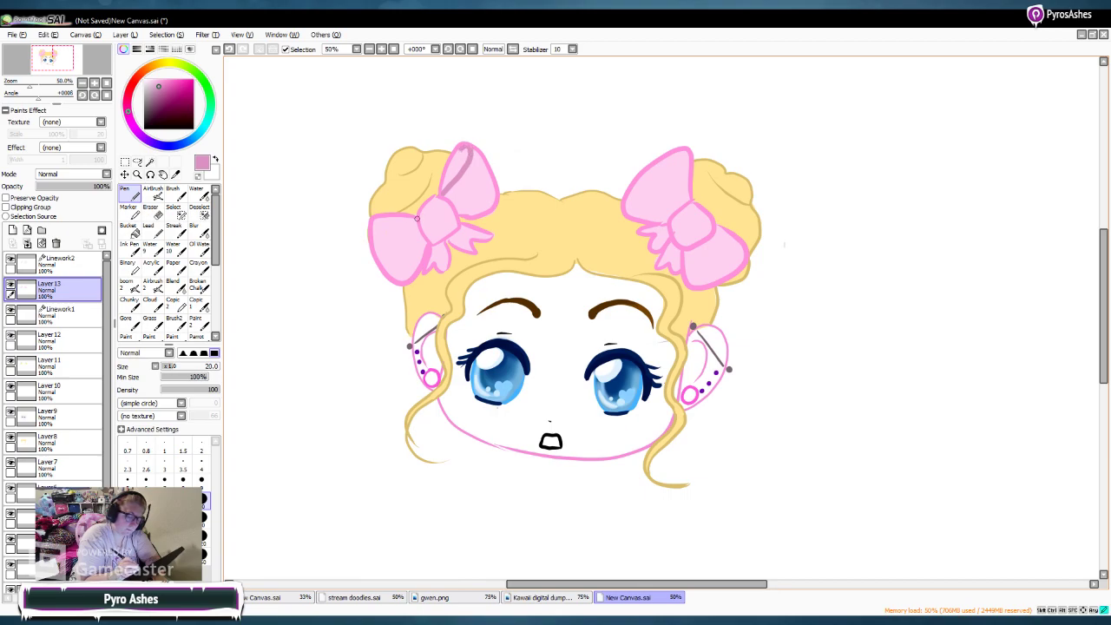
pyautogui.moveTo(395, 229)
pyautogui.mouseDown()
pyautogui.moveTo(375, 220)
pyautogui.moveTo(401, 223)
pyautogui.mouseUp()
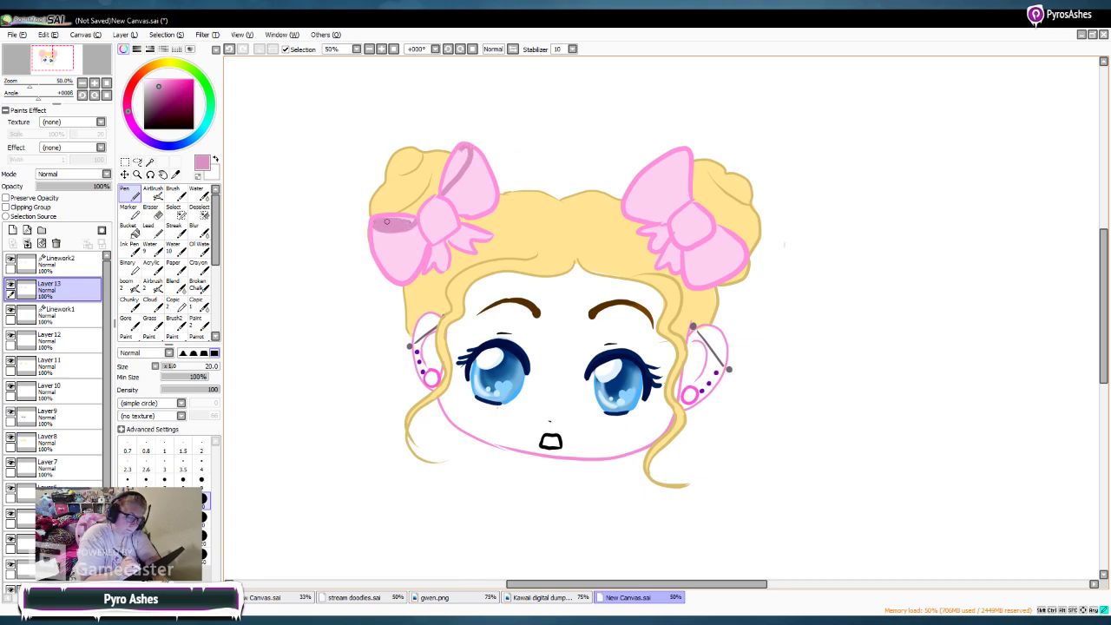
pyautogui.moveTo(451, 186)
pyautogui.mouseDown()
pyautogui.moveTo(456, 156)
pyautogui.moveTo(456, 173)
pyautogui.mouseUp()
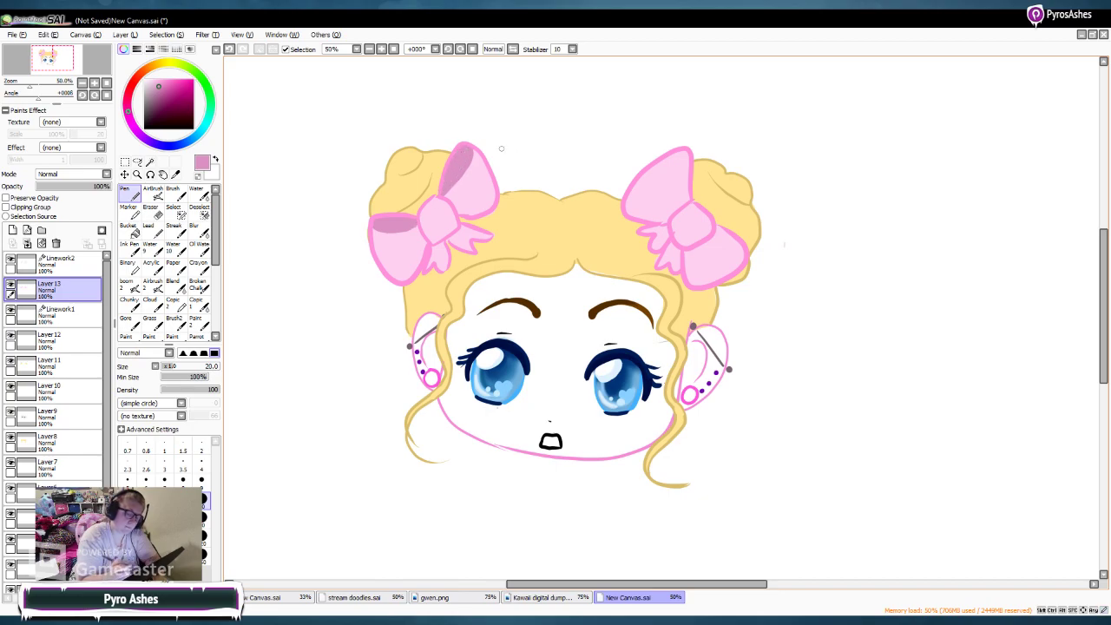
pyautogui.moveTo(687, 153)
pyautogui.mouseDown()
pyautogui.moveTo(677, 182)
pyautogui.moveTo(694, 195)
pyautogui.mouseUp()
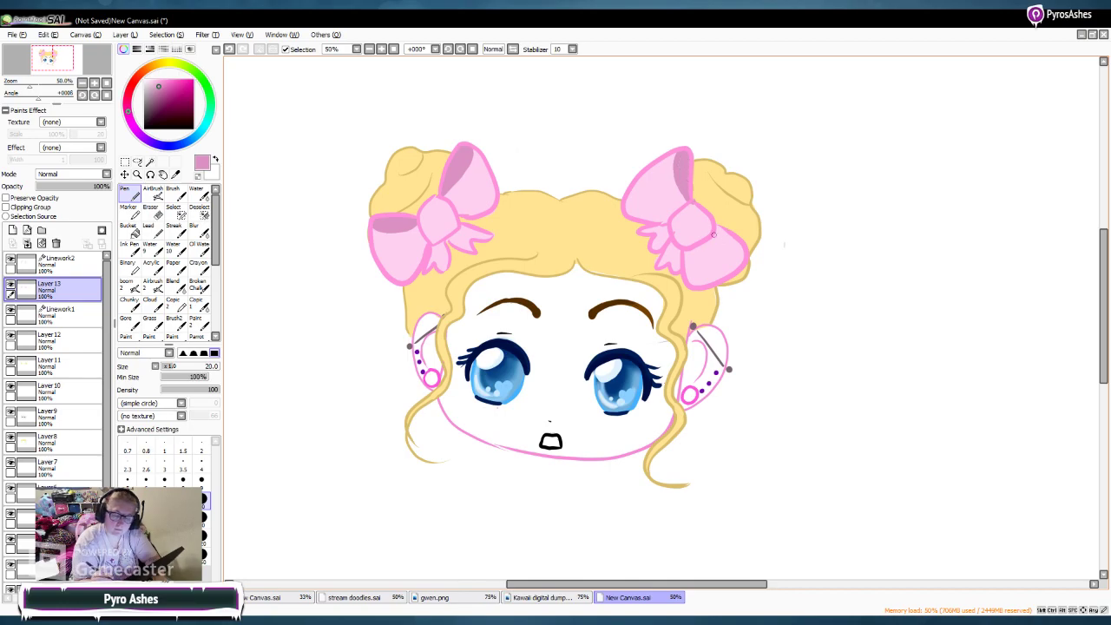
pyautogui.moveTo(744, 250)
pyautogui.mouseDown()
pyautogui.moveTo(715, 227)
pyautogui.moveTo(729, 245)
pyautogui.mouseUp()
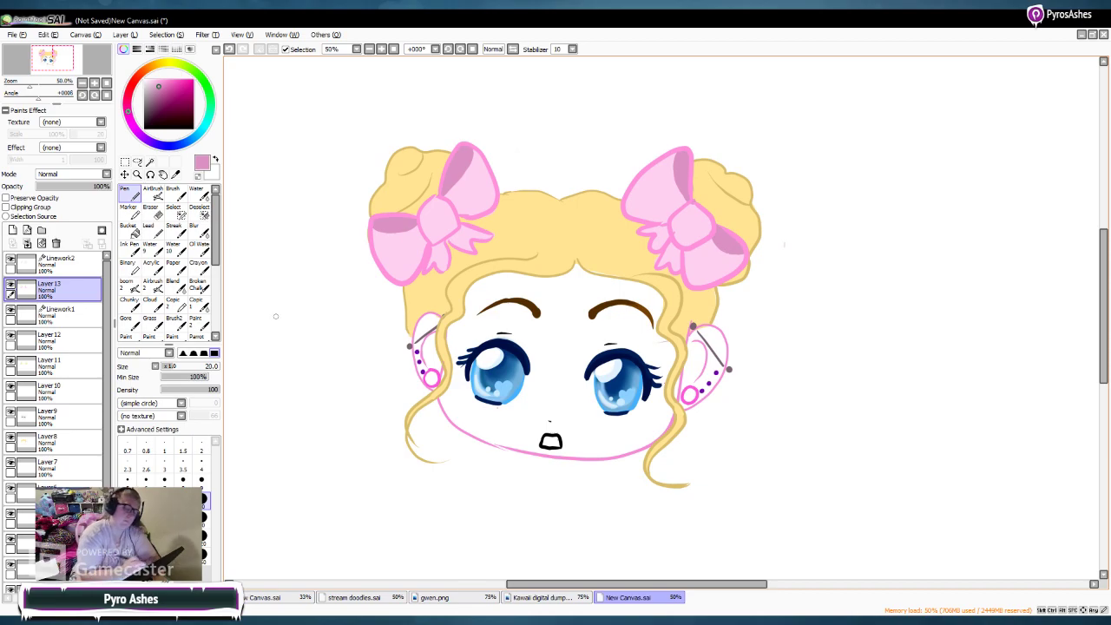
# Step: Draw fold lines radiating from the knots of both bows with a brighter pink Pen at size 9
pyautogui.click(165, 93)
pyautogui.click(168, 80)
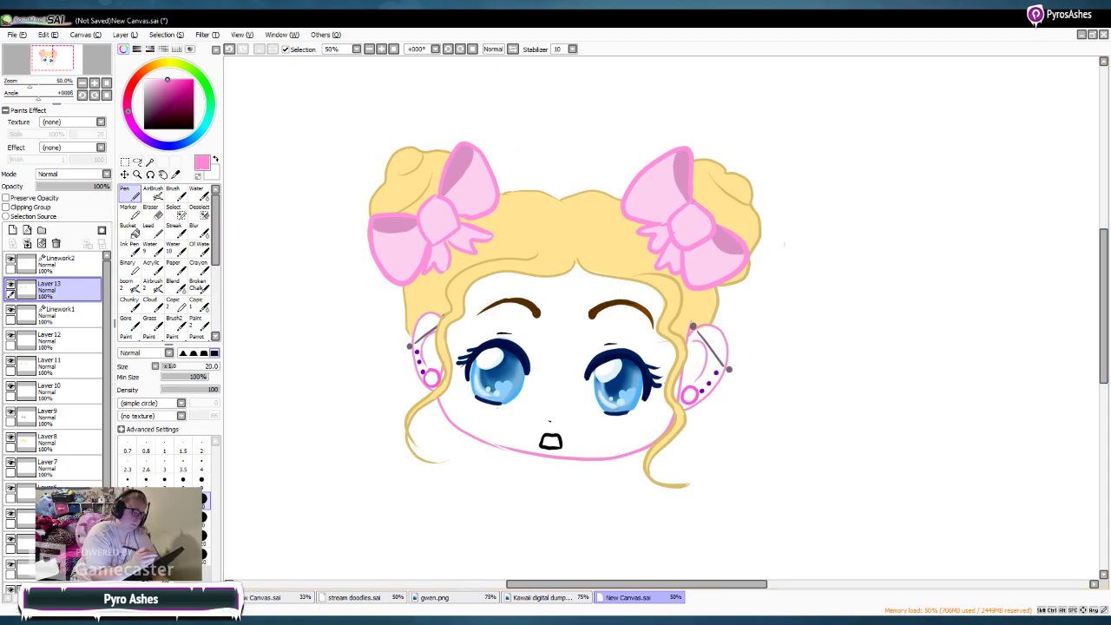
pyautogui.click(202, 479)
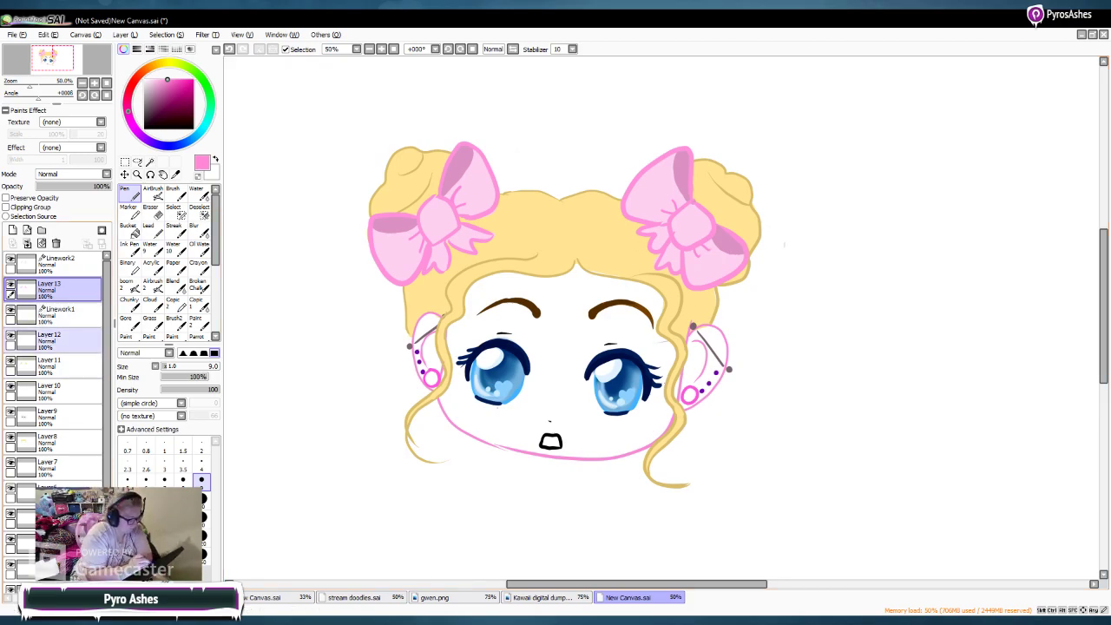
# Step: Make the magenta-pink background layer at the bottom of the layer stack visible
pyautogui.moveTo(106, 417); pyautogui.dragTo(106, 450)
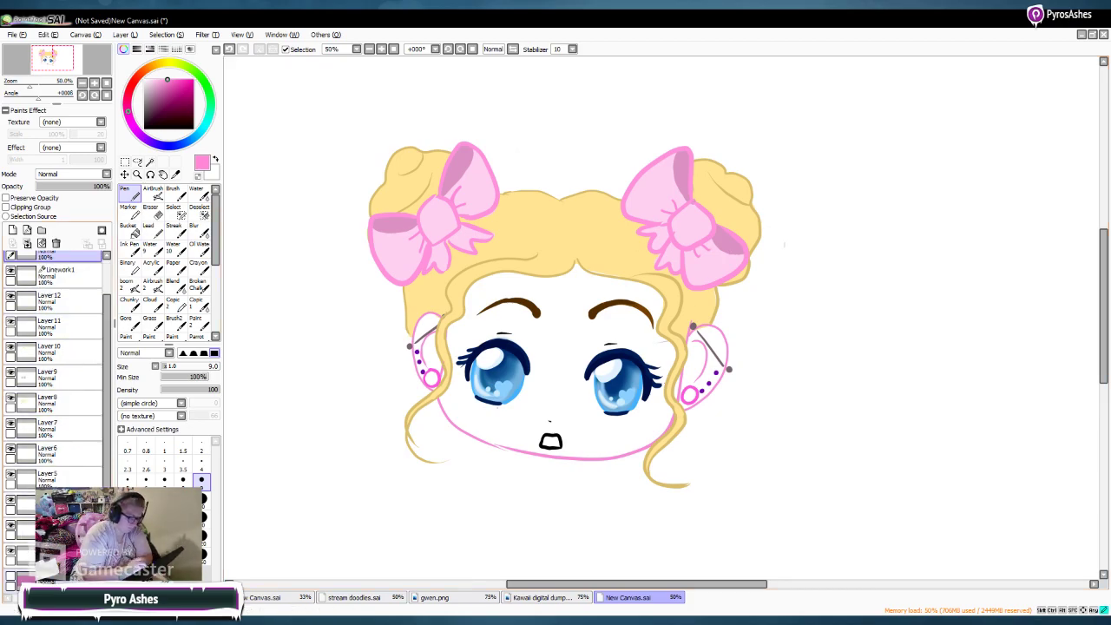
pyautogui.click(52, 580)
pyautogui.click(10, 575)
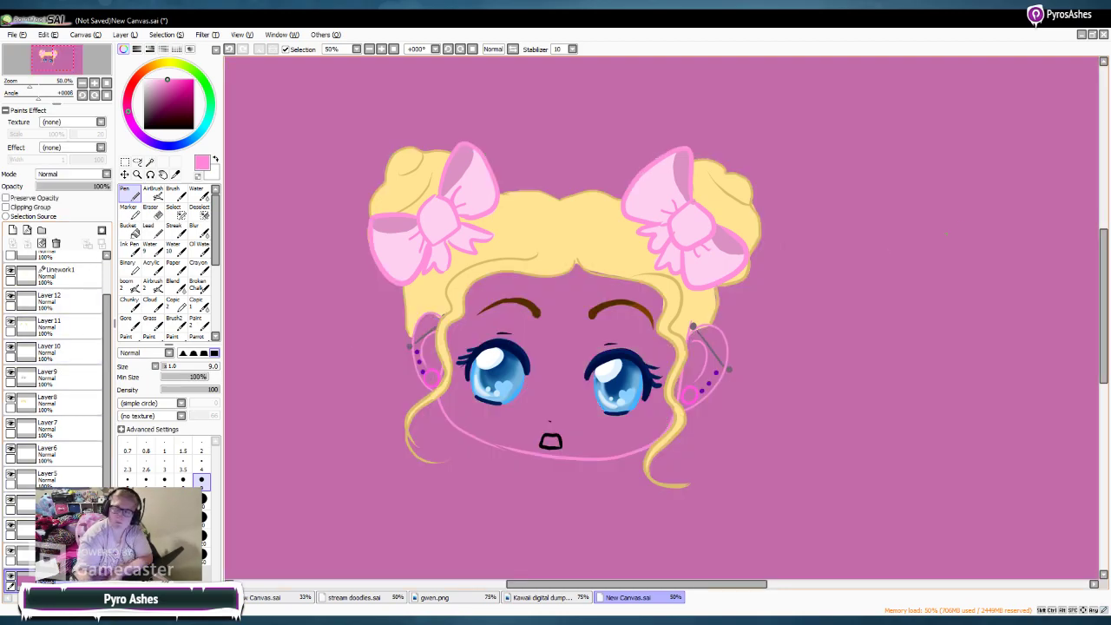
# Step: On Layer7, choose a light peach skin tone and paint the left ear with the Pen
pyautogui.moveTo(106, 317); pyautogui.dragTo(106, 280)
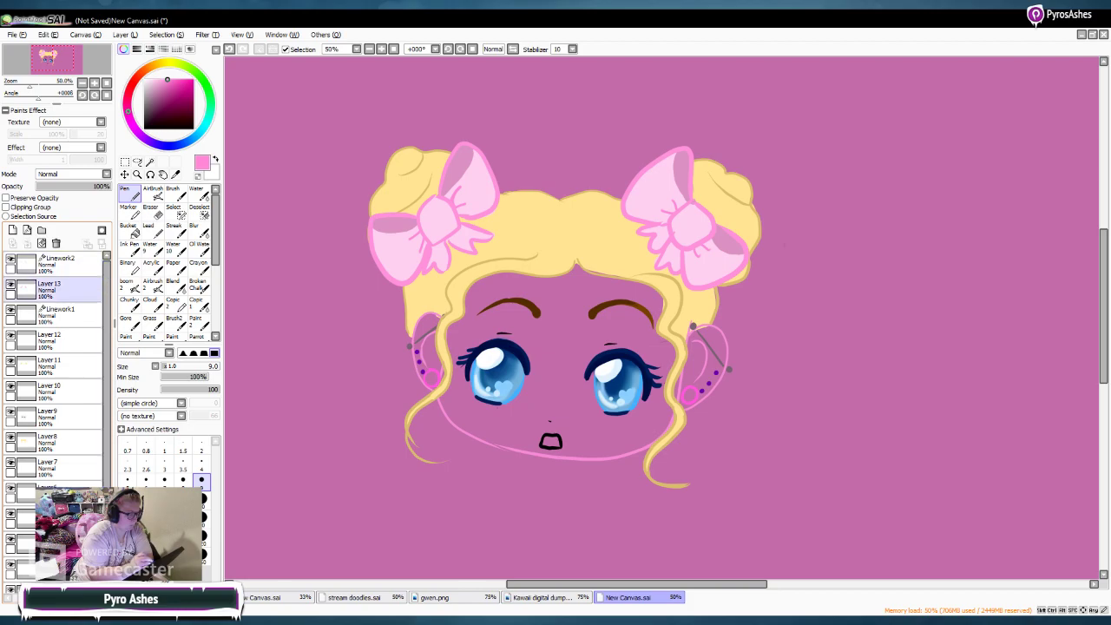
pyautogui.click(61, 468)
pyautogui.click(153, 65)
pyautogui.click(154, 84)
pyautogui.click(147, 68)
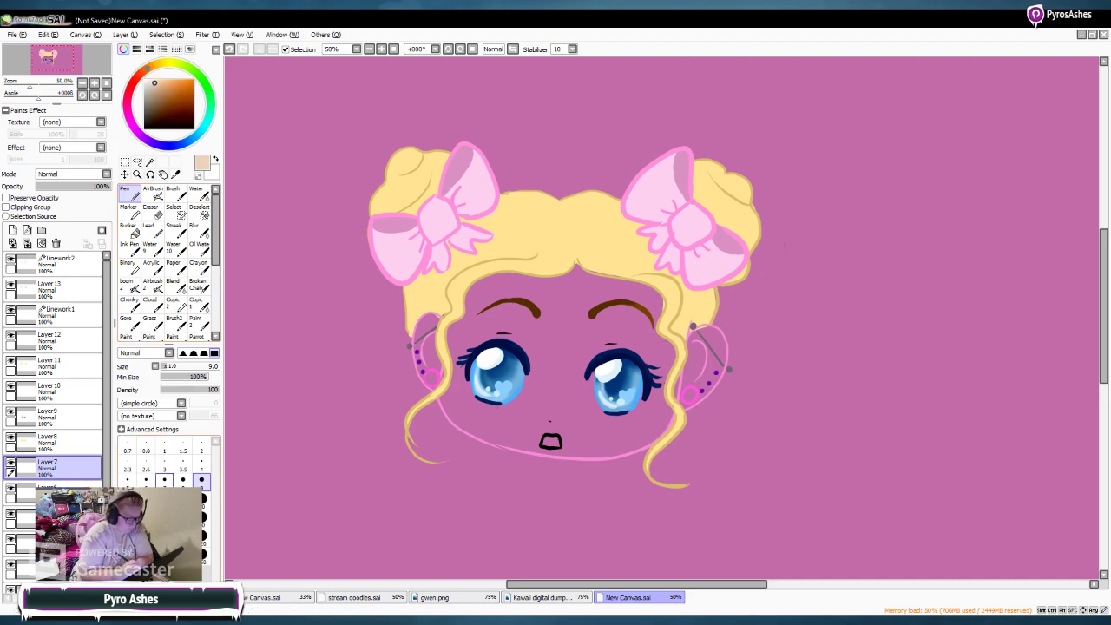
pyautogui.click(203, 537)
pyautogui.moveTo(438, 323); pyautogui.dragTo(440, 371)
# Step: Erase the peach inside the left ear's round earring with the Eraser at size 20
pyautogui.click(150, 208)
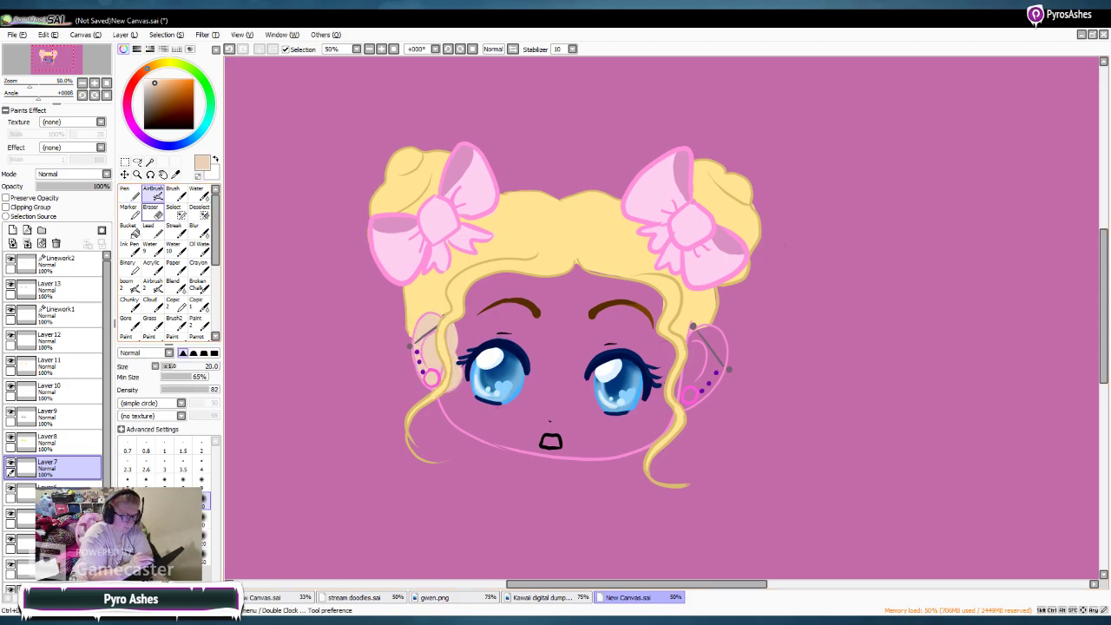
pyautogui.click(203, 500)
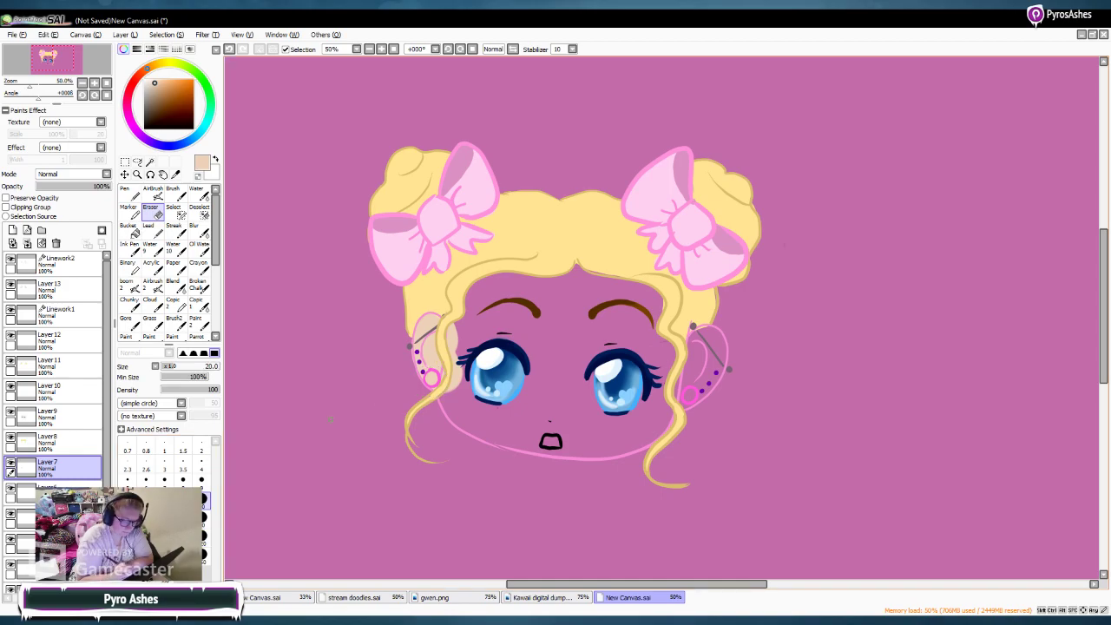
pyautogui.click(431, 376)
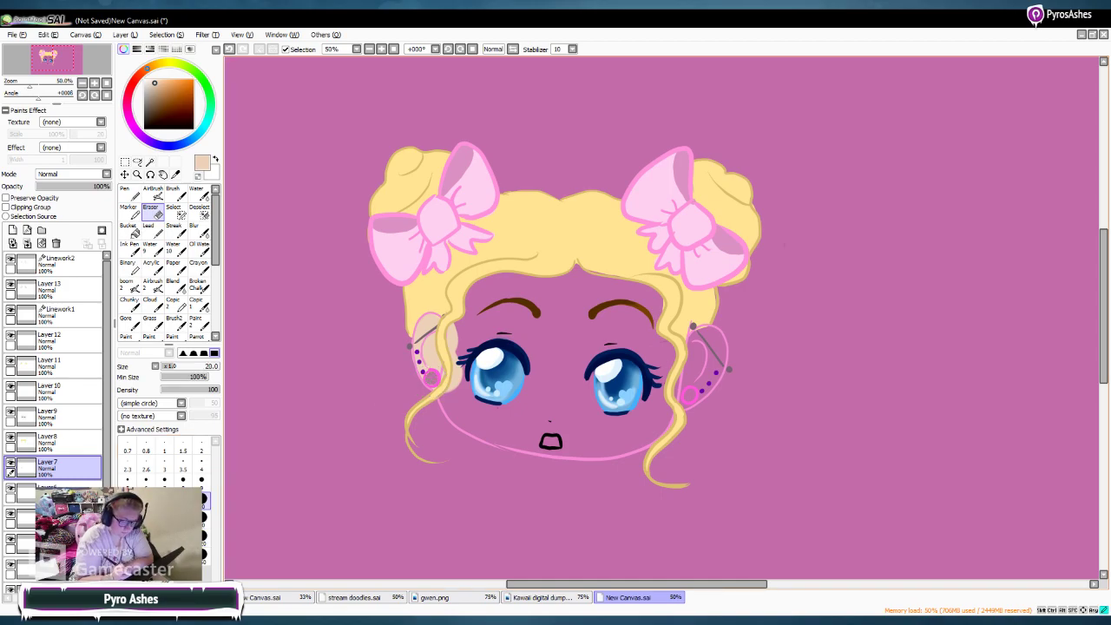
# Step: Paint the whole face and the right ear peach with the Pen at size 120
pyautogui.click(127, 191)
pyautogui.moveTo(490, 306)
pyautogui.mouseDown()
pyautogui.moveTo(615, 270)
pyautogui.moveTo(637, 287)
pyautogui.moveTo(593, 311)
pyautogui.moveTo(626, 332)
pyautogui.moveTo(677, 321)
pyautogui.moveTo(670, 379)
pyautogui.moveTo(710, 346)
pyautogui.moveTo(695, 382)
pyautogui.moveTo(657, 404)
pyautogui.moveTo(621, 378)
pyautogui.moveTo(624, 345)
pyautogui.moveTo(591, 334)
pyautogui.moveTo(522, 360)
pyautogui.moveTo(526, 315)
pyautogui.moveTo(462, 329)
pyautogui.moveTo(462, 409)
pyautogui.moveTo(452, 390)
pyautogui.moveTo(471, 418)
pyautogui.moveTo(593, 427)
pyautogui.moveTo(487, 397)
pyautogui.moveTo(495, 410)
pyautogui.moveTo(562, 415)
pyautogui.moveTo(542, 395)
pyautogui.moveTo(626, 420)
pyautogui.moveTo(602, 437)
pyautogui.moveTo(674, 403)
pyautogui.moveTo(639, 425)
pyautogui.moveTo(526, 431)
pyautogui.mouseUp()
pyautogui.moveTo(653, 420); pyautogui.dragTo(587, 442)
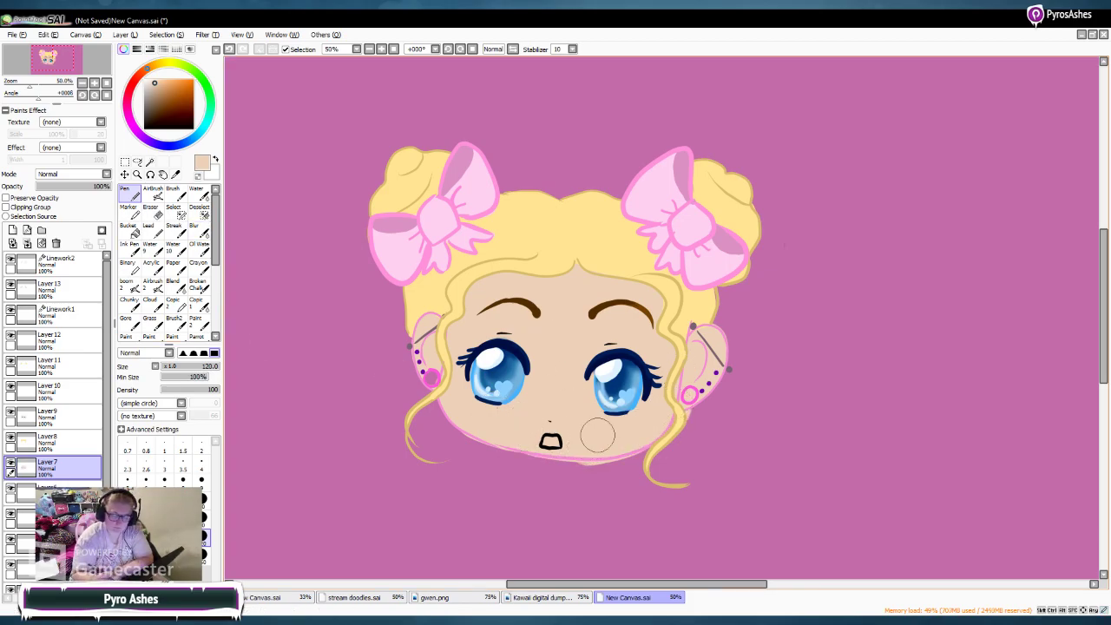
# Step: Erase the peach outside the chin line and inside the right ear's round earring, and touch up the skin edge with the Pen at size 20
pyautogui.click(151, 211)
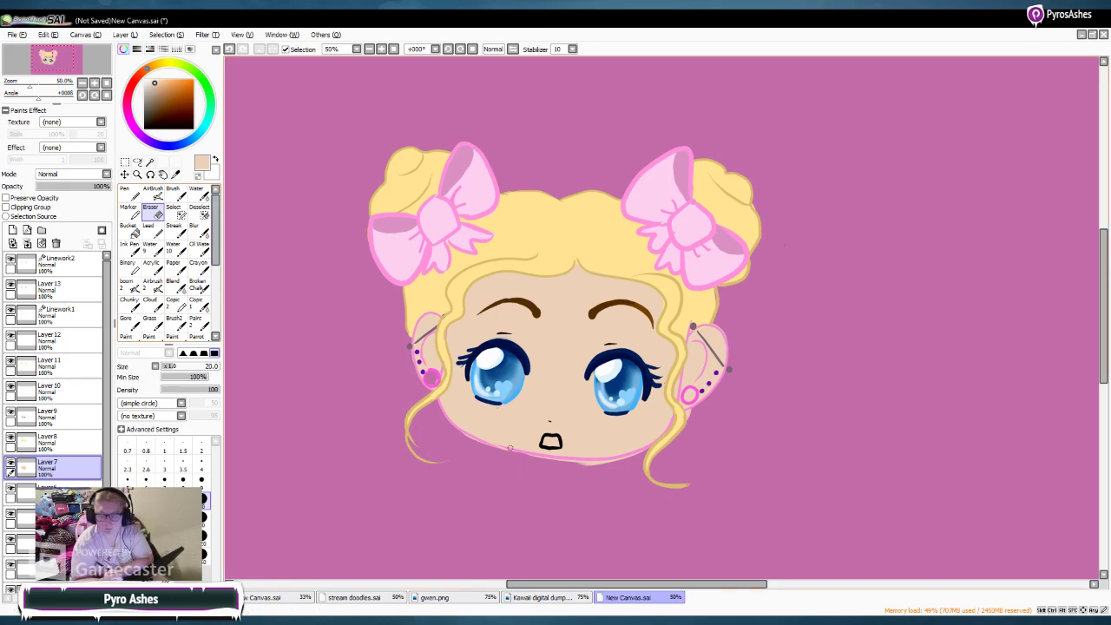
pyautogui.moveTo(532, 461)
pyautogui.mouseDown()
pyautogui.moveTo(655, 445)
pyautogui.moveTo(530, 458)
pyautogui.mouseUp()
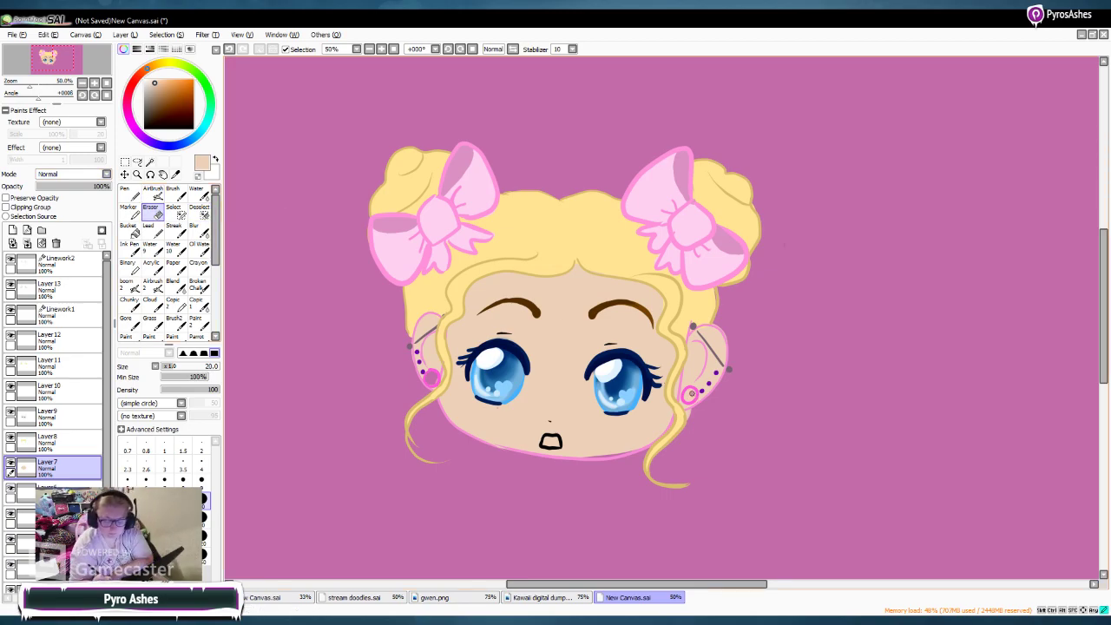
pyautogui.moveTo(694, 405); pyautogui.dragTo(687, 415)
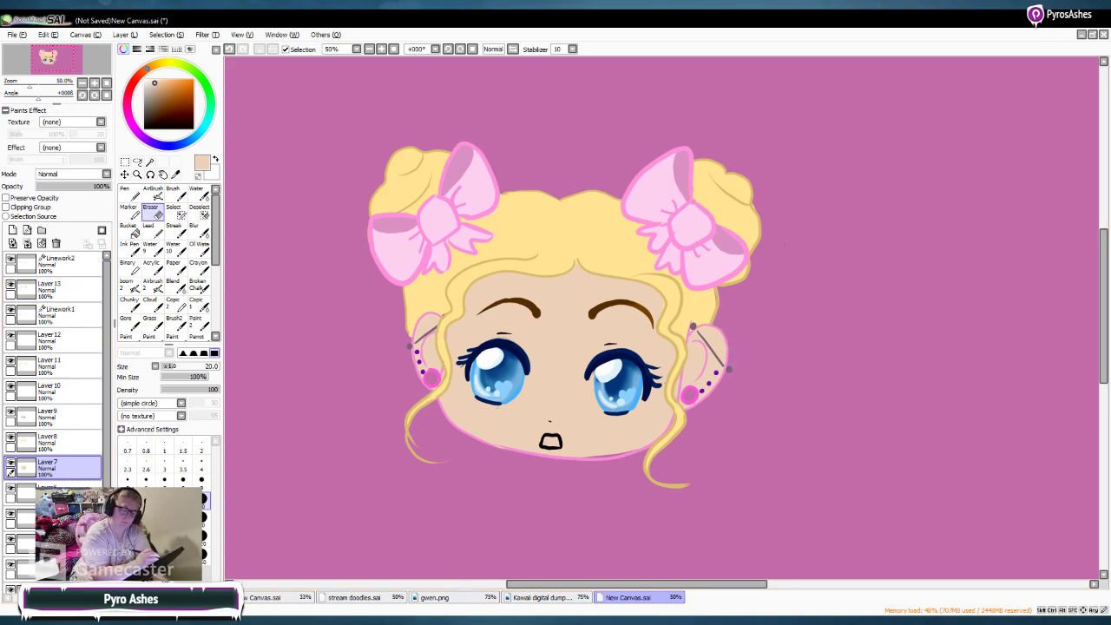
pyautogui.click(129, 194)
pyautogui.click(205, 500)
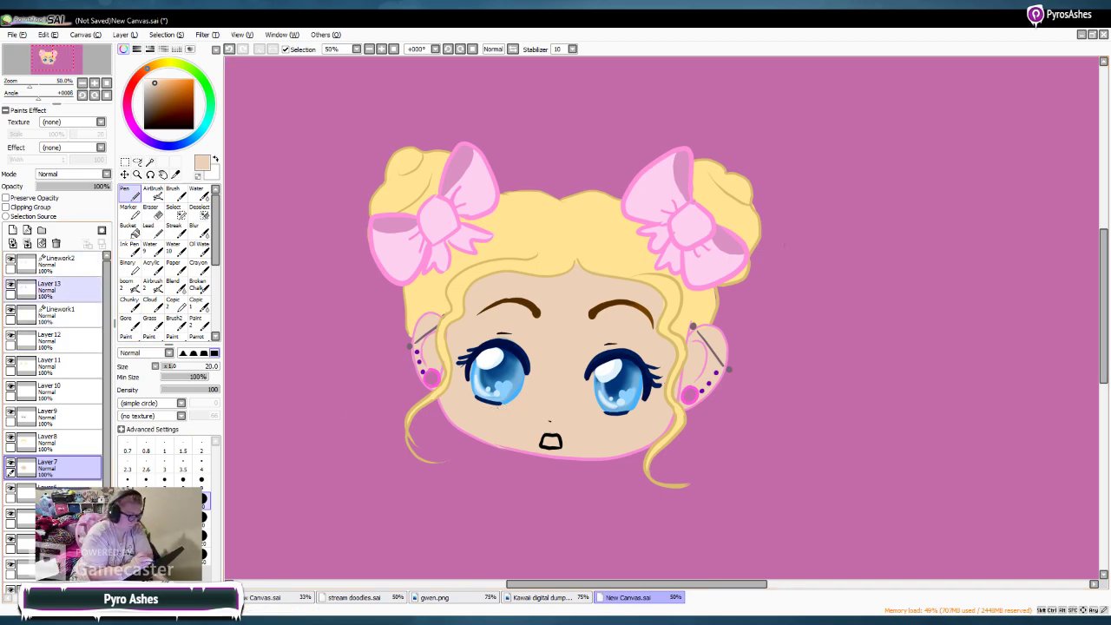
# Step: On Layer9, fill the mouth's interior with pale pink and shade it with deeper pink using the Pen at size 9
pyautogui.click(48, 417)
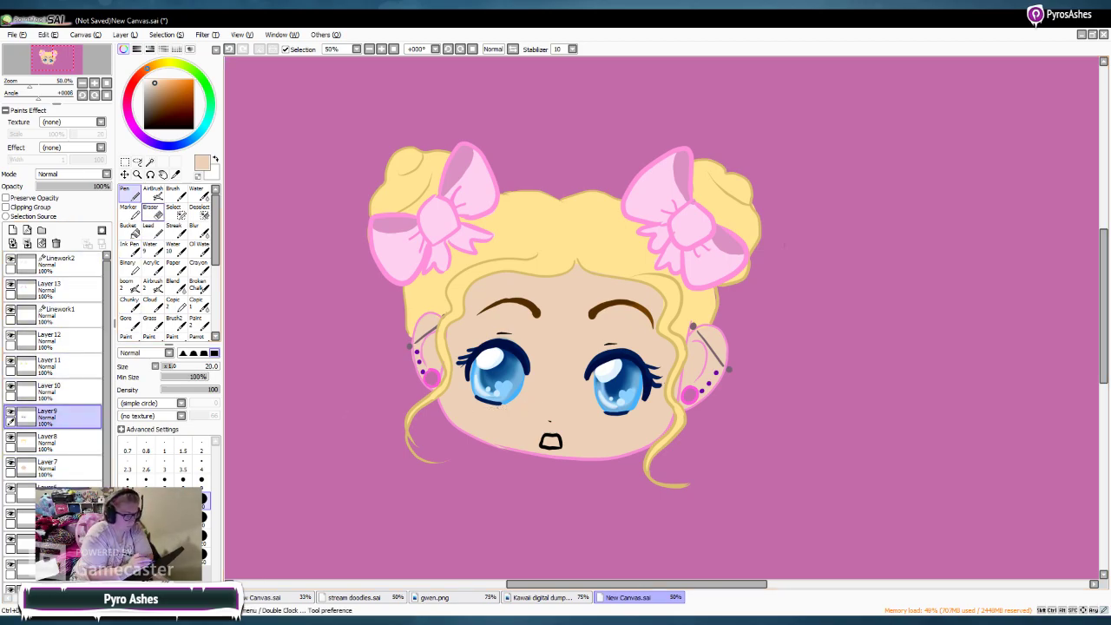
pyautogui.click(152, 209)
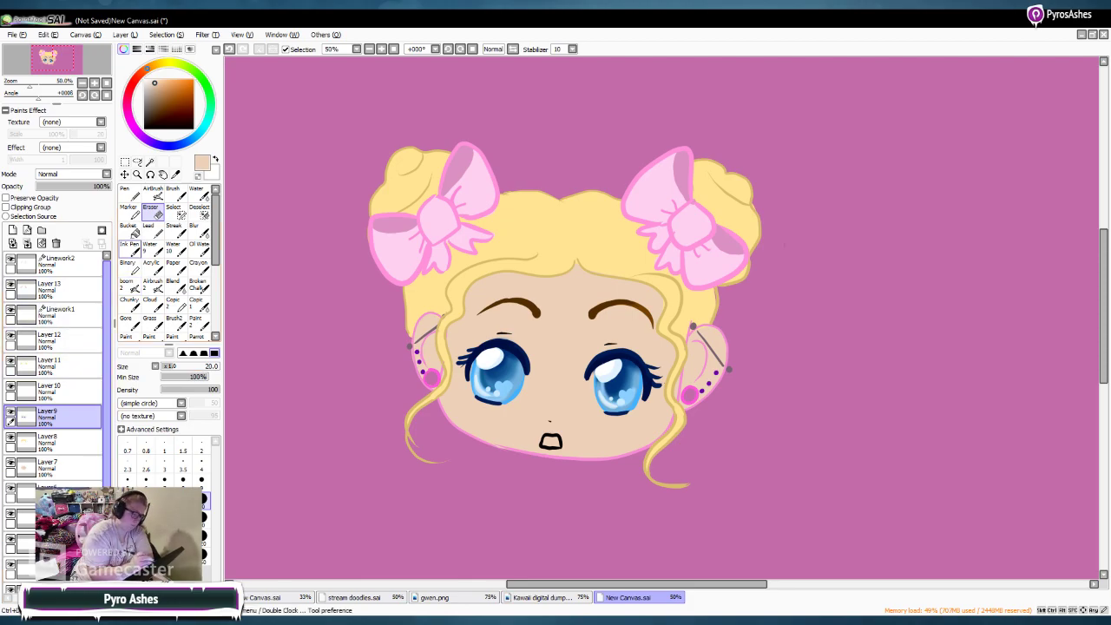
pyautogui.click(128, 104)
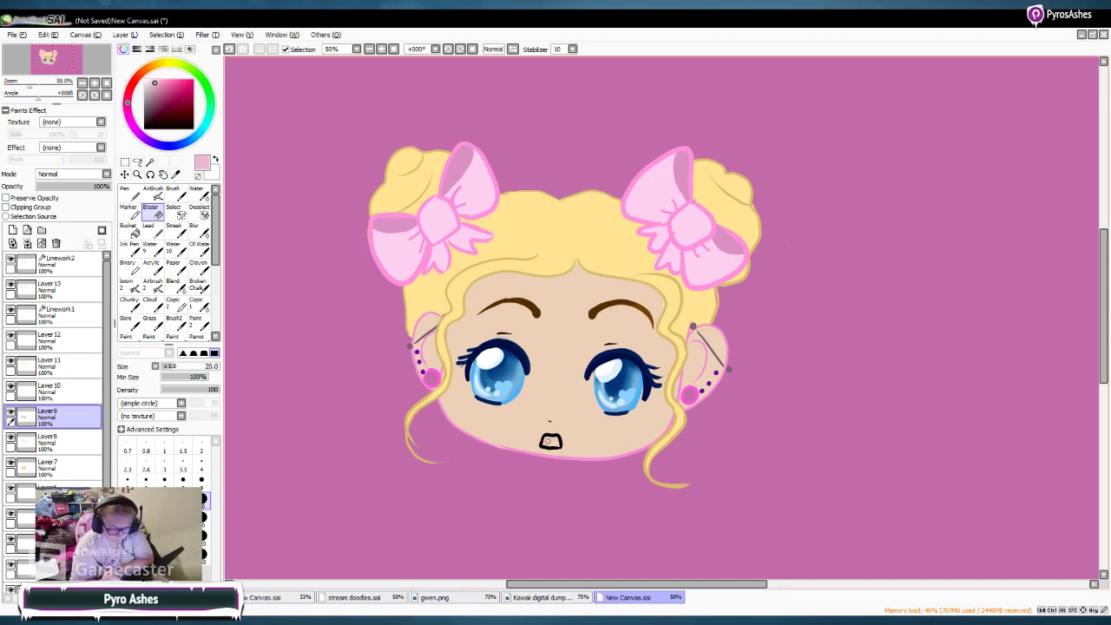
pyautogui.click(129, 192)
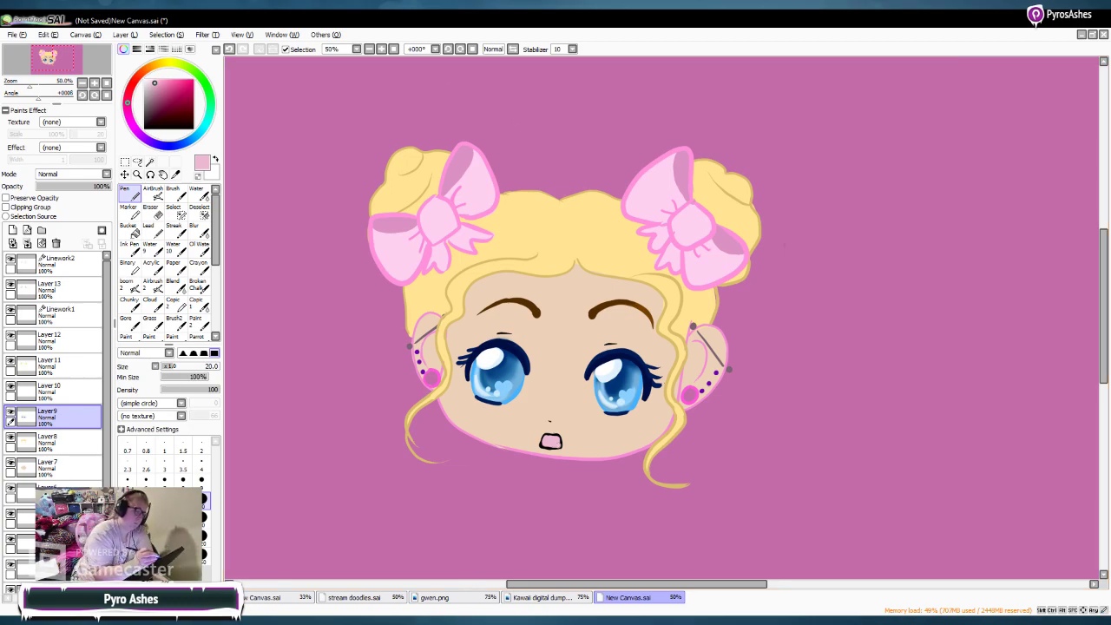
pyautogui.click(169, 90)
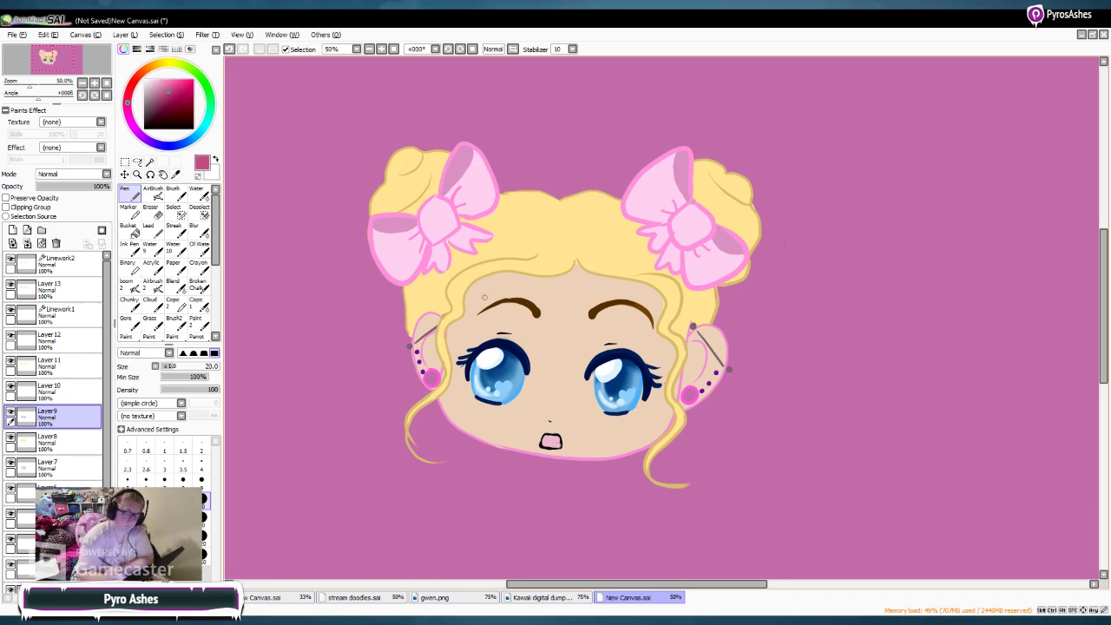
pyautogui.click(202, 479)
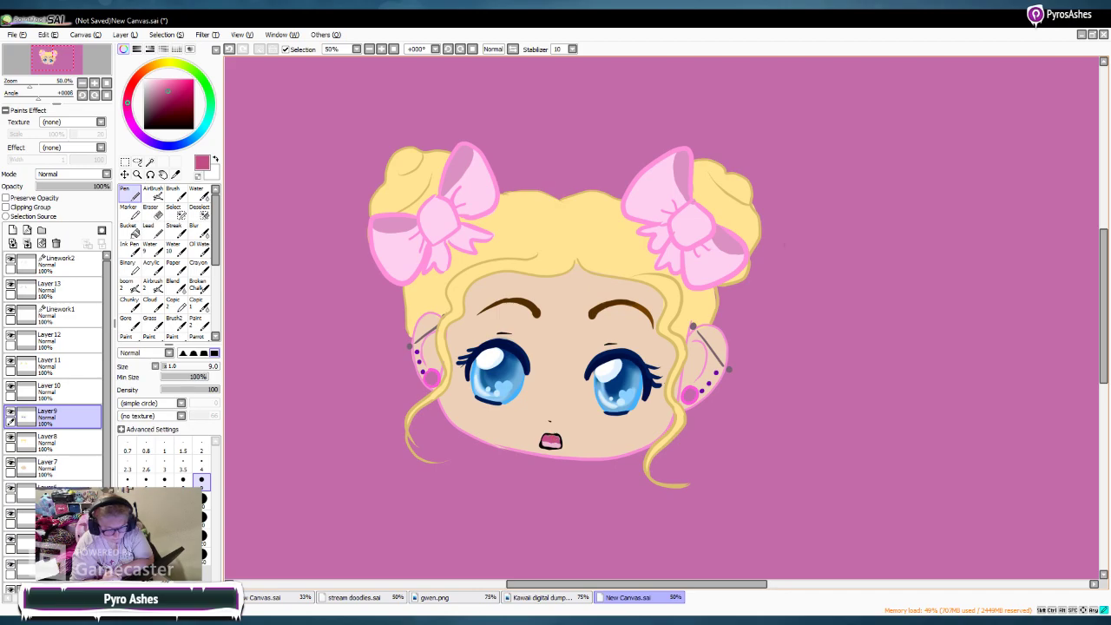
# Step: On Layer9, paint white teeth in the mouth and add pink blush under both eyes with the AirBrush at size 120
pyautogui.click(144, 79)
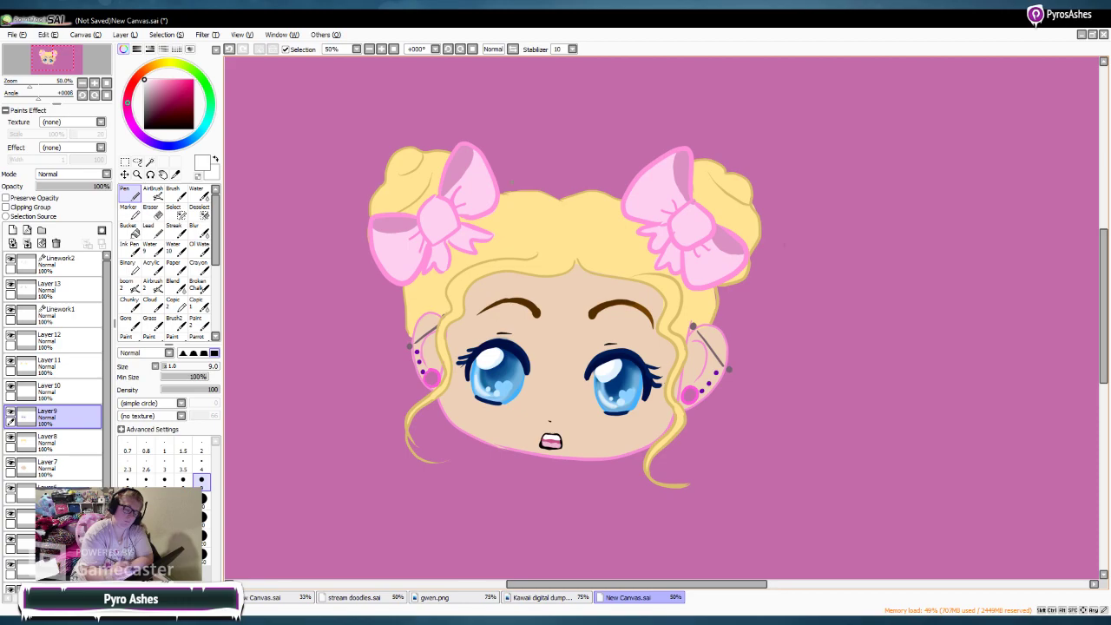
pyautogui.press('pageup')
pyautogui.rightClick(494, 376)
pyautogui.click(154, 194)
pyautogui.click(203, 519)
pyautogui.click(204, 538)
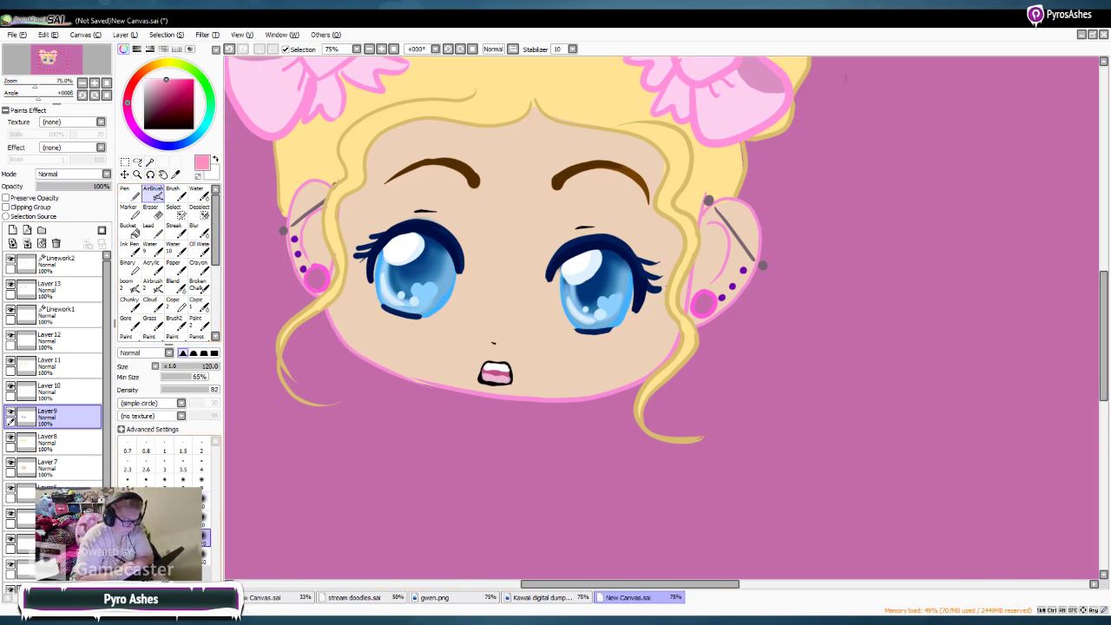
pyautogui.moveTo(364, 316); pyautogui.dragTo(393, 321)
pyautogui.moveTo(604, 349); pyautogui.dragTo(665, 337)
pyautogui.moveTo(358, 316); pyautogui.dragTo(396, 318)
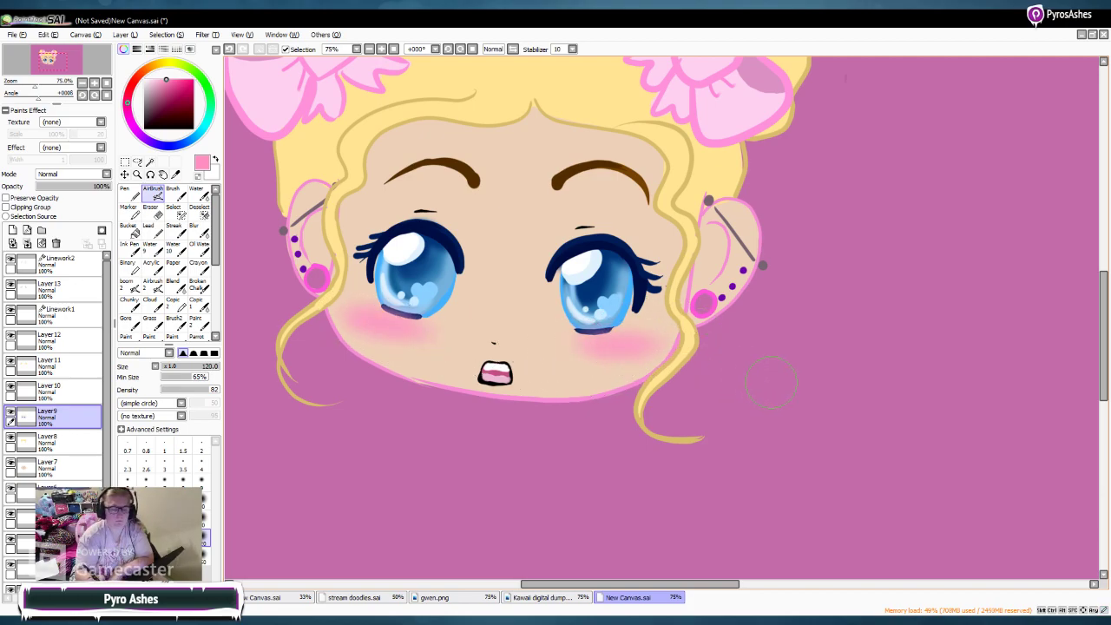
pyautogui.moveTo(596, 345); pyautogui.dragTo(618, 344)
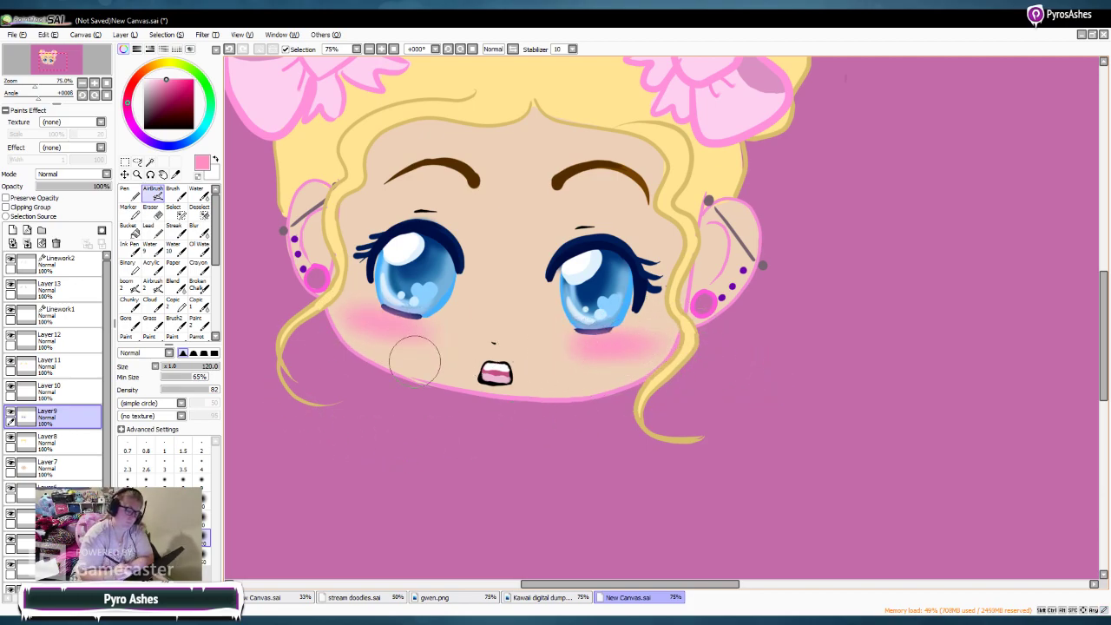
# Step: On Linework2, draw two short neck lines below the chin in the chin outline's pink at size 20, and erase their uneven lower ends
pyautogui.moveTo(1103, 304)
pyautogui.mouseDown()
pyautogui.moveTo(1103, 263)
pyautogui.moveTo(1104, 317)
pyautogui.mouseUp()
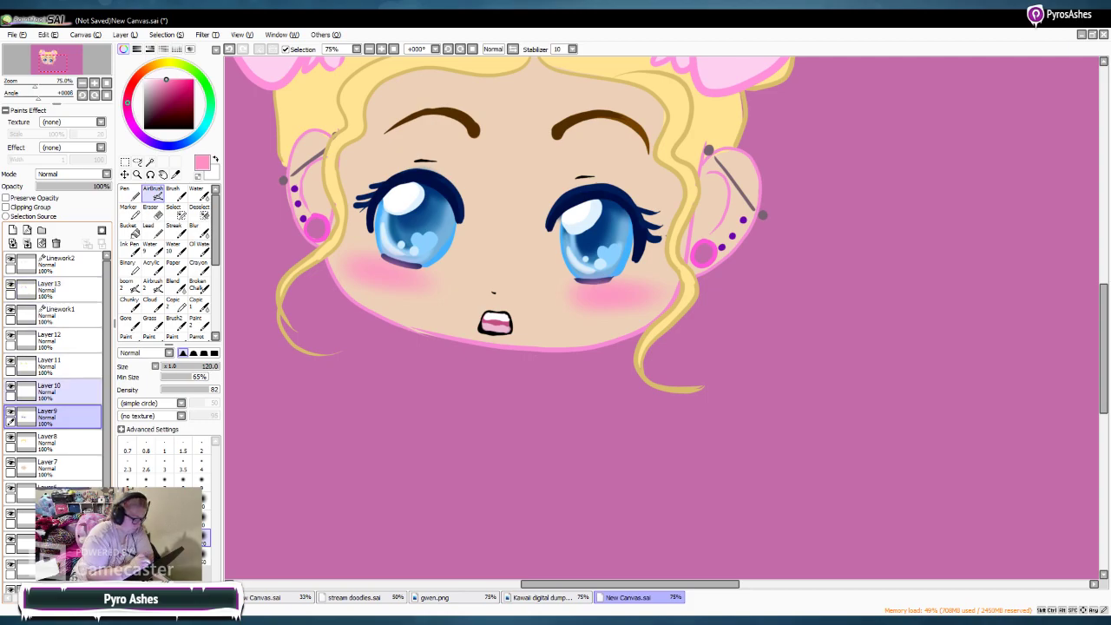
pyautogui.click(61, 263)
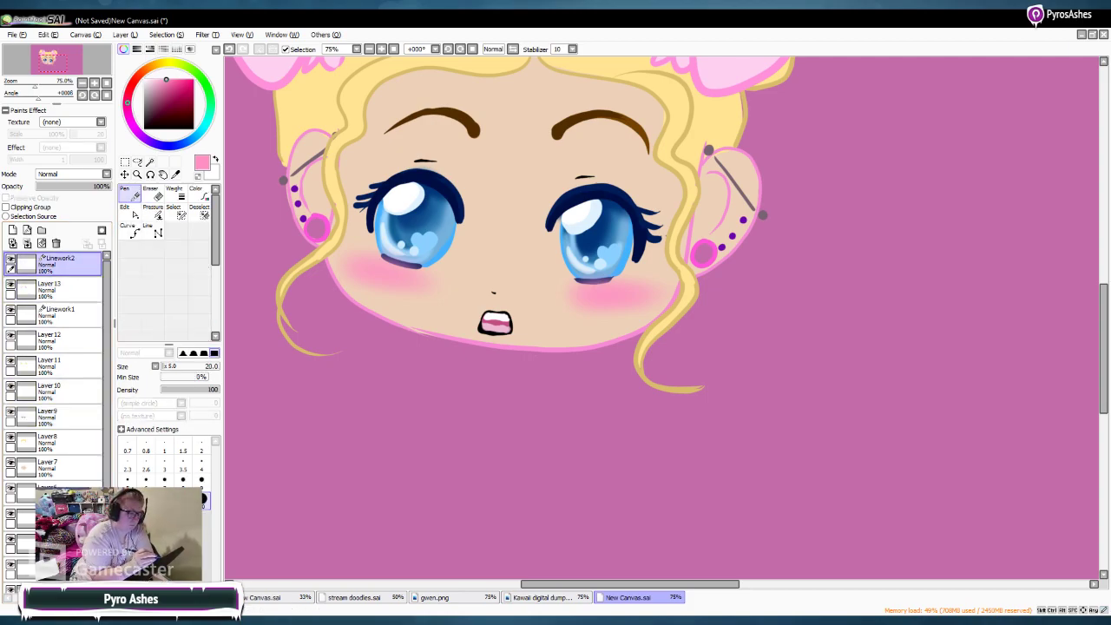
pyautogui.click(176, 175)
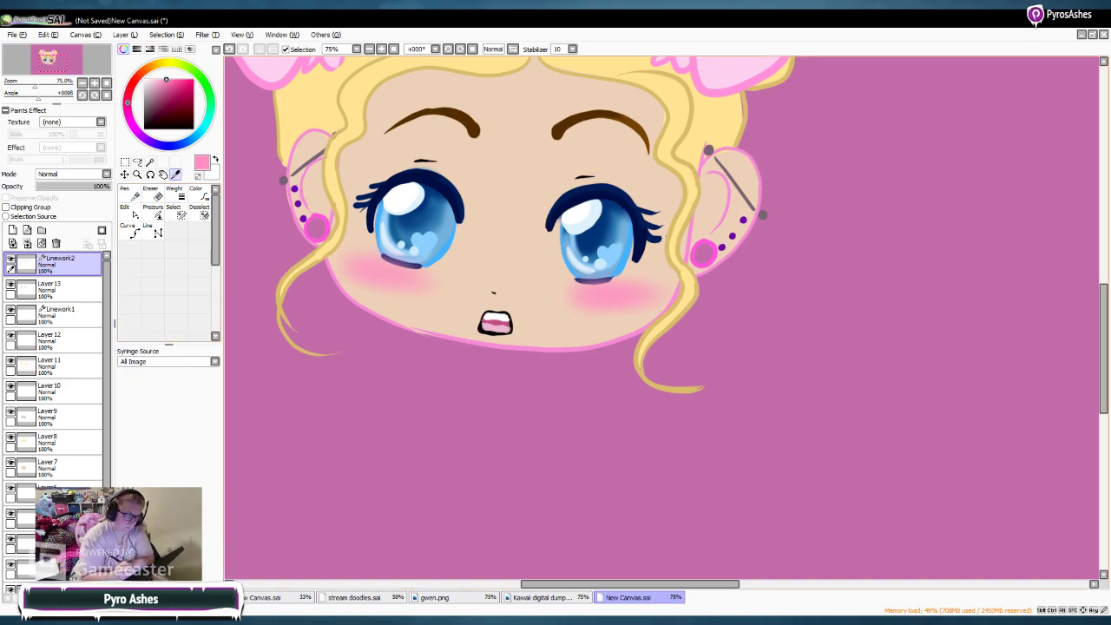
pyautogui.click(417, 330)
pyautogui.click(130, 193)
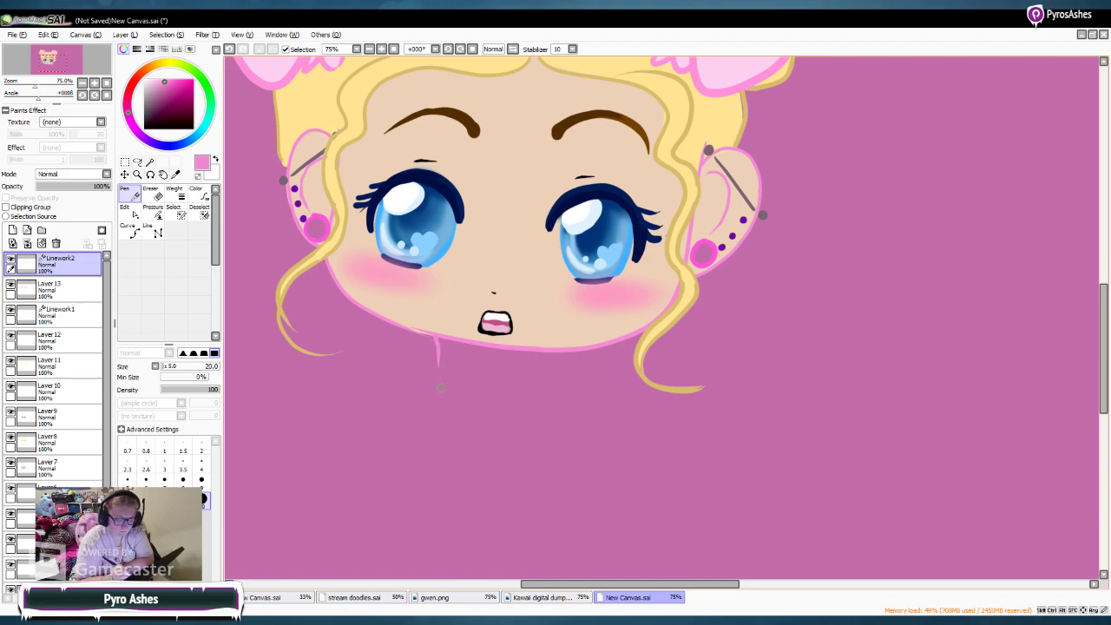
pyautogui.moveTo(538, 350); pyautogui.dragTo(544, 403)
pyautogui.moveTo(441, 361); pyautogui.dragTo(435, 378)
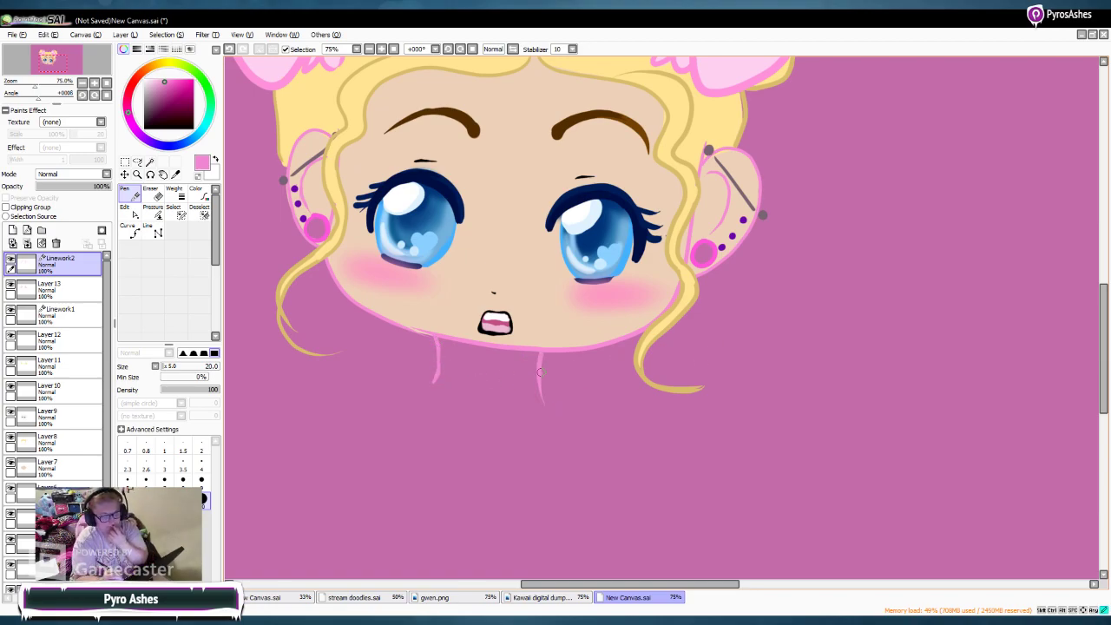
pyautogui.press('e')
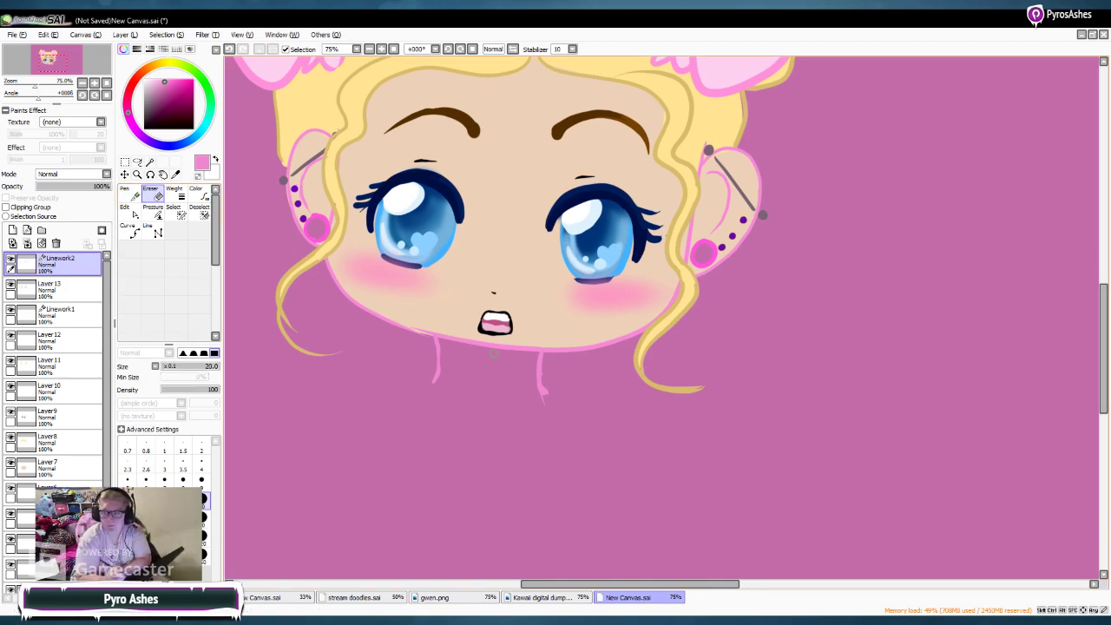
pyautogui.moveTo(545, 397); pyautogui.dragTo(534, 392)
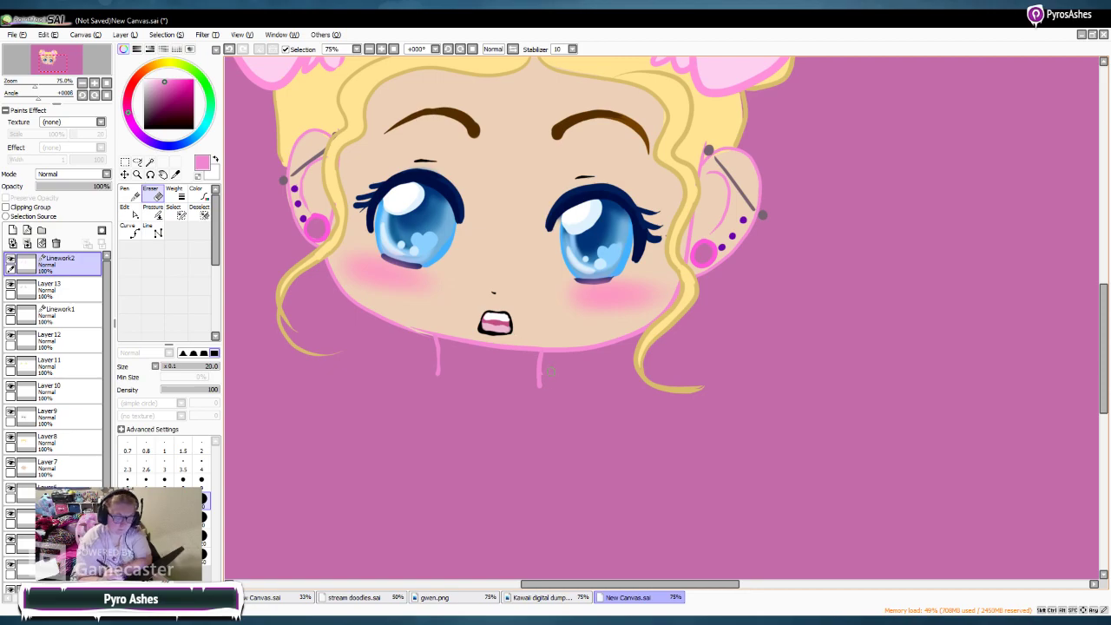
# Step: Draw the shoulder curves and a pointed sailor collar meeting in a small round knot with the Pen at size 20
pyautogui.click(369, 49)
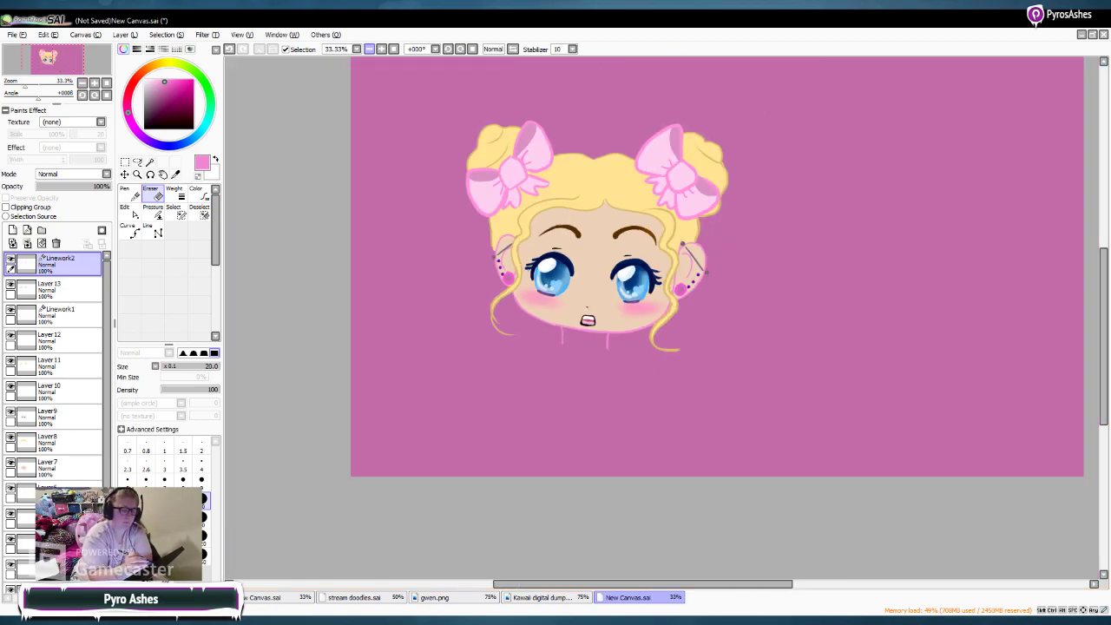
pyautogui.scroll(2, 340, 418)
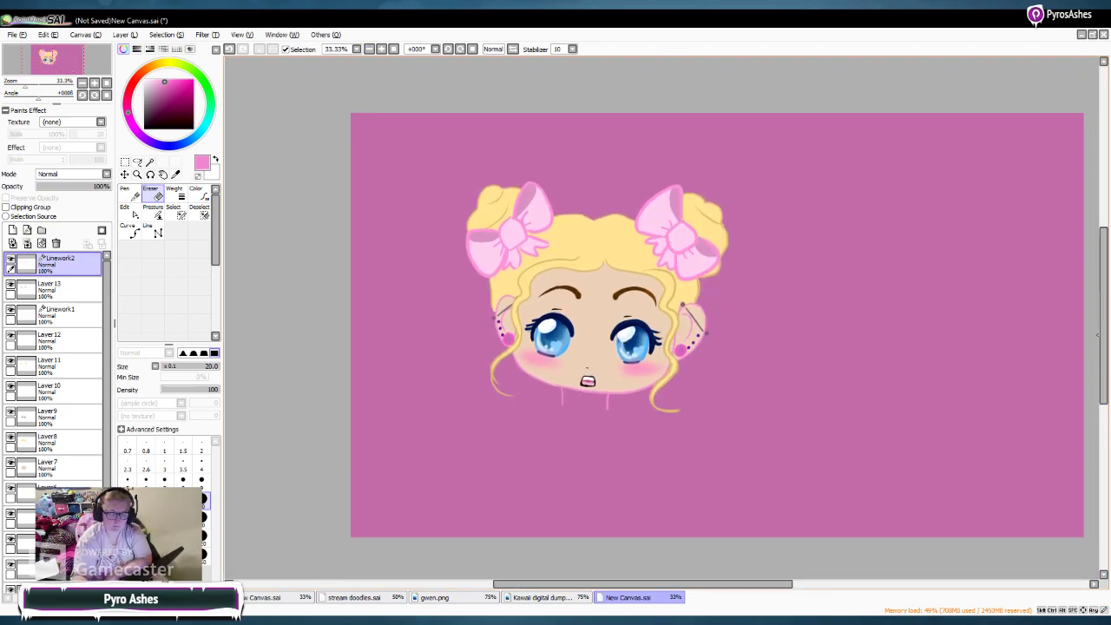
pyautogui.moveTo(643, 584); pyautogui.dragTo(685, 584)
pyautogui.press('n')
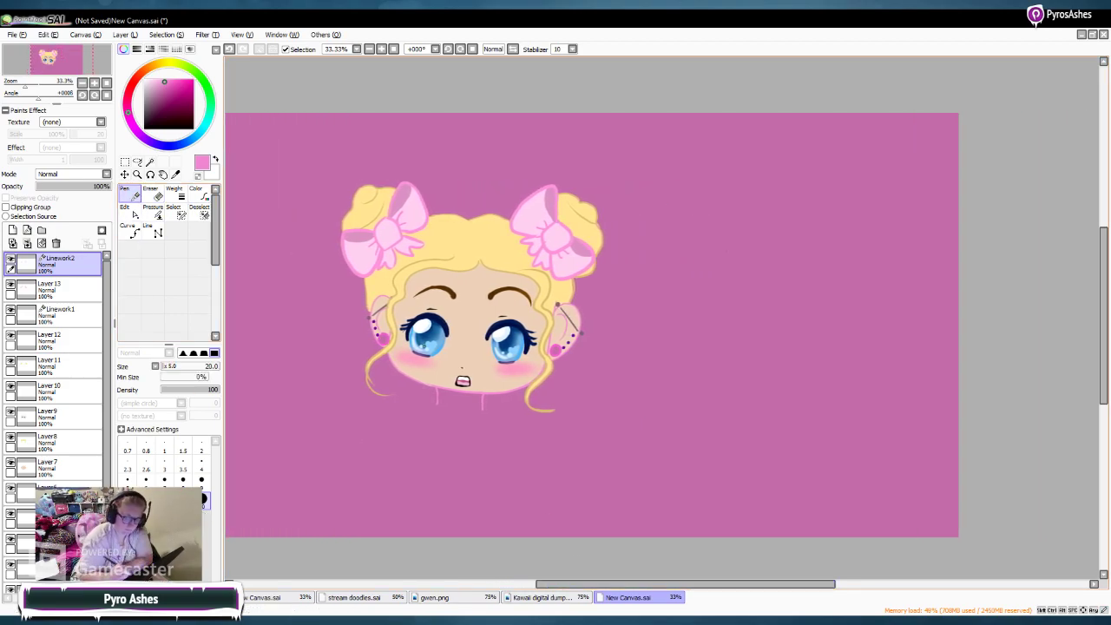
pyautogui.moveTo(435, 402); pyautogui.dragTo(402, 406)
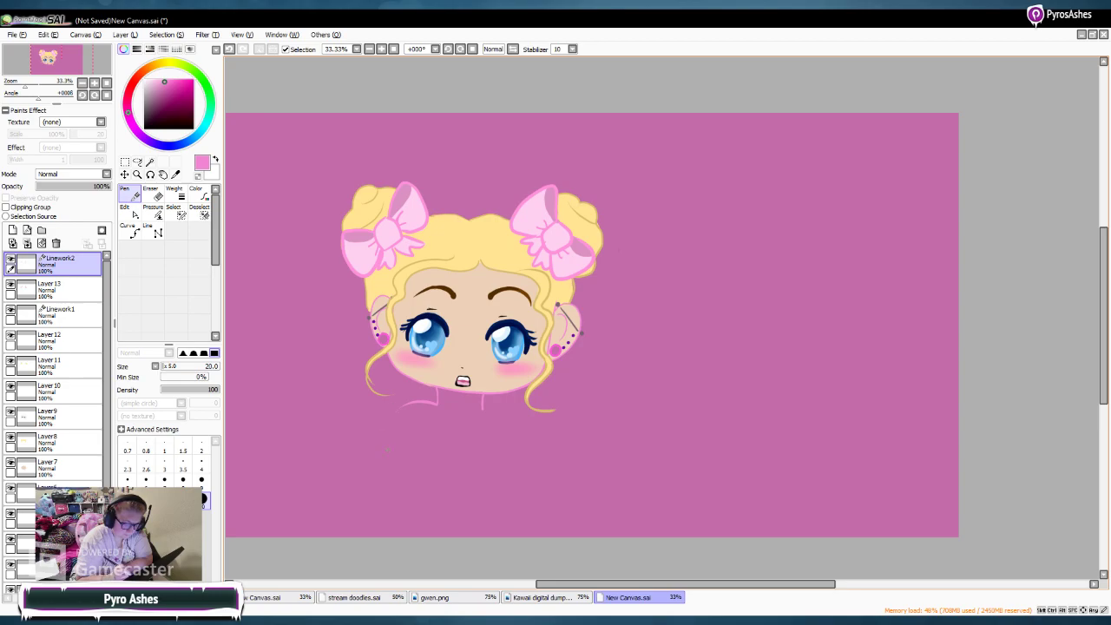
pyautogui.moveTo(482, 404); pyautogui.dragTo(510, 411)
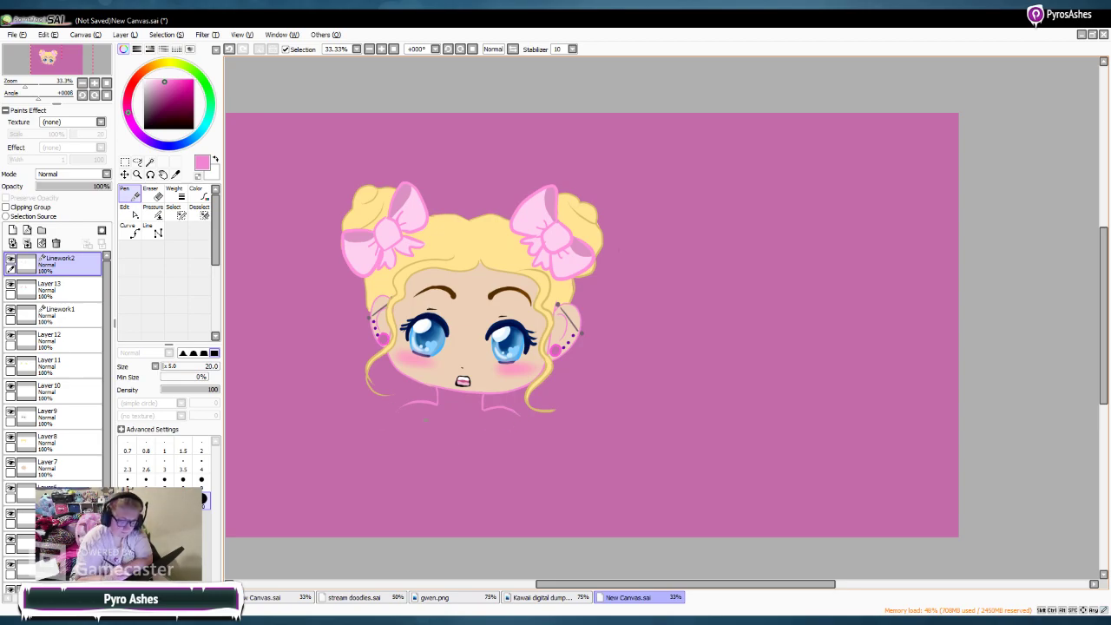
pyautogui.moveTo(413, 422)
pyautogui.mouseDown()
pyautogui.moveTo(471, 462)
pyautogui.moveTo(460, 451)
pyautogui.moveTo(485, 409)
pyautogui.moveTo(519, 414)
pyautogui.moveTo(477, 450)
pyautogui.mouseUp()
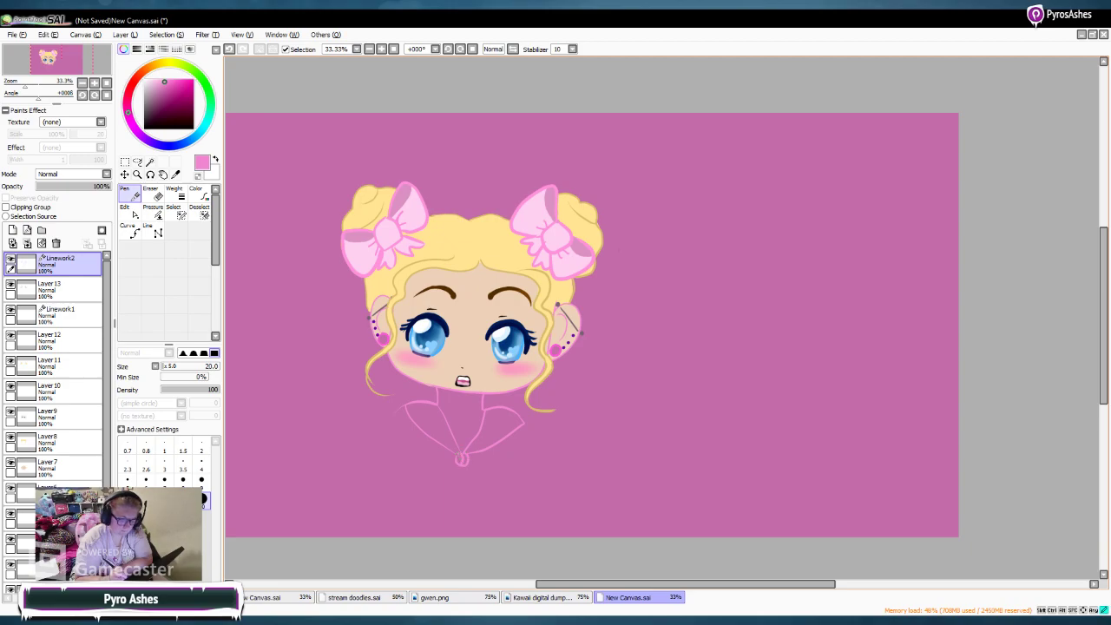
# Step: Erase the small knot where the collar flaps meet and redraw it as a larger round knot
pyautogui.click(381, 49)
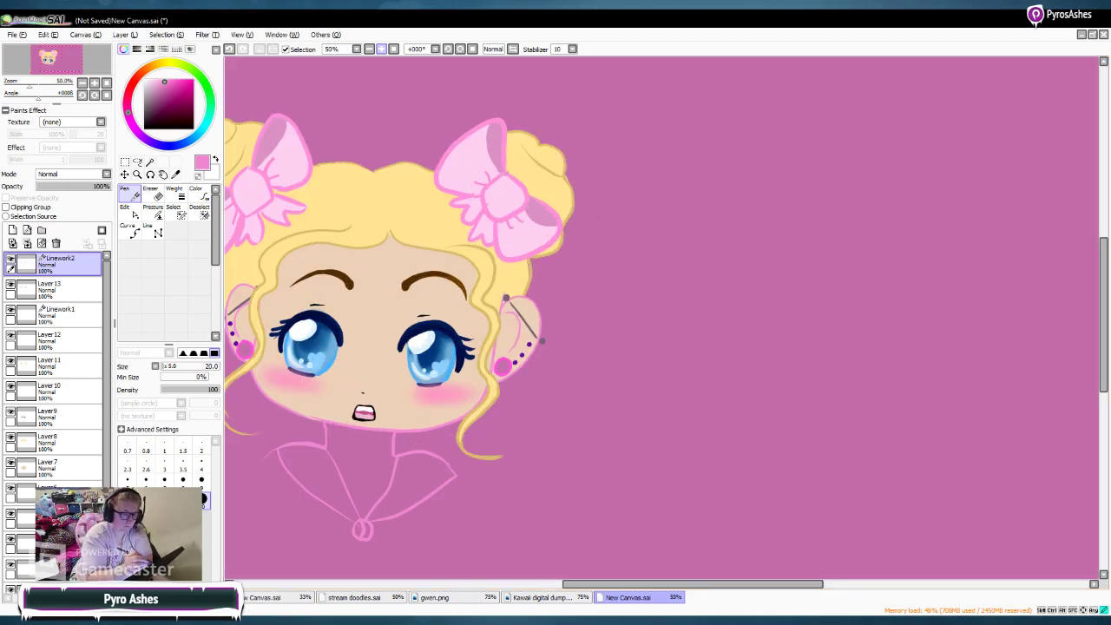
pyautogui.click(381, 49)
pyautogui.moveTo(700, 584); pyautogui.dragTo(618, 584)
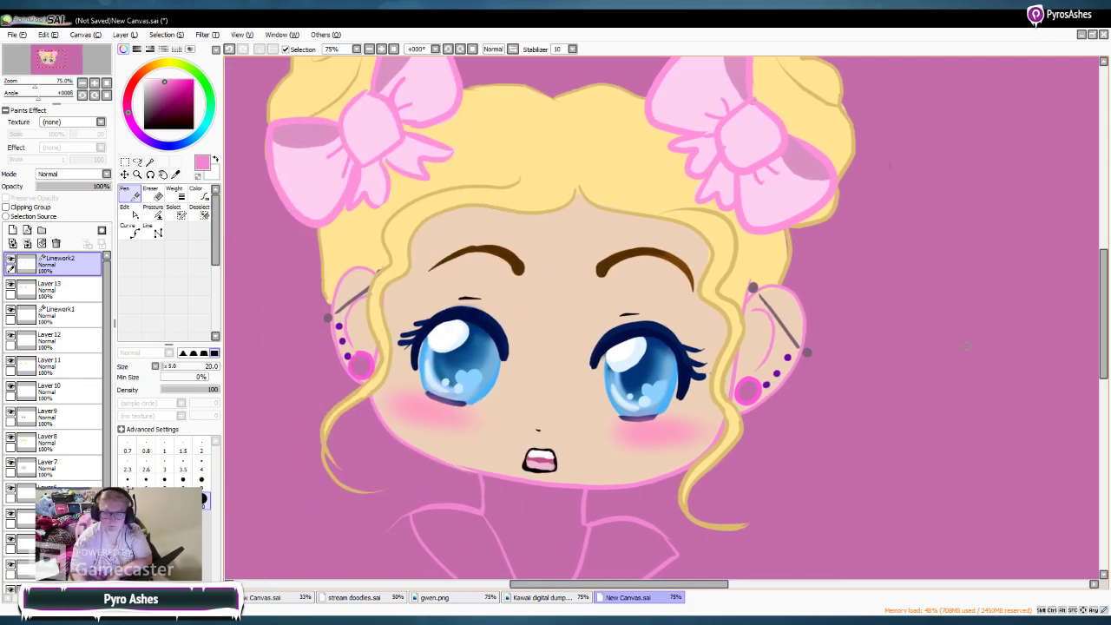
pyautogui.moveTo(1103, 314); pyautogui.dragTo(1103, 365)
pyautogui.press('e')
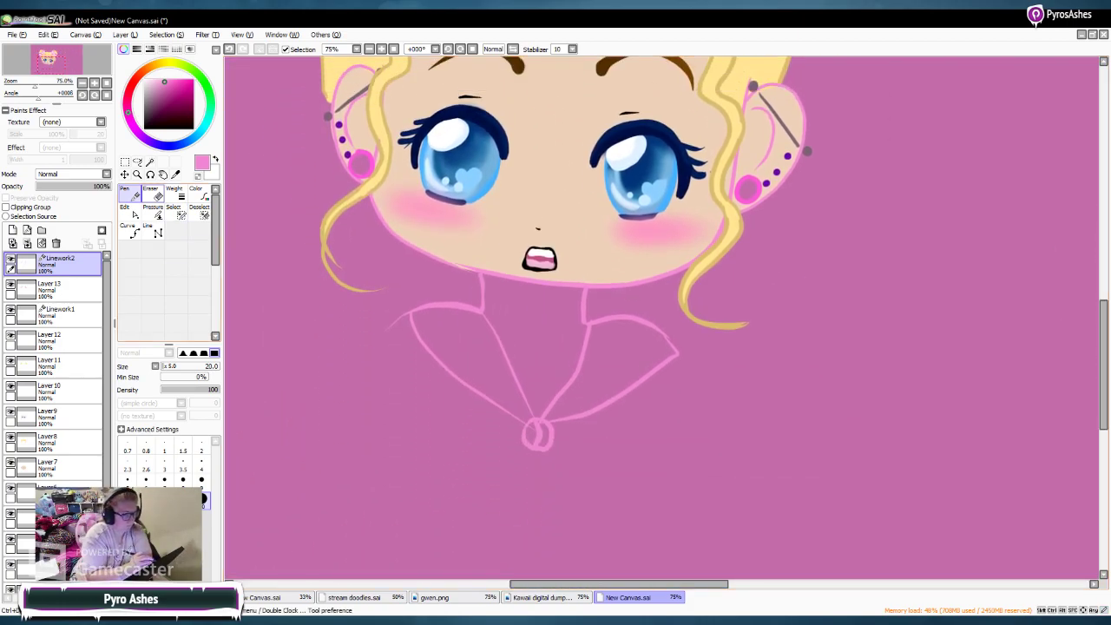
pyautogui.moveTo(540, 420)
pyautogui.mouseDown()
pyautogui.moveTo(527, 425)
pyautogui.moveTo(534, 444)
pyautogui.moveTo(538, 425)
pyautogui.moveTo(548, 437)
pyautogui.mouseUp()
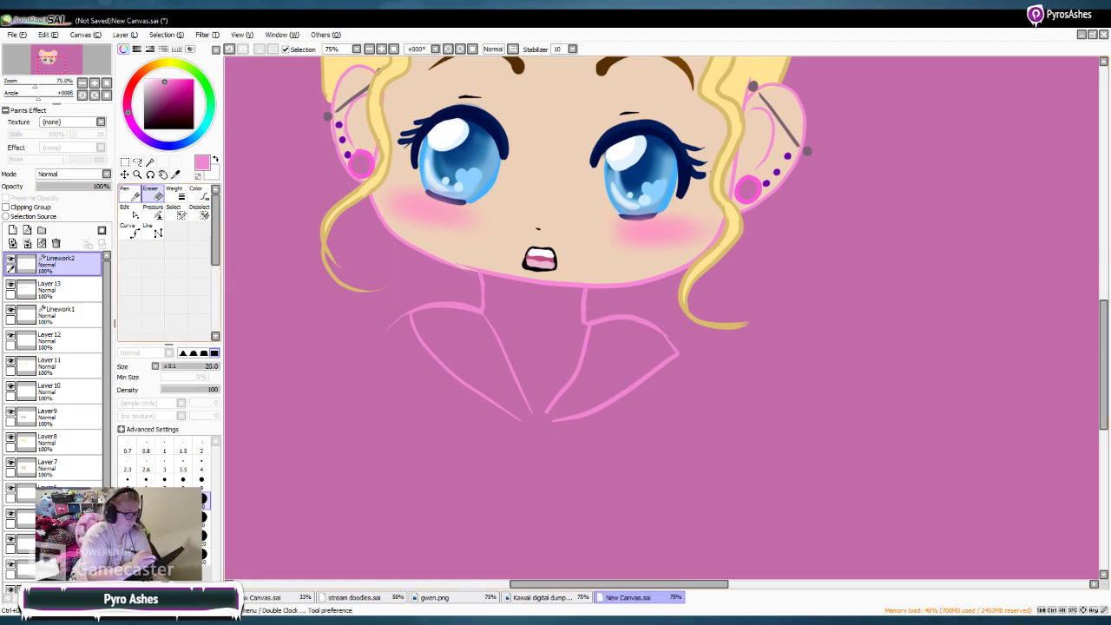
pyautogui.press('n')
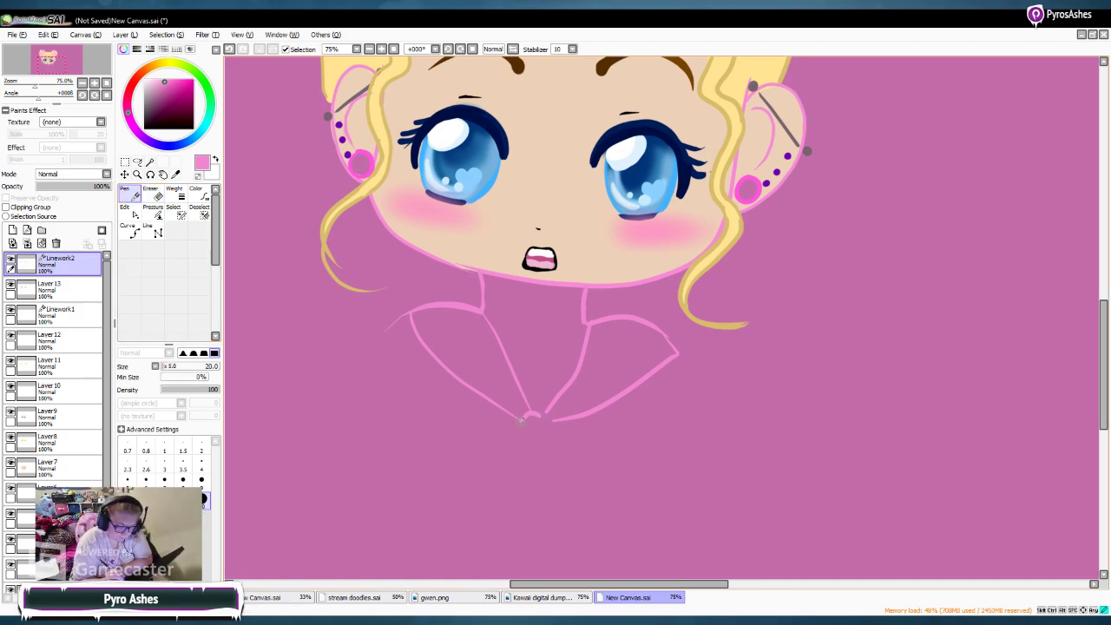
pyautogui.moveTo(519, 448)
pyautogui.mouseDown()
pyautogui.moveTo(542, 425)
pyautogui.moveTo(533, 454)
pyautogui.moveTo(551, 450)
pyautogui.moveTo(551, 421)
pyautogui.moveTo(539, 413)
pyautogui.moveTo(545, 445)
pyautogui.mouseUp()
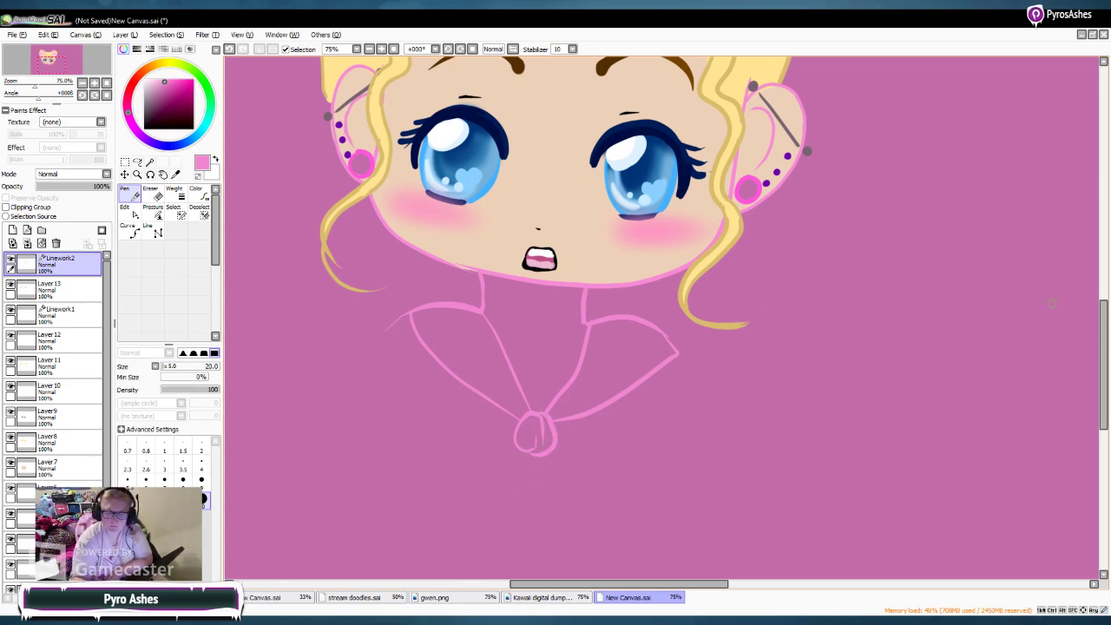
# Step: Draw two leaf-shaped scarf tails hanging below the collar knot, with a fold line inside each
pyautogui.scroll(-2, 590, 322)
pyautogui.moveTo(514, 368)
pyautogui.mouseDown()
pyautogui.moveTo(473, 439)
pyautogui.moveTo(527, 428)
pyautogui.moveTo(531, 382)
pyautogui.moveTo(544, 421)
pyautogui.moveTo(621, 434)
pyautogui.mouseUp()
pyautogui.moveTo(556, 368); pyautogui.dragTo(611, 424)
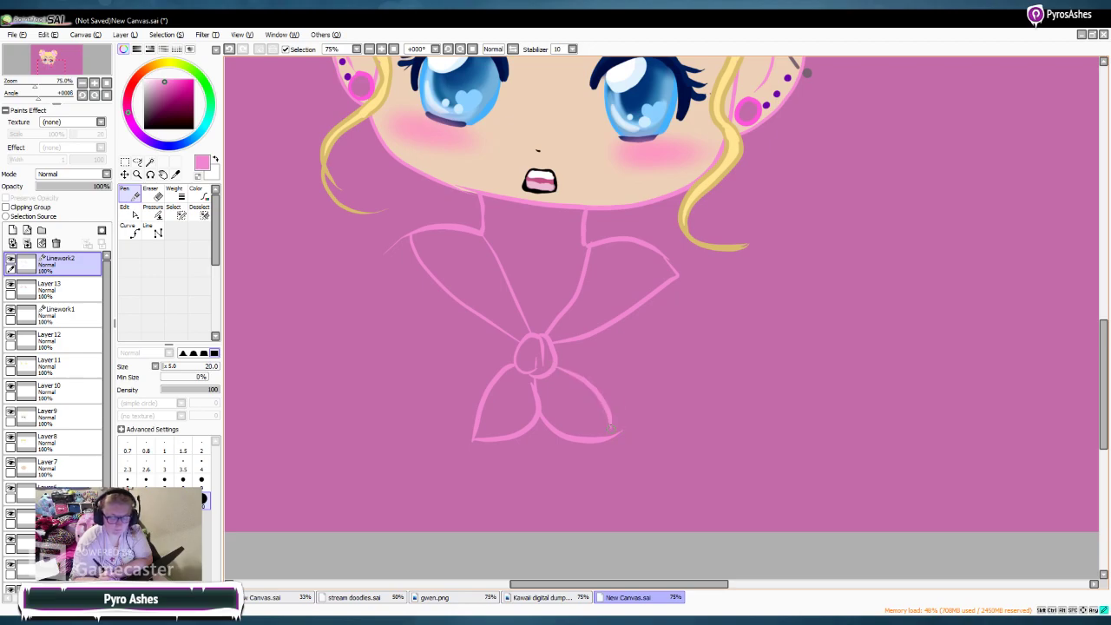
pyautogui.moveTo(548, 380)
pyautogui.mouseDown()
pyautogui.moveTo(580, 413)
pyautogui.moveTo(526, 391)
pyautogui.moveTo(478, 432)
pyautogui.mouseUp()
pyautogui.hotkey('ctrl', 'z')
pyautogui.hotkey('ctrl', 'z')
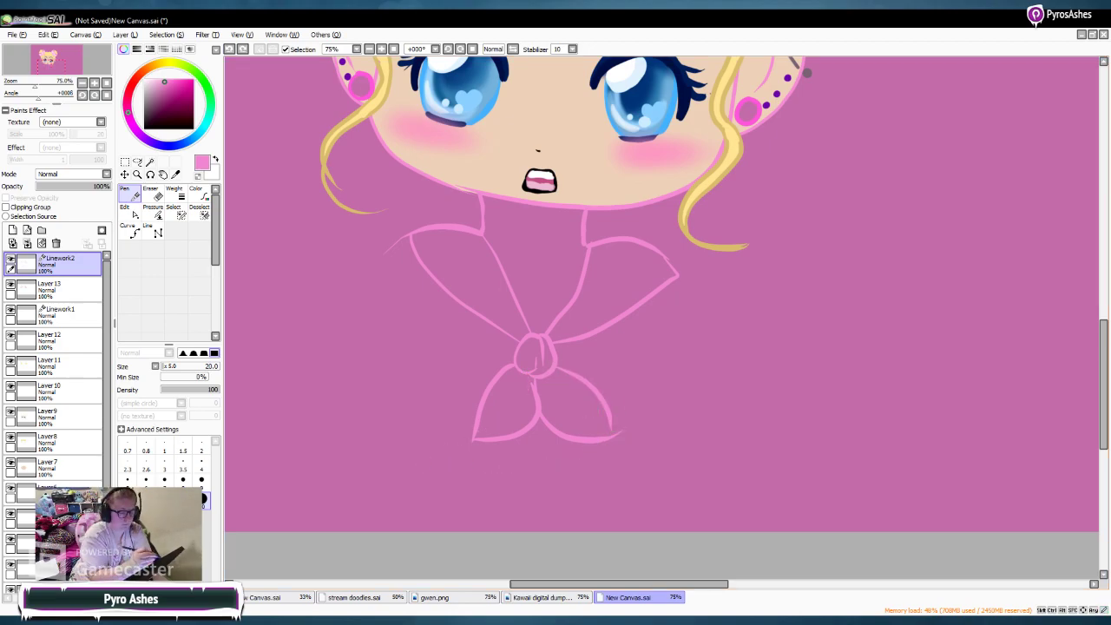
pyautogui.moveTo(538, 378); pyautogui.dragTo(576, 418)
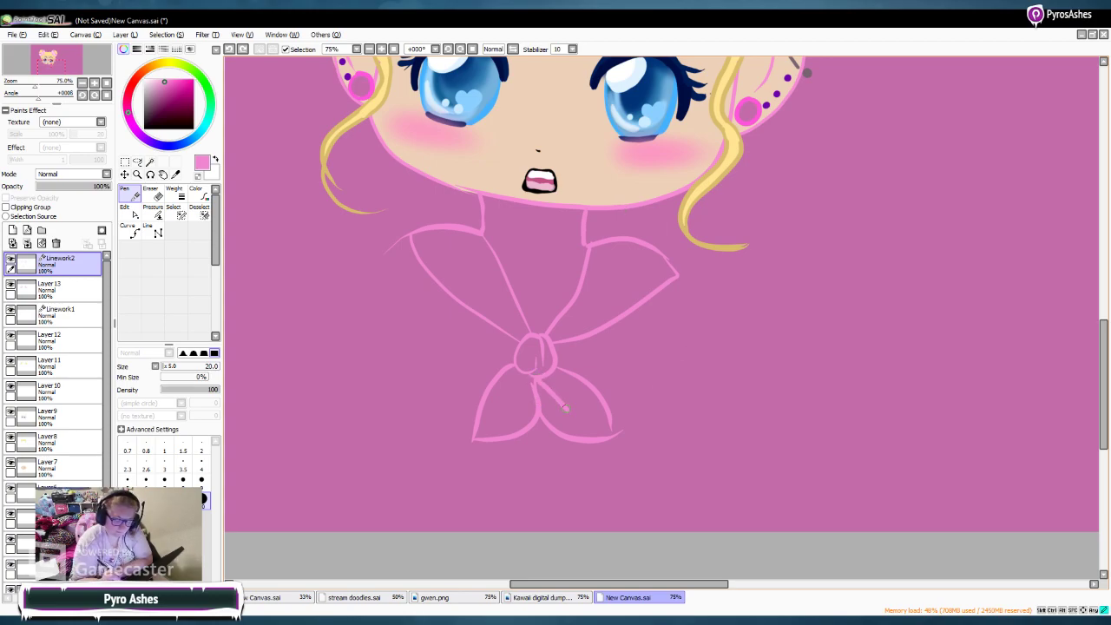
pyautogui.moveTo(533, 379); pyautogui.dragTo(490, 426)
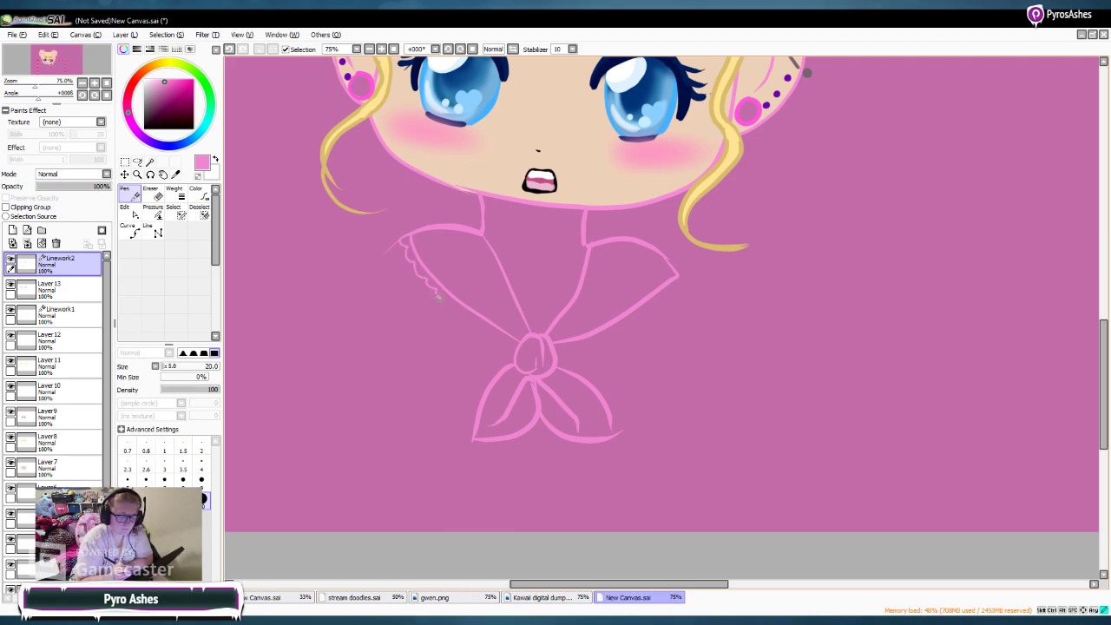
# Step: Draw a scalloped trim along the lower edges of both collar flaps and outline the two short sleeves
pyautogui.moveTo(458, 309)
pyautogui.mouseDown()
pyautogui.moveTo(505, 341)
pyautogui.moveTo(568, 349)
pyautogui.moveTo(681, 283)
pyautogui.mouseUp()
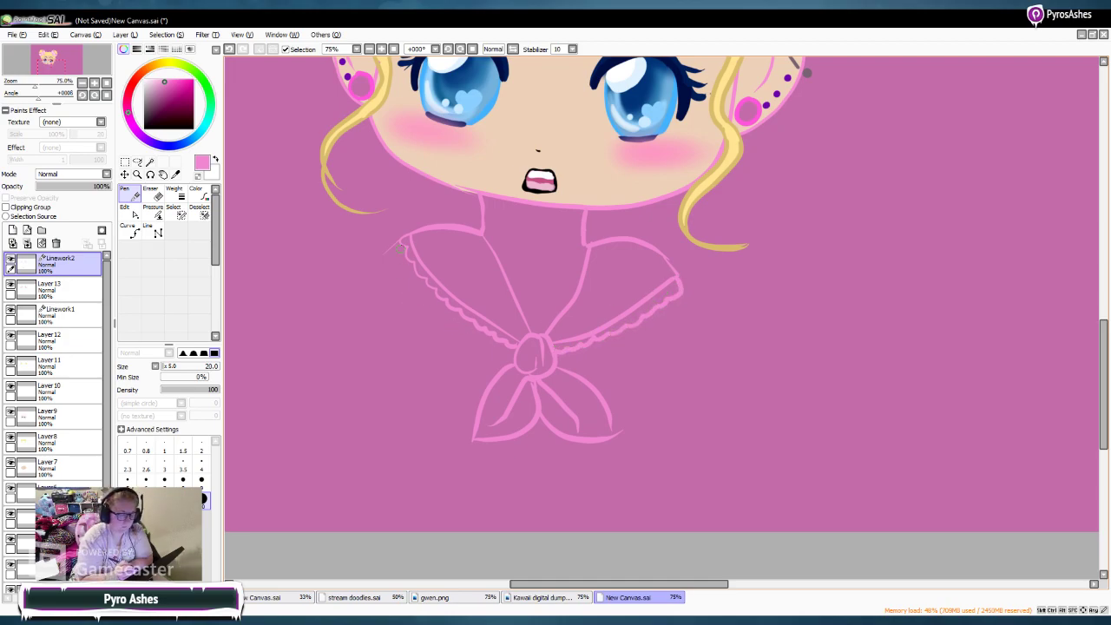
pyautogui.moveTo(401, 237)
pyautogui.mouseDown()
pyautogui.moveTo(352, 277)
pyautogui.moveTo(425, 361)
pyautogui.mouseUp()
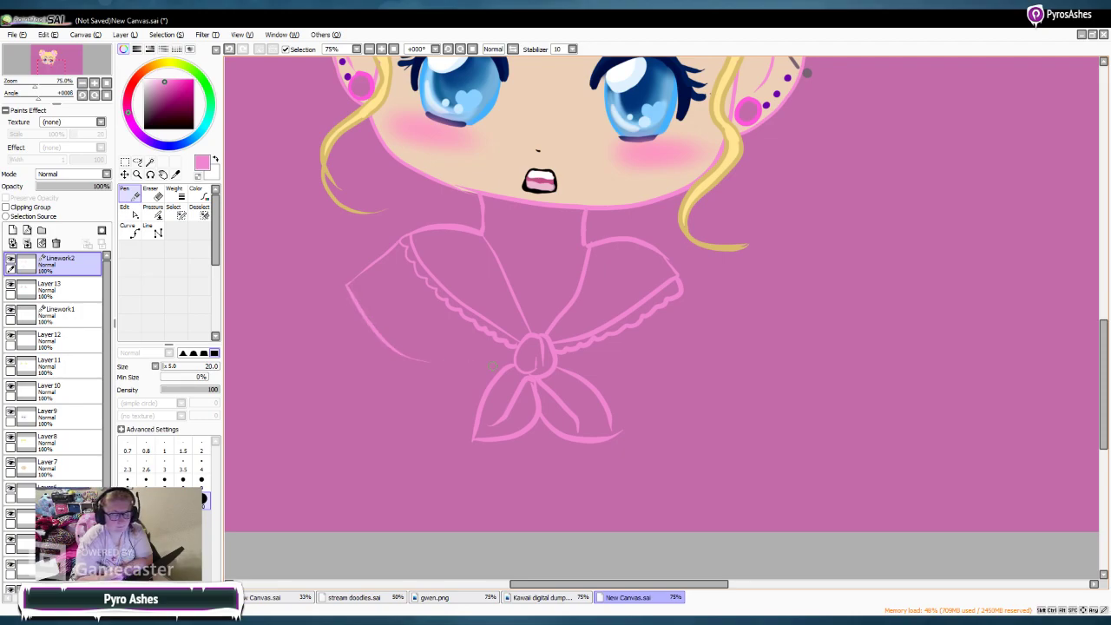
pyautogui.moveTo(681, 284)
pyautogui.mouseDown()
pyautogui.moveTo(721, 321)
pyautogui.moveTo(677, 384)
pyautogui.mouseUp()
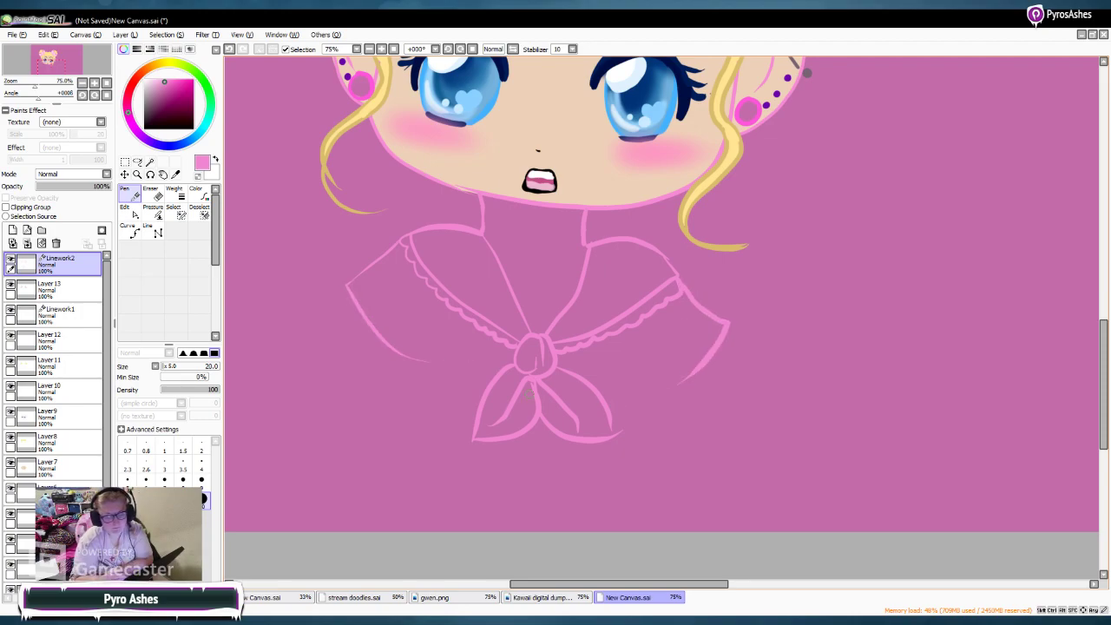
# Step: Draw the shirt's flared side lines down from the sleeves and join them with a hem at the canvas's lower edge
pyautogui.moveTo(432, 348); pyautogui.dragTo(422, 447)
pyautogui.moveTo(671, 352); pyautogui.dragTo(684, 477)
pyautogui.moveTo(422, 445)
pyautogui.mouseDown()
pyautogui.moveTo(400, 522)
pyautogui.moveTo(418, 526)
pyautogui.moveTo(534, 538)
pyautogui.moveTo(700, 510)
pyautogui.moveTo(701, 492)
pyautogui.moveTo(680, 469)
pyautogui.moveTo(703, 509)
pyautogui.mouseUp()
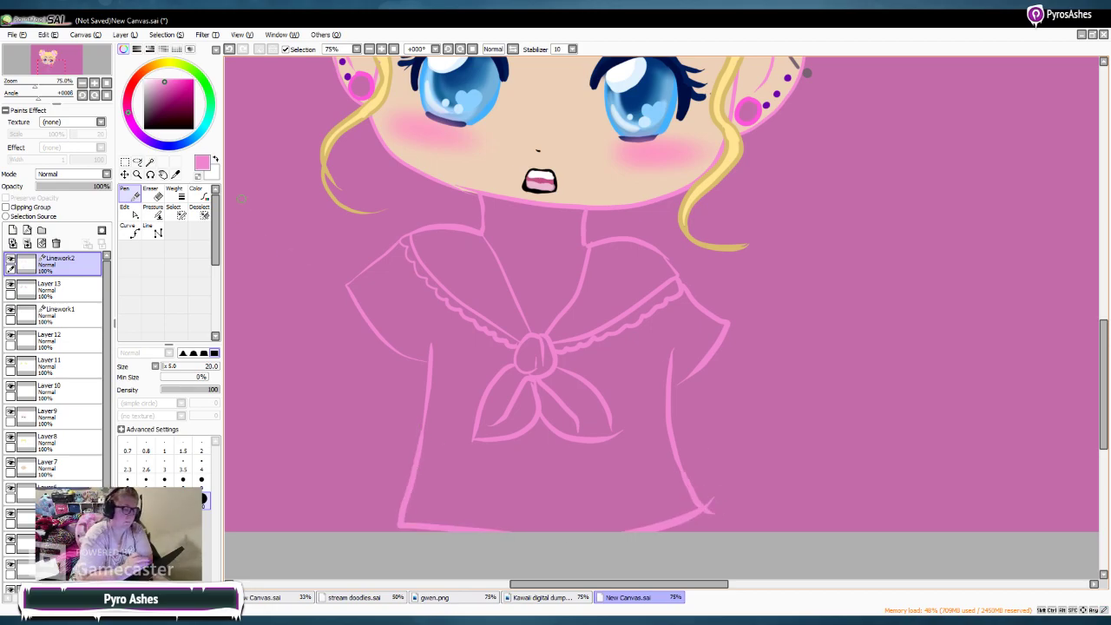
pyautogui.click(369, 49)
pyautogui.click(370, 49)
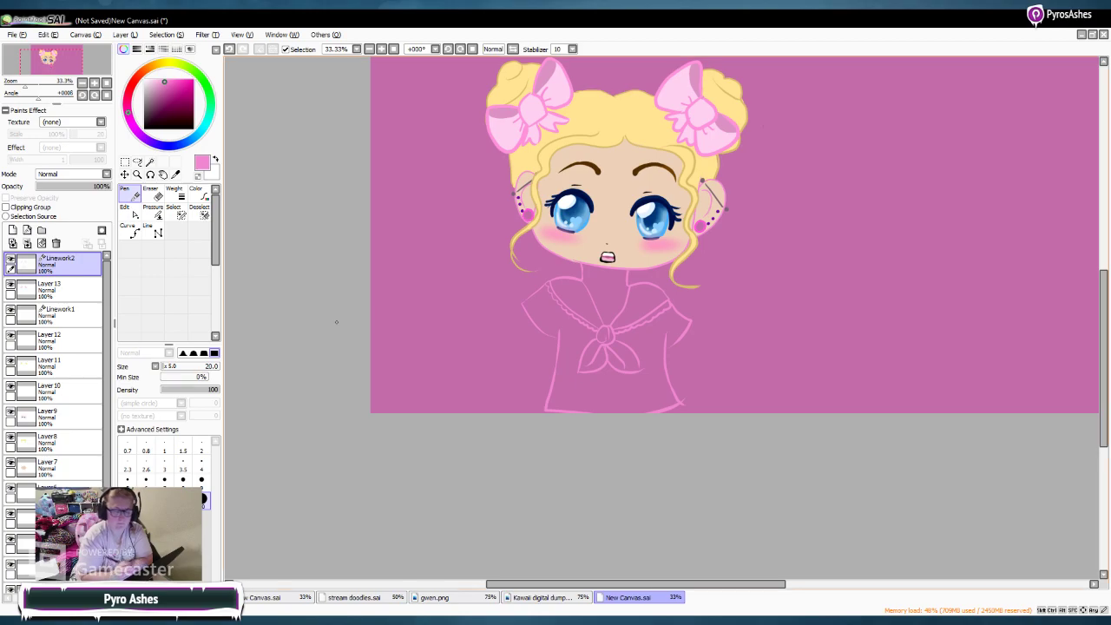
pyautogui.moveTo(526, 326)
pyautogui.mouseDown()
pyautogui.moveTo(511, 371)
pyautogui.moveTo(523, 391)
pyautogui.mouseUp()
pyautogui.moveTo(672, 348)
pyautogui.mouseDown()
pyautogui.moveTo(701, 373)
pyautogui.moveTo(699, 357)
pyautogui.mouseUp()
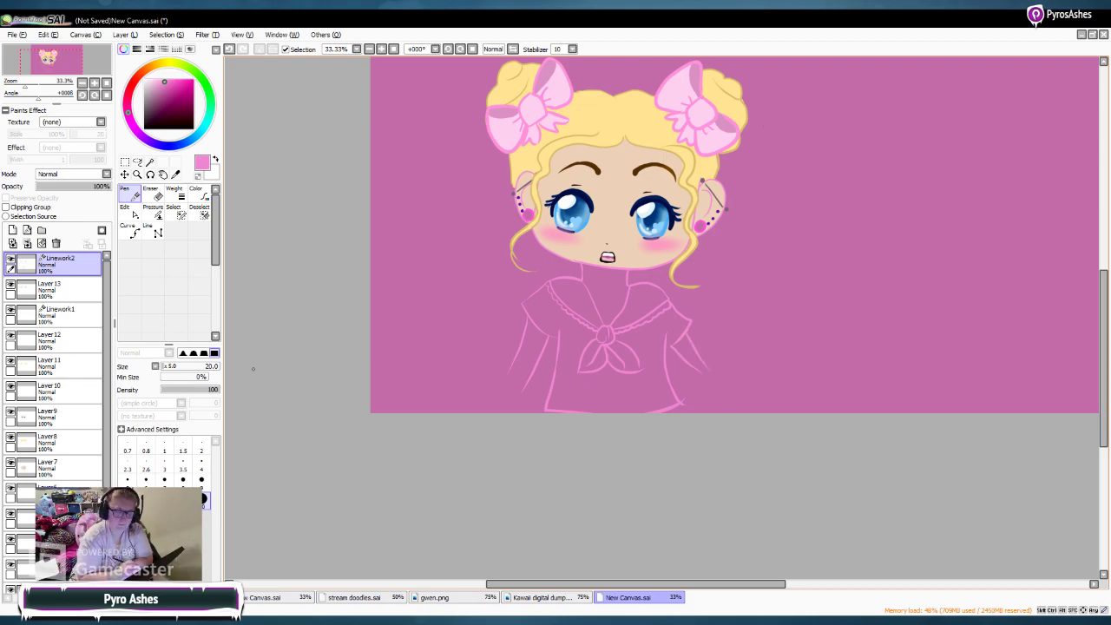
pyautogui.click(369, 49)
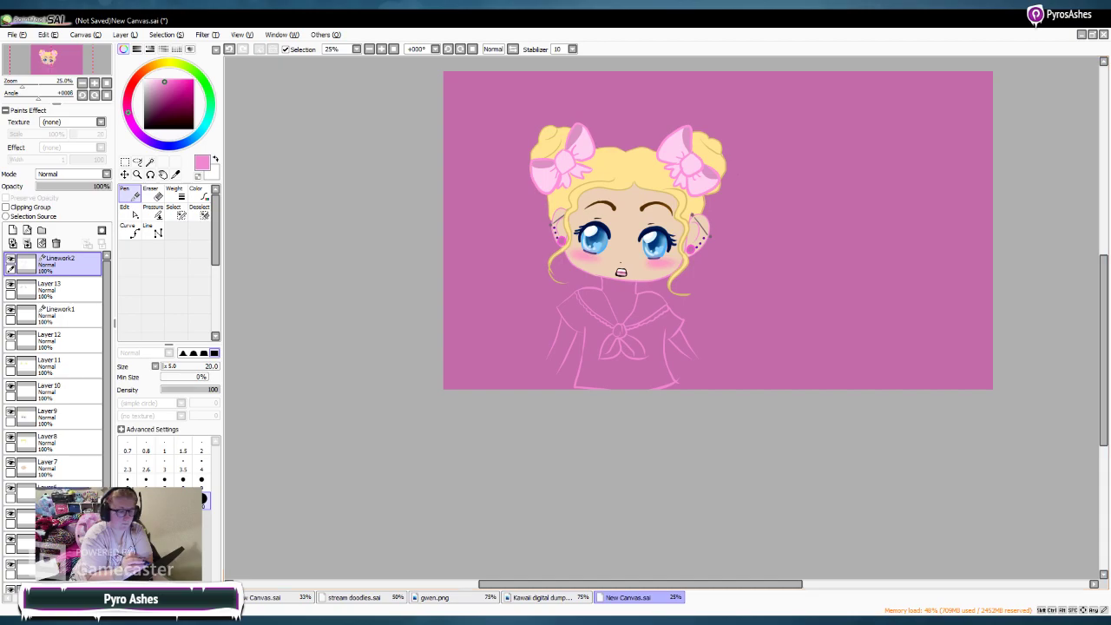
pyautogui.click(381, 48)
pyautogui.click(381, 49)
pyautogui.hotkey('ctrl', 'z')
pyautogui.hotkey('ctrl', 'z')
pyautogui.hotkey('ctrl', 'z')
pyautogui.hotkey('ctrl', 'z')
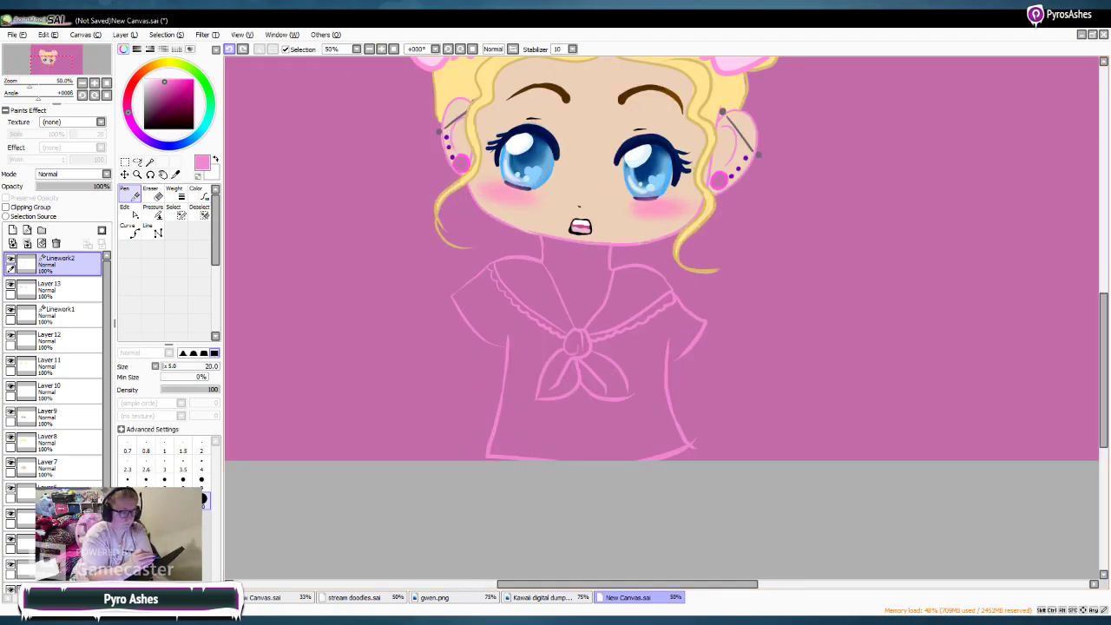
# Step: Draw the outer lines of two hanging arms, curving from the sleeves down to the ends of the shirt hem
pyautogui.scroll(-2, 465, 250)
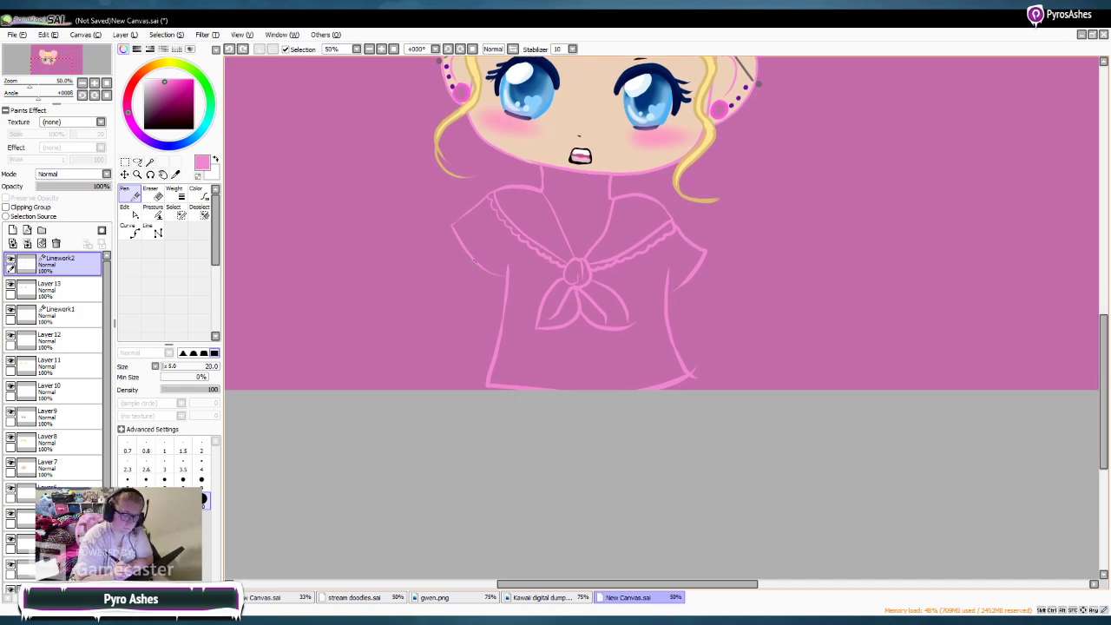
pyautogui.moveTo(468, 255)
pyautogui.mouseDown()
pyautogui.moveTo(461, 330)
pyautogui.moveTo(484, 382)
pyautogui.mouseUp()
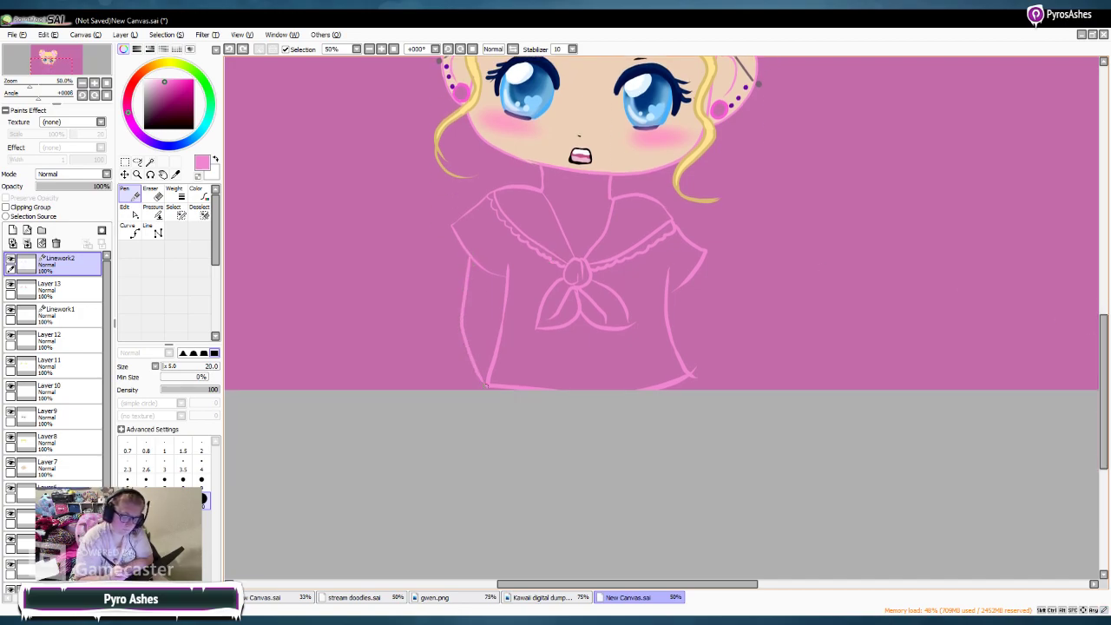
pyautogui.moveTo(694, 274); pyautogui.dragTo(692, 370)
# Step: Erase the hanging arm, sleeve, shoulder and outer collar on the side under the open hair strand, enlarging the eraser to 50
pyautogui.press('e')
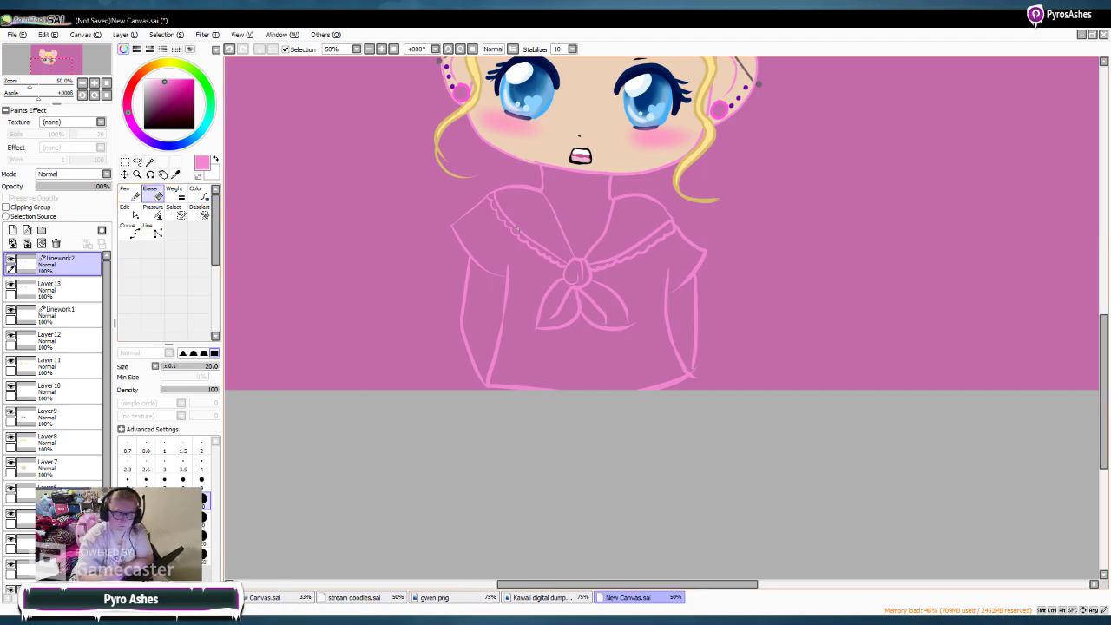
pyautogui.moveTo(695, 296); pyautogui.dragTo(692, 363)
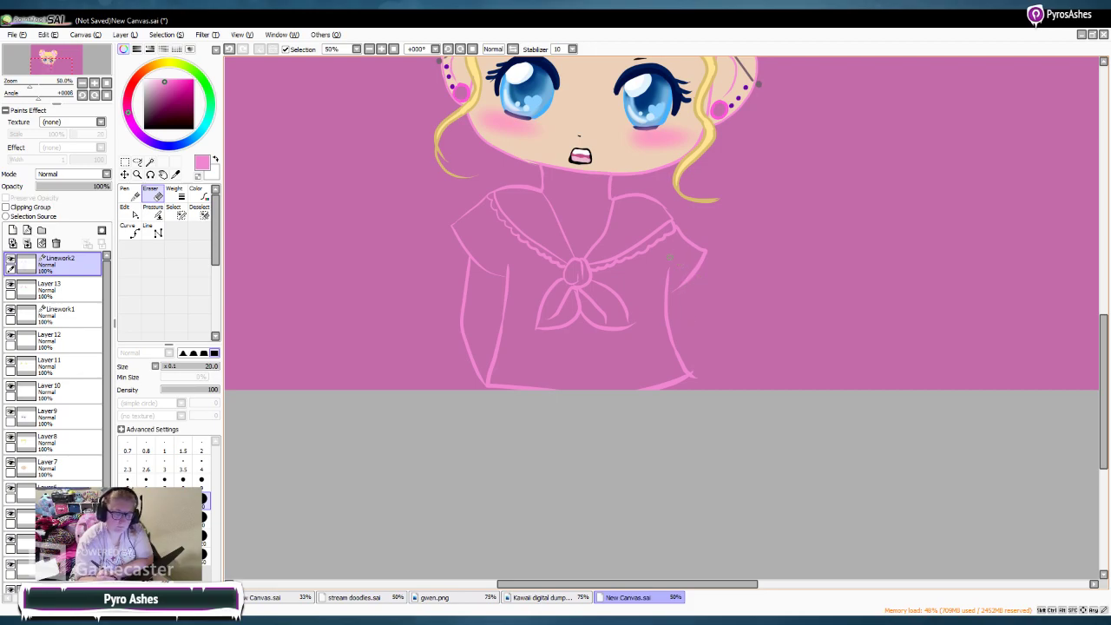
pyautogui.press(']')
pyautogui.press(']')
pyautogui.press(']')
pyautogui.press(']')
pyautogui.press(']')
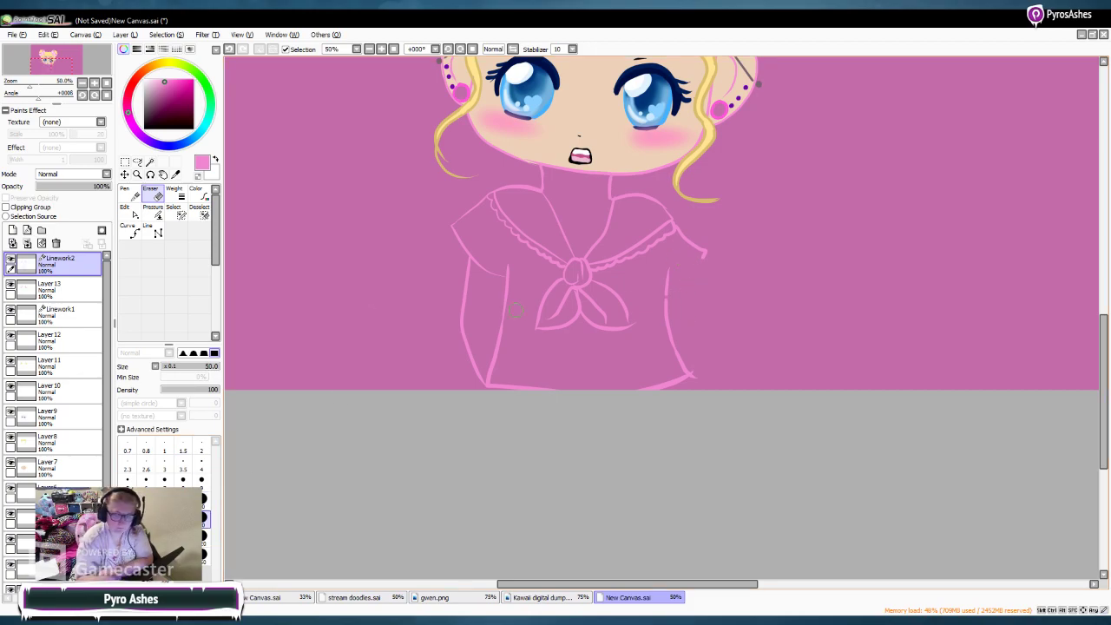
pyautogui.moveTo(675, 244); pyautogui.dragTo(658, 228)
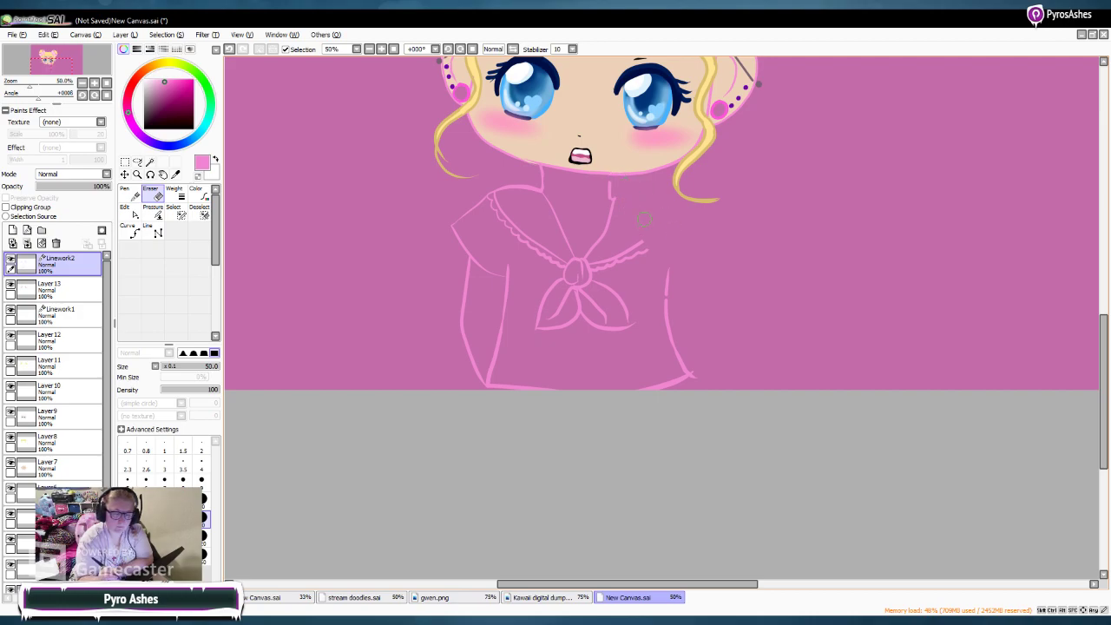
pyautogui.moveTo(651, 246)
pyautogui.mouseDown()
pyautogui.moveTo(663, 270)
pyautogui.moveTo(640, 253)
pyautogui.mouseUp()
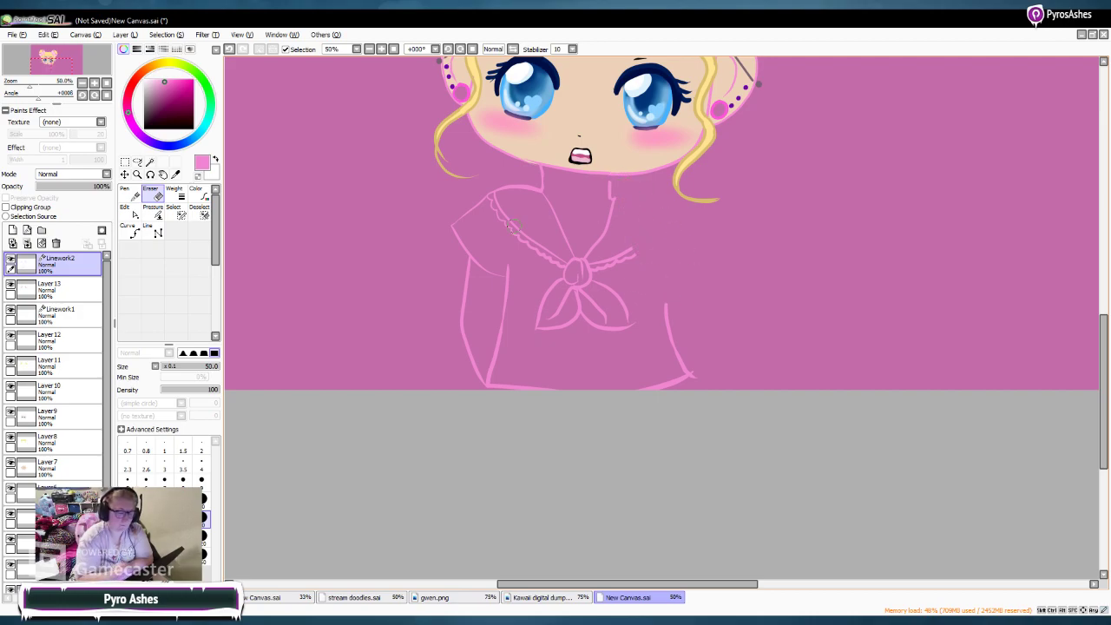
# Step: Draw a bent arm on the erased side, with its elbow beside the shirt and the forearm raised towards the chin
pyautogui.press('n')
pyautogui.moveTo(622, 207)
pyautogui.mouseDown()
pyautogui.moveTo(644, 269)
pyautogui.moveTo(669, 300)
pyautogui.moveTo(694, 308)
pyautogui.moveTo(717, 274)
pyautogui.moveTo(653, 202)
pyautogui.mouseUp()
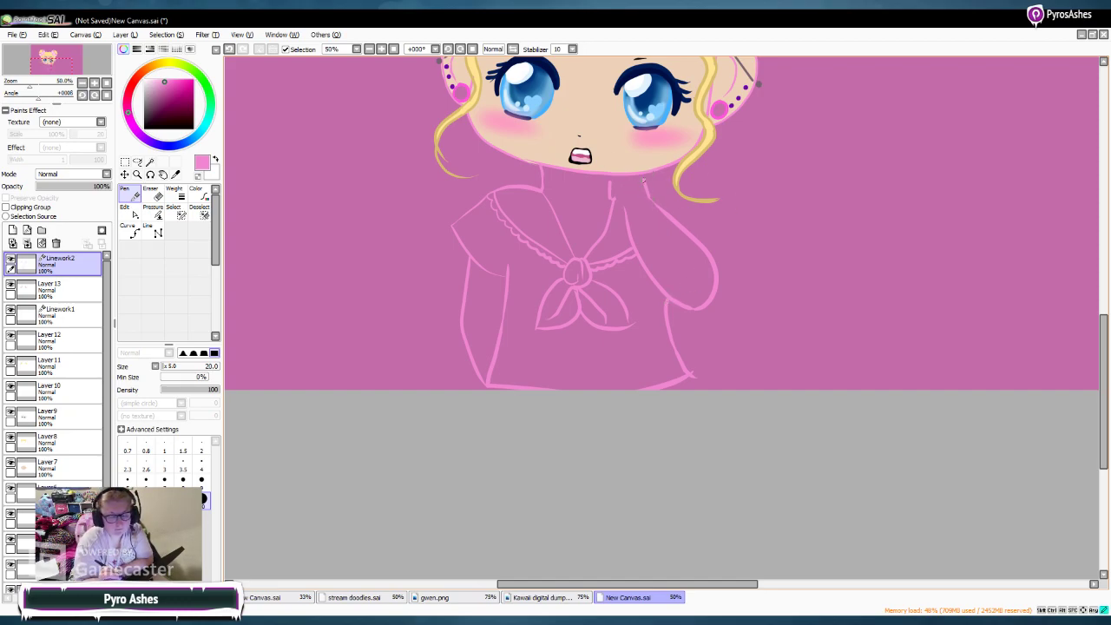
pyautogui.moveTo(626, 152)
pyautogui.mouseDown()
pyautogui.moveTo(602, 139)
pyautogui.moveTo(601, 170)
pyautogui.mouseUp()
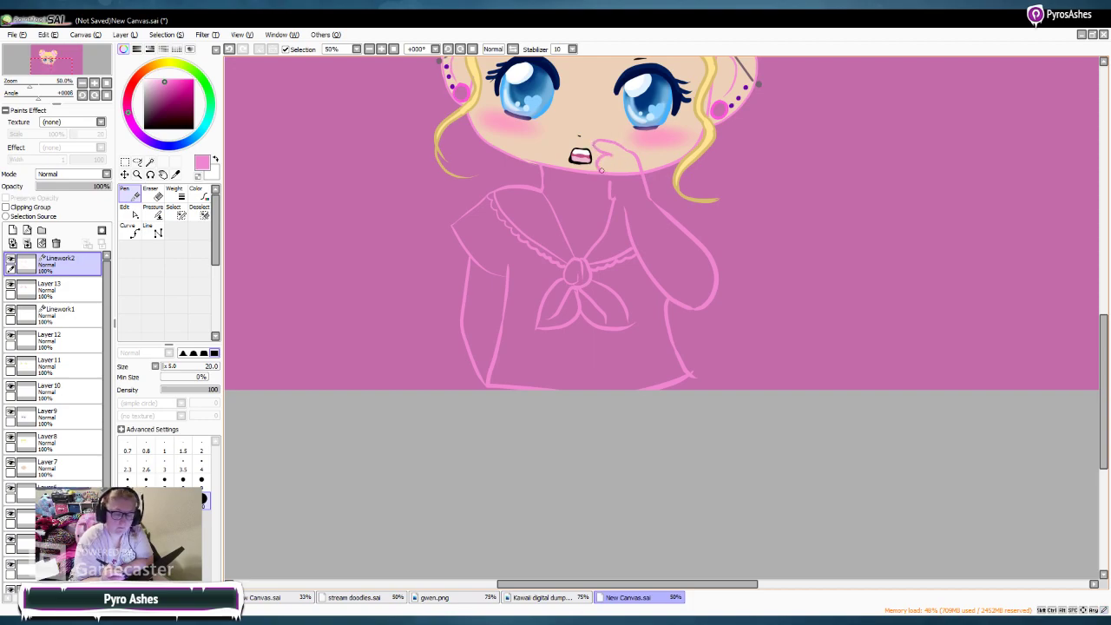
pyautogui.hotkey('ctrl', 'z')
pyautogui.hotkey('ctrl', 'z')
pyautogui.hotkey('ctrl', 'z')
pyautogui.hotkey('ctrl', 'z')
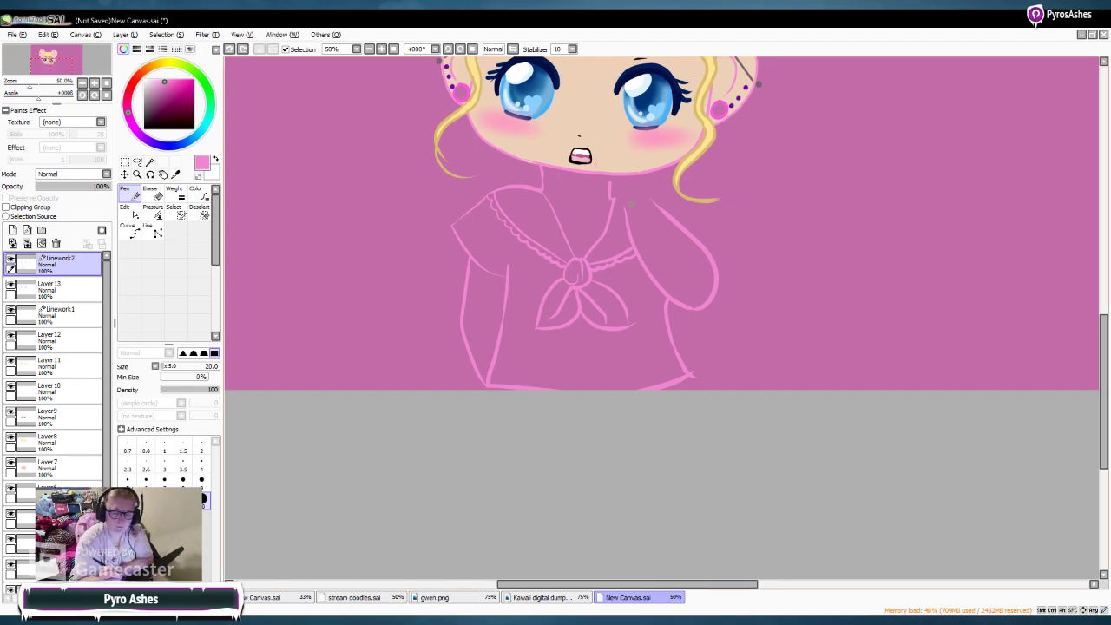
# Step: Draw the raised arm's wrist and a small hand with a pointing finger resting against the chin
pyautogui.moveTo(625, 208); pyautogui.dragTo(608, 178)
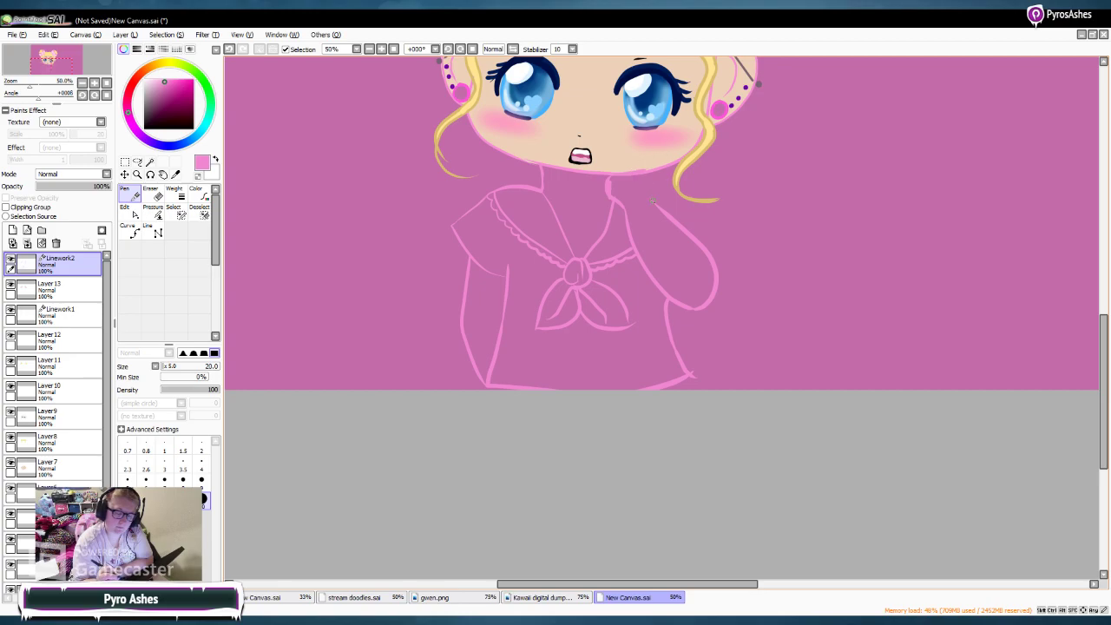
pyautogui.moveTo(639, 198)
pyautogui.mouseDown()
pyautogui.moveTo(672, 190)
pyautogui.moveTo(648, 168)
pyautogui.moveTo(656, 156)
pyautogui.moveTo(662, 168)
pyautogui.mouseUp()
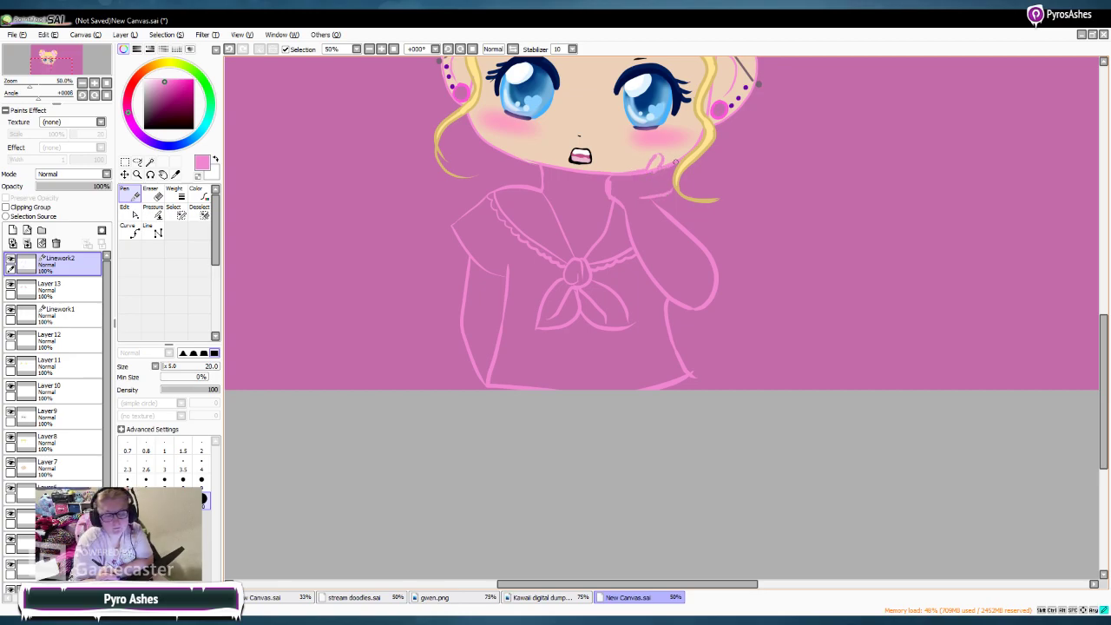
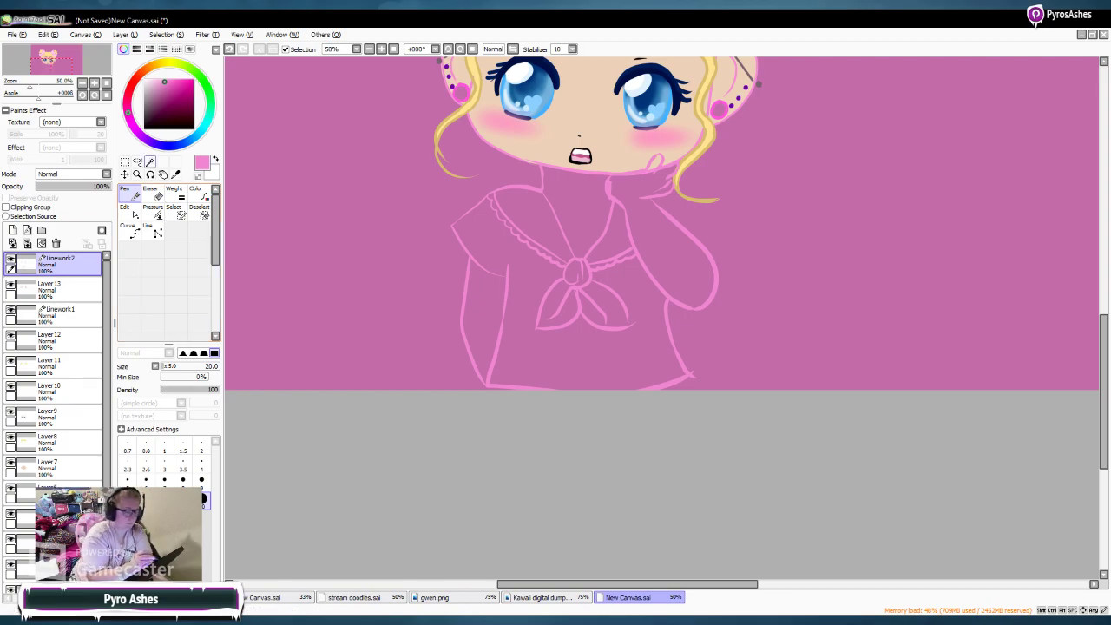
# Step: Pick the face's skin colour and fill the neck, neckline and raised hand on the layer below Layer7 with a size 50 pen
pyautogui.click(175, 174)
pyautogui.click(556, 139)
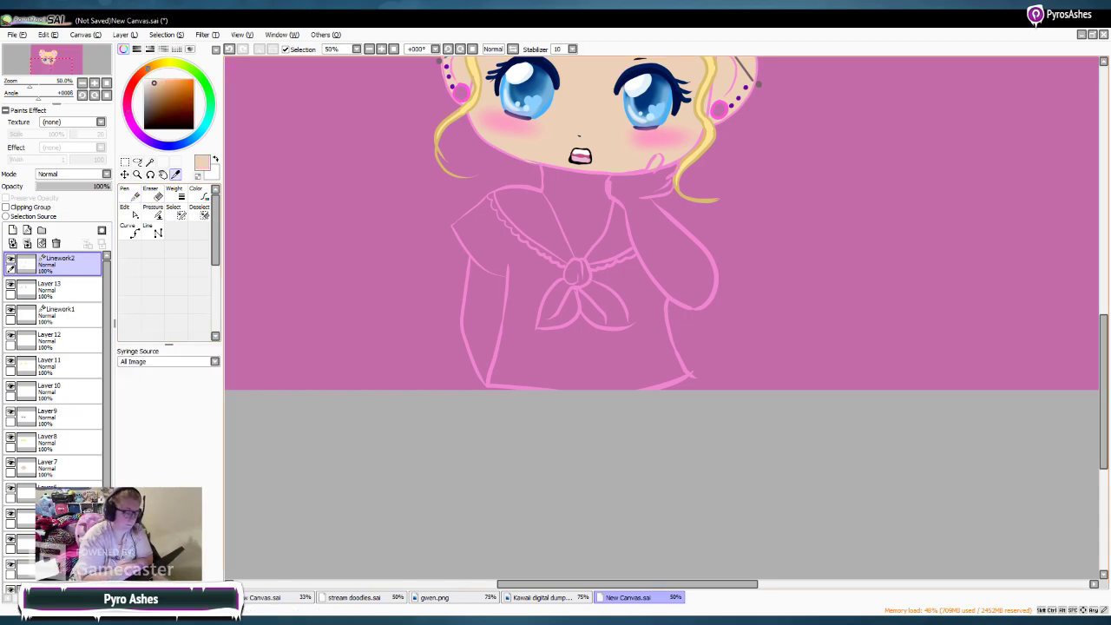
pyautogui.click(129, 194)
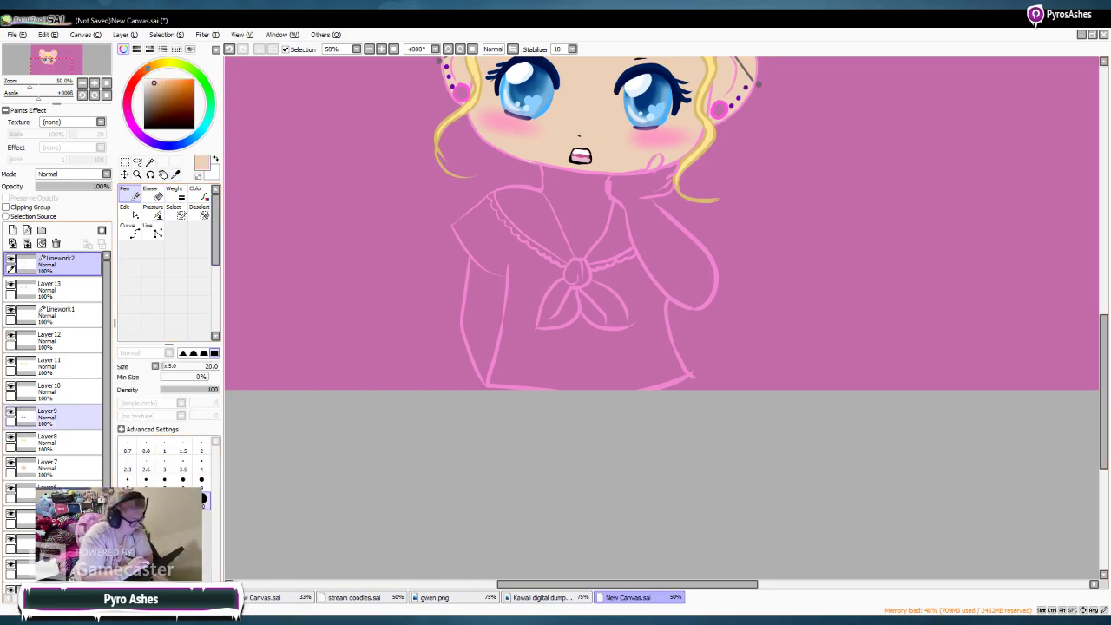
pyautogui.click(52, 491)
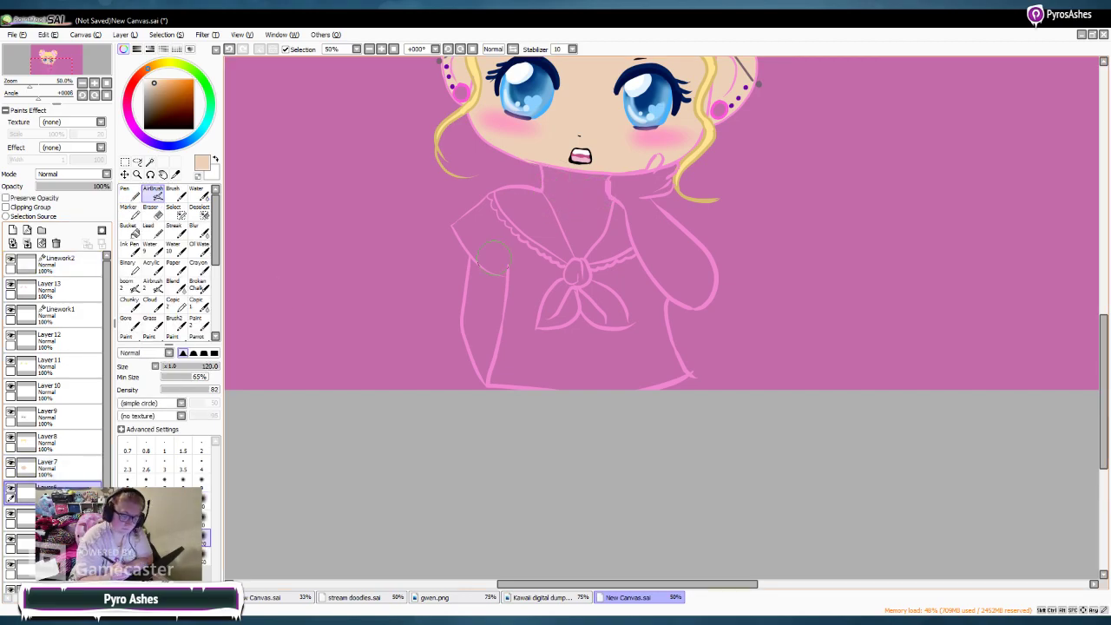
pyautogui.moveTo(564, 181)
pyautogui.mouseDown()
pyautogui.moveTo(562, 191)
pyautogui.moveTo(546, 186)
pyautogui.moveTo(563, 208)
pyautogui.moveTo(577, 174)
pyautogui.moveTo(602, 181)
pyautogui.moveTo(602, 234)
pyautogui.moveTo(582, 254)
pyautogui.mouseUp()
pyautogui.press('n')
pyautogui.click(202, 518)
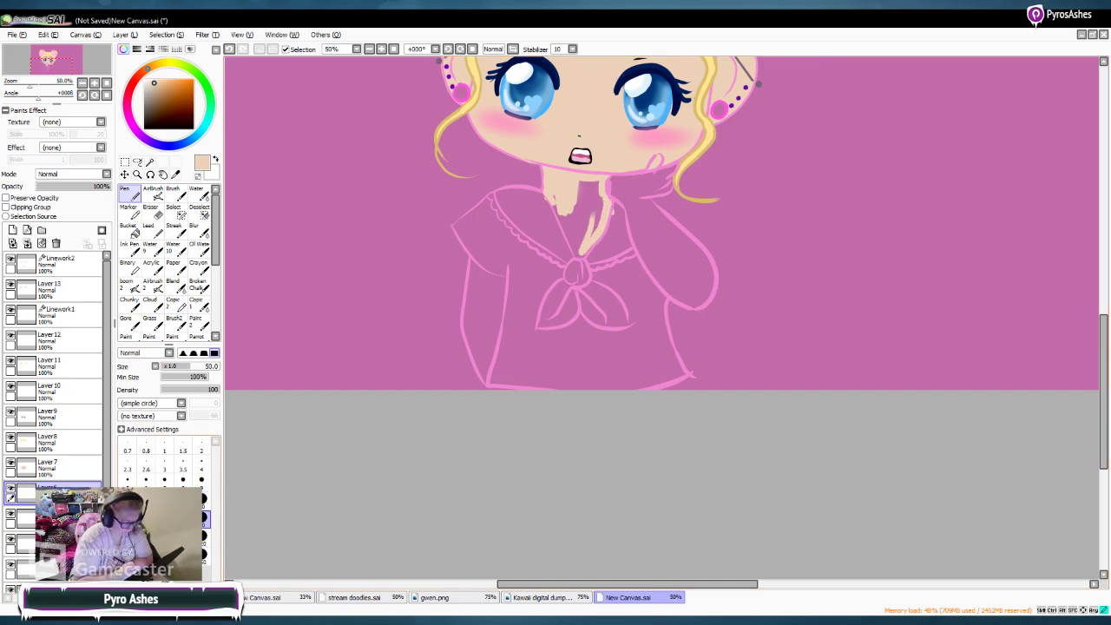
pyautogui.moveTo(587, 184)
pyautogui.mouseDown()
pyautogui.moveTo(565, 201)
pyautogui.moveTo(580, 250)
pyautogui.moveTo(585, 190)
pyautogui.moveTo(596, 234)
pyautogui.moveTo(623, 197)
pyautogui.moveTo(579, 249)
pyautogui.mouseUp()
pyautogui.moveTo(636, 173)
pyautogui.mouseDown()
pyautogui.moveTo(620, 191)
pyautogui.moveTo(673, 165)
pyautogui.moveTo(658, 190)
pyautogui.mouseUp()
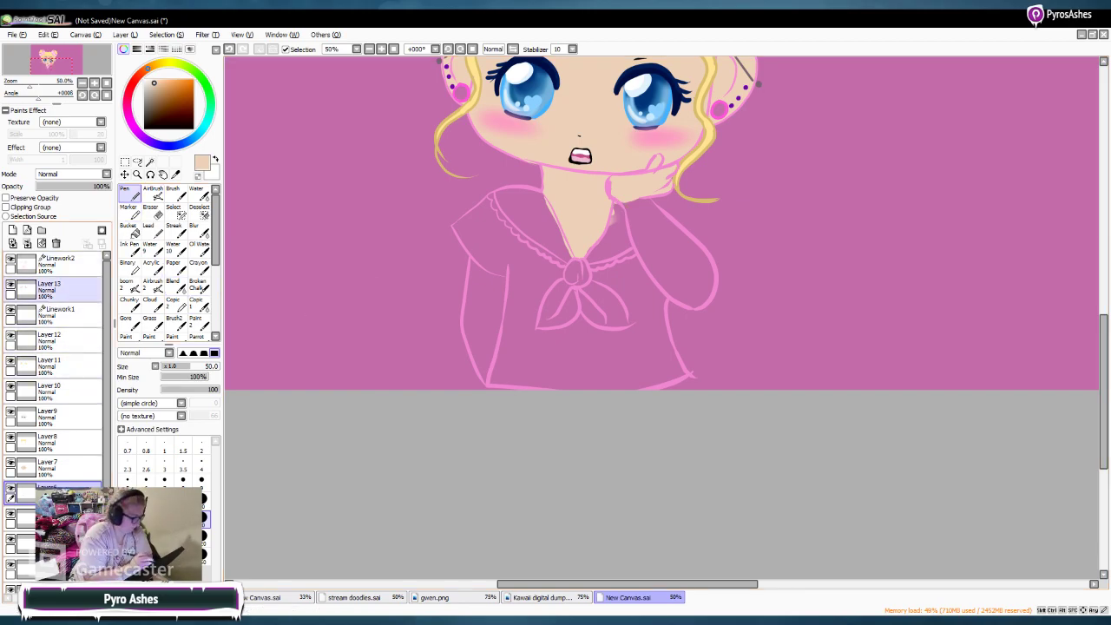
# Step: Fill the raised forearm and the hanging arm with skin colour on the layer below Layer7, erasing the spill past the hem
pyautogui.click(53, 416)
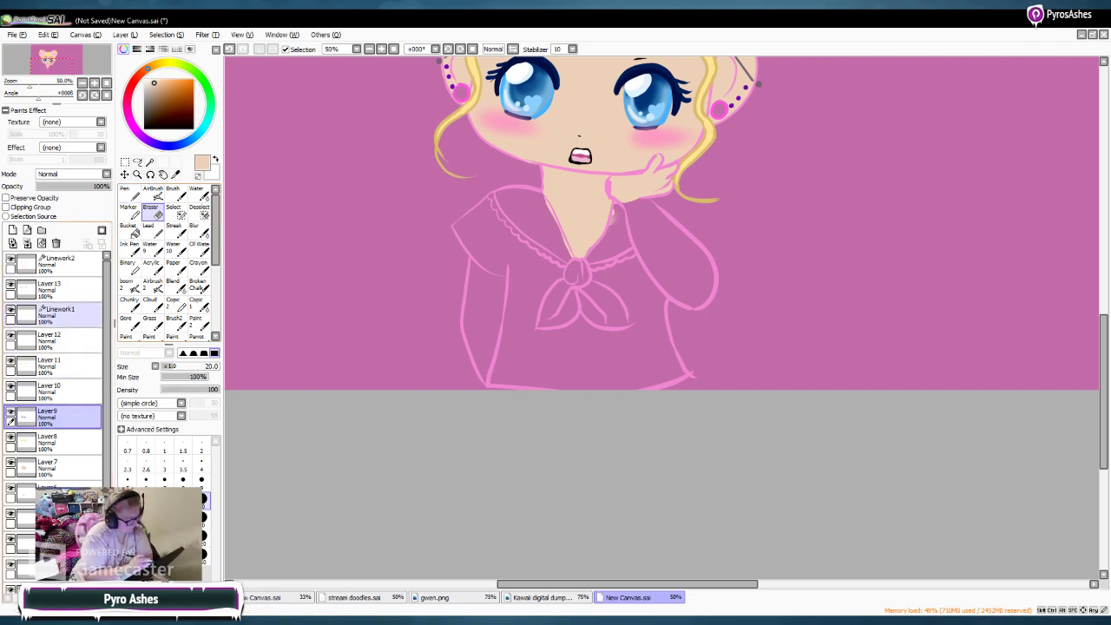
pyautogui.click(26, 491)
pyautogui.click(129, 192)
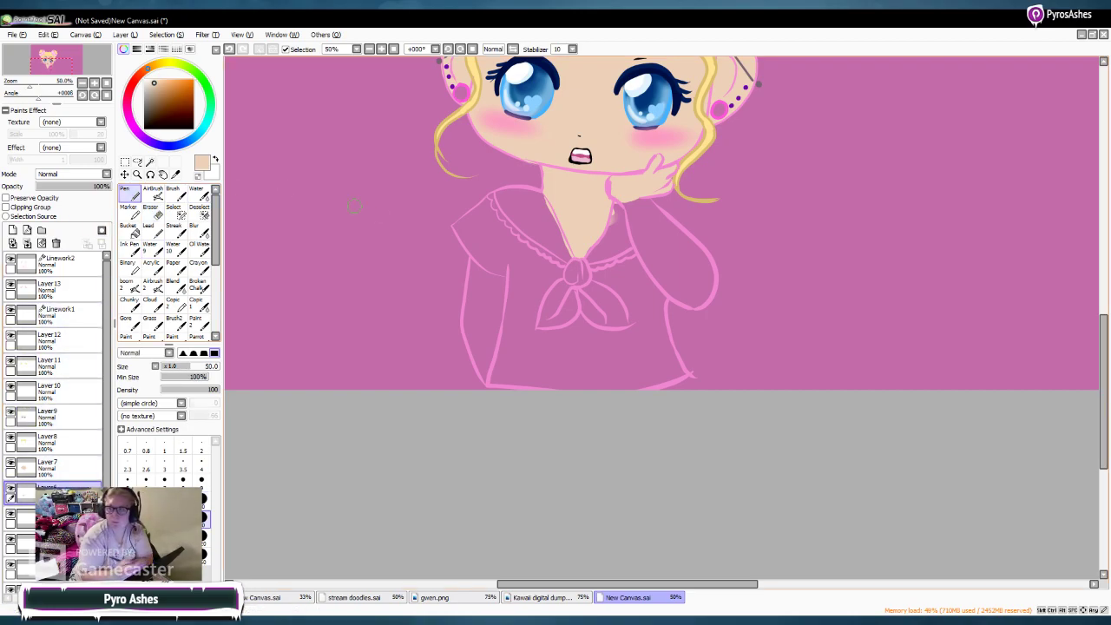
pyautogui.moveTo(625, 205)
pyautogui.mouseDown()
pyautogui.moveTo(640, 240)
pyautogui.moveTo(645, 204)
pyautogui.moveTo(687, 242)
pyautogui.moveTo(704, 274)
pyautogui.moveTo(698, 300)
pyautogui.moveTo(682, 297)
pyautogui.moveTo(637, 232)
pyautogui.moveTo(689, 287)
pyautogui.moveTo(684, 243)
pyautogui.moveTo(673, 290)
pyautogui.moveTo(700, 300)
pyautogui.mouseUp()
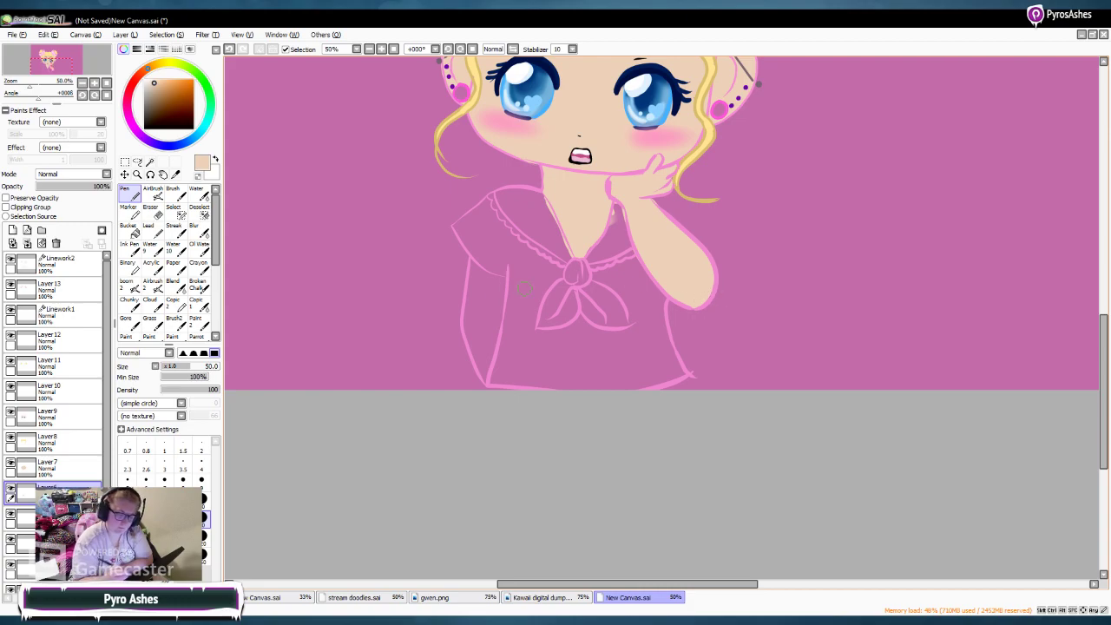
pyautogui.moveTo(470, 271)
pyautogui.mouseDown()
pyautogui.moveTo(474, 299)
pyautogui.moveTo(476, 254)
pyautogui.moveTo(472, 335)
pyautogui.moveTo(486, 368)
pyautogui.moveTo(471, 315)
pyautogui.moveTo(502, 330)
pyautogui.moveTo(483, 265)
pyautogui.moveTo(498, 314)
pyautogui.moveTo(495, 375)
pyautogui.mouseUp()
pyautogui.press('e')
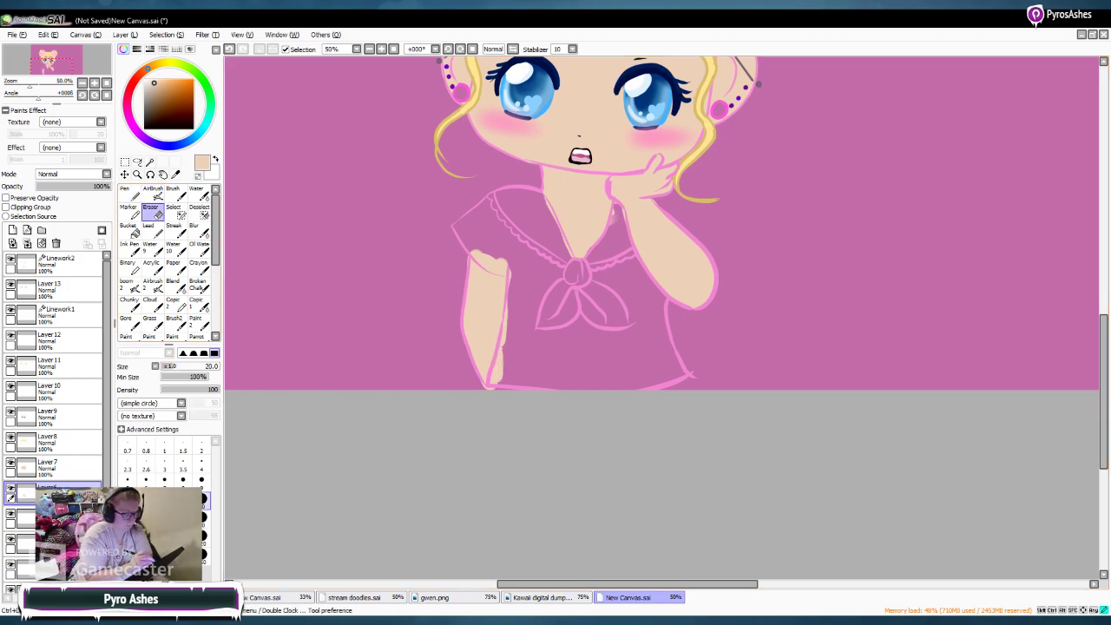
pyautogui.moveTo(488, 383); pyautogui.dragTo(508, 388)
pyautogui.press('n')
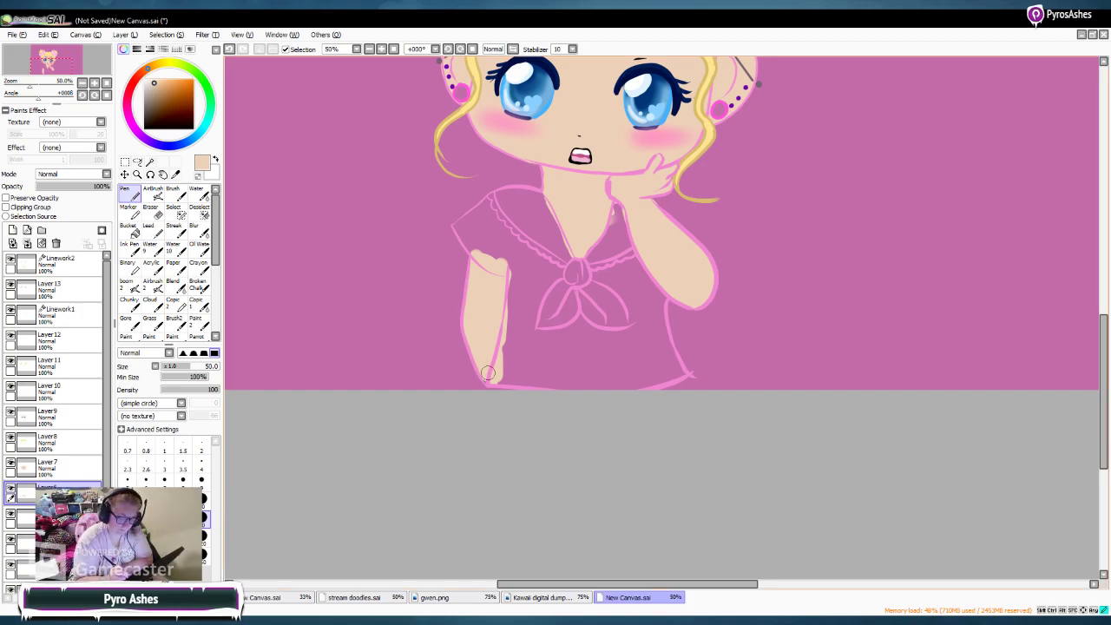
# Step: Set the drawing colour to white
pyautogui.click(144, 79)
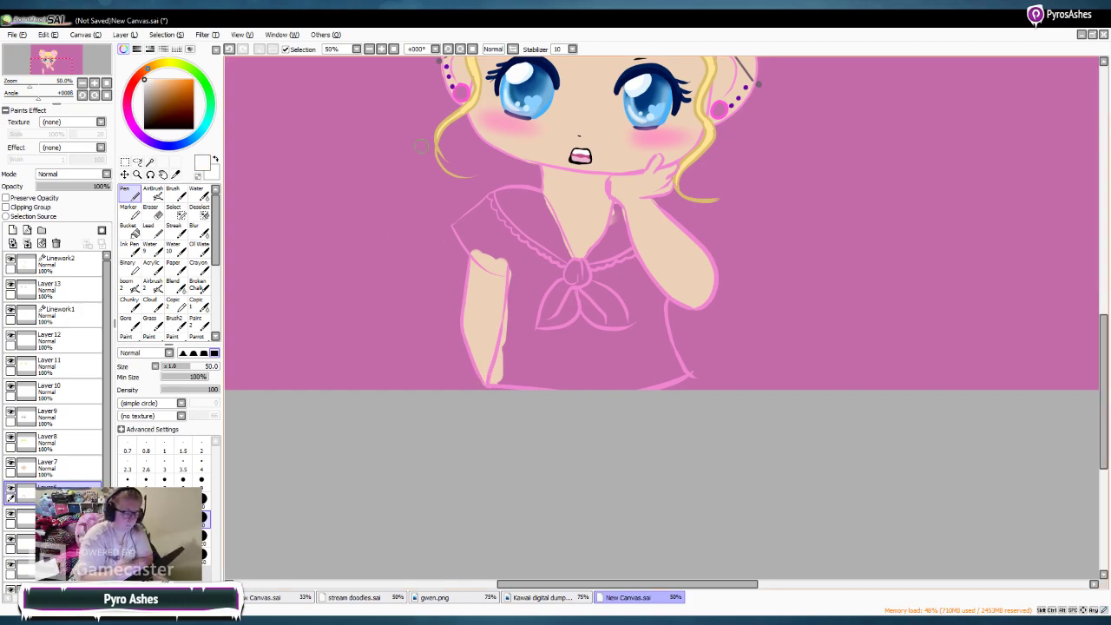
pyautogui.moveTo(517, 257)
pyautogui.mouseDown()
pyautogui.moveTo(512, 321)
pyautogui.moveTo(513, 270)
pyautogui.moveTo(468, 238)
pyautogui.mouseUp()
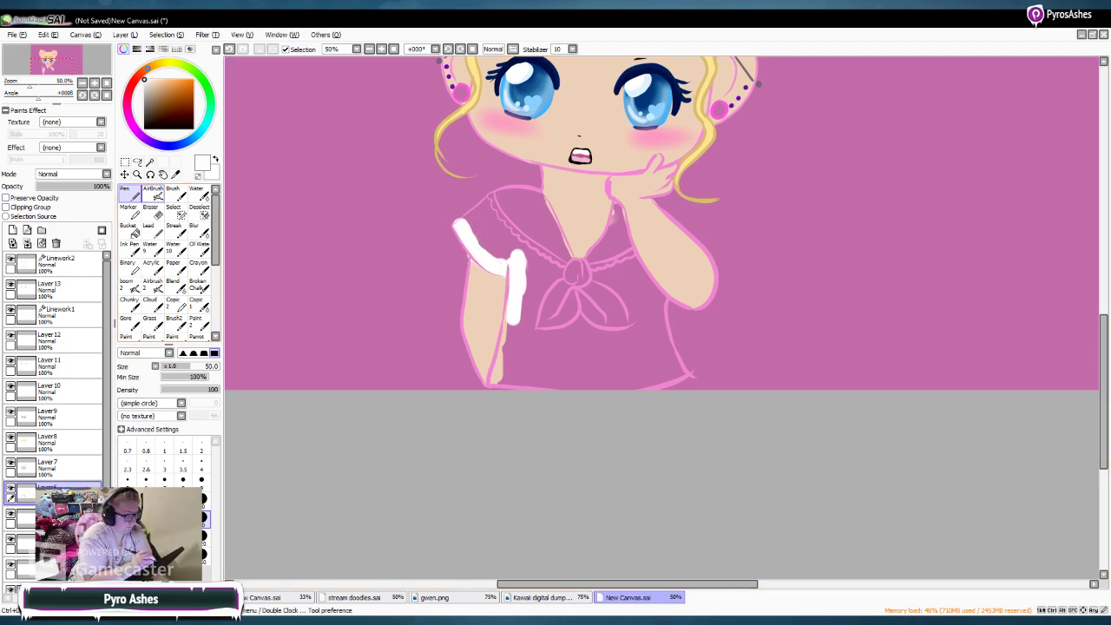
pyautogui.press('e')
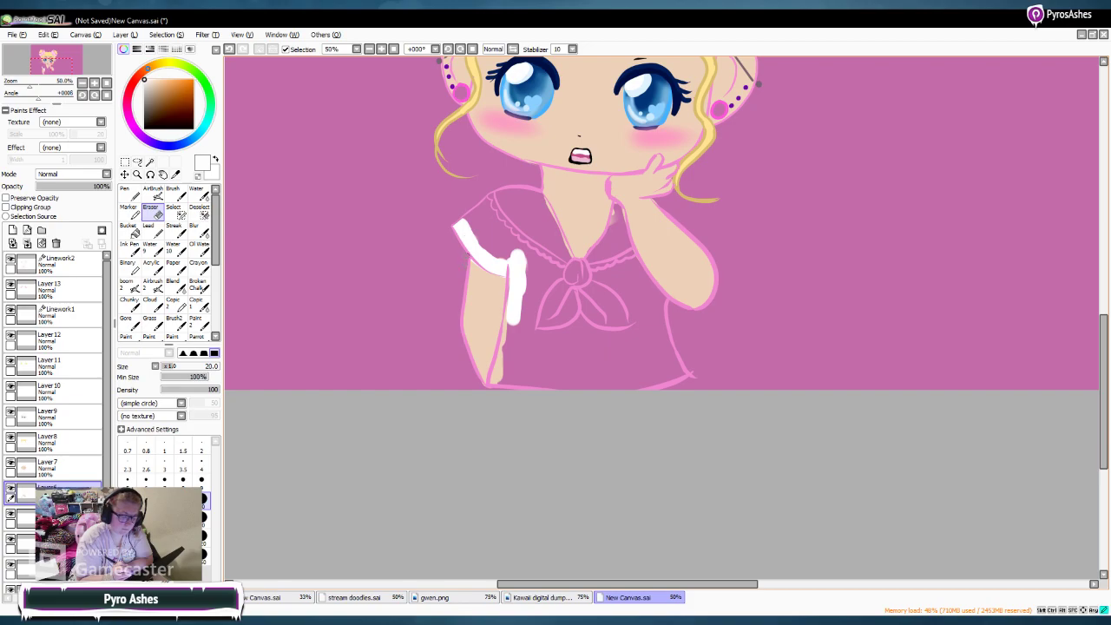
pyautogui.press('n')
pyautogui.moveTo(470, 227)
pyautogui.mouseDown()
pyautogui.moveTo(499, 199)
pyautogui.moveTo(491, 204)
pyautogui.moveTo(533, 198)
pyautogui.moveTo(572, 253)
pyautogui.mouseUp()
pyautogui.hotkey('ctrl', 'z')
pyautogui.hotkey('ctrl', 'z')
pyautogui.hotkey('ctrl', 'z')
pyautogui.hotkey('ctrl', 'z')
pyautogui.hotkey('ctrl', 'z')
pyautogui.hotkey('ctrl', 'z')
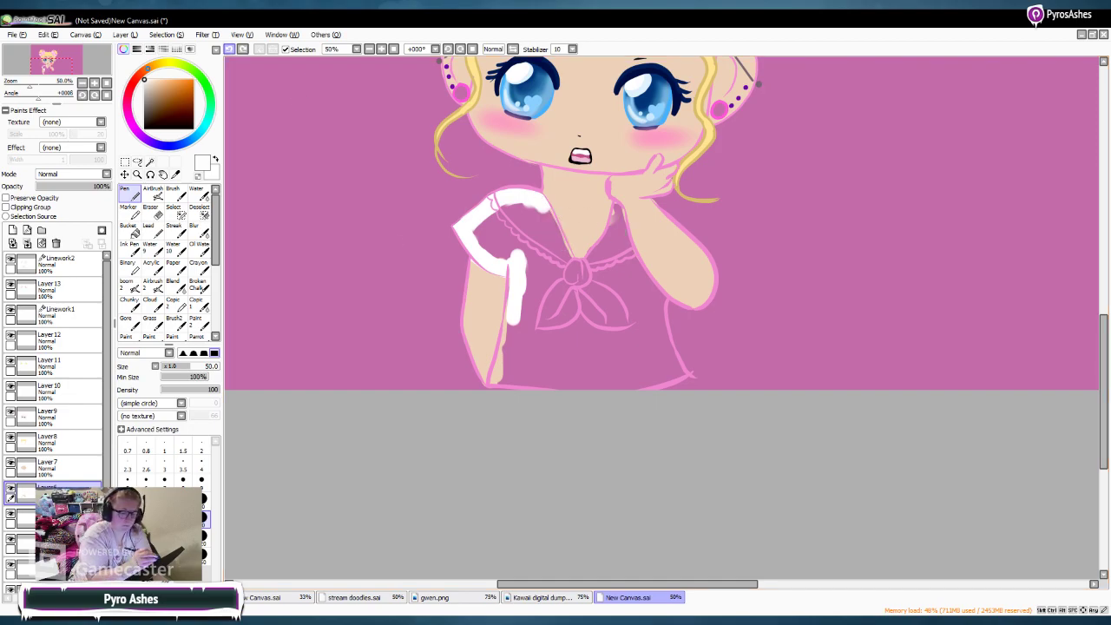
pyautogui.hotkey('ctrl', 'z')
pyautogui.hotkey('ctrl', 'z')
pyautogui.hotkey('ctrl', 'z')
pyautogui.hotkey('ctrl', 'z')
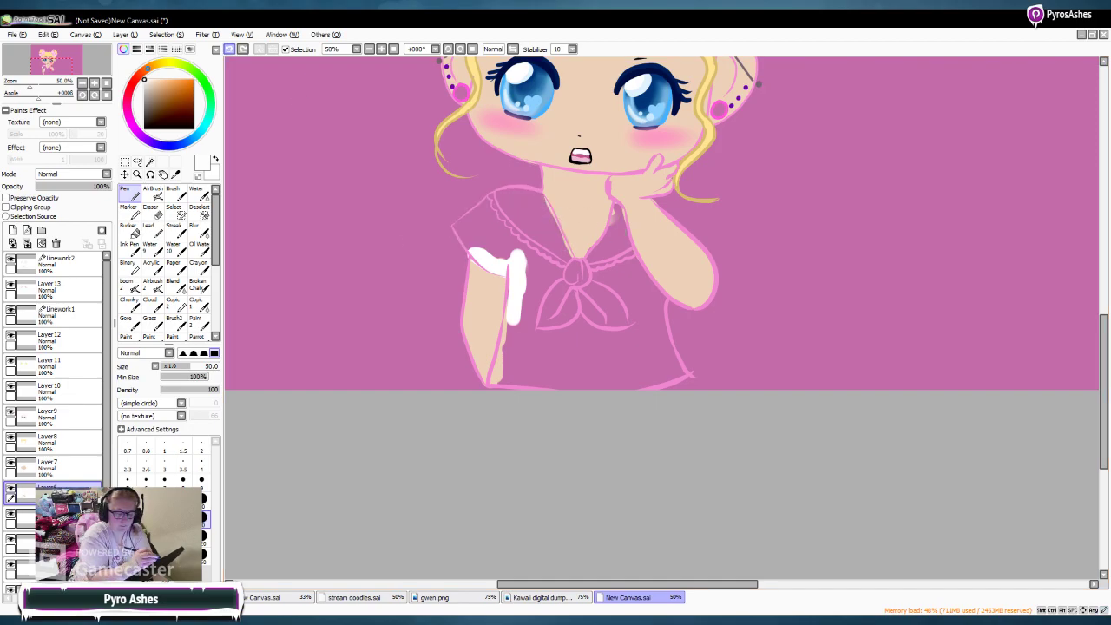
# Step: Paint the short sleeve, its collar flap, the knot and the adjoining half of the shirt white on Layer7
pyautogui.click(53, 467)
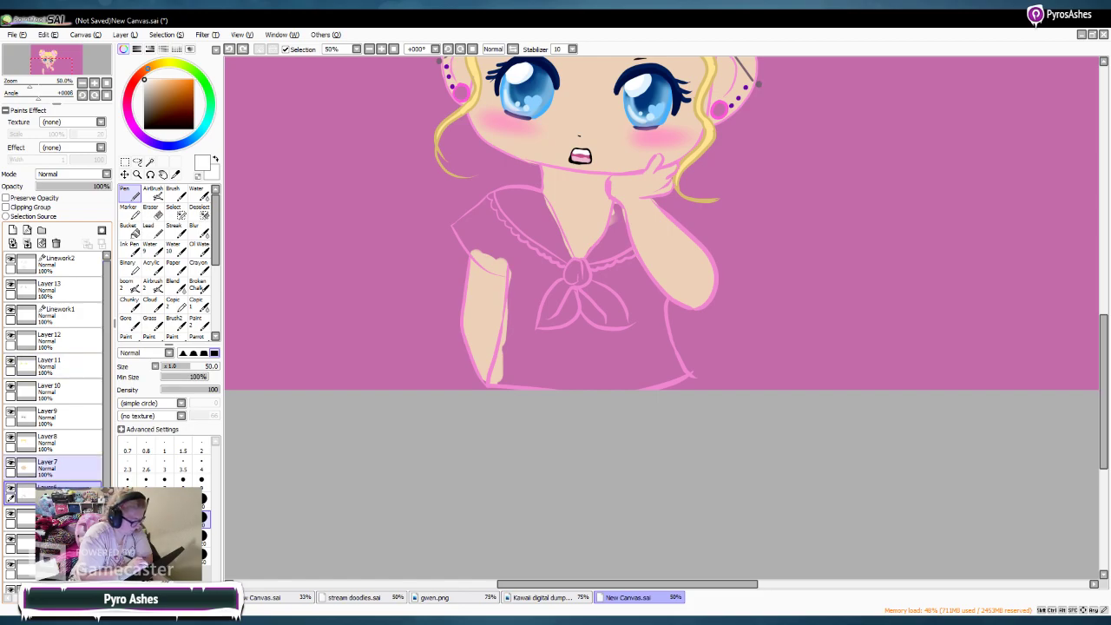
pyautogui.moveTo(510, 202)
pyautogui.mouseDown()
pyautogui.moveTo(463, 232)
pyautogui.moveTo(490, 259)
pyautogui.moveTo(533, 273)
pyautogui.mouseUp()
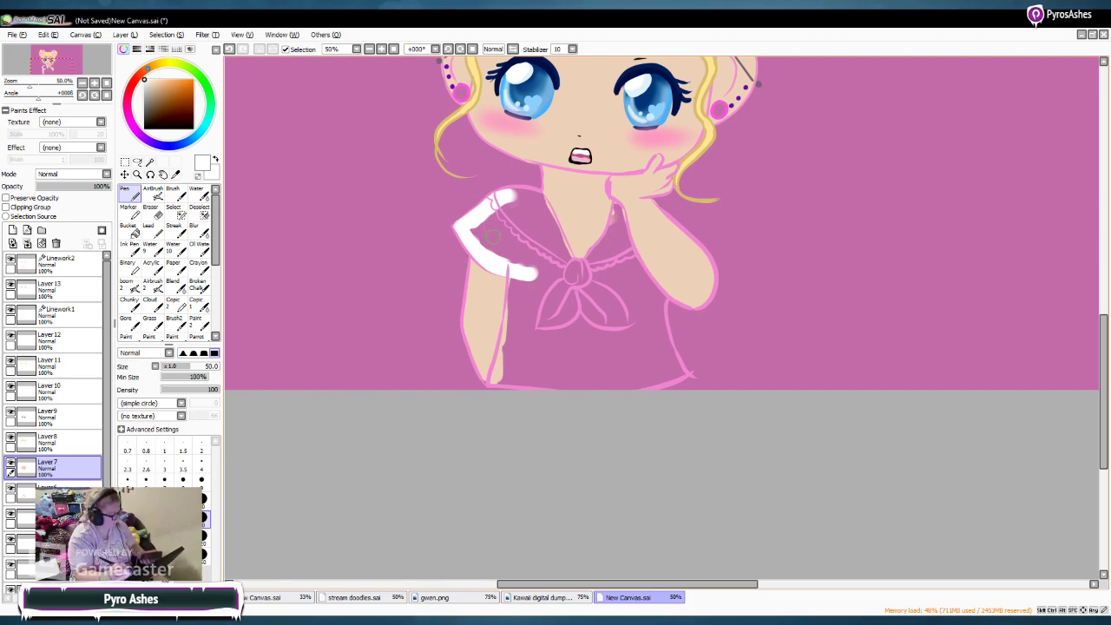
pyautogui.moveTo(491, 238)
pyautogui.mouseDown()
pyautogui.moveTo(526, 200)
pyautogui.moveTo(508, 197)
pyautogui.moveTo(538, 199)
pyautogui.moveTo(556, 242)
pyautogui.moveTo(545, 234)
pyautogui.moveTo(526, 248)
pyautogui.moveTo(525, 222)
pyautogui.moveTo(546, 272)
pyautogui.moveTo(520, 301)
pyautogui.moveTo(517, 257)
pyautogui.moveTo(509, 328)
pyautogui.moveTo(517, 312)
pyautogui.moveTo(492, 398)
pyautogui.moveTo(527, 318)
pyautogui.moveTo(540, 341)
pyautogui.moveTo(601, 363)
pyautogui.moveTo(584, 369)
pyautogui.moveTo(568, 327)
pyautogui.moveTo(540, 318)
pyautogui.moveTo(556, 295)
pyautogui.moveTo(551, 280)
pyautogui.moveTo(605, 246)
pyautogui.mouseUp()
# Step: Pick the arm's skin colour and touch up the tip of the neckline on the layer below Layer7
pyautogui.click(70, 485)
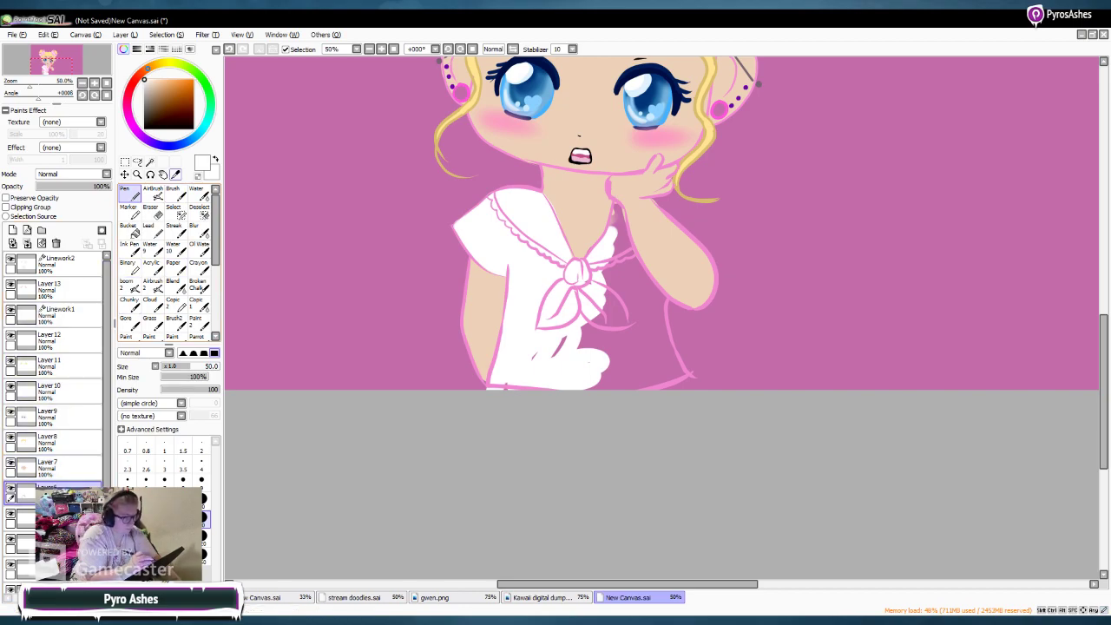
pyautogui.click(175, 174)
pyautogui.click(482, 322)
pyautogui.click(130, 192)
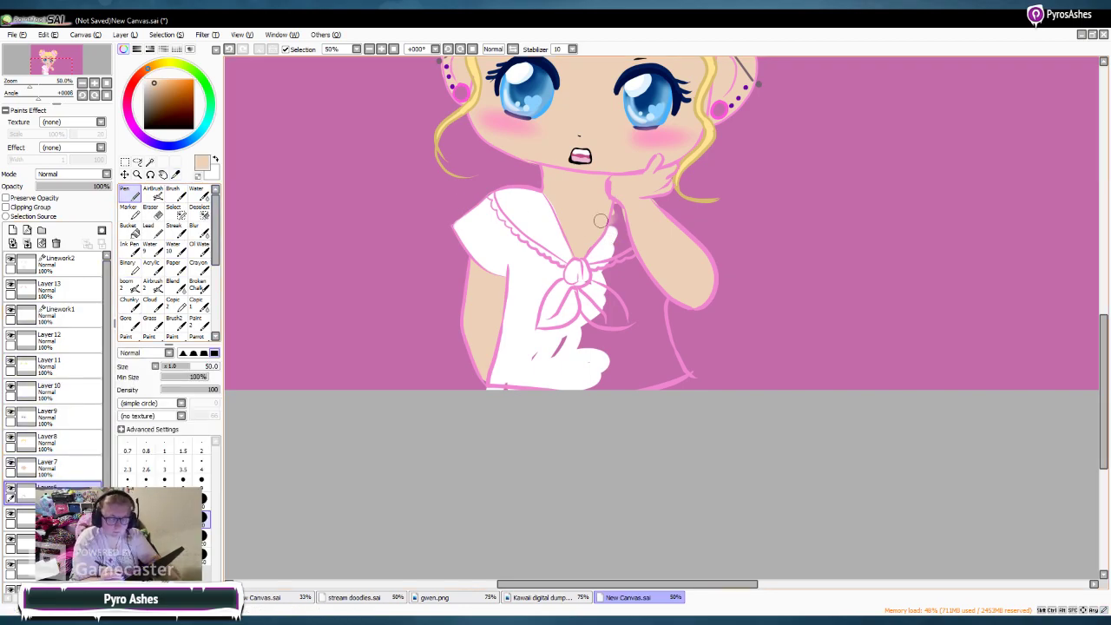
pyautogui.moveTo(581, 244); pyautogui.dragTo(583, 249)
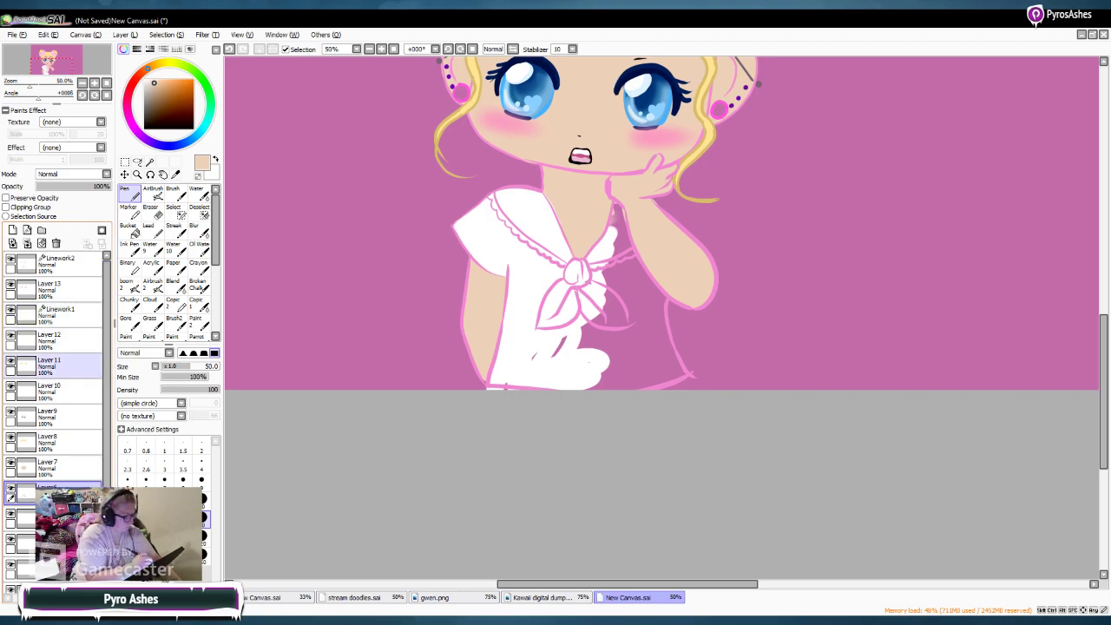
# Step: Fill the rest of the shirt, scarf tails and second collar flap with white on Layer7, down to the hem corner
pyautogui.click(48, 467)
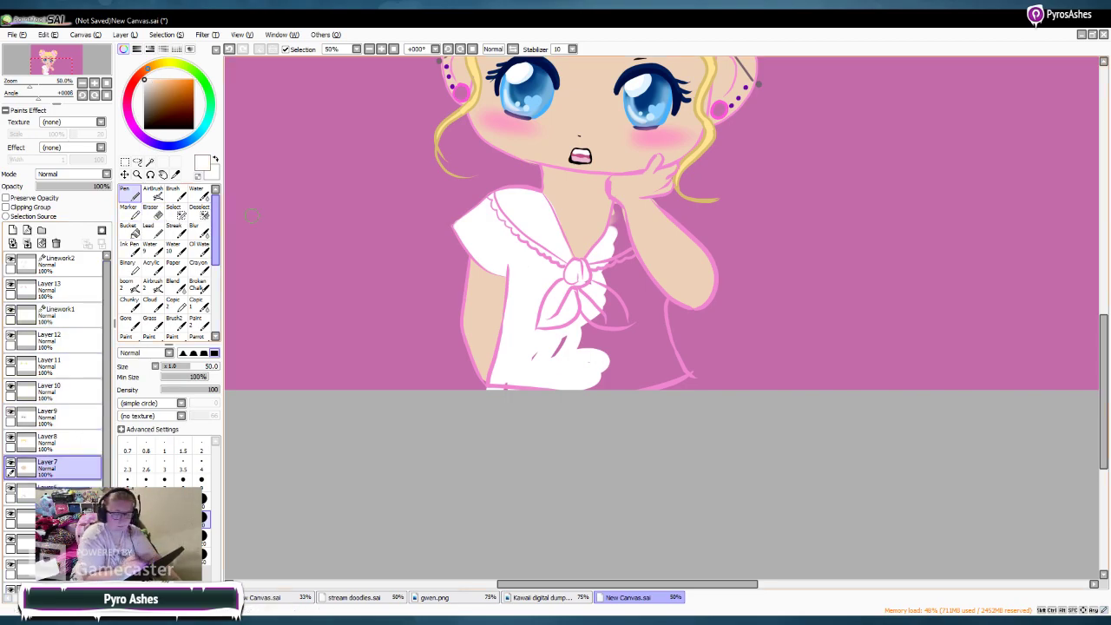
pyautogui.moveTo(526, 359)
pyautogui.mouseDown()
pyautogui.moveTo(617, 355)
pyautogui.moveTo(508, 389)
pyautogui.moveTo(688, 385)
pyautogui.moveTo(651, 297)
pyautogui.moveTo(654, 374)
pyautogui.moveTo(636, 340)
pyautogui.moveTo(575, 350)
pyautogui.moveTo(615, 305)
pyautogui.moveTo(620, 273)
pyautogui.moveTo(591, 288)
pyautogui.moveTo(615, 209)
pyautogui.moveTo(639, 283)
pyautogui.moveTo(627, 268)
pyautogui.moveTo(626, 295)
pyautogui.moveTo(644, 334)
pyautogui.moveTo(658, 306)
pyautogui.mouseUp()
pyautogui.moveTo(670, 366); pyautogui.dragTo(678, 381)
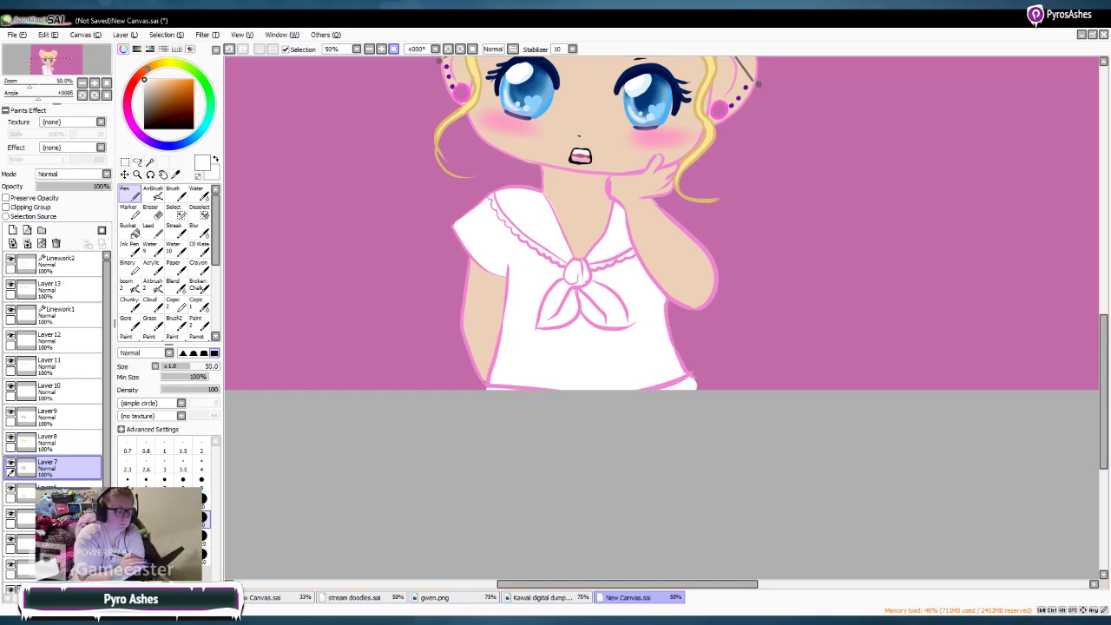
# Step: Paint the scarf knot and both scarf tails pale pink on Layer7 with the Pen at size 20
pyautogui.click(381, 48)
pyautogui.moveTo(1103, 410)
pyautogui.mouseDown()
pyautogui.moveTo(1104, 320)
pyautogui.moveTo(1103, 379)
pyautogui.mouseUp()
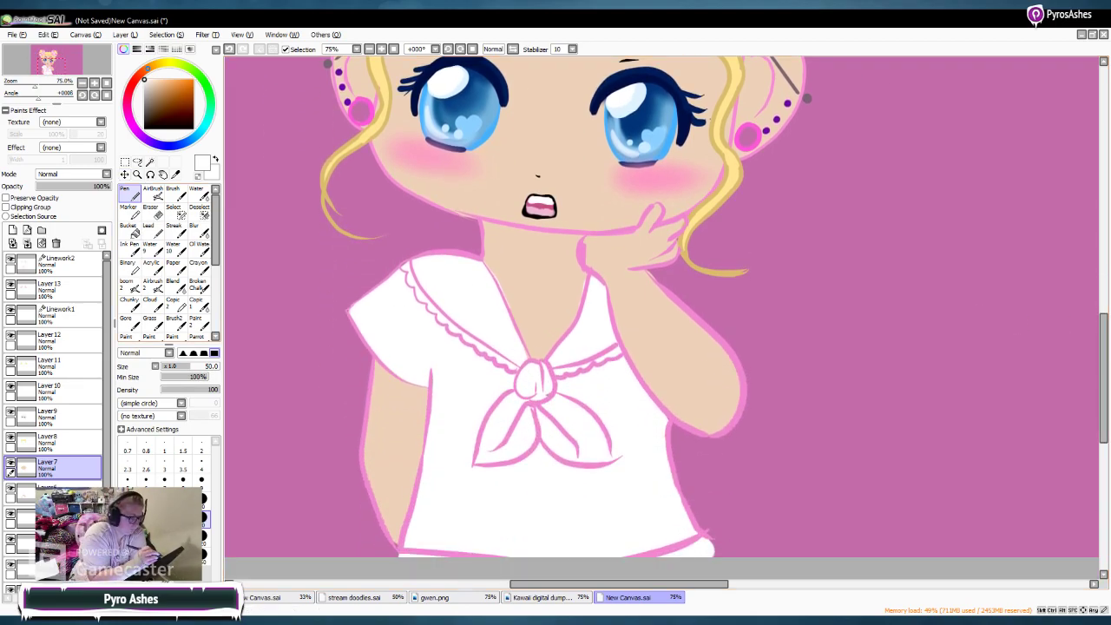
pyautogui.click(128, 109)
pyautogui.moveTo(152, 82); pyautogui.dragTo(156, 79)
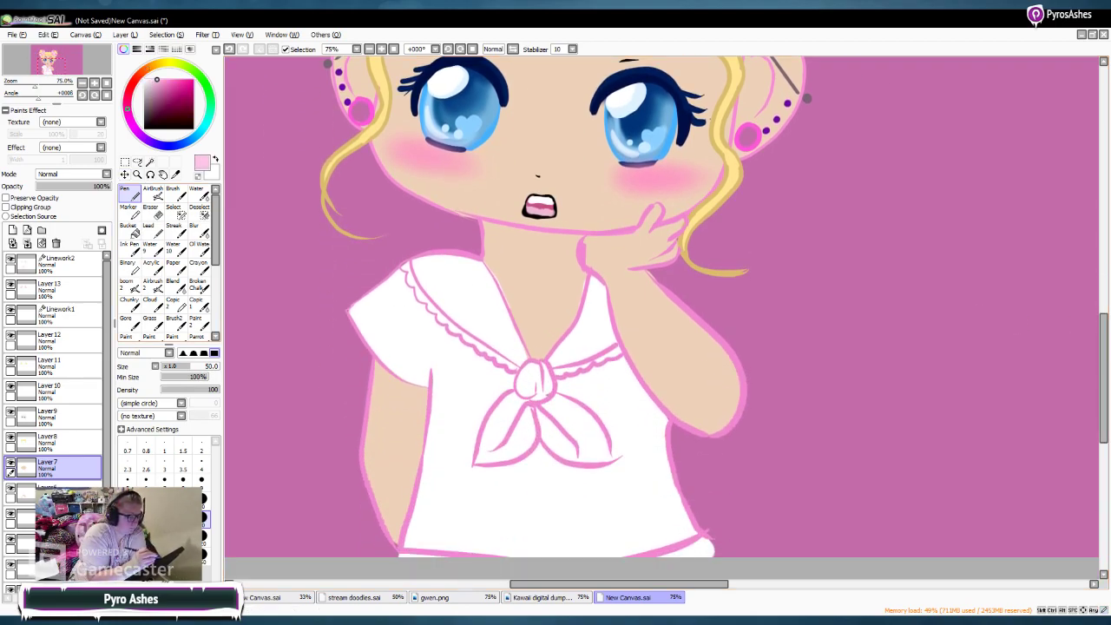
pyautogui.click(152, 79)
pyautogui.click(203, 500)
pyautogui.moveTo(536, 369)
pyautogui.mouseDown()
pyautogui.moveTo(512, 392)
pyautogui.moveTo(500, 408)
pyautogui.moveTo(517, 449)
pyautogui.moveTo(514, 423)
pyautogui.moveTo(537, 400)
pyautogui.moveTo(530, 437)
pyautogui.mouseUp()
pyautogui.moveTo(478, 461); pyautogui.dragTo(487, 427)
pyautogui.moveTo(561, 417)
pyautogui.mouseDown()
pyautogui.moveTo(555, 447)
pyautogui.moveTo(568, 410)
pyautogui.mouseUp()
pyautogui.moveTo(607, 459); pyautogui.dragTo(588, 437)
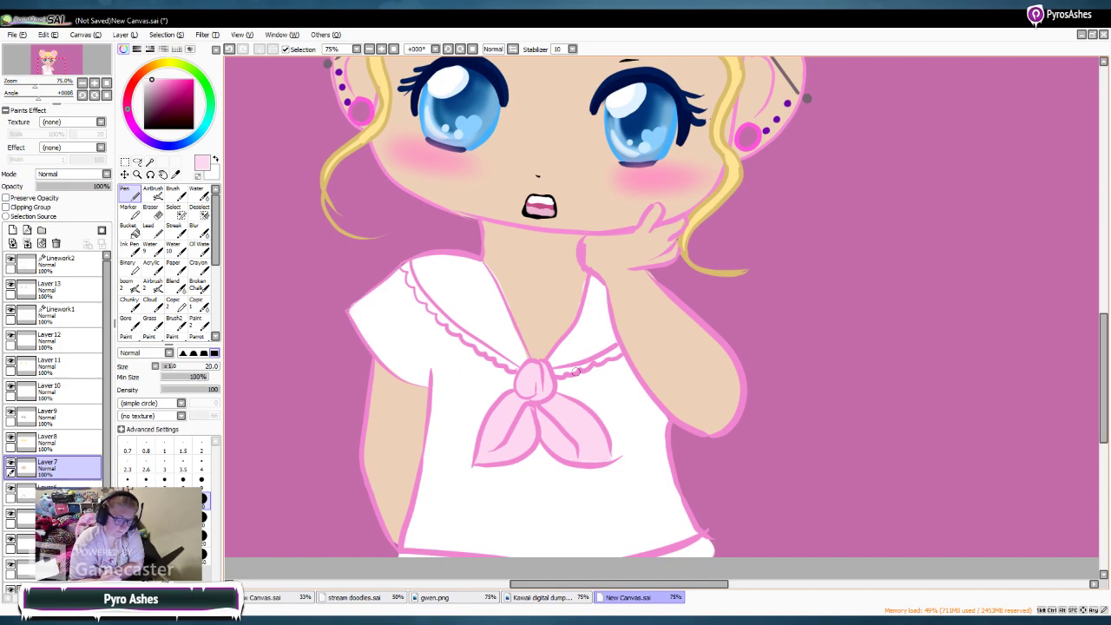
# Step: Fill both sailor-collar flaps with the same pale pink on Layer7, keeping the scalloped trim white
pyautogui.moveTo(569, 320)
pyautogui.mouseDown()
pyautogui.moveTo(565, 360)
pyautogui.moveTo(579, 349)
pyautogui.moveTo(592, 277)
pyautogui.moveTo(603, 297)
pyautogui.moveTo(598, 337)
pyautogui.mouseUp()
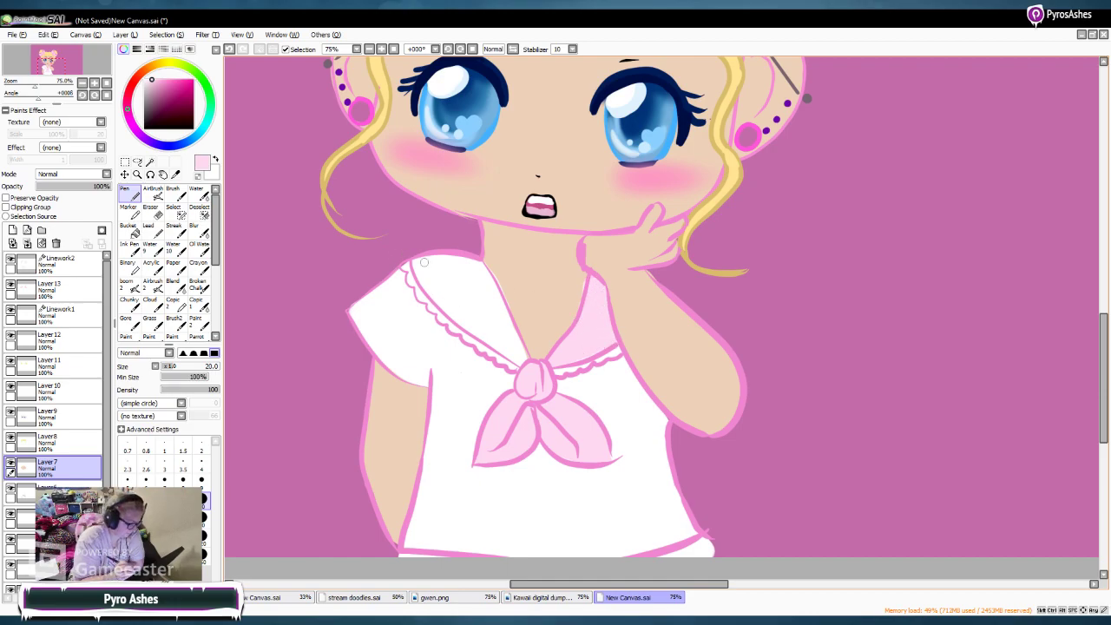
pyautogui.moveTo(417, 263)
pyautogui.mouseDown()
pyautogui.moveTo(446, 311)
pyautogui.moveTo(421, 267)
pyautogui.moveTo(433, 296)
pyautogui.moveTo(425, 268)
pyautogui.moveTo(434, 289)
pyautogui.moveTo(431, 265)
pyautogui.moveTo(474, 268)
pyautogui.moveTo(519, 363)
pyautogui.moveTo(434, 276)
pyautogui.moveTo(480, 308)
pyautogui.moveTo(482, 288)
pyautogui.moveTo(505, 336)
pyautogui.moveTo(487, 333)
pyautogui.moveTo(510, 354)
pyautogui.mouseUp()
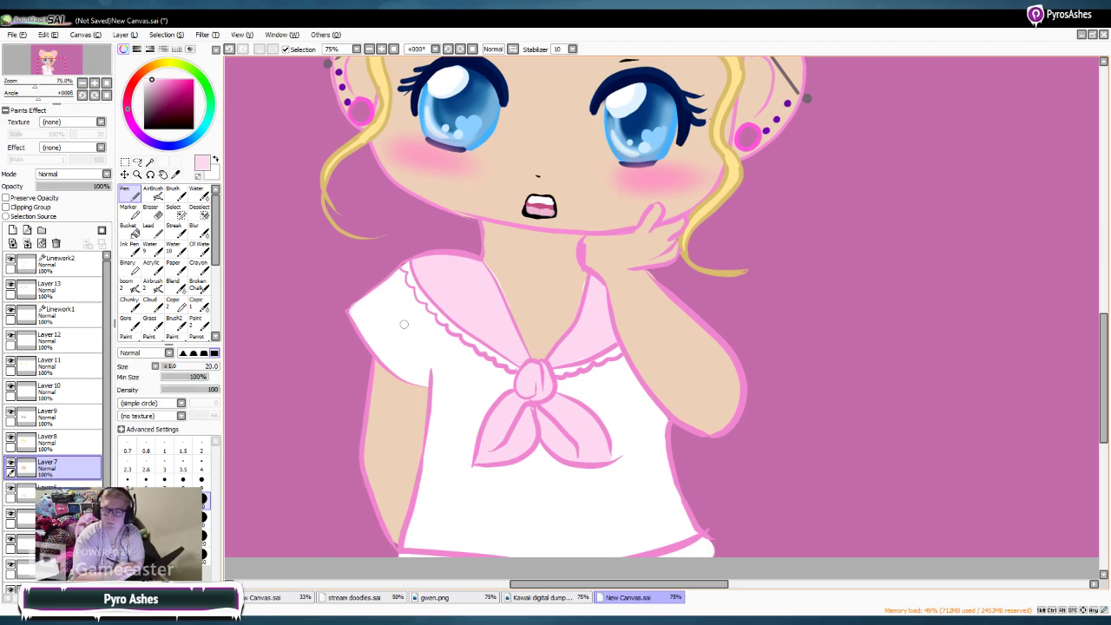
pyautogui.keyDown('ctrl'); pyautogui.click(48, 441); pyautogui.keyUp('ctrl')
pyautogui.click(52, 466)
pyautogui.click(151, 210)
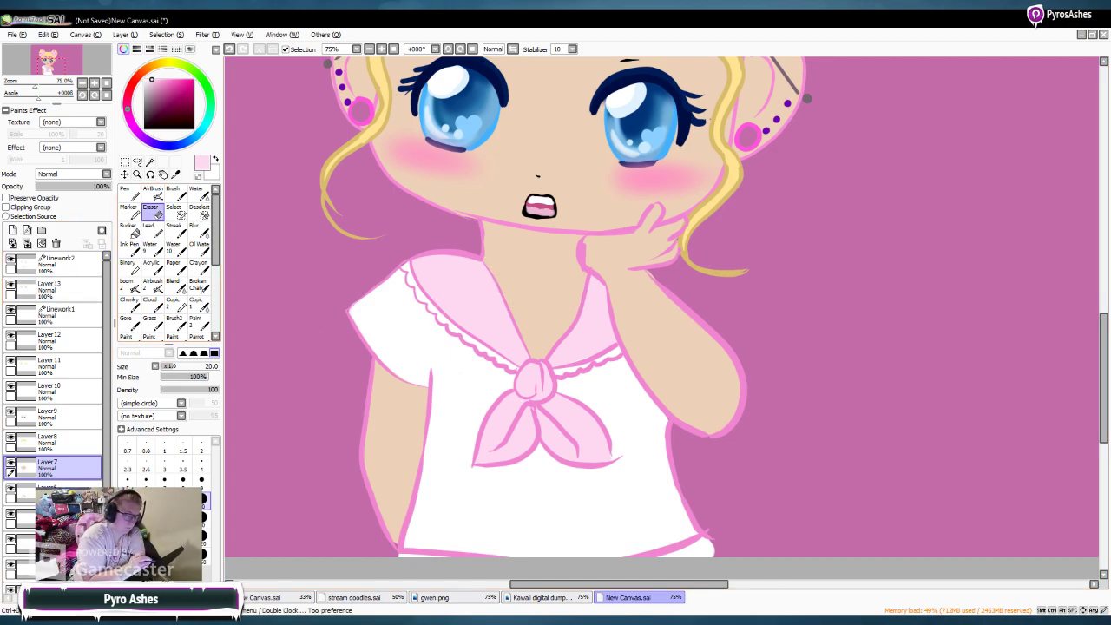
pyautogui.click(129, 192)
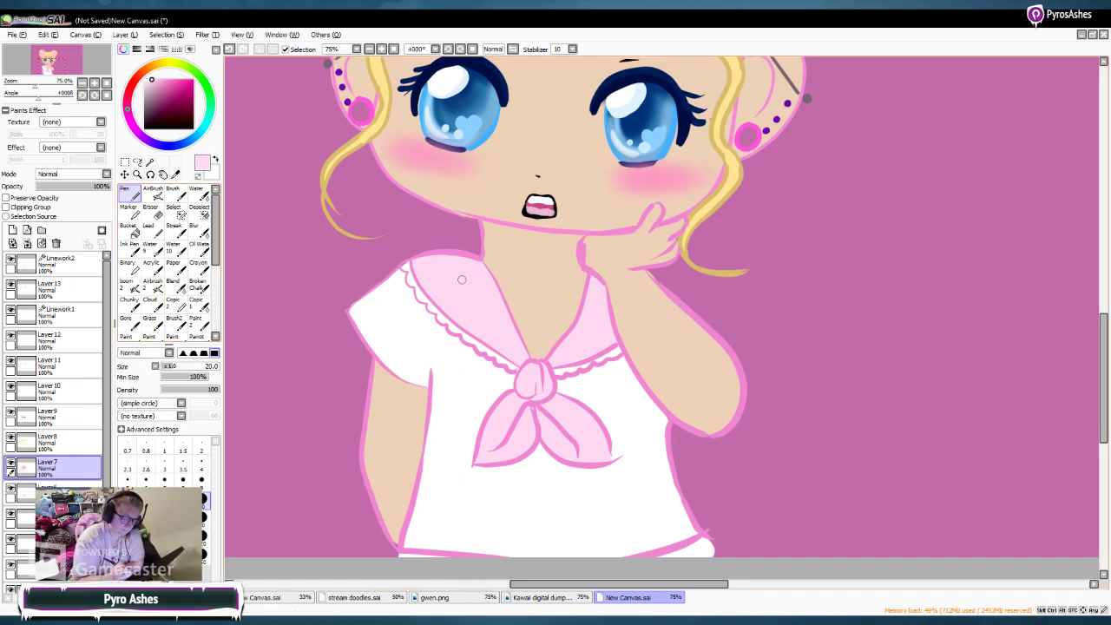
# Step: Draw a stripe in stronger pink along the lower edge of both collar flaps on Linework2
pyautogui.click(169, 80)
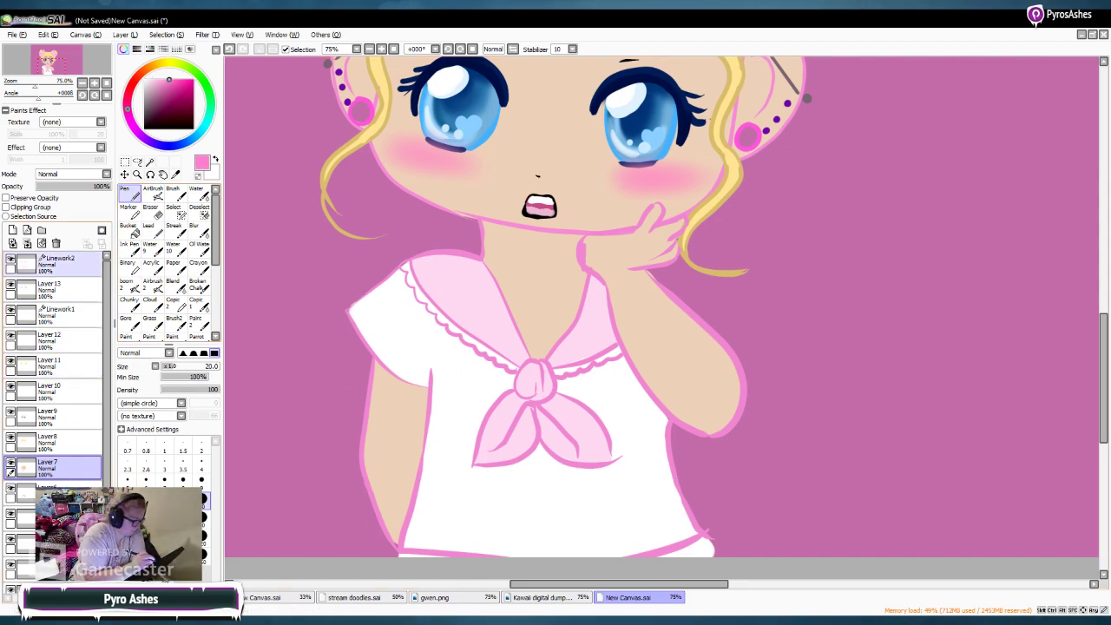
pyautogui.click(61, 264)
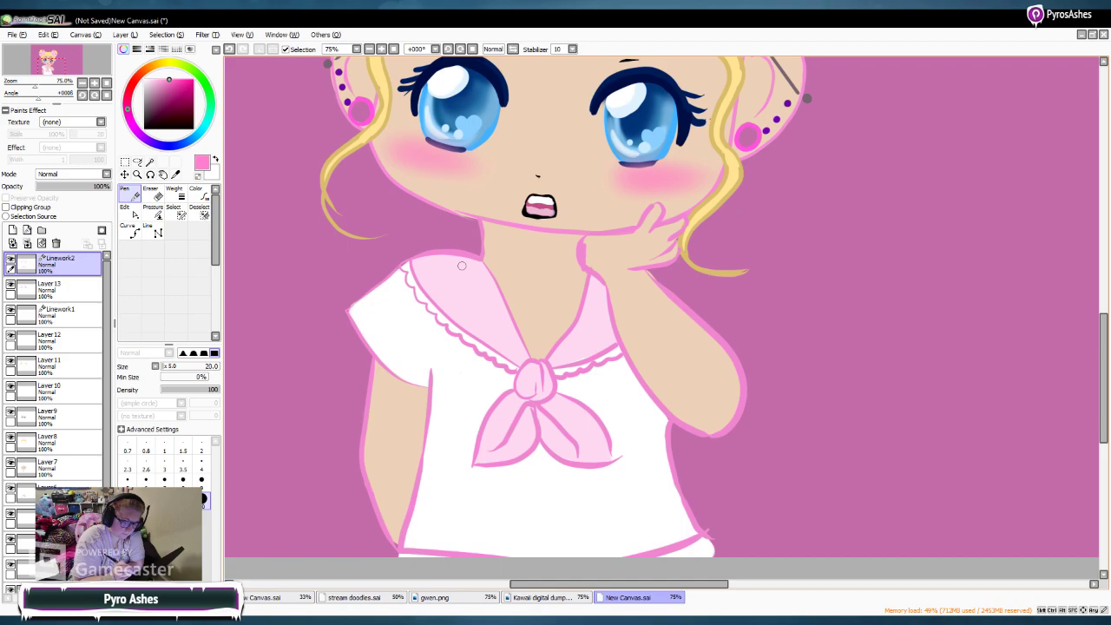
pyautogui.moveTo(421, 260); pyautogui.dragTo(518, 366)
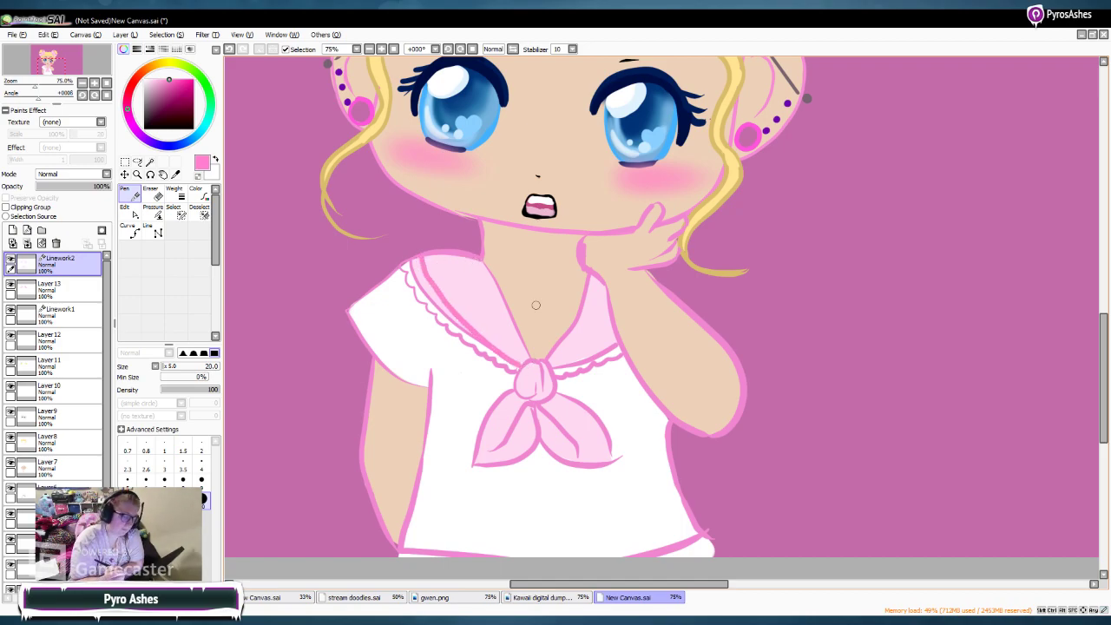
pyautogui.hotkey('ctrl', 'z')
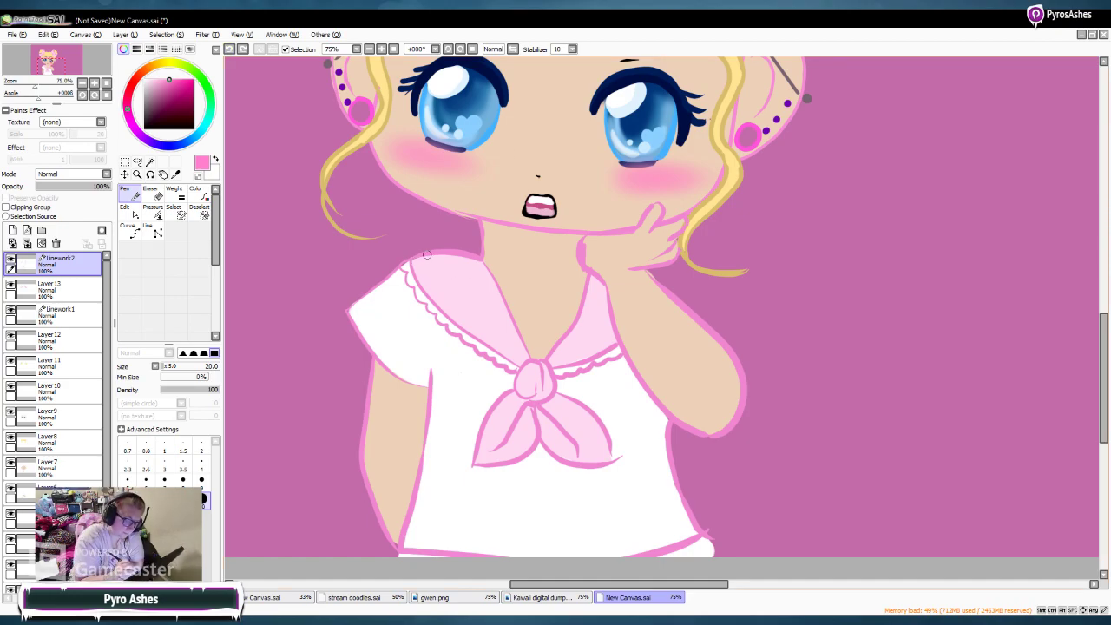
pyautogui.moveTo(446, 298); pyautogui.dragTo(521, 363)
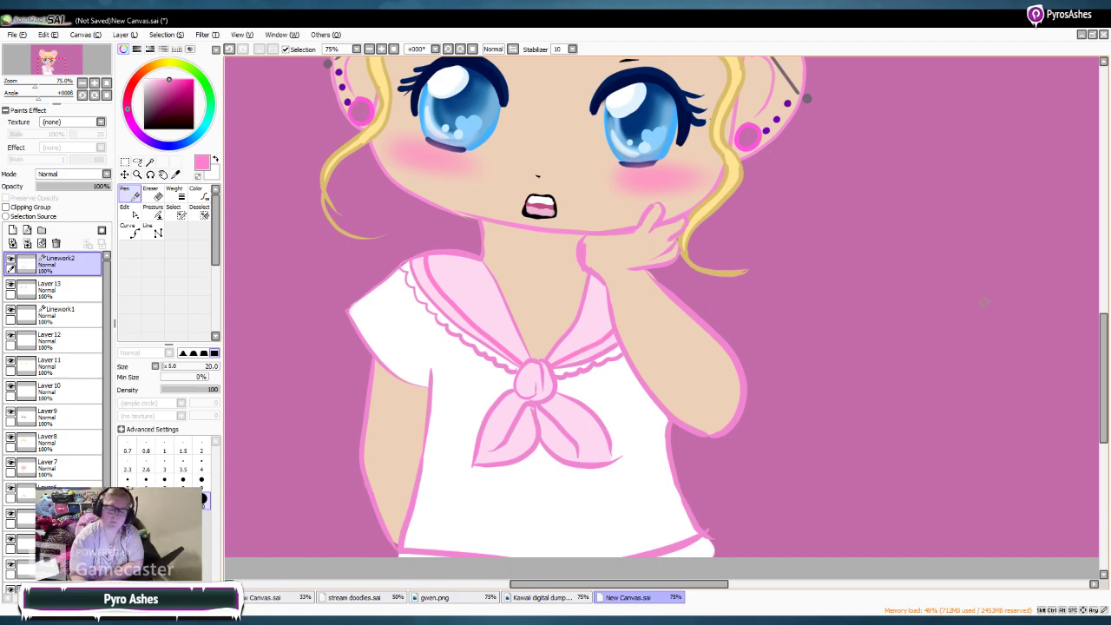
# Step: Add faint fold lines low on the shirt and paint a cuff band on the short sleeve in very pale pink on Linework2
pyautogui.moveTo(1103, 377); pyautogui.dragTo(1103, 325)
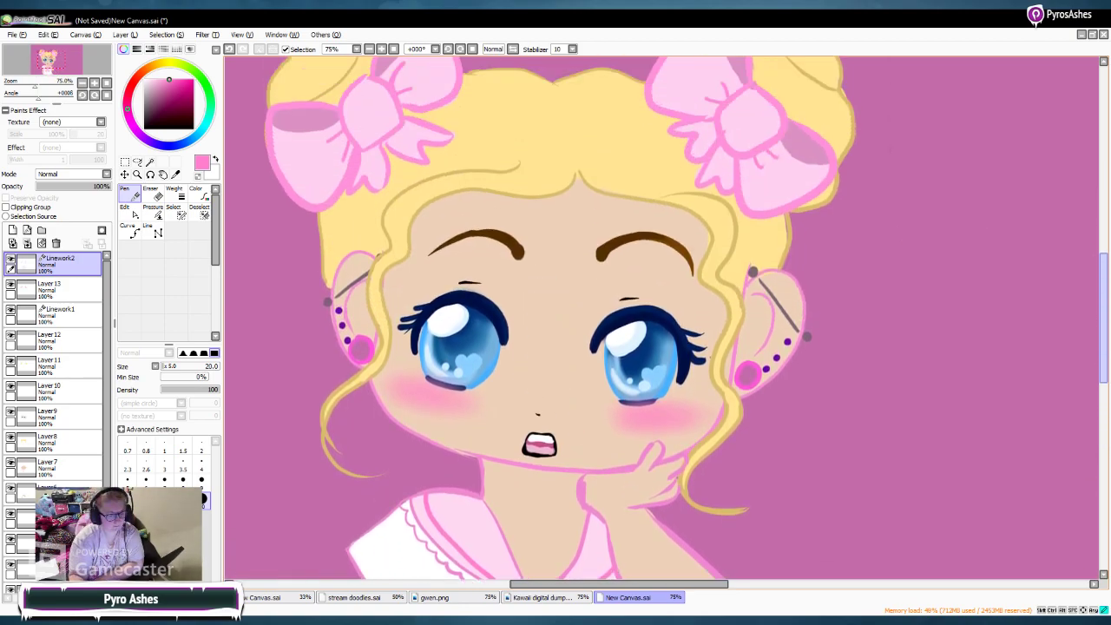
pyautogui.scroll(-3, 462, 270)
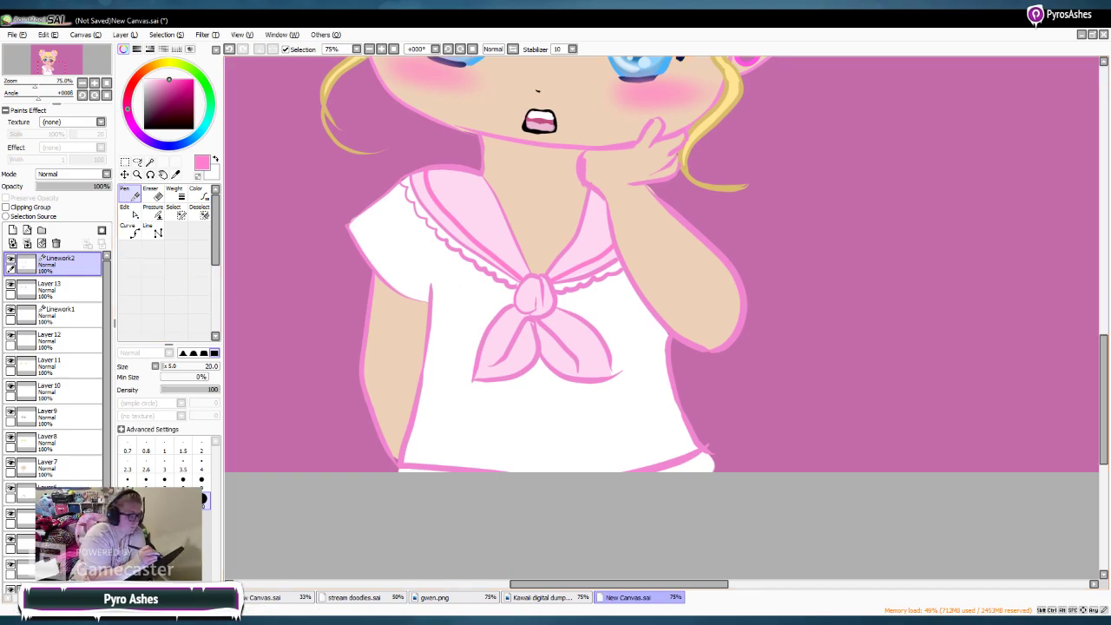
pyautogui.click(148, 81)
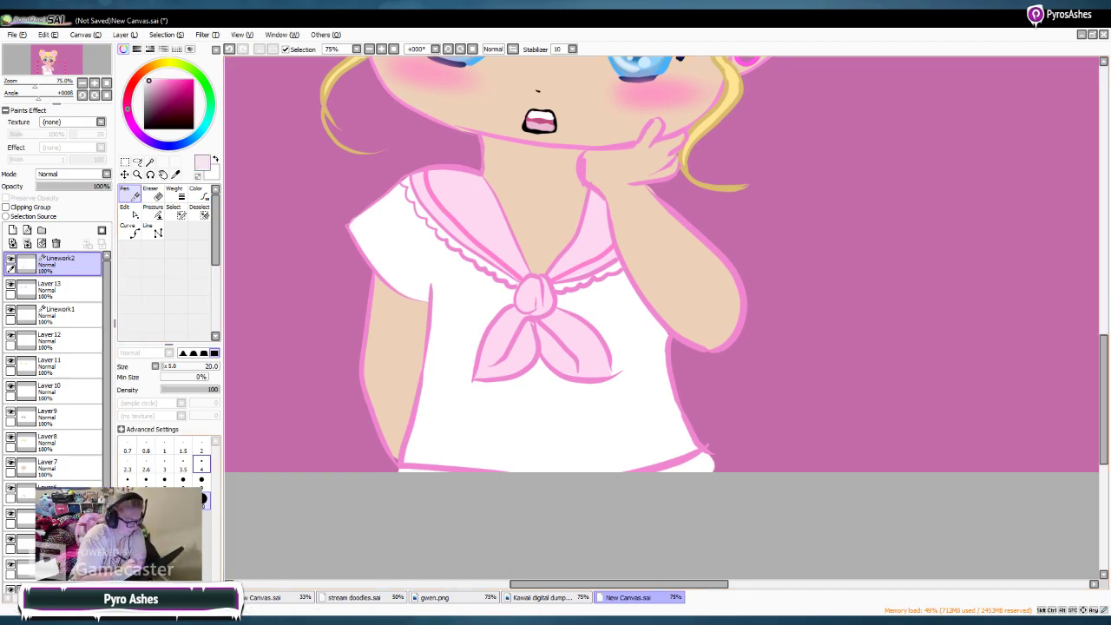
pyautogui.moveTo(456, 417)
pyautogui.mouseDown()
pyautogui.moveTo(481, 444)
pyautogui.moveTo(549, 453)
pyautogui.moveTo(616, 405)
pyautogui.mouseUp()
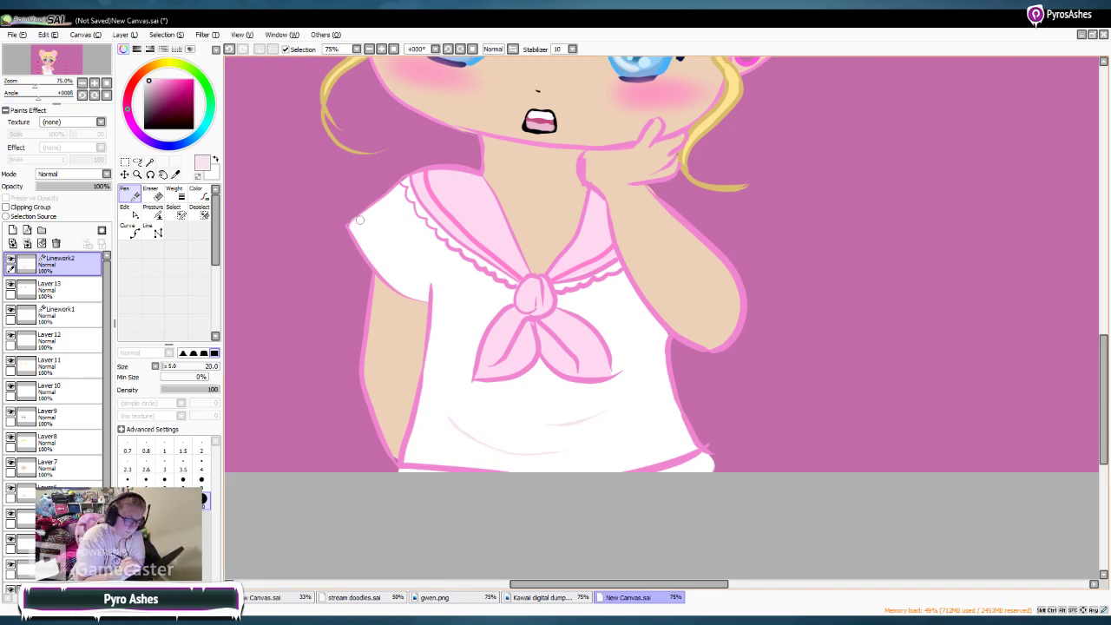
pyautogui.moveTo(348, 225)
pyautogui.mouseDown()
pyautogui.moveTo(396, 284)
pyautogui.moveTo(429, 299)
pyautogui.mouseUp()
pyautogui.moveTo(351, 224)
pyautogui.mouseDown()
pyautogui.moveTo(430, 303)
pyautogui.moveTo(359, 236)
pyautogui.moveTo(425, 297)
pyautogui.moveTo(373, 230)
pyautogui.mouseUp()
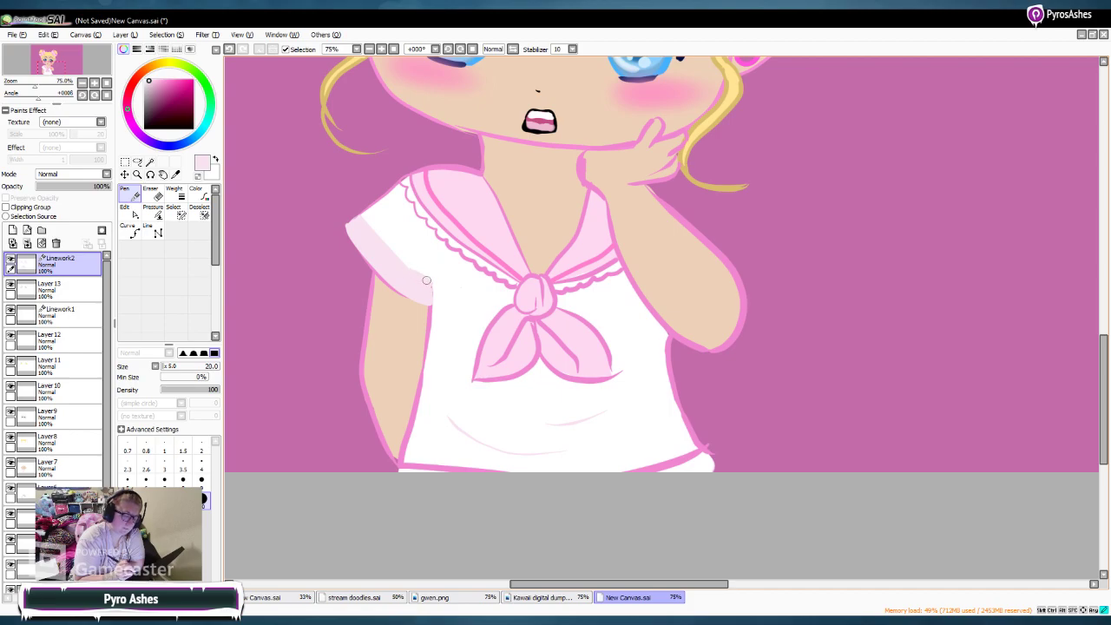
# Step: Pick the arm outline's pink and outline the short sleeve's cuff, thickening its lower edge
pyautogui.click(174, 173)
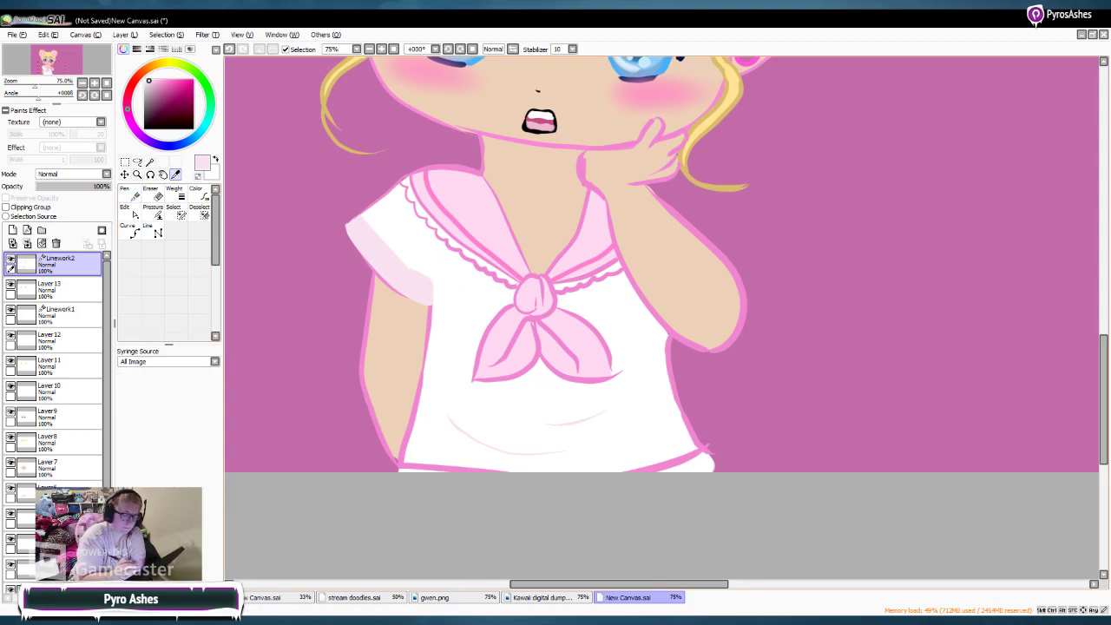
pyautogui.click(375, 276)
pyautogui.click(129, 194)
pyautogui.moveTo(366, 210); pyautogui.dragTo(360, 216)
pyautogui.moveTo(367, 255)
pyautogui.mouseDown()
pyautogui.moveTo(423, 310)
pyautogui.moveTo(433, 313)
pyautogui.moveTo(436, 279)
pyautogui.mouseUp()
pyautogui.moveTo(347, 223)
pyautogui.mouseDown()
pyautogui.moveTo(374, 268)
pyautogui.moveTo(428, 304)
pyautogui.mouseUp()
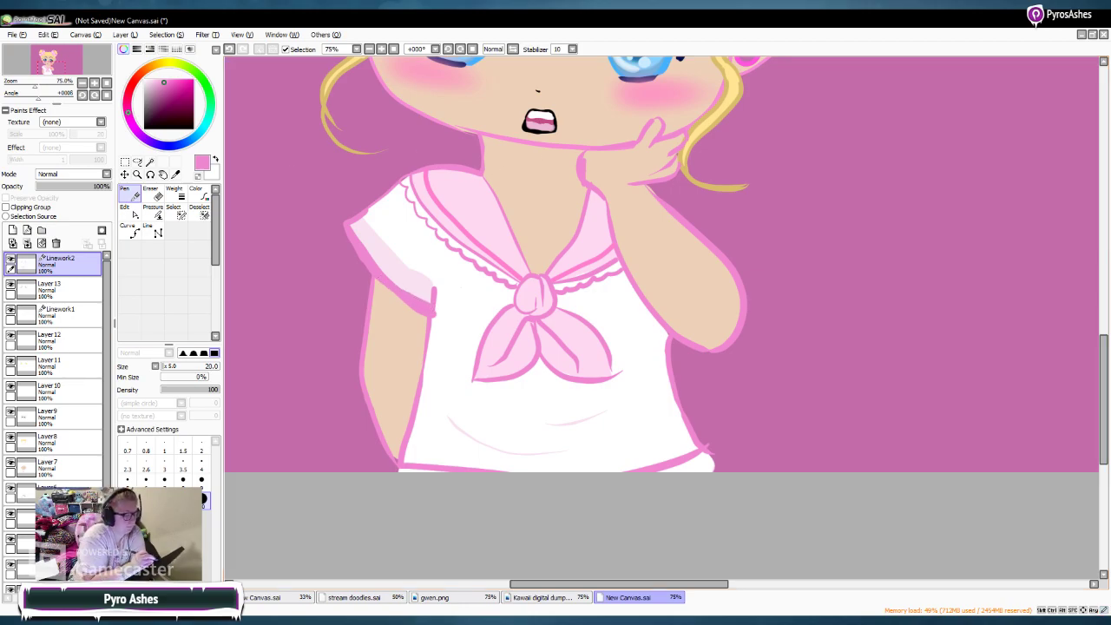
# Step: Pick the shirt's white and make Layer7 active for painting with the Pen
pyautogui.press('alt')
pyautogui.click(460, 295)
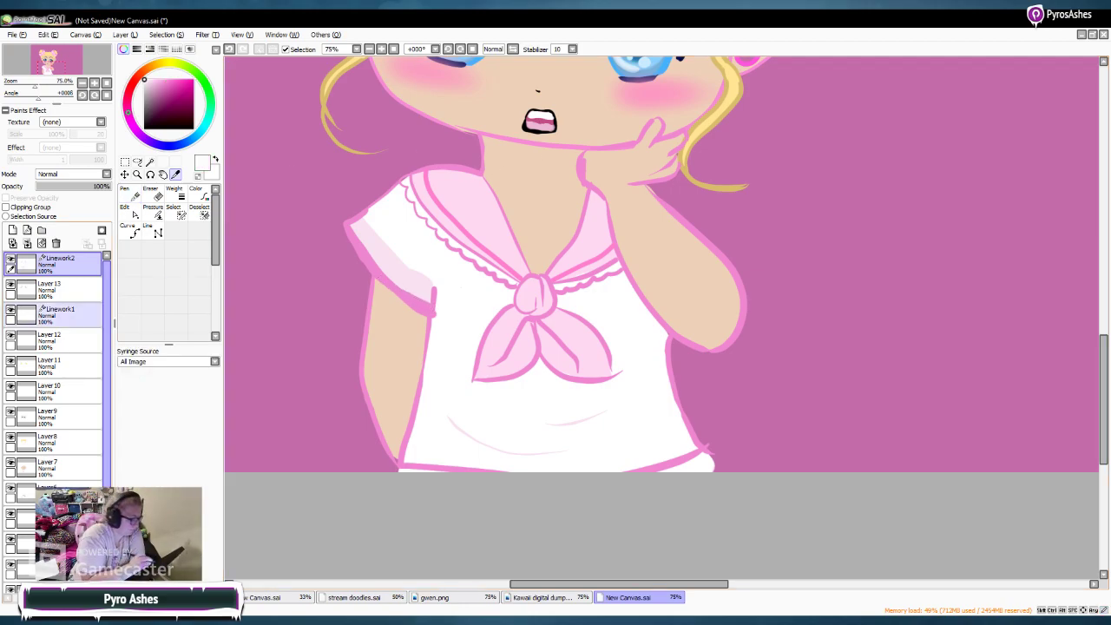
pyautogui.click(63, 467)
pyautogui.press('n')
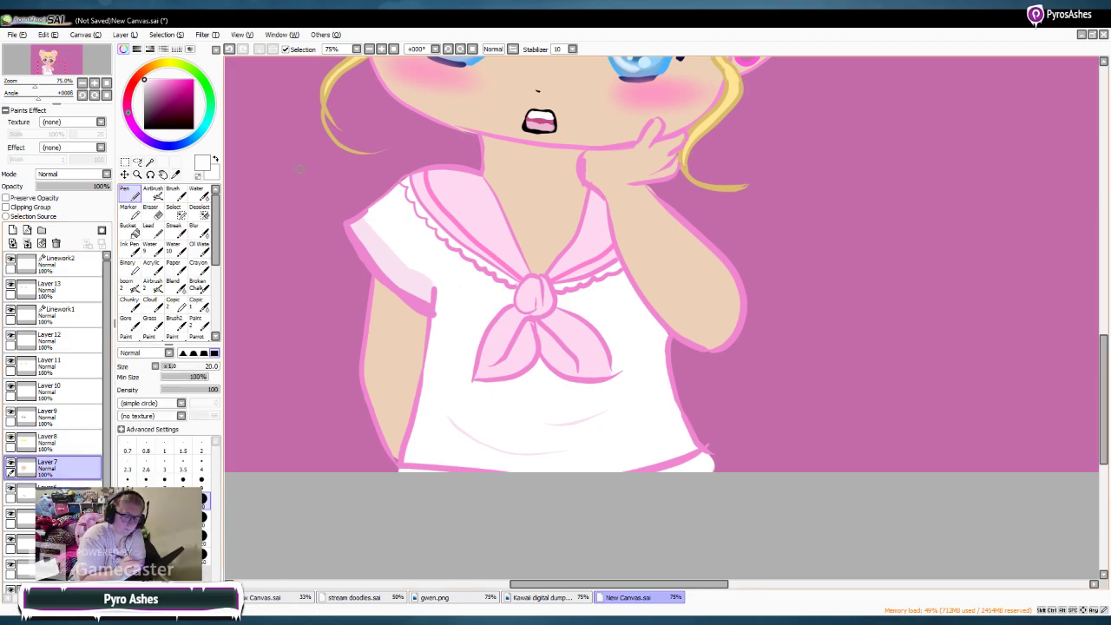
pyautogui.press('e')
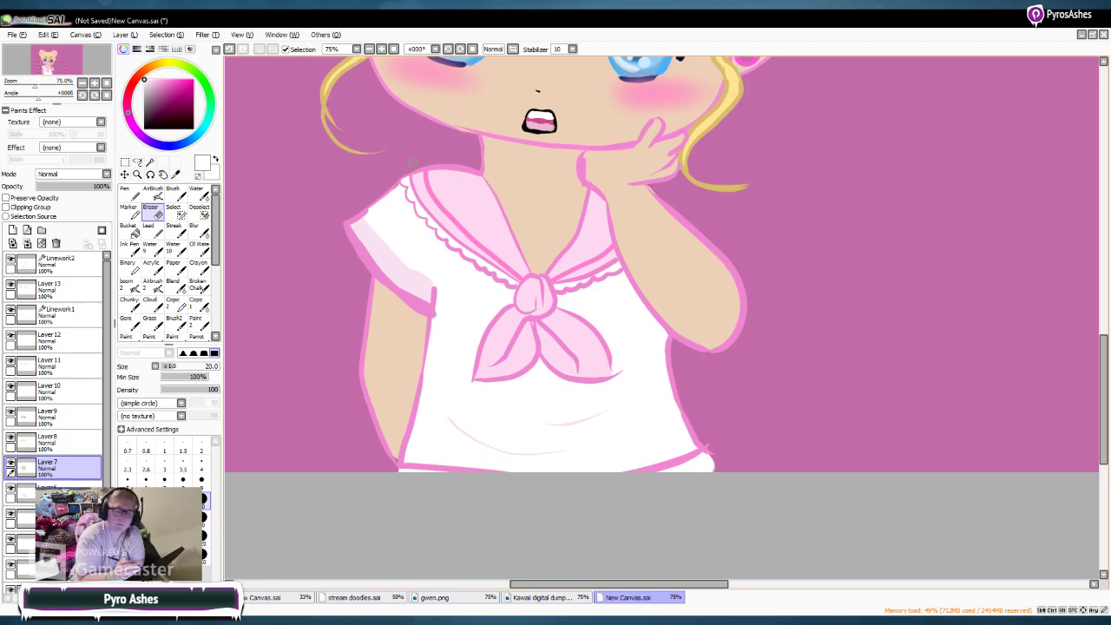
pyautogui.press('n')
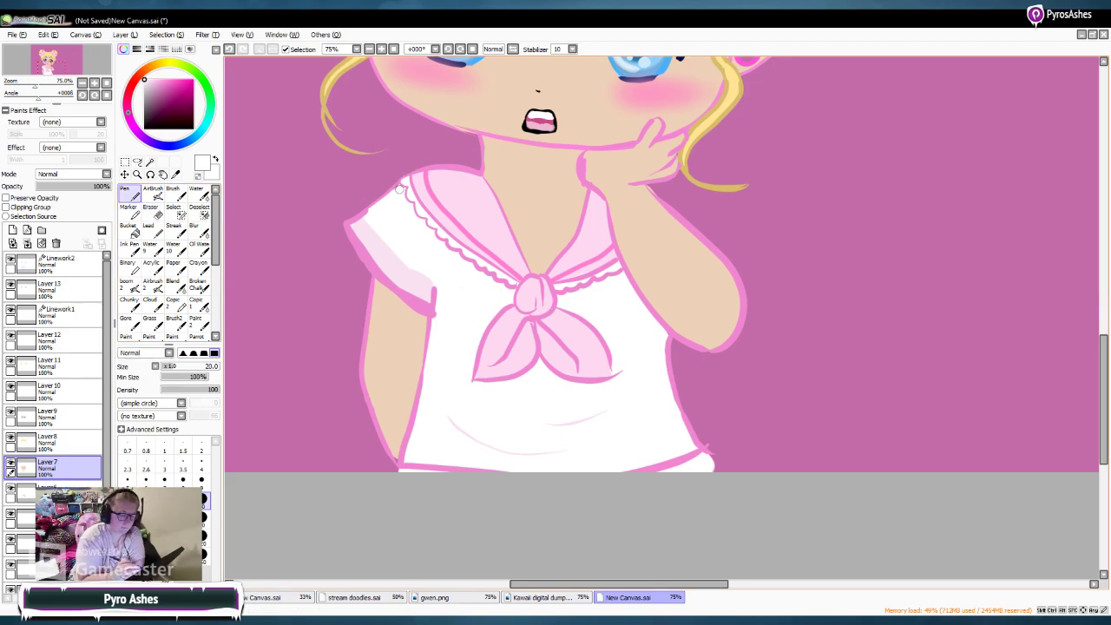
# Step: Paint the strip below the shirt's hem pink on Layer7 with the Pen at size 50
pyautogui.doubleClick(369, 49)
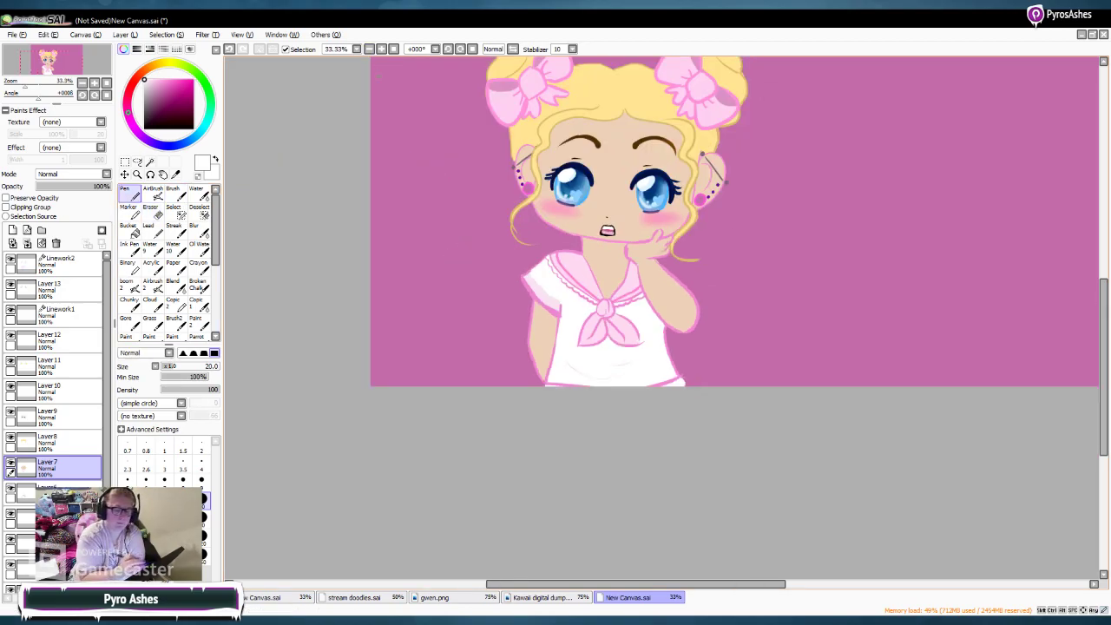
pyautogui.moveTo(1102, 382); pyautogui.dragTo(1102, 353)
pyautogui.moveTo(538, 584); pyautogui.dragTo(587, 583)
pyautogui.click(163, 79)
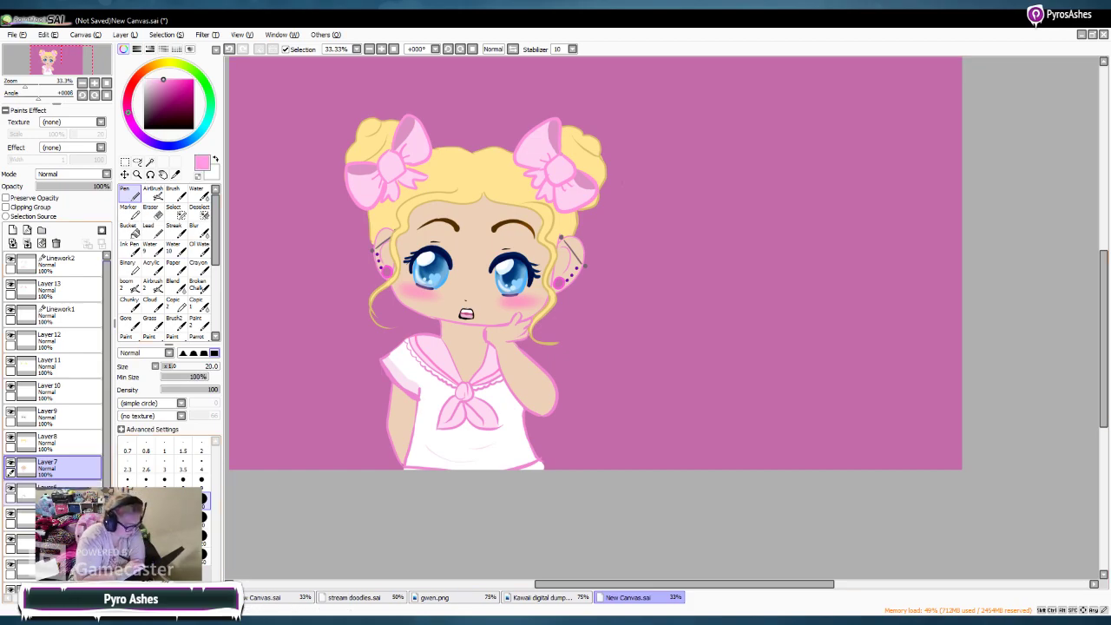
pyautogui.click(205, 518)
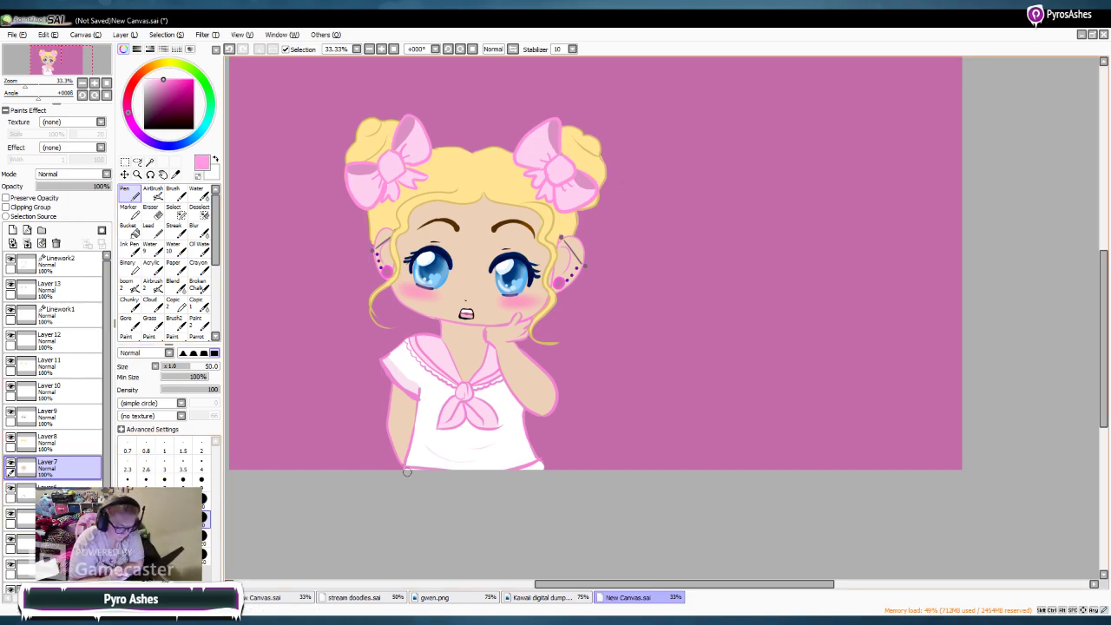
pyautogui.moveTo(481, 476)
pyautogui.mouseDown()
pyautogui.moveTo(538, 464)
pyautogui.moveTo(545, 474)
pyautogui.mouseUp()
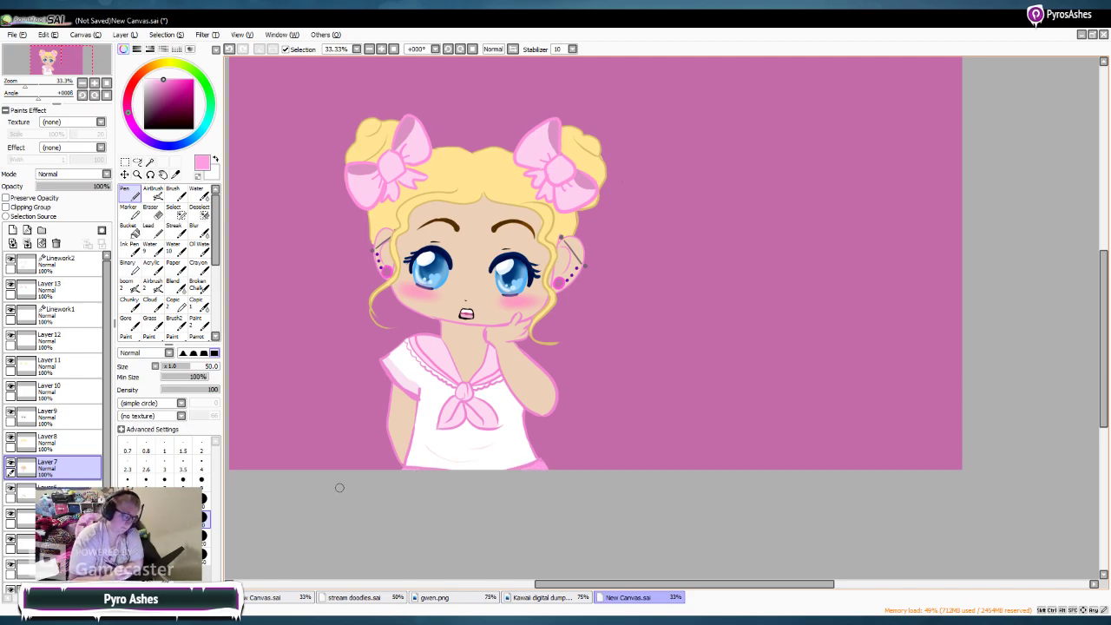
# Step: Pick the arm's skin colour and touch up the lower end of the straight arm beside the hem on Layer7
pyautogui.click(175, 175)
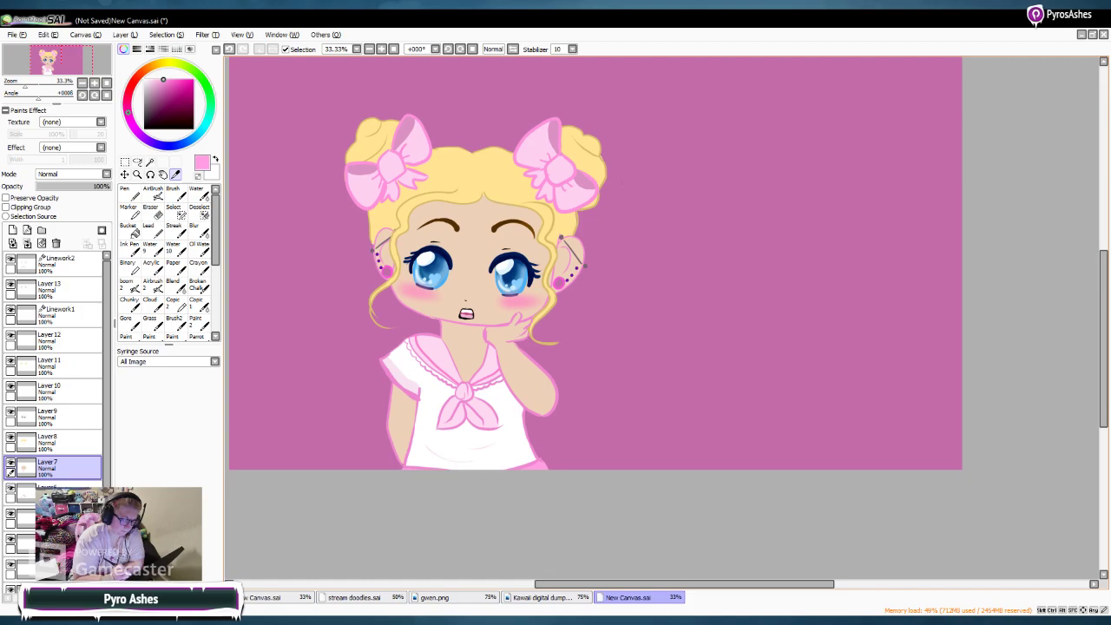
pyautogui.click(400, 443)
pyautogui.click(130, 193)
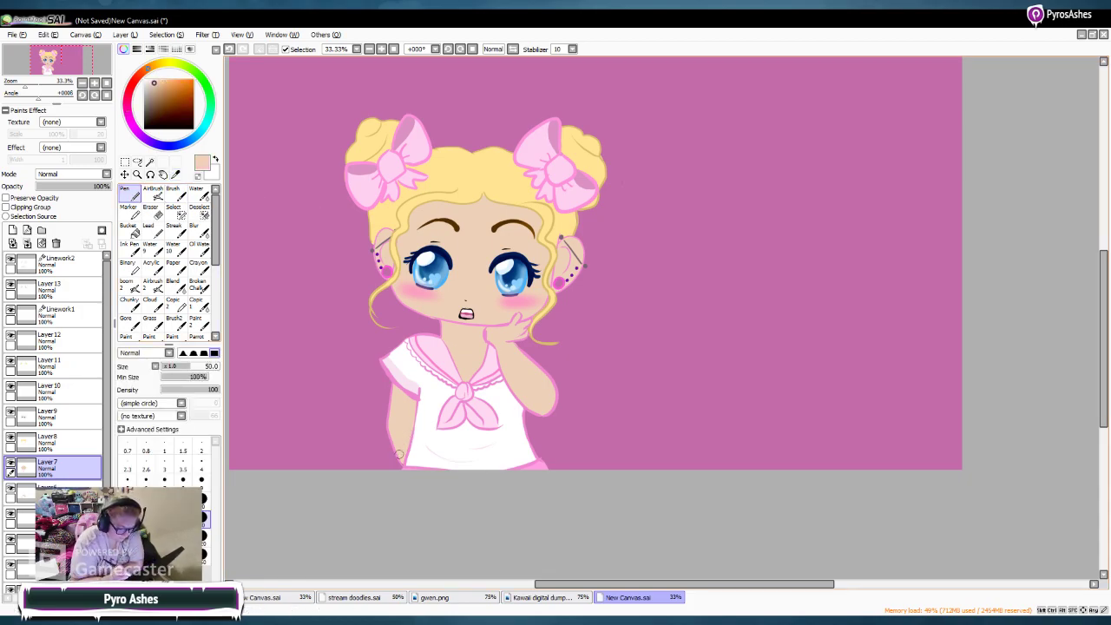
pyautogui.press('e')
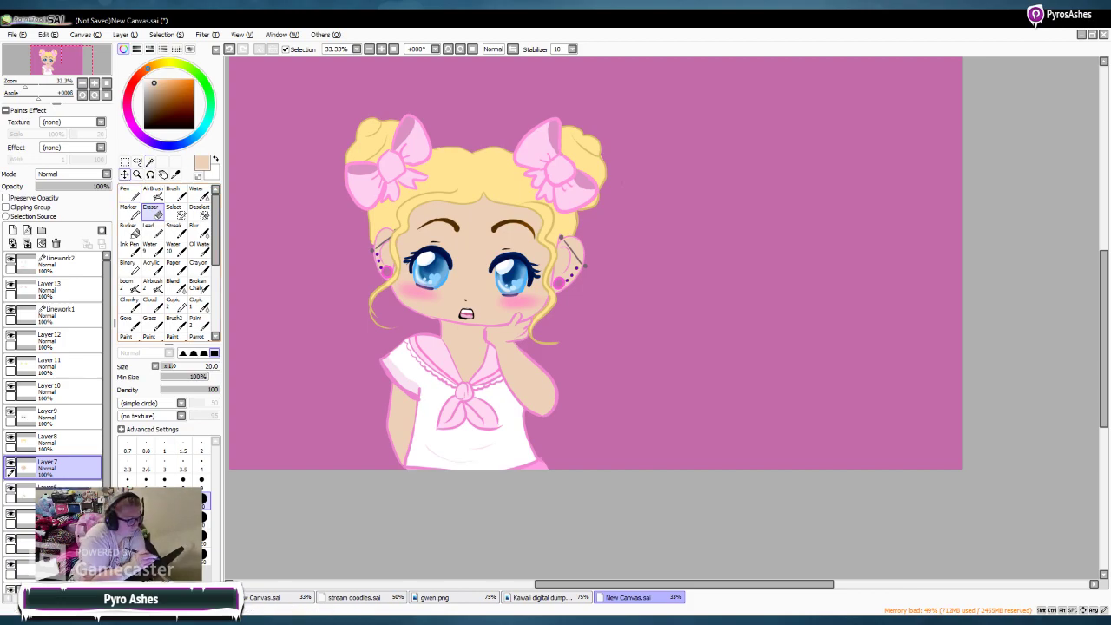
# Step: Draw a small tilted three-pointed crown outline in muted yellow beside the ear with the crossed piercing bar on Linework2
pyautogui.click(165, 64)
pyautogui.click(159, 88)
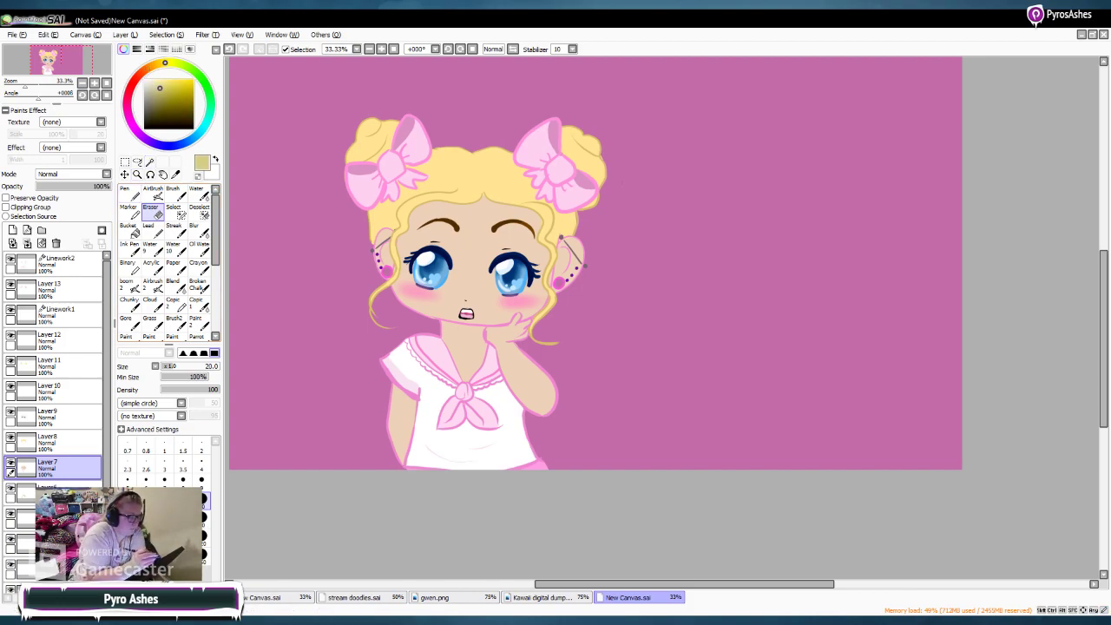
pyautogui.click(130, 192)
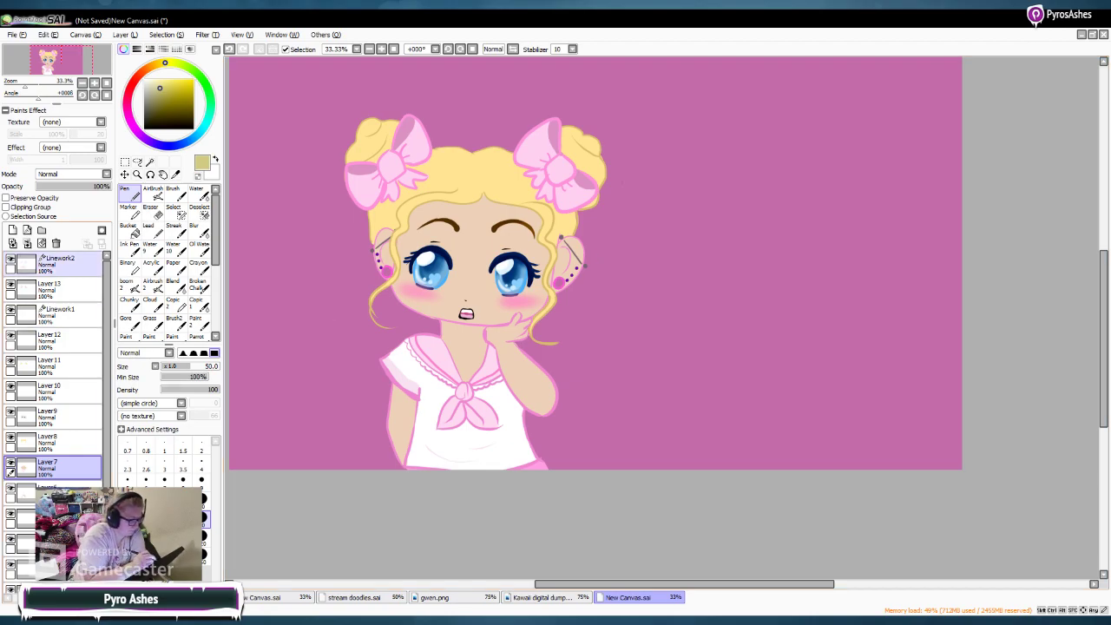
pyautogui.click(61, 264)
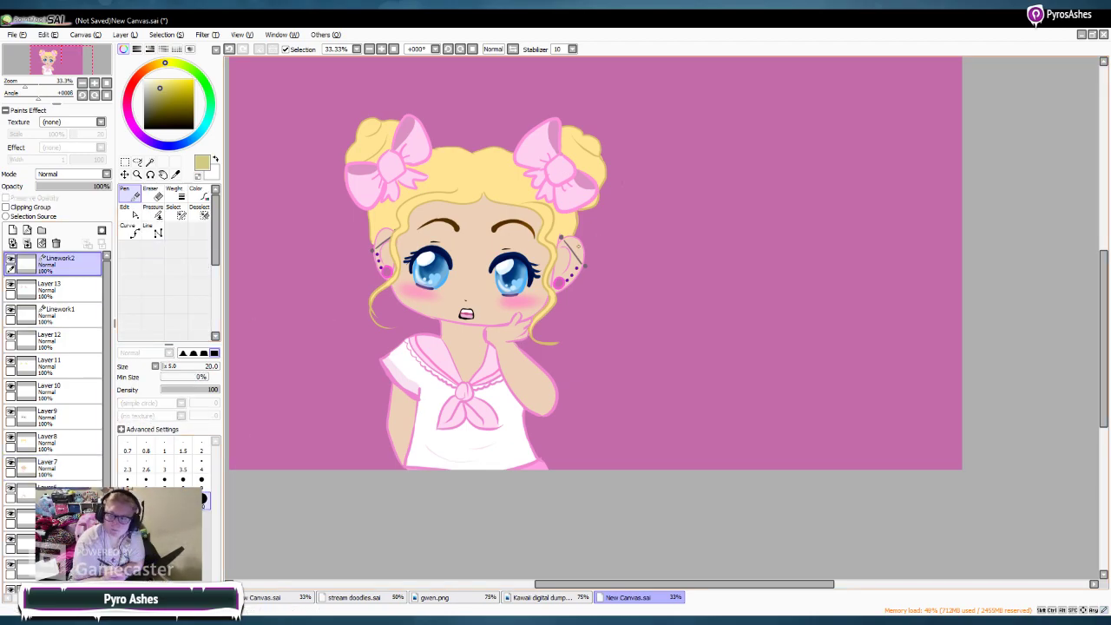
pyautogui.moveTo(596, 231); pyautogui.dragTo(597, 251)
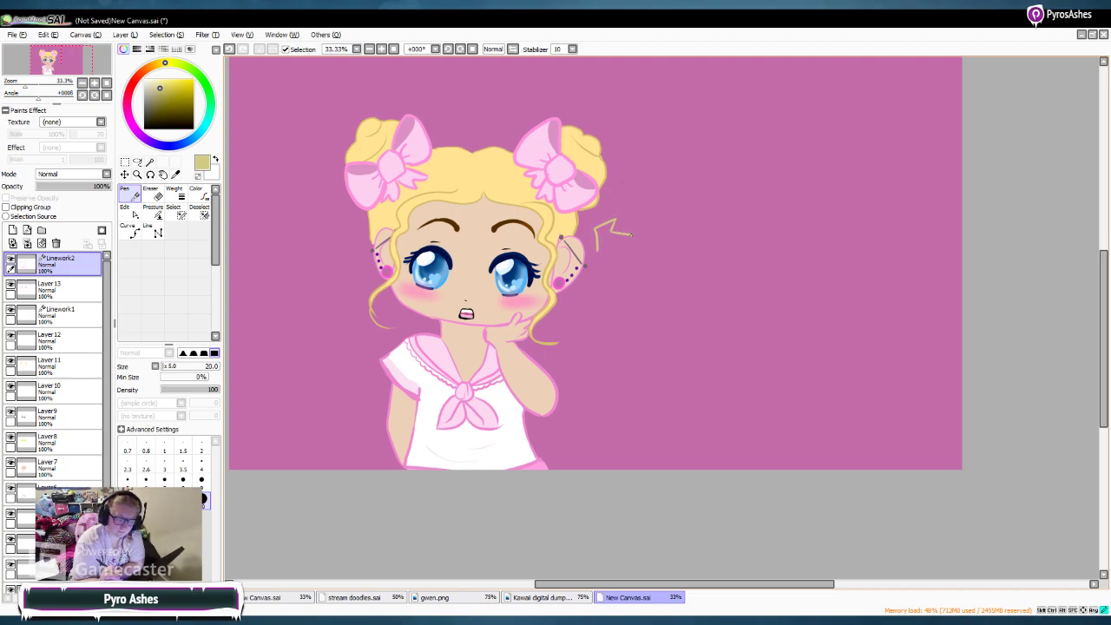
pyautogui.moveTo(618, 258)
pyautogui.mouseDown()
pyautogui.moveTo(596, 252)
pyautogui.moveTo(613, 220)
pyautogui.moveTo(614, 260)
pyautogui.mouseUp()
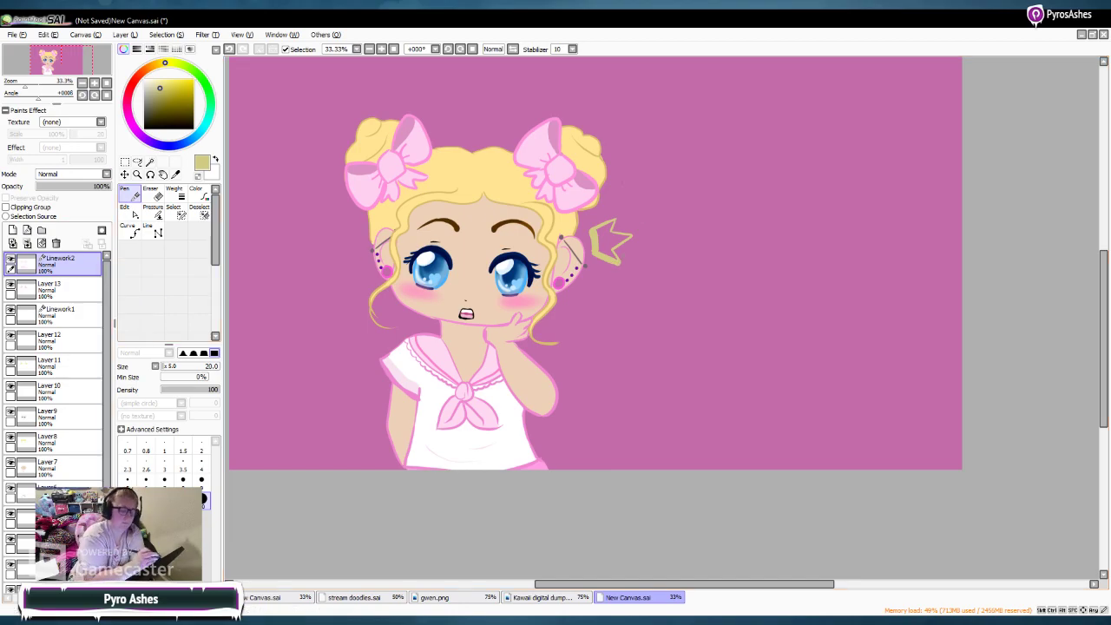
# Step: Fill the small crown beside the ear with pale yellow on Layer10 using the Pen, and erase the colour outside its outline
pyautogui.click(155, 82)
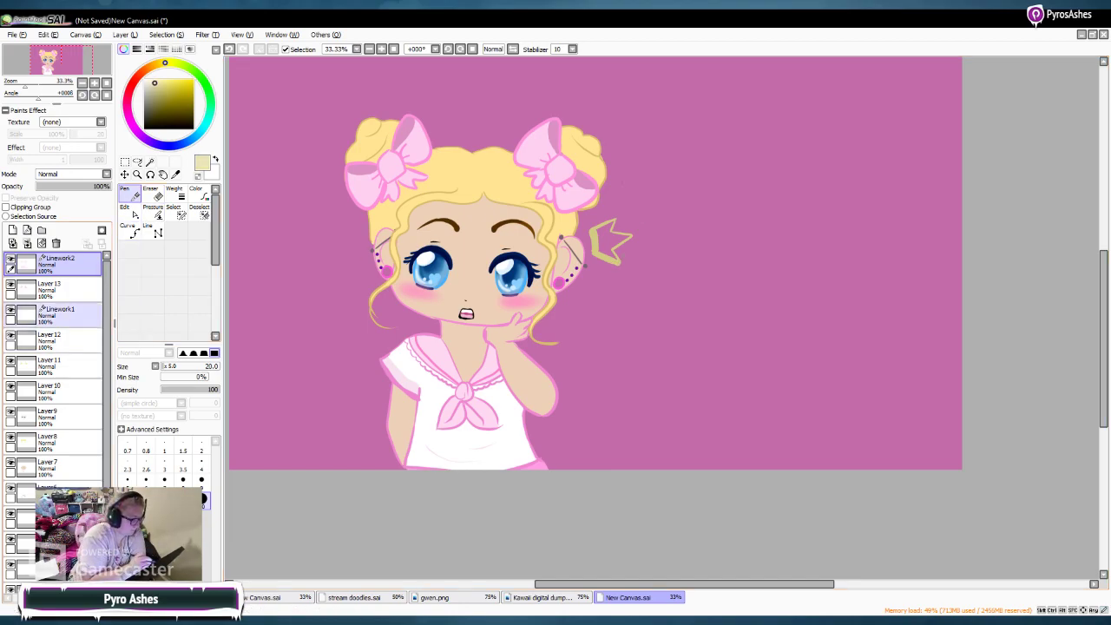
pyautogui.click(65, 392)
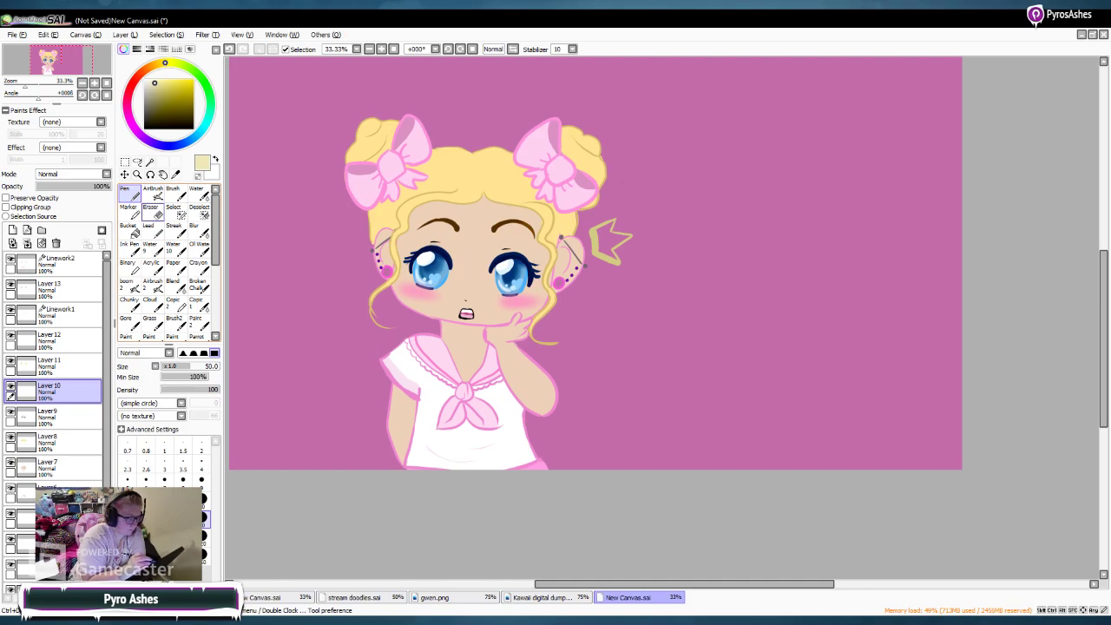
pyautogui.moveTo(605, 224)
pyautogui.mouseDown()
pyautogui.moveTo(602, 250)
pyautogui.moveTo(615, 259)
pyautogui.moveTo(605, 224)
pyautogui.moveTo(620, 238)
pyautogui.mouseUp()
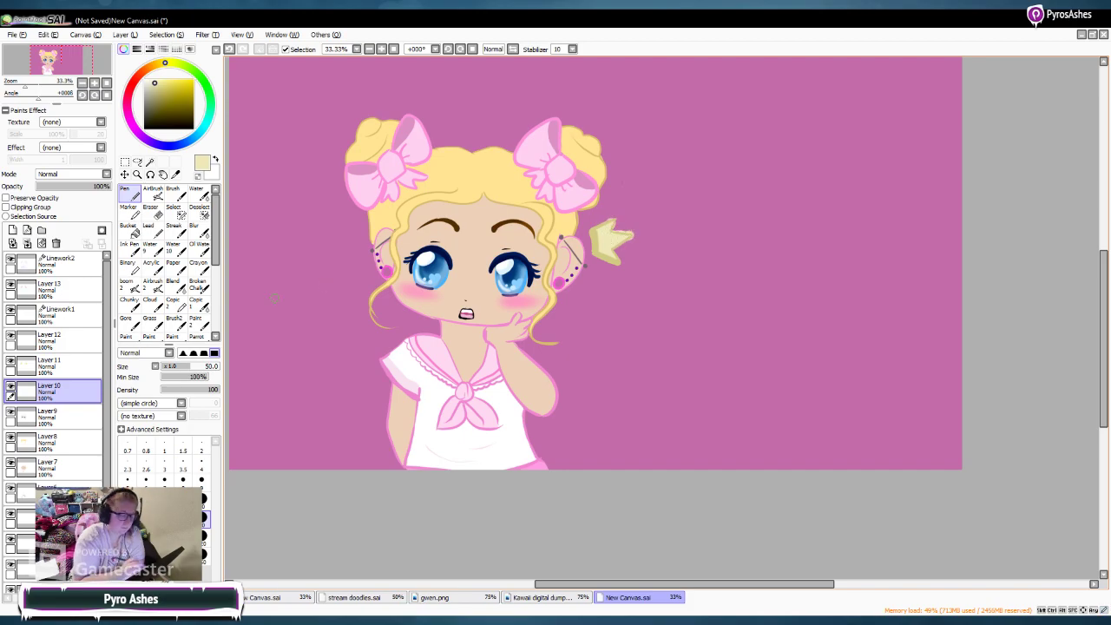
pyautogui.click(151, 209)
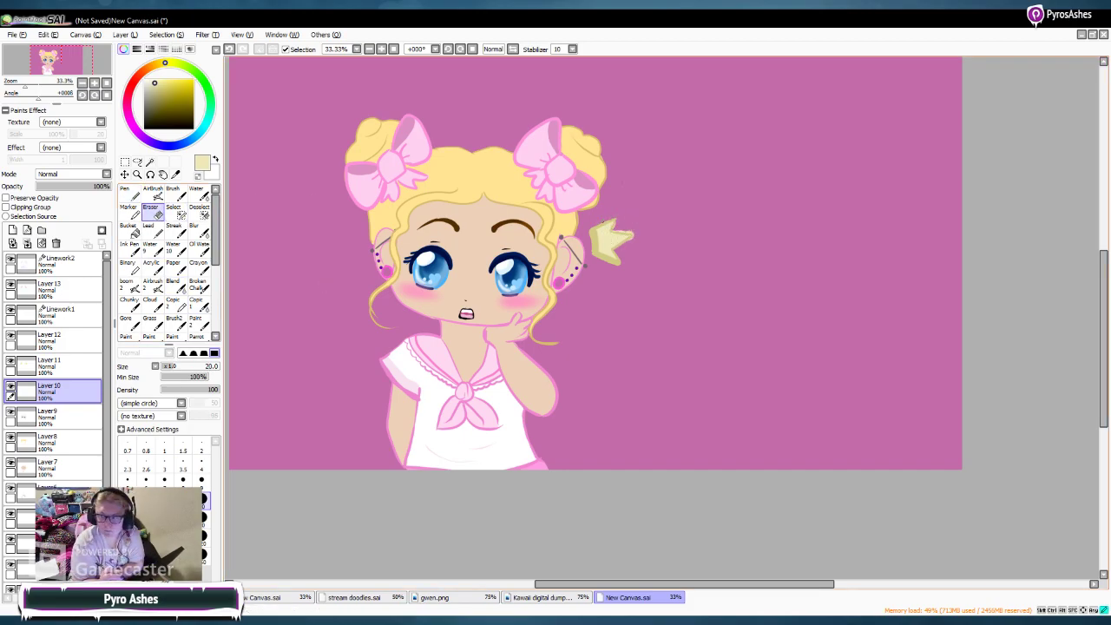
pyautogui.moveTo(601, 224); pyautogui.dragTo(622, 218)
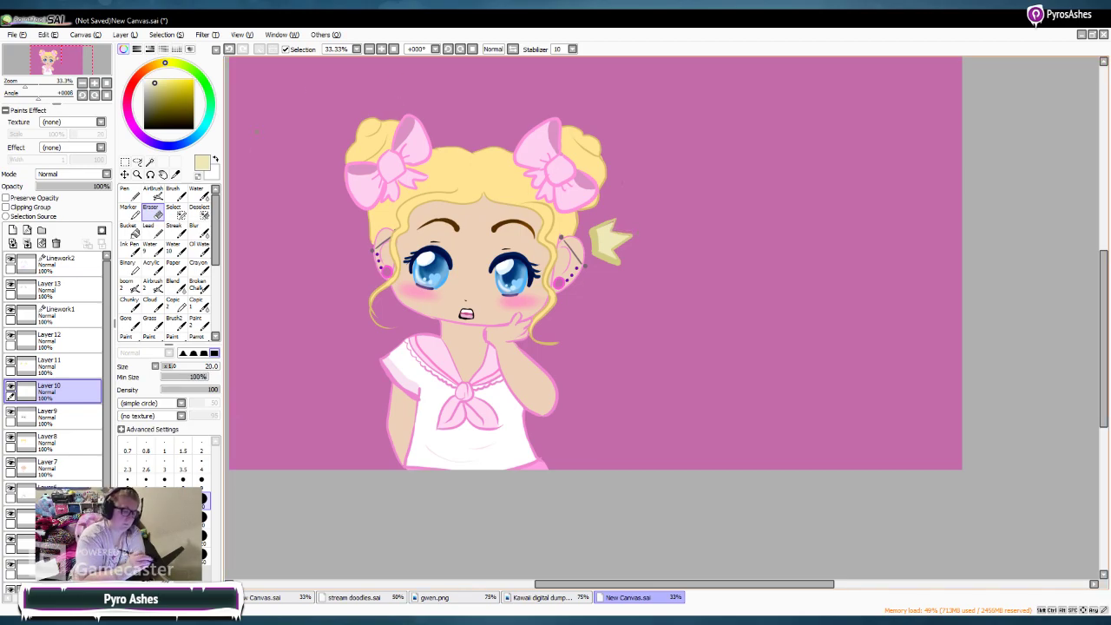
# Step: Touch up the whites of the eyes on Layer7 with the Pen at size 50 in white
pyautogui.scroll(1, 622, 182)
pyautogui.scroll(-2, 662, 302)
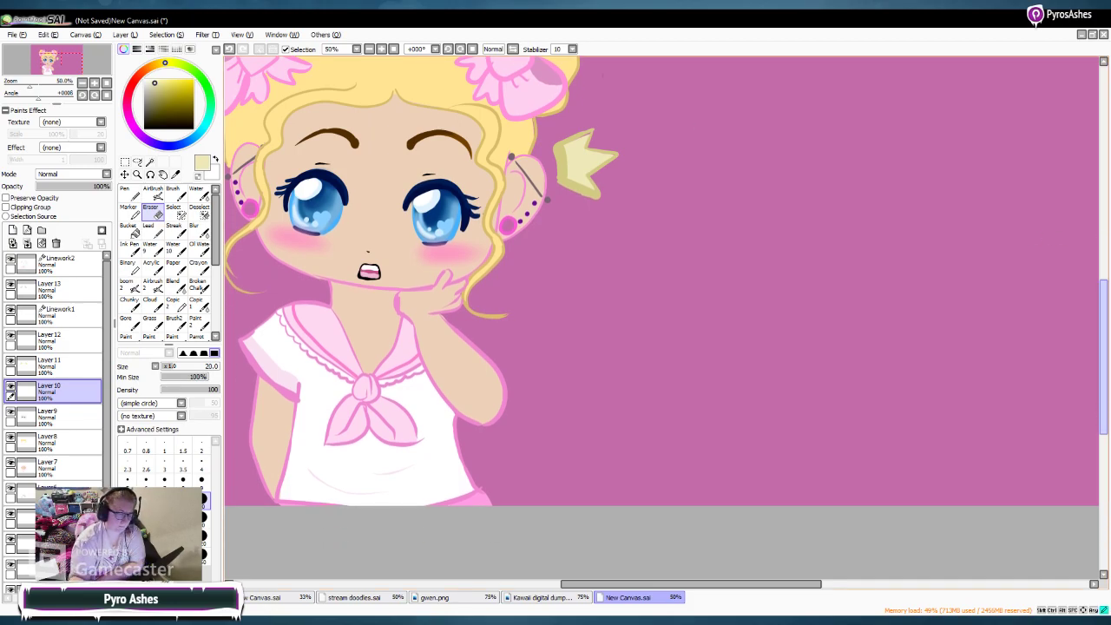
pyautogui.click(65, 467)
pyautogui.click(144, 80)
pyautogui.click(202, 519)
pyautogui.moveTo(300, 161); pyautogui.dragTo(297, 186)
pyautogui.press('n')
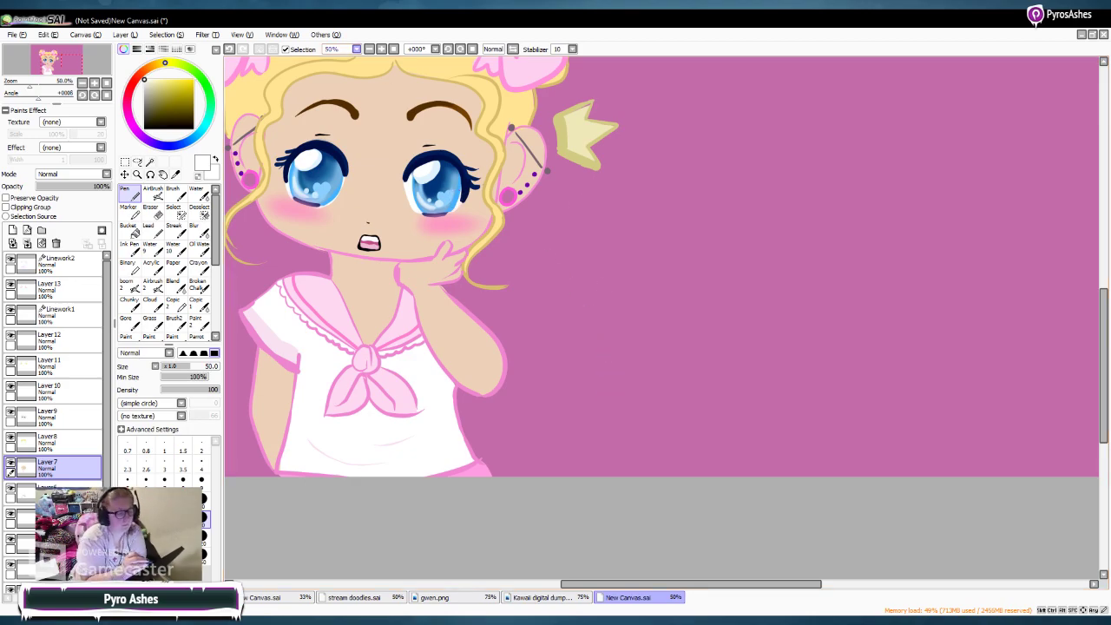
pyautogui.click(370, 48)
pyautogui.moveTo(622, 583); pyautogui.dragTo(632, 583)
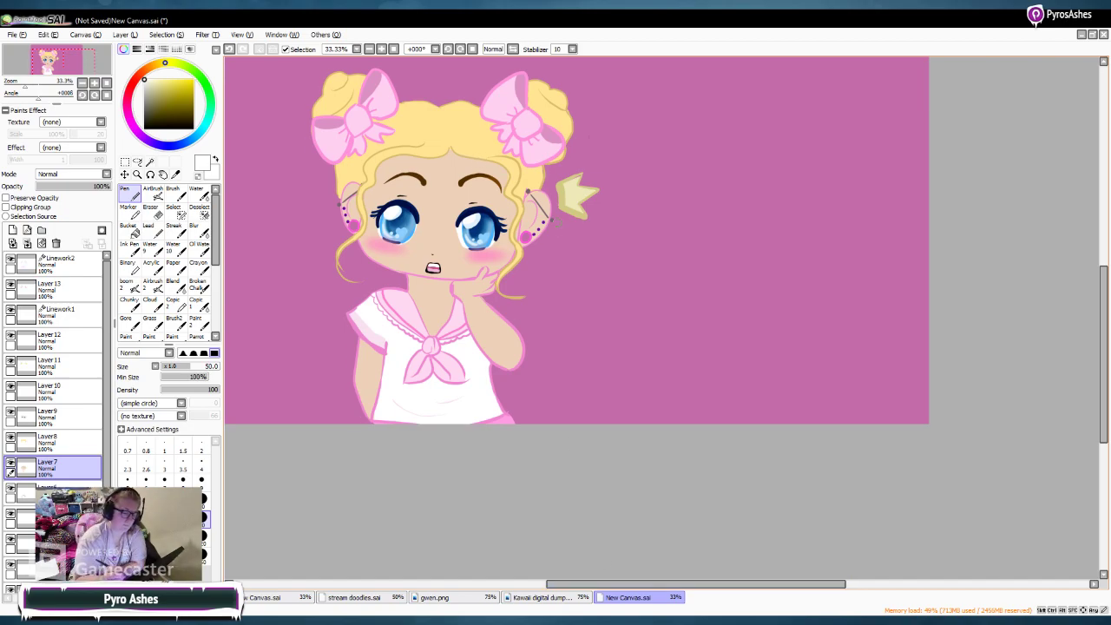
pyautogui.moveTo(1102, 309)
pyautogui.mouseDown()
pyautogui.moveTo(1102, 253)
pyautogui.moveTo(1102, 350)
pyautogui.moveTo(1103, 320)
pyautogui.moveTo(1102, 332)
pyautogui.mouseUp()
# Step: Switch to stream doodles.sai and make a rectangular selection around the moon and cake drawings
pyautogui.click(361, 597)
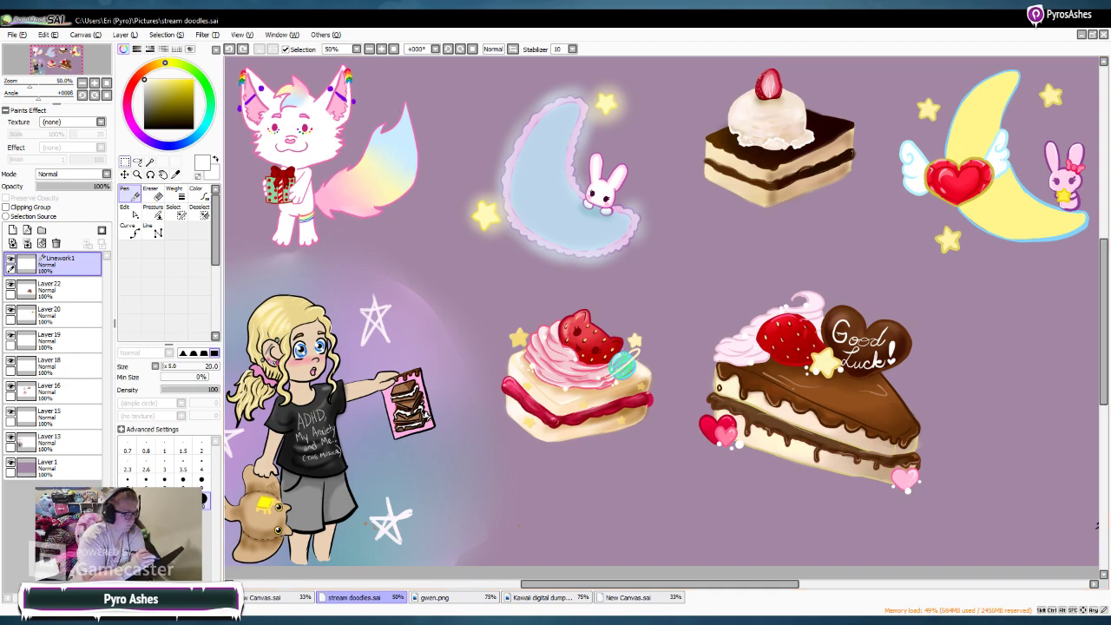
pyautogui.press('ctrl')
pyautogui.click(369, 48)
pyautogui.click(369, 49)
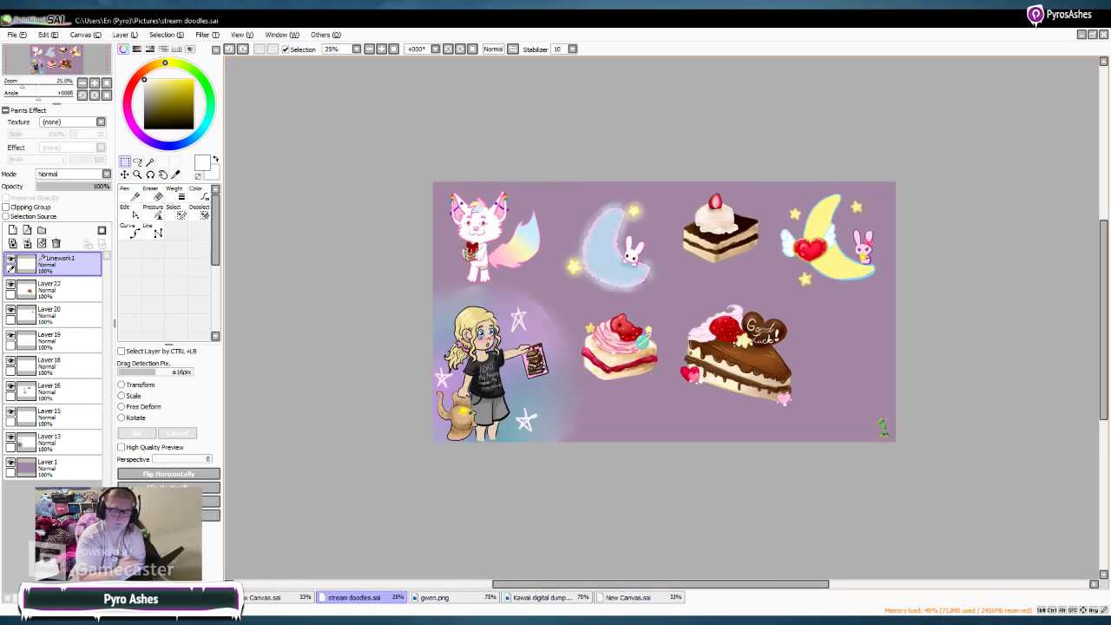
pyautogui.moveTo(553, 191); pyautogui.dragTo(891, 418)
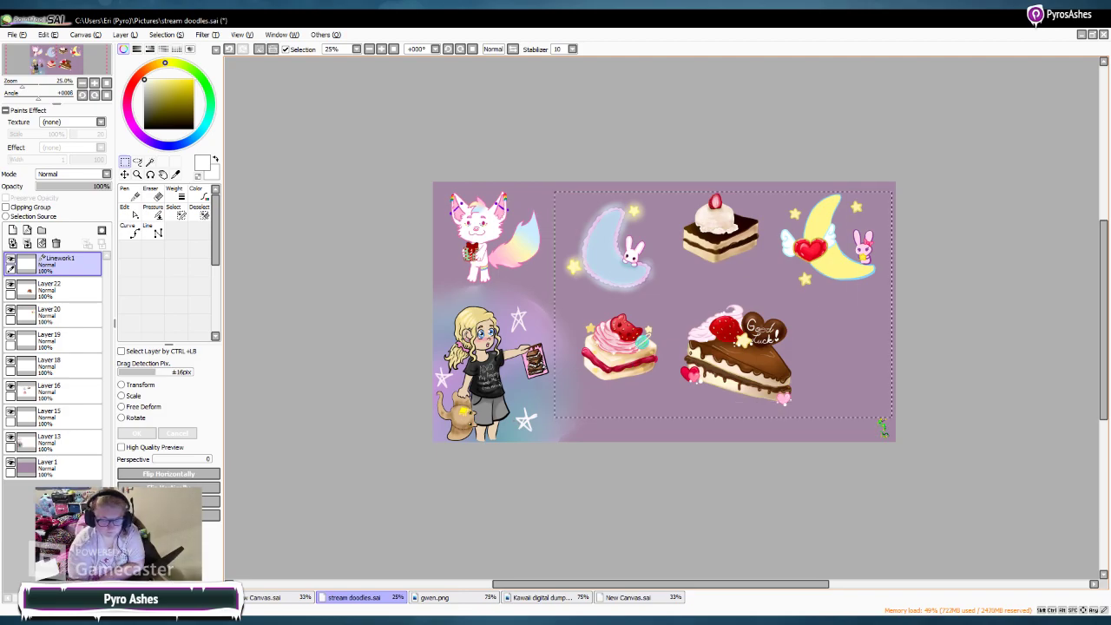
pyautogui.moveTo(551, 182); pyautogui.dragTo(895, 413)
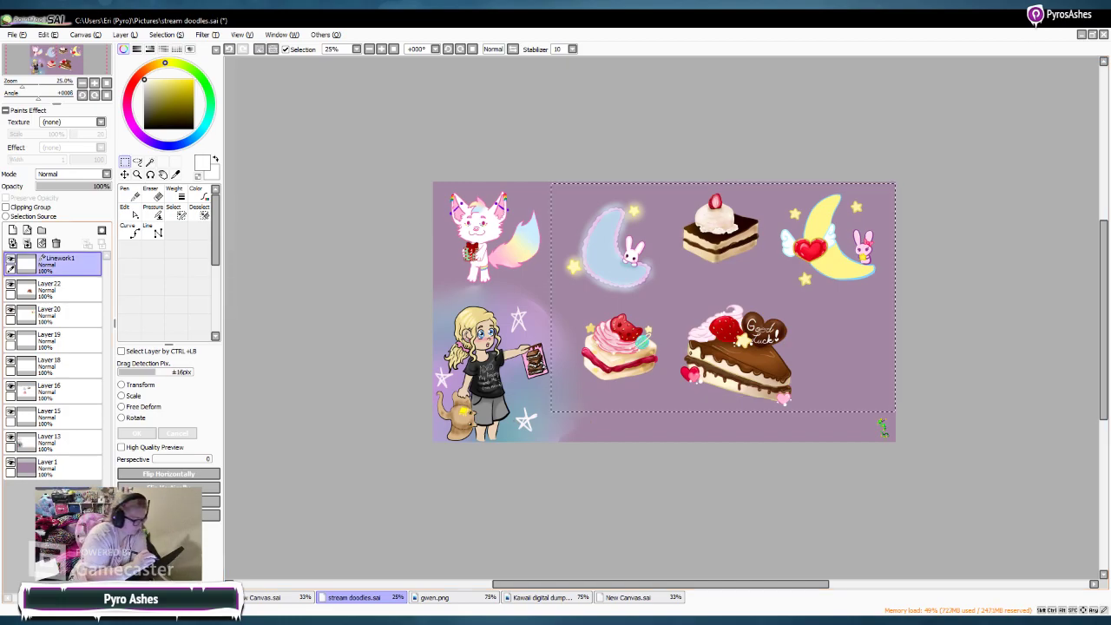
# Step: Merge the layers above Layer 16 down into it, and move the selected moon and cake drawings onto their own layer
pyautogui.click(27, 243)
pyautogui.click(27, 243)
pyautogui.click(27, 243)
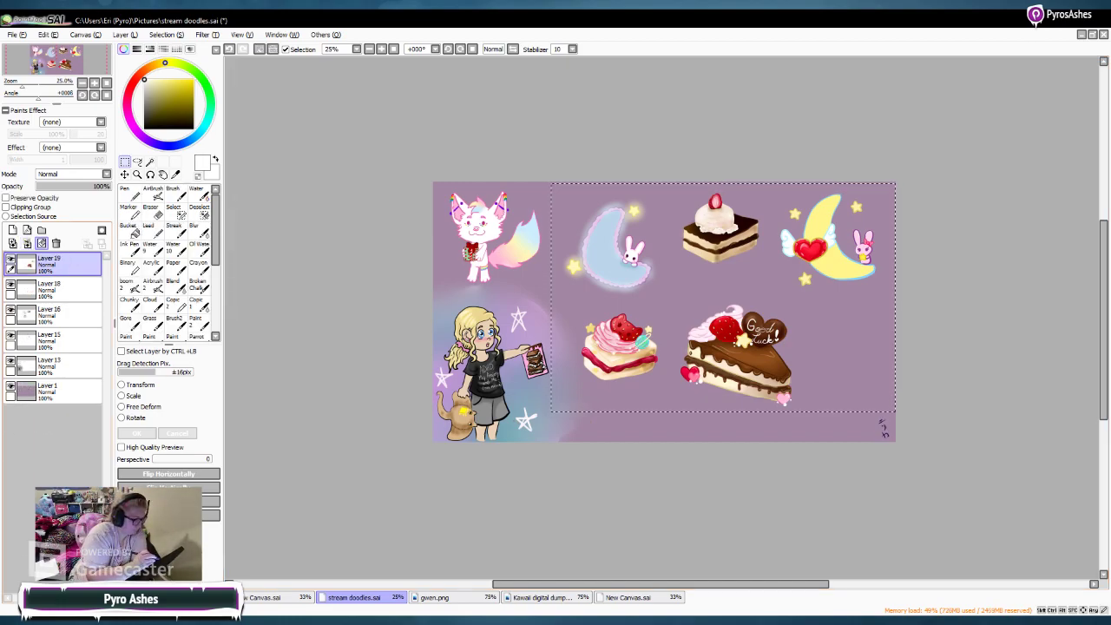
pyautogui.click(27, 243)
pyautogui.click(26, 243)
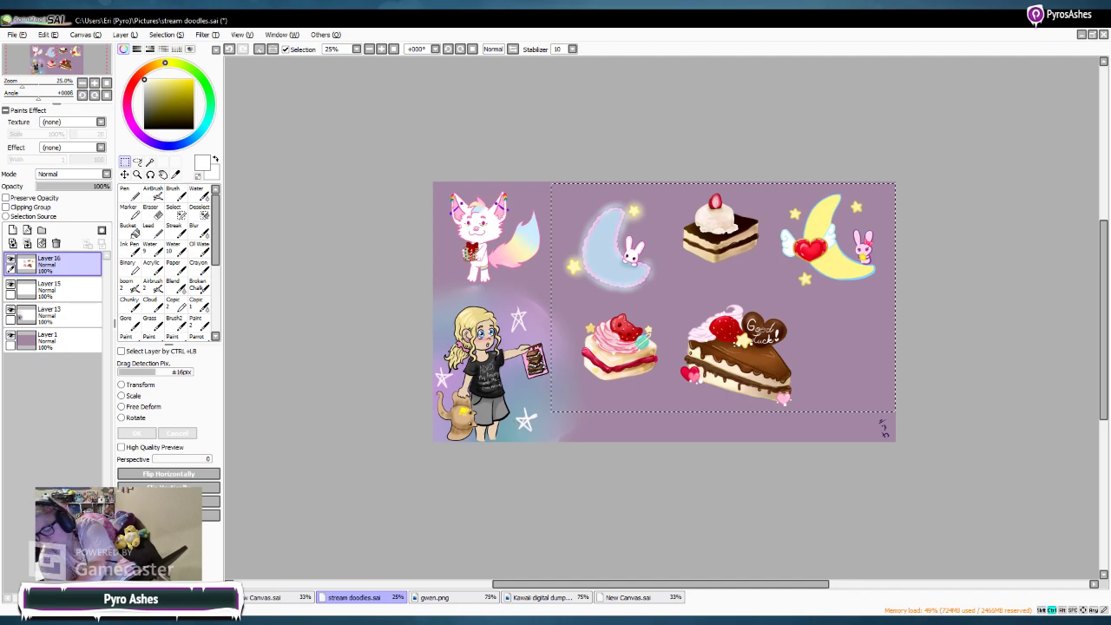
pyautogui.hotkey('ctrl', 'x')
pyautogui.hotkey('ctrl', 'v')
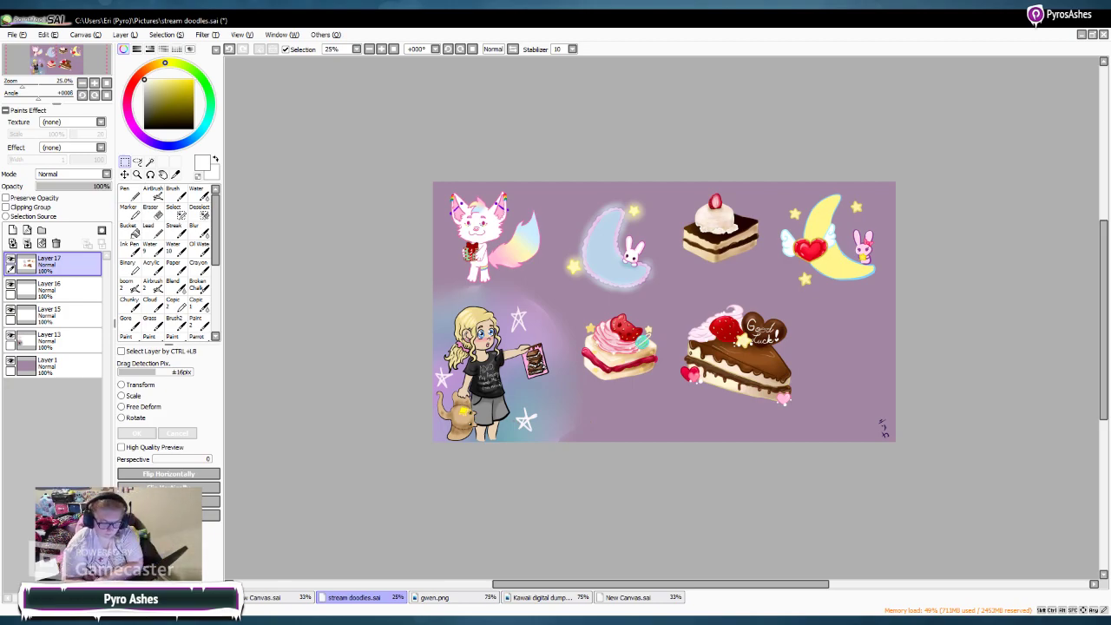
# Step: Return to the blonde character drawing and save it as chibi doodle.sai in the Pictures folder
pyautogui.click(638, 597)
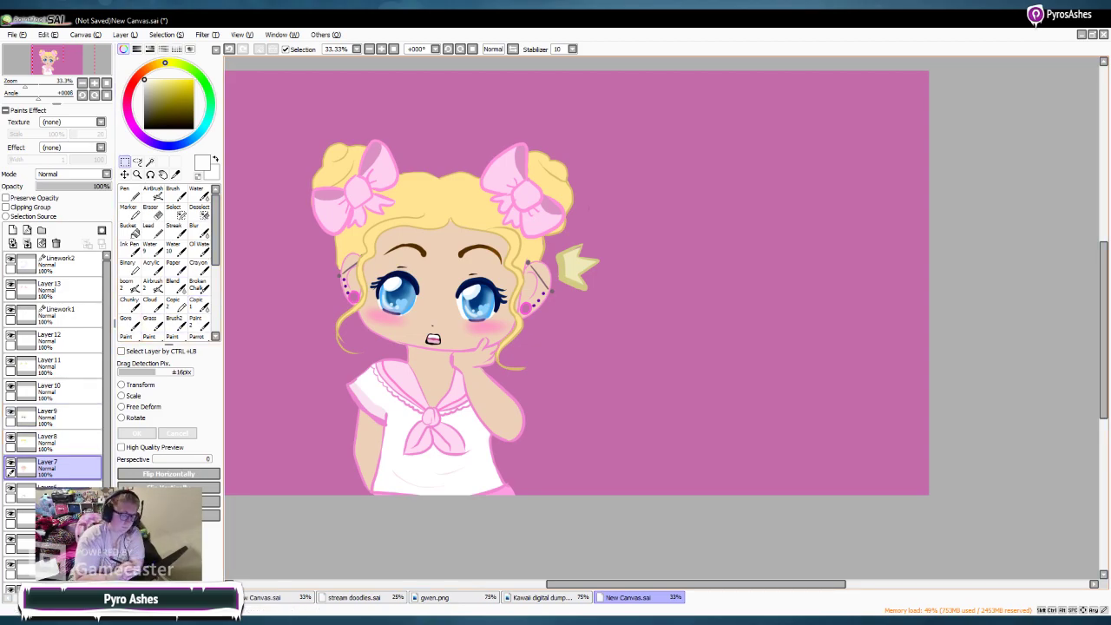
pyautogui.click(382, 48)
pyautogui.click(370, 49)
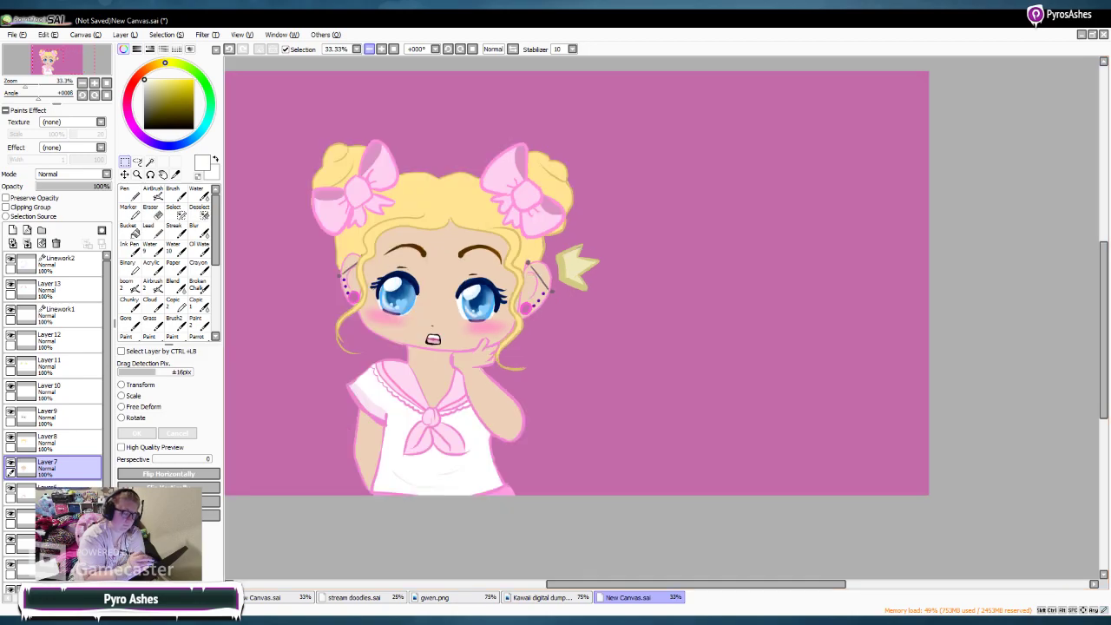
pyautogui.click(369, 48)
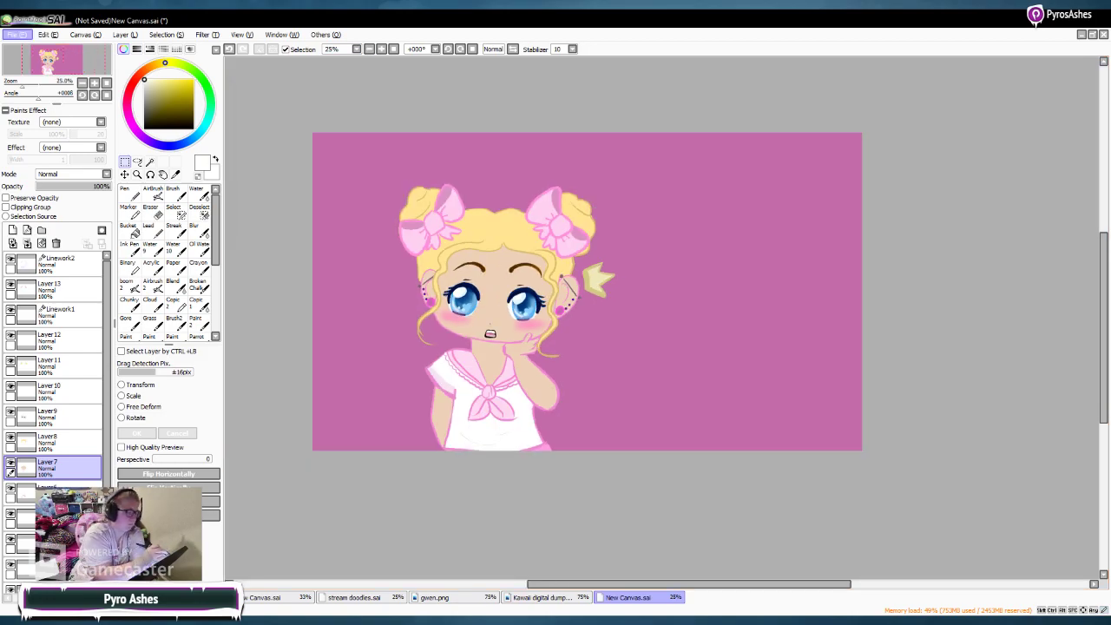
pyautogui.hotkey('alt', 'Tab')
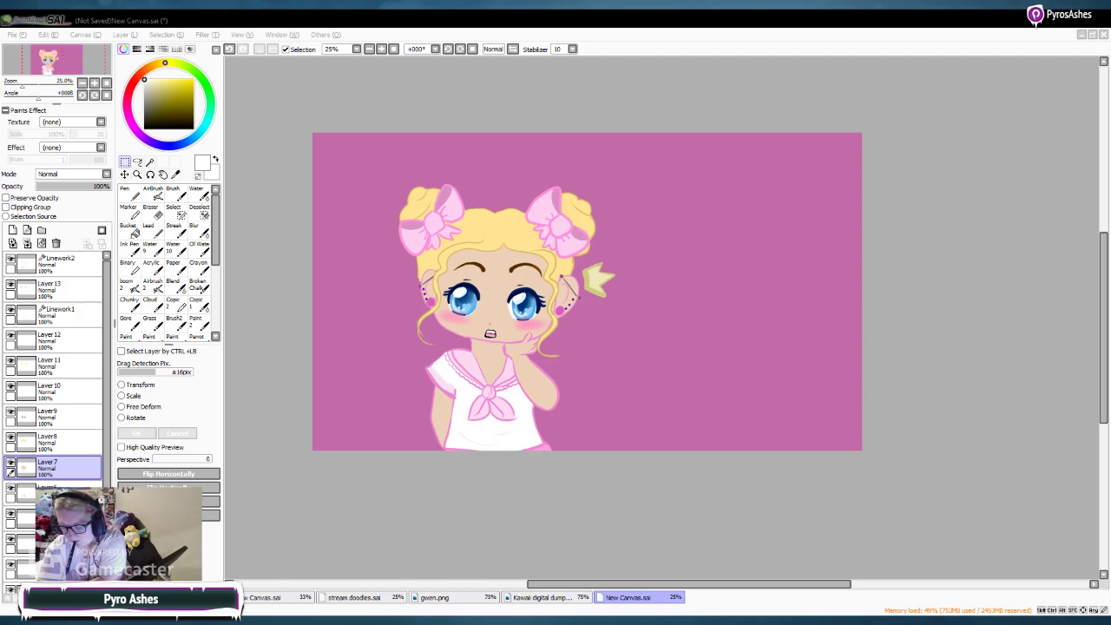
pyautogui.press('Return')
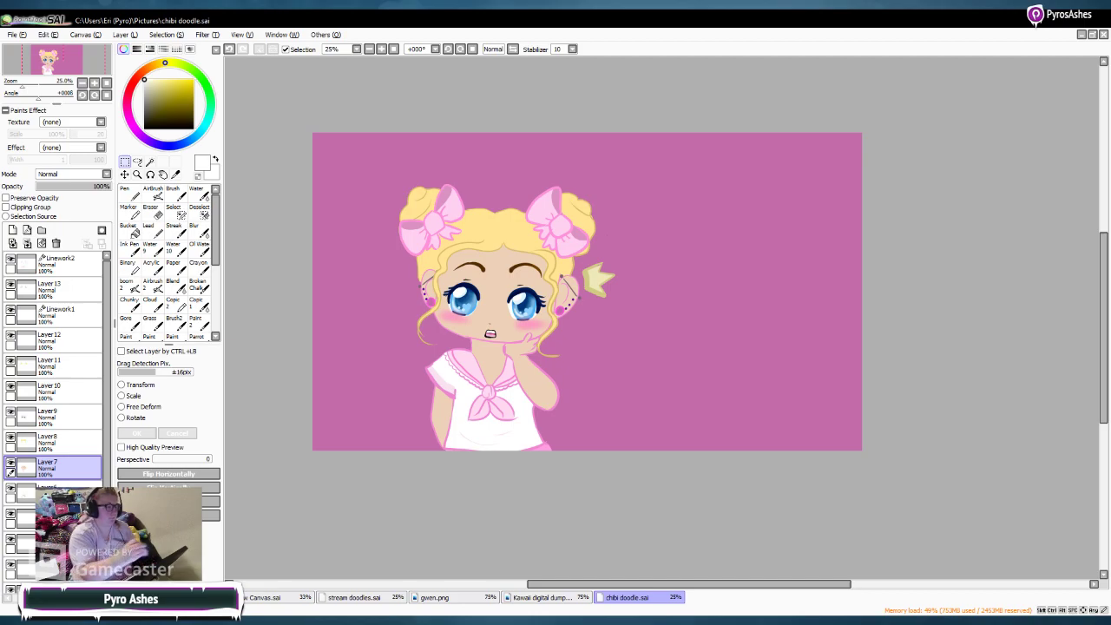
# Step: Create a new blank white landscape canvas and show it whole at 50% zoom
pyautogui.press('alt')
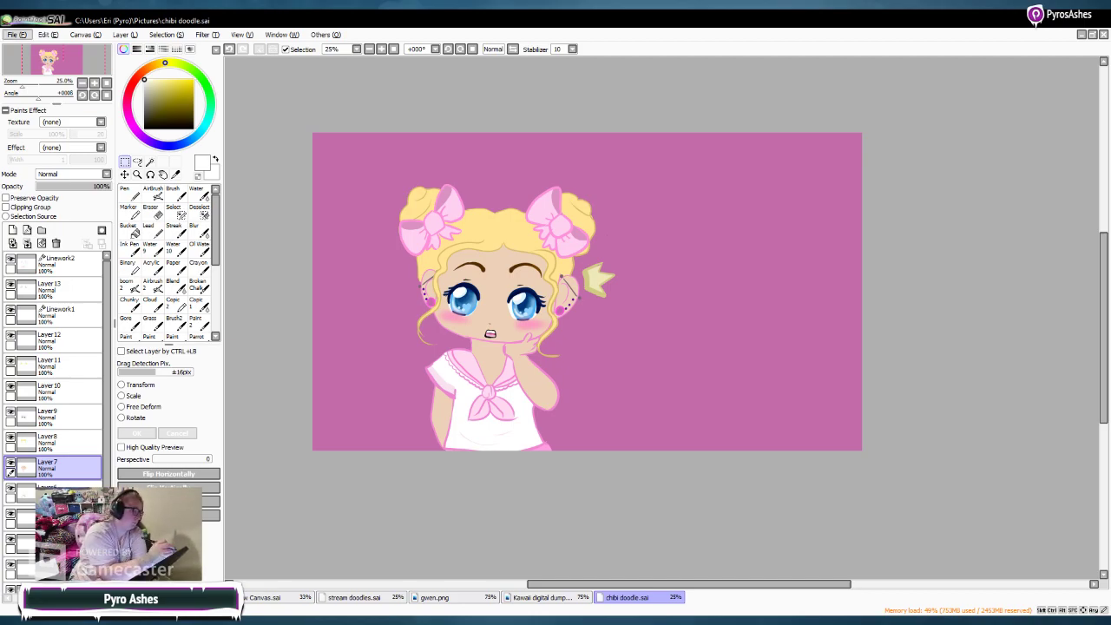
pyautogui.hotkey('alt', 'Tab')
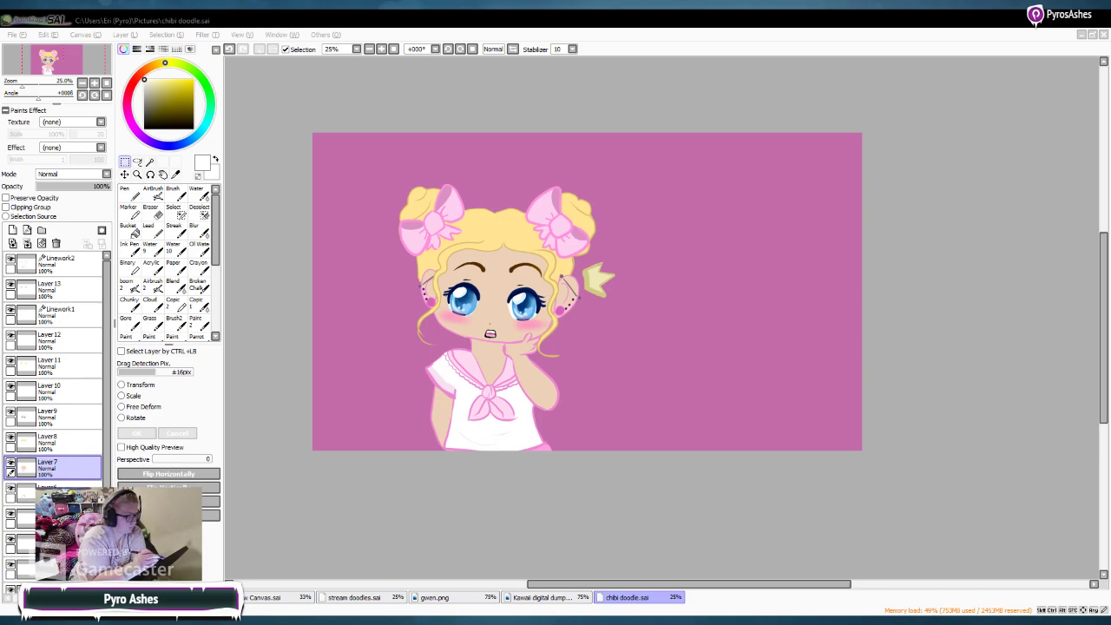
pyautogui.press('Return')
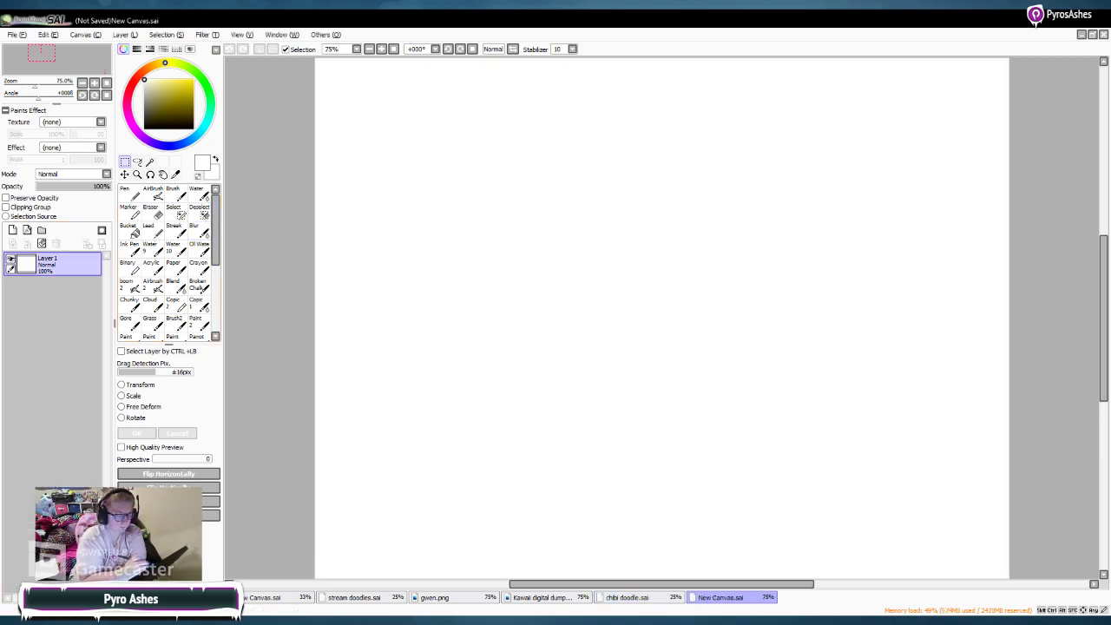
pyautogui.click(368, 49)
pyautogui.click(369, 49)
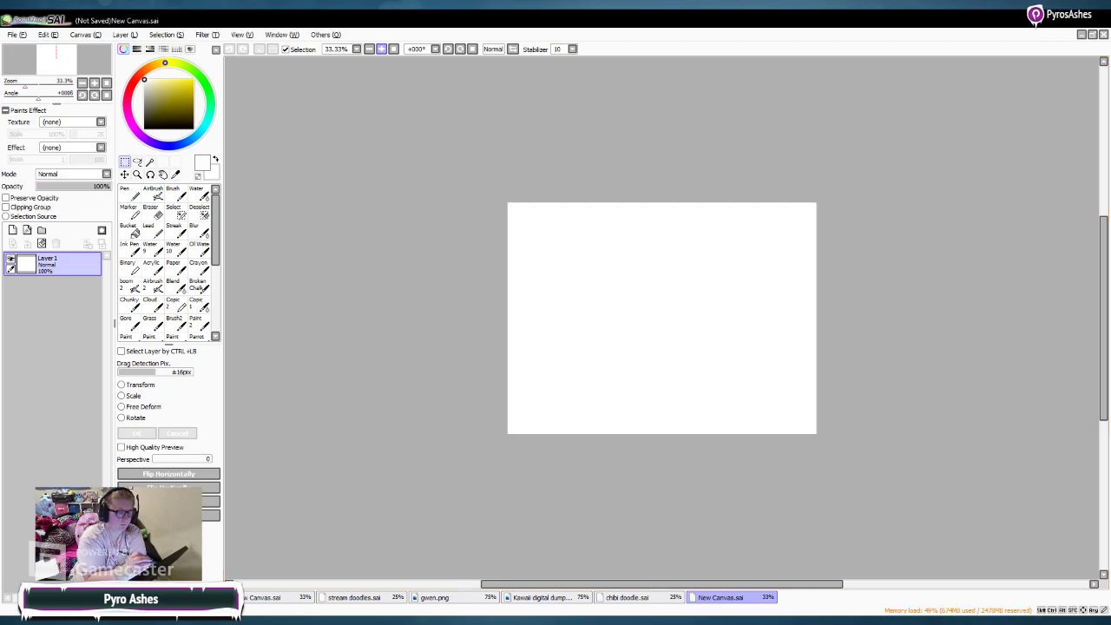
pyautogui.press('+')
pyautogui.press('+')
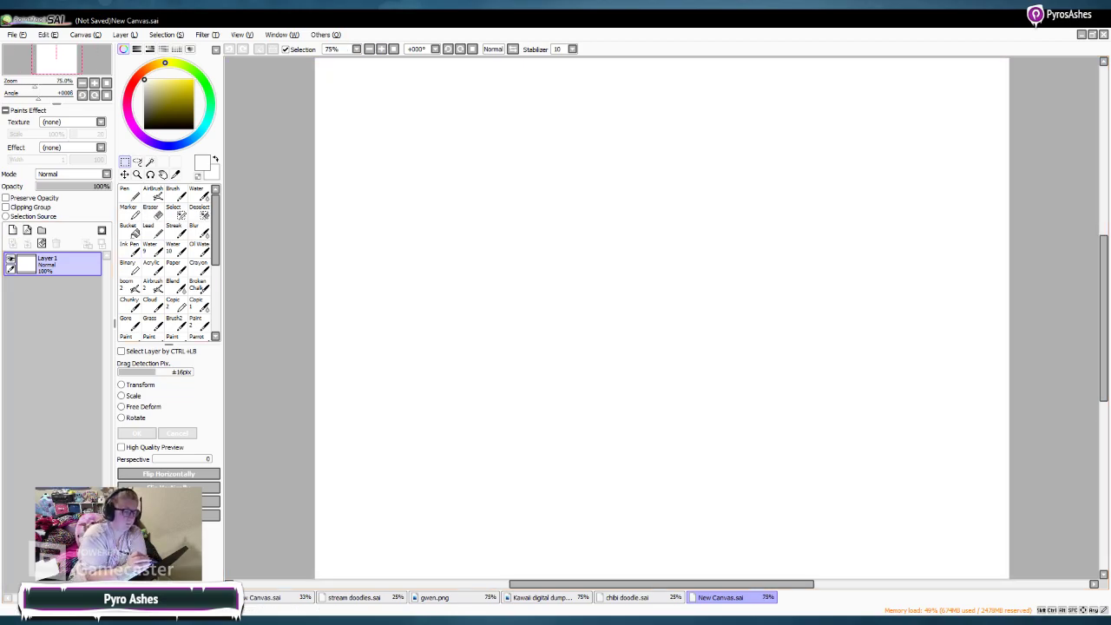
pyautogui.press('-')
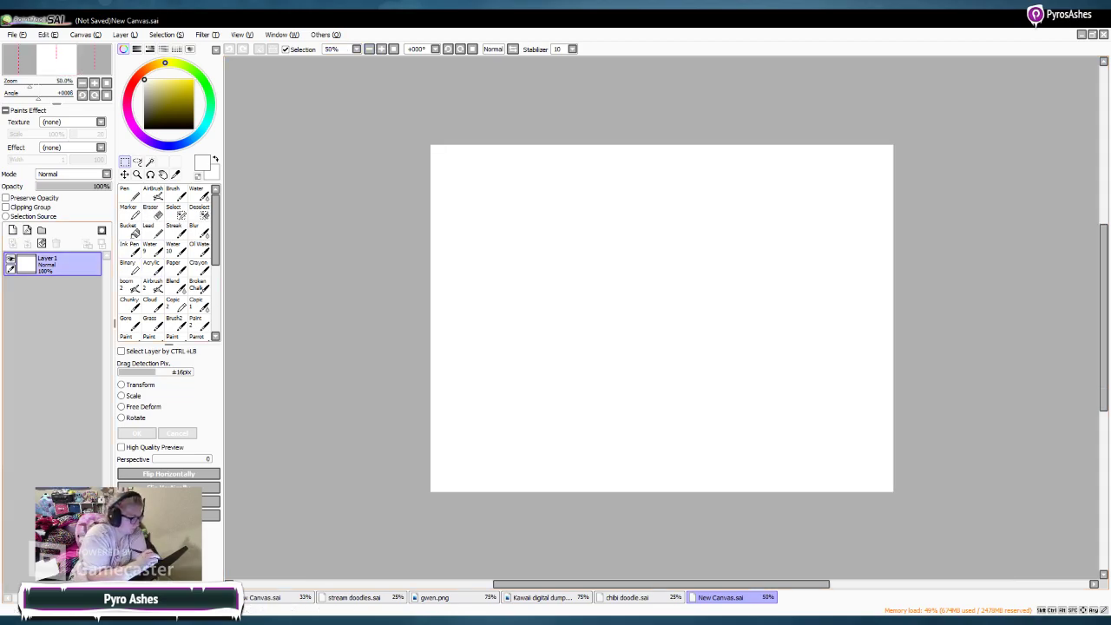
pyautogui.click(130, 193)
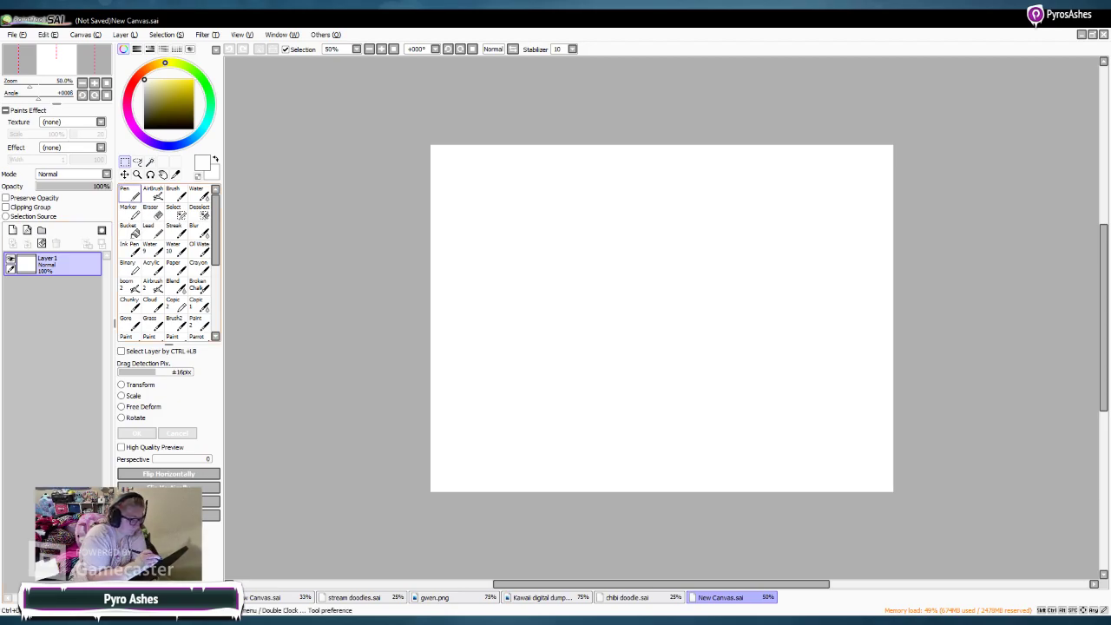
pyautogui.click(361, 598)
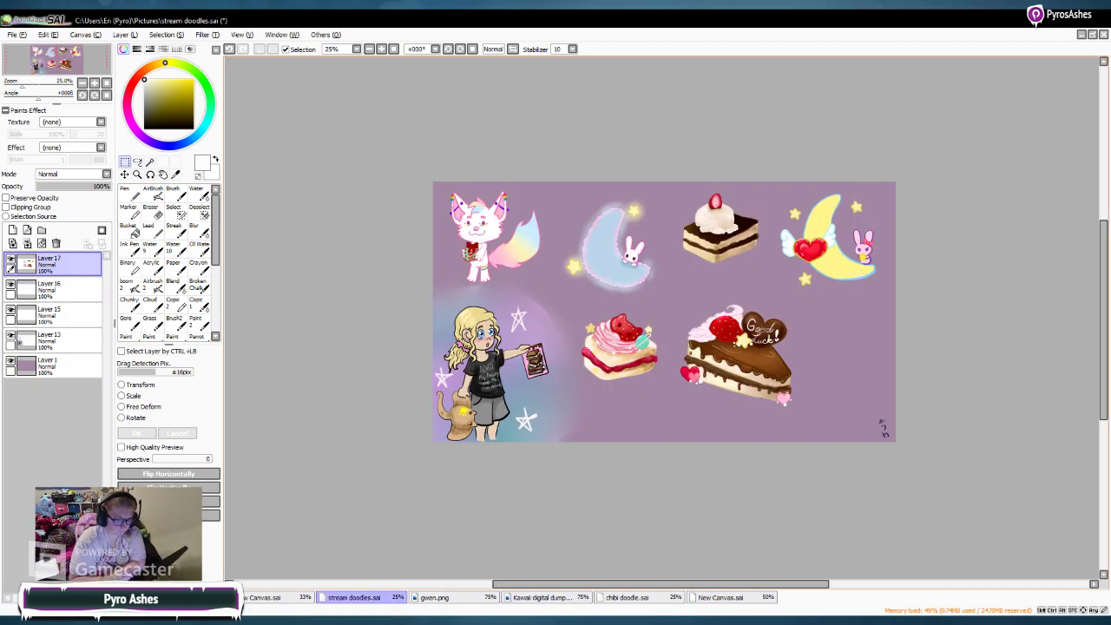
pyautogui.moveTo(437, 304); pyautogui.dragTo(509, 378)
pyautogui.hotkey('ctrl', 'd')
pyautogui.click(731, 597)
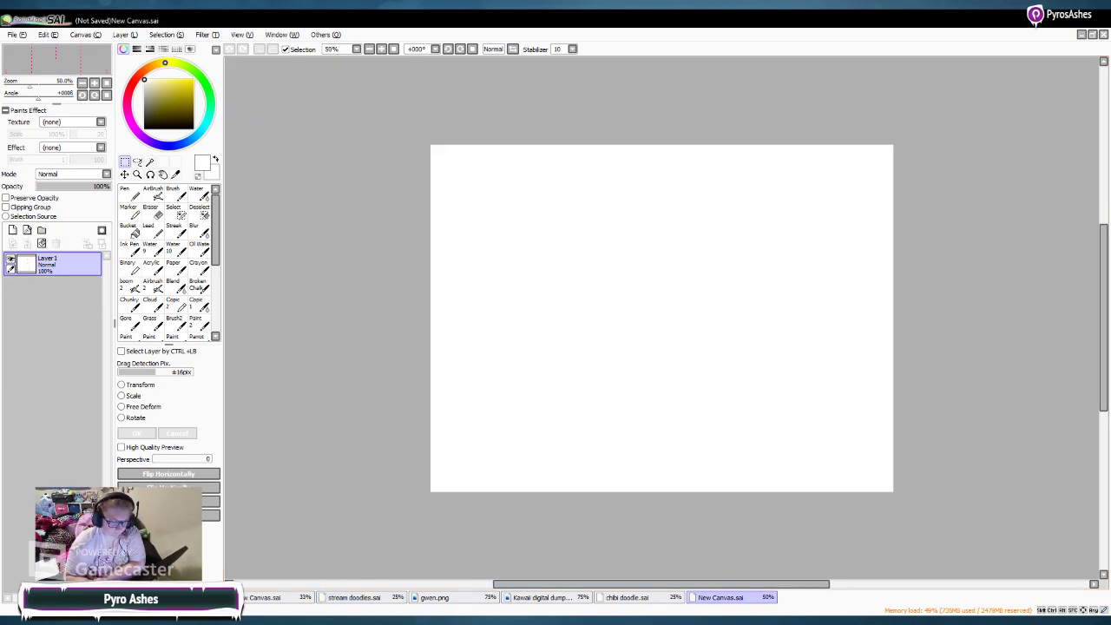
pyautogui.hotkey('ctrl', 'space')
# Step: Cover the whole new canvas with light grey on Layer1 using the Pen at size 350
pyautogui.click(144, 116)
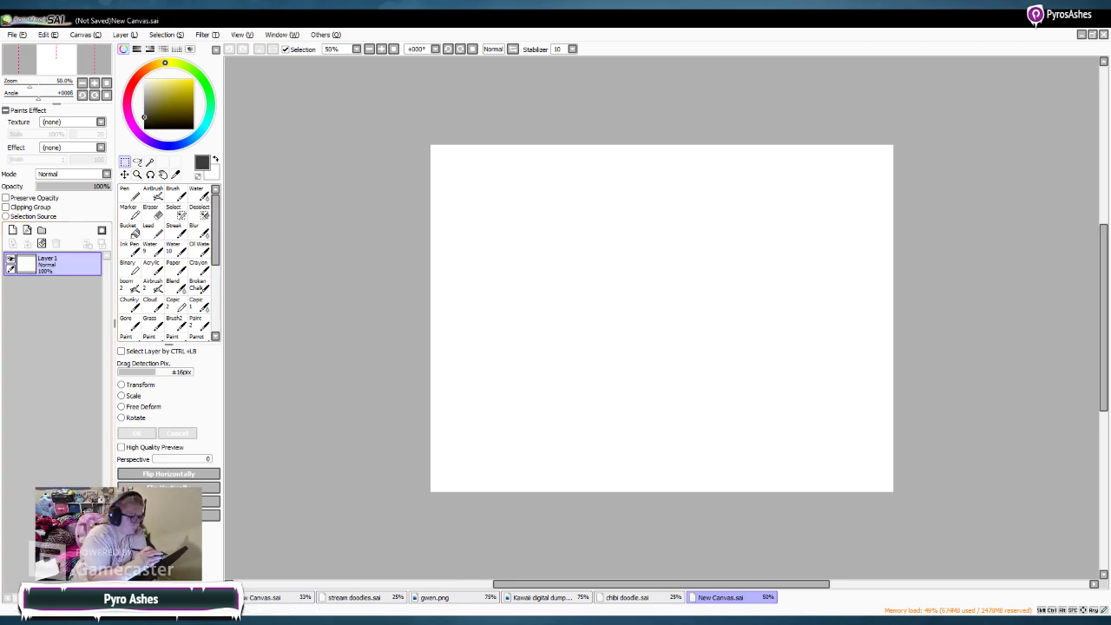
pyautogui.click(145, 95)
pyautogui.click(129, 192)
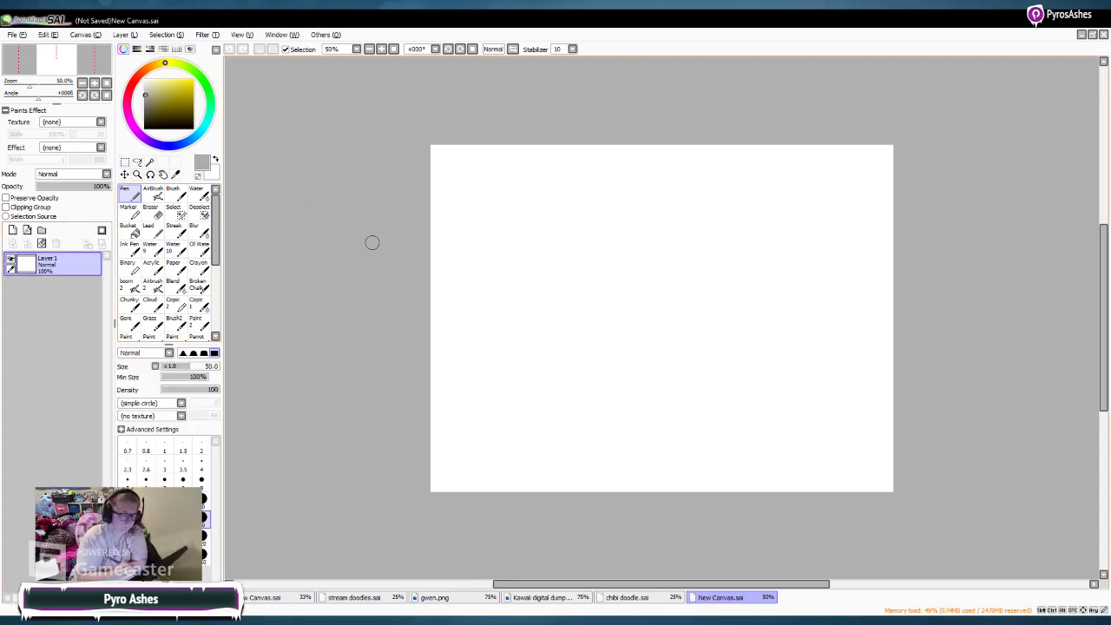
pyautogui.click(204, 556)
pyautogui.moveTo(514, 163)
pyautogui.mouseDown()
pyautogui.moveTo(418, 175)
pyautogui.moveTo(863, 158)
pyautogui.moveTo(438, 246)
pyautogui.moveTo(954, 256)
pyautogui.moveTo(962, 375)
pyautogui.moveTo(379, 300)
pyautogui.mouseUp()
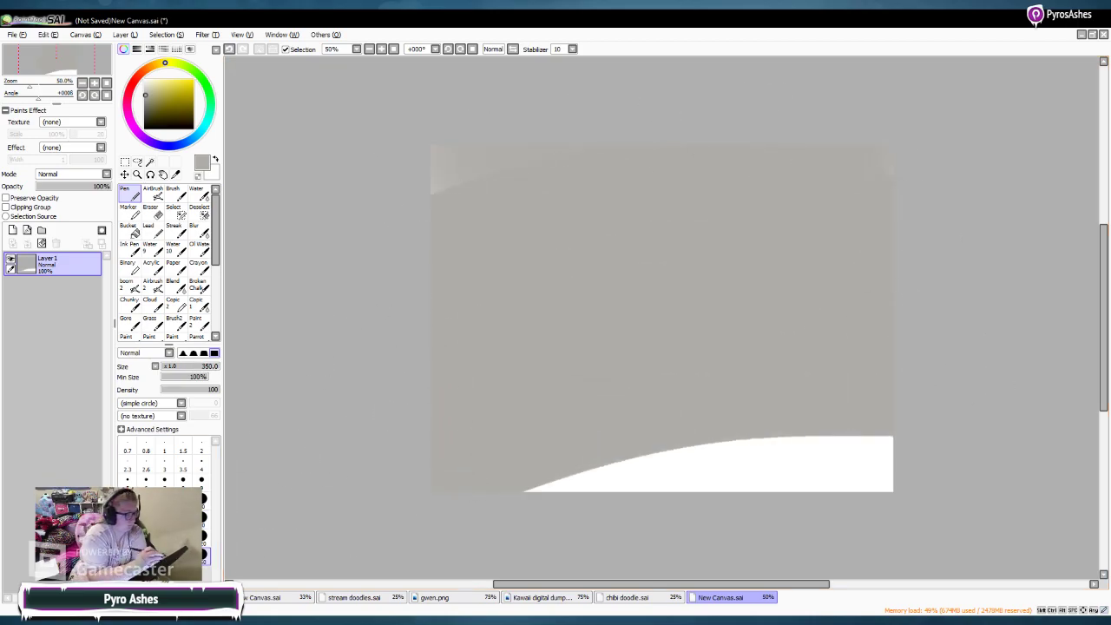
pyautogui.moveTo(487, 150)
pyautogui.mouseDown()
pyautogui.moveTo(359, 199)
pyautogui.moveTo(699, 179)
pyautogui.moveTo(454, 250)
pyautogui.moveTo(753, 233)
pyautogui.moveTo(382, 333)
pyautogui.moveTo(868, 350)
pyautogui.moveTo(638, 374)
pyautogui.moveTo(946, 447)
pyautogui.moveTo(395, 503)
pyautogui.moveTo(853, 506)
pyautogui.moveTo(930, 483)
pyautogui.mouseUp()
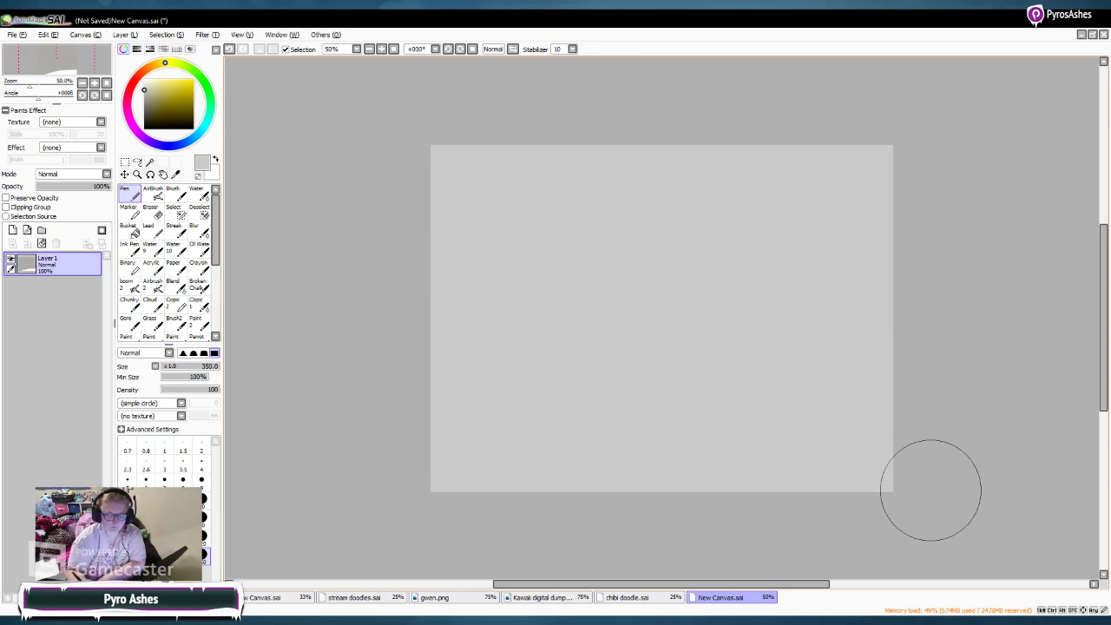
# Step: Add six empty layers above the grey background layer
pyautogui.click(381, 48)
pyautogui.click(381, 49)
pyautogui.click(381, 49)
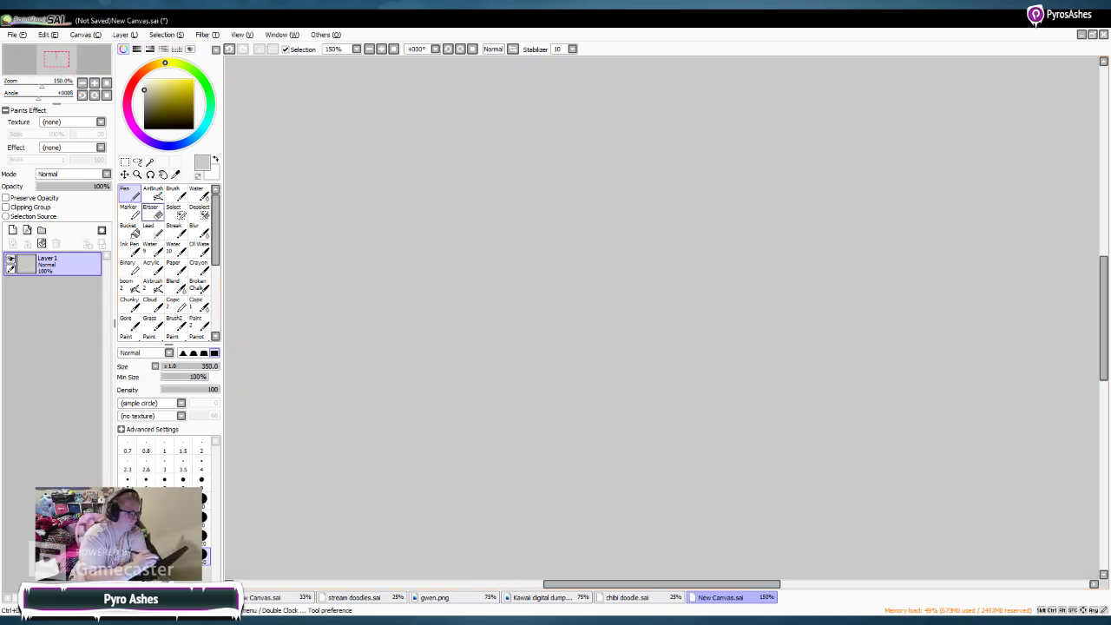
pyautogui.click(12, 229)
pyautogui.click(13, 229)
pyautogui.click(13, 230)
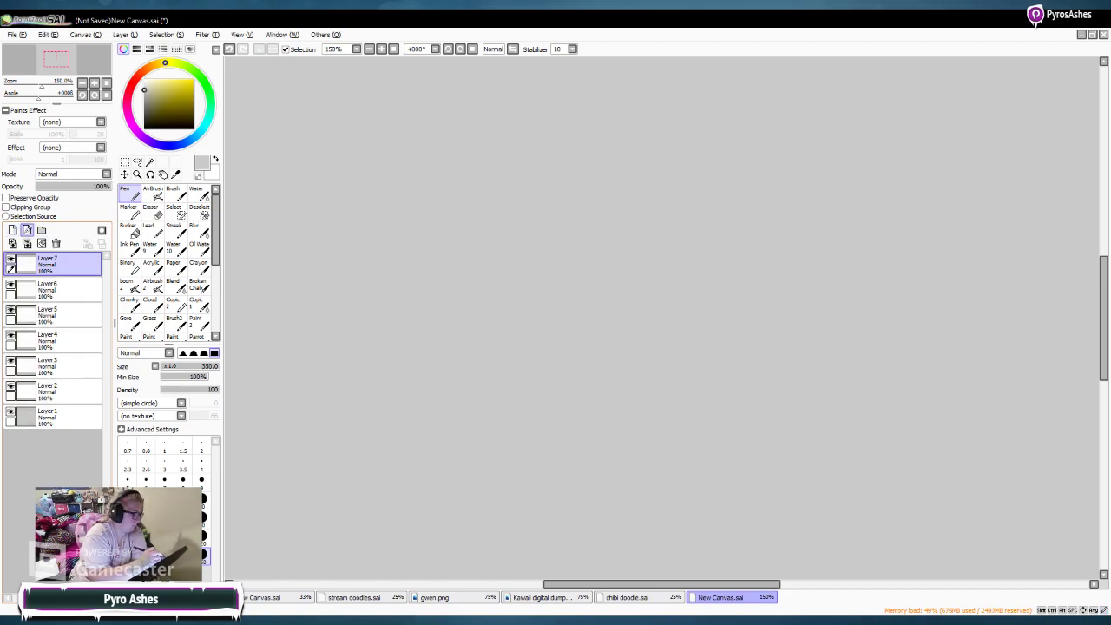
# Step: Add a linework layer, keep it at the top of the layer stack and make it active
pyautogui.click(27, 229)
pyautogui.click(61, 417)
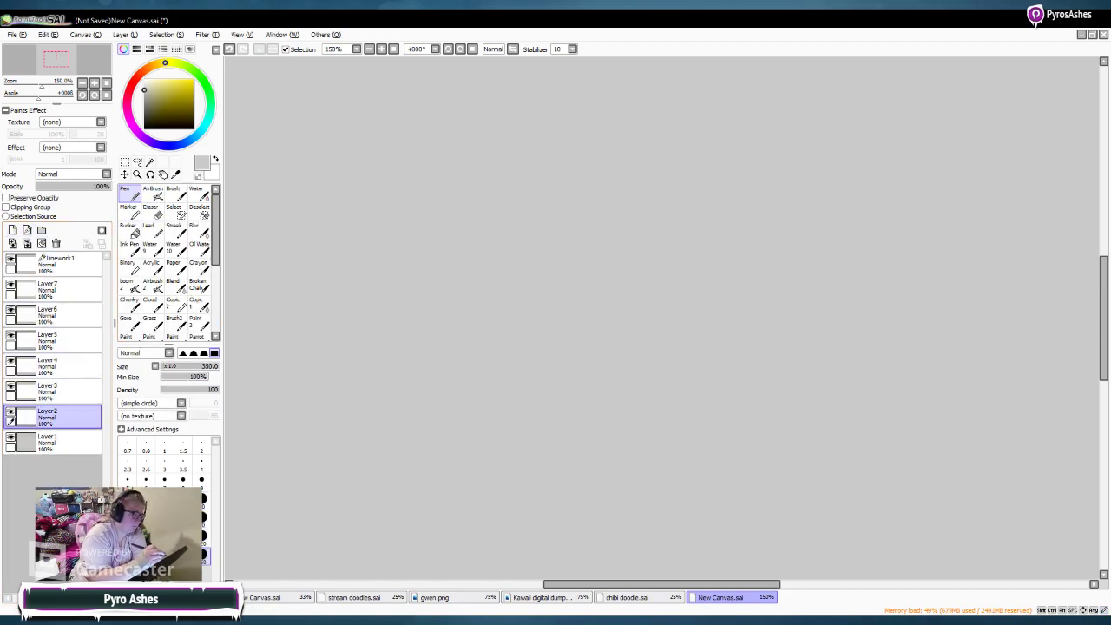
pyautogui.click(52, 262)
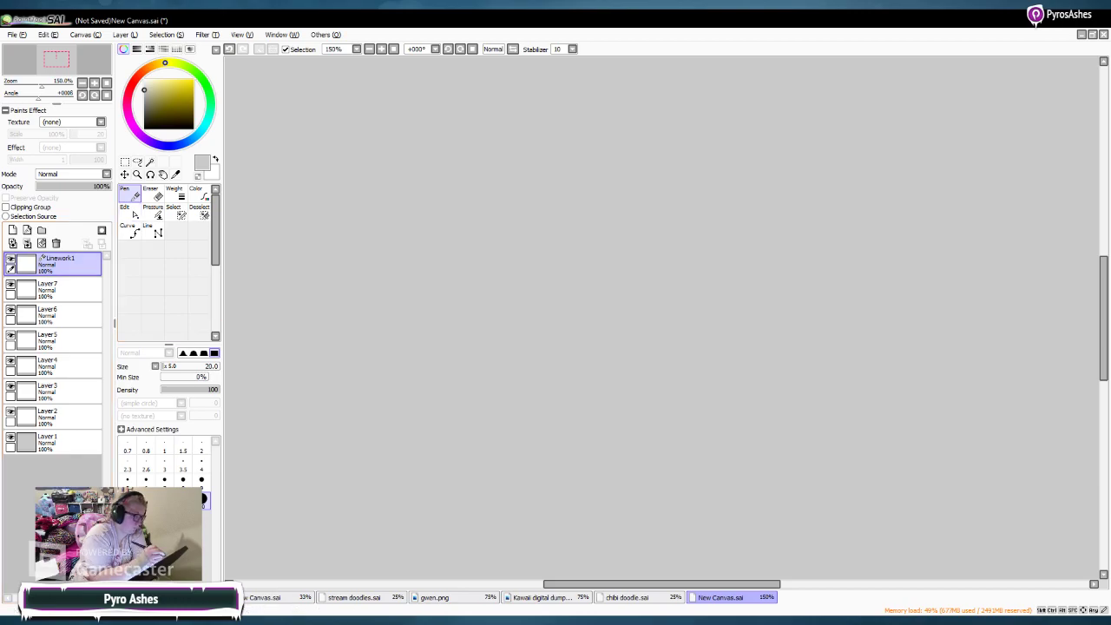
# Step: Draw a rounded U-shaped face outline on the linework layer in black with the Pen at size 9
pyautogui.click(144, 79)
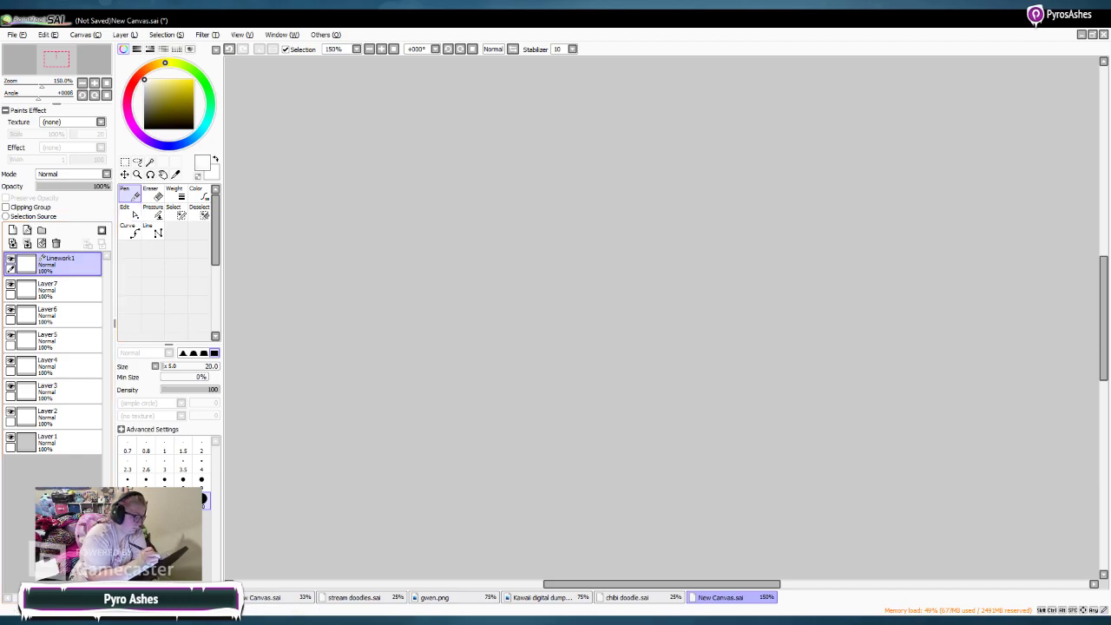
pyautogui.click(144, 129)
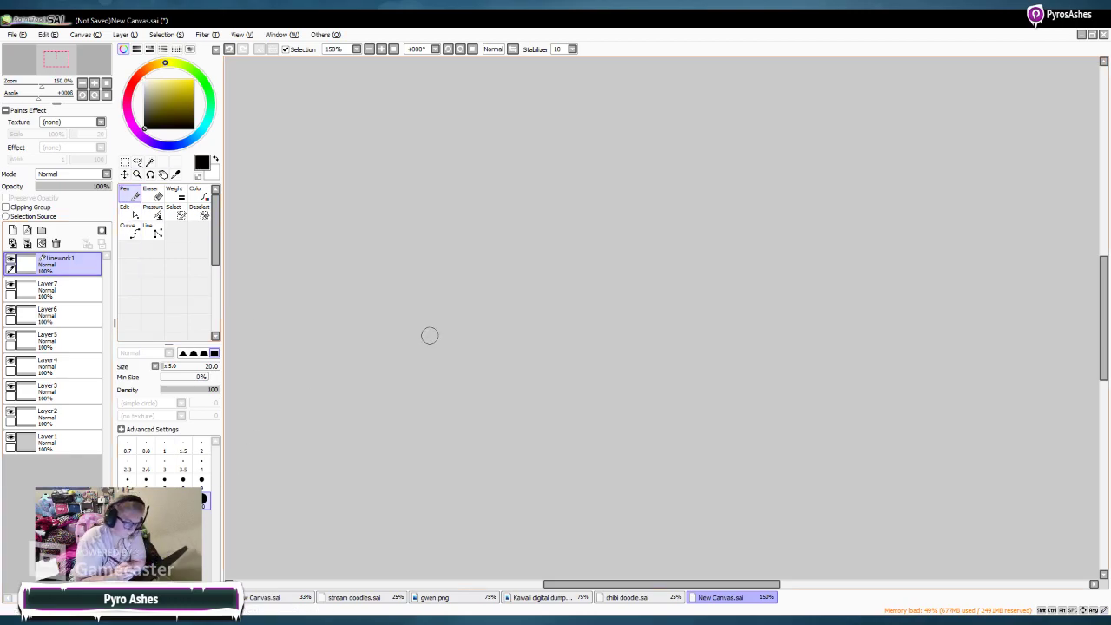
pyautogui.click(201, 479)
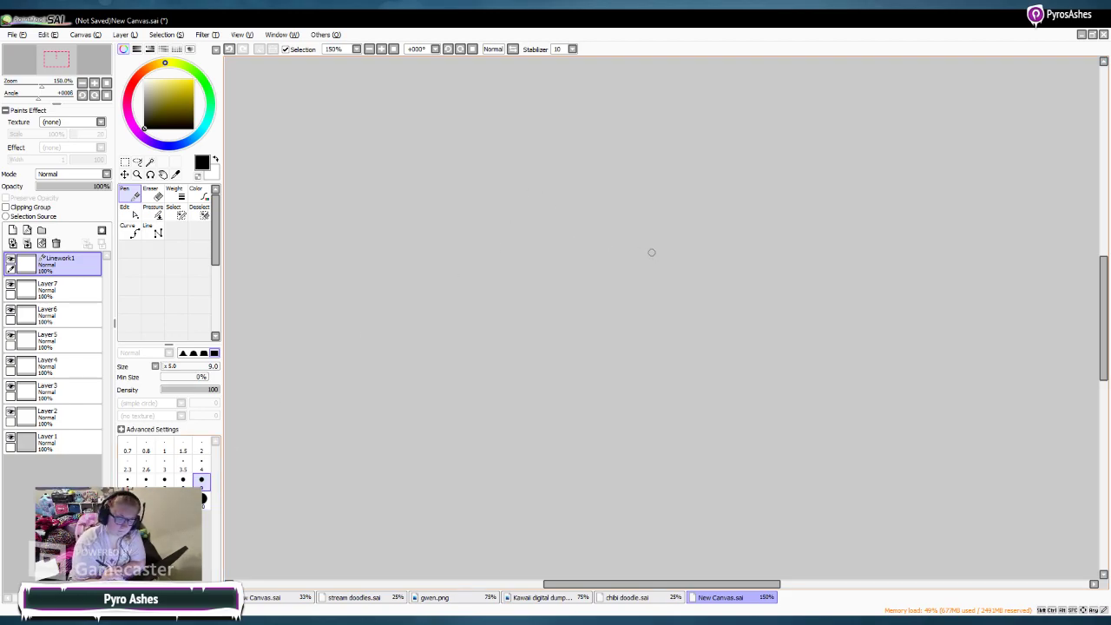
pyautogui.moveTo(681, 214)
pyautogui.mouseDown()
pyautogui.moveTo(669, 327)
pyautogui.moveTo(617, 360)
pyautogui.moveTo(543, 359)
pyautogui.moveTo(494, 342)
pyautogui.moveTo(452, 271)
pyautogui.mouseUp()
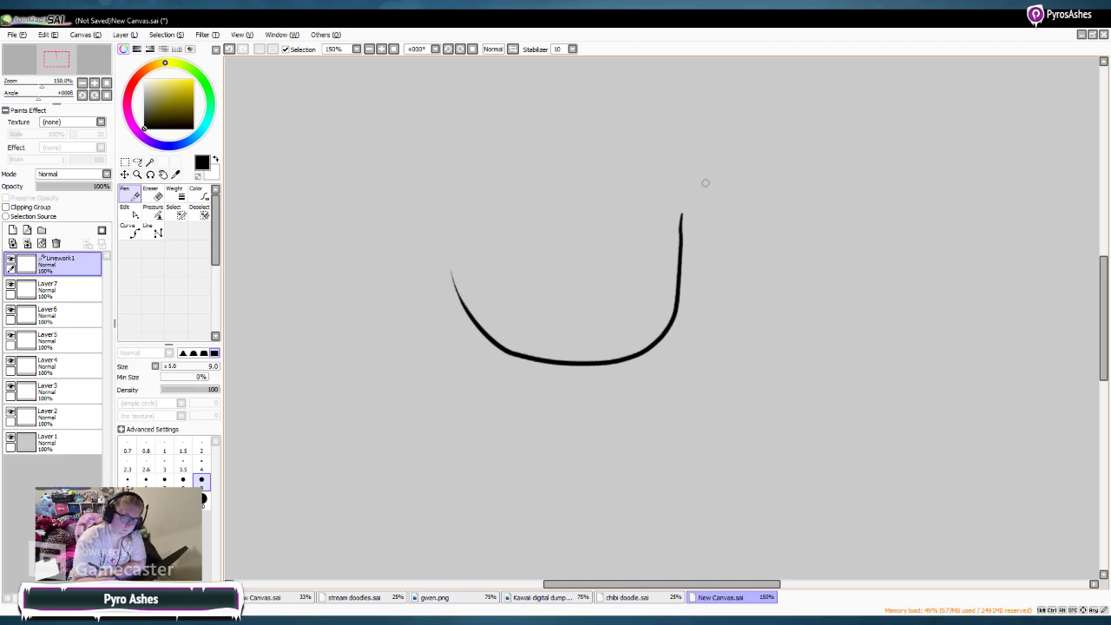
pyautogui.hotkey('ctrl', 'z')
pyautogui.moveTo(465, 189)
pyautogui.mouseDown()
pyautogui.moveTo(471, 287)
pyautogui.moveTo(590, 348)
pyautogui.moveTo(690, 308)
pyautogui.moveTo(700, 164)
pyautogui.mouseUp()
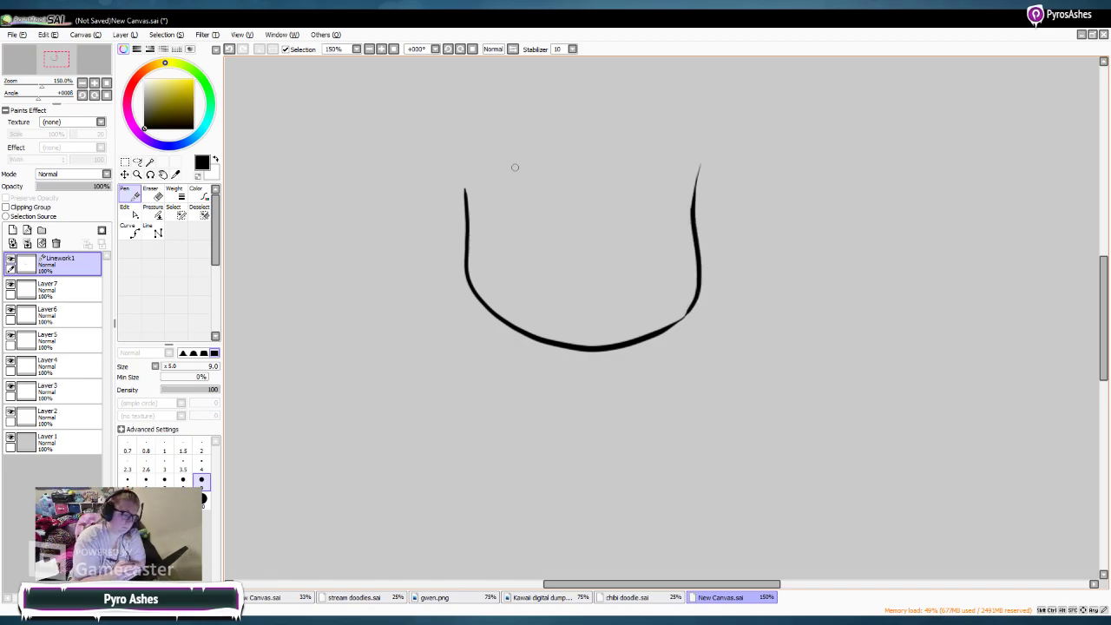
# Step: Draw wavy parted hair locks framing both sides of the face, with curved ear outlines behind them
pyautogui.moveTo(587, 96)
pyautogui.mouseDown()
pyautogui.moveTo(444, 144)
pyautogui.moveTo(460, 190)
pyautogui.moveTo(442, 215)
pyautogui.moveTo(448, 349)
pyautogui.moveTo(458, 311)
pyautogui.moveTo(424, 276)
pyautogui.moveTo(436, 195)
pyautogui.moveTo(428, 132)
pyautogui.moveTo(527, 108)
pyautogui.moveTo(698, 129)
pyautogui.moveTo(721, 182)
pyautogui.moveTo(698, 231)
pyautogui.moveTo(735, 270)
pyautogui.moveTo(690, 334)
pyautogui.moveTo(693, 381)
pyautogui.moveTo(703, 337)
pyautogui.moveTo(753, 290)
pyautogui.moveTo(722, 217)
pyautogui.moveTo(742, 186)
pyautogui.moveTo(642, 99)
pyautogui.mouseUp()
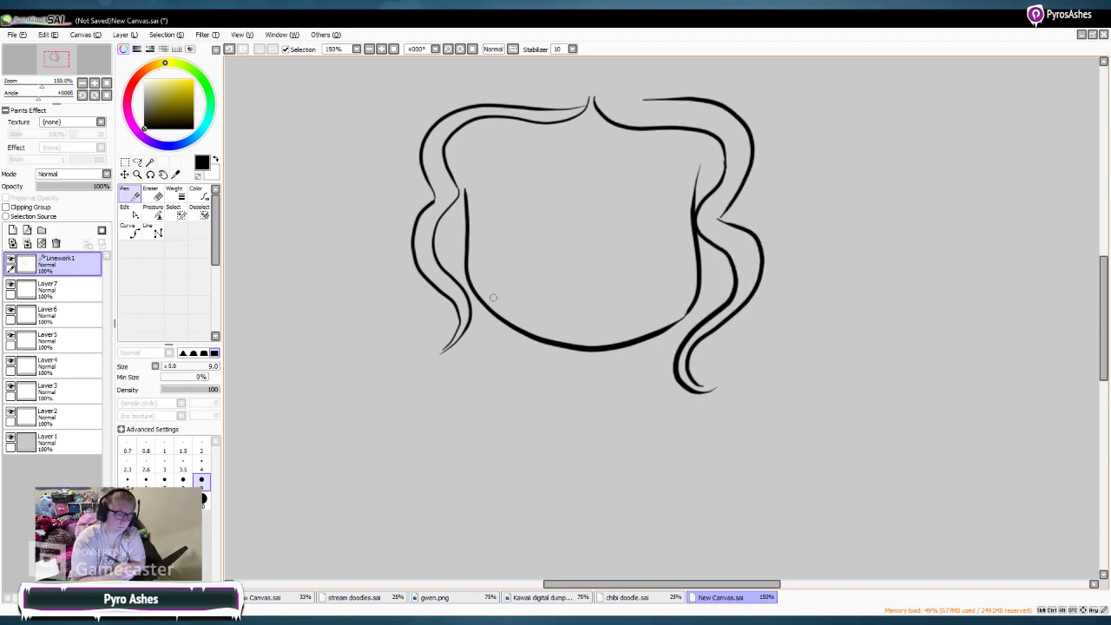
pyautogui.moveTo(418, 162)
pyautogui.mouseDown()
pyautogui.moveTo(402, 202)
pyautogui.moveTo(406, 237)
pyautogui.mouseUp()
pyautogui.moveTo(446, 276); pyautogui.dragTo(469, 281)
pyautogui.moveTo(701, 279); pyautogui.dragTo(731, 259)
pyautogui.moveTo(697, 163)
pyautogui.mouseDown()
pyautogui.moveTo(738, 157)
pyautogui.moveTo(741, 227)
pyautogui.mouseUp()
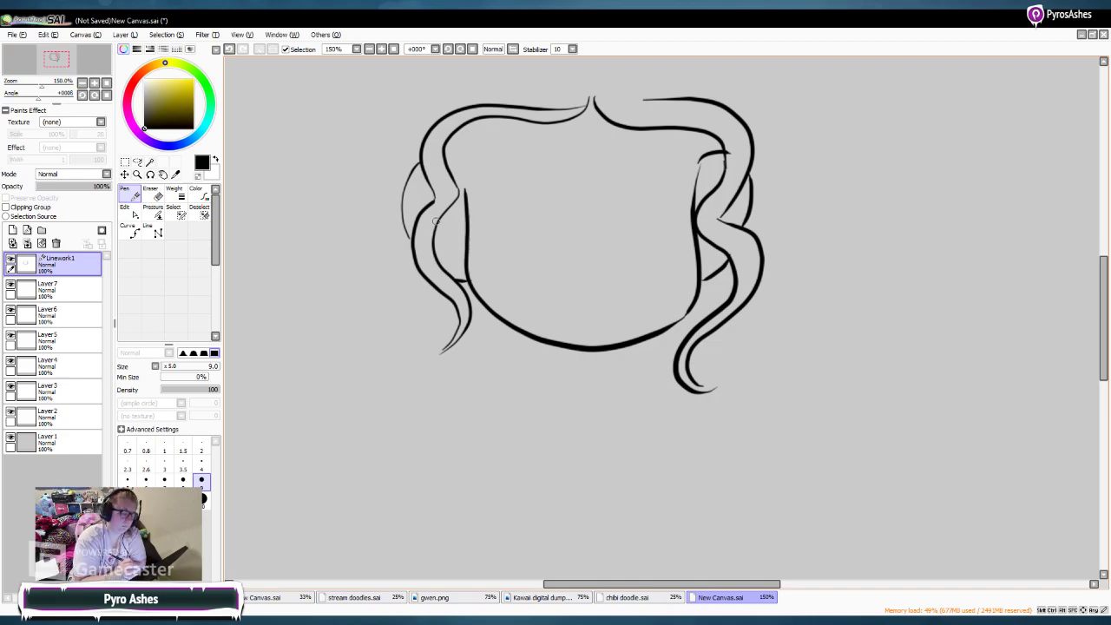
# Step: Add inner ear lines and small round earrings to both ears
pyautogui.moveTo(446, 257)
pyautogui.mouseDown()
pyautogui.moveTo(451, 246)
pyautogui.moveTo(466, 256)
pyautogui.moveTo(444, 269)
pyautogui.moveTo(469, 274)
pyautogui.mouseUp()
pyautogui.moveTo(401, 213); pyautogui.dragTo(434, 193)
pyautogui.moveTo(757, 208)
pyautogui.mouseDown()
pyautogui.moveTo(754, 217)
pyautogui.moveTo(717, 179)
pyautogui.mouseUp()
pyautogui.moveTo(706, 248)
pyautogui.mouseDown()
pyautogui.moveTo(717, 264)
pyautogui.moveTo(704, 275)
pyautogui.mouseUp()
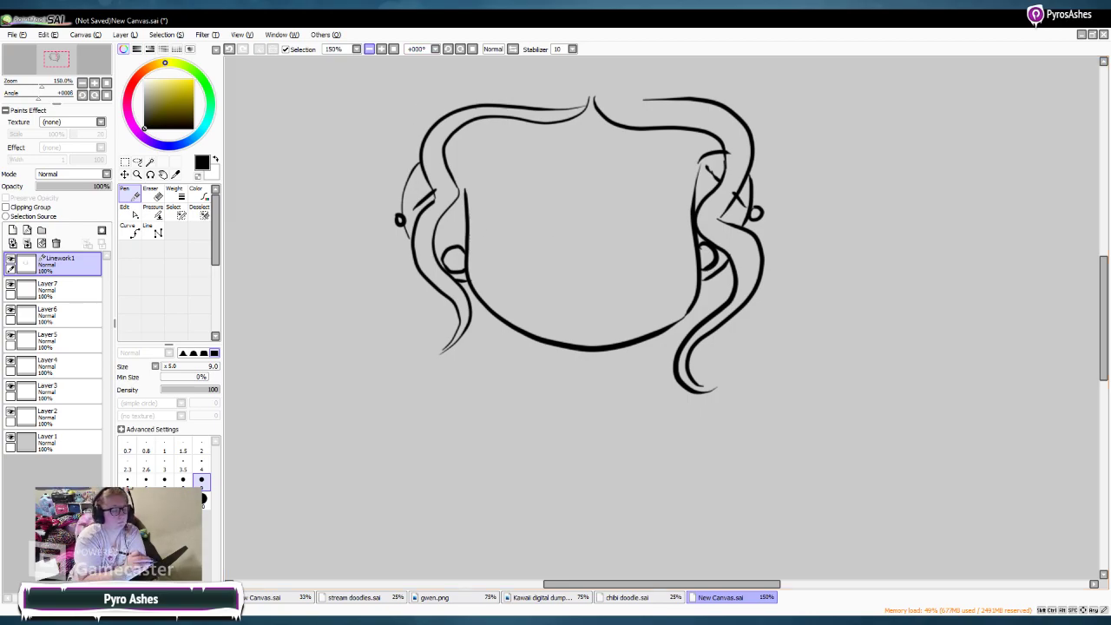
# Step: Close the top of the hair with a line across the forehead joining the two locks
pyautogui.click(369, 49)
pyautogui.click(369, 48)
pyautogui.press('+')
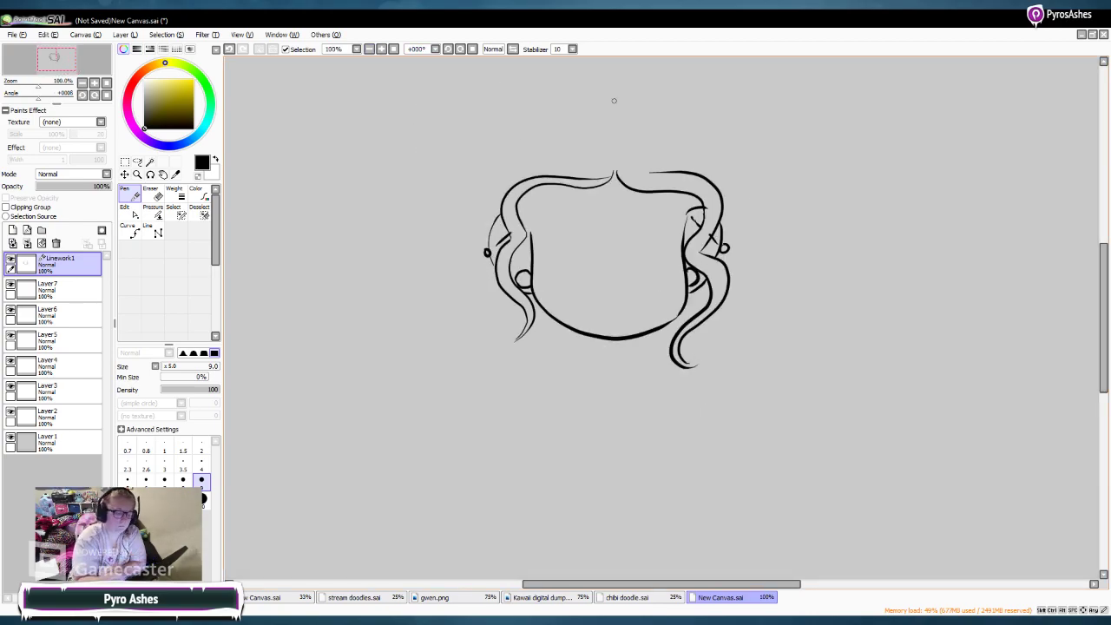
pyautogui.scroll(2, 1093, 307)
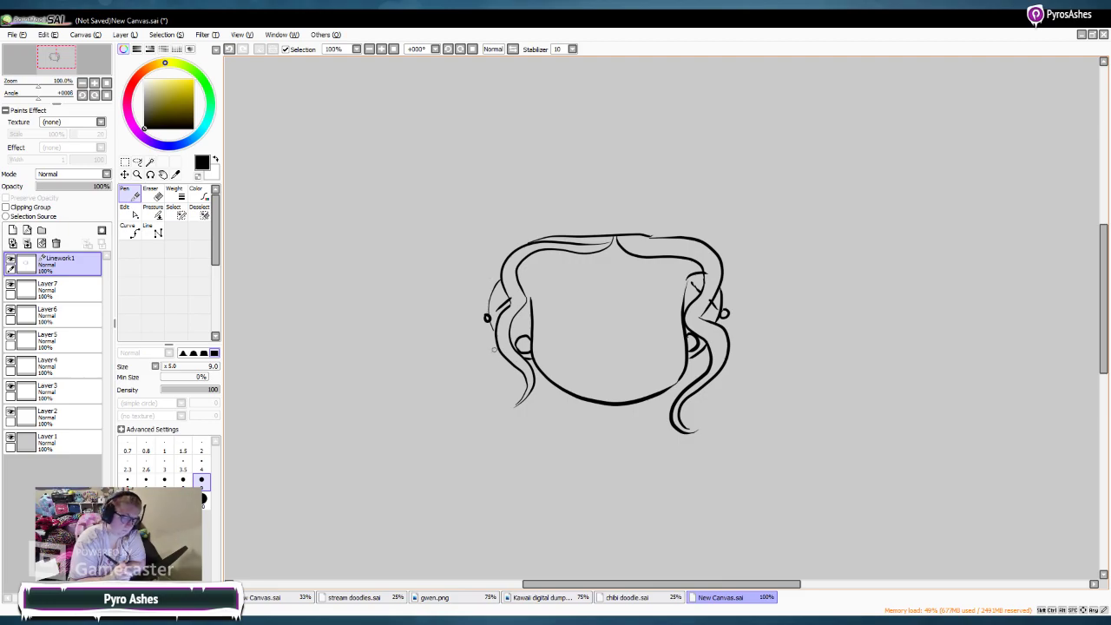
pyautogui.moveTo(493, 356)
pyautogui.mouseDown()
pyautogui.moveTo(463, 239)
pyautogui.moveTo(481, 147)
pyautogui.moveTo(546, 92)
pyautogui.moveTo(631, 78)
pyautogui.moveTo(719, 113)
pyautogui.mouseUp()
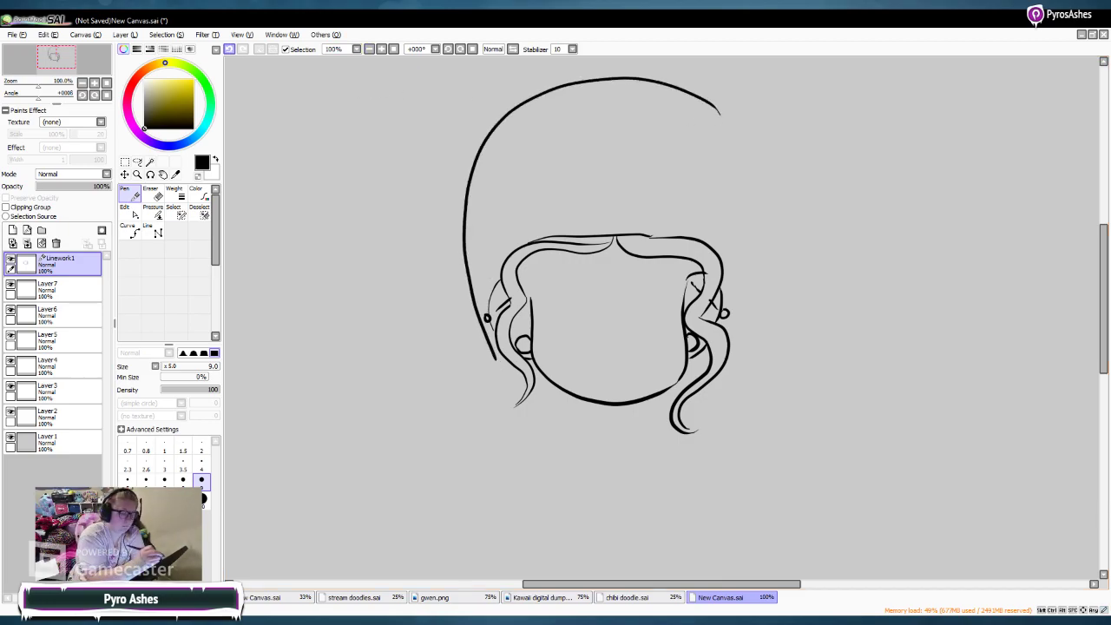
pyautogui.hotkey('ctrl', 'z')
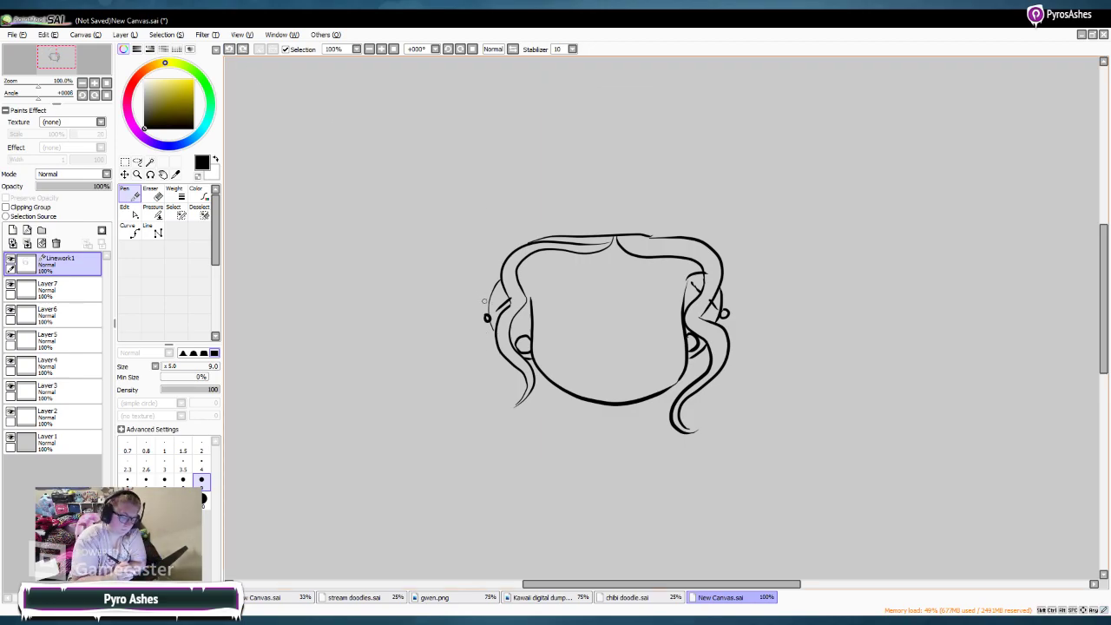
pyautogui.moveTo(483, 300)
pyautogui.mouseDown()
pyautogui.moveTo(477, 243)
pyautogui.moveTo(511, 177)
pyautogui.moveTo(588, 137)
pyautogui.moveTo(674, 133)
pyautogui.moveTo(736, 163)
pyautogui.moveTo(760, 224)
pyautogui.mouseUp()
pyautogui.hotkey('ctrl', 'z')
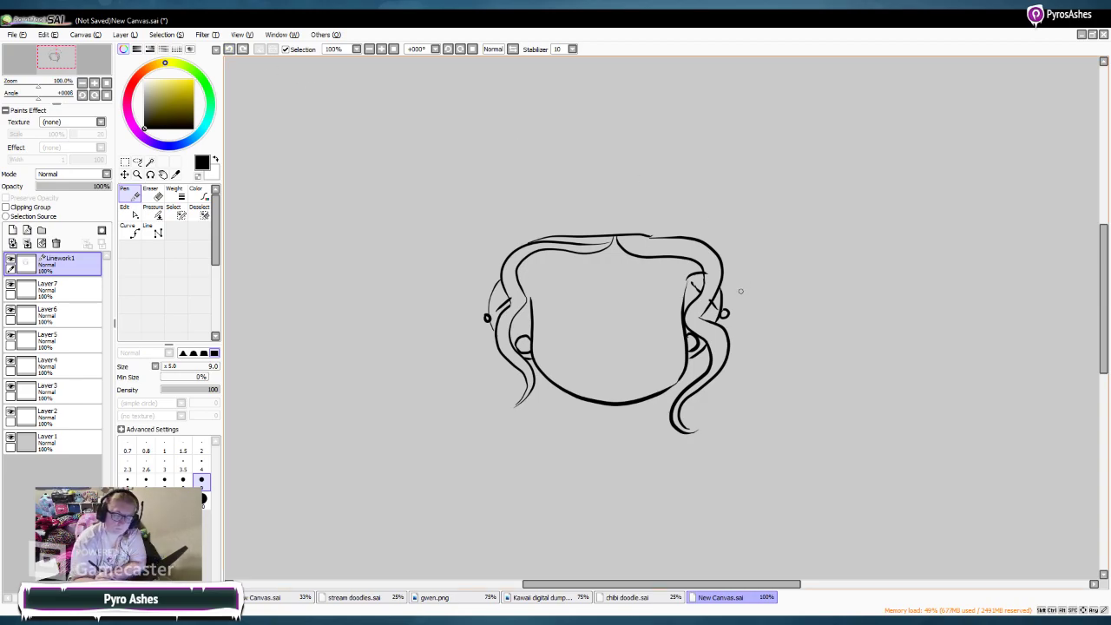
# Step: Draw a domed hat outline over the head and fill in two round black button eyes on it at size 30
pyautogui.moveTo(728, 285)
pyautogui.mouseDown()
pyautogui.moveTo(709, 185)
pyautogui.moveTo(678, 154)
pyautogui.moveTo(608, 132)
pyautogui.moveTo(549, 138)
pyautogui.moveTo(514, 163)
pyautogui.moveTo(496, 197)
pyautogui.moveTo(484, 309)
pyautogui.mouseUp()
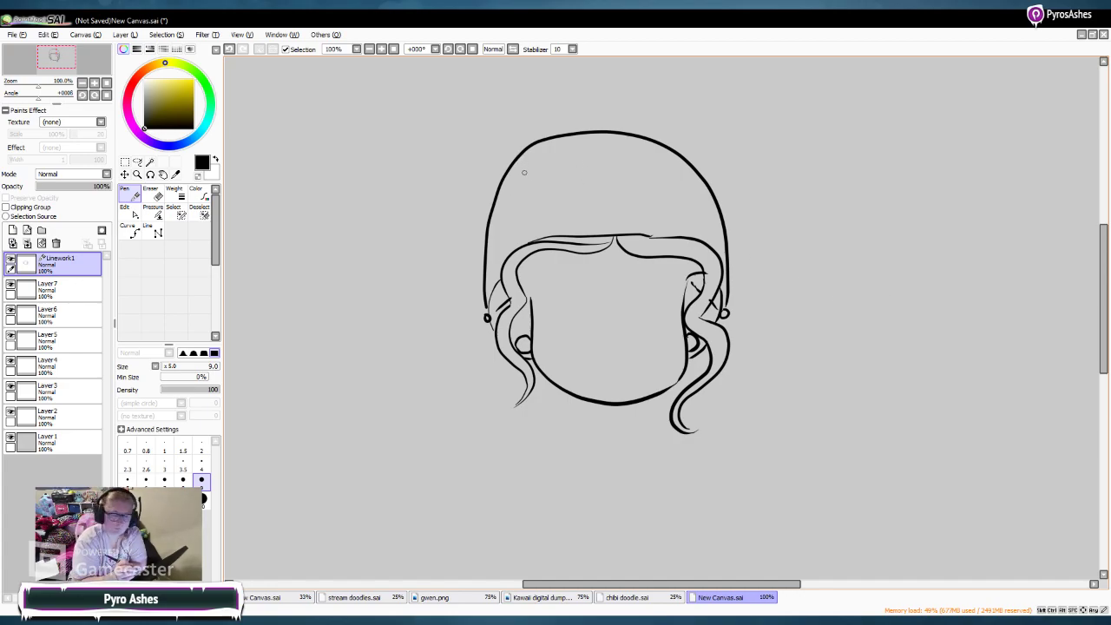
pyautogui.moveTo(514, 192)
pyautogui.mouseDown()
pyautogui.moveTo(546, 201)
pyautogui.moveTo(512, 184)
pyautogui.moveTo(524, 188)
pyautogui.moveTo(529, 175)
pyautogui.moveTo(526, 203)
pyautogui.moveTo(515, 197)
pyautogui.moveTo(526, 193)
pyautogui.mouseUp()
pyautogui.click(145, 519)
pyautogui.moveTo(674, 186)
pyautogui.mouseDown()
pyautogui.moveTo(682, 198)
pyautogui.moveTo(661, 201)
pyautogui.moveTo(673, 181)
pyautogui.moveTo(657, 195)
pyautogui.moveTo(680, 182)
pyautogui.moveTo(658, 200)
pyautogui.moveTo(675, 204)
pyautogui.moveTo(653, 207)
pyautogui.moveTo(660, 180)
pyautogui.mouseUp()
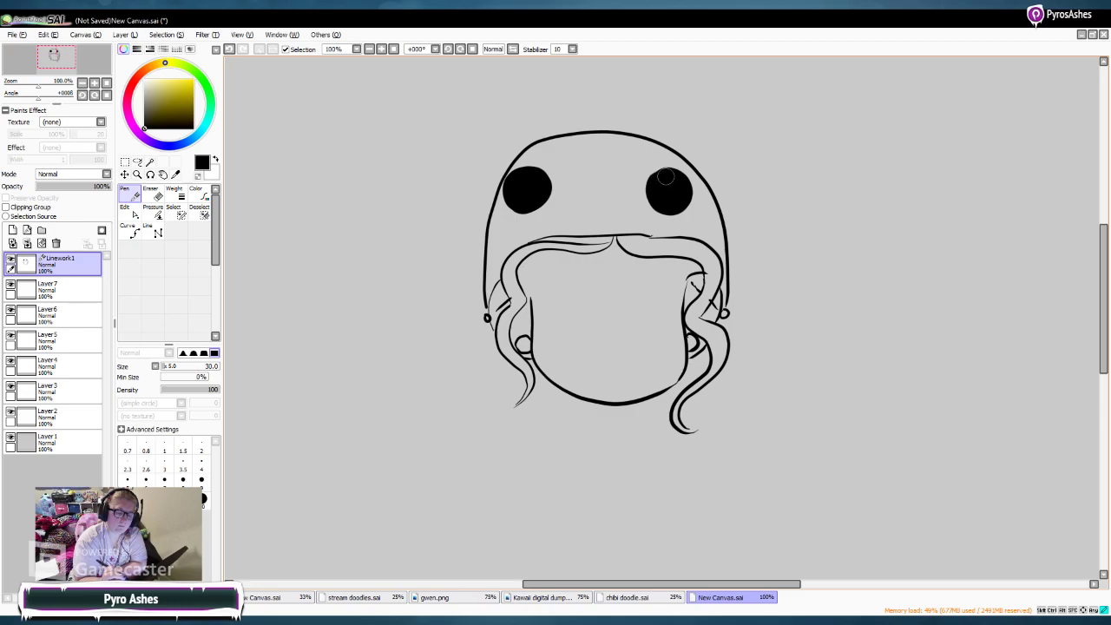
# Step: Dot four white thread holes on each black button with the Pen at size 9
pyautogui.press('x')
pyautogui.click(201, 479)
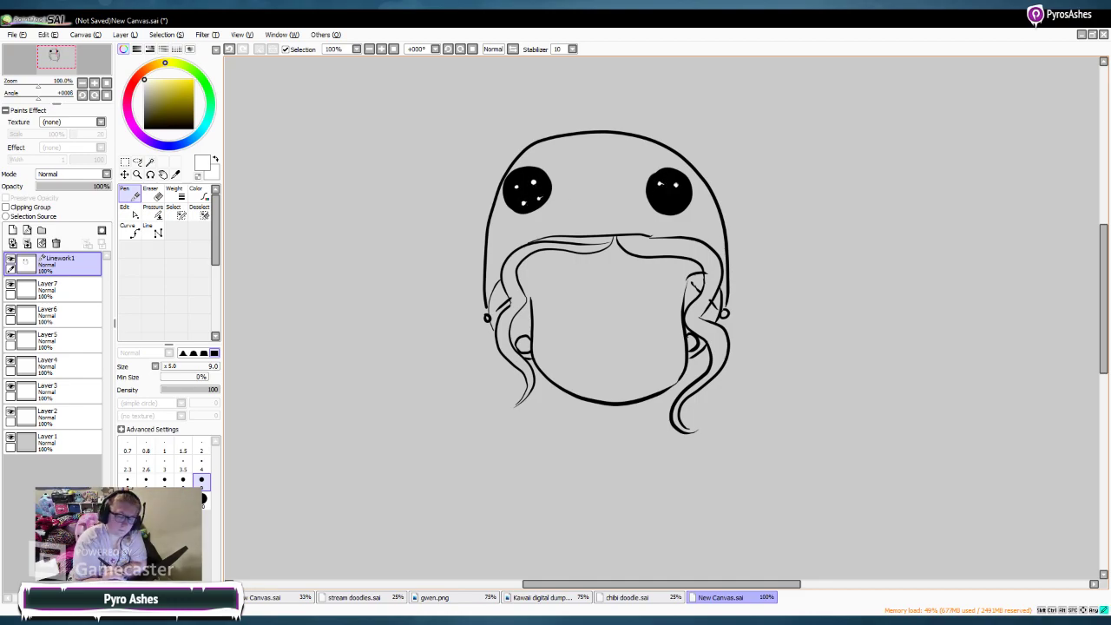
pyautogui.click(674, 198)
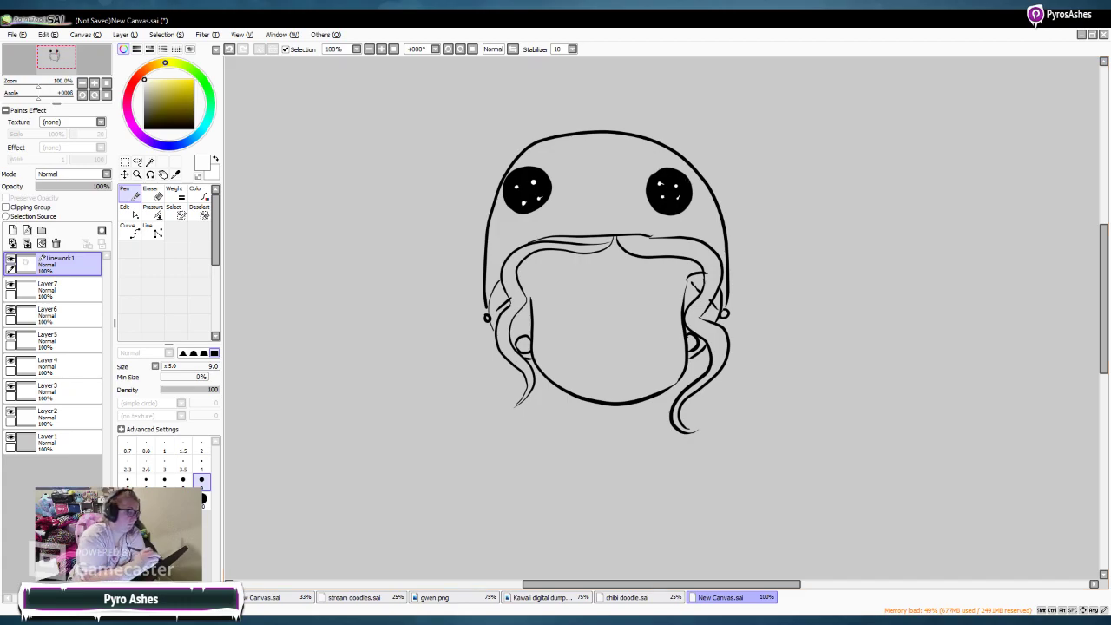
# Step: Stitch tan crossed threads across both buttons and draw an X-shaped nose between them in tan with a duller brown over it
pyautogui.click(146, 69)
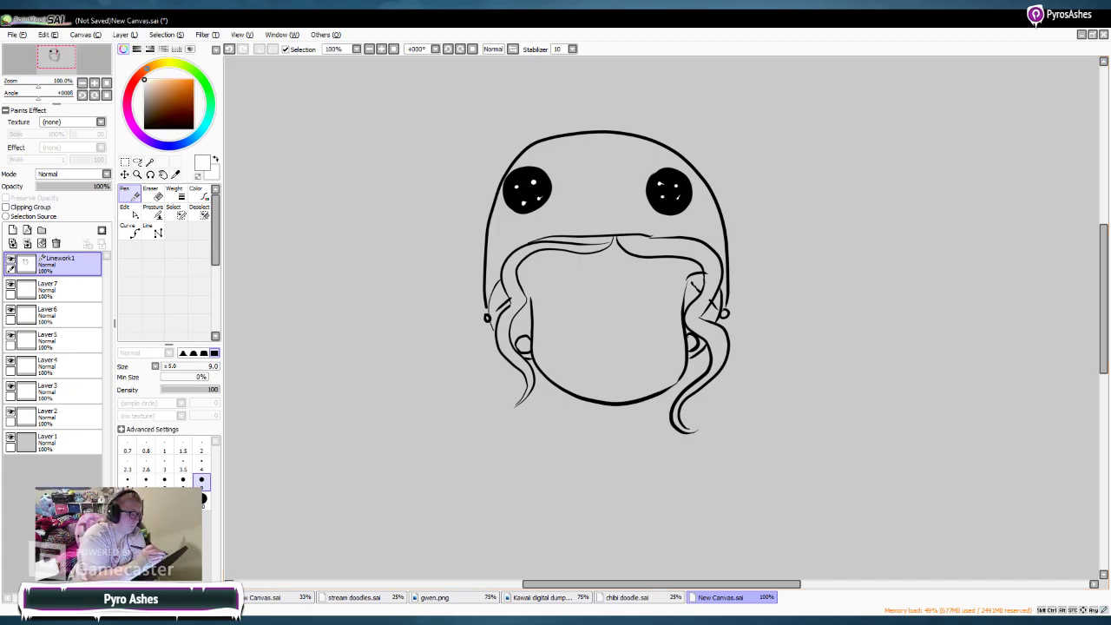
pyautogui.click(163, 86)
pyautogui.moveTo(662, 184); pyautogui.dragTo(681, 185)
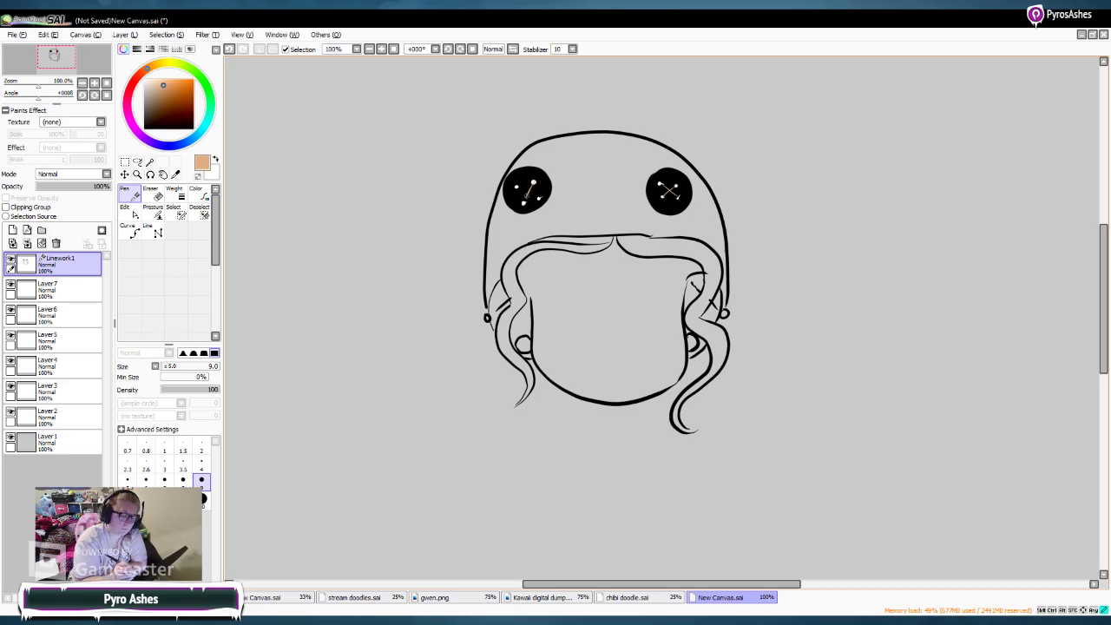
pyautogui.moveTo(518, 186); pyautogui.dragTo(545, 198)
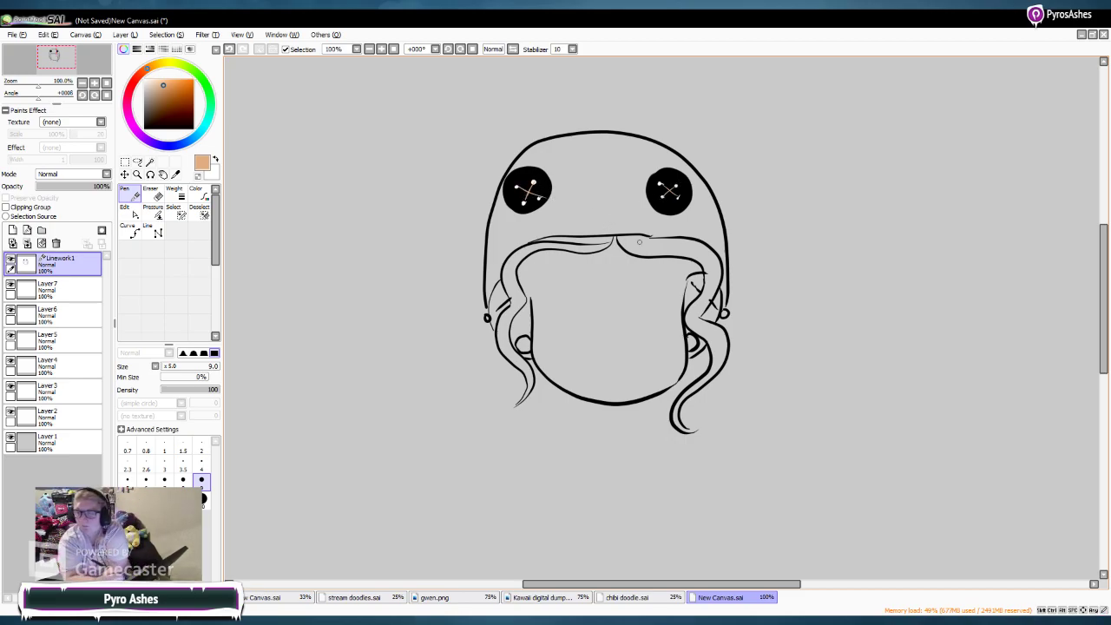
pyautogui.moveTo(612, 206)
pyautogui.mouseDown()
pyautogui.moveTo(590, 228)
pyautogui.moveTo(612, 227)
pyautogui.mouseUp()
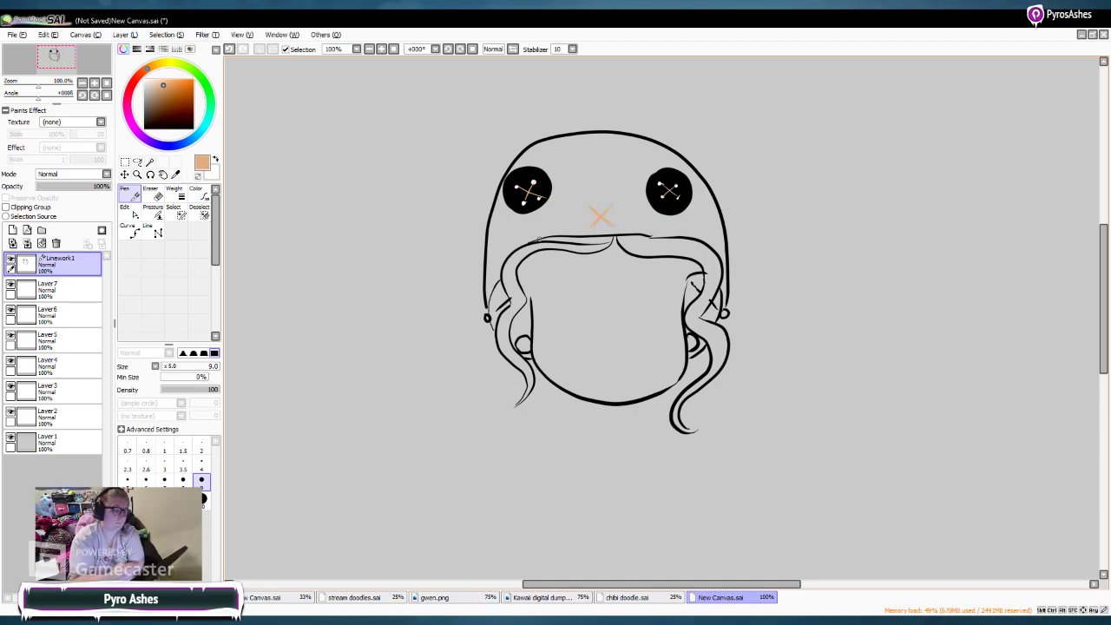
pyautogui.click(154, 95)
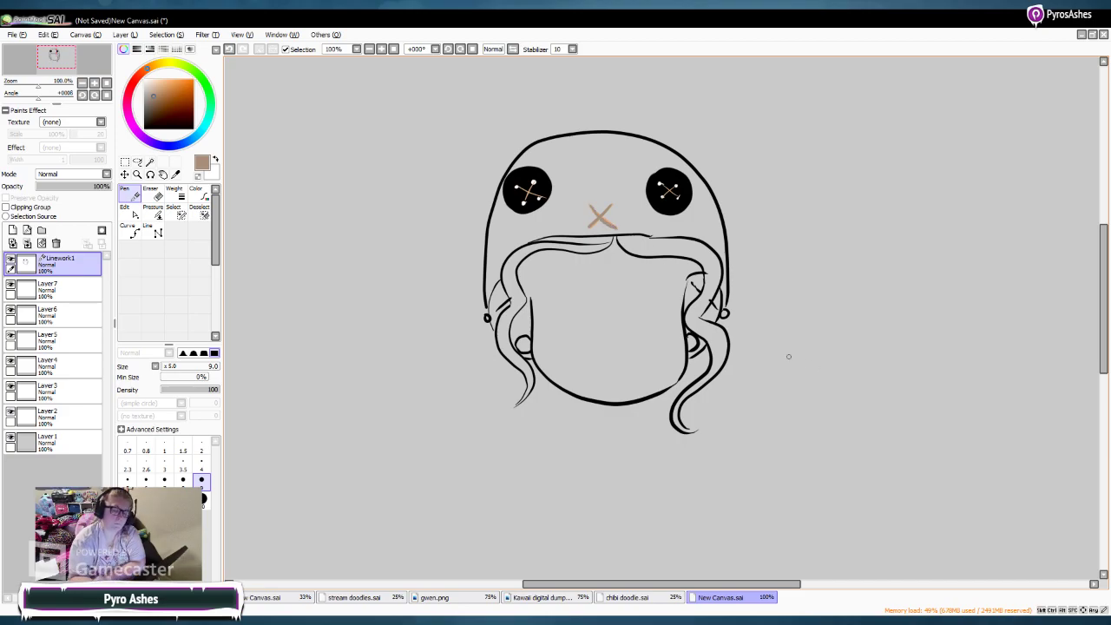
# Step: Draw two long floppy ears in black hanging from both sides of the hat past the face
pyautogui.keyDown('alt'); pyautogui.click(483, 229); pyautogui.keyUp('alt')
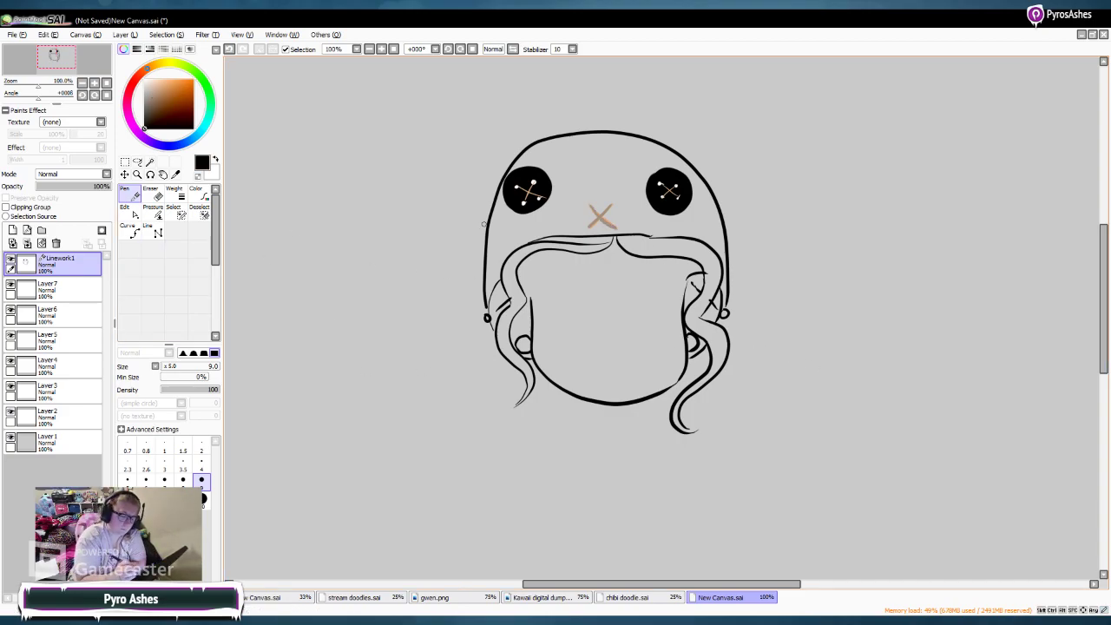
pyautogui.moveTo(488, 214)
pyautogui.mouseDown()
pyautogui.moveTo(461, 304)
pyautogui.moveTo(373, 461)
pyautogui.moveTo(372, 520)
pyautogui.moveTo(401, 546)
pyautogui.moveTo(465, 554)
pyautogui.moveTo(496, 518)
pyautogui.moveTo(504, 395)
pyautogui.moveTo(509, 360)
pyautogui.mouseUp()
pyautogui.moveTo(726, 222)
pyautogui.mouseDown()
pyautogui.moveTo(841, 492)
pyautogui.moveTo(839, 531)
pyautogui.moveTo(783, 565)
pyautogui.moveTo(725, 566)
pyautogui.moveTo(669, 457)
pyautogui.moveTo(677, 425)
pyautogui.mouseUp()
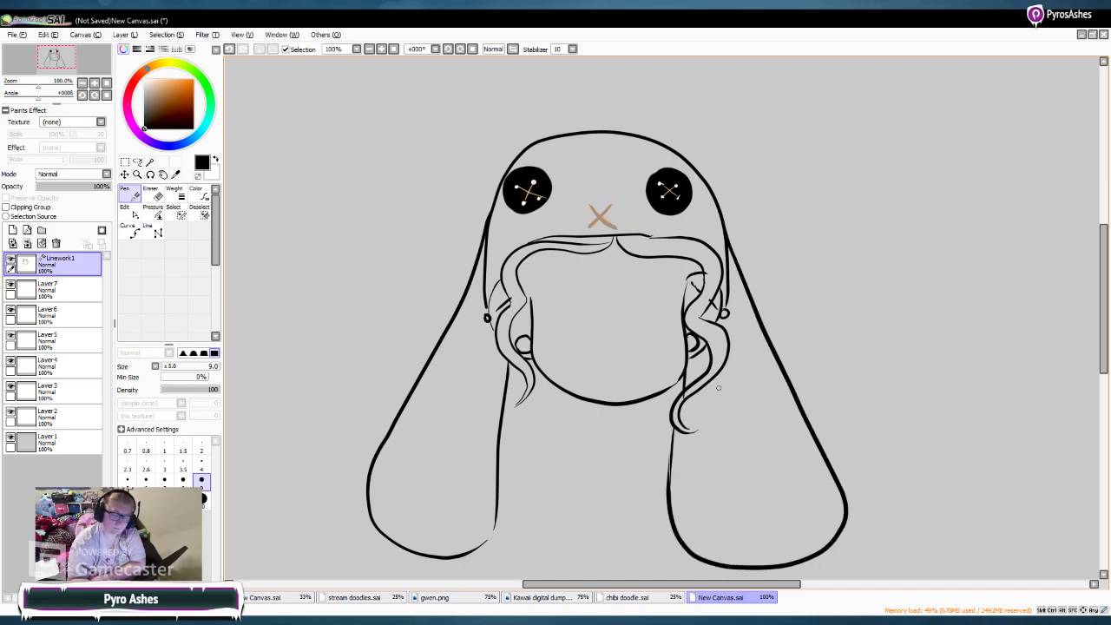
# Step: Extend both sides of the face outline upward to meet the hair
pyautogui.scroll(-5, 557, 249)
pyautogui.scroll(4, 557, 248)
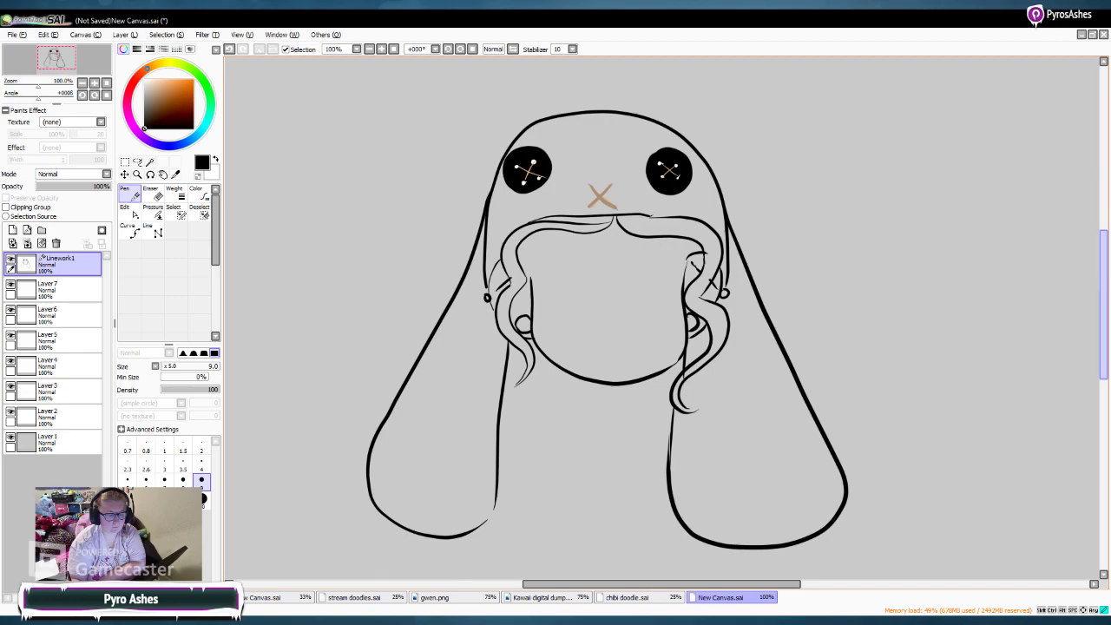
pyautogui.moveTo(524, 235); pyautogui.dragTo(533, 290)
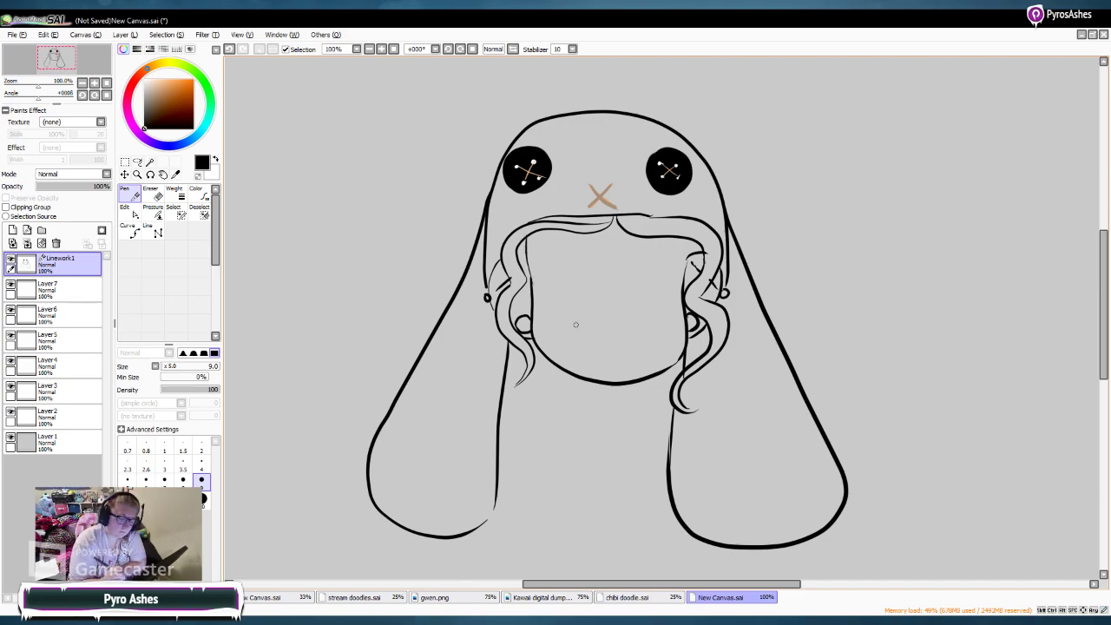
pyautogui.moveTo(686, 236); pyautogui.dragTo(689, 262)
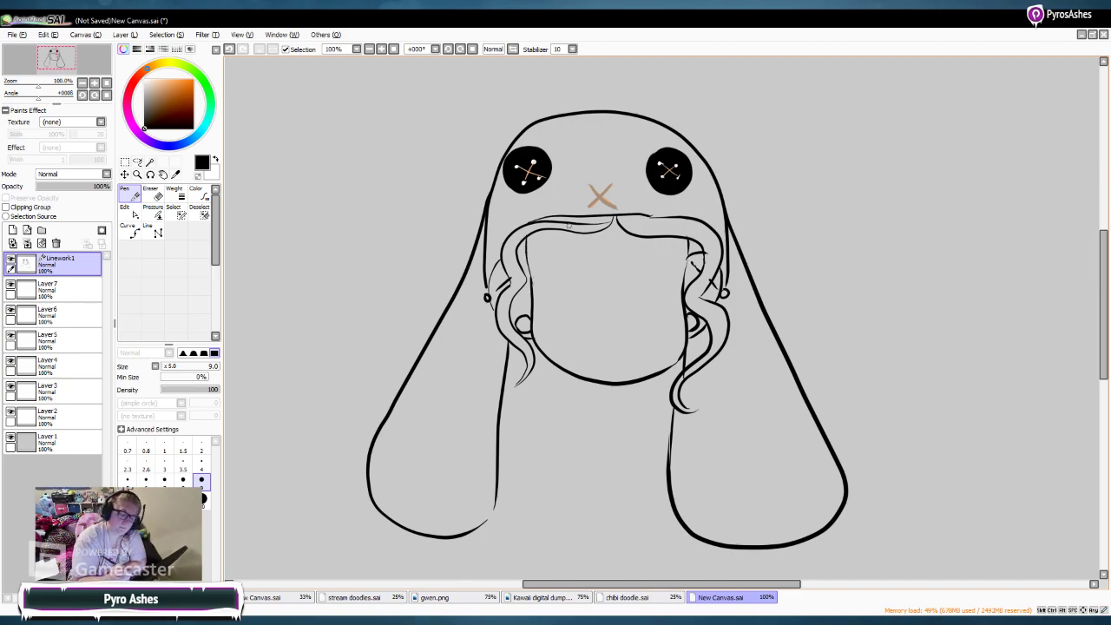
# Step: Draw the arched upper lash lines and short lower lid lines of both face eyes in black
pyautogui.click(382, 49)
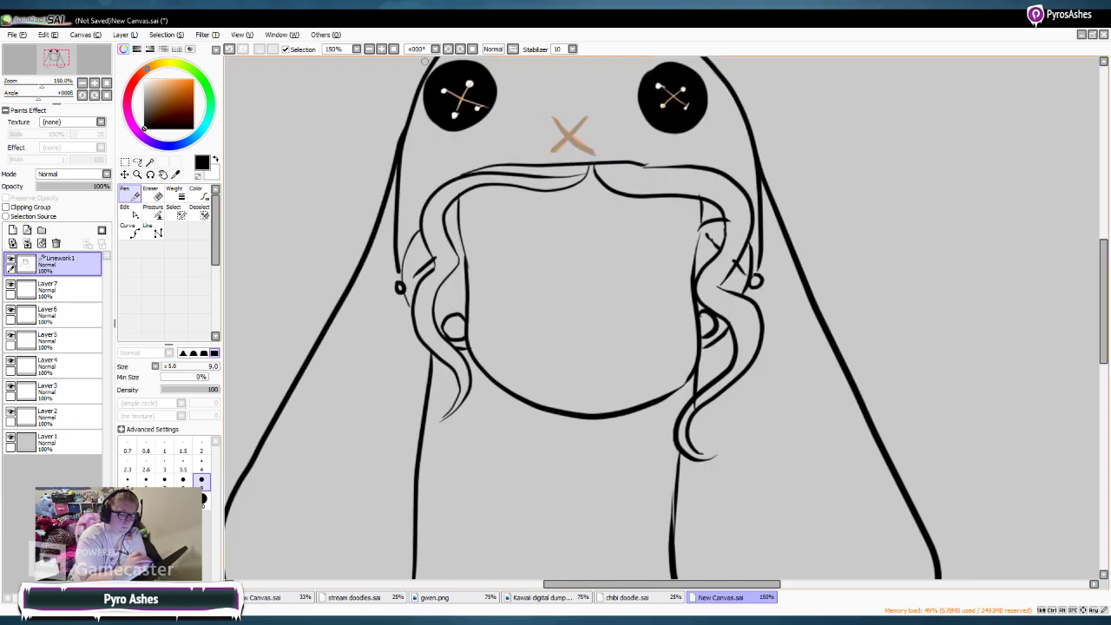
pyautogui.moveTo(554, 245)
pyautogui.mouseDown()
pyautogui.moveTo(527, 226)
pyautogui.moveTo(507, 233)
pyautogui.moveTo(492, 276)
pyautogui.moveTo(514, 227)
pyautogui.moveTo(537, 225)
pyautogui.moveTo(555, 249)
pyautogui.moveTo(638, 227)
pyautogui.moveTo(663, 233)
pyautogui.moveTo(668, 295)
pyautogui.mouseUp()
pyautogui.moveTo(611, 244); pyautogui.dragTo(607, 262)
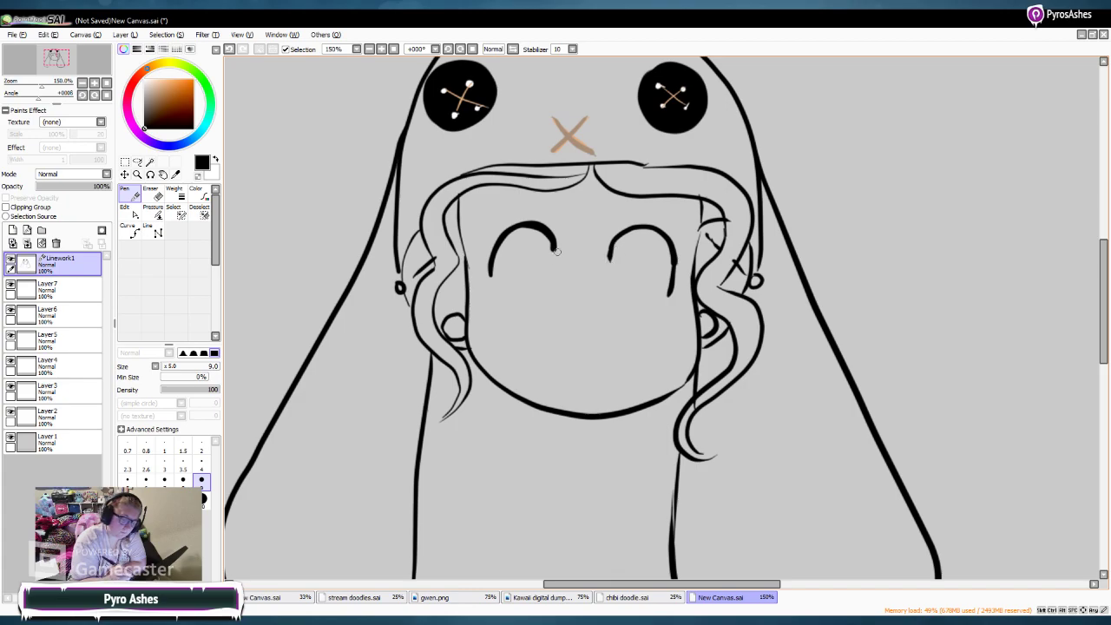
pyautogui.moveTo(491, 267)
pyautogui.mouseDown()
pyautogui.moveTo(491, 288)
pyautogui.moveTo(538, 301)
pyautogui.mouseUp()
pyautogui.moveTo(627, 306); pyautogui.dragTo(659, 305)
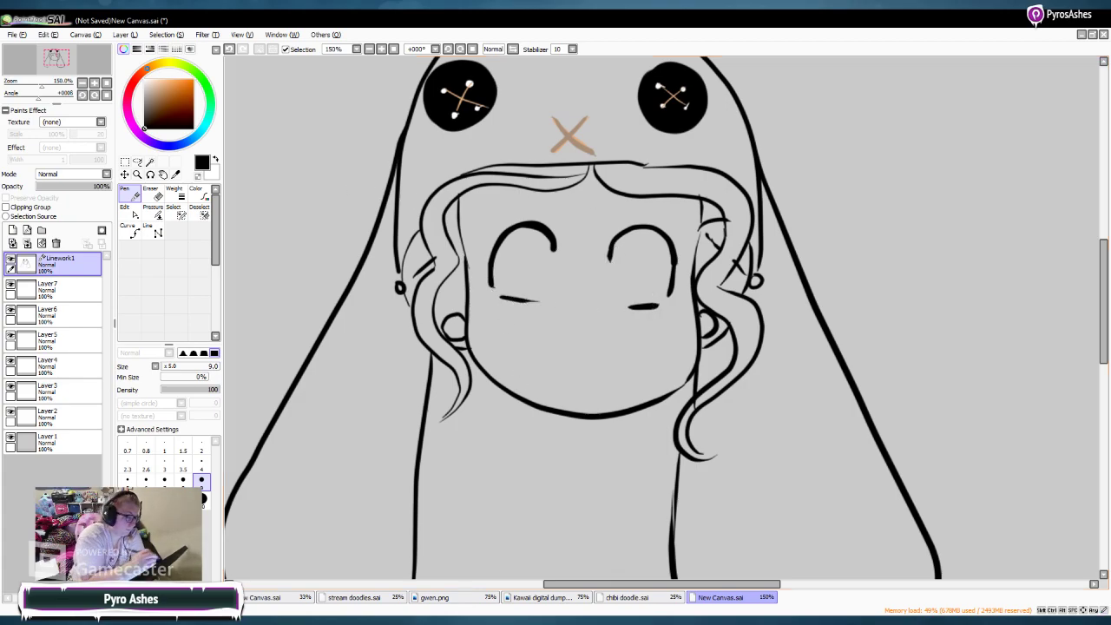
# Step: Outline an oval iris in dark blue inside the left eye
pyautogui.click(186, 142)
pyautogui.click(193, 91)
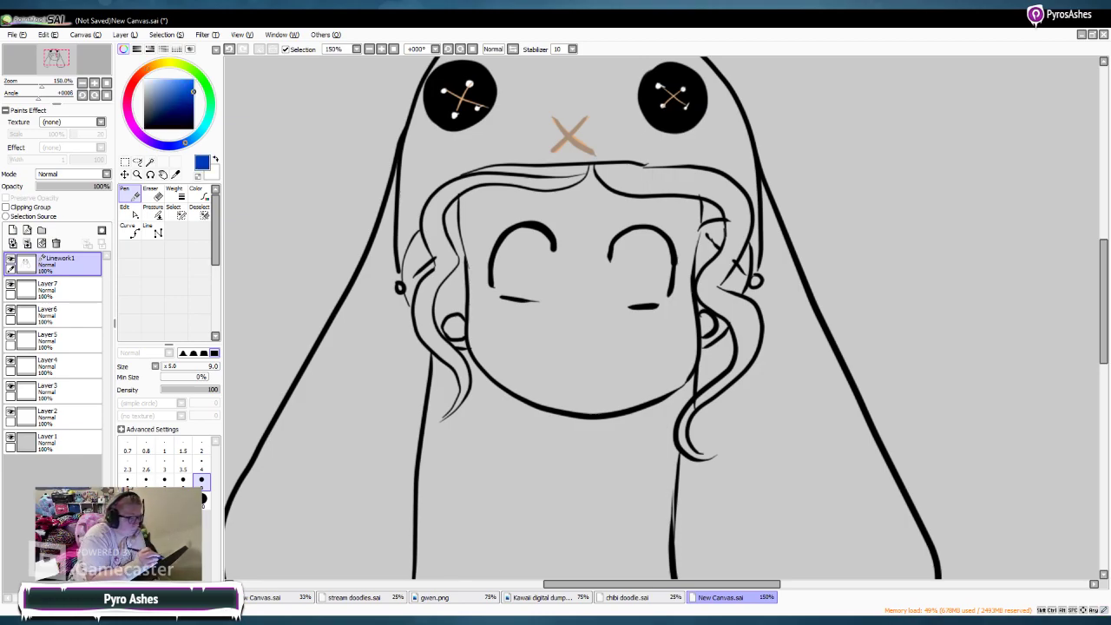
pyautogui.click(193, 108)
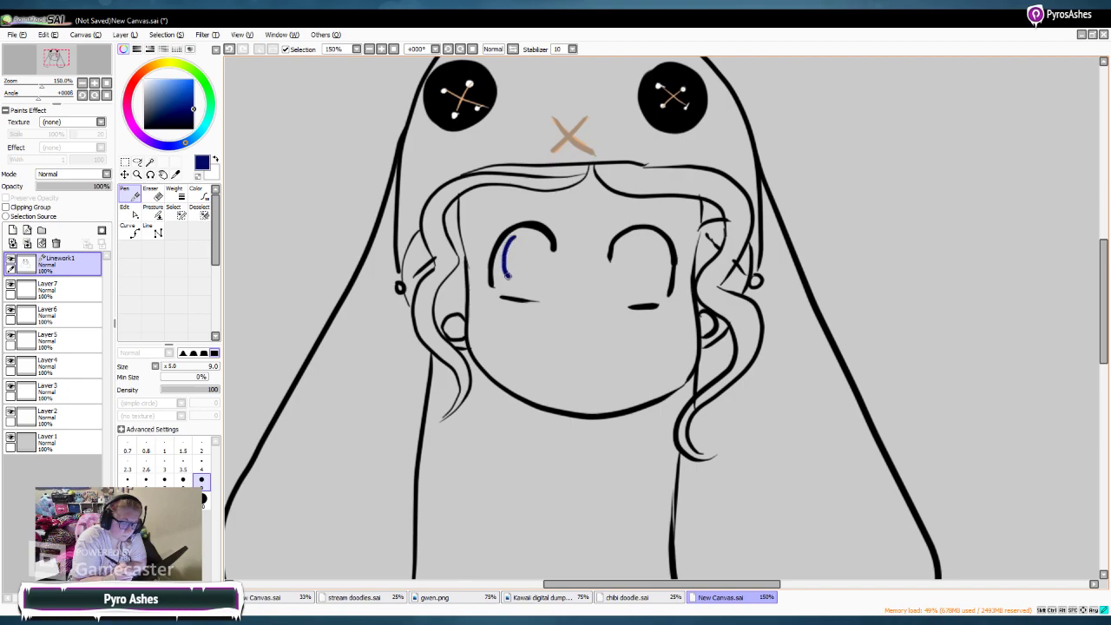
pyautogui.moveTo(547, 255)
pyautogui.mouseDown()
pyautogui.moveTo(521, 232)
pyautogui.moveTo(505, 247)
pyautogui.moveTo(510, 236)
pyautogui.moveTo(503, 254)
pyautogui.moveTo(518, 283)
pyautogui.mouseUp()
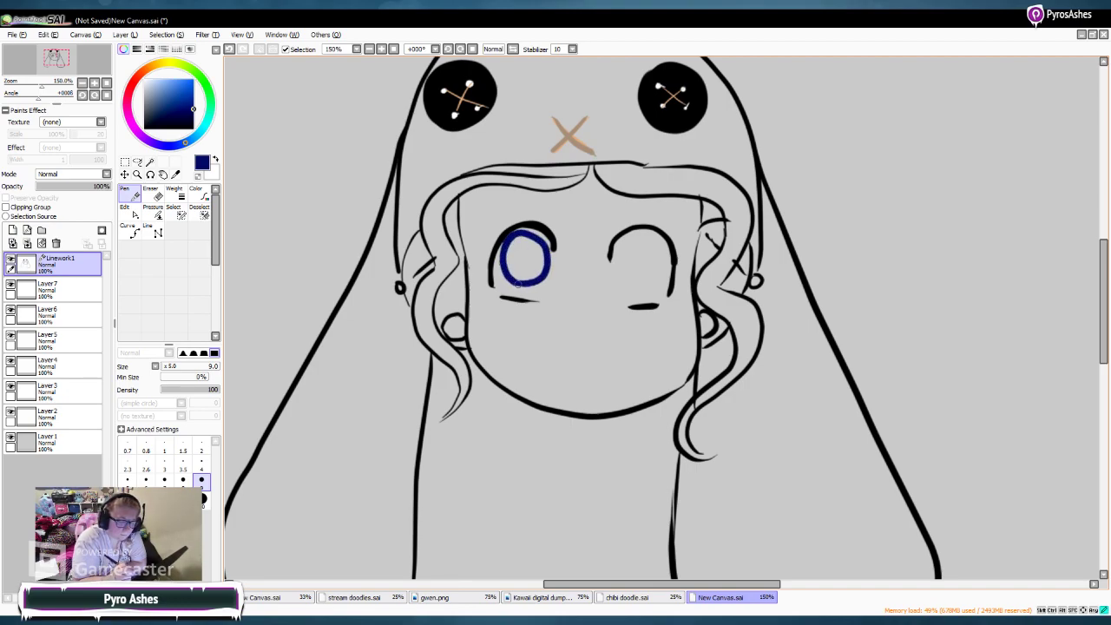
pyautogui.moveTo(630, 235)
pyautogui.mouseDown()
pyautogui.moveTo(616, 270)
pyautogui.moveTo(656, 271)
pyautogui.moveTo(627, 233)
pyautogui.moveTo(618, 272)
pyautogui.mouseUp()
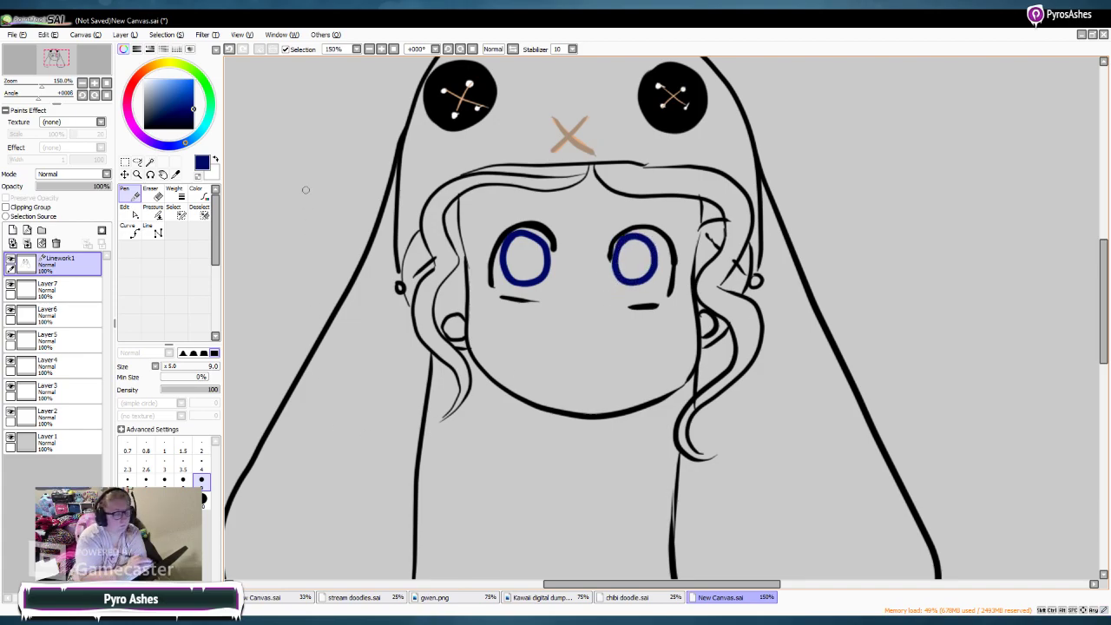
pyautogui.hotkey('ctrl', 'z')
pyautogui.hotkey('ctrl', 'z')
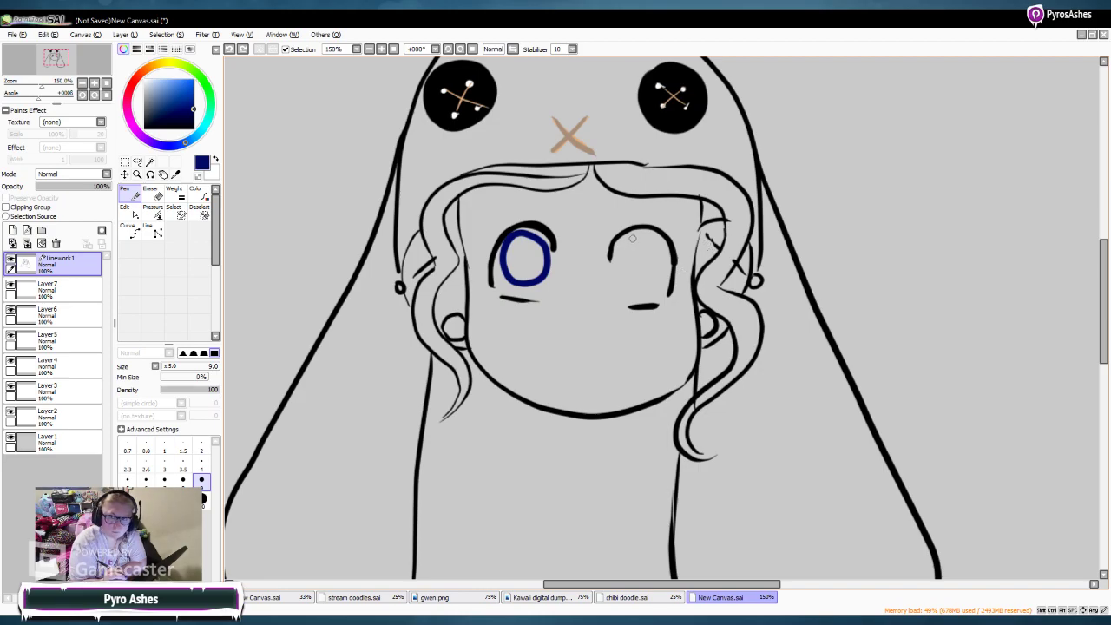
# Step: Outline a rounded iris in dark blue inside the right eye, matching the left one
pyautogui.moveTo(631, 236); pyautogui.dragTo(617, 249)
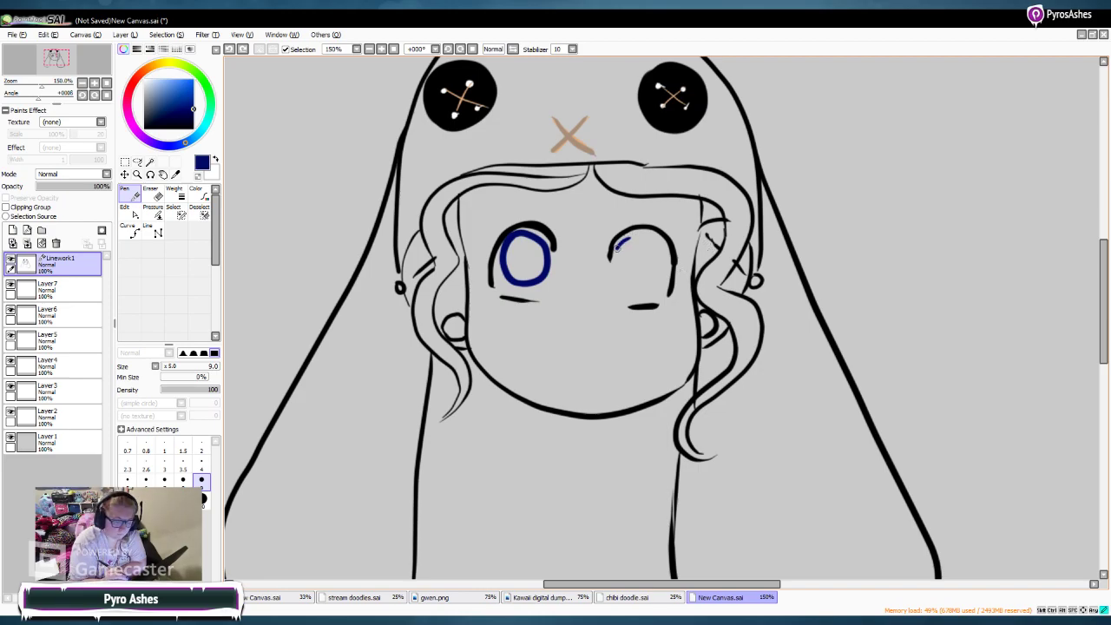
pyautogui.moveTo(626, 287)
pyautogui.mouseDown()
pyautogui.moveTo(653, 282)
pyautogui.moveTo(658, 252)
pyautogui.moveTo(620, 243)
pyautogui.mouseUp()
# Step: Fill both irises with a muted light blue on Layer7 using a size 20 pen
pyautogui.click(60, 290)
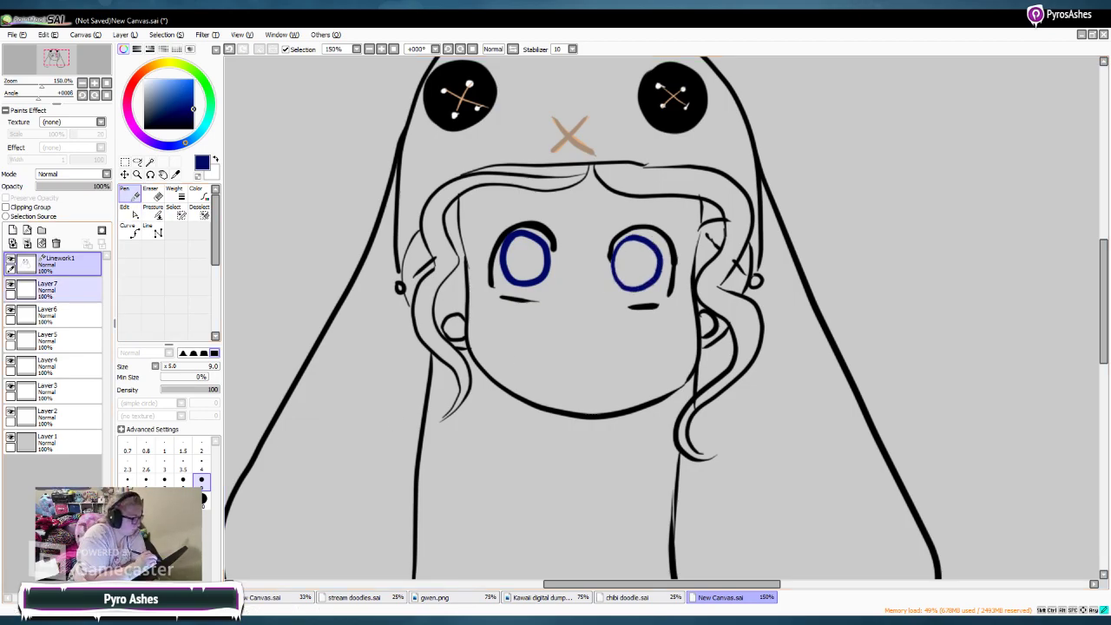
pyautogui.click(154, 91)
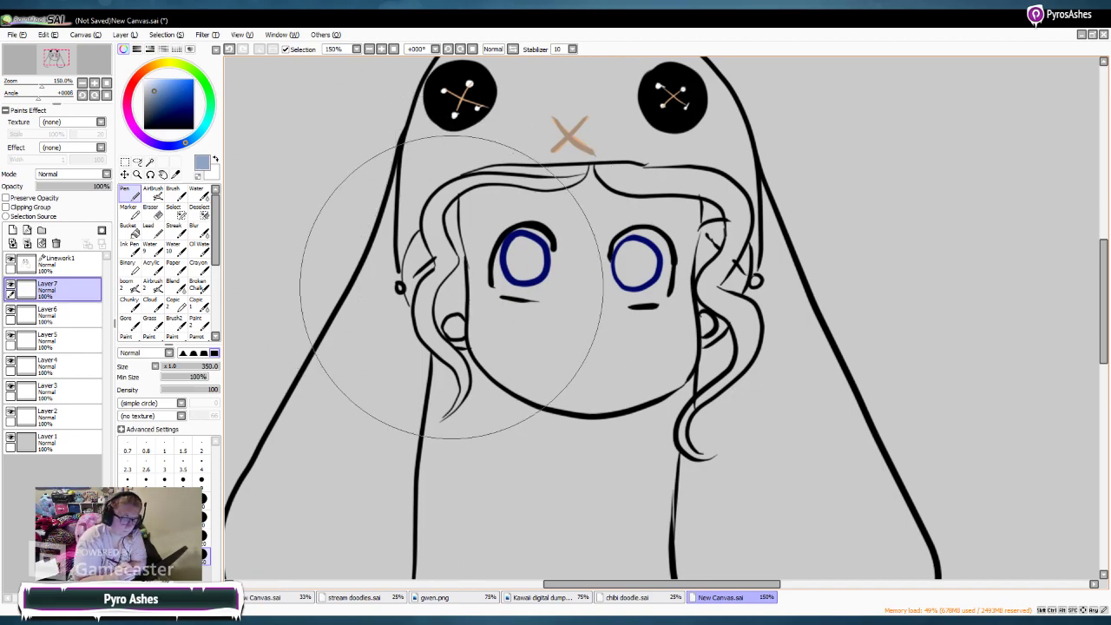
pyautogui.click(203, 500)
pyautogui.moveTo(514, 244)
pyautogui.mouseDown()
pyautogui.moveTo(525, 262)
pyautogui.moveTo(533, 257)
pyautogui.moveTo(527, 272)
pyautogui.mouseUp()
pyautogui.moveTo(641, 264)
pyautogui.mouseDown()
pyautogui.moveTo(627, 252)
pyautogui.moveTo(647, 268)
pyautogui.mouseUp()
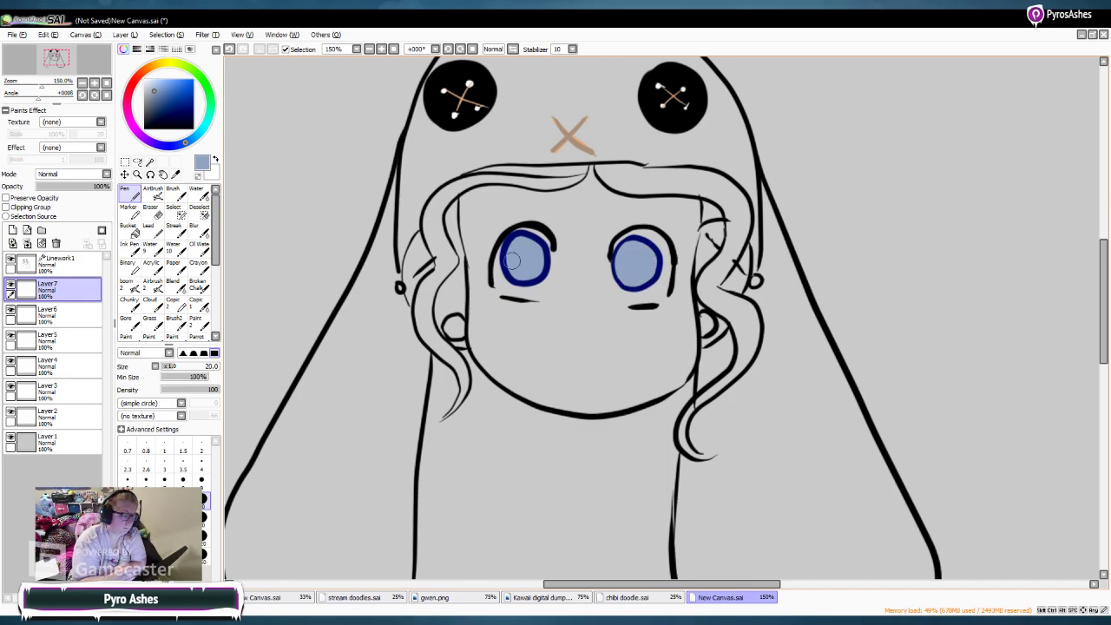
# Step: Paint a soft green round patch in the centre of both irises on Layer7
pyautogui.click(209, 95)
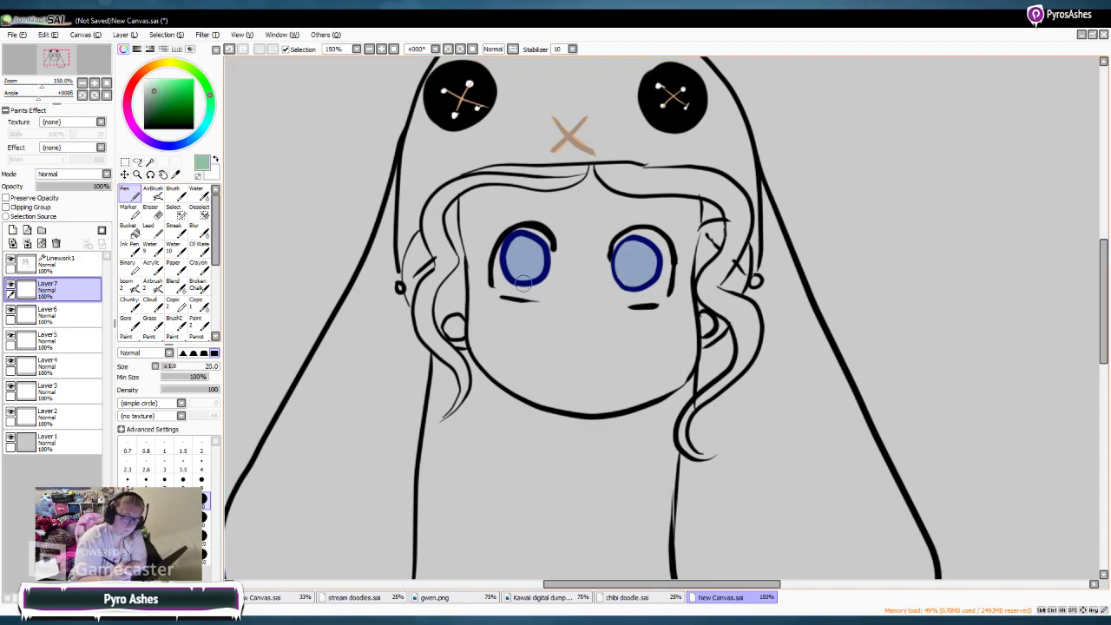
pyautogui.moveTo(525, 256); pyautogui.dragTo(527, 260)
pyautogui.moveTo(636, 264); pyautogui.dragTo(634, 265)
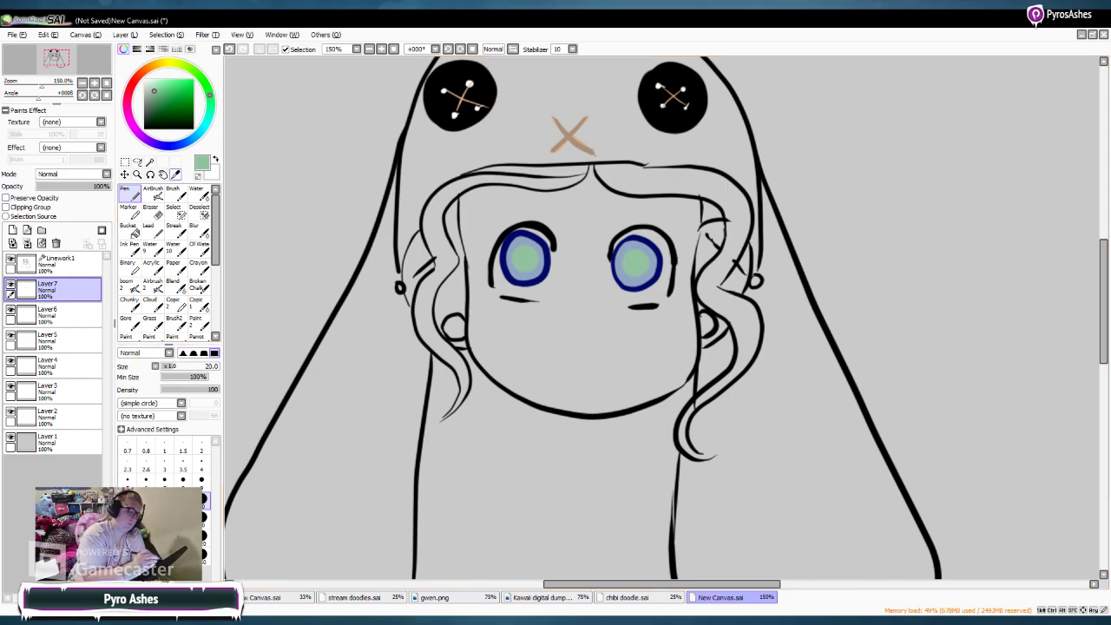
# Step: Paint a round black pupil in the centre of both irises on the Linework1 layer with a size 20 pen
pyautogui.click(144, 127)
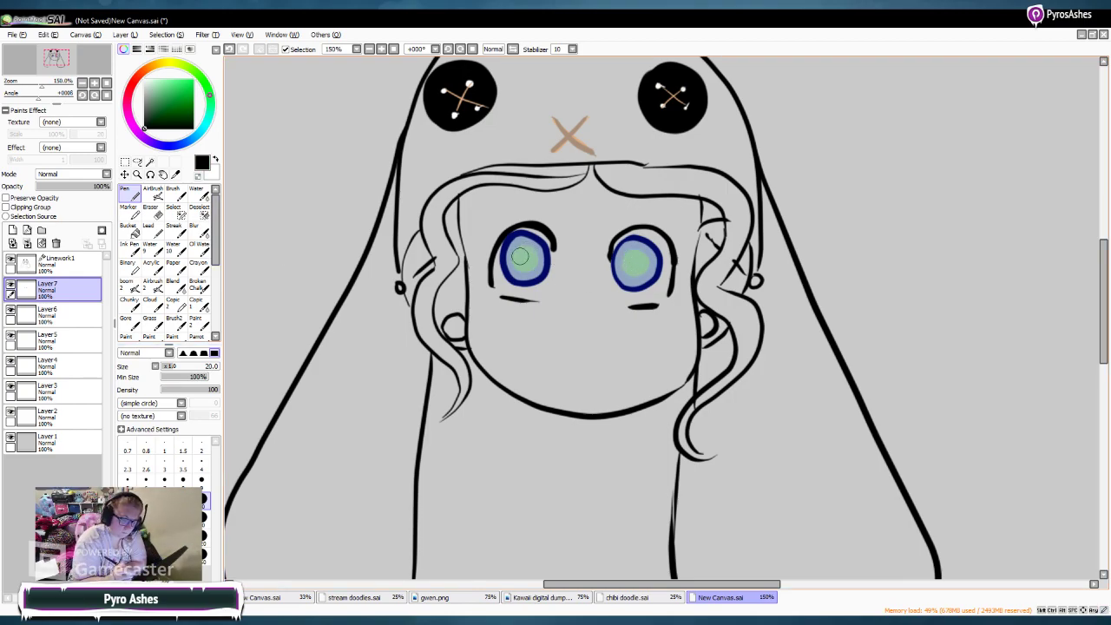
pyautogui.click(57, 261)
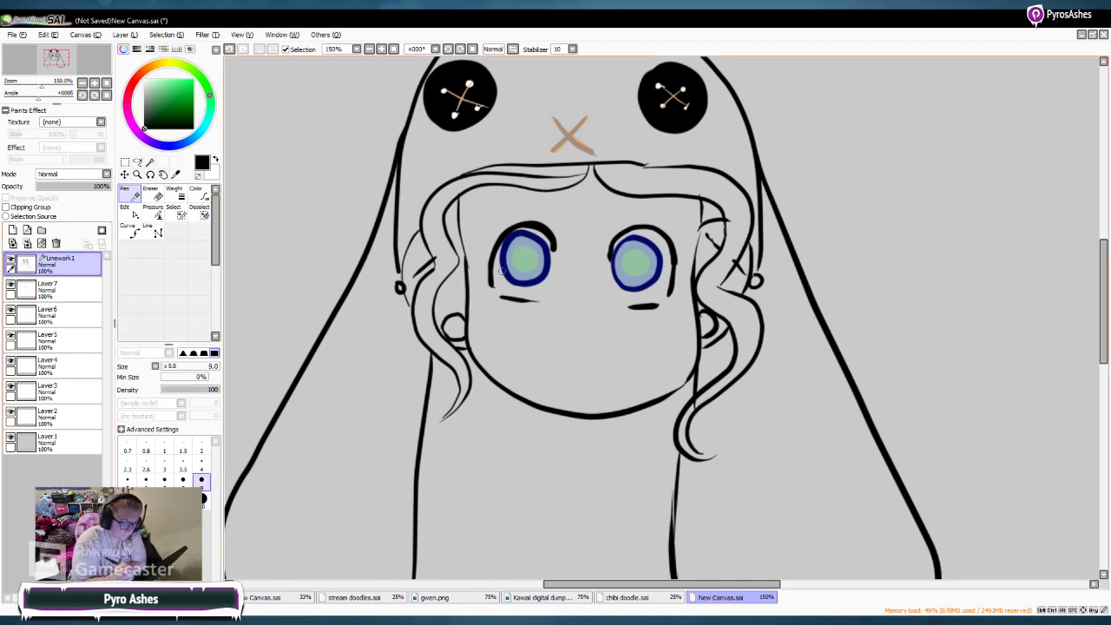
pyautogui.click(203, 498)
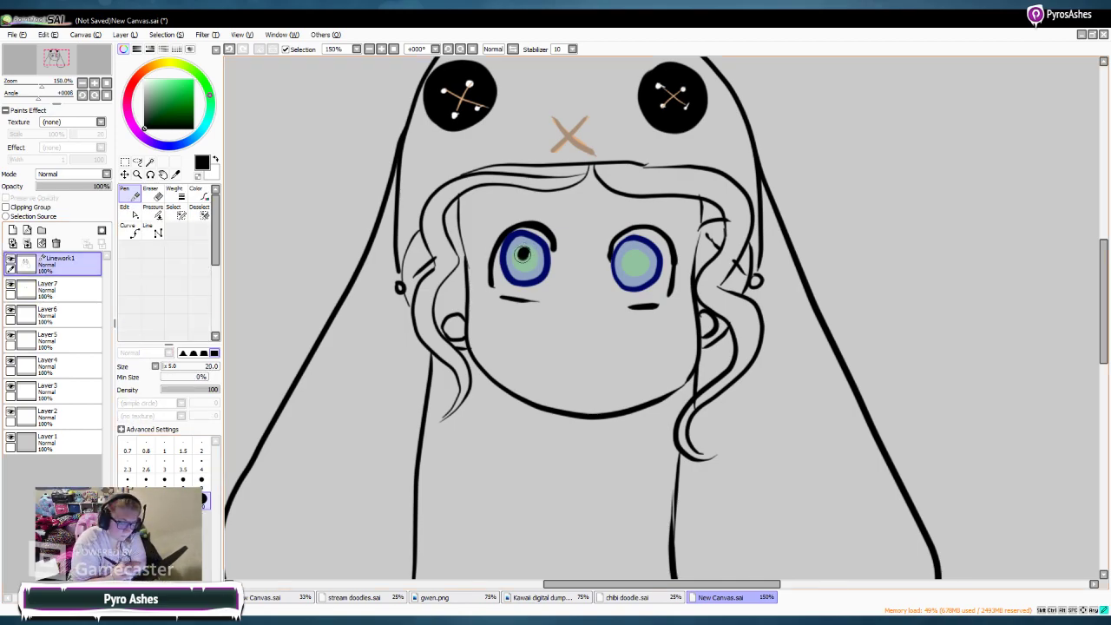
pyautogui.moveTo(524, 256); pyautogui.dragTo(519, 253)
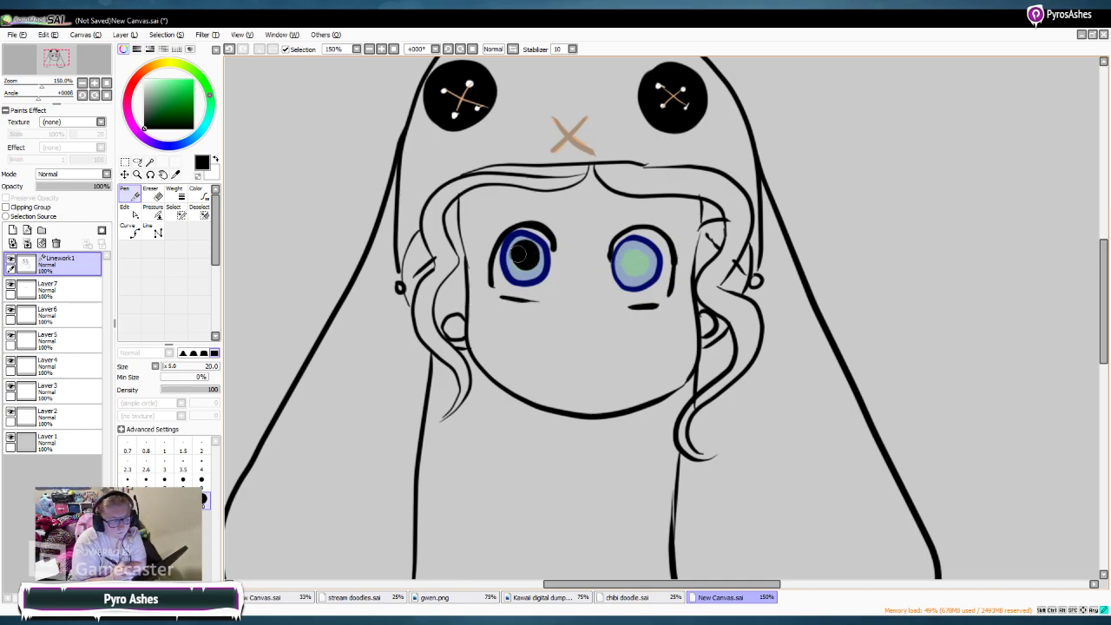
pyautogui.hotkey('ctrl', 'y')
pyautogui.moveTo(521, 247); pyautogui.dragTo(535, 257)
pyautogui.moveTo(625, 250); pyautogui.dragTo(637, 253)
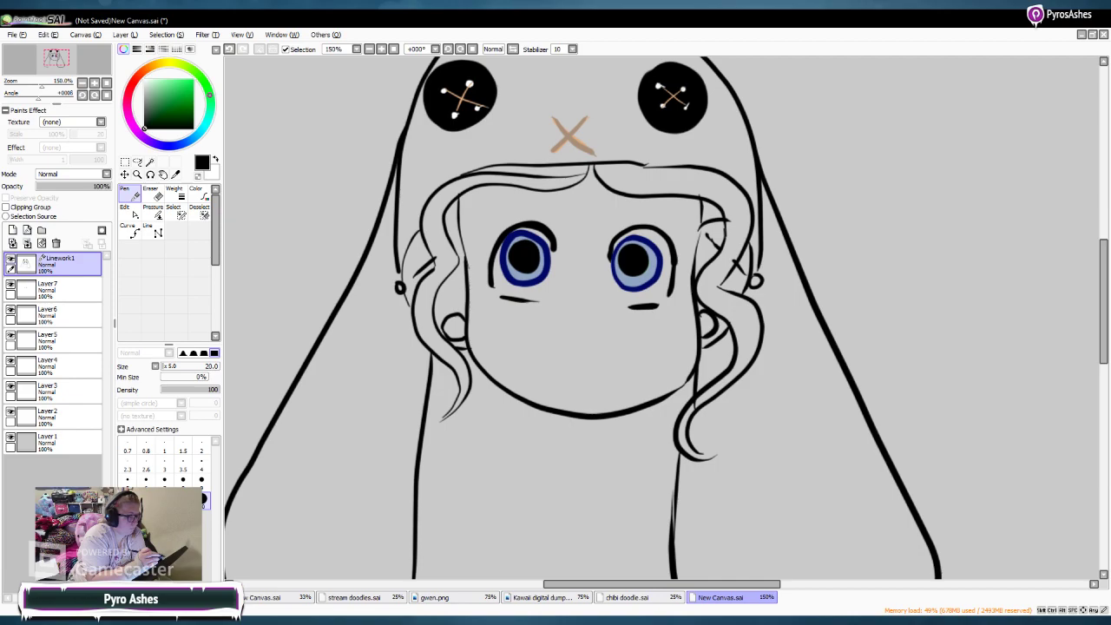
# Step: Add a large upper-left and a small lower-right highlight in pale cyan to both eyes with a size 9 pen
pyautogui.click(203, 129)
pyautogui.click(157, 79)
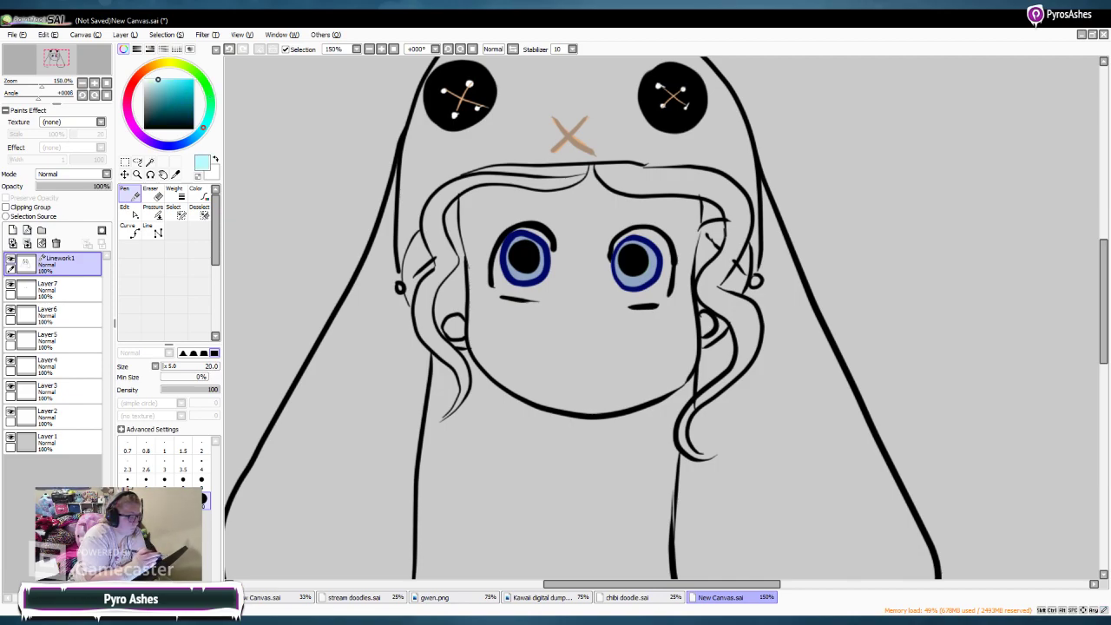
pyautogui.click(201, 479)
pyautogui.moveTo(511, 246); pyautogui.dragTo(512, 247)
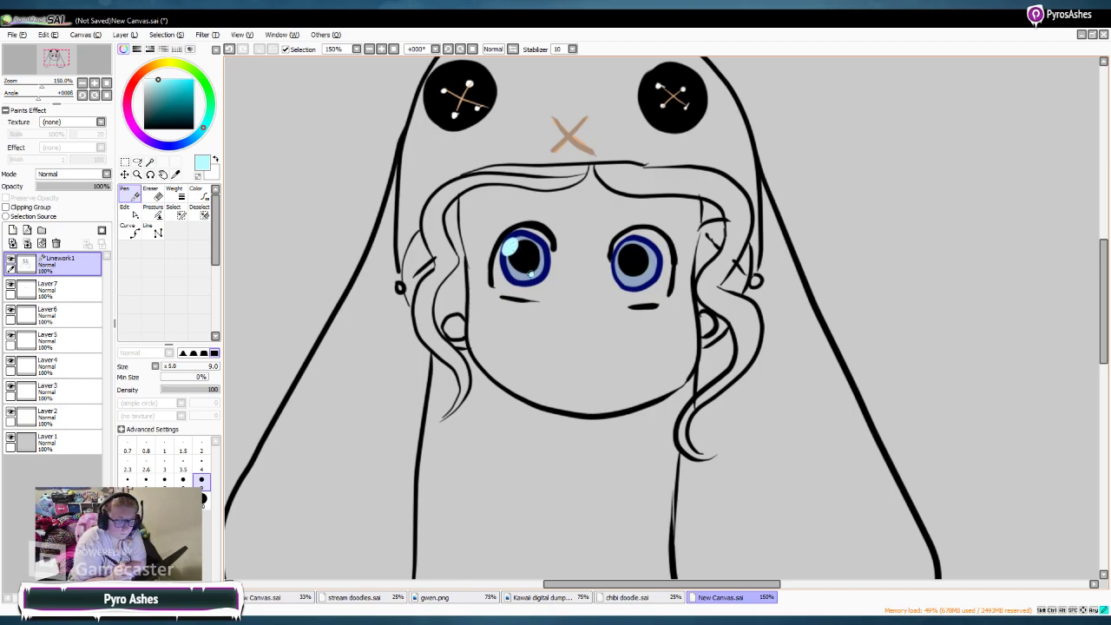
pyautogui.moveTo(618, 250); pyautogui.dragTo(621, 252)
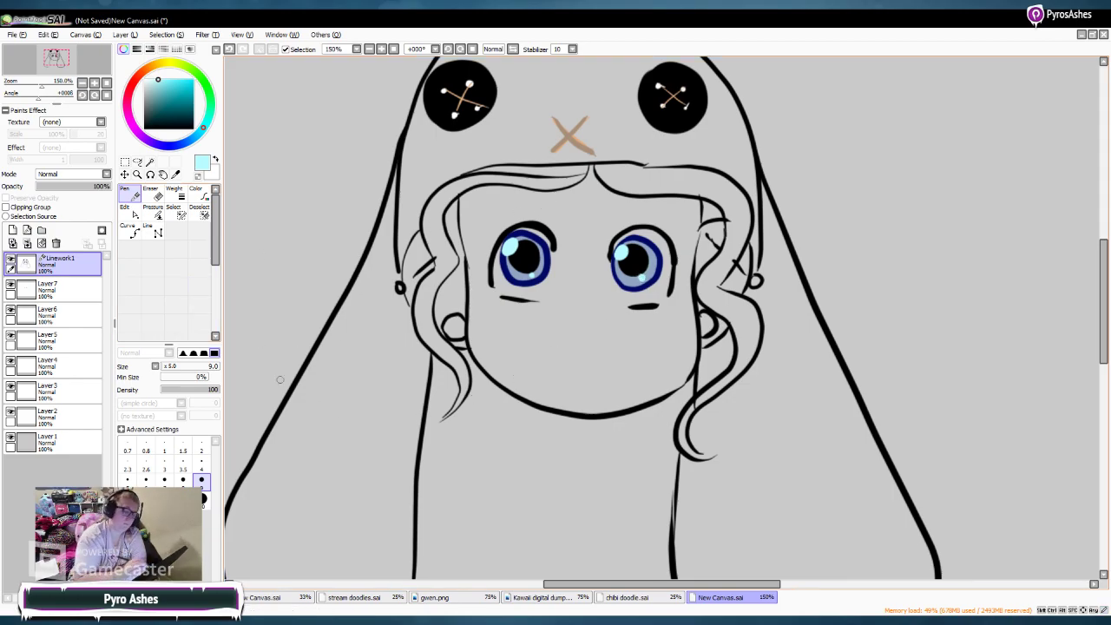
# Step: Draw white curved reflections along the lower-left part of both irises, beneath the pupils
pyautogui.click(144, 80)
pyautogui.moveTo(507, 265); pyautogui.dragTo(523, 278)
pyautogui.moveTo(617, 271); pyautogui.dragTo(639, 282)
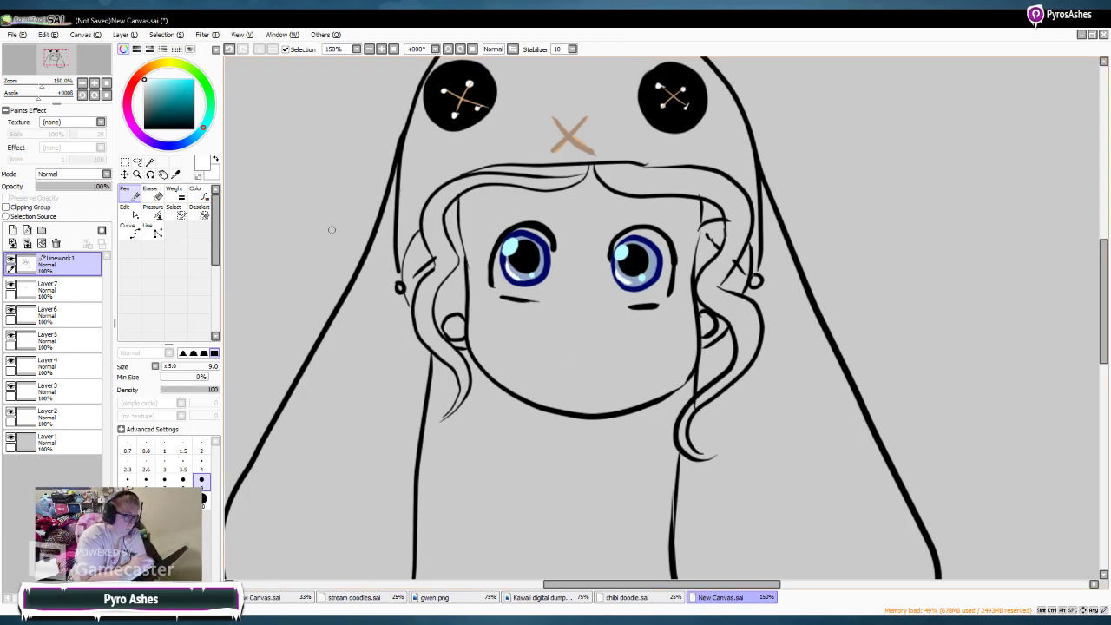
# Step: Draw the small nose and a curved, frowning mouth in black on the character's face
pyautogui.press('x')
pyautogui.moveTo(571, 315)
pyautogui.mouseDown()
pyautogui.moveTo(567, 324)
pyautogui.moveTo(587, 315)
pyautogui.moveTo(576, 322)
pyautogui.mouseUp()
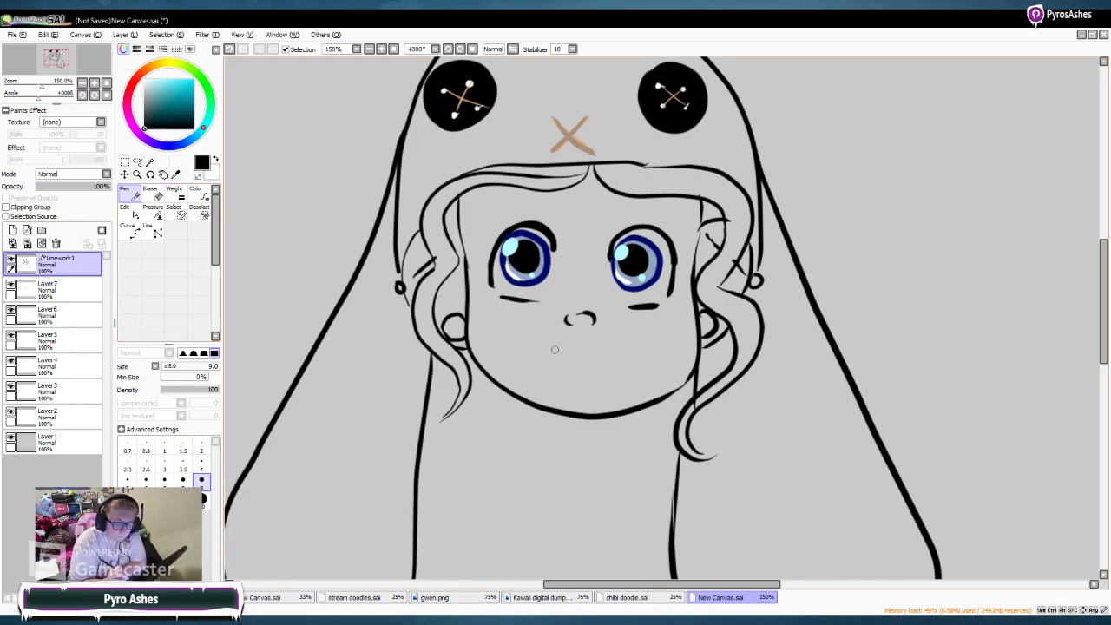
pyautogui.scroll(-2, 667, 312)
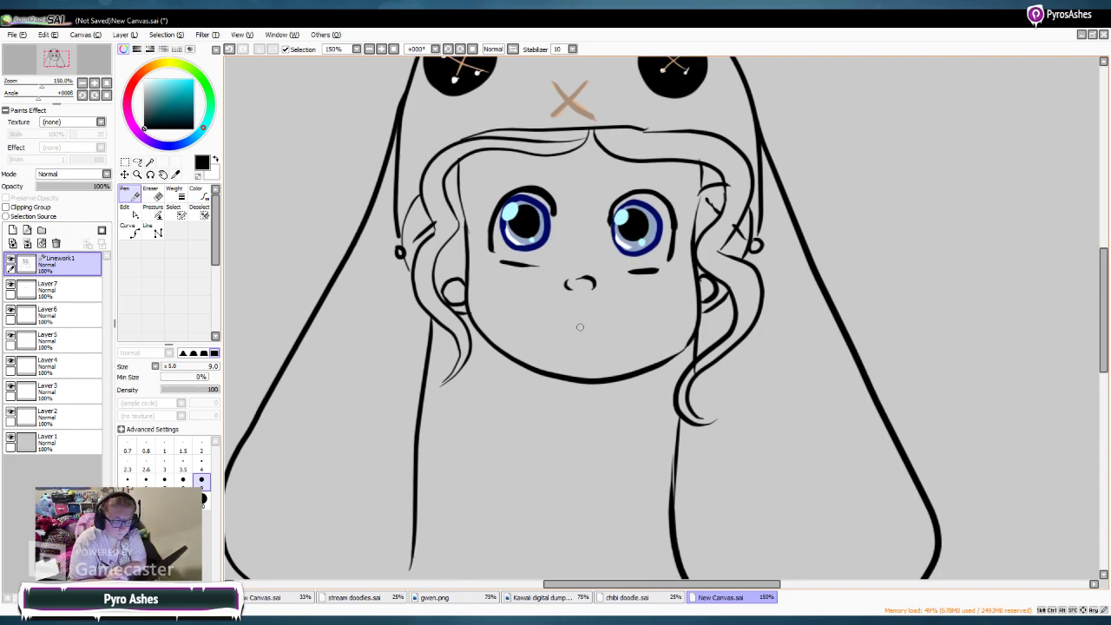
pyautogui.moveTo(562, 332); pyautogui.dragTo(608, 329)
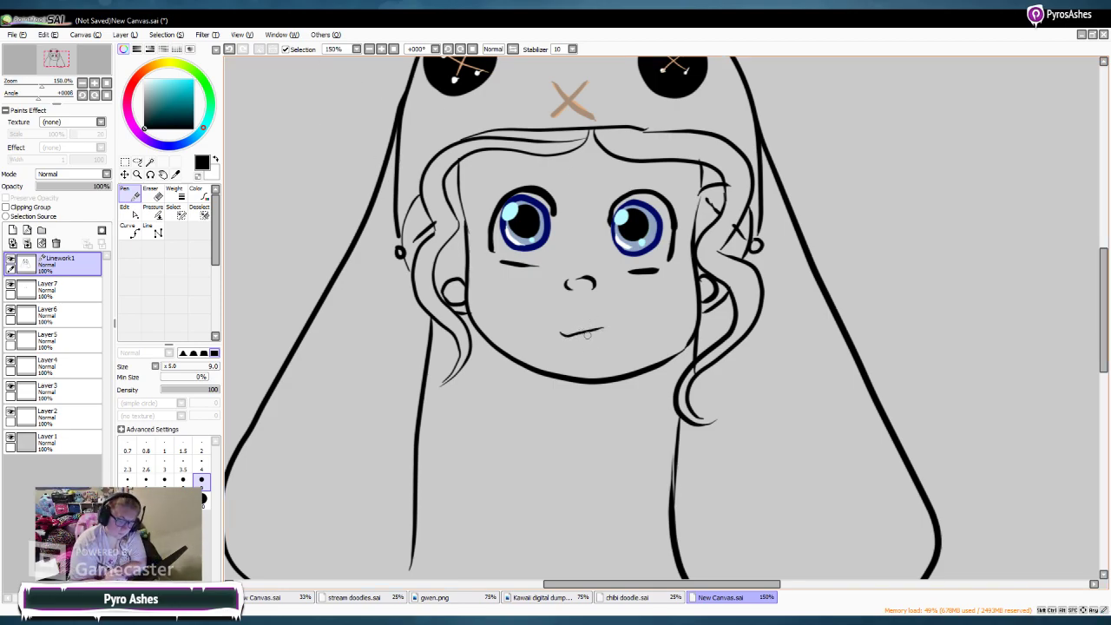
pyautogui.hotkey('ctrl', 'z')
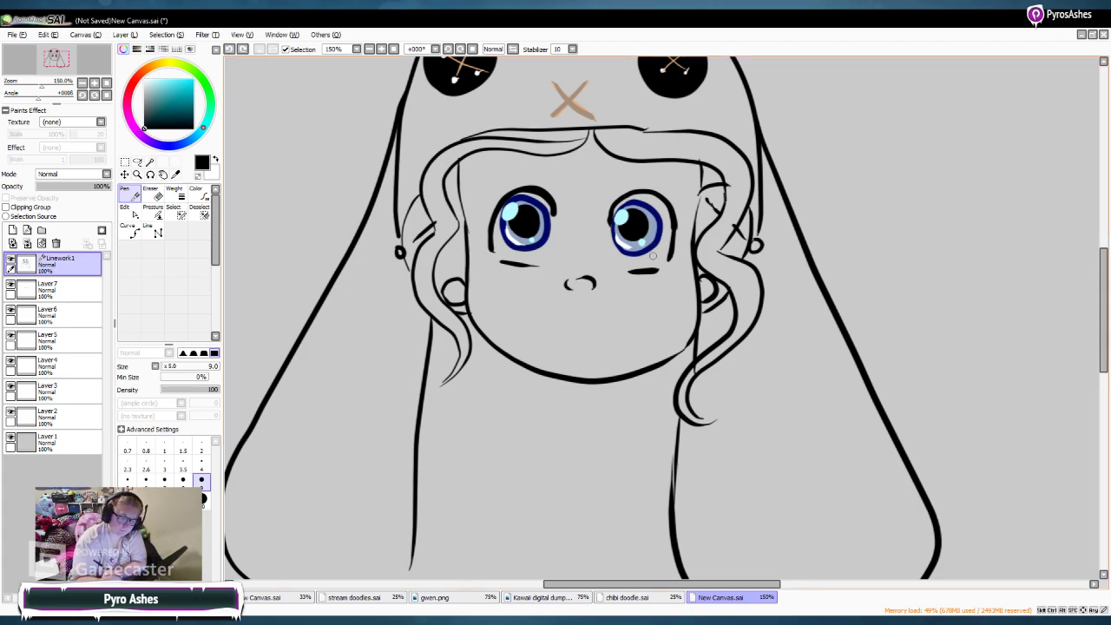
pyautogui.moveTo(559, 327); pyautogui.dragTo(609, 339)
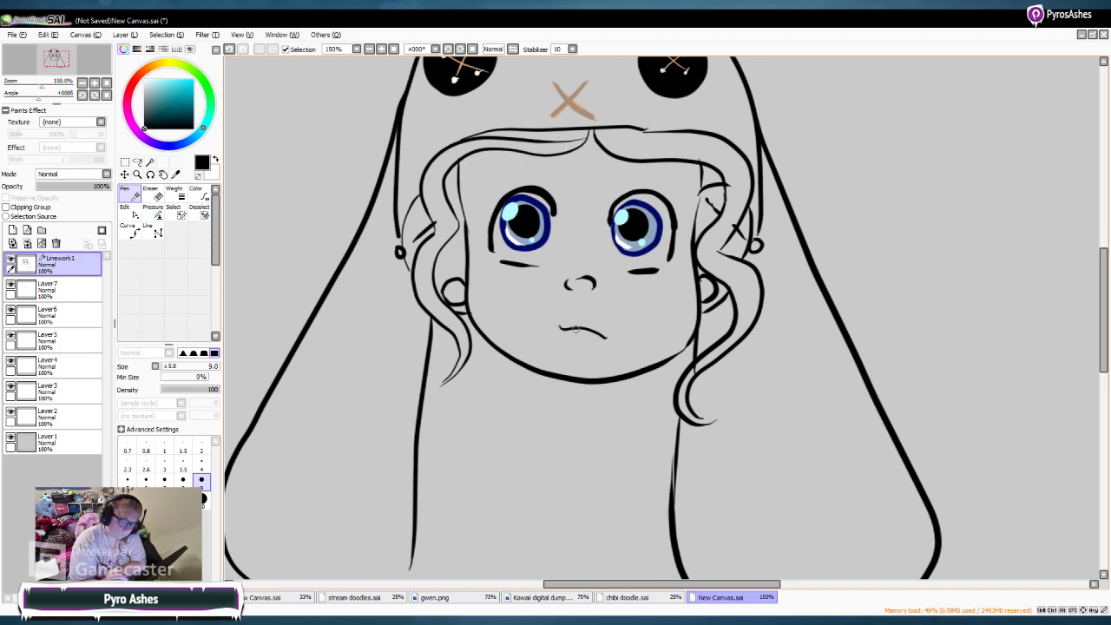
# Step: Draw a stylus pen hanging diagonally from the mouth, with a pointed tip, a band and an oval button
pyautogui.moveTo(574, 329); pyautogui.dragTo(543, 388)
pyautogui.moveTo(594, 329)
pyautogui.mouseDown()
pyautogui.moveTo(546, 429)
pyautogui.moveTo(530, 408)
pyautogui.moveTo(508, 471)
pyautogui.mouseUp()
pyautogui.moveTo(545, 427); pyautogui.dragTo(508, 471)
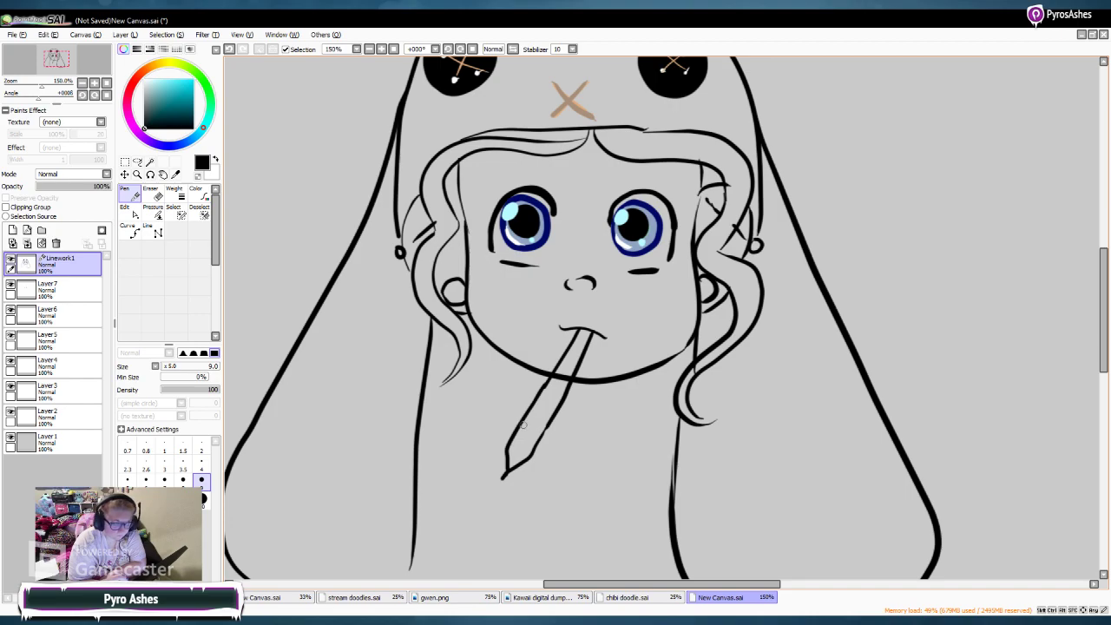
pyautogui.moveTo(520, 427); pyautogui.dragTo(540, 436)
pyautogui.moveTo(549, 393)
pyautogui.mouseDown()
pyautogui.moveTo(541, 415)
pyautogui.moveTo(548, 391)
pyautogui.mouseUp()
# Step: Erase the chin line inside the stylus with a size 9 eraser and redraw the stylus outline where it breaks
pyautogui.press('e')
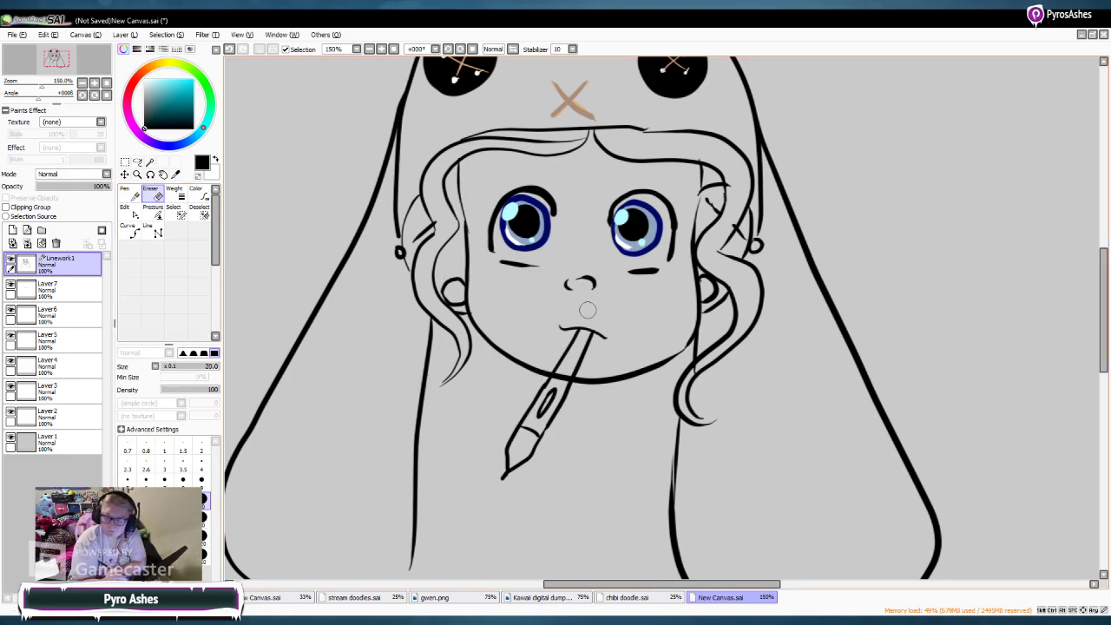
pyautogui.press('[')
pyautogui.press('[')
pyautogui.press('[')
pyautogui.press('[')
pyautogui.press('[')
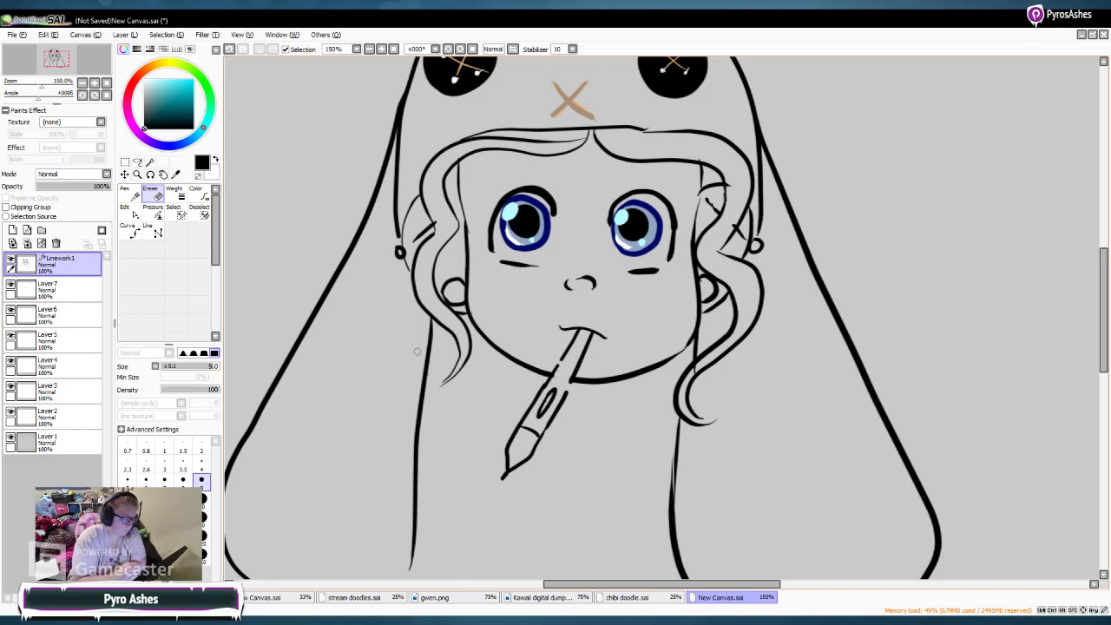
pyautogui.press('n')
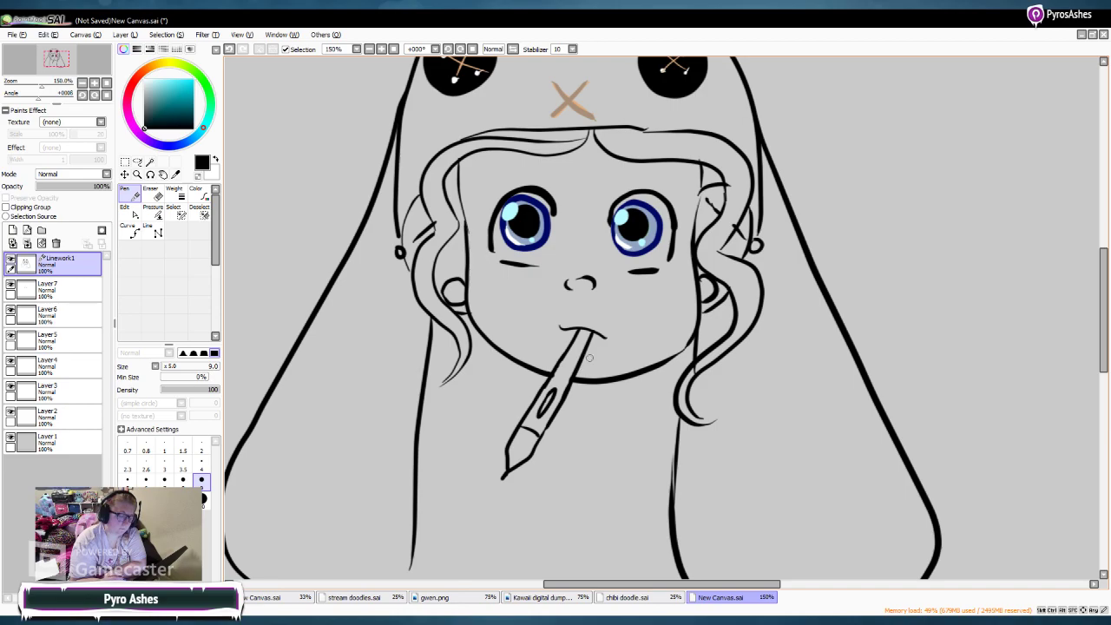
# Step: Sketch a raised hand against the cheek and its forearm in grey on Layer2 with a size 9 pen
pyautogui.click(369, 48)
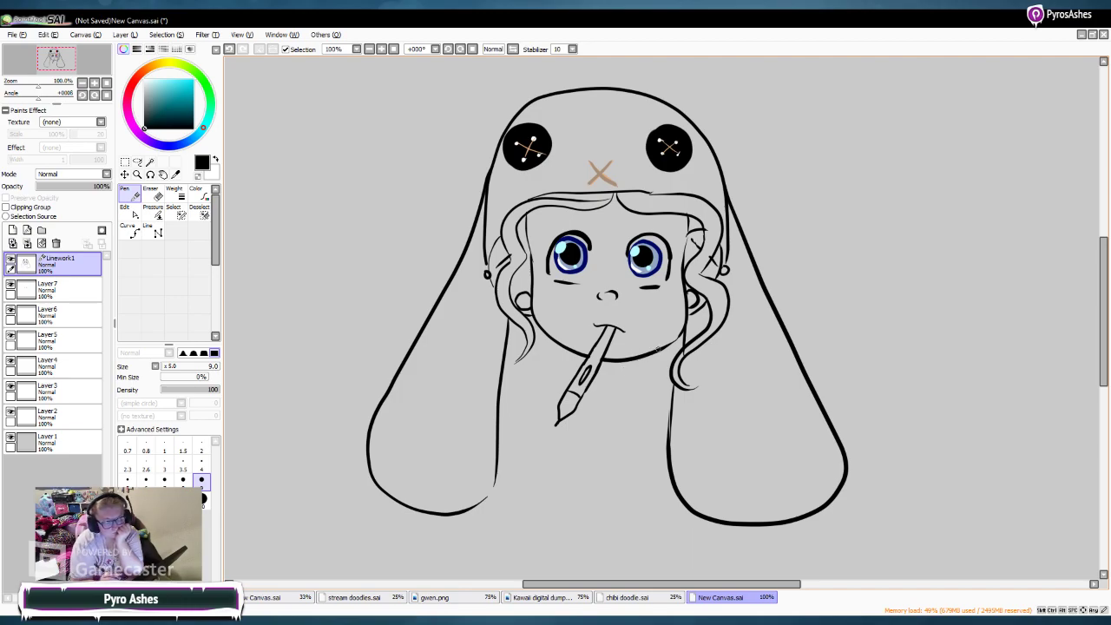
pyautogui.click(61, 417)
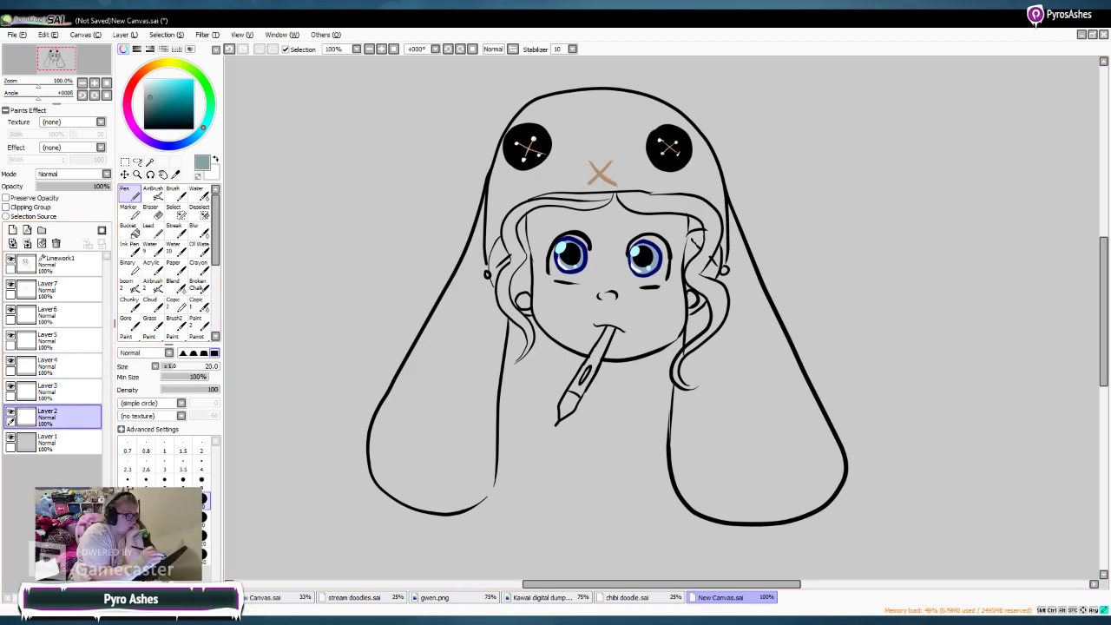
pyautogui.click(201, 482)
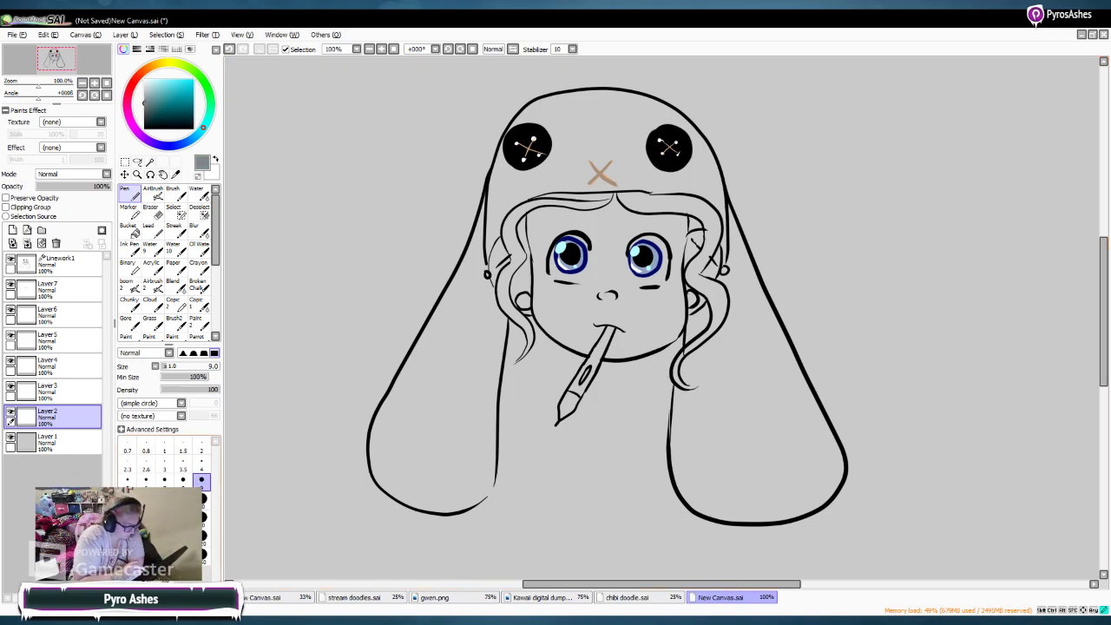
pyautogui.moveTo(647, 345)
pyautogui.mouseDown()
pyautogui.moveTo(627, 356)
pyautogui.moveTo(675, 349)
pyautogui.moveTo(672, 313)
pyautogui.moveTo(667, 339)
pyautogui.moveTo(665, 327)
pyautogui.moveTo(633, 336)
pyautogui.moveTo(614, 479)
pyautogui.moveTo(649, 502)
pyautogui.moveTo(666, 473)
pyautogui.mouseUp()
pyautogui.moveTo(657, 364); pyautogui.dragTo(668, 400)
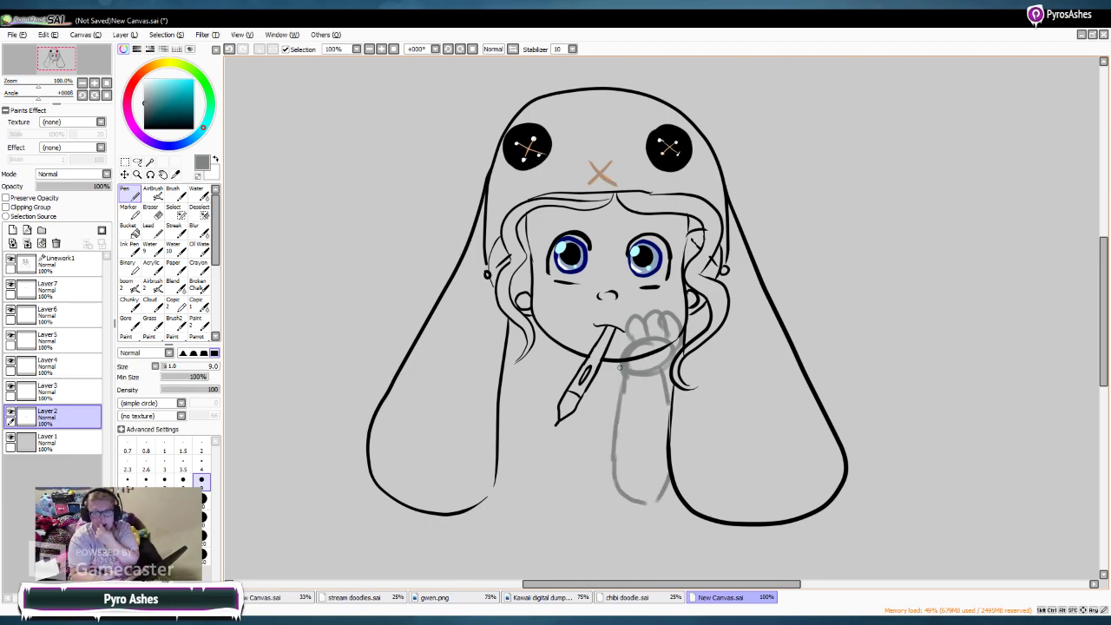
# Step: On Linework1, erase the chin line crossing the sketched hand and ink the fingers and thumb-side edge in black
pyautogui.click(61, 263)
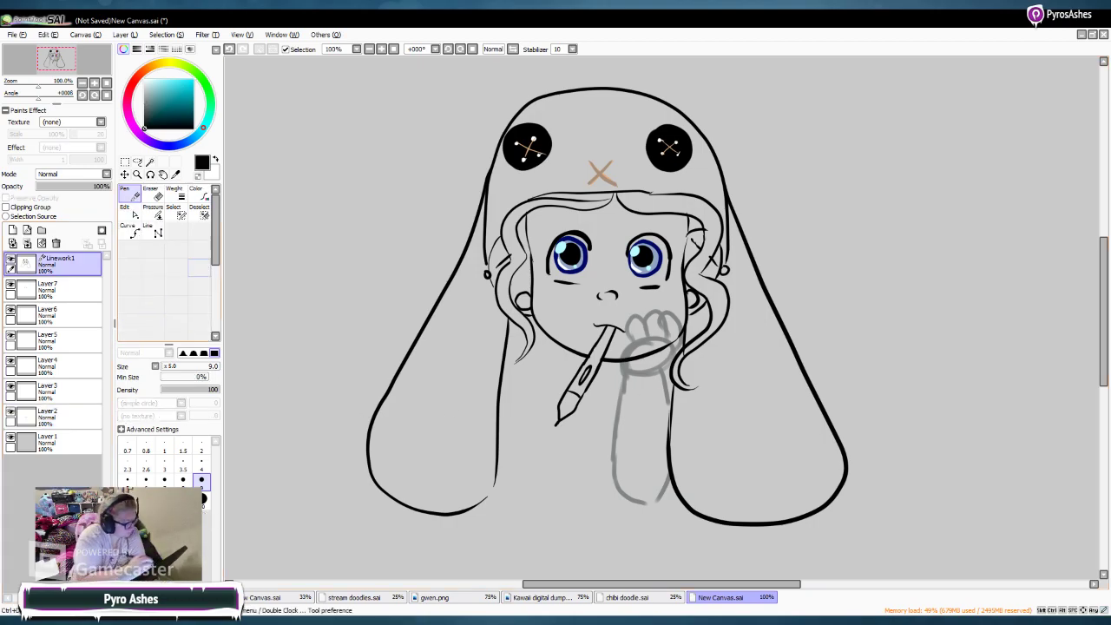
pyautogui.press('e')
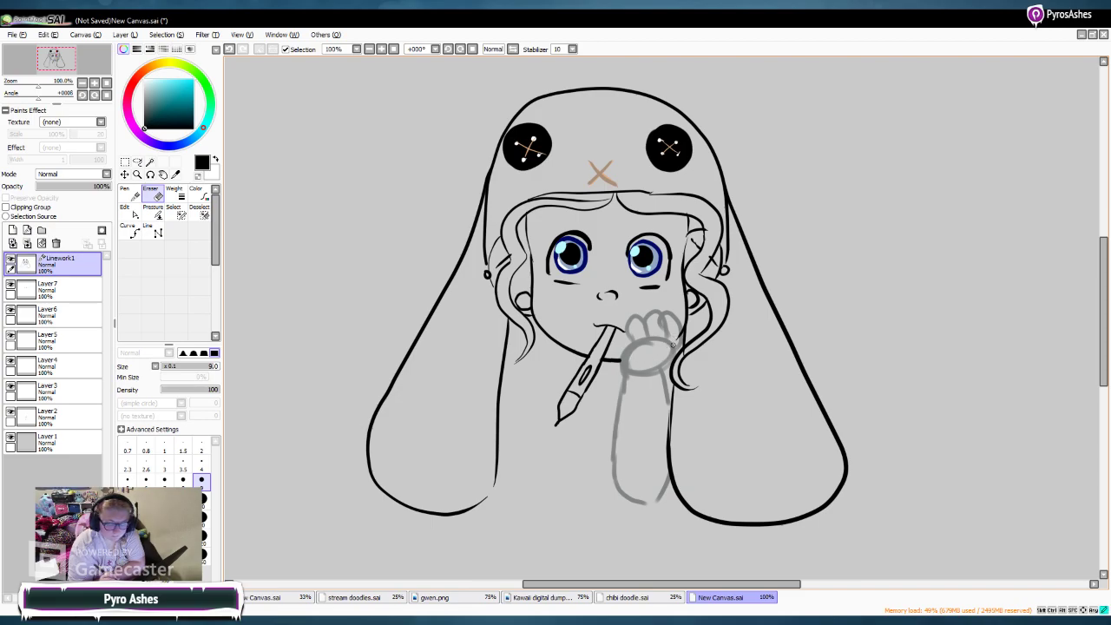
pyautogui.click(129, 193)
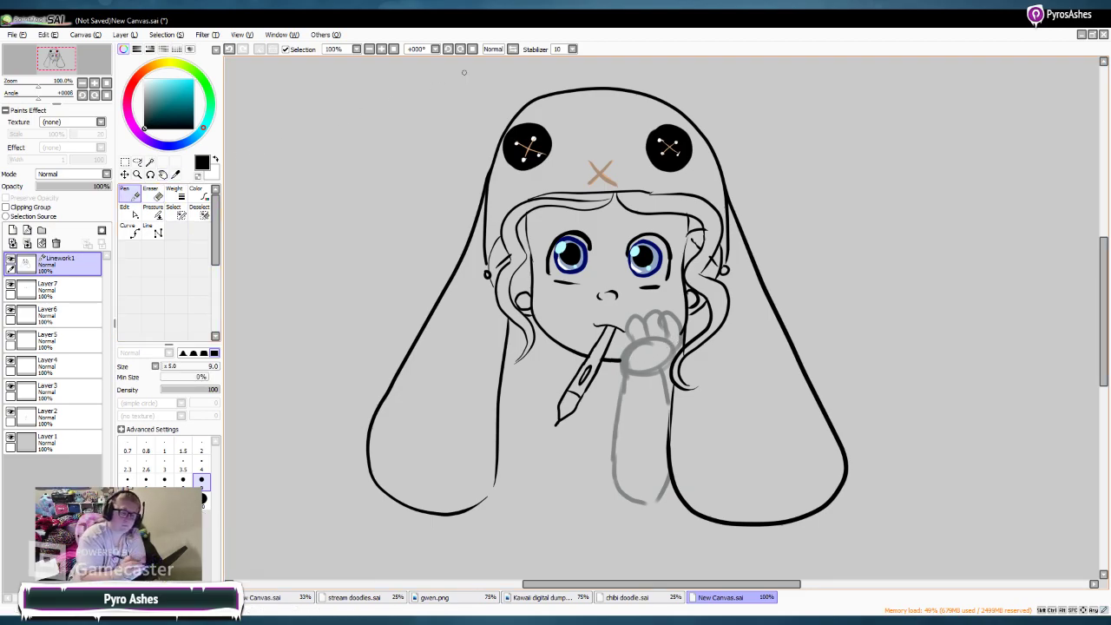
pyautogui.click(381, 50)
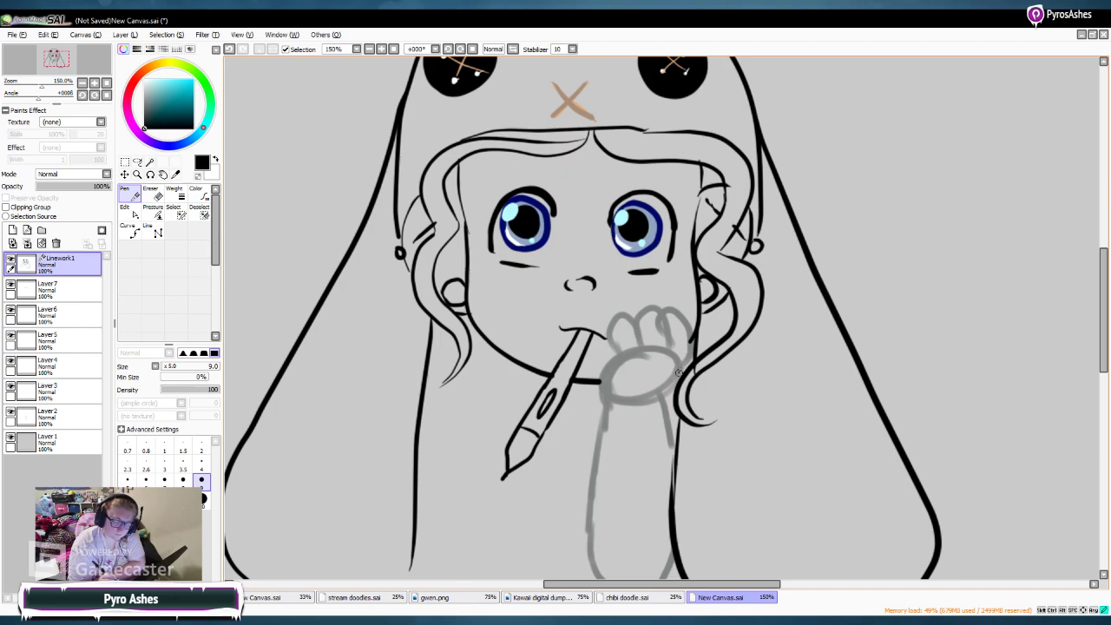
pyautogui.moveTo(689, 352)
pyautogui.mouseDown()
pyautogui.moveTo(690, 329)
pyautogui.moveTo(666, 307)
pyautogui.mouseUp()
pyautogui.moveTo(672, 355)
pyautogui.mouseDown()
pyautogui.moveTo(657, 298)
pyautogui.moveTo(642, 314)
pyautogui.moveTo(643, 365)
pyautogui.moveTo(644, 317)
pyautogui.moveTo(629, 305)
pyautogui.moveTo(613, 312)
pyautogui.moveTo(615, 363)
pyautogui.mouseUp()
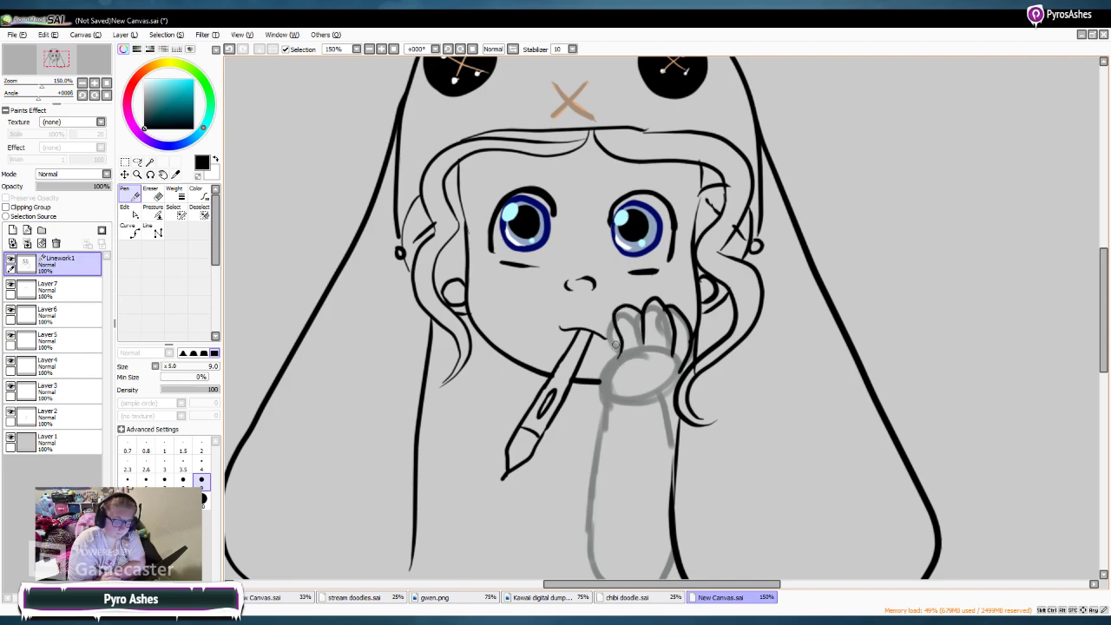
pyautogui.moveTo(619, 354)
pyautogui.mouseDown()
pyautogui.moveTo(602, 387)
pyautogui.moveTo(603, 443)
pyautogui.mouseUp()
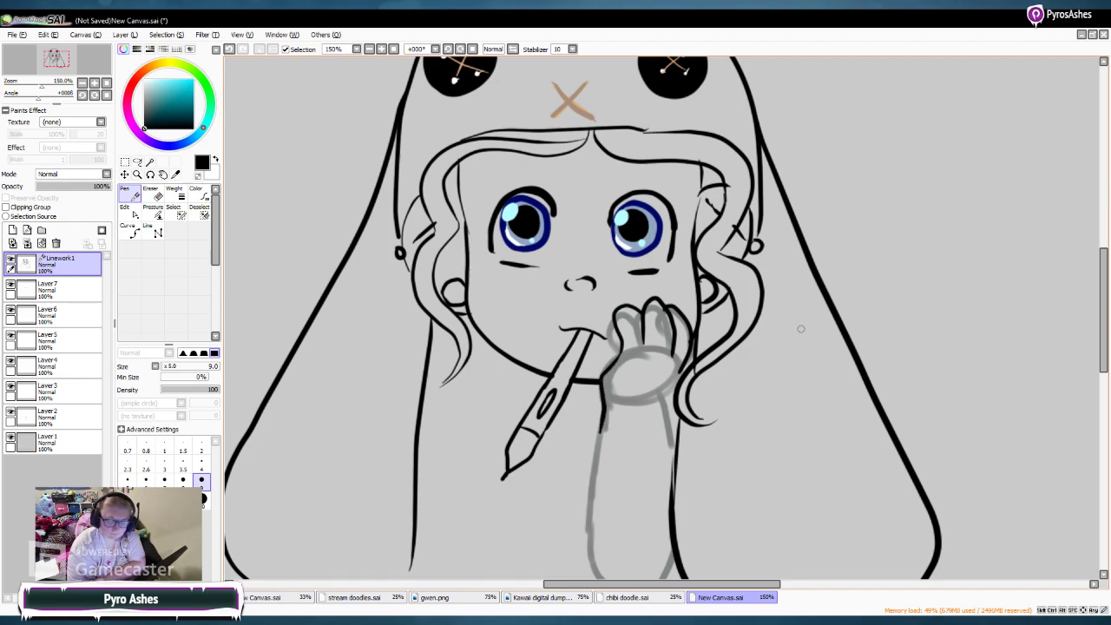
# Step: Ink the wrist and the forearm down to the rounded elbow, following the grey sketch
pyautogui.scroll(-3, 583, 317)
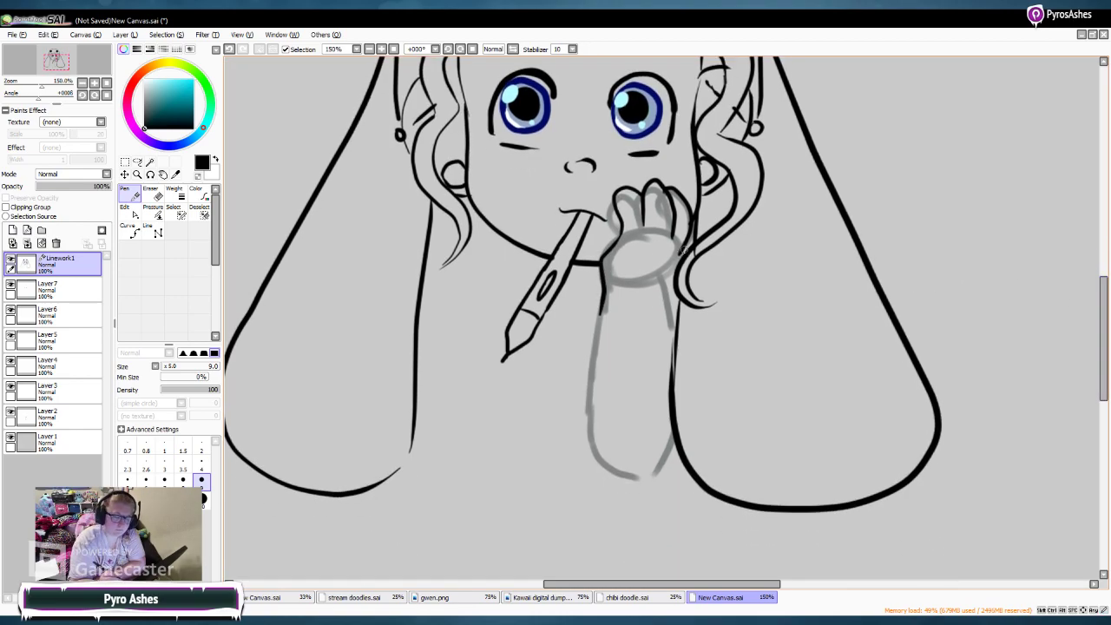
pyautogui.moveTo(682, 249)
pyautogui.mouseDown()
pyautogui.moveTo(648, 283)
pyautogui.moveTo(663, 281)
pyautogui.moveTo(676, 347)
pyautogui.mouseUp()
pyautogui.moveTo(602, 299)
pyautogui.mouseDown()
pyautogui.moveTo(582, 409)
pyautogui.moveTo(592, 458)
pyautogui.moveTo(657, 480)
pyautogui.moveTo(670, 444)
pyautogui.mouseUp()
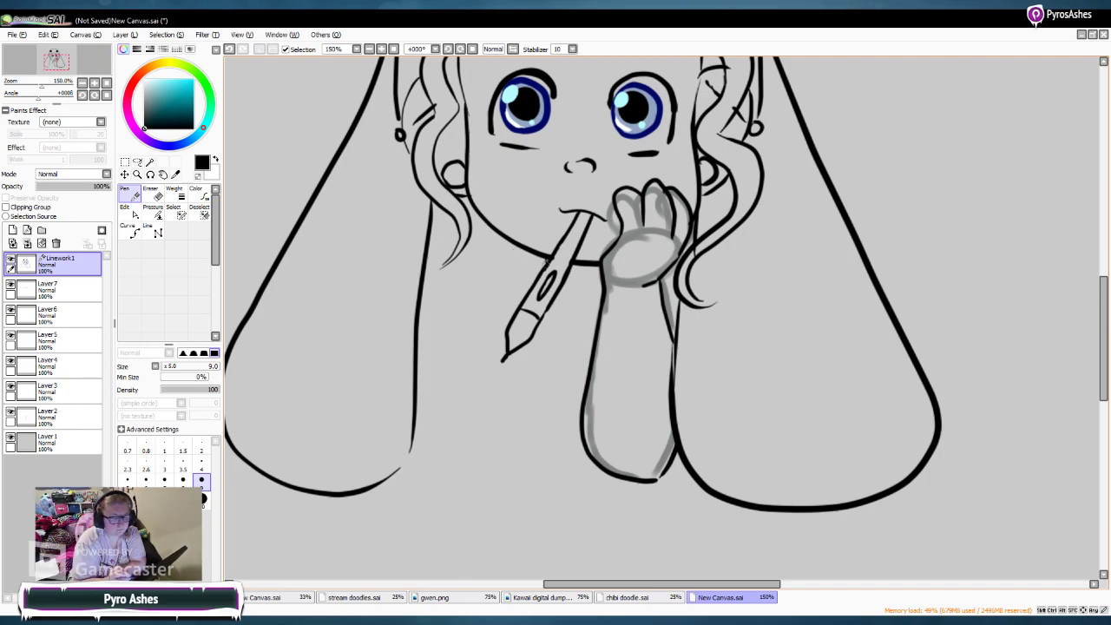
# Step: Draw the left shoulder and sleeve outline and the neck lines beneath the face
pyautogui.moveTo(535, 270)
pyautogui.mouseDown()
pyautogui.moveTo(464, 289)
pyautogui.moveTo(439, 327)
pyautogui.moveTo(408, 434)
pyautogui.moveTo(460, 424)
pyautogui.mouseUp()
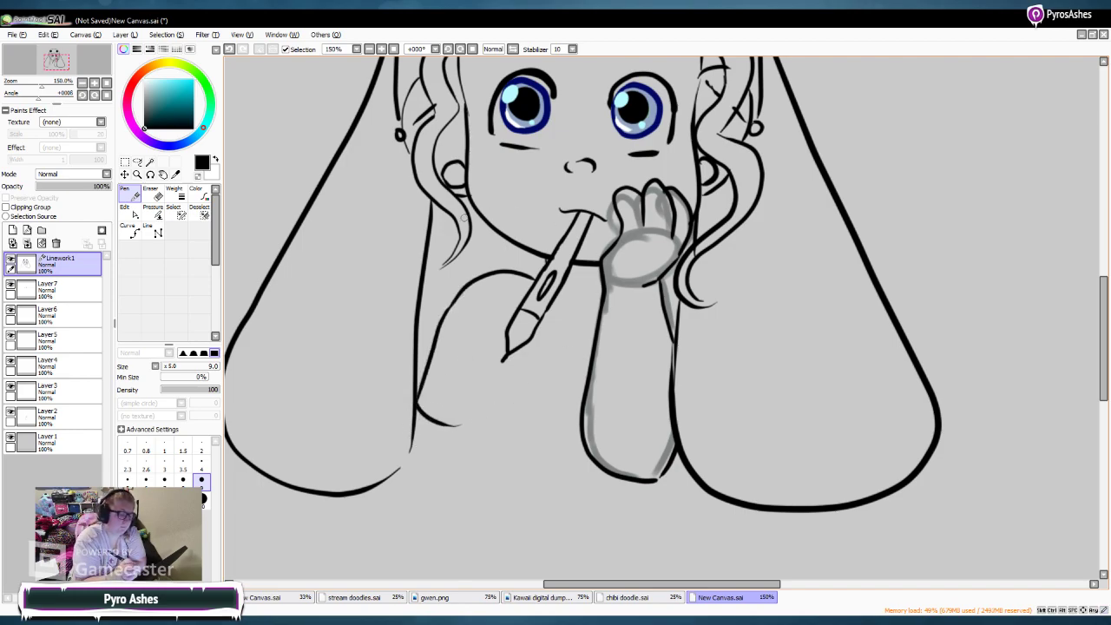
pyautogui.moveTo(432, 203); pyautogui.dragTo(502, 270)
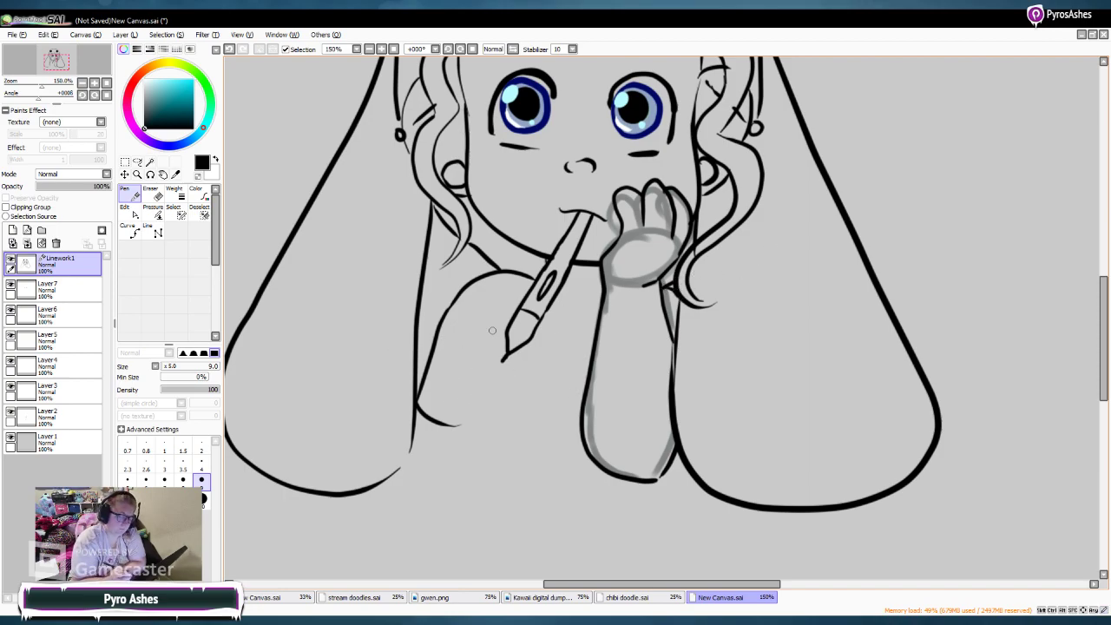
# Step: Draw the shirt's neckline and front opening beside the forearm, and add two filled black buttons
pyautogui.moveTo(525, 276)
pyautogui.mouseDown()
pyautogui.moveTo(570, 356)
pyautogui.moveTo(595, 342)
pyautogui.moveTo(582, 352)
pyautogui.moveTo(571, 450)
pyautogui.mouseUp()
pyautogui.hotkey('ctrl', 'z')
pyautogui.moveTo(554, 368); pyautogui.dragTo(555, 371)
pyautogui.moveTo(552, 422); pyautogui.dragTo(552, 433)
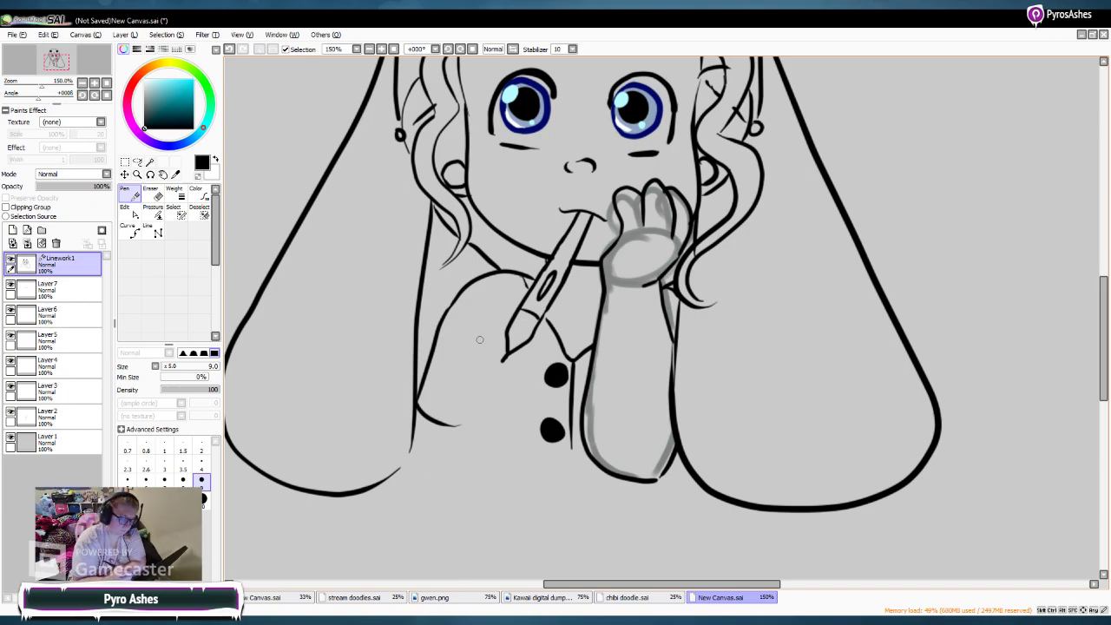
# Step: Draw the line separating the left arm from the torso, and close the bust with a bottom line between the ears
pyautogui.moveTo(475, 350); pyautogui.dragTo(470, 395)
pyautogui.moveTo(469, 382); pyautogui.dragTo(463, 452)
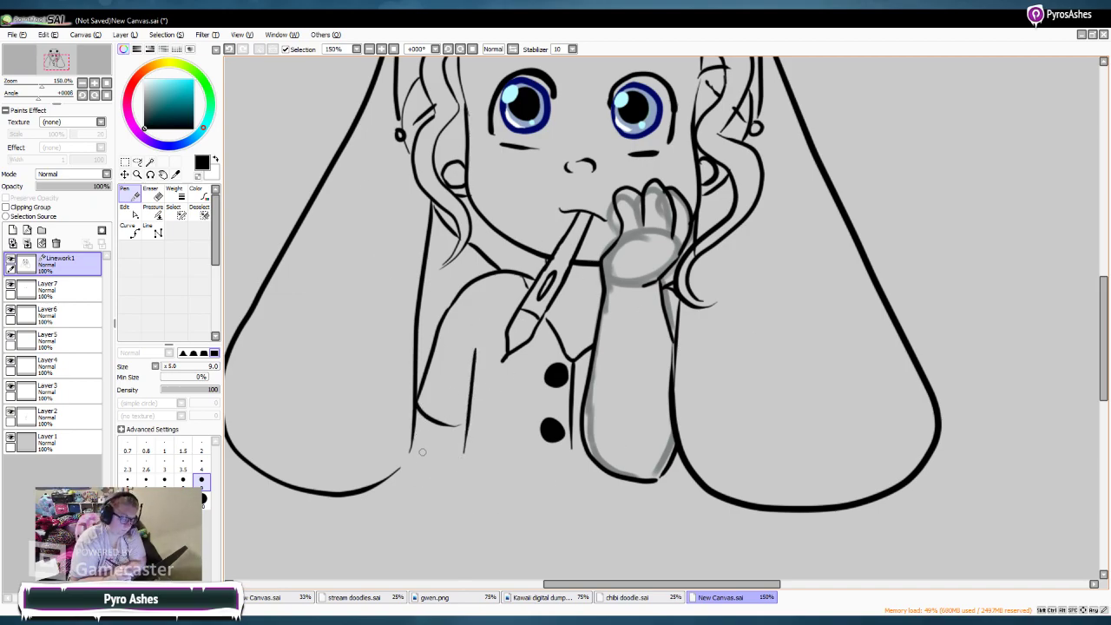
pyautogui.press('-')
pyautogui.press('-')
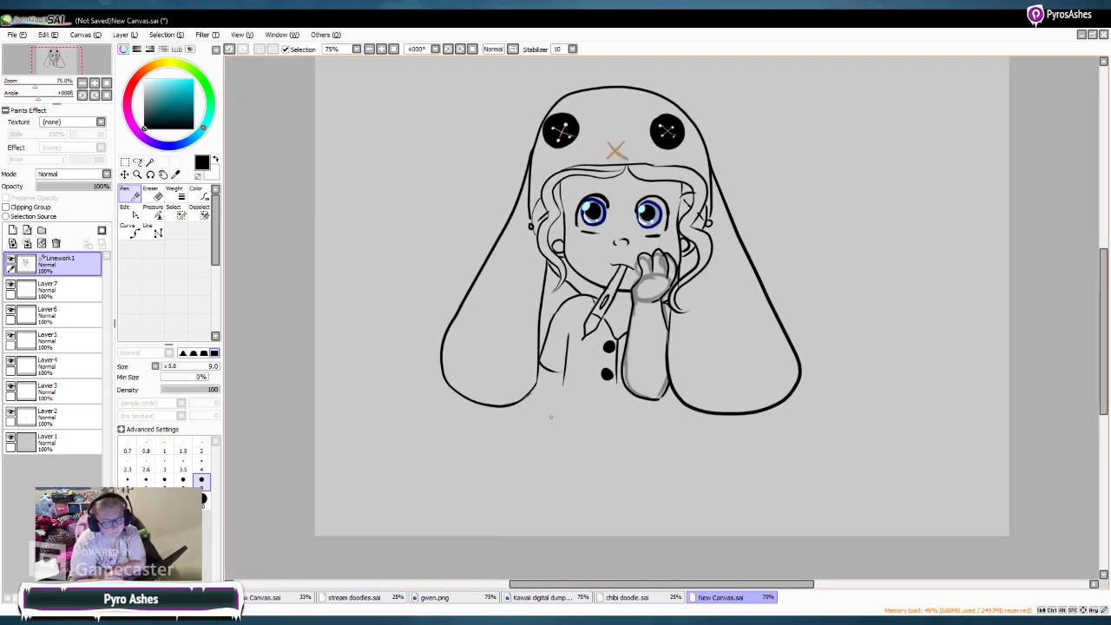
pyautogui.moveTo(535, 385); pyautogui.dragTo(594, 390)
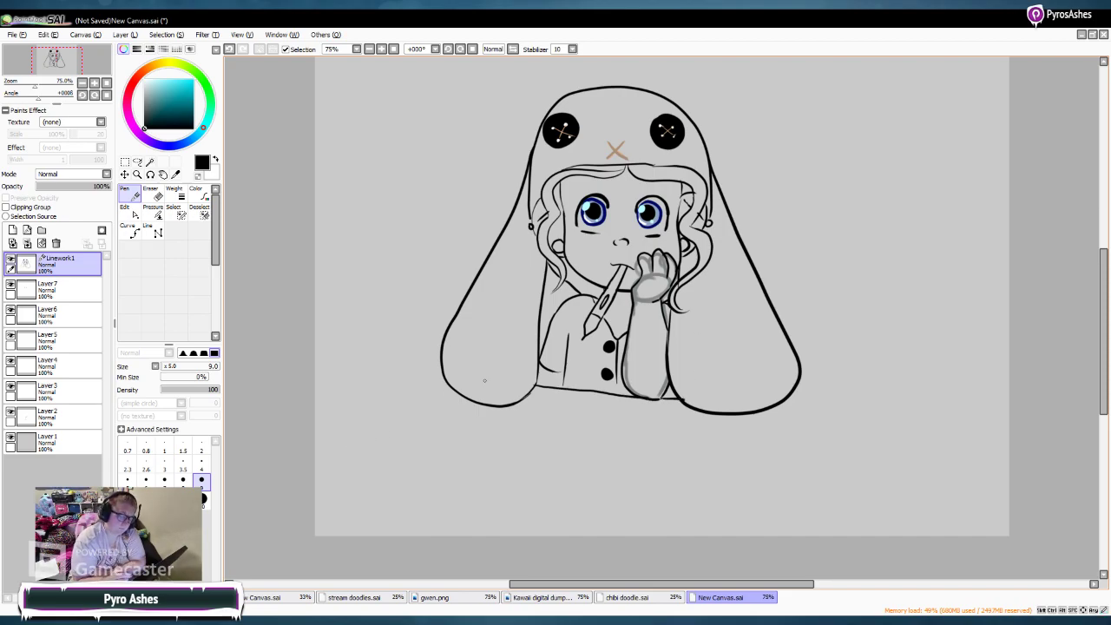
# Step: Erase the grey hand and forearm sketch on Layer2 with a size 120 eraser
pyautogui.press('e')
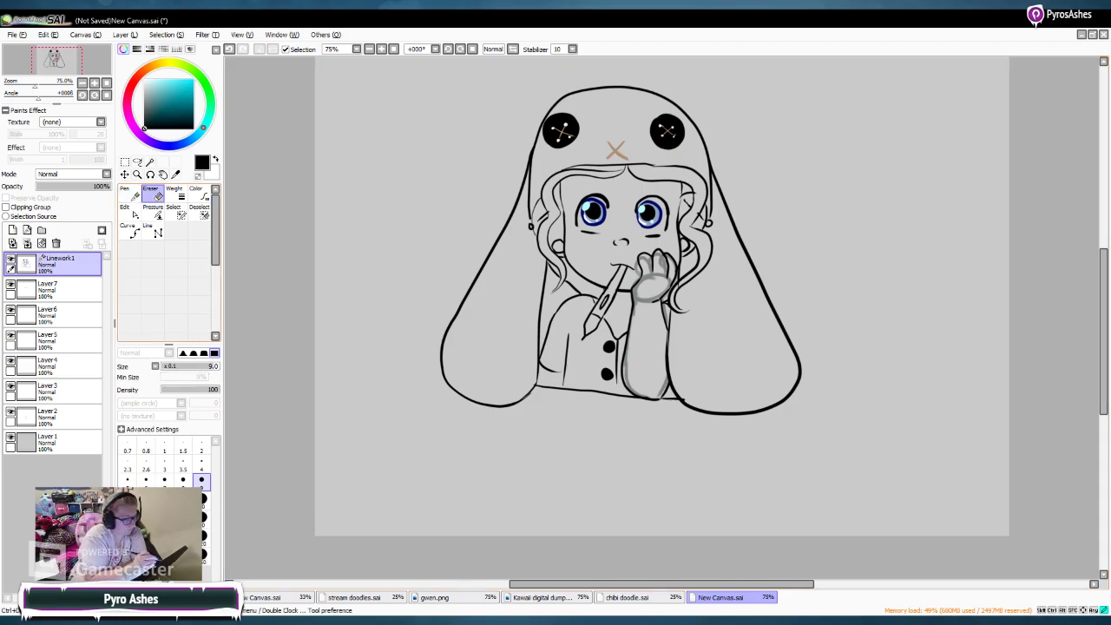
pyautogui.click(65, 417)
pyautogui.click(153, 212)
pyautogui.click(205, 537)
pyautogui.moveTo(712, 284)
pyautogui.mouseDown()
pyautogui.moveTo(597, 267)
pyautogui.moveTo(663, 213)
pyautogui.moveTo(572, 341)
pyautogui.moveTo(620, 345)
pyautogui.moveTo(680, 379)
pyautogui.mouseUp()
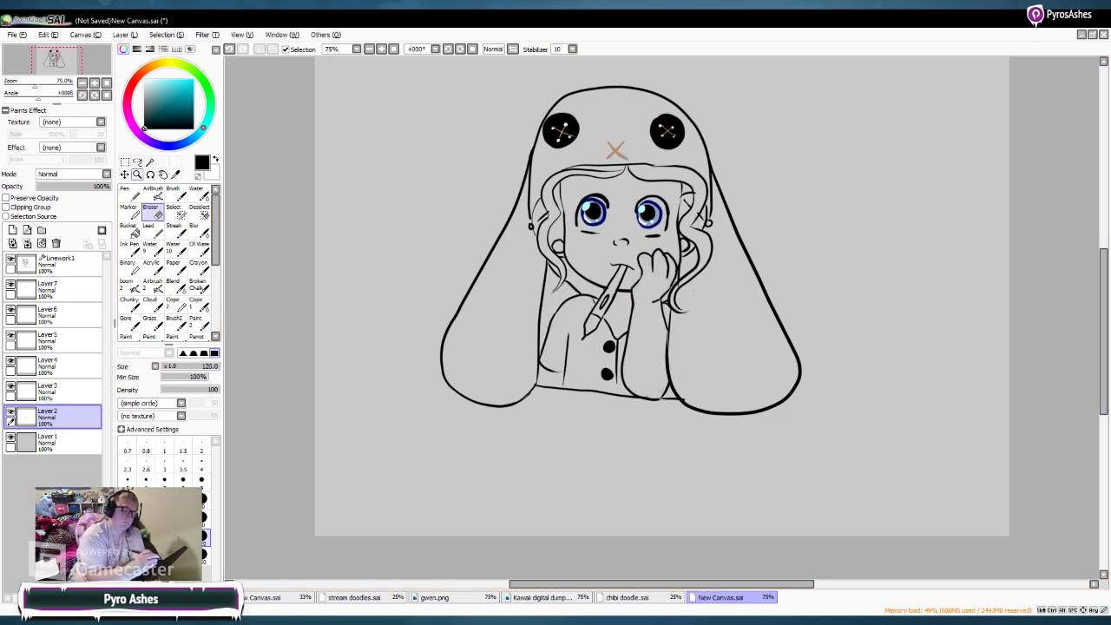
pyautogui.click(130, 193)
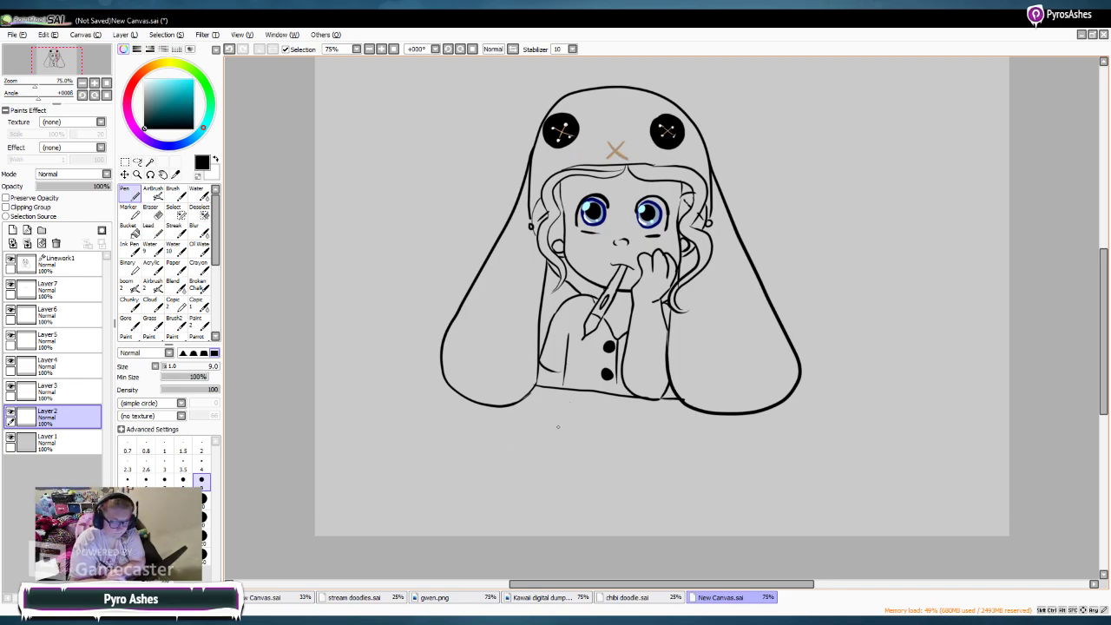
pyautogui.moveTo(506, 415); pyautogui.dragTo(657, 474)
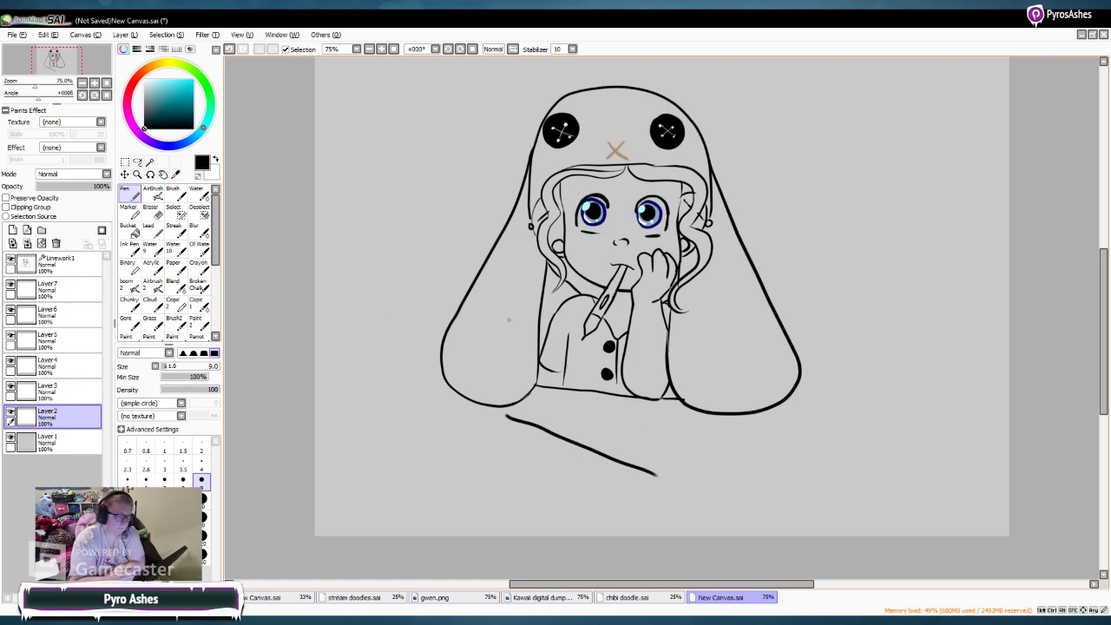
pyautogui.click(152, 210)
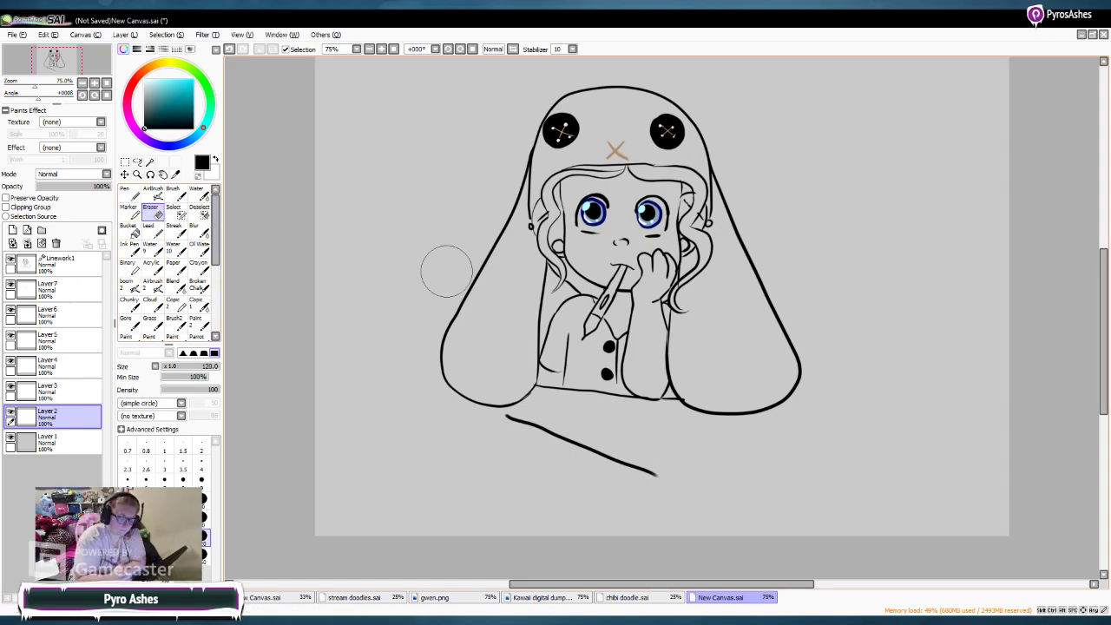
pyautogui.moveTo(505, 432); pyautogui.dragTo(658, 479)
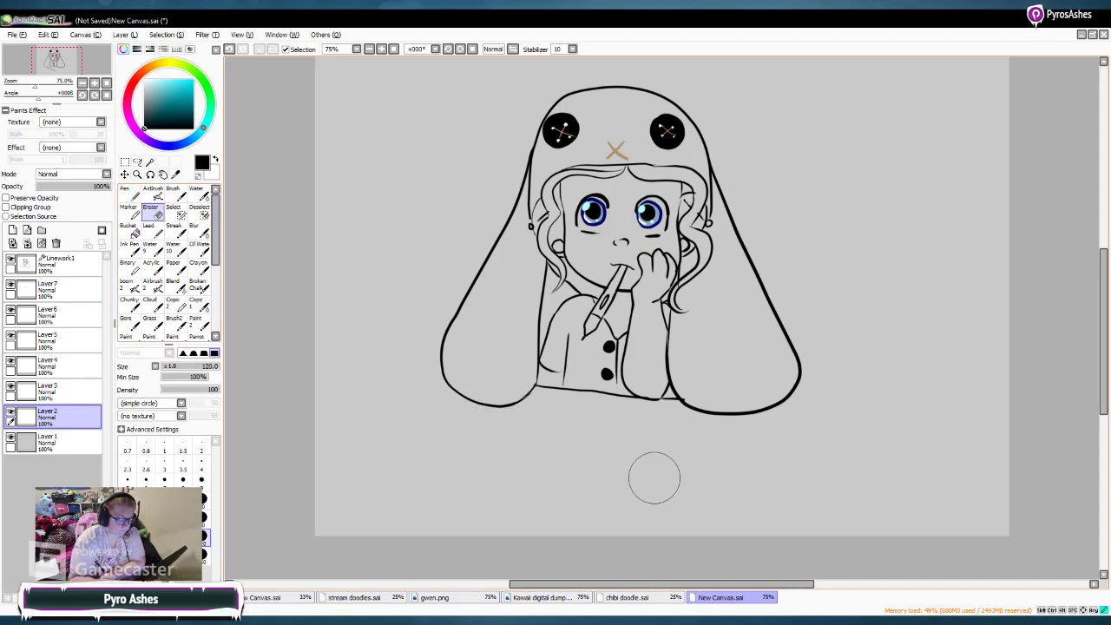
# Step: Erase the bottom curve of the left hanging ear where it meets the bust on Linework1
pyautogui.click(61, 264)
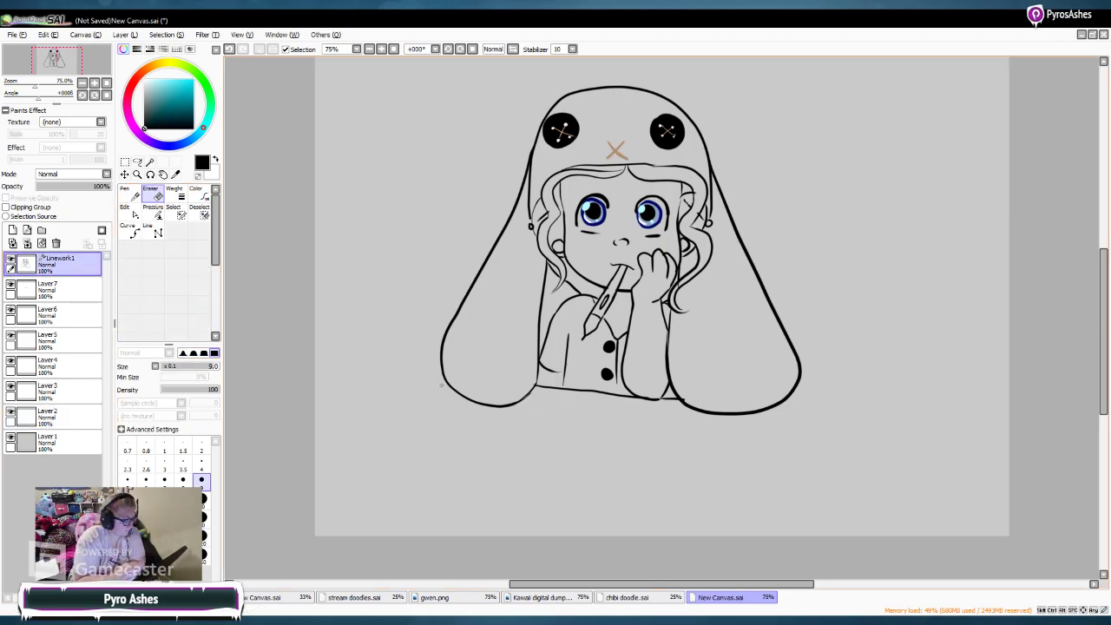
pyautogui.moveTo(513, 404); pyautogui.dragTo(518, 403)
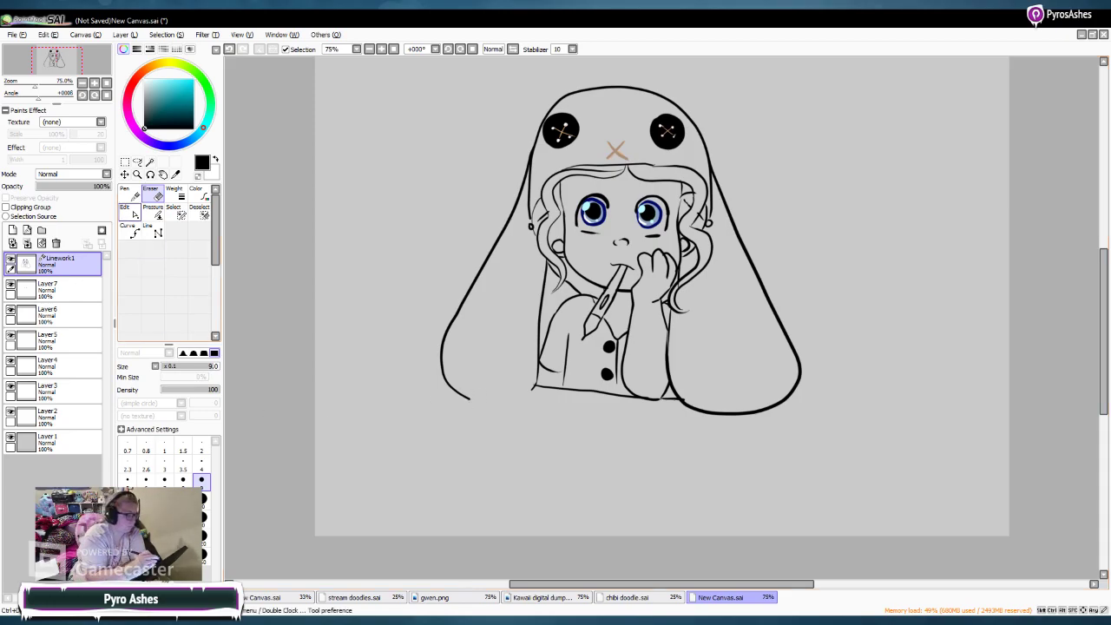
# Step: Draw a tilted rectangular display in front of the bust with the Pen, adding inner border lines along its left, upper and right edges
pyautogui.click(129, 193)
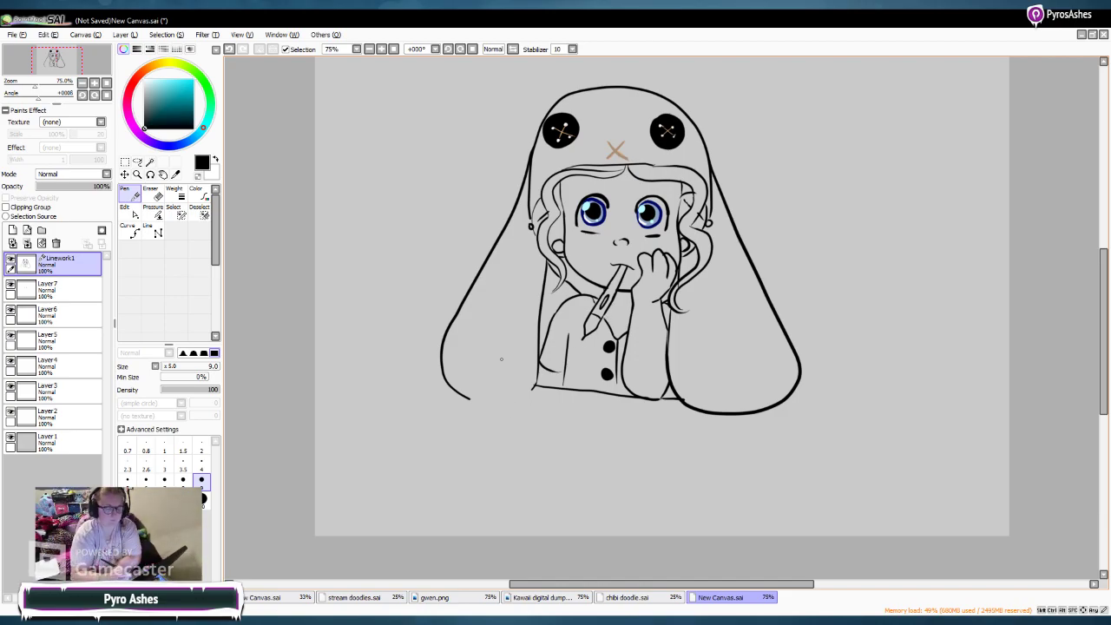
pyautogui.moveTo(466, 370); pyautogui.dragTo(476, 477)
pyautogui.moveTo(465, 369)
pyautogui.mouseDown()
pyautogui.moveTo(570, 394)
pyautogui.moveTo(661, 398)
pyautogui.moveTo(678, 500)
pyautogui.mouseUp()
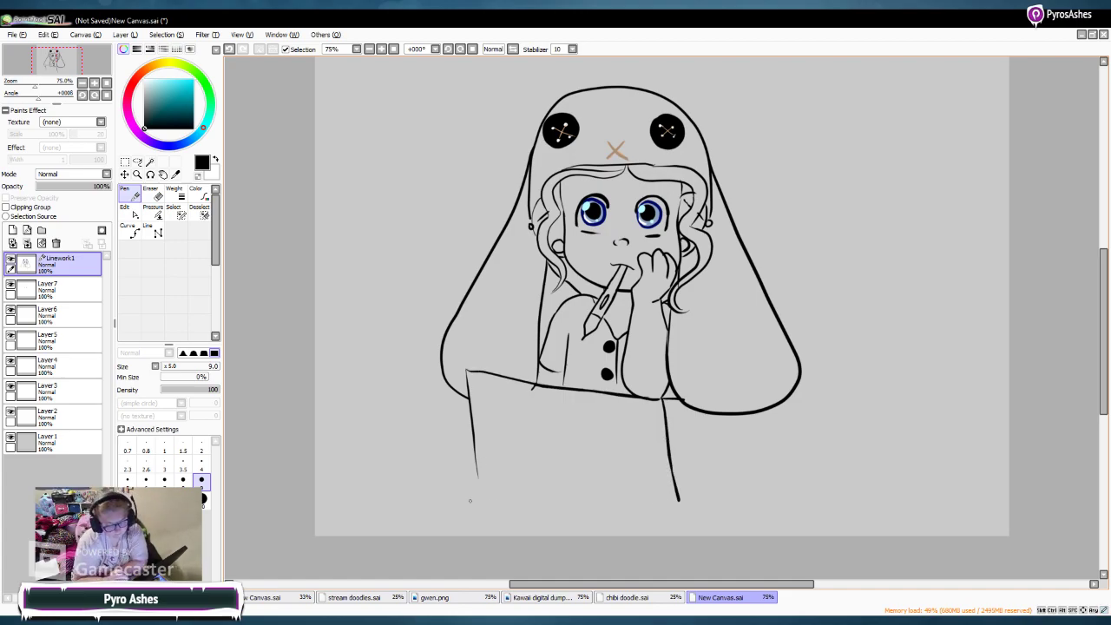
pyautogui.moveTo(475, 473)
pyautogui.mouseDown()
pyautogui.moveTo(477, 491)
pyautogui.moveTo(684, 517)
pyautogui.mouseUp()
pyautogui.moveTo(478, 388); pyautogui.dragTo(477, 488)
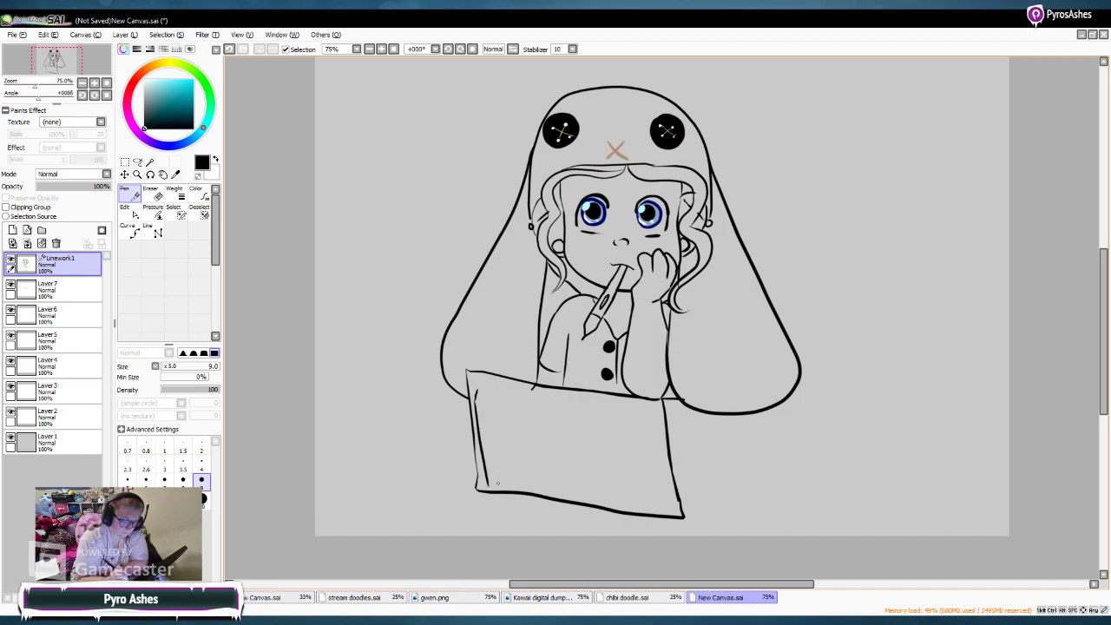
pyautogui.moveTo(476, 390)
pyautogui.mouseDown()
pyautogui.moveTo(660, 415)
pyautogui.moveTo(652, 492)
pyautogui.mouseUp()
# Step: Draw a thick black support leg across the display's lower left corner
pyautogui.moveTo(494, 430); pyautogui.dragTo(483, 524)
pyautogui.moveTo(502, 439); pyautogui.dragTo(489, 491)
pyautogui.moveTo(489, 507); pyautogui.dragTo(481, 525)
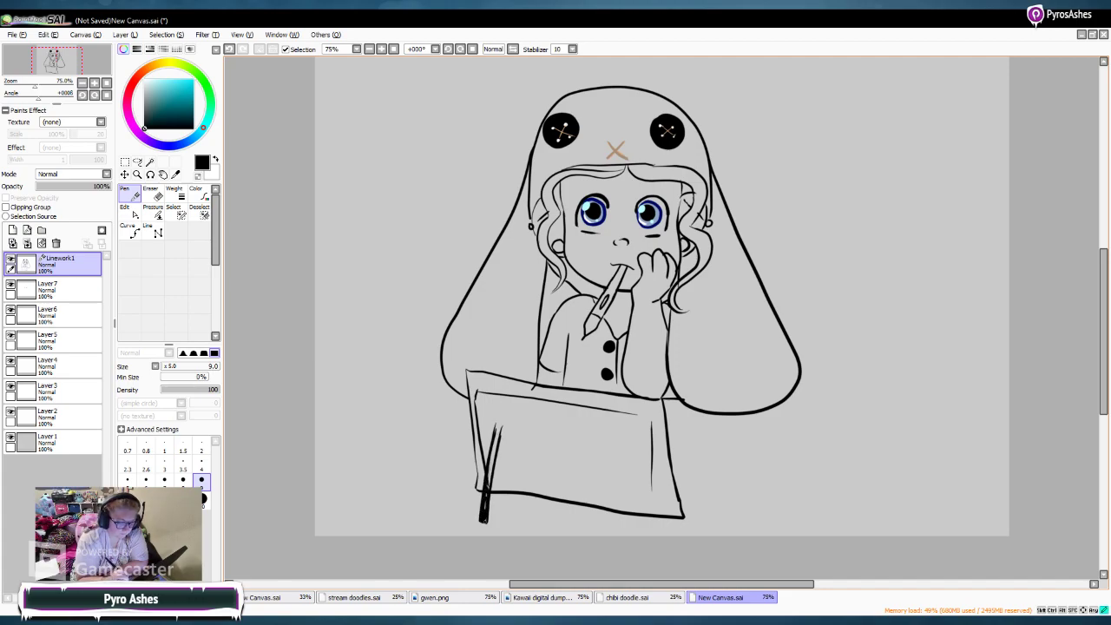
pyautogui.moveTo(493, 470); pyautogui.dragTo(489, 489)
# Step: Paint the display's stand in pale grey-blue with a size 20 pen: two slanted legs and a horizontal base bar
pyautogui.click(145, 87)
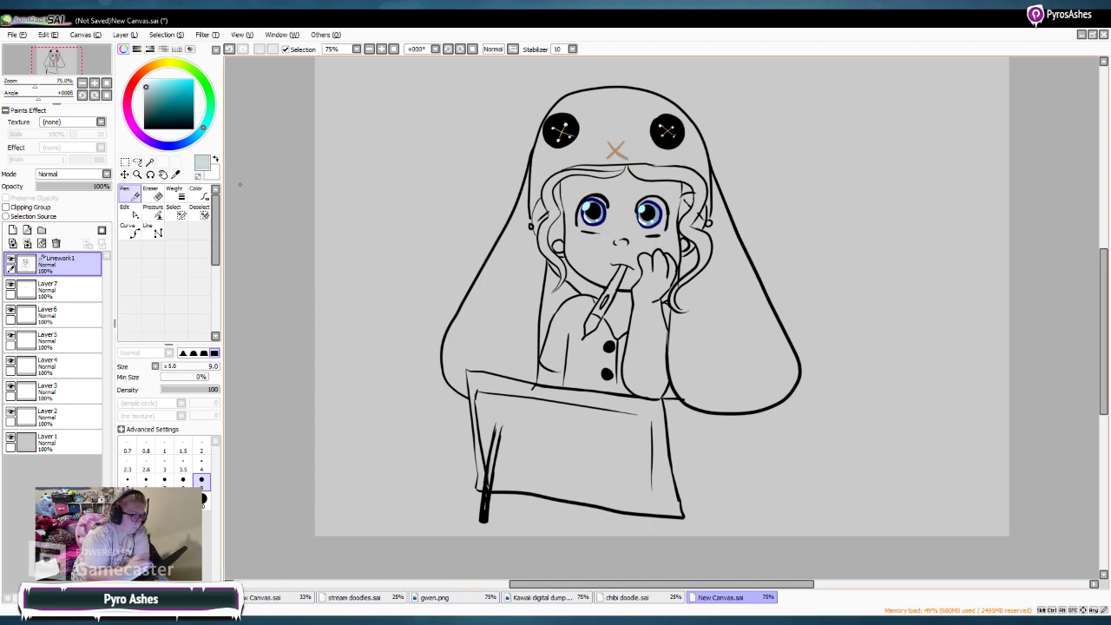
pyautogui.click(202, 498)
pyautogui.moveTo(499, 428)
pyautogui.mouseDown()
pyautogui.moveTo(487, 522)
pyautogui.moveTo(503, 428)
pyautogui.mouseUp()
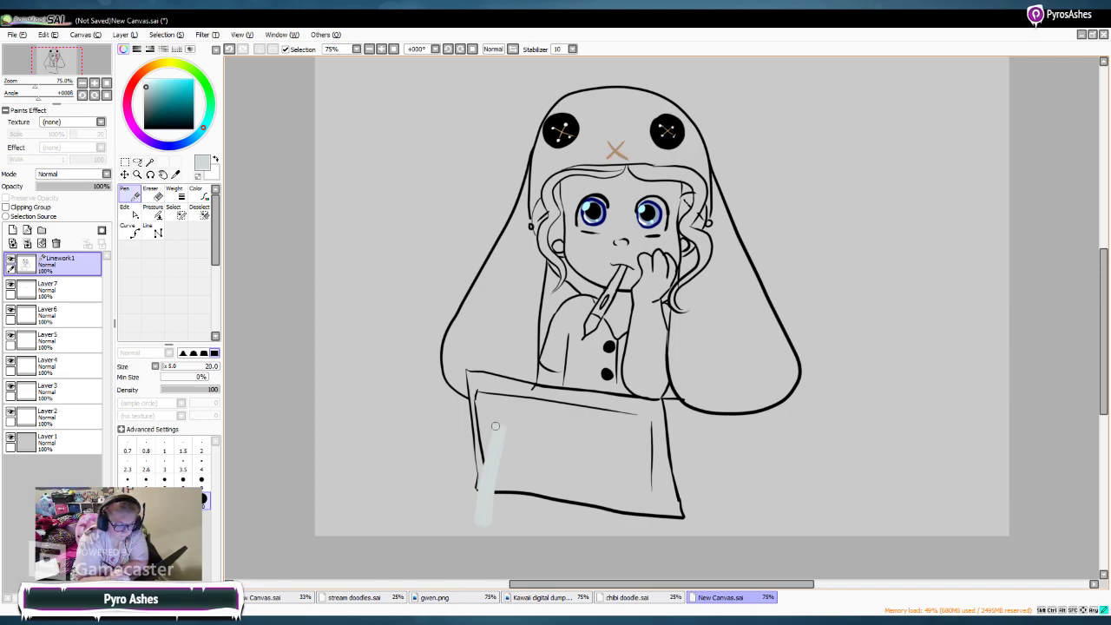
pyautogui.moveTo(617, 446)
pyautogui.mouseDown()
pyautogui.moveTo(609, 531)
pyautogui.moveTo(622, 446)
pyautogui.moveTo(619, 478)
pyautogui.mouseUp()
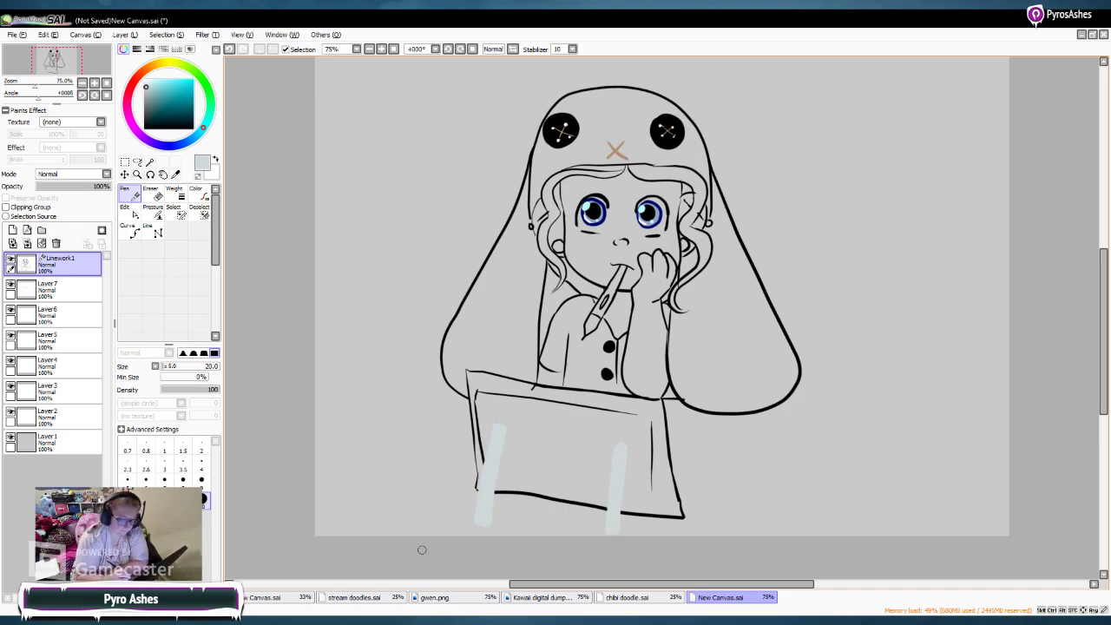
pyautogui.moveTo(476, 522)
pyautogui.mouseDown()
pyautogui.moveTo(656, 530)
pyautogui.moveTo(439, 524)
pyautogui.moveTo(470, 526)
pyautogui.moveTo(446, 517)
pyautogui.moveTo(432, 527)
pyautogui.moveTo(675, 535)
pyautogui.mouseUp()
pyautogui.moveTo(516, 530); pyautogui.dragTo(654, 532)
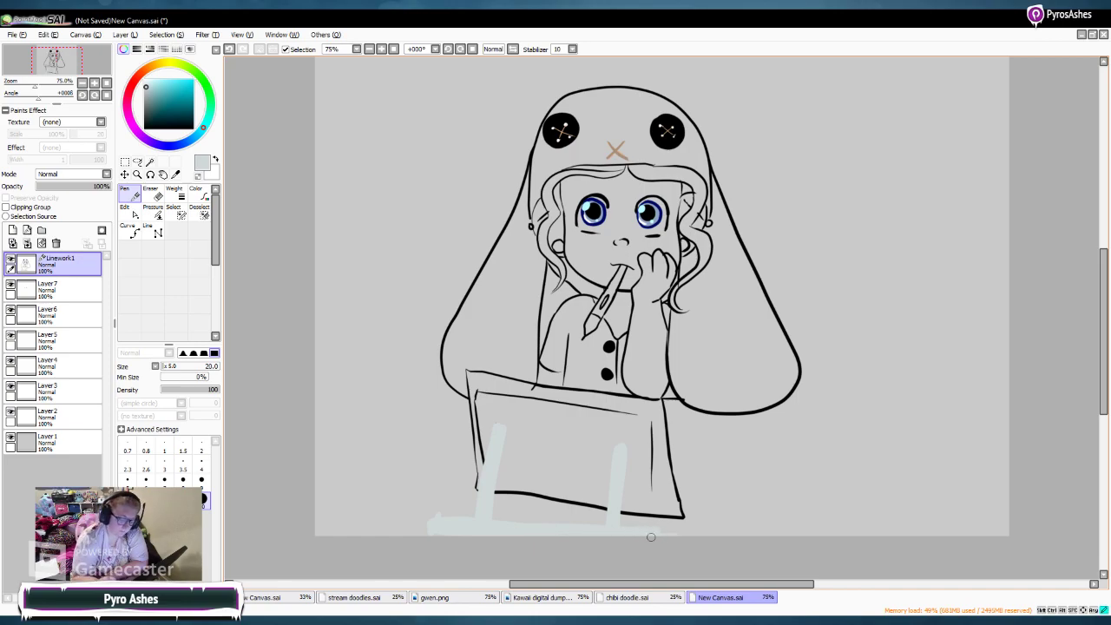
# Step: Paint a near-black foot on each end of the stand's base bar
pyautogui.click(144, 123)
pyautogui.moveTo(470, 517)
pyautogui.mouseDown()
pyautogui.moveTo(467, 535)
pyautogui.moveTo(432, 533)
pyautogui.moveTo(429, 517)
pyautogui.moveTo(469, 521)
pyautogui.moveTo(437, 526)
pyautogui.moveTo(461, 528)
pyautogui.mouseUp()
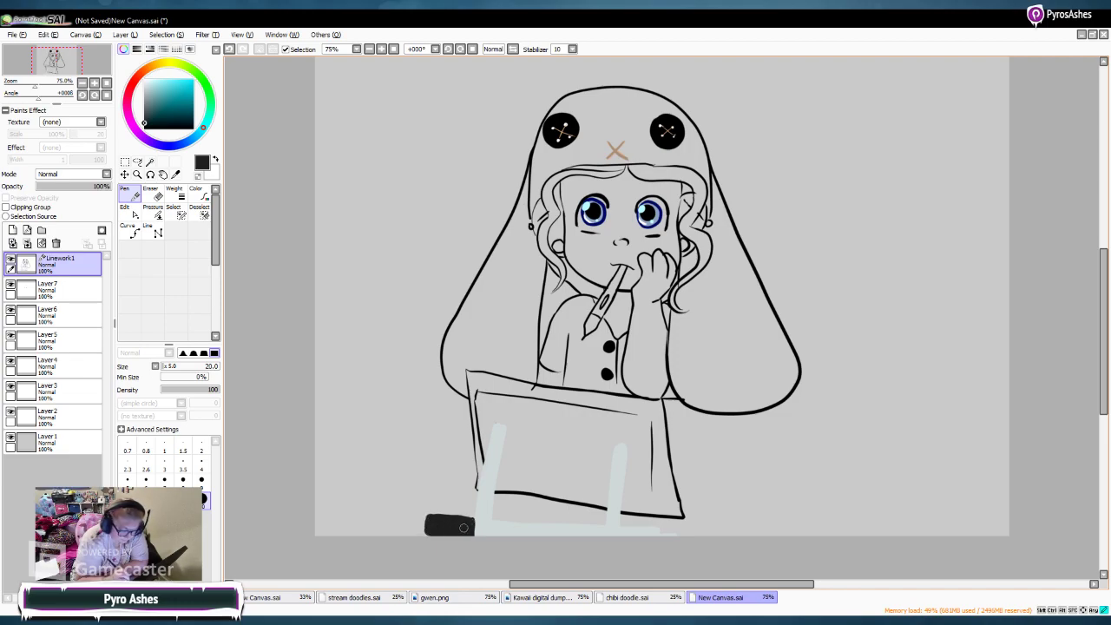
pyautogui.moveTo(626, 526)
pyautogui.mouseDown()
pyautogui.moveTo(660, 527)
pyautogui.moveTo(636, 528)
pyautogui.mouseUp()
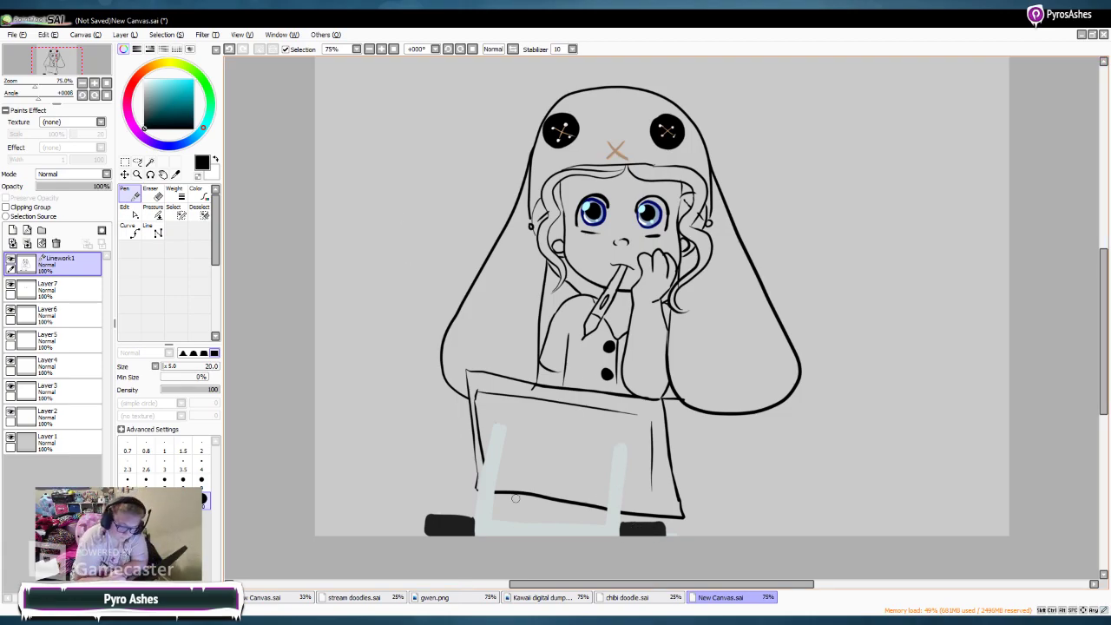
# Step: Draw the display's lower inner border with three black cables hanging from it, and close the inner border's right-hand corners
pyautogui.moveTo(510, 485); pyautogui.dragTo(501, 535)
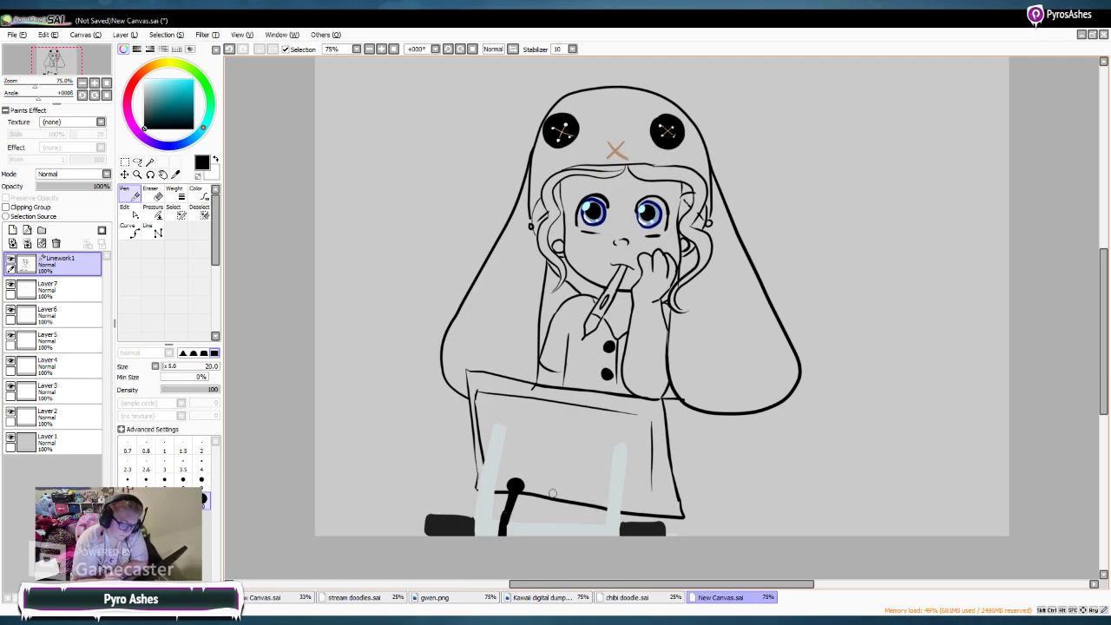
pyautogui.moveTo(504, 476)
pyautogui.mouseDown()
pyautogui.moveTo(610, 491)
pyautogui.moveTo(571, 492)
pyautogui.moveTo(590, 494)
pyautogui.moveTo(572, 497)
pyautogui.moveTo(572, 533)
pyautogui.mouseUp()
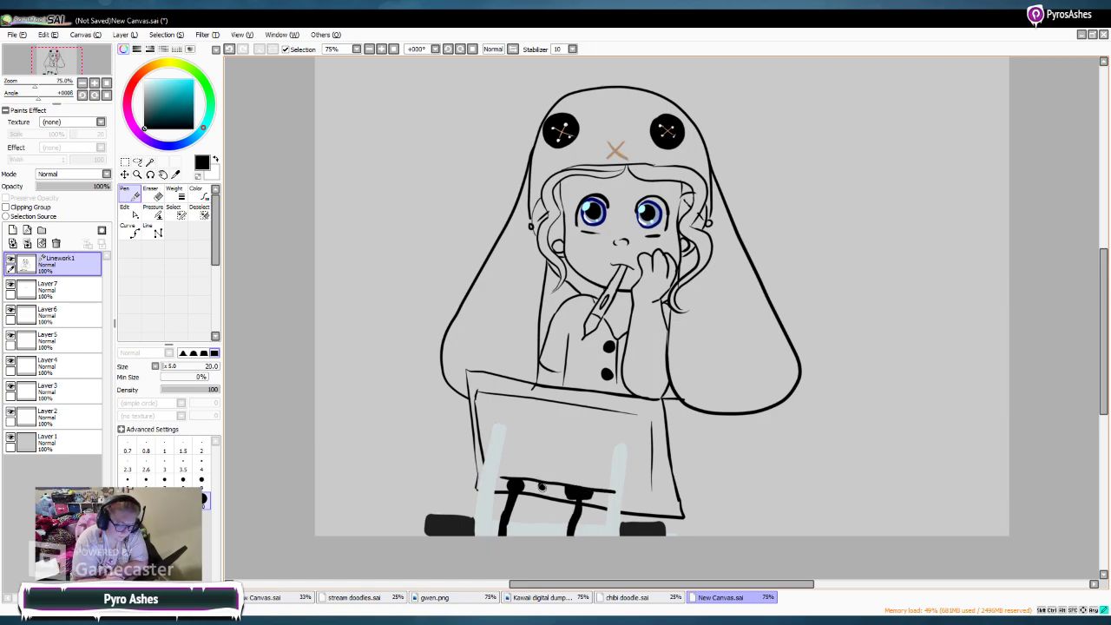
pyautogui.moveTo(544, 484); pyautogui.dragTo(540, 535)
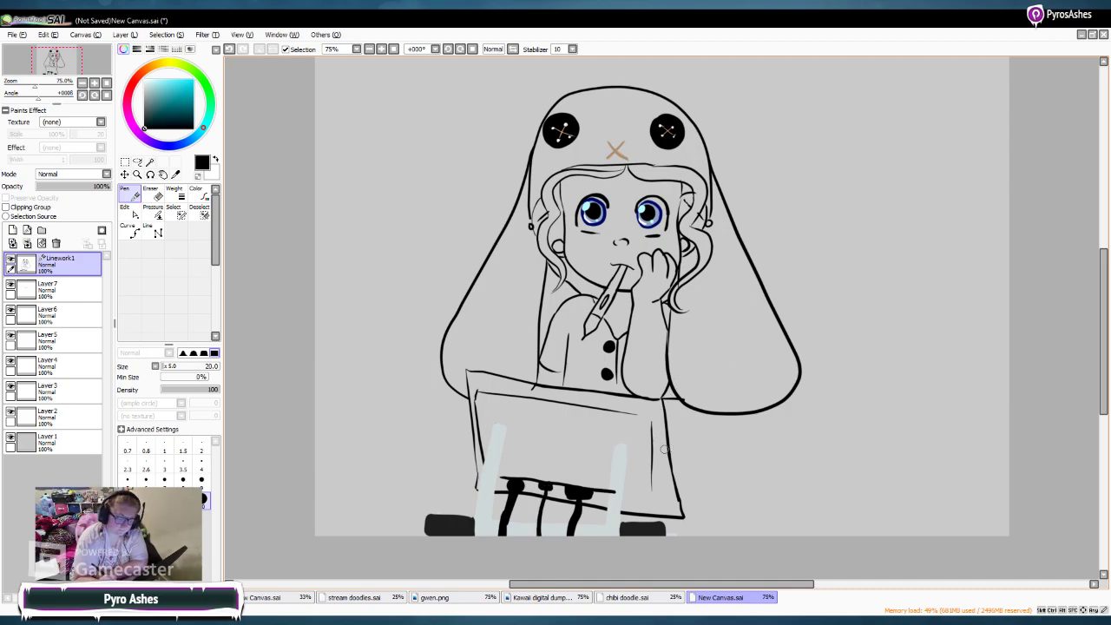
pyautogui.press('e')
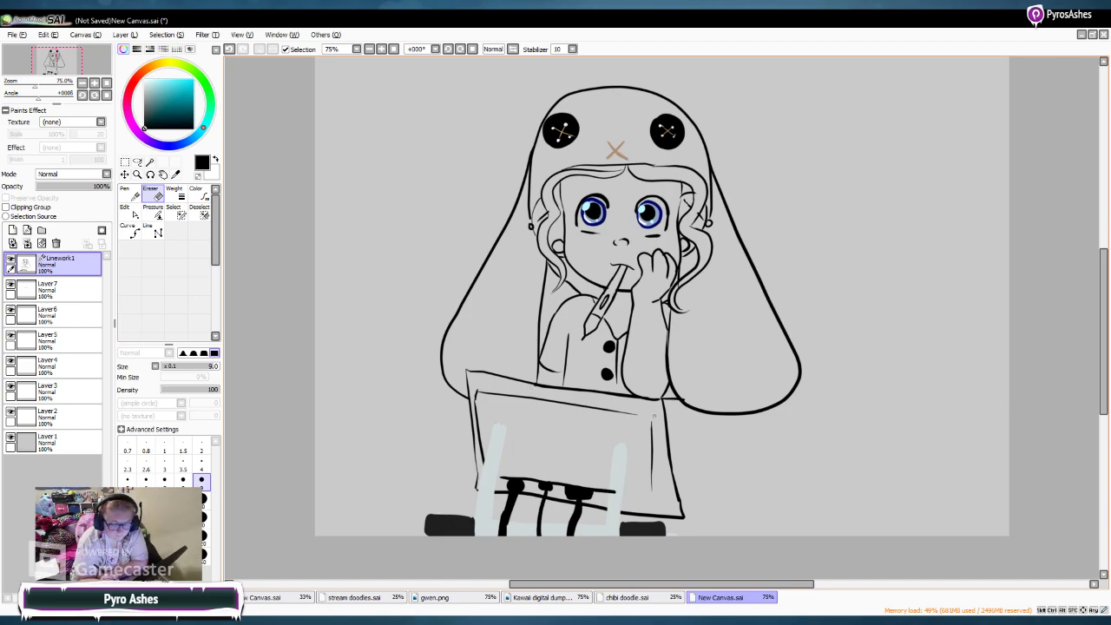
pyautogui.press('n')
pyautogui.moveTo(634, 415)
pyautogui.mouseDown()
pyautogui.moveTo(652, 501)
pyautogui.moveTo(625, 497)
pyautogui.mouseUp()
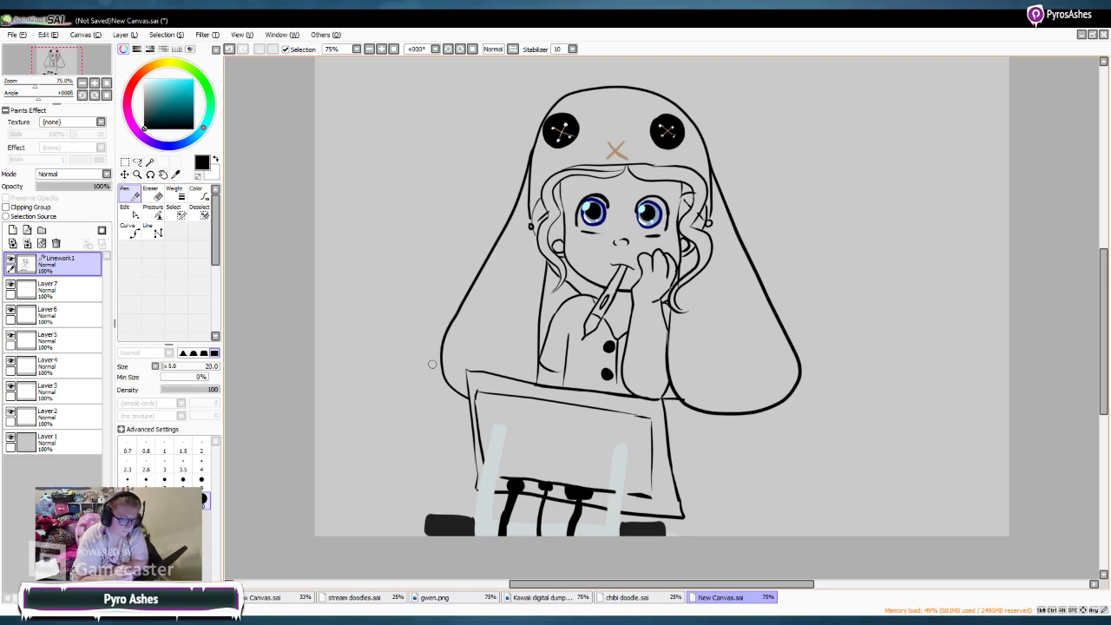
# Step: Draw the desk's angled right edge from below the hanging ear to the canvas's bottom
pyautogui.moveTo(762, 418)
pyautogui.mouseDown()
pyautogui.moveTo(839, 506)
pyautogui.moveTo(760, 546)
pyautogui.mouseUp()
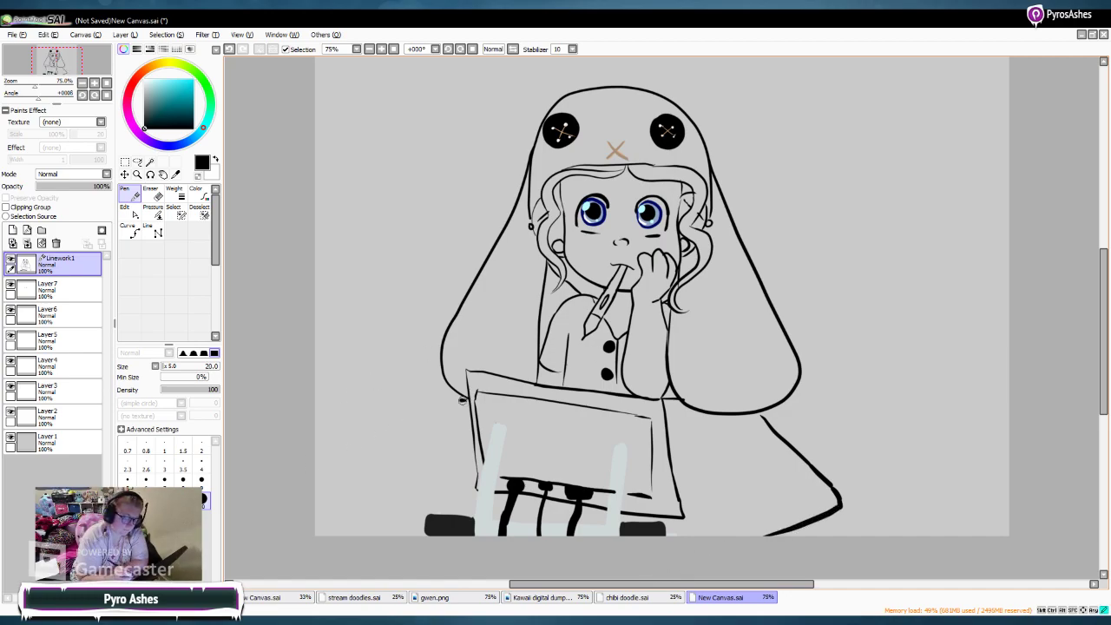
pyautogui.moveTo(469, 400); pyautogui.dragTo(367, 379)
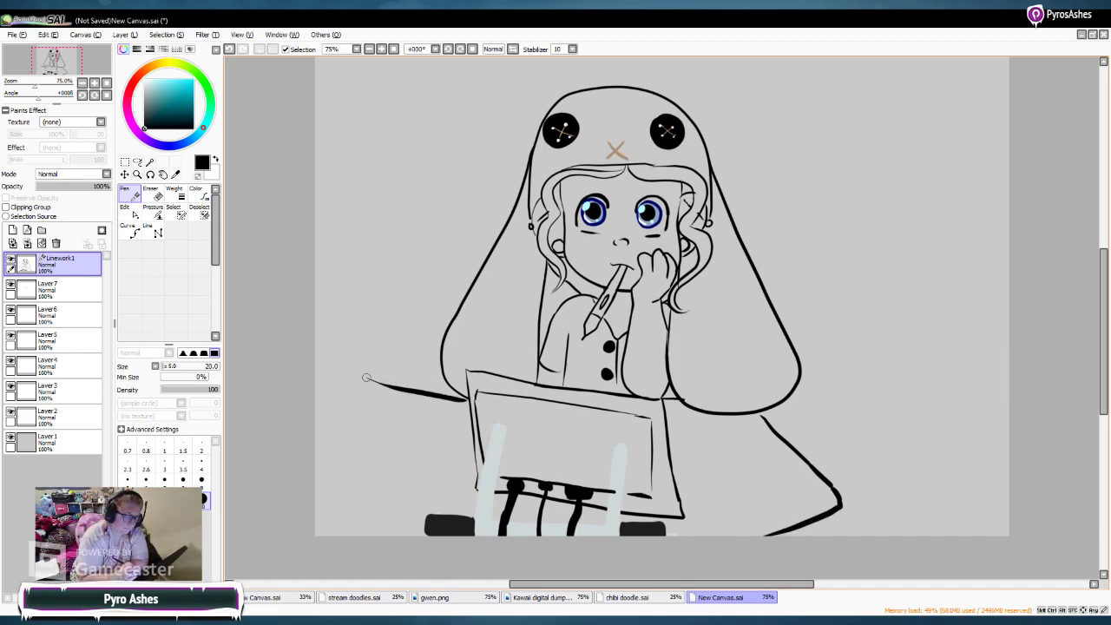
pyautogui.moveTo(408, 393)
pyautogui.mouseDown()
pyautogui.moveTo(324, 380)
pyautogui.moveTo(315, 366)
pyautogui.mouseUp()
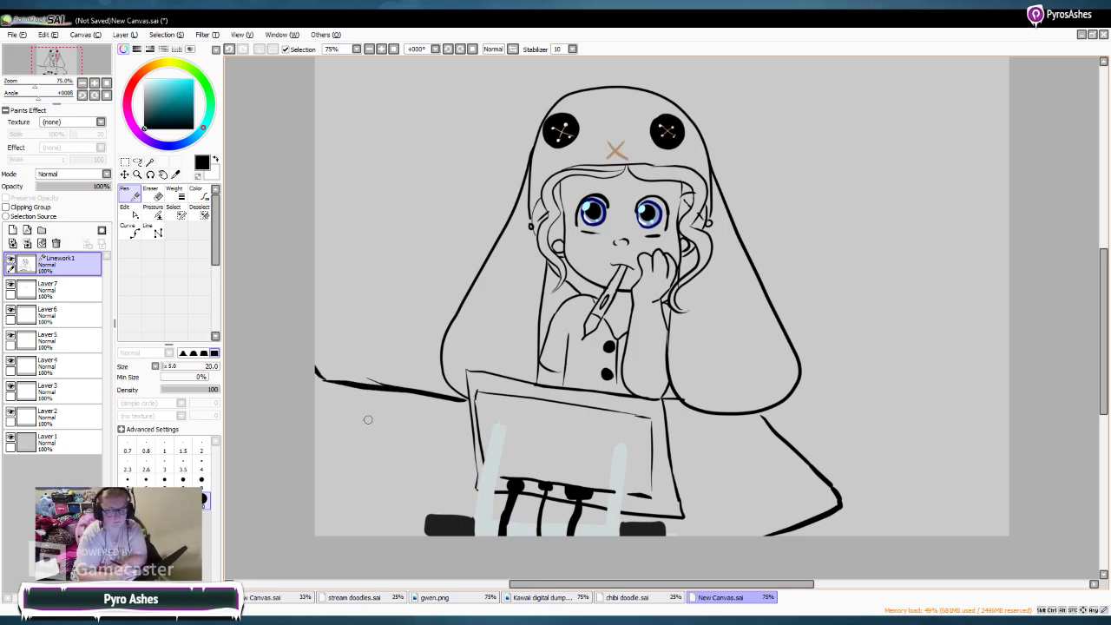
pyautogui.hotkey('ctrl', 'z')
pyautogui.hotkey('ctrl', 'z')
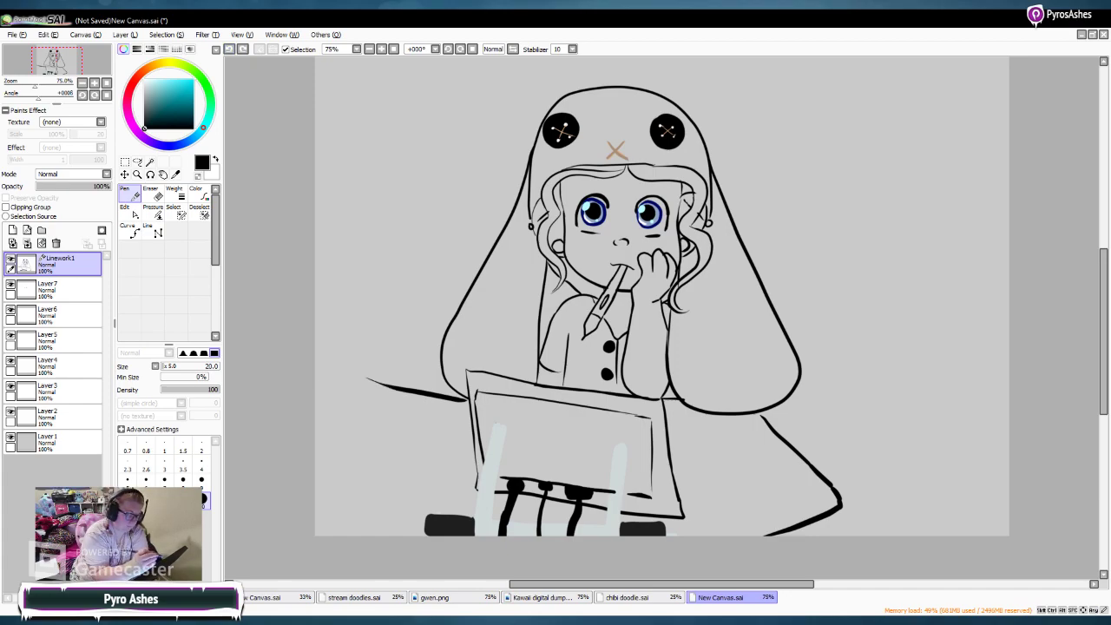
pyautogui.hotkey('ctrl', 'z')
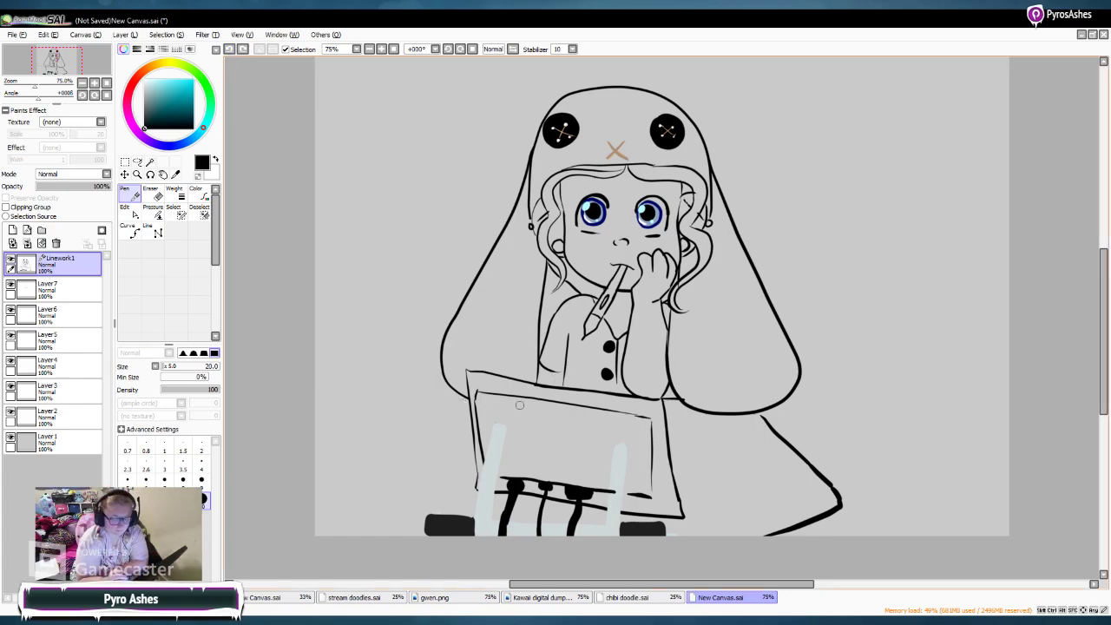
# Step: Draw the desk's back edge from the display to the canvas's left side, and a rectangular object on the desk below it
pyautogui.moveTo(461, 395); pyautogui.dragTo(315, 399)
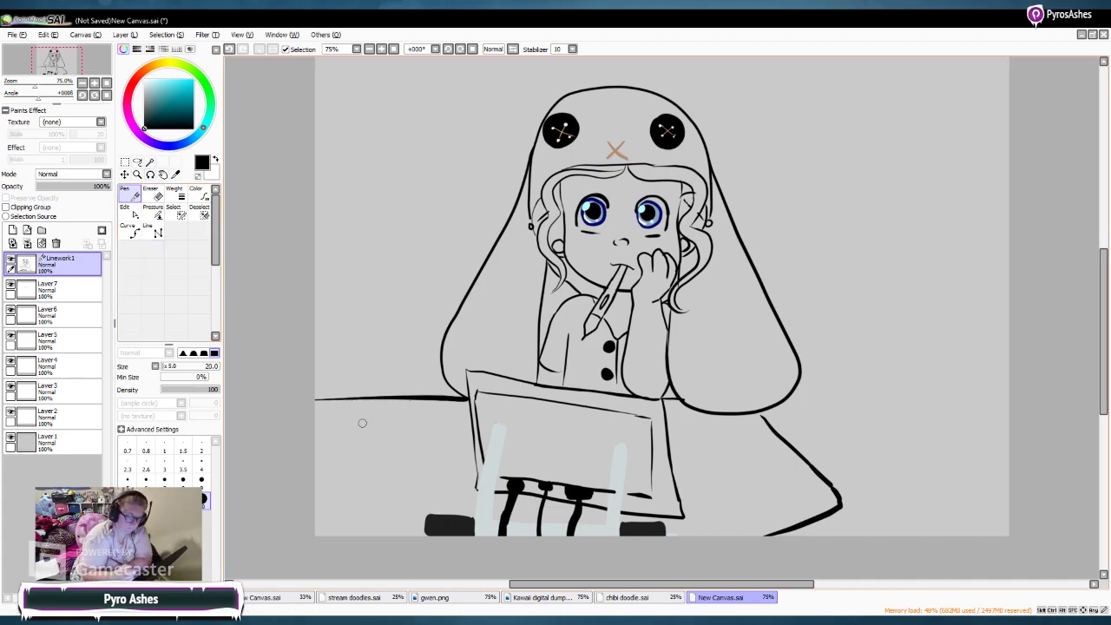
pyautogui.moveTo(320, 420)
pyautogui.mouseDown()
pyautogui.moveTo(419, 416)
pyautogui.moveTo(407, 496)
pyautogui.moveTo(285, 483)
pyautogui.mouseUp()
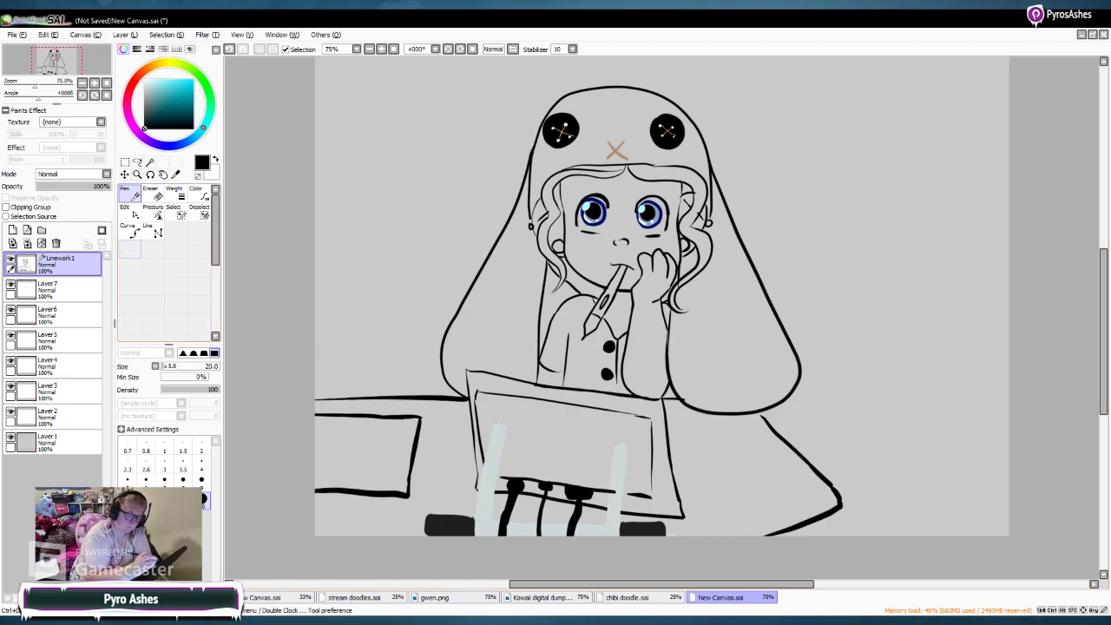
# Step: Hide the grey background layer, Layer1
pyautogui.keyDown('ctrl'); pyautogui.click(61, 314); pyautogui.keyUp('ctrl')
pyautogui.click(66, 315)
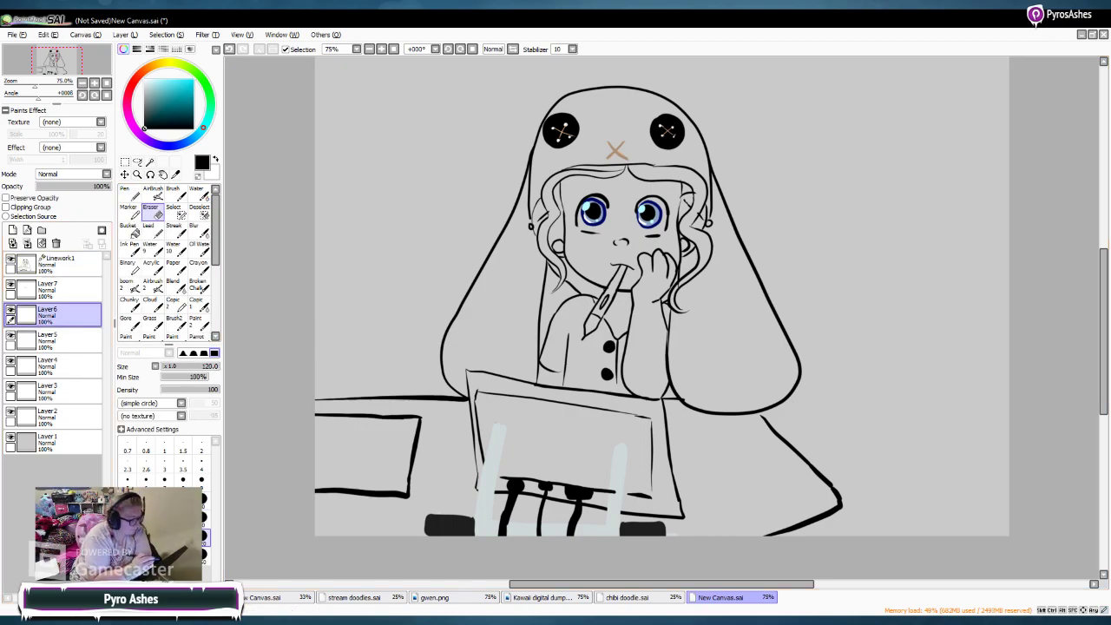
pyautogui.click(144, 80)
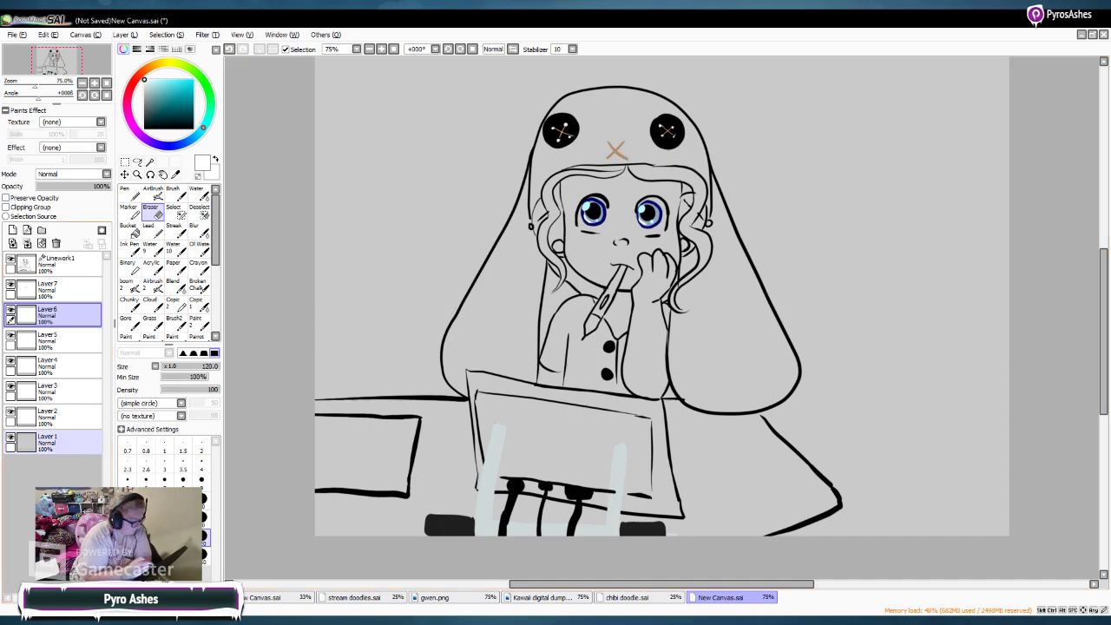
pyautogui.click(10, 436)
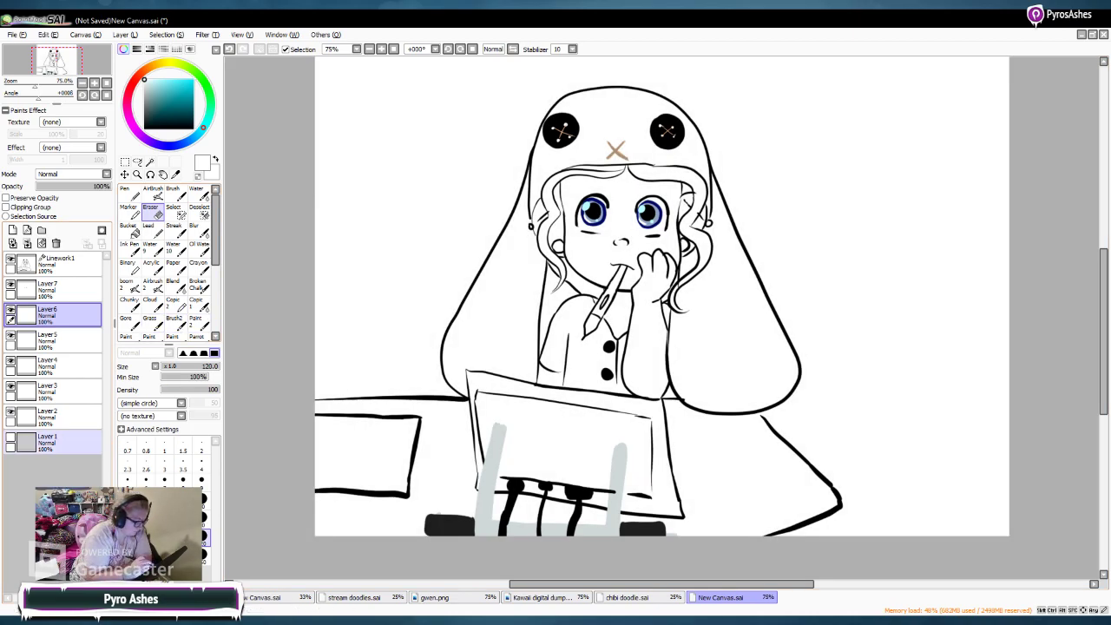
# Step: Cover the whole canvas on Layer2 with a light pink background using a size 500 pen
pyautogui.click(70, 442)
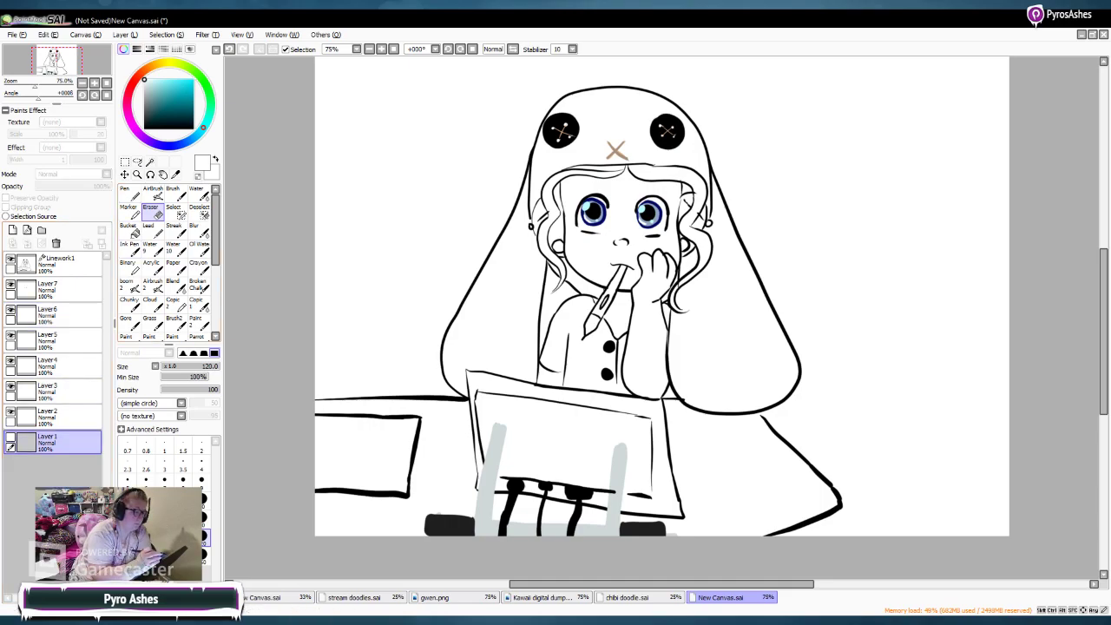
pyautogui.click(127, 110)
pyautogui.click(156, 86)
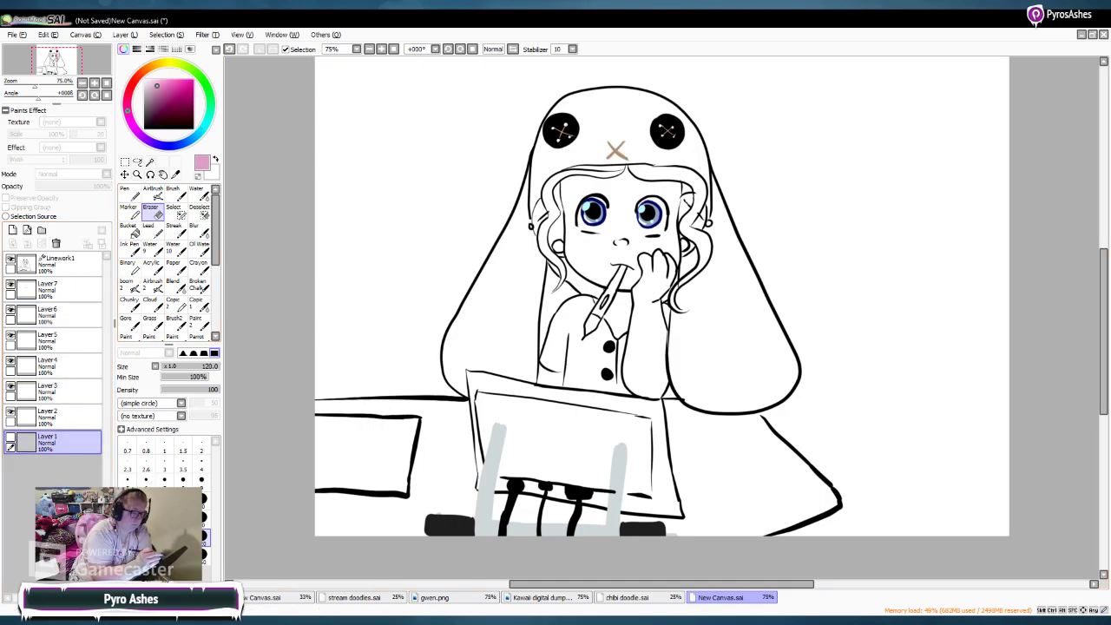
pyautogui.click(130, 193)
pyautogui.click(204, 555)
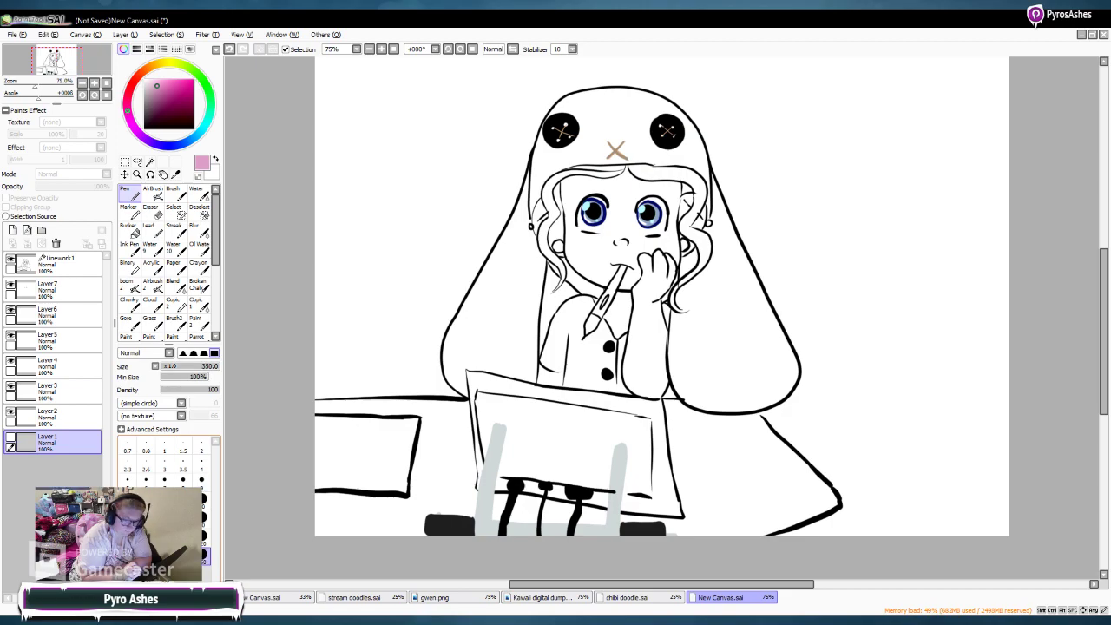
pyautogui.click(370, 49)
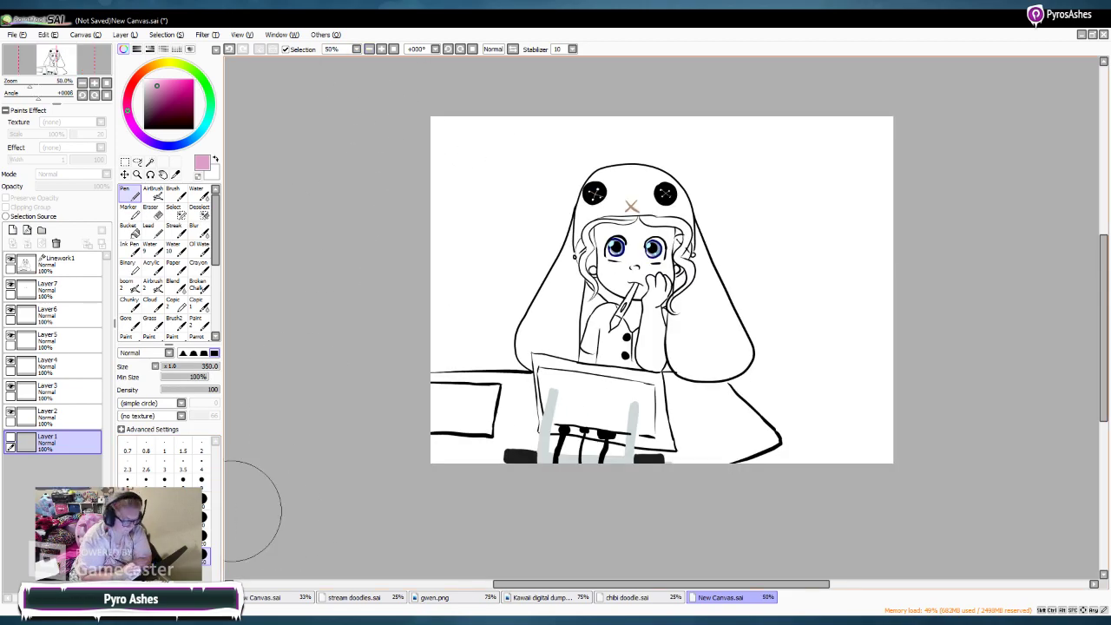
pyautogui.click(164, 573)
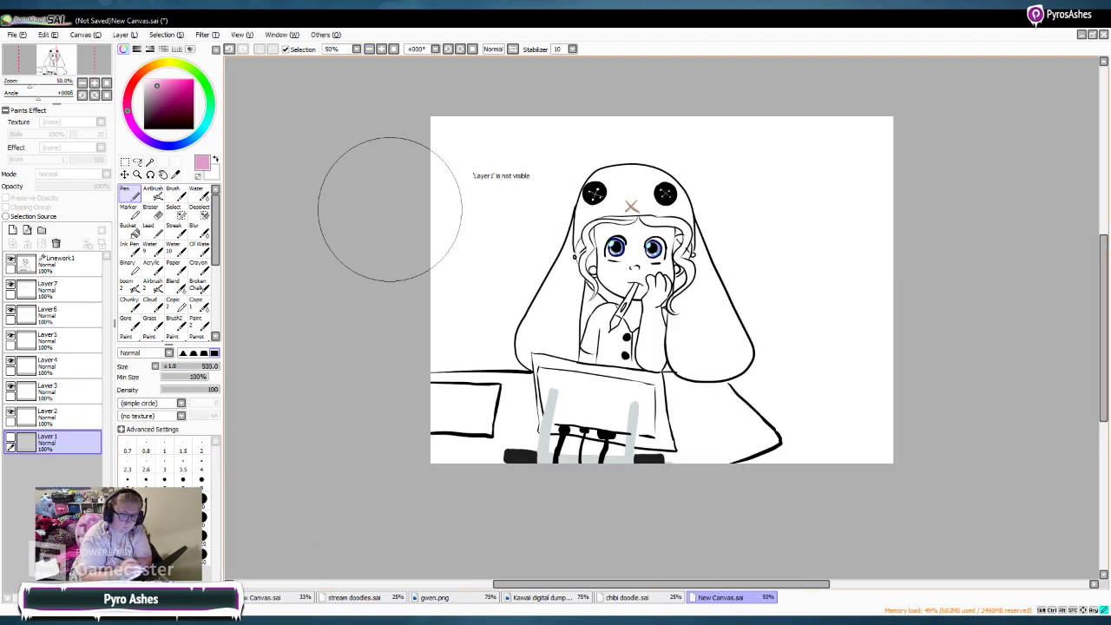
pyautogui.click(47, 417)
pyautogui.moveTo(530, 143)
pyautogui.mouseDown()
pyautogui.moveTo(529, 176)
pyautogui.moveTo(509, 173)
pyautogui.moveTo(751, 171)
pyautogui.moveTo(355, 359)
pyautogui.moveTo(578, 317)
pyautogui.moveTo(933, 474)
pyautogui.mouseUp()
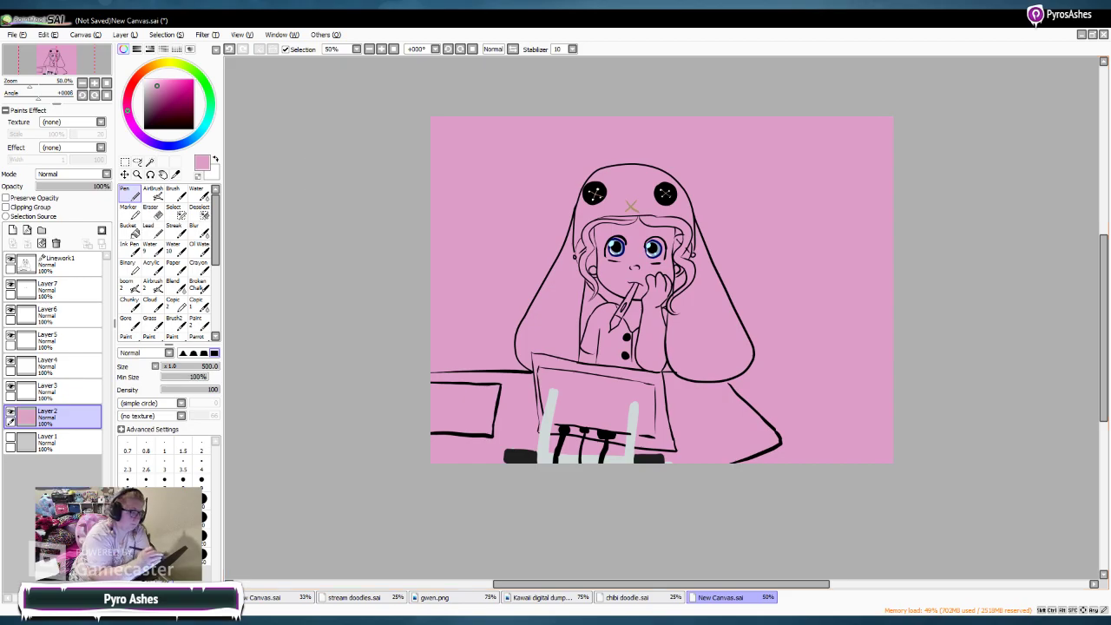
pyautogui.click(158, 79)
pyautogui.moveTo(336, 148)
pyautogui.mouseDown()
pyautogui.moveTo(389, 205)
pyautogui.moveTo(663, 144)
pyautogui.moveTo(822, 164)
pyautogui.moveTo(740, 352)
pyautogui.moveTo(558, 459)
pyautogui.mouseUp()
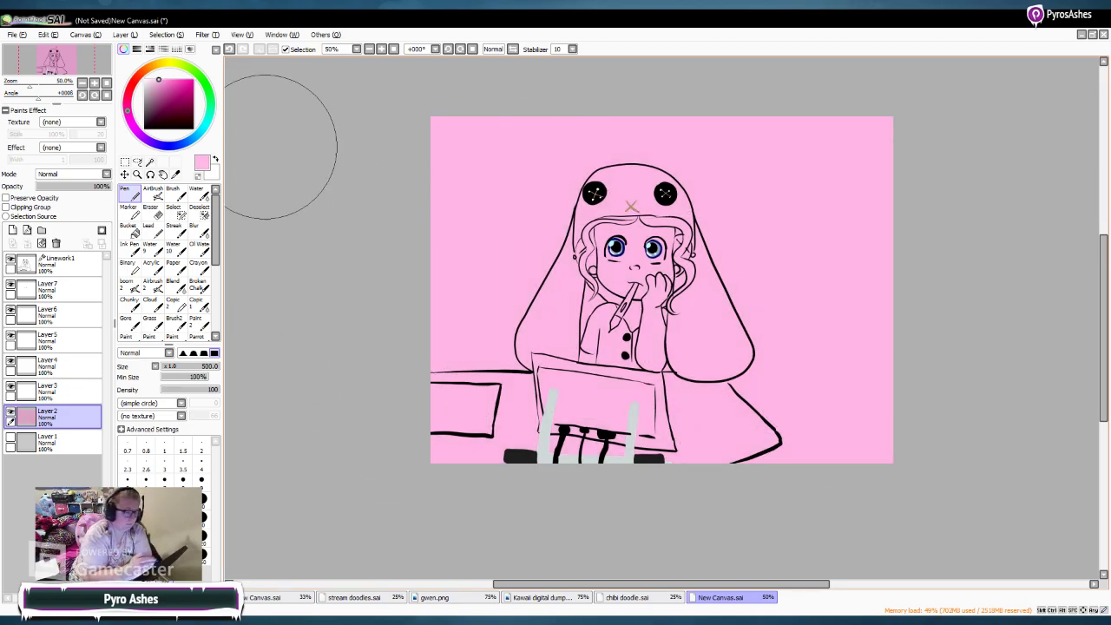
# Step: Paint a mottled darker pink and white texture over the background on two new layers above Layer2 with the Cloud brush
pyautogui.click(170, 81)
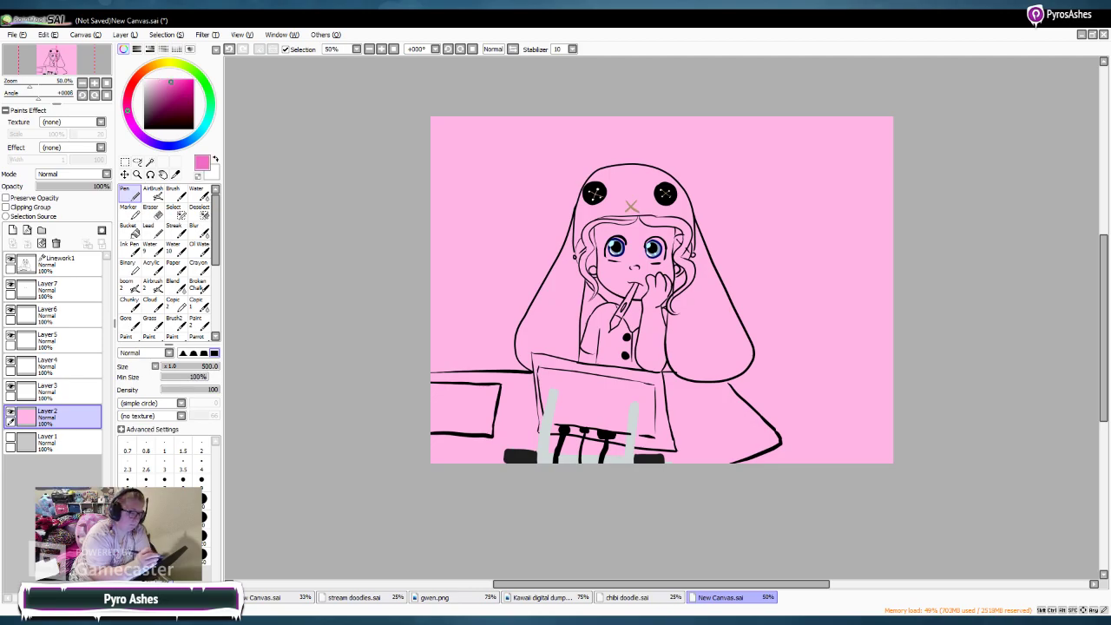
pyautogui.click(128, 283)
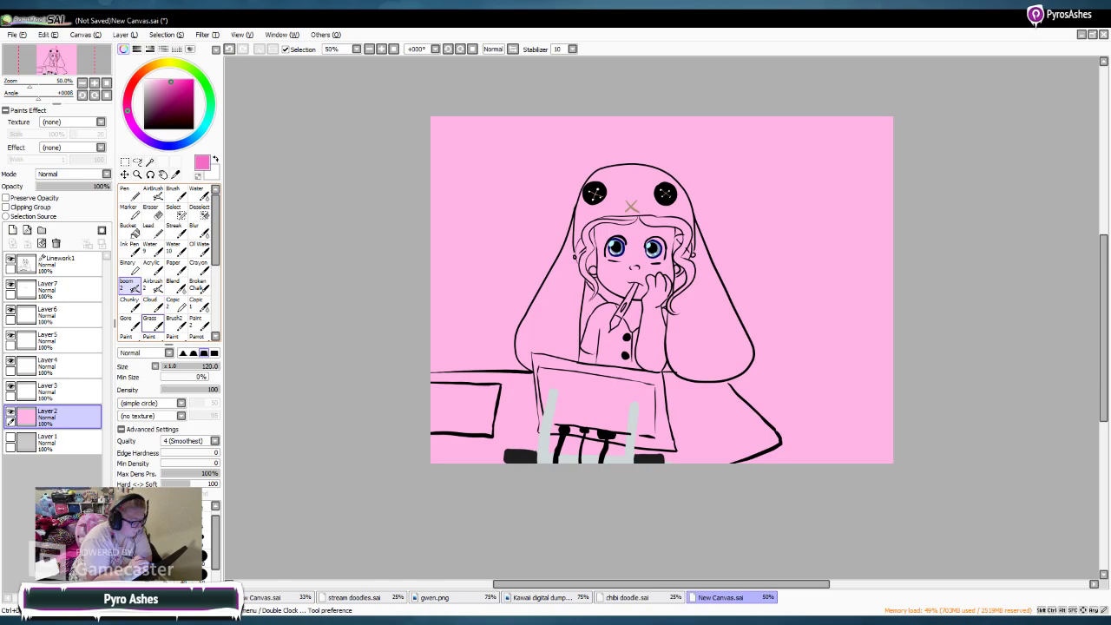
pyautogui.click(150, 302)
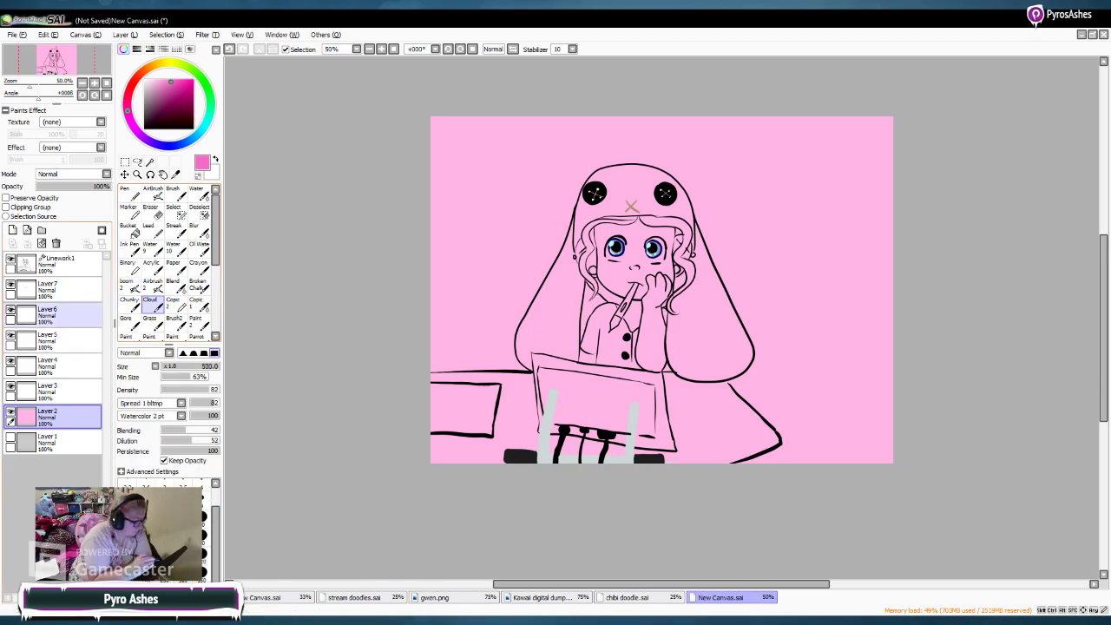
pyautogui.click(12, 230)
pyautogui.click(204, 572)
pyautogui.moveTo(456, 315)
pyautogui.mouseDown()
pyautogui.moveTo(451, 237)
pyautogui.moveTo(636, 137)
pyautogui.moveTo(622, 233)
pyautogui.moveTo(754, 230)
pyautogui.moveTo(862, 345)
pyautogui.moveTo(644, 269)
pyautogui.moveTo(795, 237)
pyautogui.mouseUp()
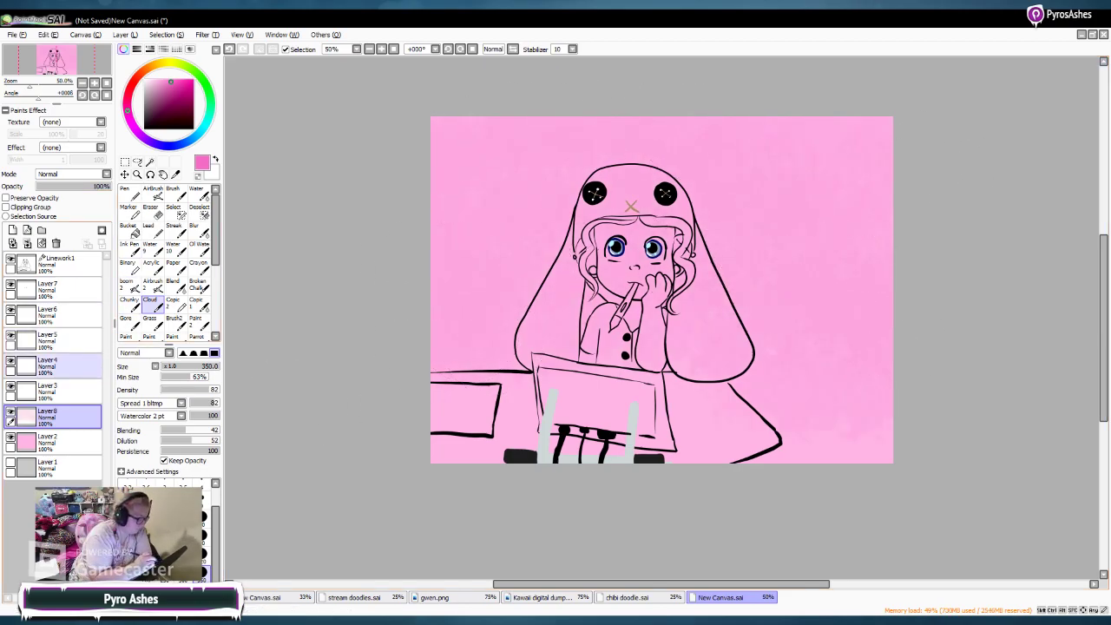
pyautogui.click(12, 230)
pyautogui.click(145, 80)
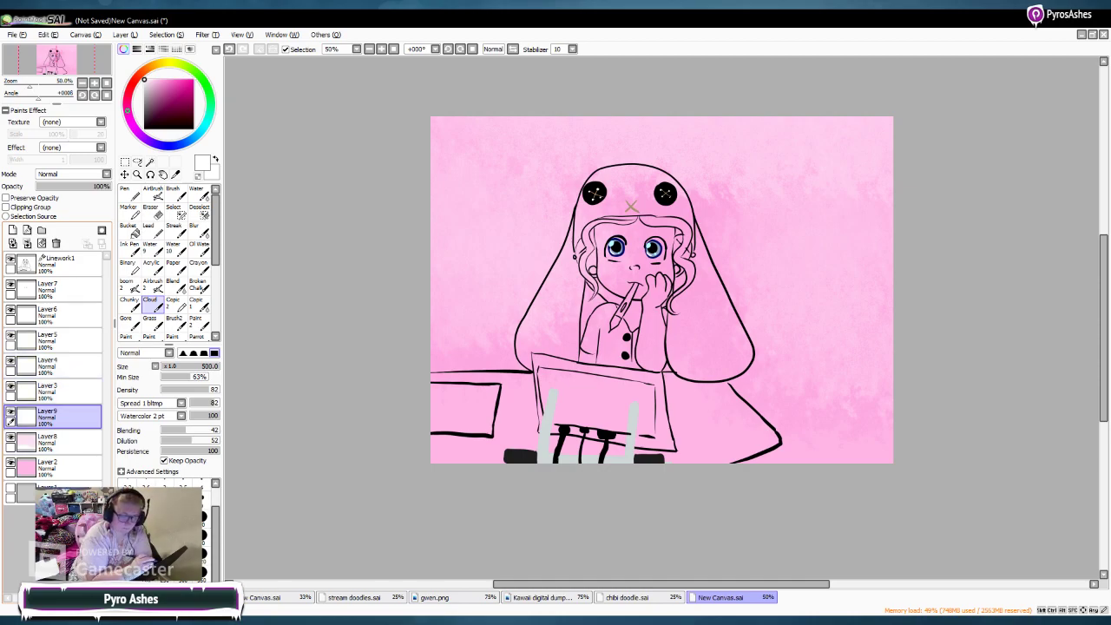
# Step: Draw a short black vertical edge on Linework1 from the desk's right corner down to the canvas's bottom
pyautogui.click(61, 260)
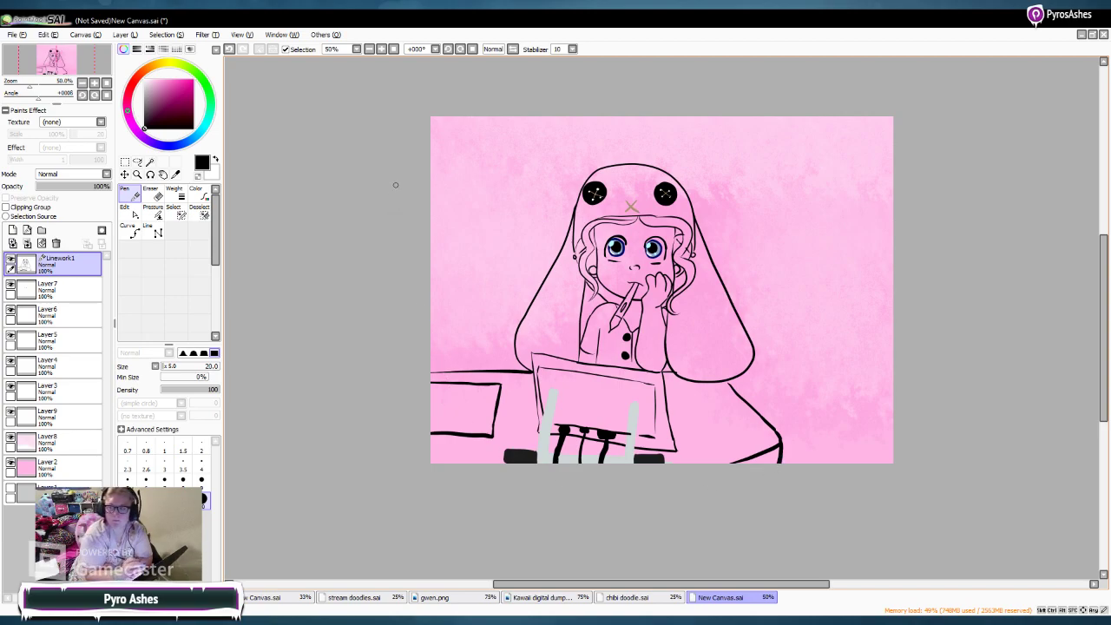
pyautogui.click(381, 49)
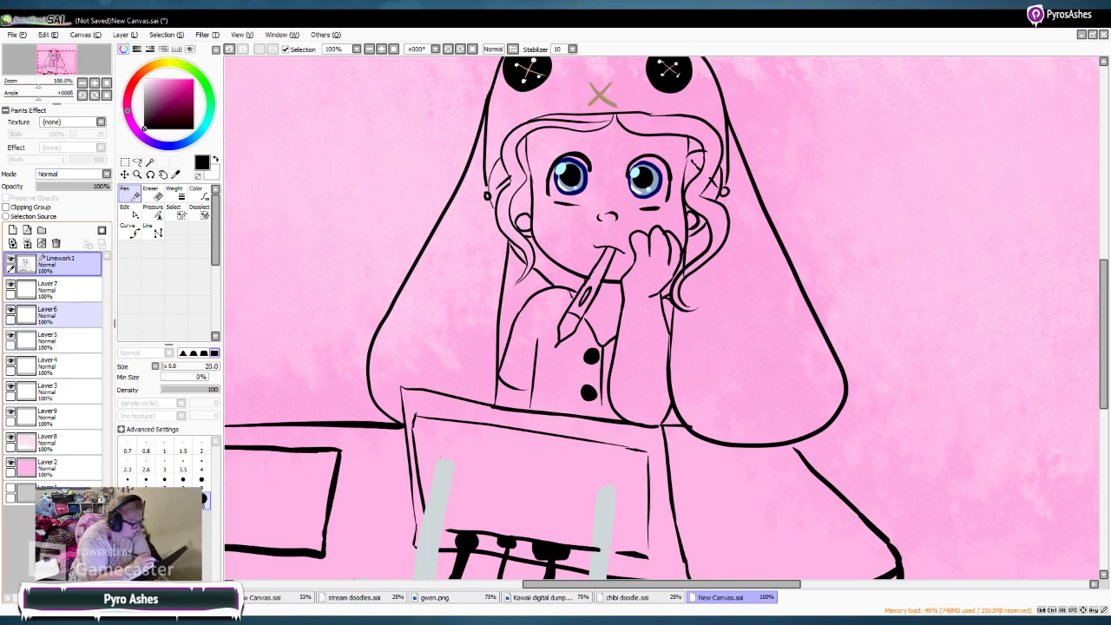
# Step: On Layer6, paint white inside the outlines of the left ear, jaw and shoulder with a size 20 pen, and tidy with a size 9 eraser
pyautogui.click(61, 314)
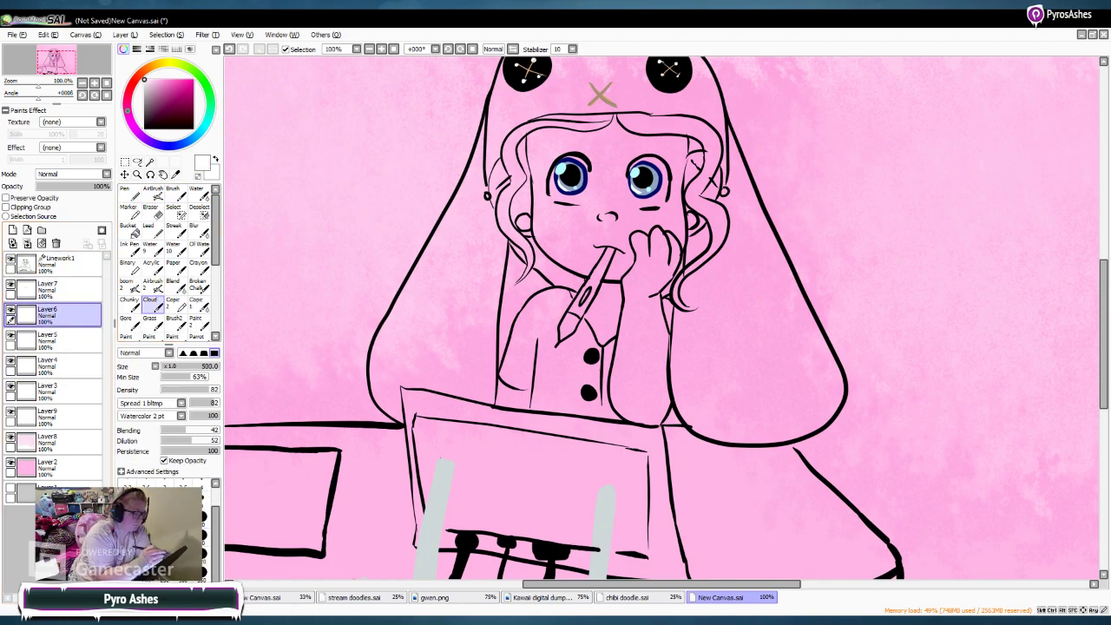
pyautogui.click(206, 537)
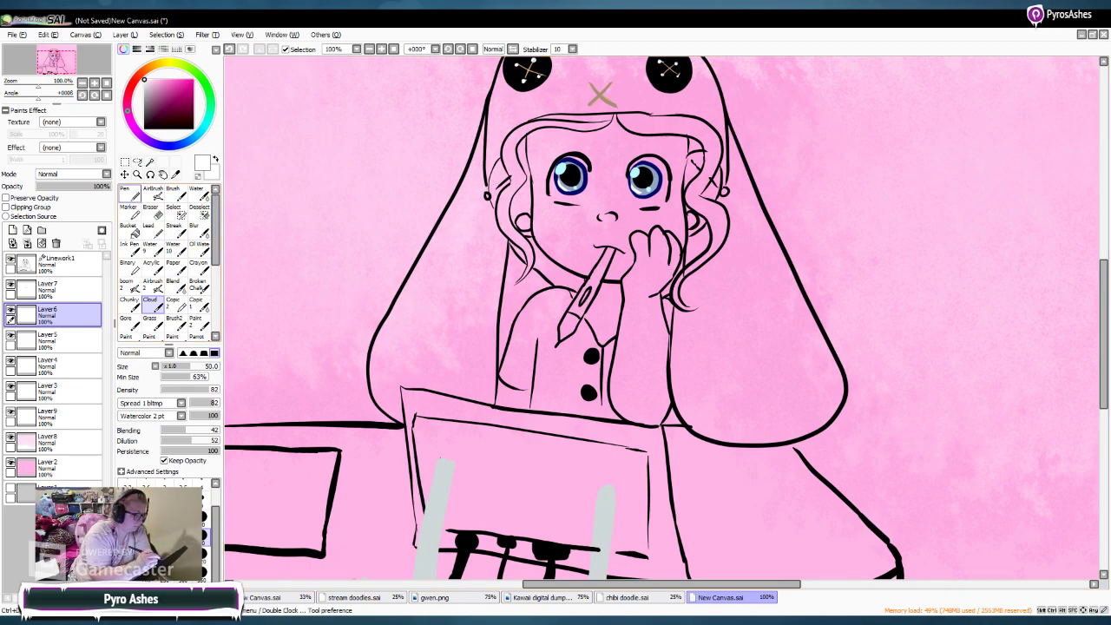
pyautogui.click(128, 193)
pyautogui.moveTo(489, 130); pyautogui.dragTo(375, 385)
pyautogui.moveTo(381, 334)
pyautogui.mouseDown()
pyautogui.moveTo(382, 405)
pyautogui.moveTo(402, 415)
pyautogui.moveTo(377, 383)
pyautogui.moveTo(378, 398)
pyautogui.mouseUp()
pyautogui.moveTo(504, 96)
pyautogui.mouseDown()
pyautogui.moveTo(478, 224)
pyautogui.moveTo(500, 133)
pyautogui.moveTo(489, 319)
pyautogui.moveTo(504, 244)
pyautogui.moveTo(483, 368)
pyautogui.mouseUp()
pyautogui.moveTo(488, 300)
pyautogui.mouseDown()
pyautogui.moveTo(489, 399)
pyautogui.moveTo(494, 331)
pyautogui.moveTo(492, 378)
pyautogui.mouseUp()
pyautogui.moveTo(509, 233)
pyautogui.mouseDown()
pyautogui.moveTo(589, 303)
pyautogui.moveTo(618, 292)
pyautogui.moveTo(534, 300)
pyautogui.moveTo(502, 386)
pyautogui.moveTo(507, 371)
pyautogui.mouseUp()
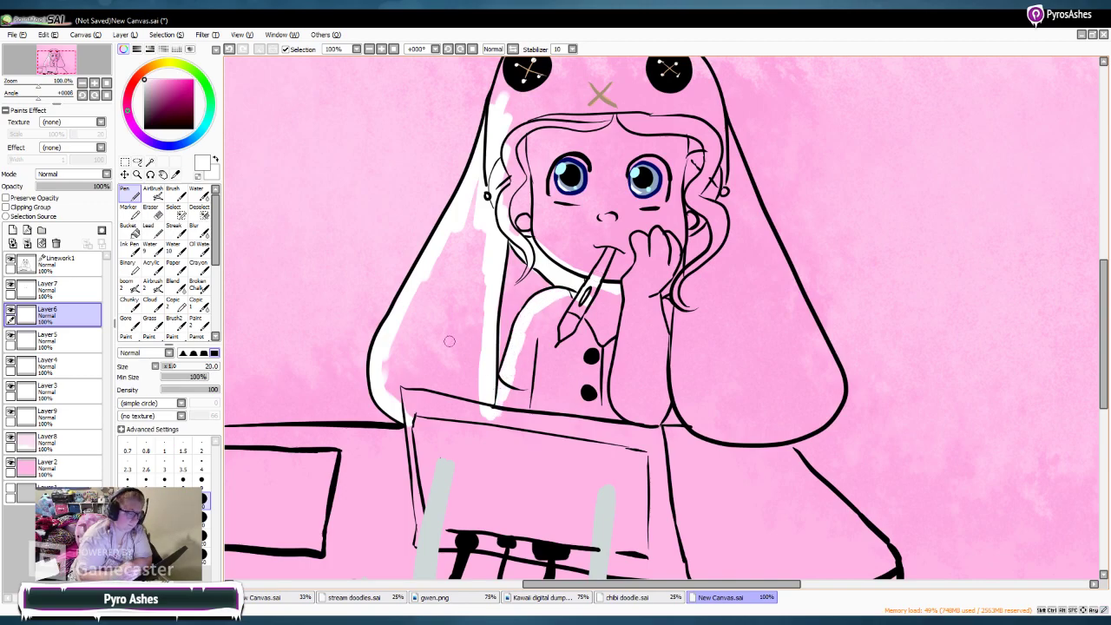
pyautogui.click(151, 209)
pyautogui.click(201, 479)
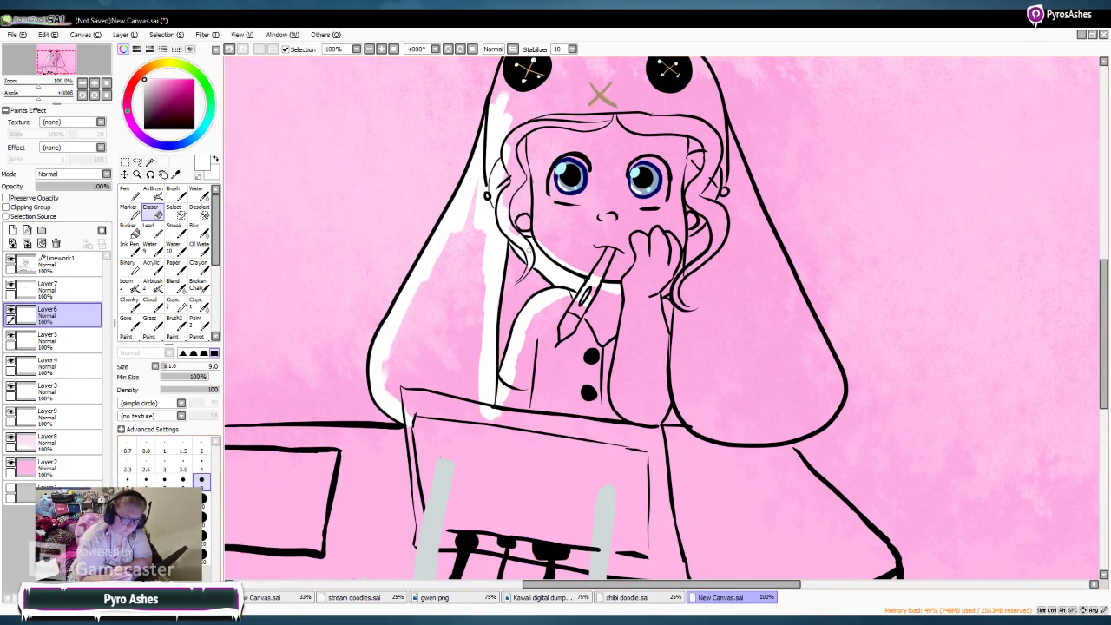
# Step: Extend the white edging along the shirt's lower edge, the right hanging ear and the crown of the hat with the size 20 pen
pyautogui.click(129, 193)
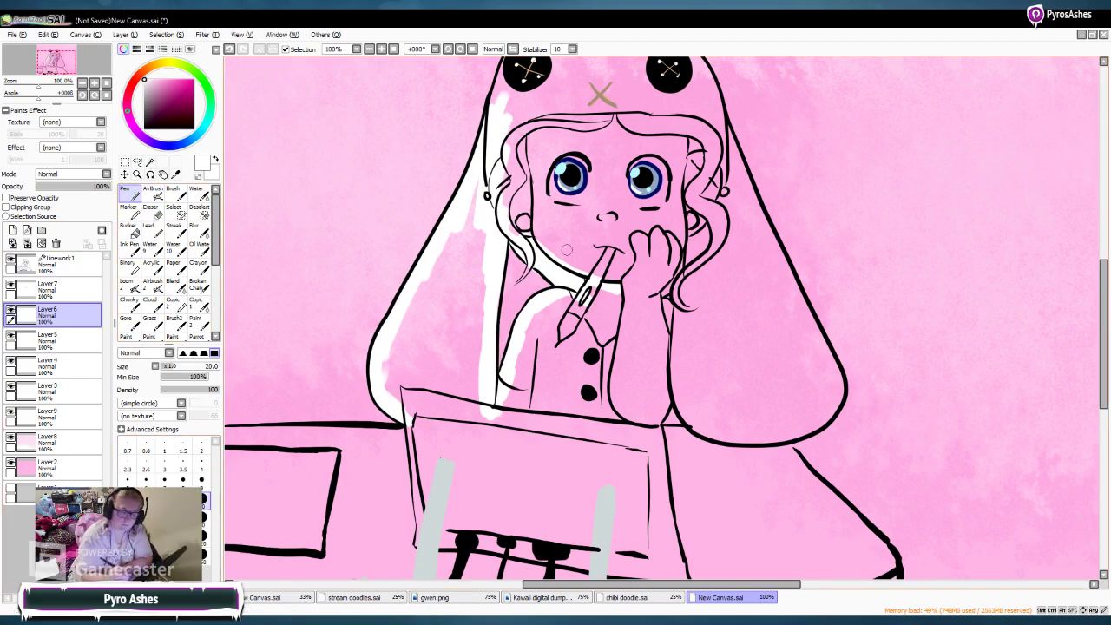
pyautogui.moveTo(476, 174); pyautogui.dragTo(474, 236)
pyautogui.moveTo(504, 400); pyautogui.dragTo(579, 405)
pyautogui.moveTo(655, 297)
pyautogui.mouseDown()
pyautogui.moveTo(667, 319)
pyautogui.moveTo(697, 254)
pyautogui.moveTo(680, 296)
pyautogui.moveTo(677, 371)
pyautogui.moveTo(702, 431)
pyautogui.mouseUp()
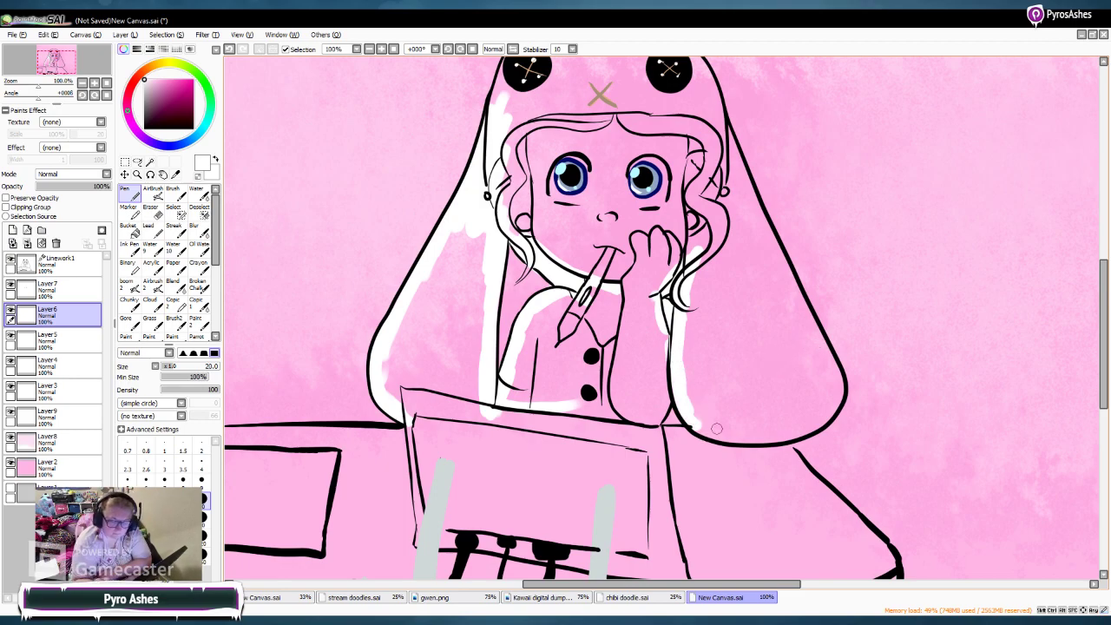
pyautogui.moveTo(794, 430)
pyautogui.mouseDown()
pyautogui.moveTo(821, 422)
pyautogui.moveTo(841, 375)
pyautogui.moveTo(784, 290)
pyautogui.moveTo(737, 186)
pyautogui.mouseUp()
pyautogui.scroll(3, 1095, 393)
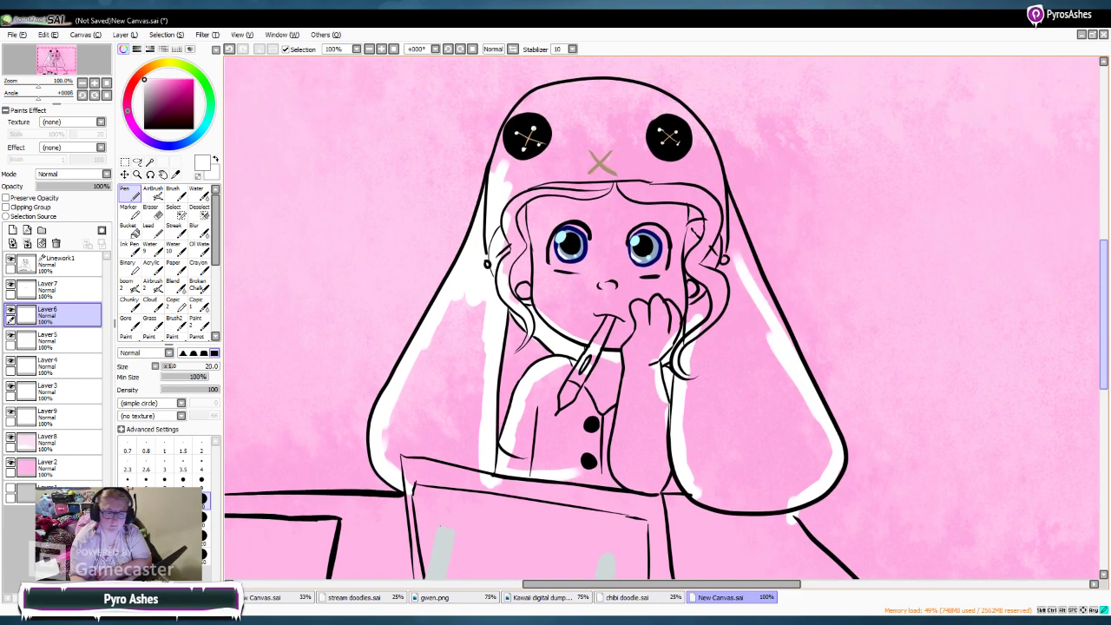
pyautogui.moveTo(488, 236)
pyautogui.mouseDown()
pyautogui.moveTo(512, 168)
pyautogui.moveTo(573, 131)
pyautogui.moveTo(540, 156)
pyautogui.moveTo(639, 136)
pyautogui.moveTo(629, 131)
pyautogui.moveTo(675, 156)
pyautogui.moveTo(706, 190)
pyautogui.moveTo(803, 424)
pyautogui.mouseUp()
pyautogui.press('e')
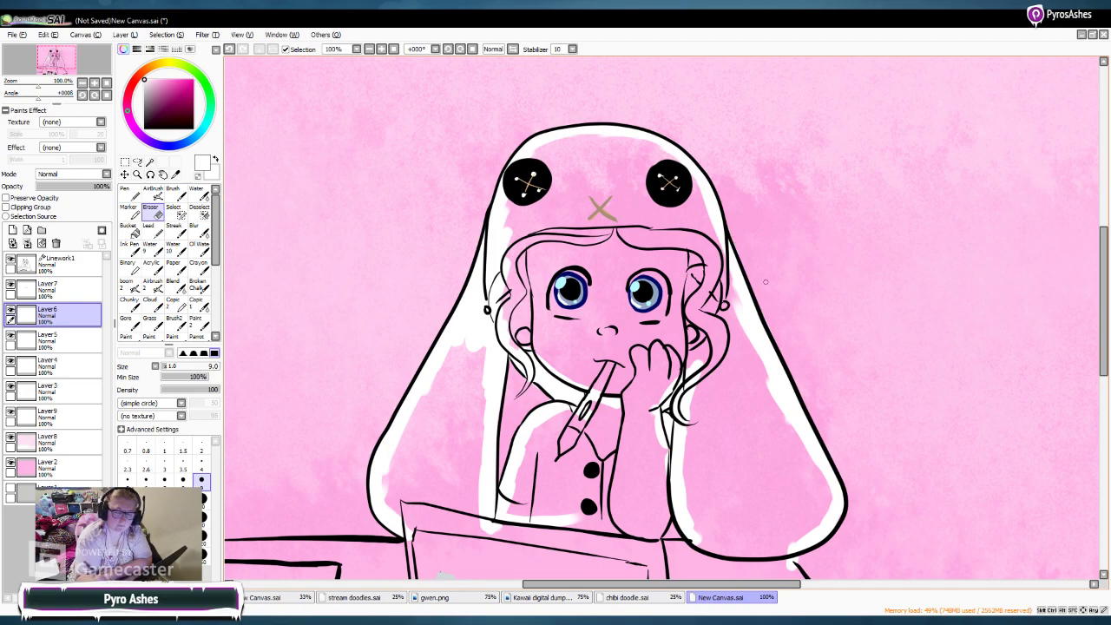
# Step: Fill the interior of the hat, both ears, the face, hair and shirt with solid white
pyautogui.press('n')
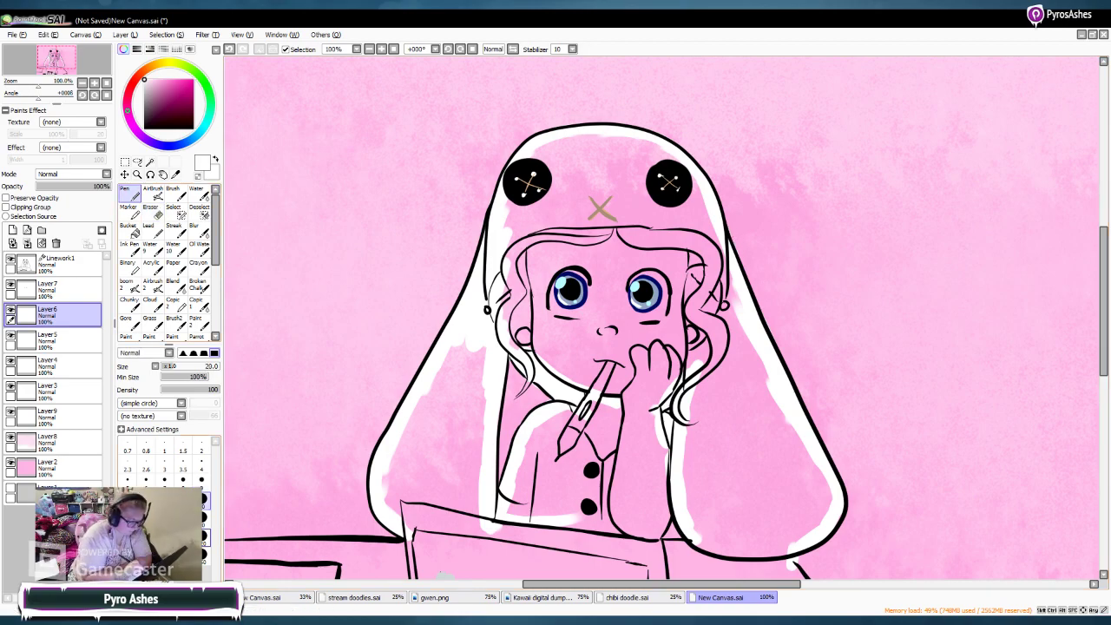
pyautogui.moveTo(570, 208)
pyautogui.mouseDown()
pyautogui.moveTo(529, 238)
pyautogui.moveTo(578, 184)
pyautogui.moveTo(648, 178)
pyautogui.moveTo(667, 185)
pyautogui.moveTo(671, 228)
pyautogui.moveTo(598, 298)
pyautogui.moveTo(520, 321)
pyautogui.moveTo(576, 308)
pyautogui.moveTo(667, 321)
pyautogui.moveTo(715, 295)
pyautogui.moveTo(696, 286)
pyautogui.moveTo(734, 363)
pyautogui.moveTo(714, 395)
pyautogui.moveTo(708, 480)
pyautogui.moveTo(782, 452)
pyautogui.moveTo(755, 441)
pyautogui.moveTo(800, 505)
pyautogui.moveTo(778, 525)
pyautogui.mouseUp()
pyautogui.moveTo(599, 343)
pyautogui.mouseDown()
pyautogui.moveTo(577, 429)
pyautogui.moveTo(554, 447)
pyautogui.moveTo(583, 478)
pyautogui.moveTo(636, 470)
pyautogui.moveTo(633, 412)
pyautogui.moveTo(641, 488)
pyautogui.moveTo(547, 529)
pyautogui.mouseUp()
pyautogui.moveTo(466, 341)
pyautogui.mouseDown()
pyautogui.moveTo(420, 500)
pyautogui.moveTo(470, 383)
pyautogui.moveTo(418, 518)
pyautogui.moveTo(474, 436)
pyautogui.moveTo(426, 361)
pyautogui.mouseUp()
# Step: Clean up the white fill's edges around the ears and hair with a size 9 eraser and small pen touch-ups
pyautogui.click(151, 211)
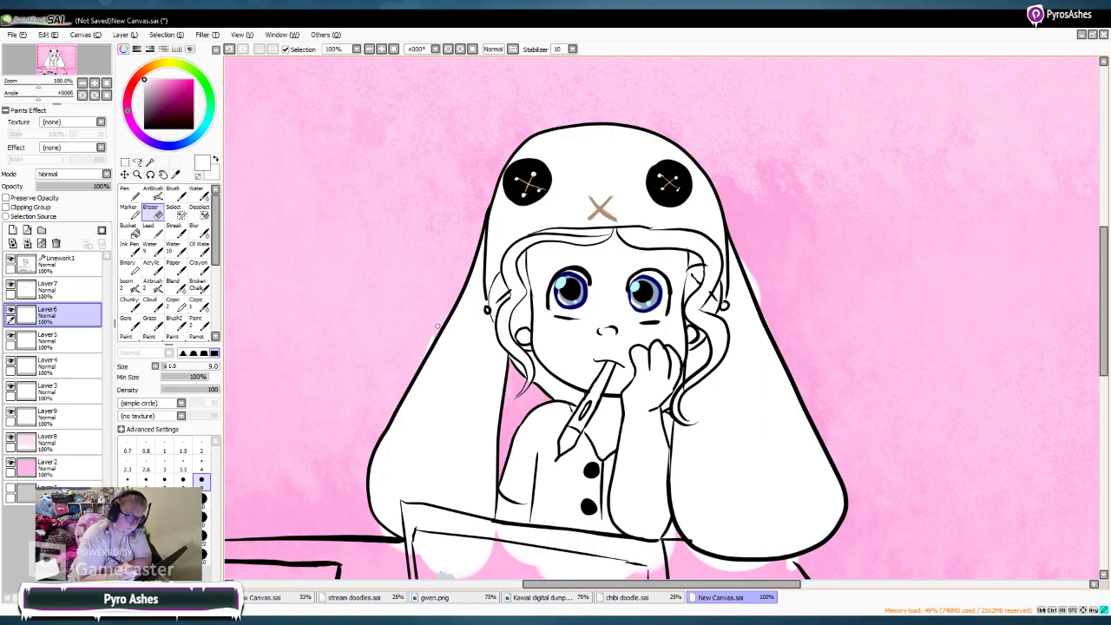
pyautogui.click(130, 193)
pyautogui.click(205, 501)
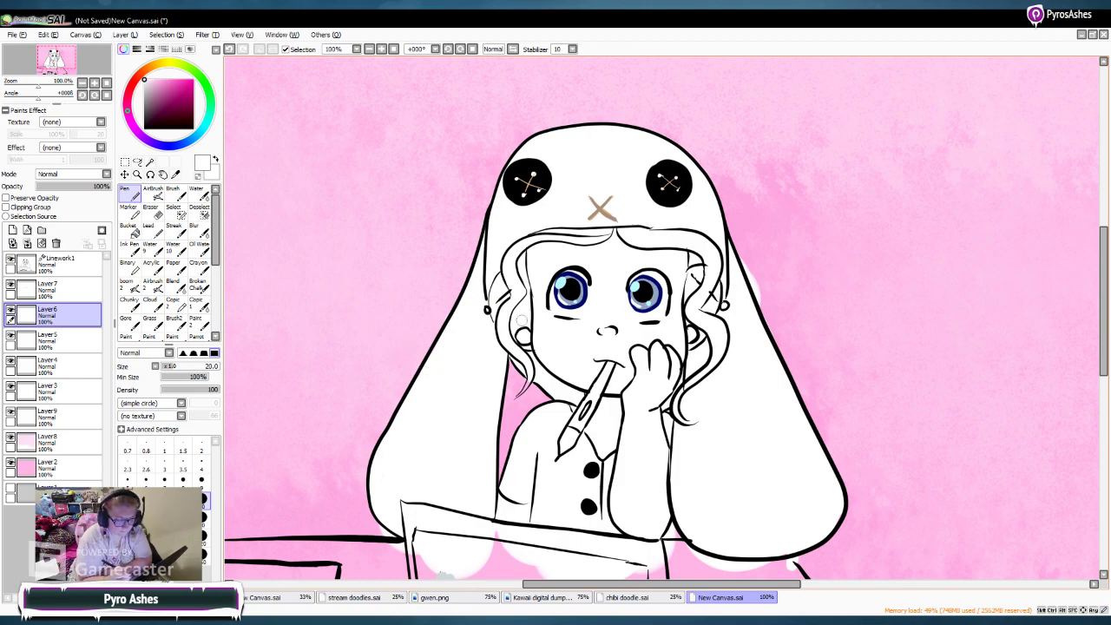
pyautogui.click(201, 479)
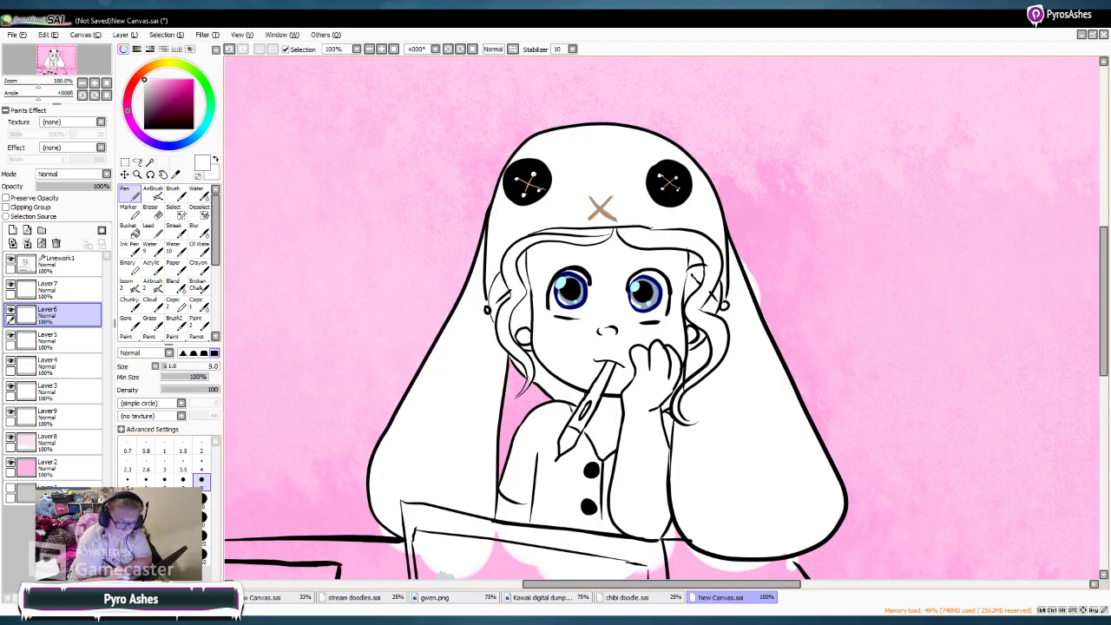
pyautogui.click(151, 211)
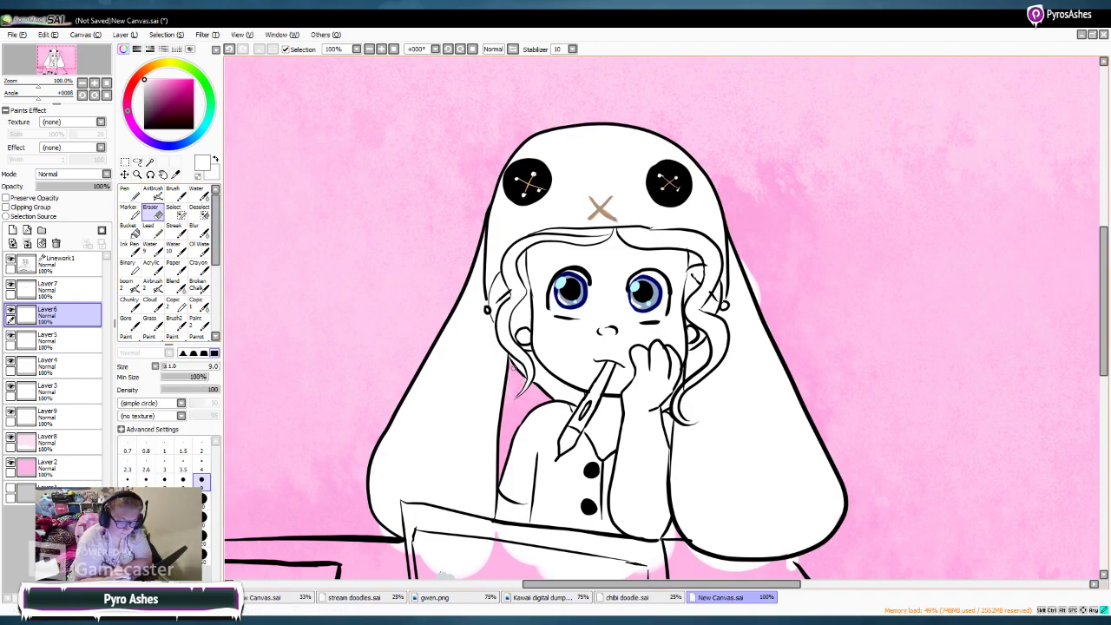
# Step: Fill the desk, display and desk object white with a size 50 pen, and erase the spill along the desk's back edge
pyautogui.scroll(-3, 1072, 379)
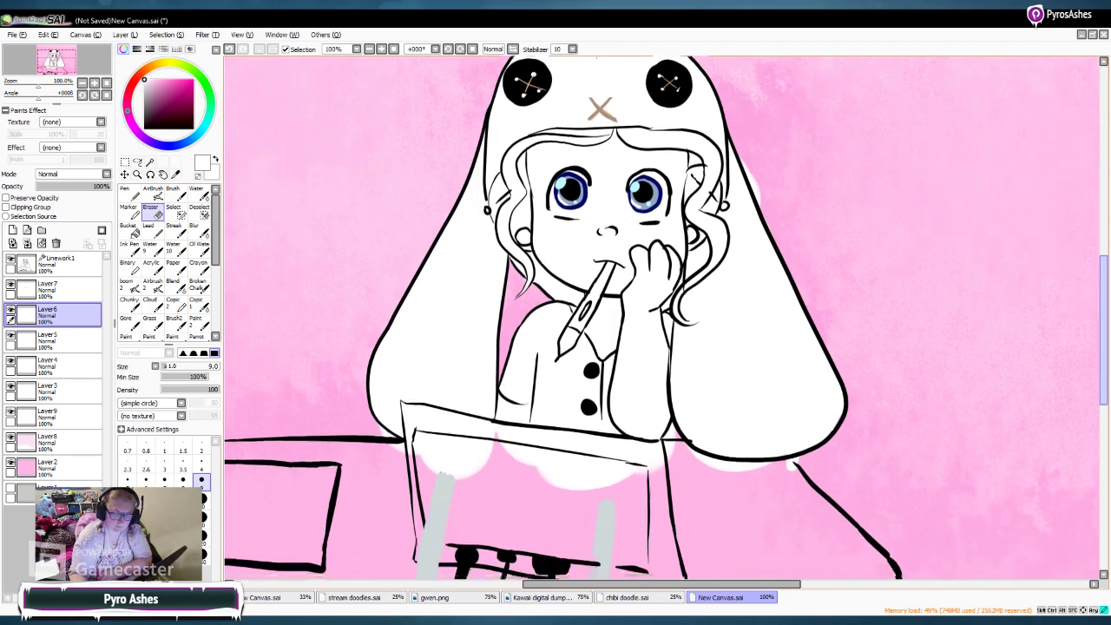
pyautogui.scroll(-5, 364, 403)
pyautogui.hscroll(-5, 364, 403)
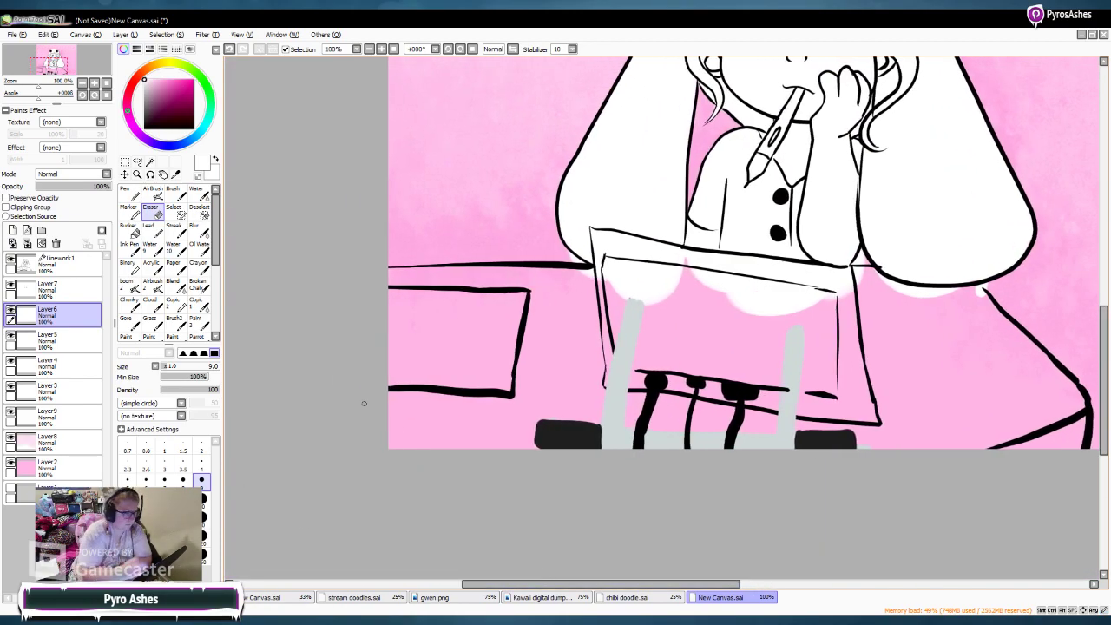
pyautogui.press('n')
pyautogui.click(205, 519)
pyautogui.moveTo(523, 410)
pyautogui.mouseDown()
pyautogui.moveTo(557, 421)
pyautogui.moveTo(384, 449)
pyautogui.moveTo(622, 404)
pyautogui.moveTo(393, 413)
pyautogui.moveTo(554, 357)
pyautogui.moveTo(561, 341)
pyautogui.moveTo(486, 344)
pyautogui.moveTo(490, 326)
pyautogui.moveTo(395, 347)
pyautogui.moveTo(453, 298)
pyautogui.moveTo(379, 281)
pyautogui.moveTo(850, 304)
pyautogui.moveTo(584, 307)
pyautogui.moveTo(540, 330)
pyautogui.moveTo(819, 378)
pyautogui.moveTo(571, 404)
pyautogui.moveTo(639, 415)
pyautogui.moveTo(632, 446)
pyautogui.moveTo(676, 431)
pyautogui.moveTo(864, 419)
pyautogui.moveTo(497, 406)
pyautogui.moveTo(811, 376)
pyautogui.moveTo(754, 336)
pyautogui.moveTo(619, 300)
pyautogui.moveTo(848, 304)
pyautogui.moveTo(747, 281)
pyautogui.moveTo(732, 266)
pyautogui.moveTo(854, 290)
pyautogui.moveTo(880, 284)
pyautogui.moveTo(871, 279)
pyautogui.moveTo(957, 327)
pyautogui.moveTo(956, 306)
pyautogui.moveTo(981, 306)
pyautogui.moveTo(1037, 370)
pyautogui.moveTo(1016, 360)
pyautogui.moveTo(971, 307)
pyautogui.moveTo(1074, 400)
pyautogui.moveTo(1050, 477)
pyautogui.moveTo(1065, 446)
pyautogui.moveTo(1006, 446)
pyautogui.moveTo(971, 396)
pyautogui.moveTo(892, 342)
pyautogui.moveTo(945, 324)
pyautogui.moveTo(1022, 364)
pyautogui.moveTo(950, 346)
pyautogui.moveTo(943, 356)
pyautogui.moveTo(998, 400)
pyautogui.mouseUp()
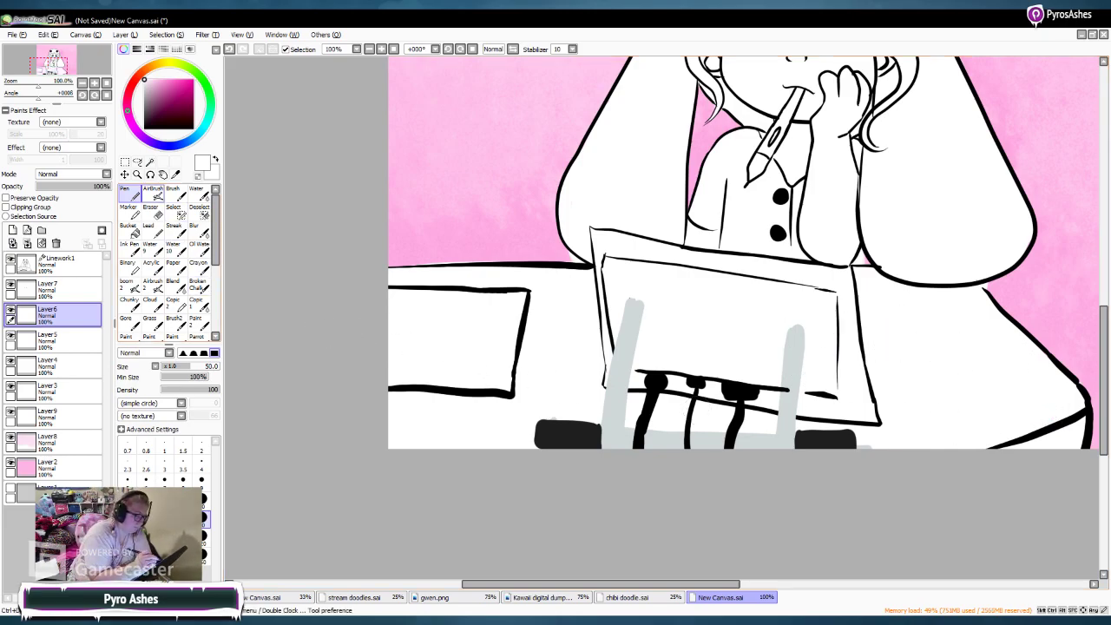
pyautogui.press('e')
pyautogui.moveTo(418, 259); pyautogui.dragTo(496, 257)
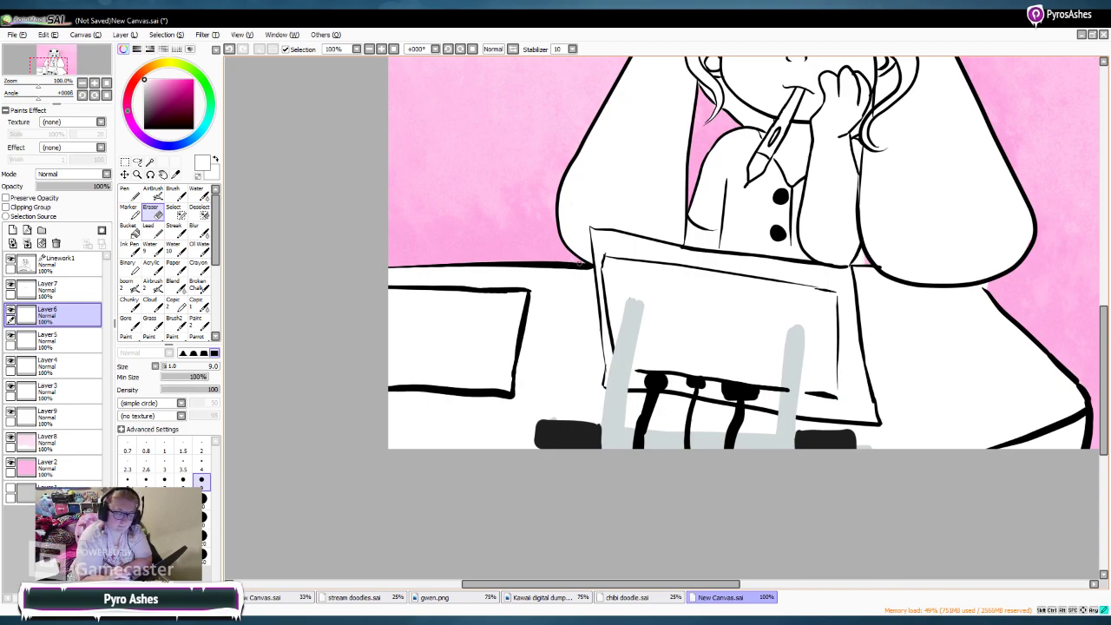
pyautogui.press('n')
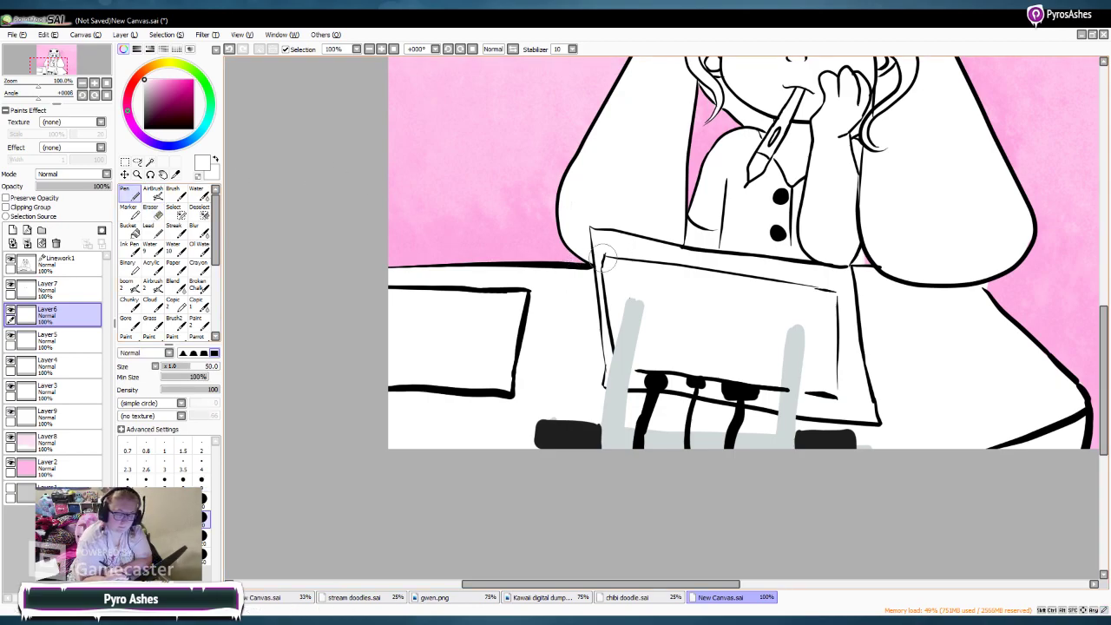
# Step: On Linework1, erase into the display stand's left foot, and redraw both feet solid black and the cable ends with a size 20 pen
pyautogui.moveTo(556, 584); pyautogui.dragTo(580, 583)
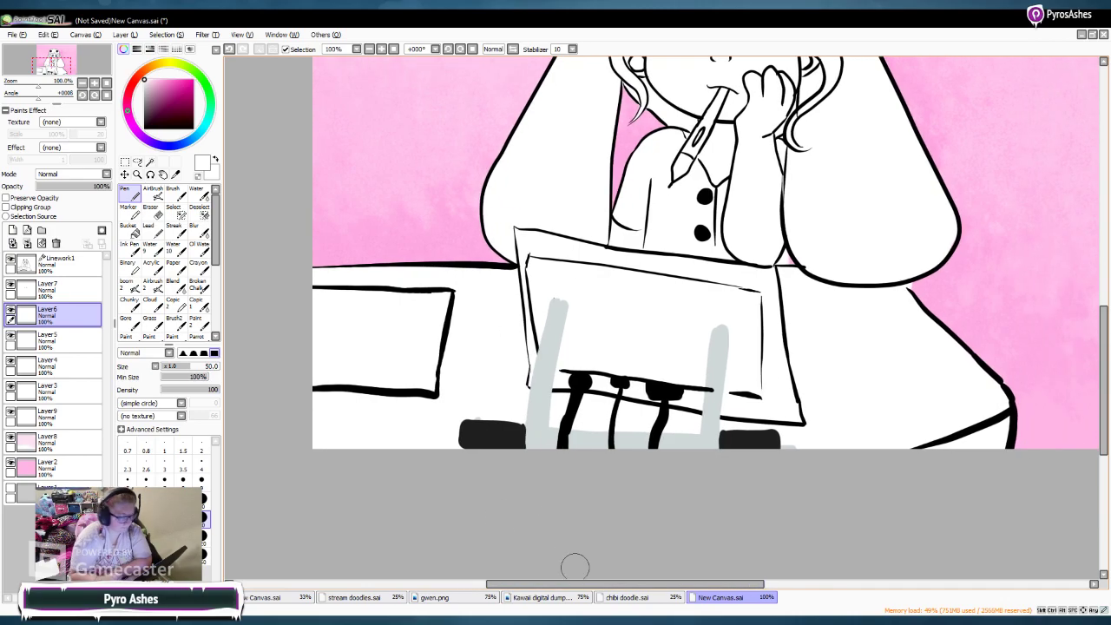
pyautogui.click(56, 262)
pyautogui.click(158, 196)
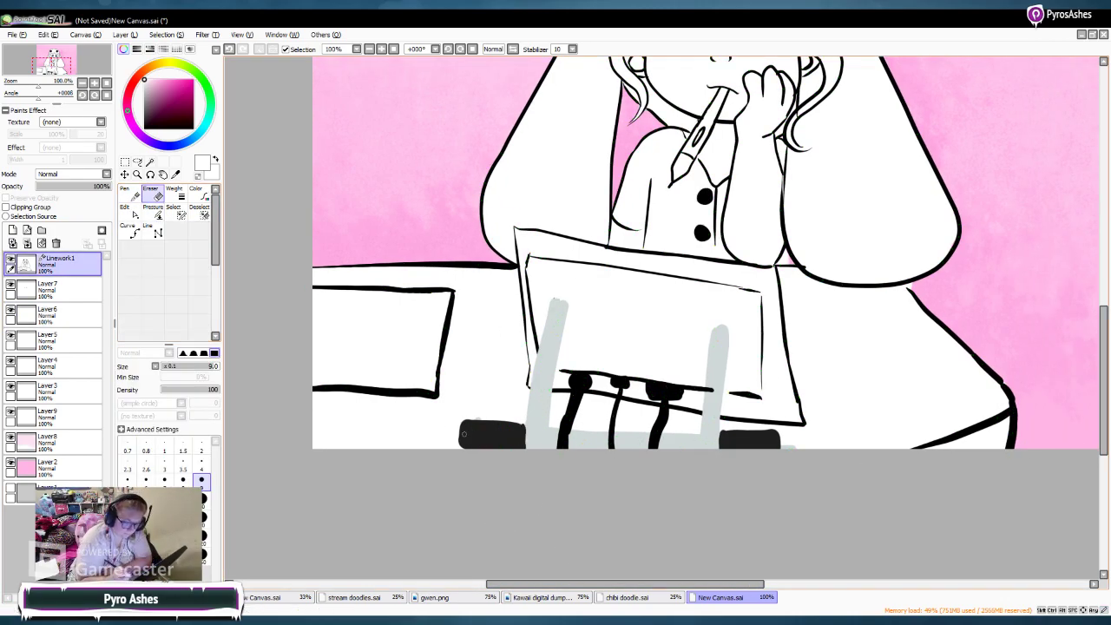
pyautogui.moveTo(481, 417); pyautogui.dragTo(504, 411)
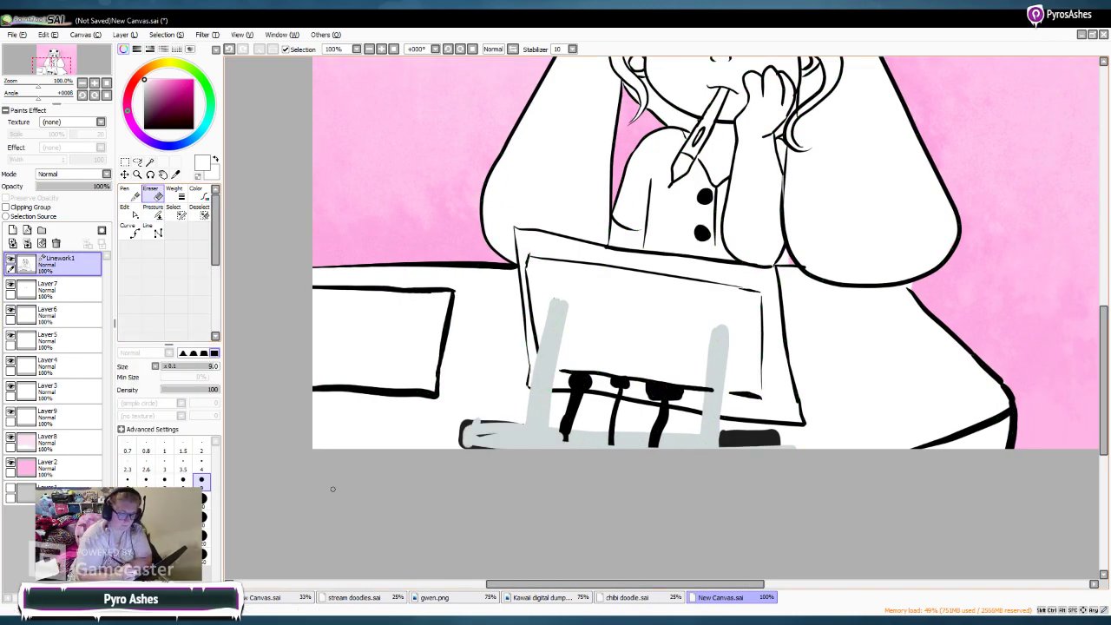
pyautogui.click(131, 195)
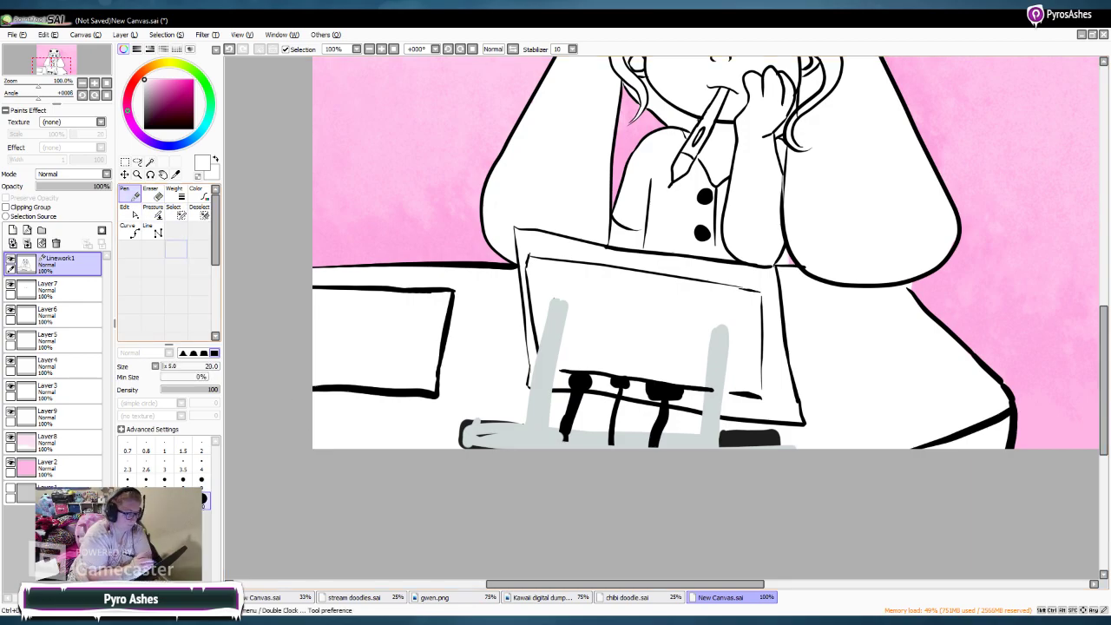
pyautogui.moveTo(466, 431)
pyautogui.mouseDown()
pyautogui.moveTo(458, 447)
pyautogui.moveTo(511, 448)
pyautogui.moveTo(509, 425)
pyautogui.moveTo(461, 415)
pyautogui.moveTo(461, 441)
pyautogui.moveTo(477, 424)
pyautogui.moveTo(521, 439)
pyautogui.mouseUp()
pyautogui.moveTo(739, 440)
pyautogui.mouseDown()
pyautogui.moveTo(724, 431)
pyautogui.moveTo(720, 444)
pyautogui.moveTo(724, 424)
pyautogui.moveTo(778, 425)
pyautogui.moveTo(780, 447)
pyautogui.moveTo(726, 441)
pyautogui.moveTo(754, 445)
pyautogui.mouseUp()
pyautogui.moveTo(566, 411); pyautogui.dragTo(559, 448)
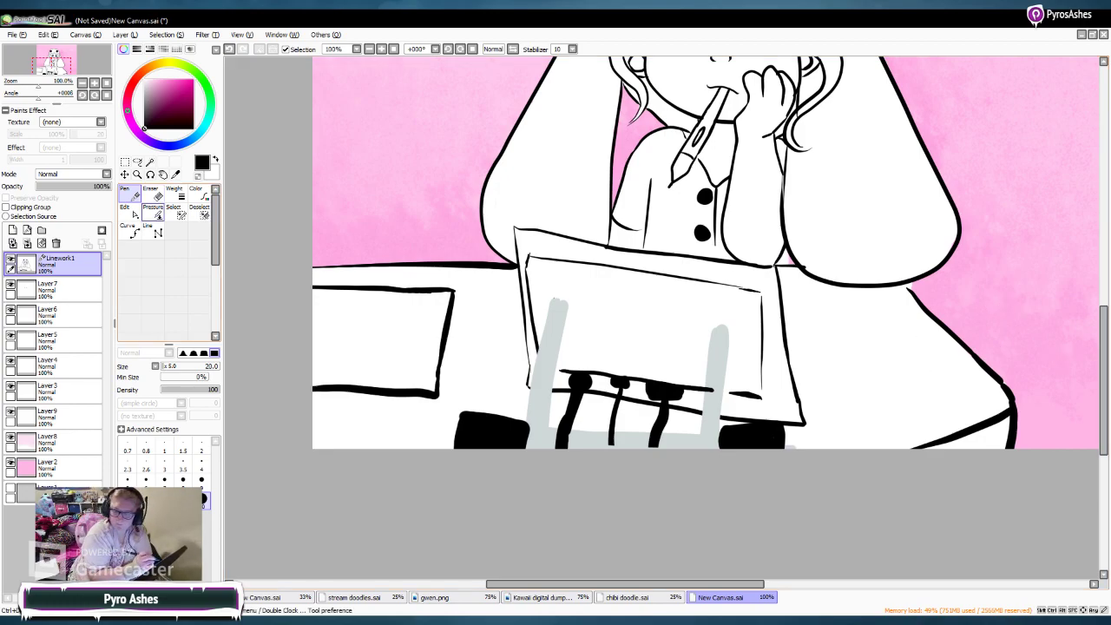
# Step: With a size 9 black pen, draw the keyboard's long upper strip, top-corner keys and the column of keys along its right edge
pyautogui.click(201, 479)
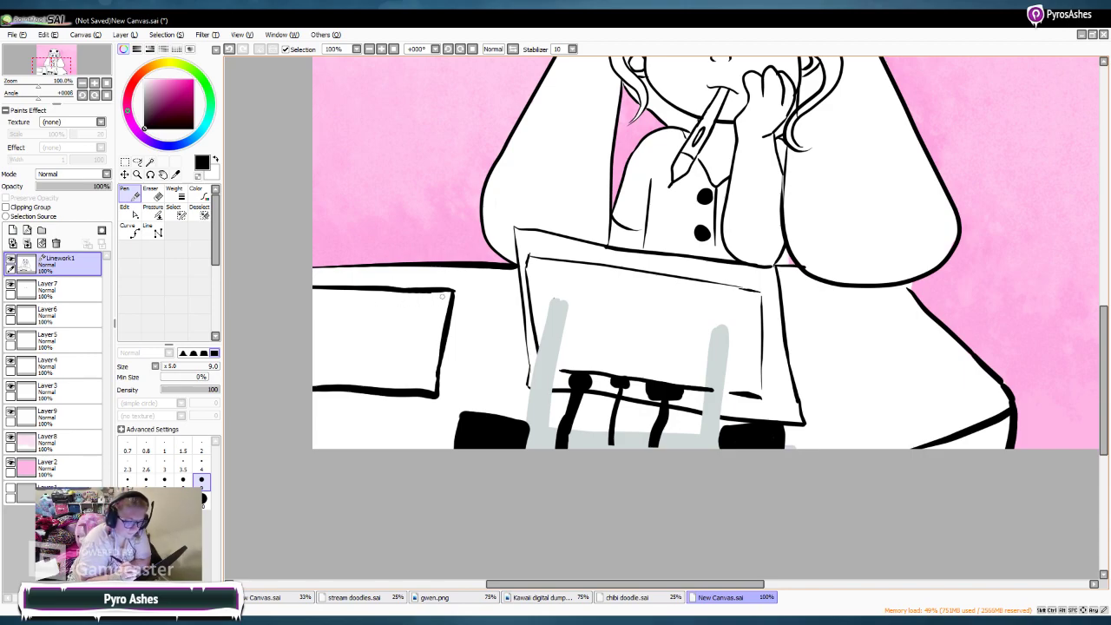
pyautogui.moveTo(425, 296)
pyautogui.mouseDown()
pyautogui.moveTo(446, 294)
pyautogui.moveTo(399, 301)
pyautogui.mouseUp()
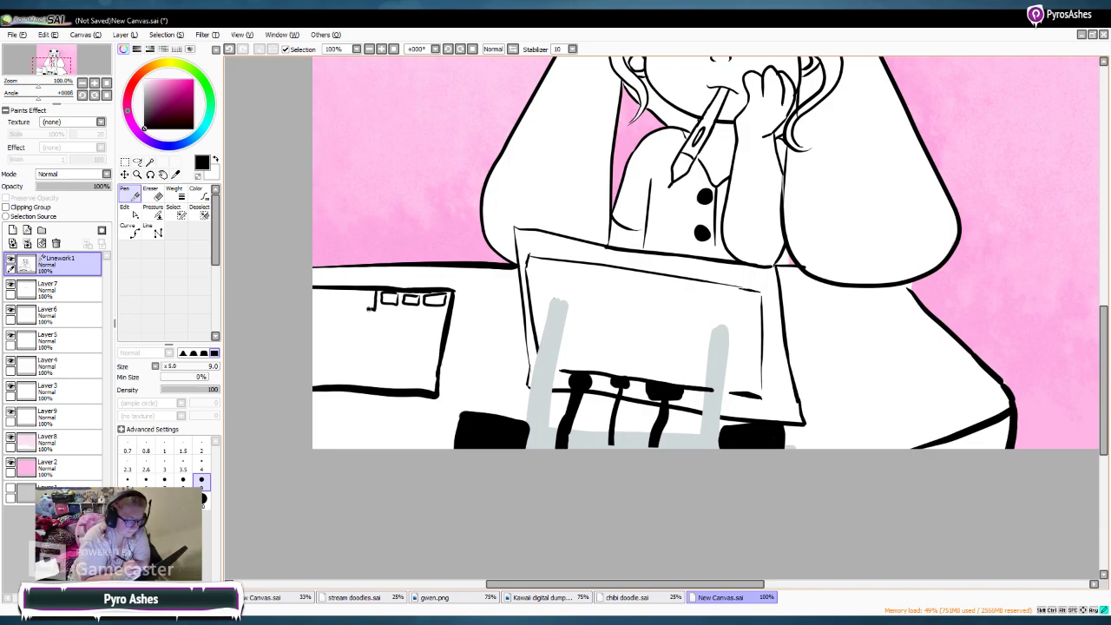
pyautogui.moveTo(318, 306); pyautogui.dragTo(375, 306)
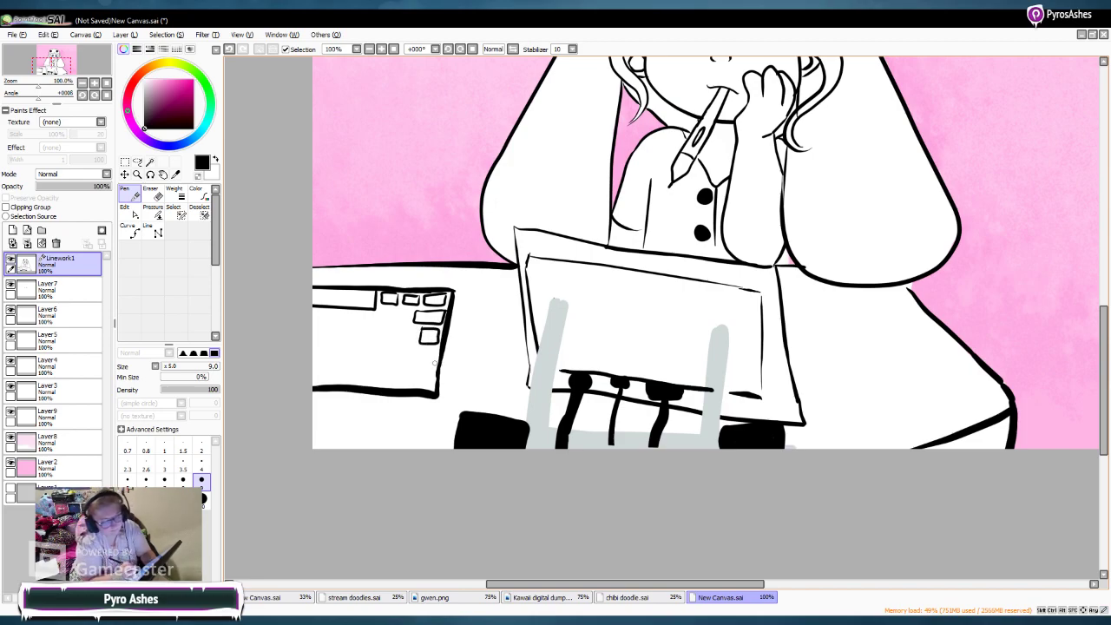
pyautogui.moveTo(424, 347); pyautogui.dragTo(421, 357)
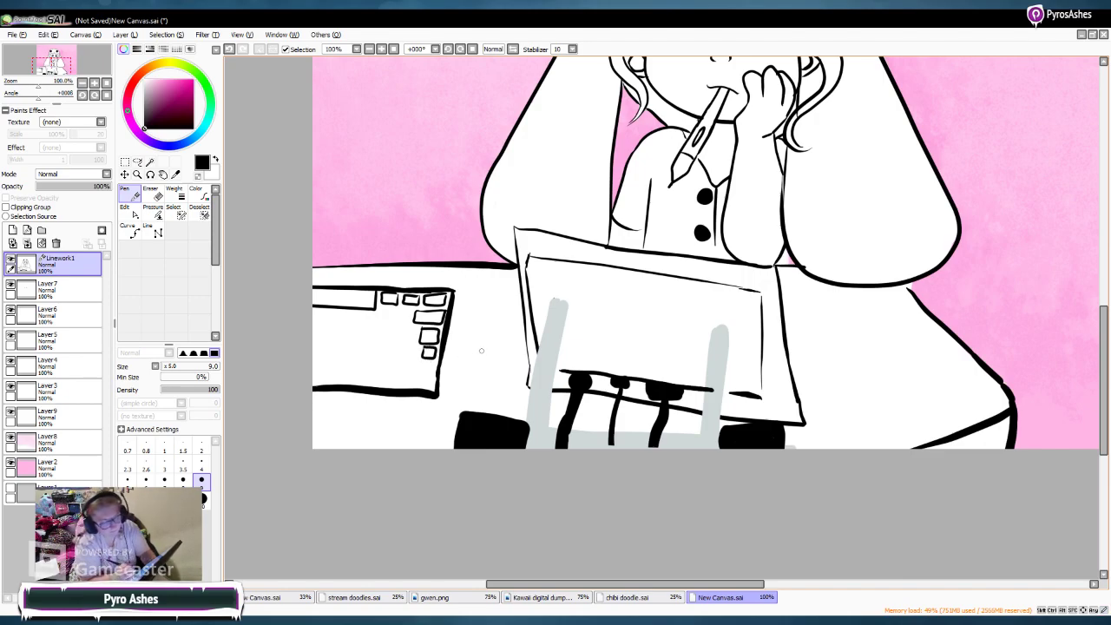
pyautogui.moveTo(426, 364); pyautogui.dragTo(426, 364)
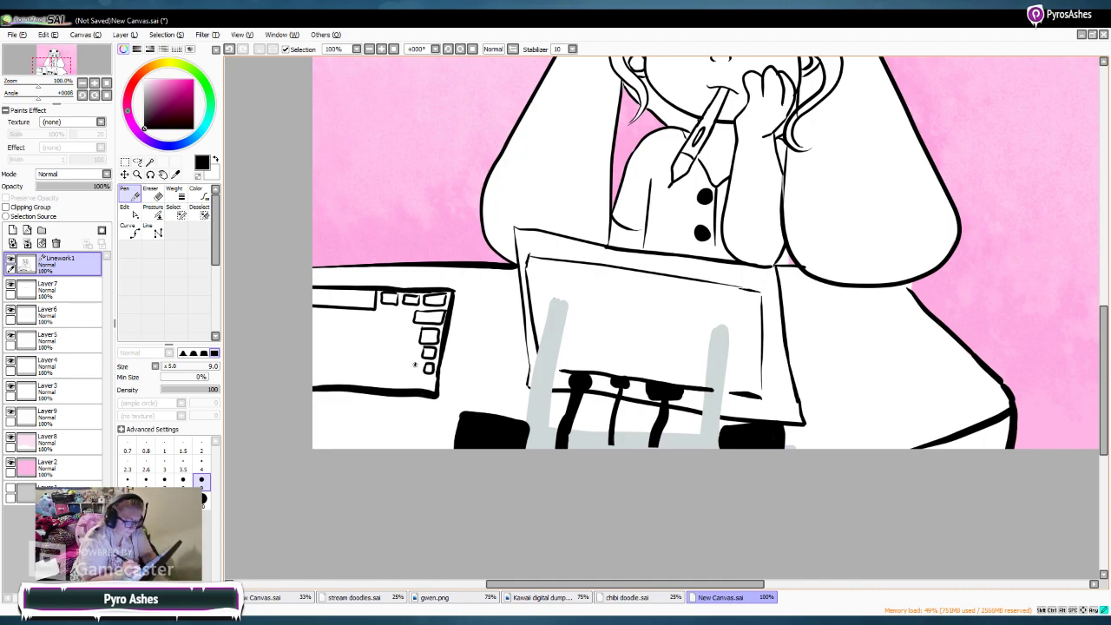
# Step: Draw the remaining rows of black key outlines across the rest of the keyboard, down to its lower edge
pyautogui.moveTo(403, 357)
pyautogui.mouseDown()
pyautogui.moveTo(415, 369)
pyautogui.moveTo(399, 340)
pyautogui.moveTo(405, 309)
pyautogui.moveTo(413, 314)
pyautogui.moveTo(378, 314)
pyautogui.moveTo(392, 305)
pyautogui.moveTo(395, 340)
pyautogui.moveTo(378, 349)
pyautogui.moveTo(393, 357)
pyautogui.moveTo(373, 373)
pyautogui.moveTo(392, 371)
pyautogui.mouseUp()
pyautogui.moveTo(355, 311)
pyautogui.mouseDown()
pyautogui.moveTo(356, 323)
pyautogui.moveTo(372, 322)
pyautogui.moveTo(316, 323)
pyautogui.moveTo(323, 344)
pyautogui.moveTo(316, 331)
pyautogui.moveTo(337, 343)
pyautogui.moveTo(346, 331)
pyautogui.moveTo(354, 345)
pyautogui.mouseUp()
pyautogui.moveTo(355, 346)
pyautogui.mouseDown()
pyautogui.moveTo(373, 344)
pyautogui.moveTo(373, 329)
pyautogui.mouseUp()
pyautogui.moveTo(373, 328)
pyautogui.mouseDown()
pyautogui.moveTo(354, 328)
pyautogui.moveTo(353, 361)
pyautogui.mouseUp()
pyautogui.moveTo(353, 362)
pyautogui.mouseDown()
pyautogui.moveTo(368, 361)
pyautogui.moveTo(371, 346)
pyautogui.mouseUp()
pyautogui.moveTo(371, 346)
pyautogui.mouseDown()
pyautogui.moveTo(346, 359)
pyautogui.moveTo(334, 350)
pyautogui.moveTo(312, 359)
pyautogui.moveTo(314, 349)
pyautogui.moveTo(312, 376)
pyautogui.moveTo(317, 367)
pyautogui.moveTo(347, 377)
pyautogui.mouseUp()
pyautogui.moveTo(346, 377)
pyautogui.mouseDown()
pyautogui.moveTo(346, 365)
pyautogui.moveTo(331, 365)
pyautogui.moveTo(371, 377)
pyautogui.mouseUp()
pyautogui.moveTo(371, 377)
pyautogui.mouseDown()
pyautogui.moveTo(371, 365)
pyautogui.moveTo(351, 365)
pyautogui.mouseUp()
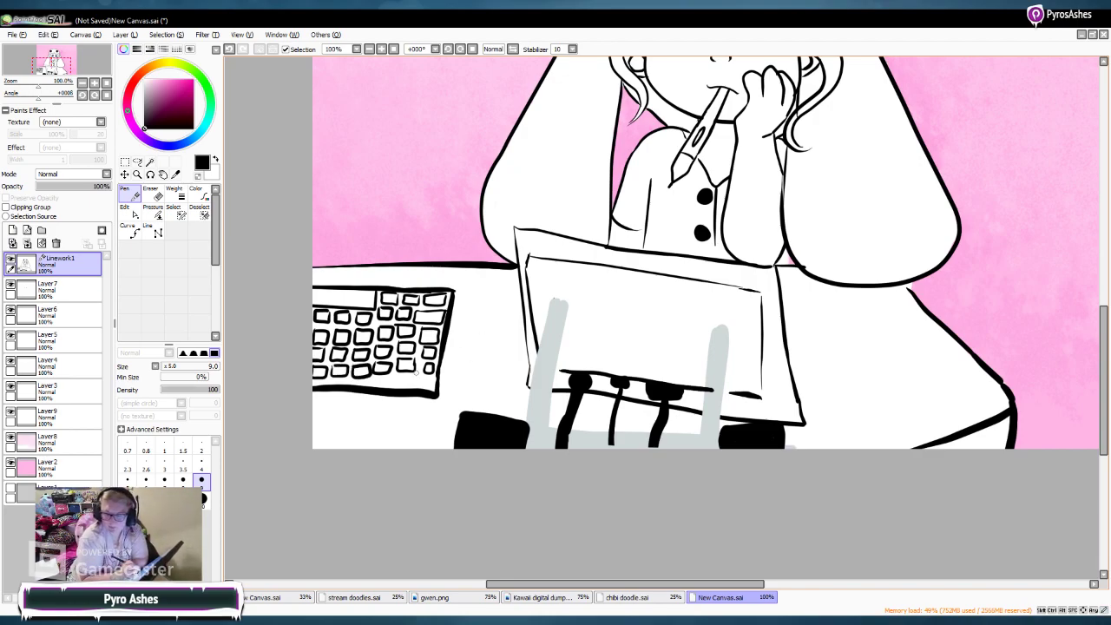
pyautogui.moveTo(411, 390)
pyautogui.mouseDown()
pyautogui.moveTo(425, 384)
pyautogui.moveTo(381, 381)
pyautogui.moveTo(379, 391)
pyautogui.moveTo(341, 380)
pyautogui.mouseUp()
# Step: Fill the keyboard dark grey on Layer7 beneath the linework, using a size 50 pen and a size 20 pen for the gaps
pyautogui.moveTo(144, 126); pyautogui.dragTo(144, 123)
pyautogui.click(65, 314)
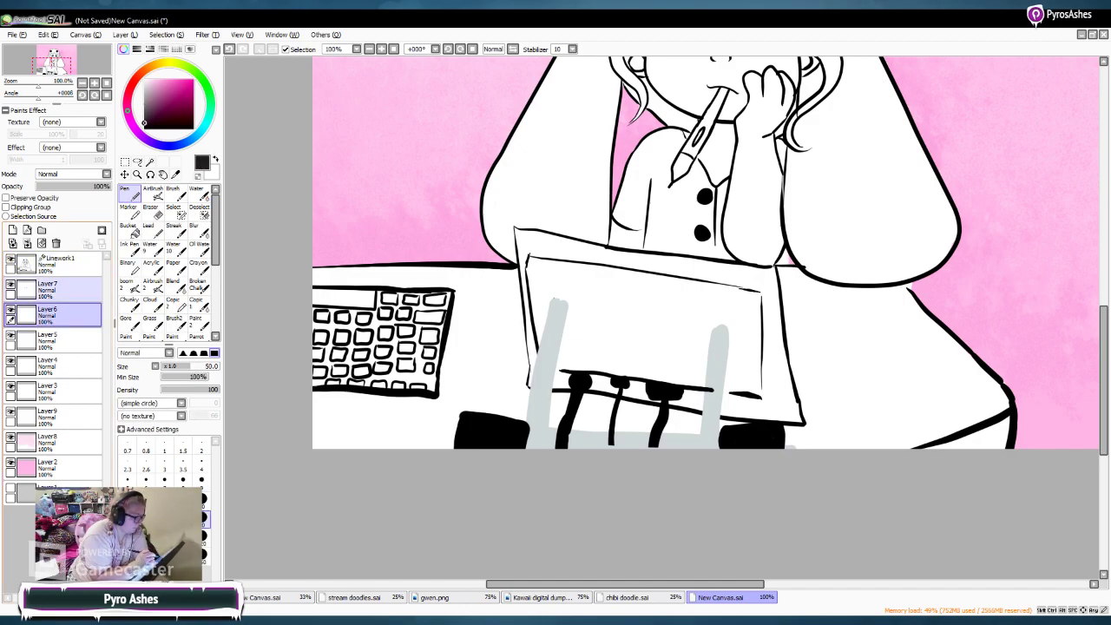
pyautogui.click(52, 289)
pyautogui.moveTo(315, 370)
pyautogui.mouseDown()
pyautogui.moveTo(315, 301)
pyautogui.moveTo(429, 303)
pyautogui.moveTo(394, 319)
pyautogui.moveTo(390, 334)
pyautogui.moveTo(346, 338)
pyautogui.moveTo(378, 361)
pyautogui.moveTo(330, 368)
pyautogui.moveTo(403, 362)
pyautogui.moveTo(415, 322)
pyautogui.moveTo(429, 370)
pyautogui.moveTo(435, 352)
pyautogui.moveTo(433, 388)
pyautogui.moveTo(381, 382)
pyautogui.moveTo(417, 375)
pyautogui.mouseUp()
pyautogui.click(203, 501)
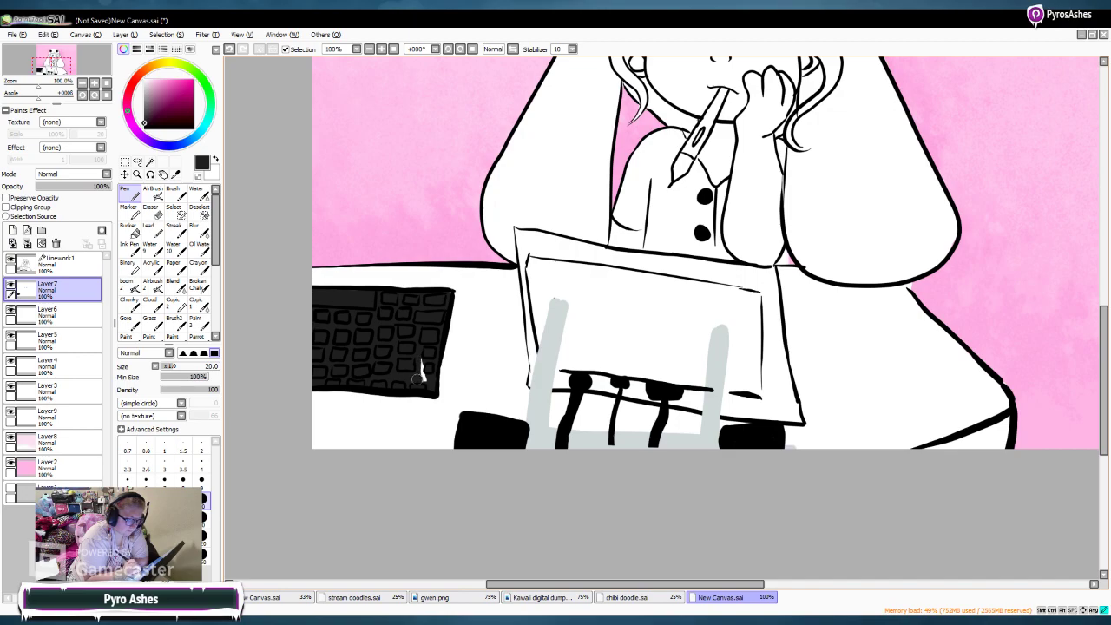
# Step: Add a normal layer and a linework layer above Linework1, and choose a bright sky blue as the drawing colour
pyautogui.click(61, 265)
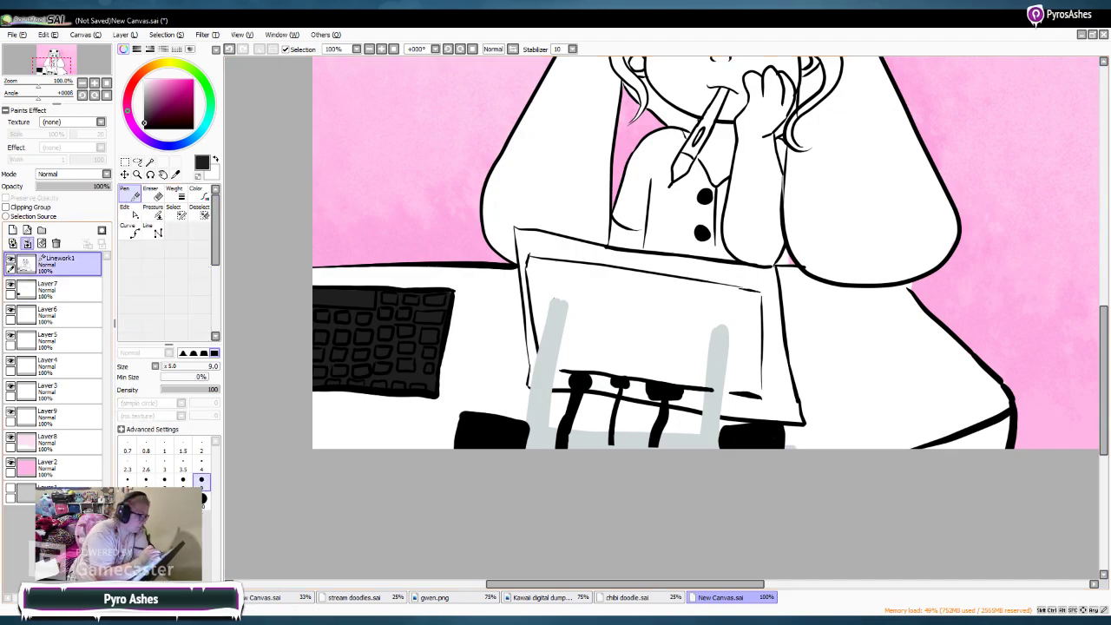
pyautogui.click(12, 229)
pyautogui.click(27, 229)
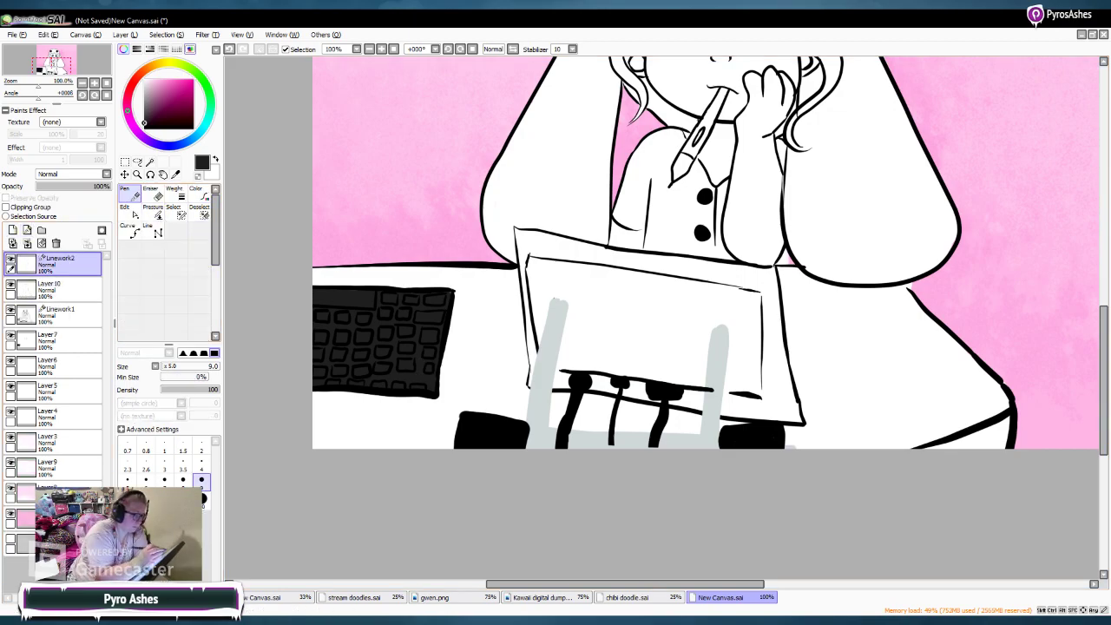
pyautogui.click(199, 133)
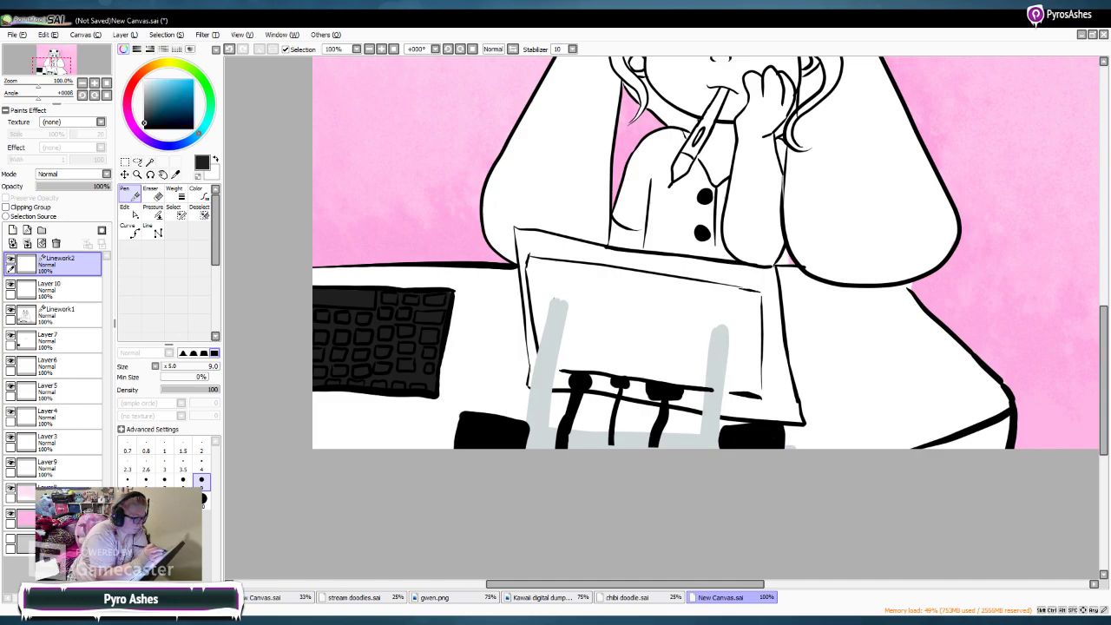
pyautogui.click(195, 137)
pyautogui.moveTo(186, 92); pyautogui.dragTo(192, 79)
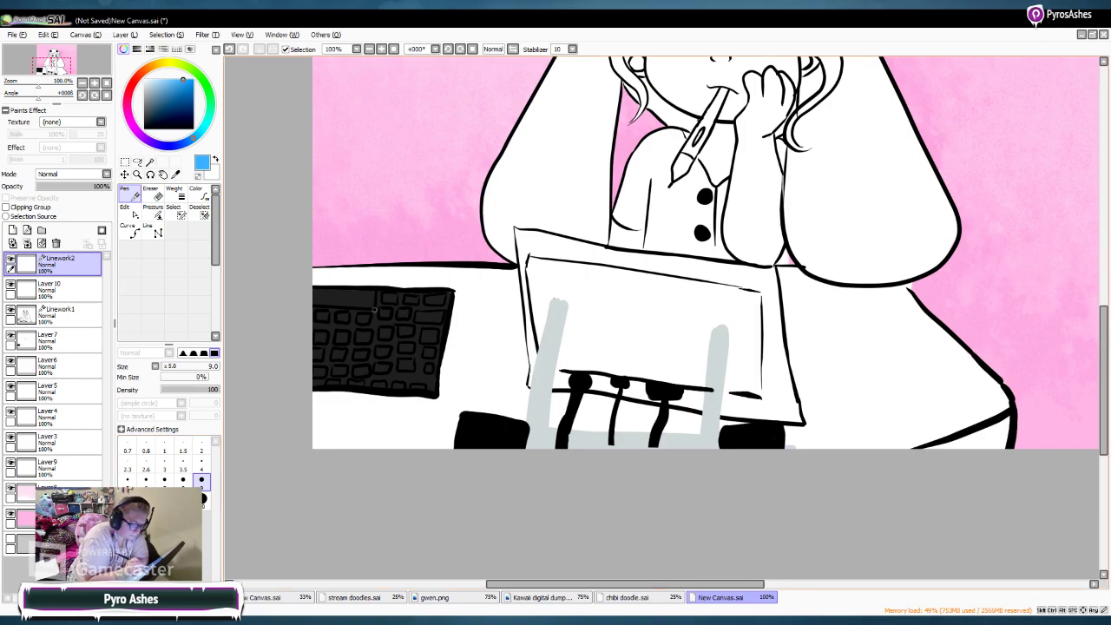
# Step: Draw blue glow outlines around the first few keys and along the keyboard's upper edge, redoing the edge line thinner
pyautogui.moveTo(379, 320)
pyautogui.mouseDown()
pyautogui.moveTo(393, 319)
pyautogui.moveTo(394, 306)
pyautogui.moveTo(380, 304)
pyautogui.moveTo(401, 302)
pyautogui.moveTo(398, 293)
pyautogui.mouseUp()
pyautogui.moveTo(380, 293)
pyautogui.mouseDown()
pyautogui.moveTo(398, 292)
pyautogui.moveTo(313, 286)
pyautogui.mouseUp()
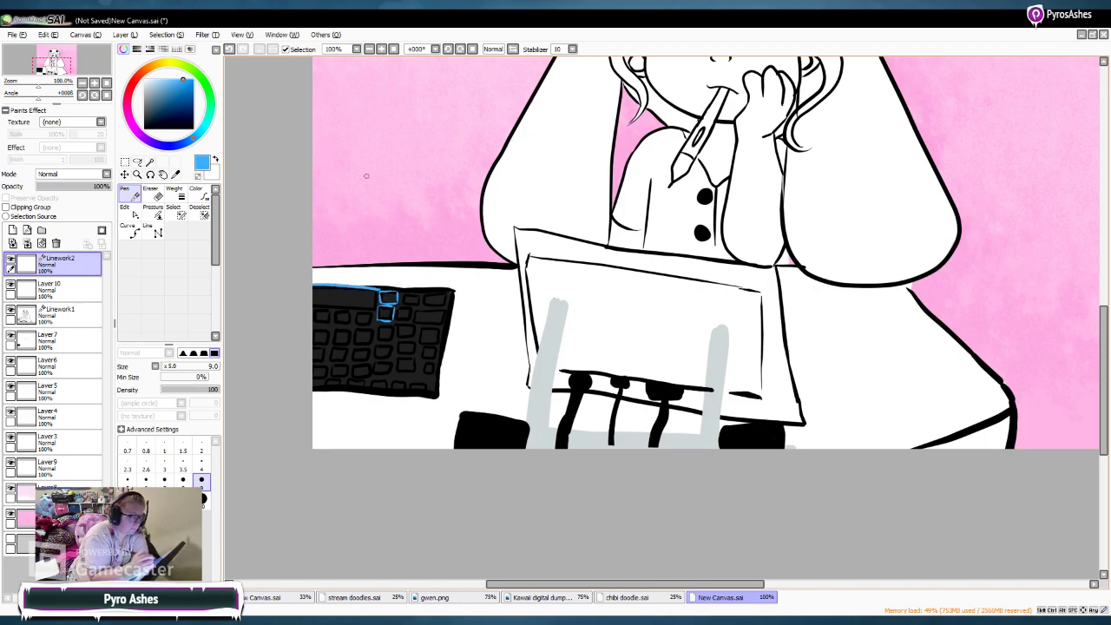
pyautogui.hotkey('ctrl', 'z')
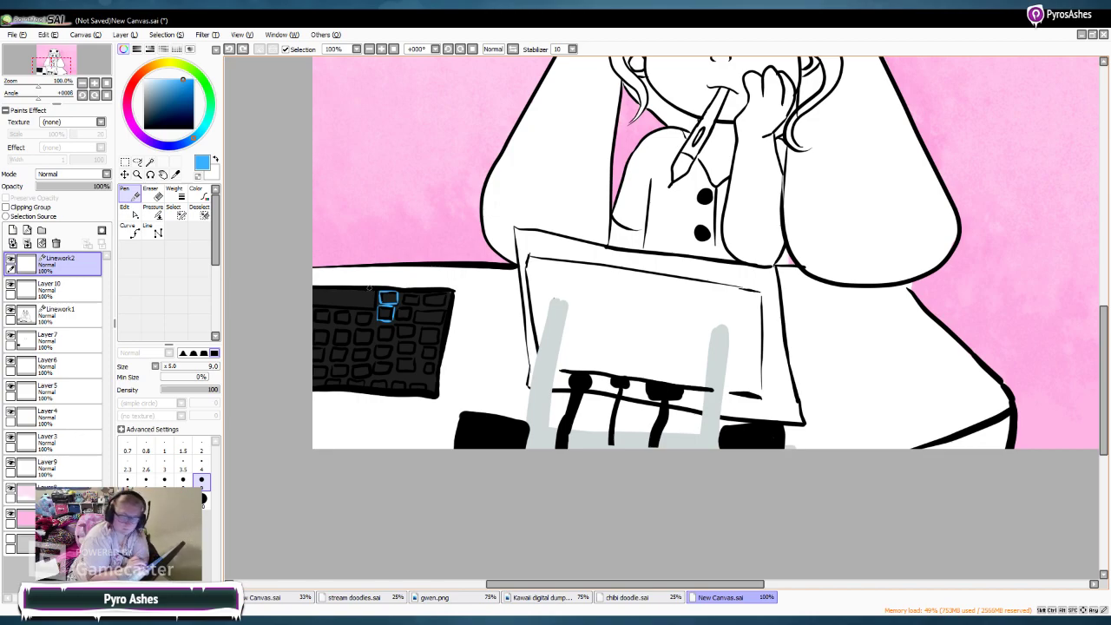
pyautogui.moveTo(370, 287); pyautogui.dragTo(312, 286)
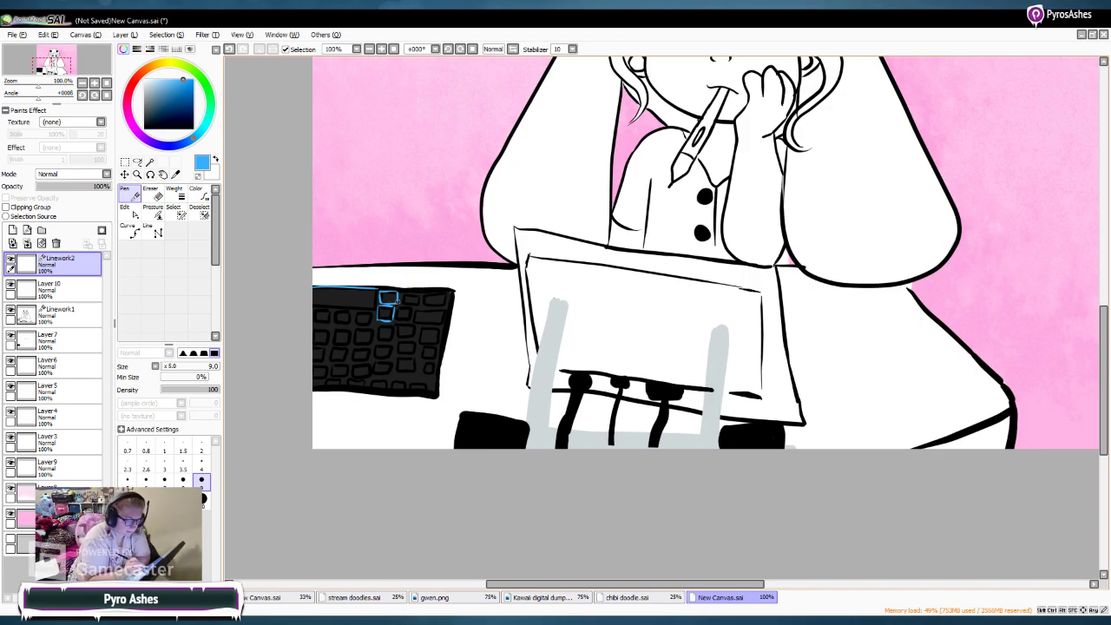
pyautogui.moveTo(421, 304); pyautogui.dragTo(401, 292)
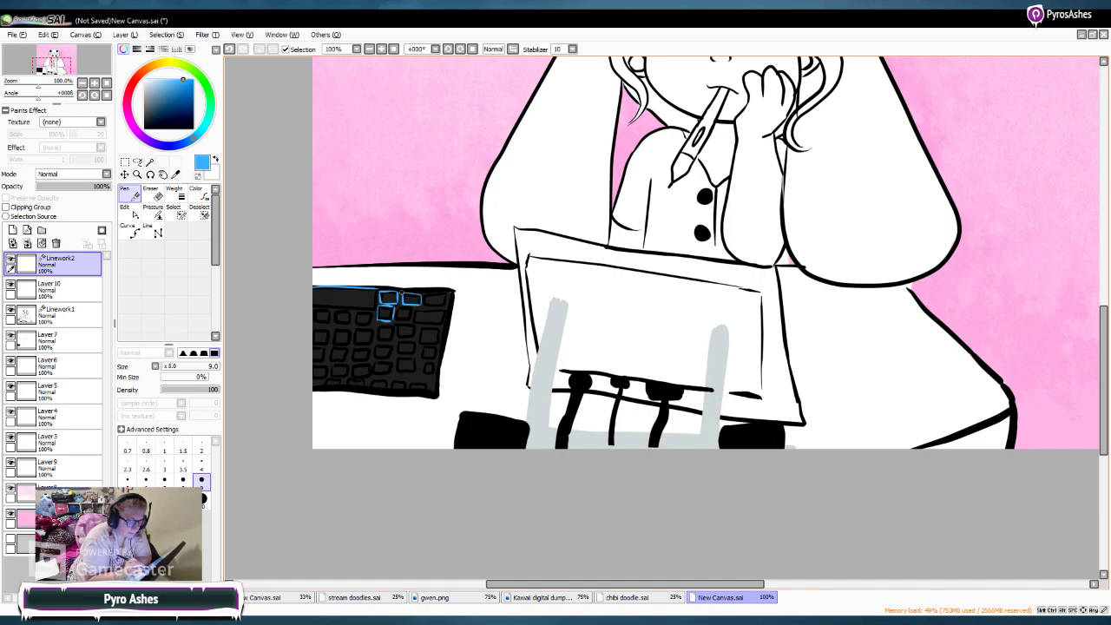
# Step: Outline the keyboard's top corner key and the remaining keys of the second row in blue
pyautogui.click(369, 49)
pyautogui.click(369, 48)
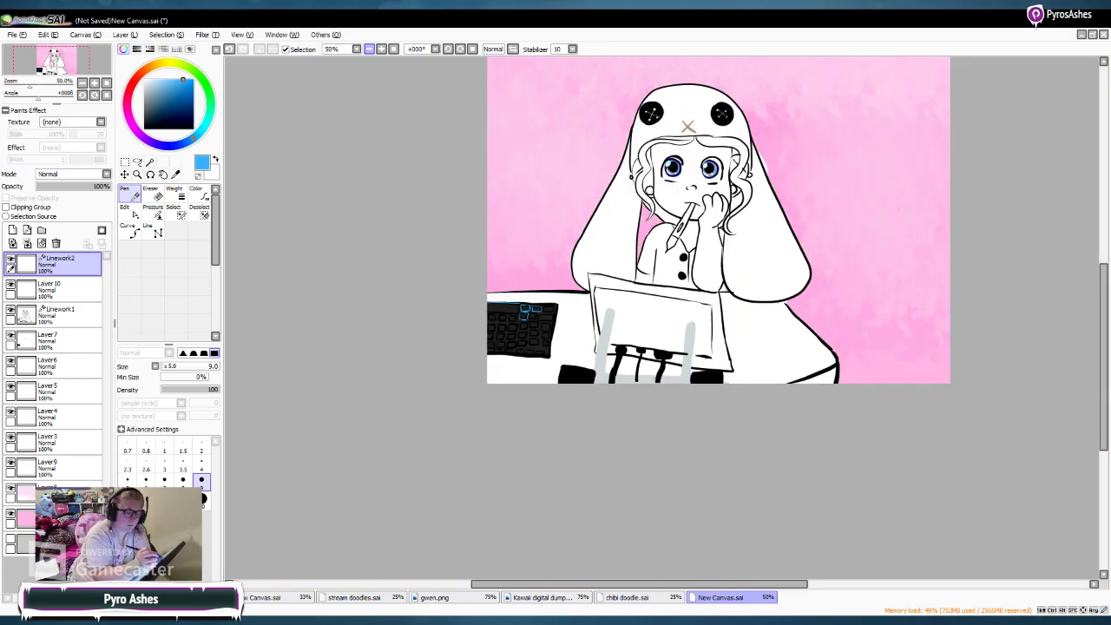
pyautogui.hotkey('ctrl', '+')
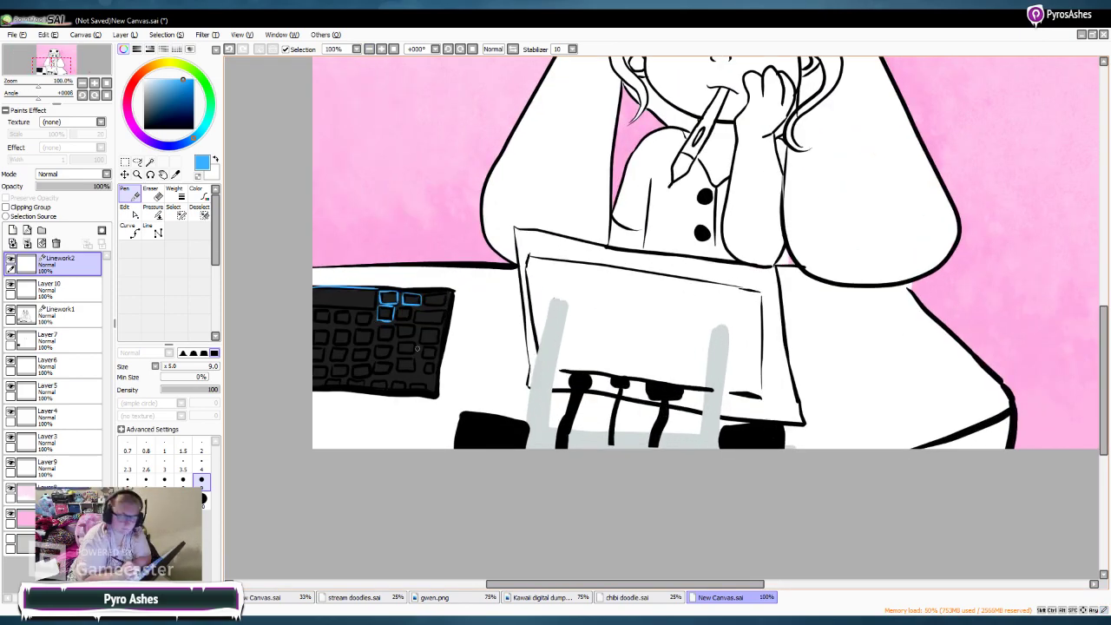
pyautogui.hotkey('ctrl', '+')
pyautogui.moveTo(615, 583)
pyautogui.mouseDown()
pyautogui.moveTo(560, 583)
pyautogui.moveTo(571, 584)
pyautogui.mouseUp()
pyautogui.moveTo(463, 280)
pyautogui.mouseDown()
pyautogui.moveTo(469, 302)
pyautogui.moveTo(496, 301)
pyautogui.moveTo(495, 282)
pyautogui.moveTo(463, 280)
pyautogui.mouseUp()
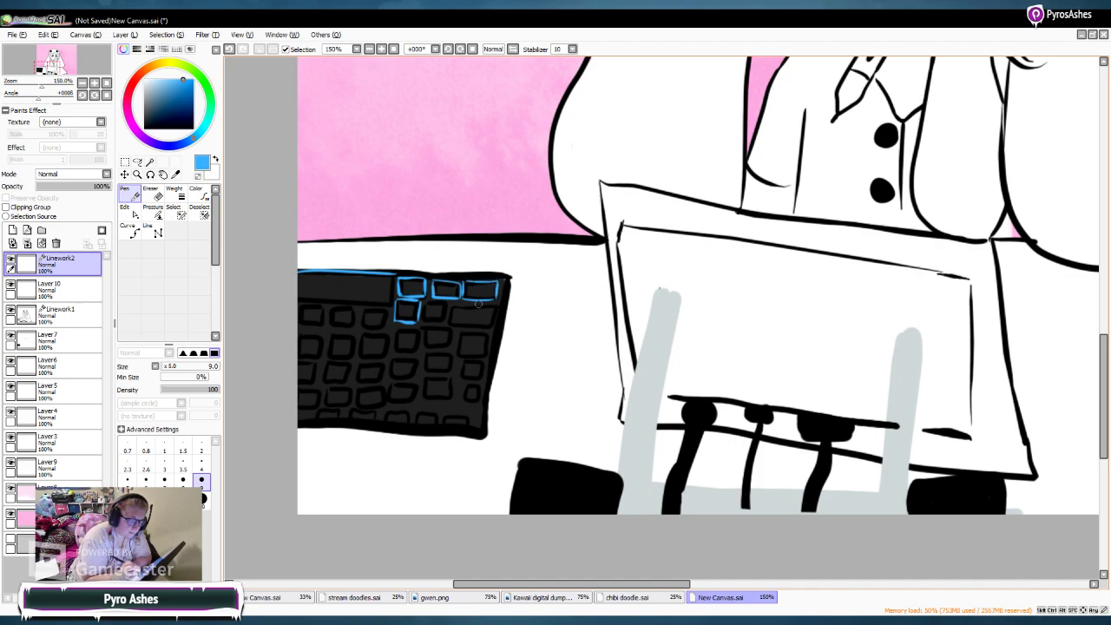
pyautogui.moveTo(361, 312)
pyautogui.mouseDown()
pyautogui.moveTo(360, 328)
pyautogui.moveTo(384, 329)
pyautogui.moveTo(388, 309)
pyautogui.moveTo(331, 327)
pyautogui.moveTo(329, 309)
pyautogui.moveTo(356, 305)
pyautogui.mouseUp()
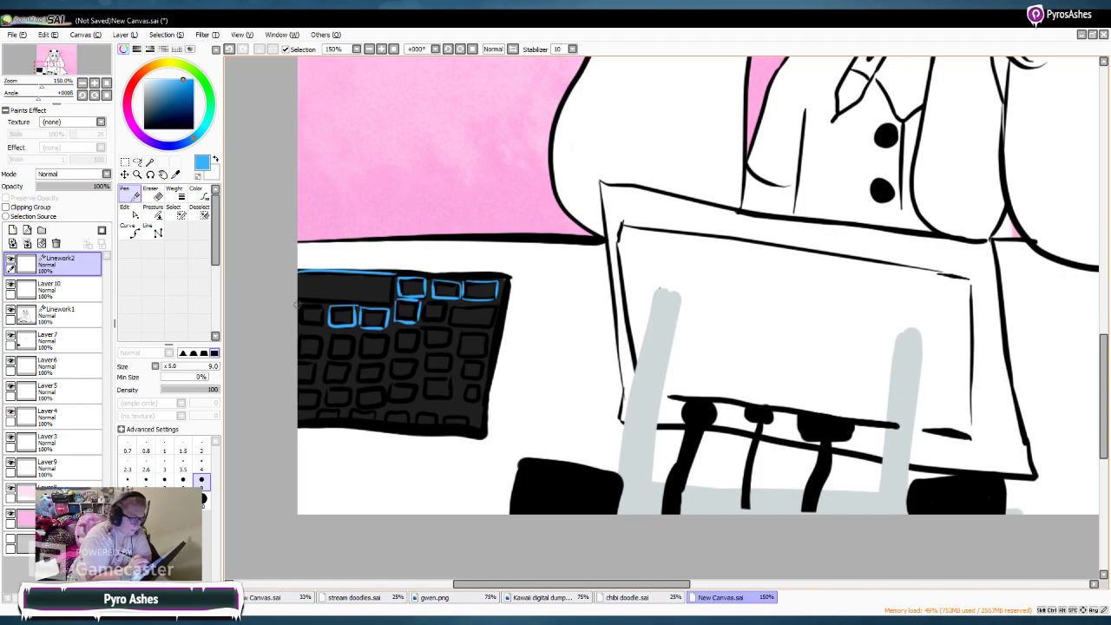
pyautogui.moveTo(323, 309)
pyautogui.mouseDown()
pyautogui.moveTo(321, 326)
pyautogui.moveTo(296, 325)
pyautogui.moveTo(293, 304)
pyautogui.mouseUp()
pyautogui.moveTo(423, 302)
pyautogui.mouseDown()
pyautogui.moveTo(422, 323)
pyautogui.moveTo(447, 321)
pyautogui.moveTo(448, 302)
pyautogui.mouseUp()
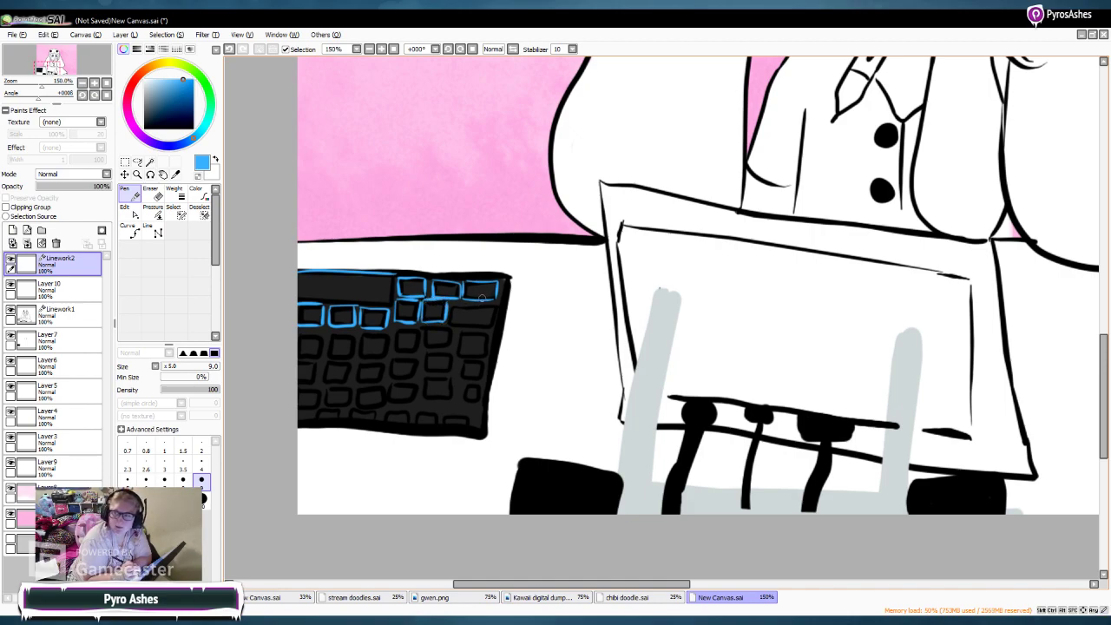
pyautogui.moveTo(450, 303)
pyautogui.mouseDown()
pyautogui.moveTo(492, 329)
pyautogui.moveTo(500, 306)
pyautogui.moveTo(453, 302)
pyautogui.moveTo(499, 302)
pyautogui.mouseUp()
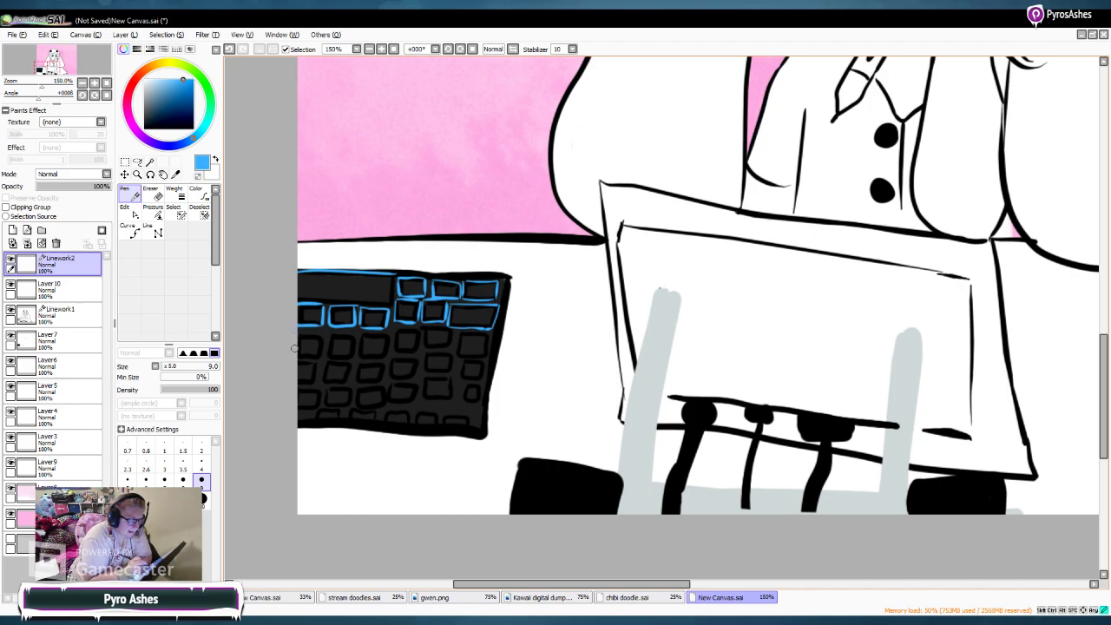
# Step: Outline the third row of keys and the keys down the keyboard's right side in blue
pyautogui.moveTo(299, 334)
pyautogui.mouseDown()
pyautogui.moveTo(321, 334)
pyautogui.moveTo(323, 351)
pyautogui.moveTo(299, 356)
pyautogui.mouseUp()
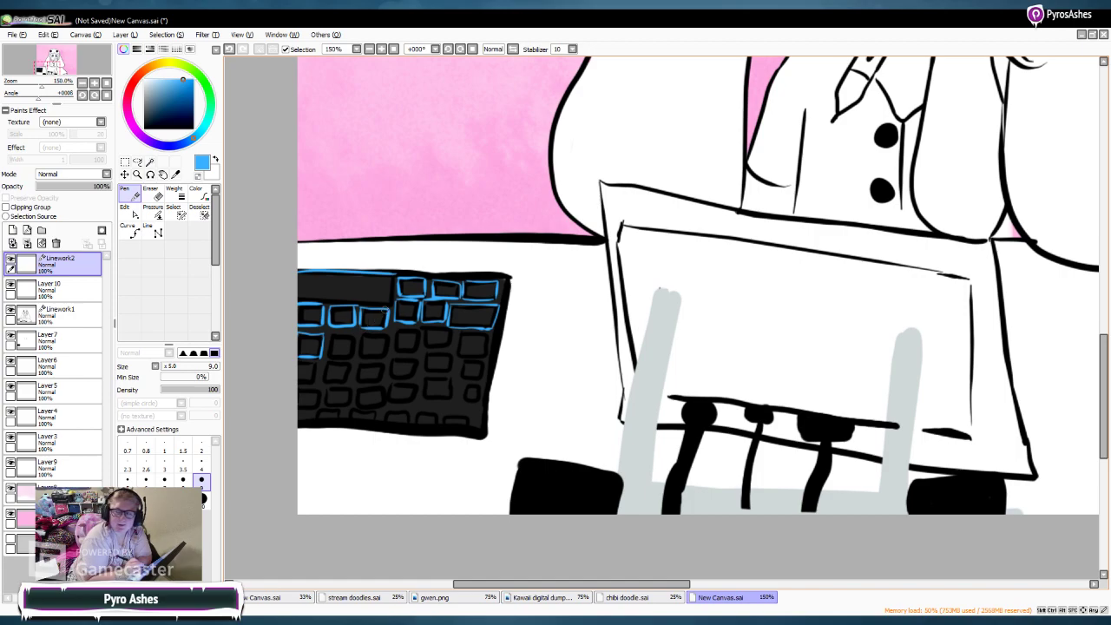
pyautogui.moveTo(331, 336)
pyautogui.mouseDown()
pyautogui.moveTo(328, 358)
pyautogui.moveTo(347, 359)
pyautogui.moveTo(351, 337)
pyautogui.mouseUp()
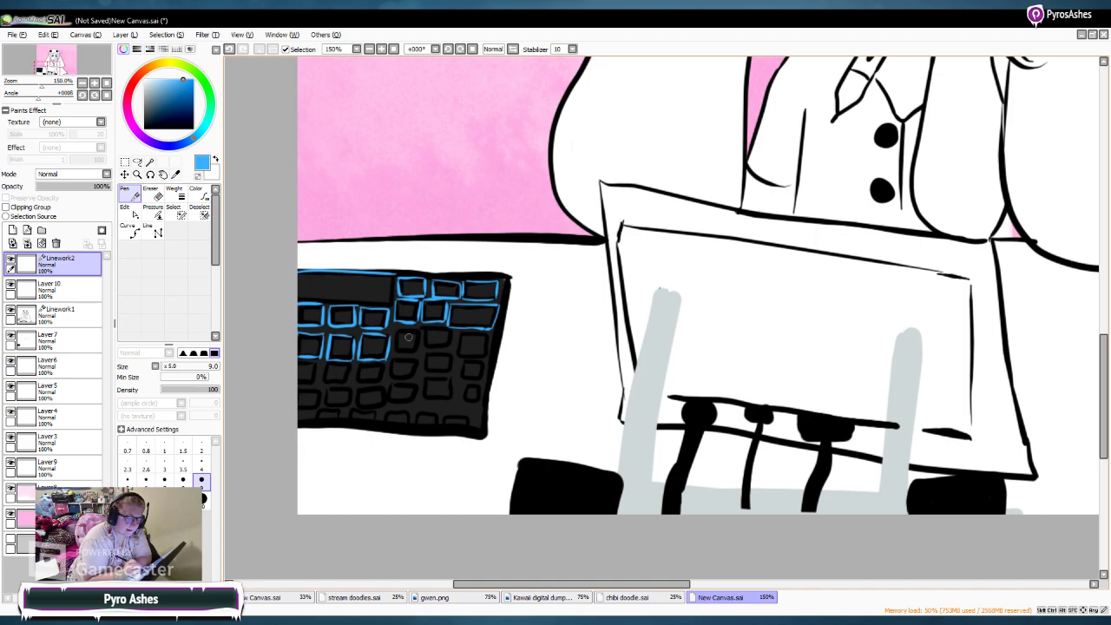
pyautogui.moveTo(394, 328)
pyautogui.mouseDown()
pyautogui.moveTo(397, 352)
pyautogui.moveTo(416, 350)
pyautogui.mouseUp()
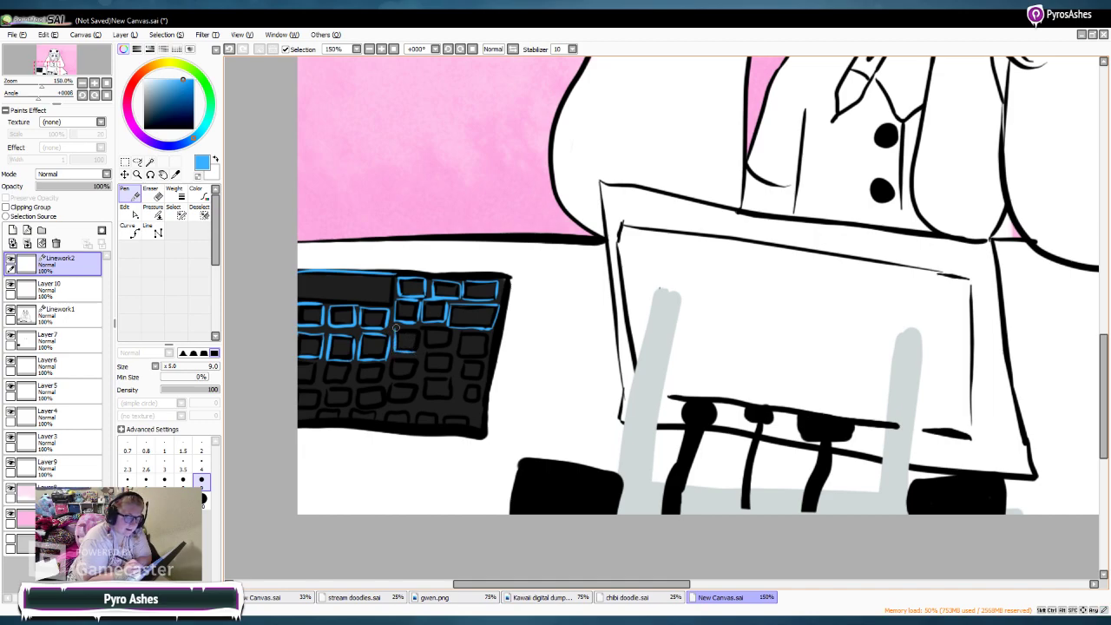
pyautogui.moveTo(419, 331)
pyautogui.mouseDown()
pyautogui.moveTo(453, 348)
pyautogui.moveTo(444, 330)
pyautogui.moveTo(460, 326)
pyautogui.moveTo(474, 336)
pyautogui.moveTo(463, 333)
pyautogui.moveTo(456, 356)
pyautogui.moveTo(486, 357)
pyautogui.moveTo(485, 340)
pyautogui.moveTo(468, 331)
pyautogui.moveTo(488, 329)
pyautogui.moveTo(486, 358)
pyautogui.moveTo(461, 376)
pyautogui.moveTo(482, 377)
pyautogui.moveTo(483, 363)
pyautogui.moveTo(464, 391)
pyautogui.moveTo(482, 404)
pyautogui.moveTo(480, 384)
pyautogui.moveTo(423, 376)
pyautogui.moveTo(457, 372)
pyautogui.moveTo(452, 355)
pyautogui.moveTo(425, 350)
pyautogui.moveTo(455, 349)
pyautogui.moveTo(473, 363)
pyautogui.moveTo(447, 404)
pyautogui.moveTo(424, 378)
pyautogui.moveTo(425, 401)
pyautogui.moveTo(451, 379)
pyautogui.mouseUp()
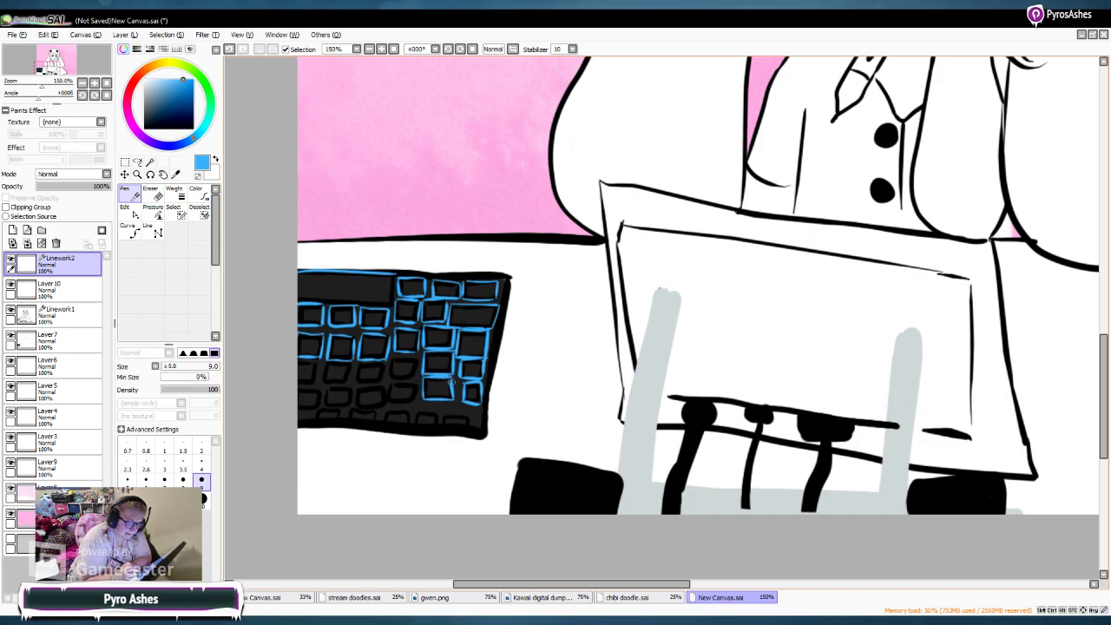
pyautogui.moveTo(390, 359)
pyautogui.mouseDown()
pyautogui.moveTo(391, 381)
pyautogui.moveTo(417, 380)
pyautogui.moveTo(418, 357)
pyautogui.moveTo(390, 357)
pyautogui.mouseUp()
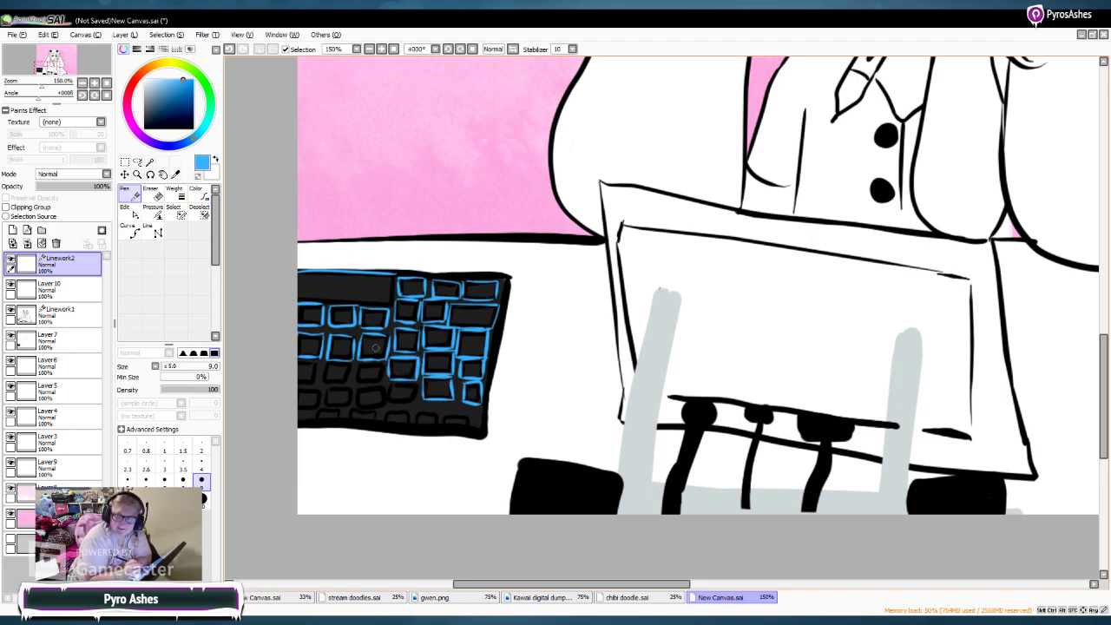
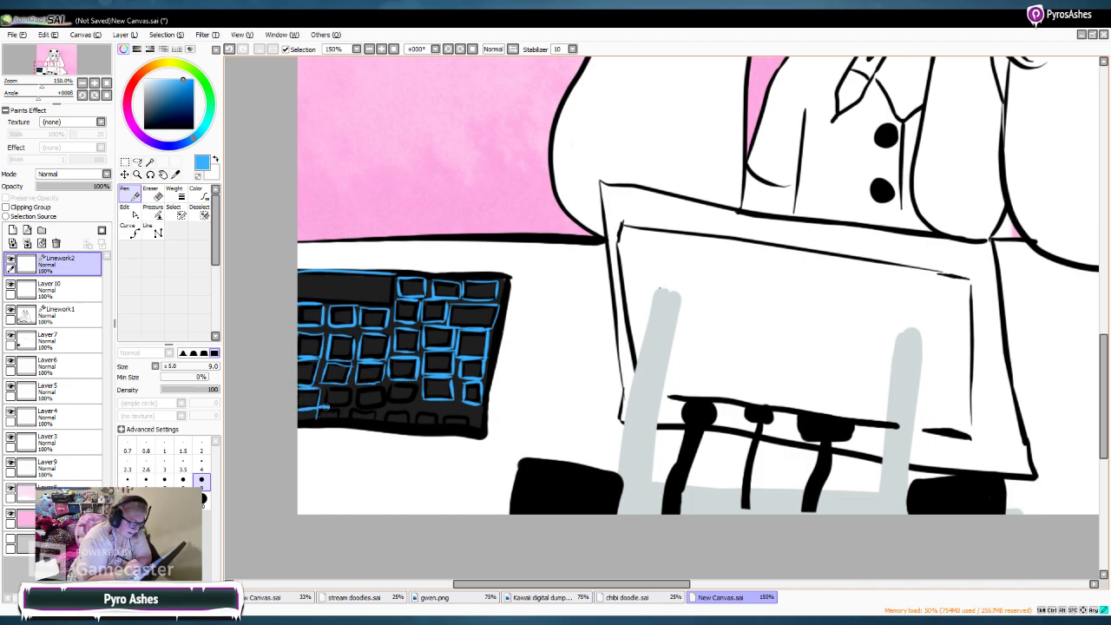
# Step: Finish the blue outlines around the keys in the keyboard's lower rows, including the row along the bottom edge
pyautogui.moveTo(355, 405); pyautogui.dragTo(373, 408)
pyautogui.moveTo(352, 407); pyautogui.dragTo(375, 408)
pyautogui.moveTo(366, 408)
pyautogui.mouseDown()
pyautogui.moveTo(384, 419)
pyautogui.moveTo(407, 408)
pyautogui.moveTo(410, 421)
pyautogui.moveTo(416, 410)
pyautogui.moveTo(442, 422)
pyautogui.moveTo(470, 425)
pyautogui.mouseUp()
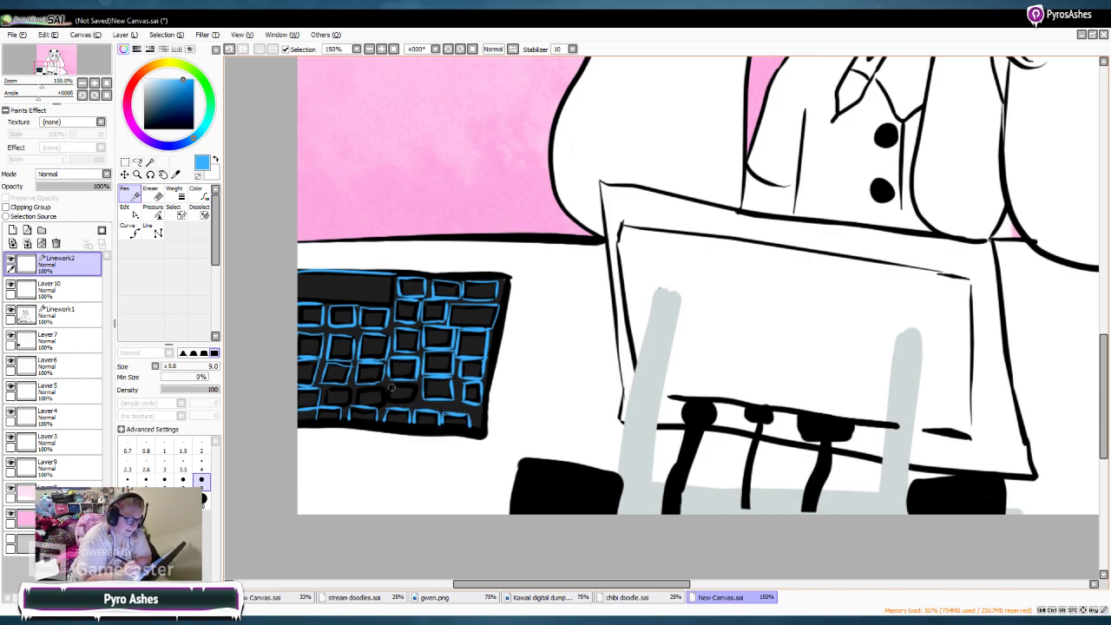
pyautogui.moveTo(395, 385); pyautogui.dragTo(418, 382)
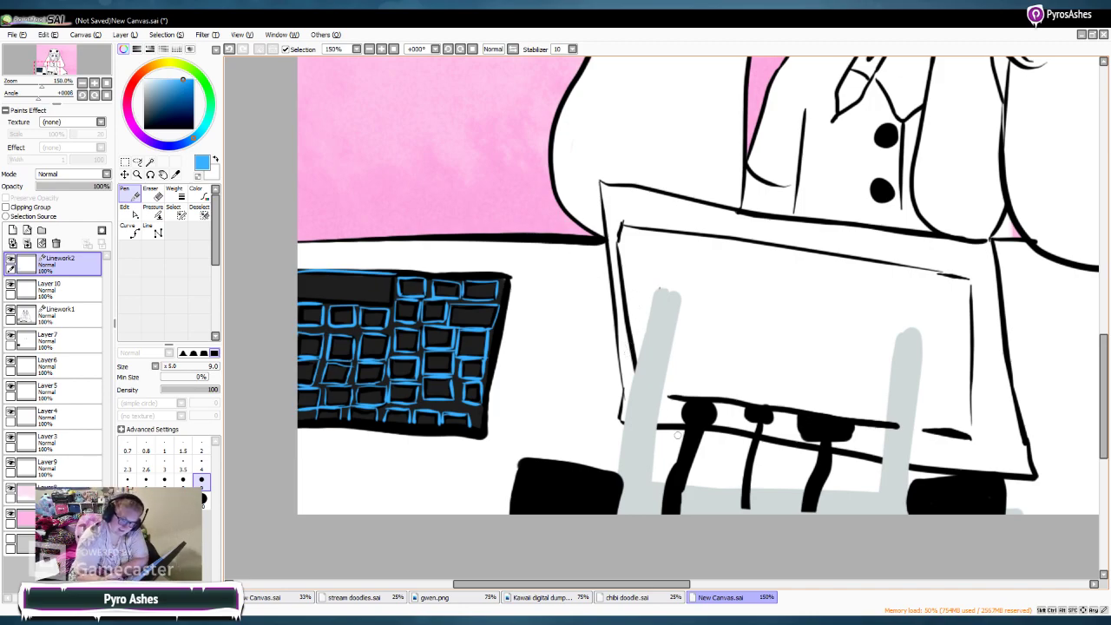
# Step: Add two normal layers beneath the blue linework layer, select the lower one, and choose a pale pink as the drawing colour
pyautogui.moveTo(519, 584); pyautogui.dragTo(433, 584)
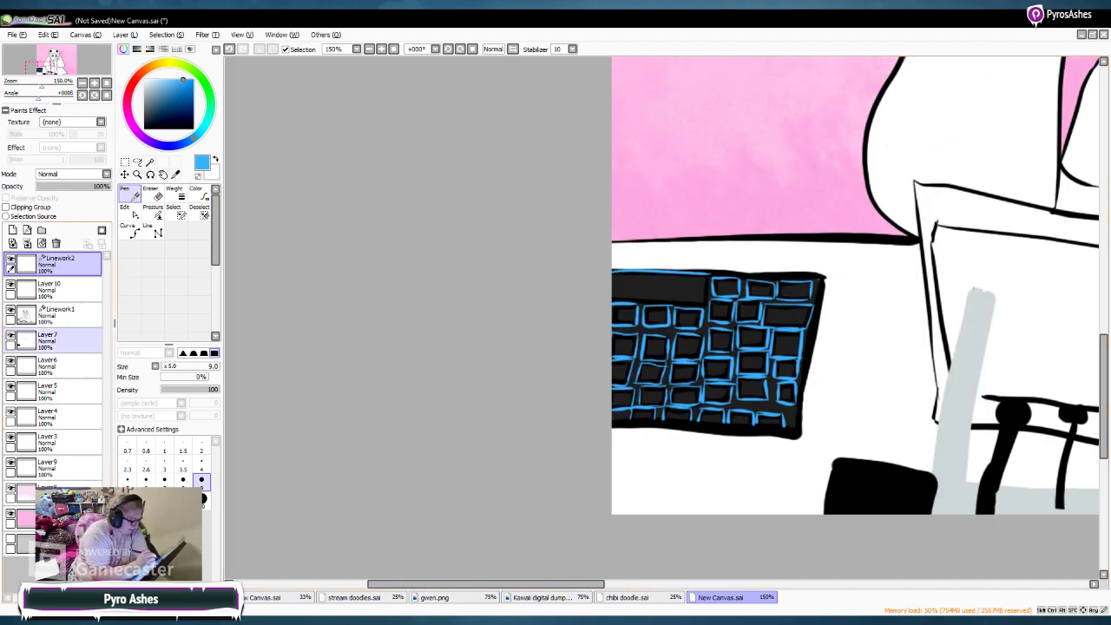
pyautogui.click(12, 230)
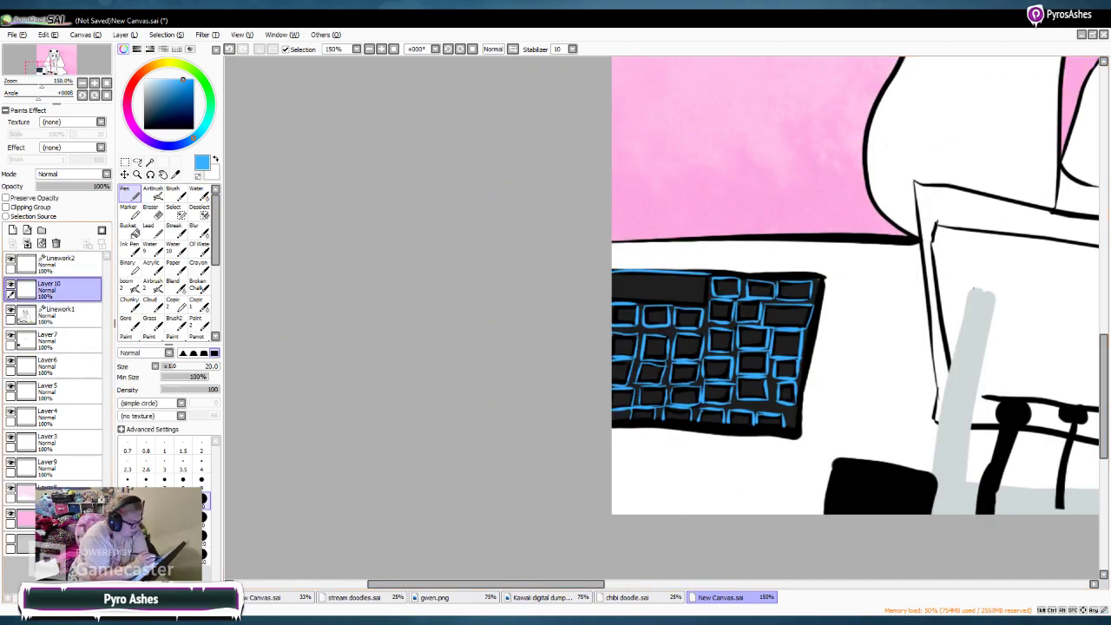
pyautogui.click(12, 230)
pyautogui.click(69, 315)
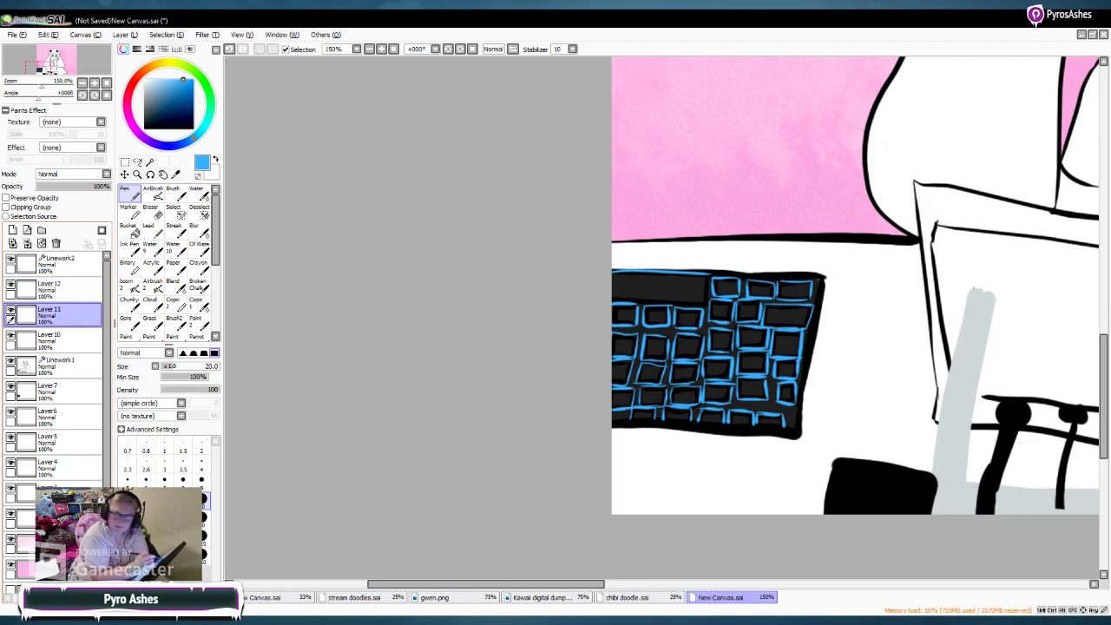
pyautogui.click(127, 108)
pyautogui.click(151, 79)
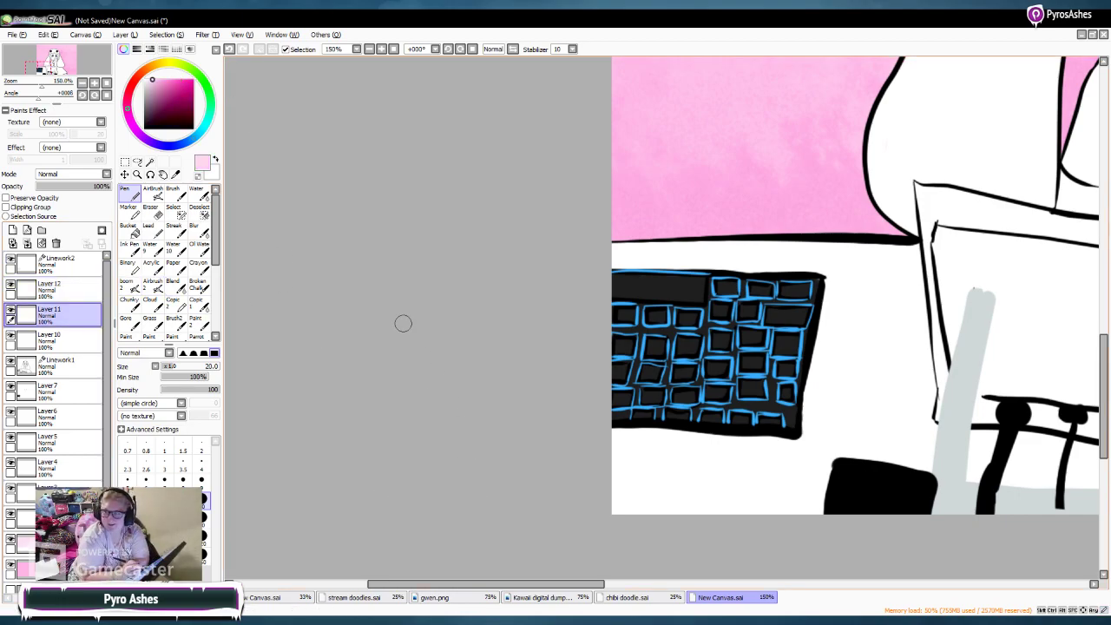
pyautogui.click(369, 49)
pyautogui.moveTo(539, 583); pyautogui.dragTo(646, 583)
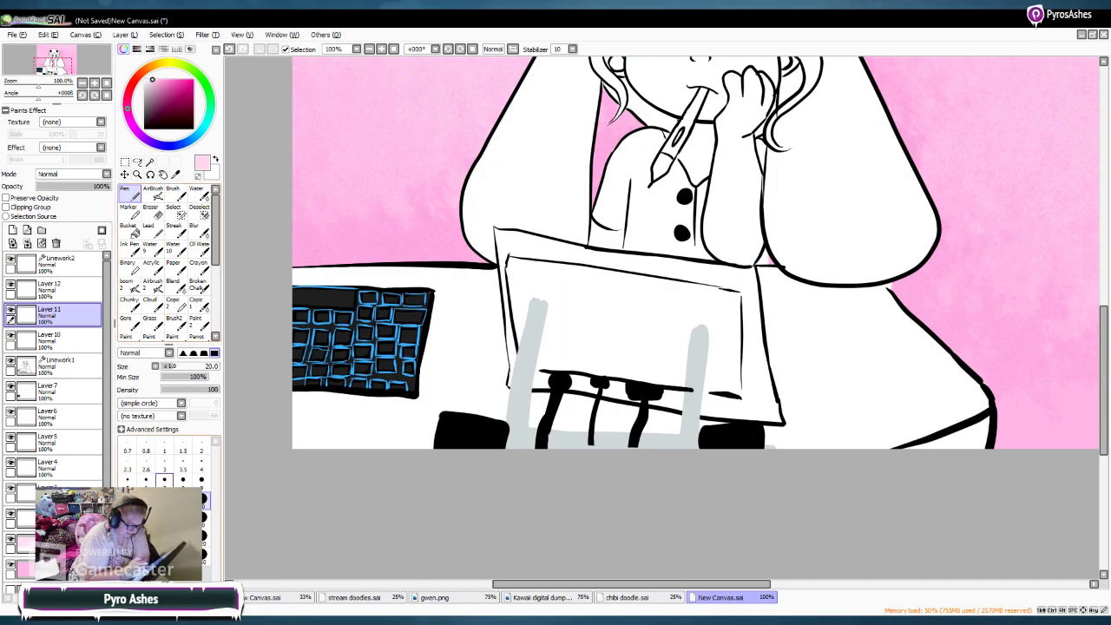
# Step: Paint the desk around the keyboard and beneath the display pale pink on Layer6 with a size 50 pen
pyautogui.click(201, 519)
pyautogui.moveTo(322, 397)
pyautogui.mouseDown()
pyautogui.moveTo(347, 405)
pyautogui.moveTo(301, 402)
pyautogui.mouseUp()
pyautogui.hotkey('ctrl', 'z')
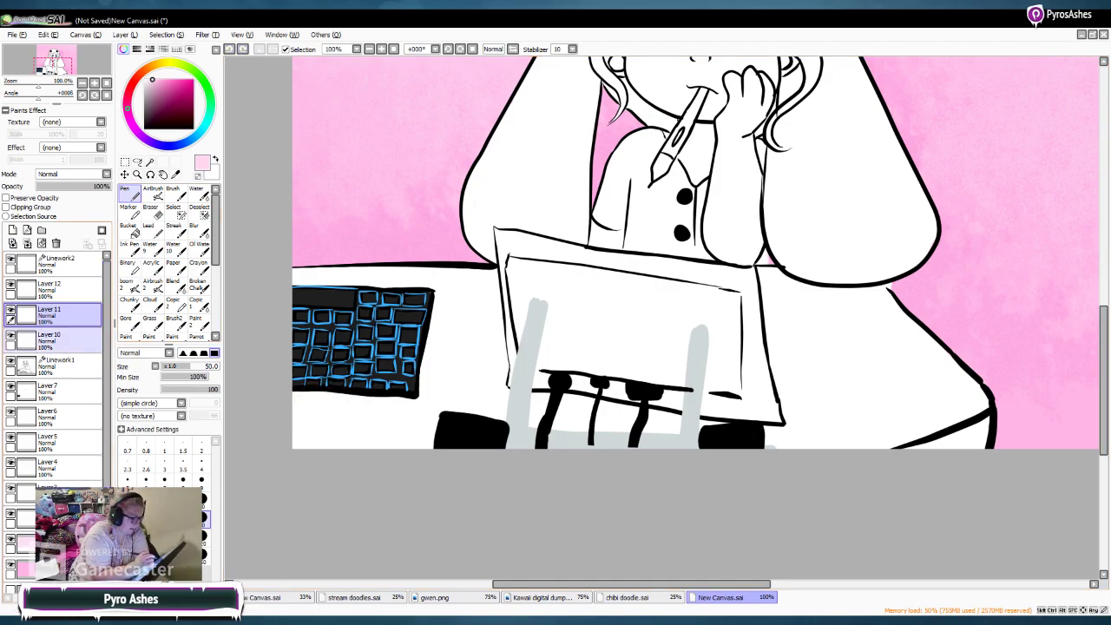
pyautogui.click(52, 389)
pyautogui.click(52, 415)
pyautogui.moveTo(318, 406)
pyautogui.mouseDown()
pyautogui.moveTo(355, 406)
pyautogui.moveTo(334, 428)
pyautogui.moveTo(287, 437)
pyautogui.moveTo(367, 422)
pyautogui.moveTo(330, 444)
pyautogui.moveTo(430, 443)
pyautogui.moveTo(404, 430)
pyautogui.moveTo(425, 410)
pyautogui.moveTo(353, 390)
pyautogui.moveTo(329, 333)
pyautogui.moveTo(299, 315)
pyautogui.moveTo(284, 285)
pyautogui.moveTo(473, 281)
pyautogui.moveTo(488, 287)
pyautogui.moveTo(439, 322)
pyautogui.moveTo(480, 330)
pyautogui.moveTo(466, 381)
pyautogui.moveTo(539, 415)
pyautogui.moveTo(529, 367)
pyautogui.moveTo(490, 355)
pyautogui.moveTo(492, 301)
pyautogui.moveTo(569, 390)
pyautogui.moveTo(524, 411)
pyautogui.moveTo(756, 437)
pyautogui.moveTo(887, 414)
pyautogui.moveTo(799, 434)
pyautogui.mouseUp()
# Step: Erase the stray grey end sticking out past the display stand's right foot on the Linework1 layer
pyautogui.click(56, 262)
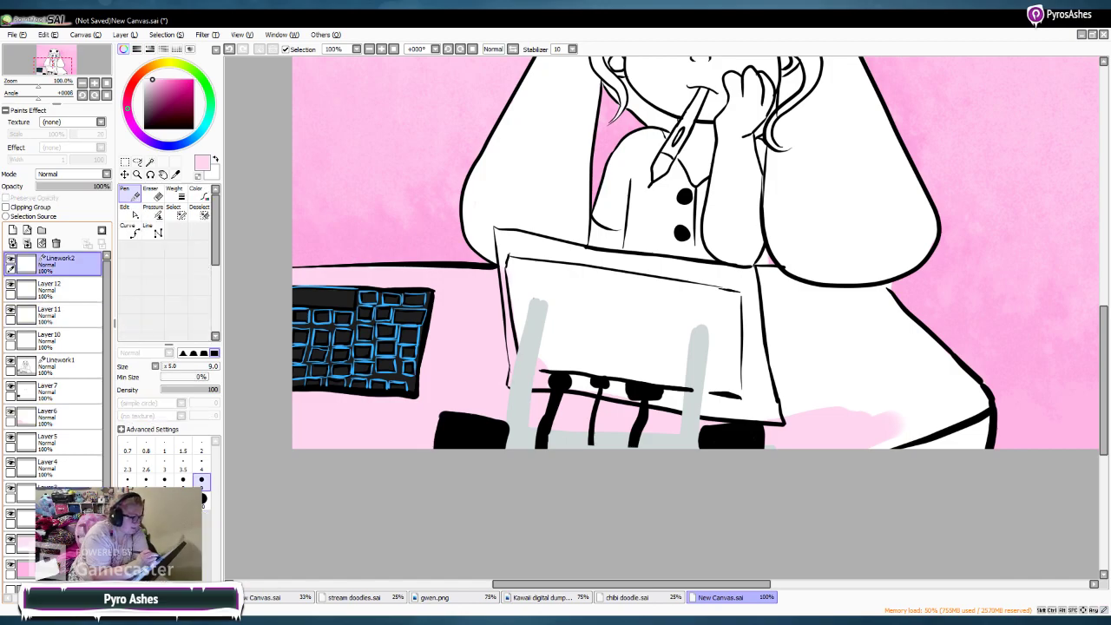
pyautogui.click(56, 363)
pyautogui.click(151, 193)
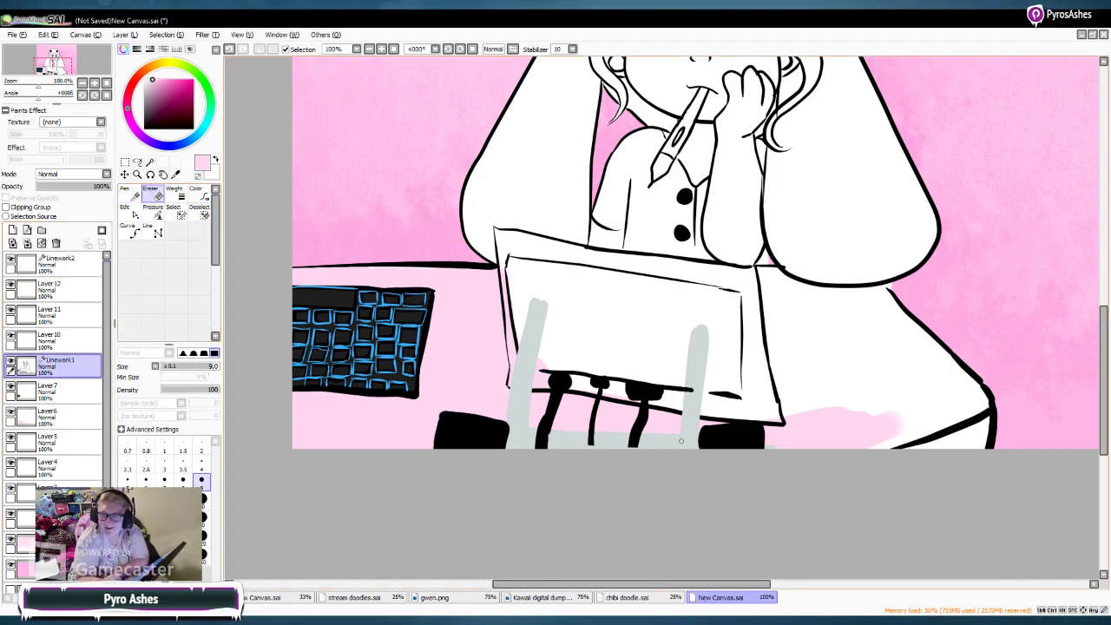
pyautogui.click(776, 459)
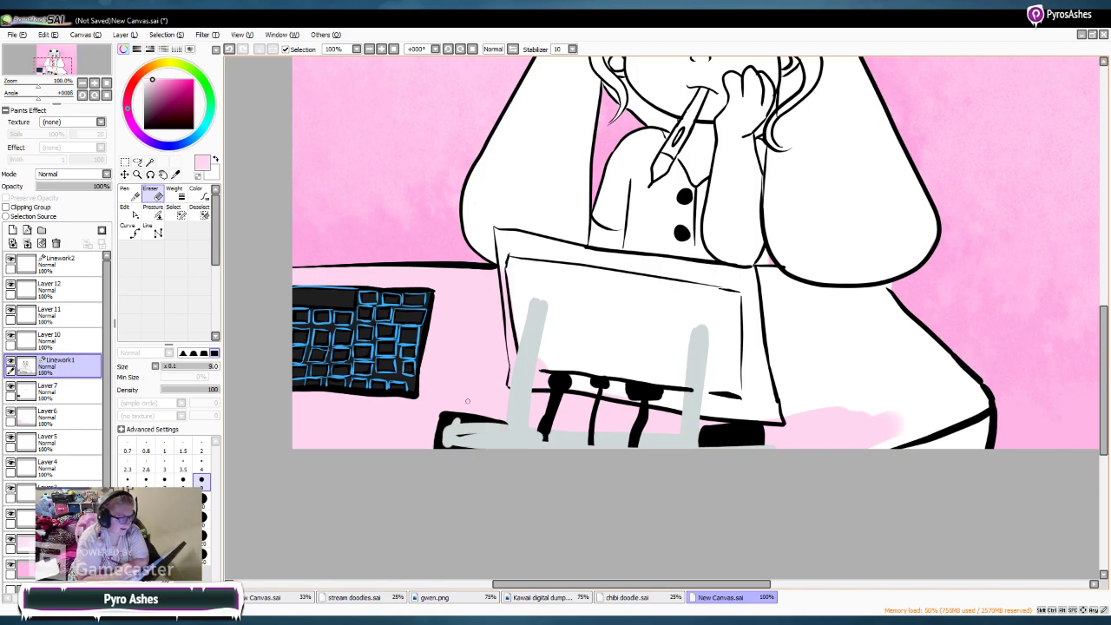
# Step: Repaint both feet of the display stand black on Linework1, using pen sizes 9 and 20
pyautogui.click(144, 129)
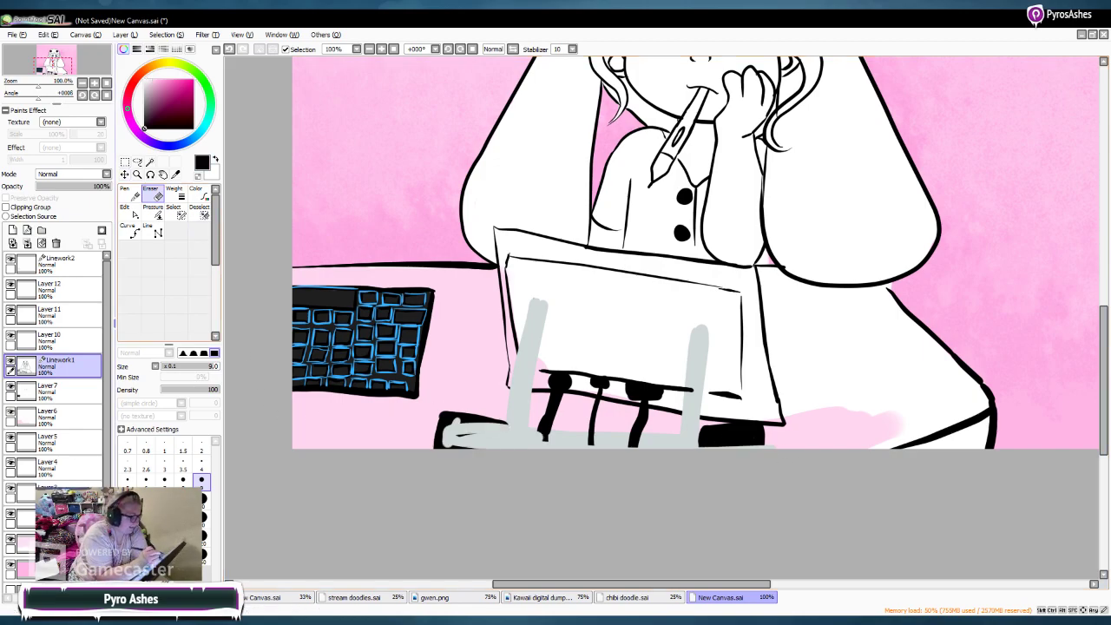
pyautogui.click(129, 193)
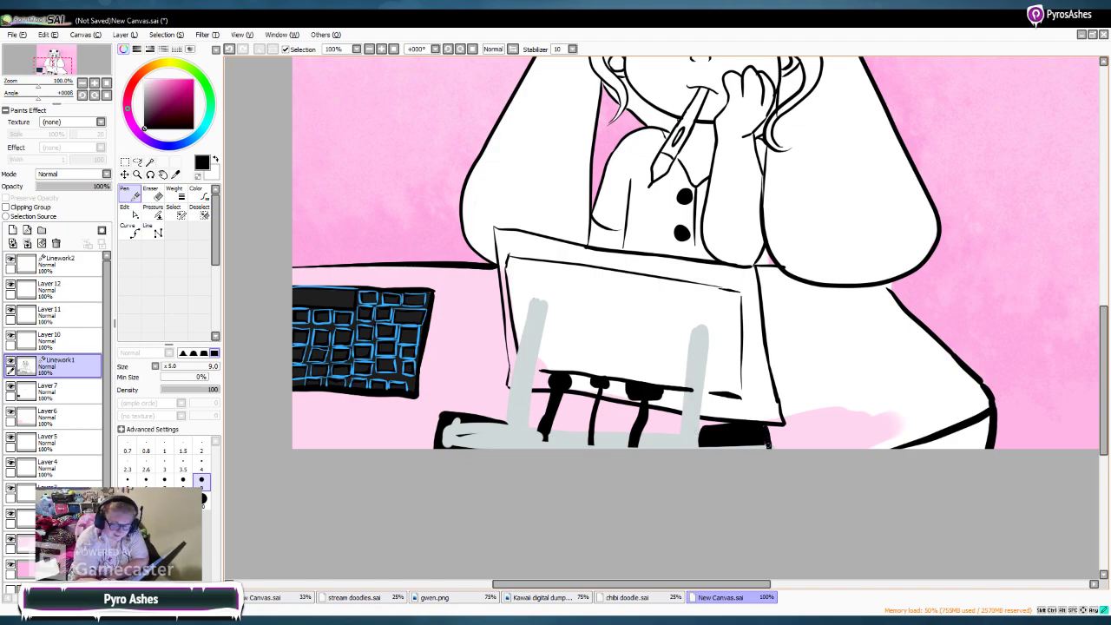
pyautogui.moveTo(765, 443); pyautogui.dragTo(763, 444)
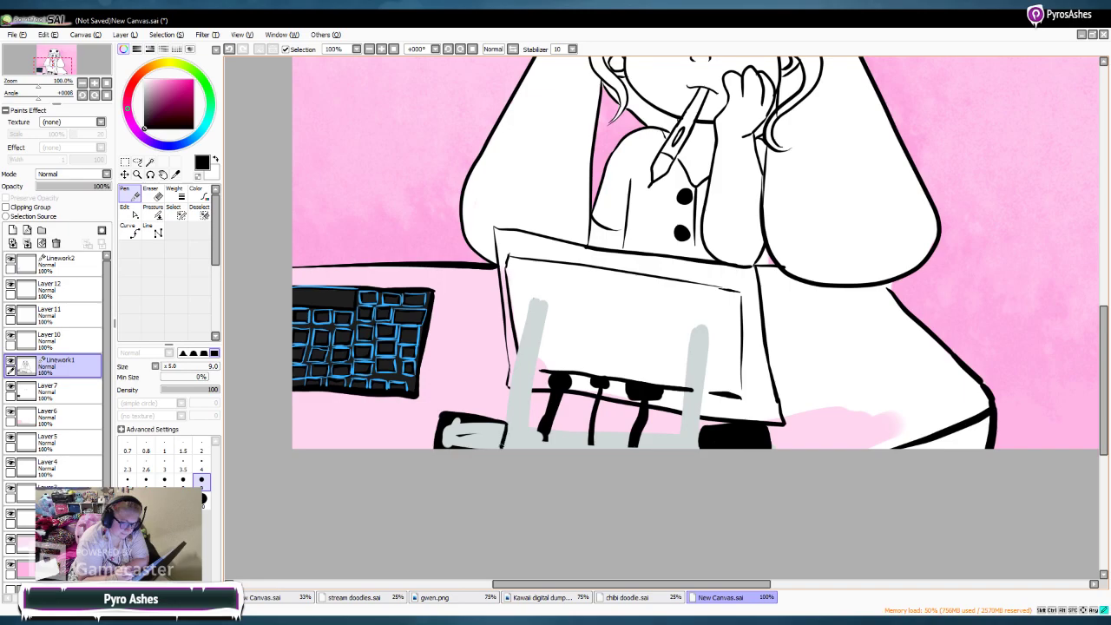
pyautogui.click(201, 500)
pyautogui.moveTo(443, 416)
pyautogui.mouseDown()
pyautogui.moveTo(459, 438)
pyautogui.moveTo(470, 422)
pyautogui.moveTo(500, 427)
pyautogui.moveTo(500, 441)
pyautogui.moveTo(471, 436)
pyautogui.moveTo(466, 451)
pyautogui.mouseUp()
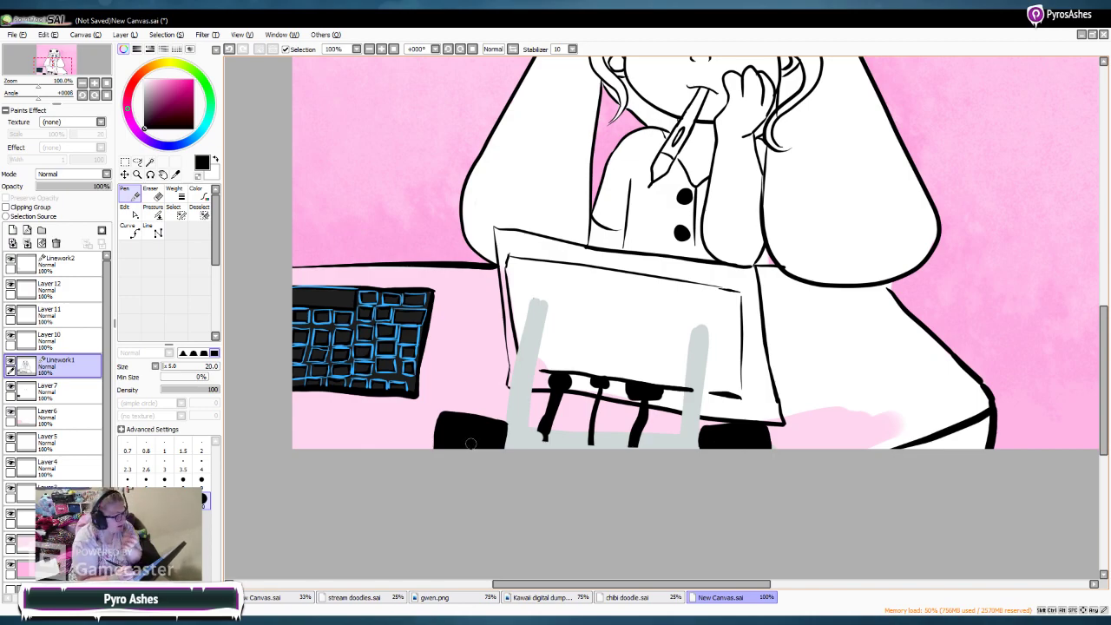
# Step: Sample the desk's pale pink, paint it behind and beside the display on Layer6, and check Layer7 by hiding and reshowing it
pyautogui.click(176, 173)
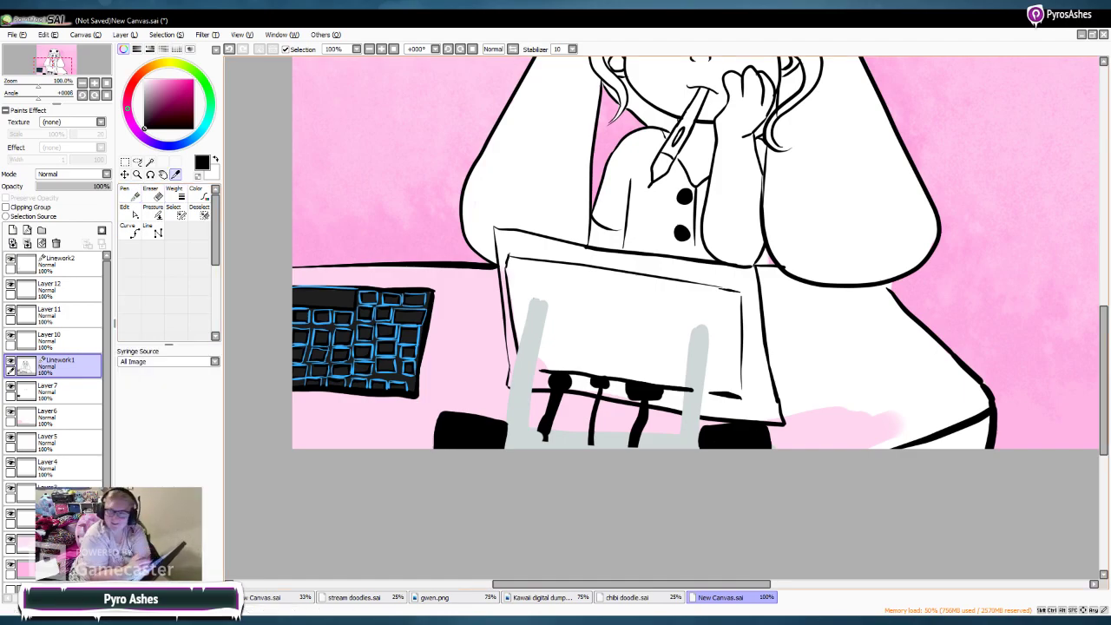
pyautogui.click(833, 425)
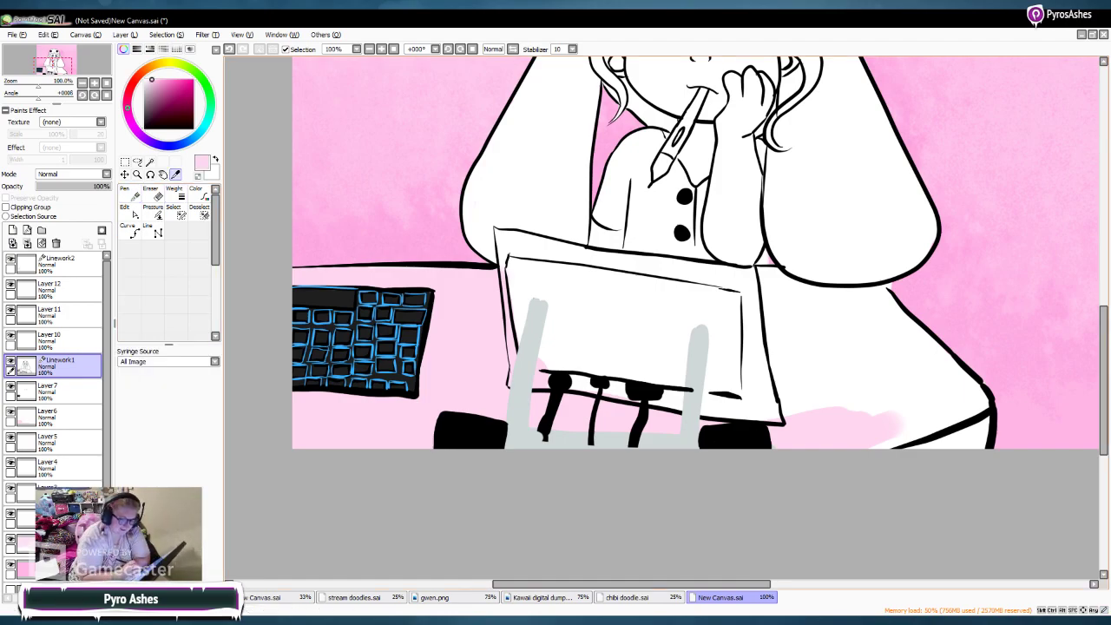
pyautogui.click(52, 415)
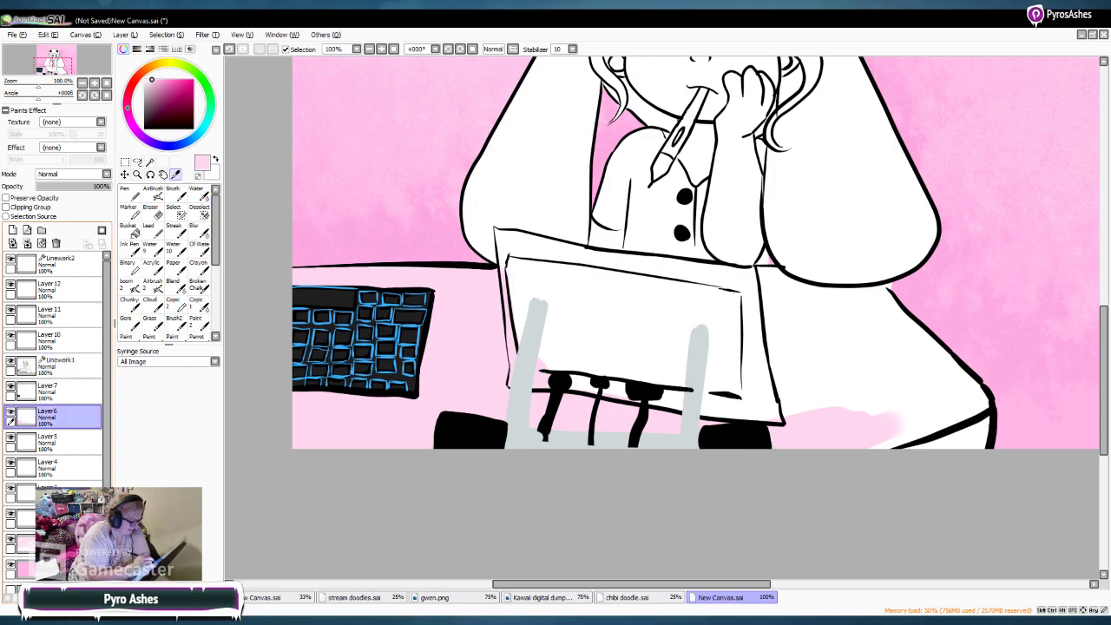
pyautogui.moveTo(803, 398)
pyautogui.mouseDown()
pyautogui.moveTo(734, 425)
pyautogui.moveTo(524, 378)
pyautogui.moveTo(677, 370)
pyautogui.moveTo(689, 350)
pyautogui.moveTo(537, 340)
pyautogui.moveTo(517, 310)
pyautogui.moveTo(532, 295)
pyautogui.moveTo(568, 335)
pyautogui.moveTo(747, 333)
pyautogui.moveTo(753, 322)
pyautogui.moveTo(647, 320)
pyautogui.moveTo(757, 311)
pyautogui.moveTo(702, 323)
pyautogui.moveTo(759, 280)
pyautogui.mouseUp()
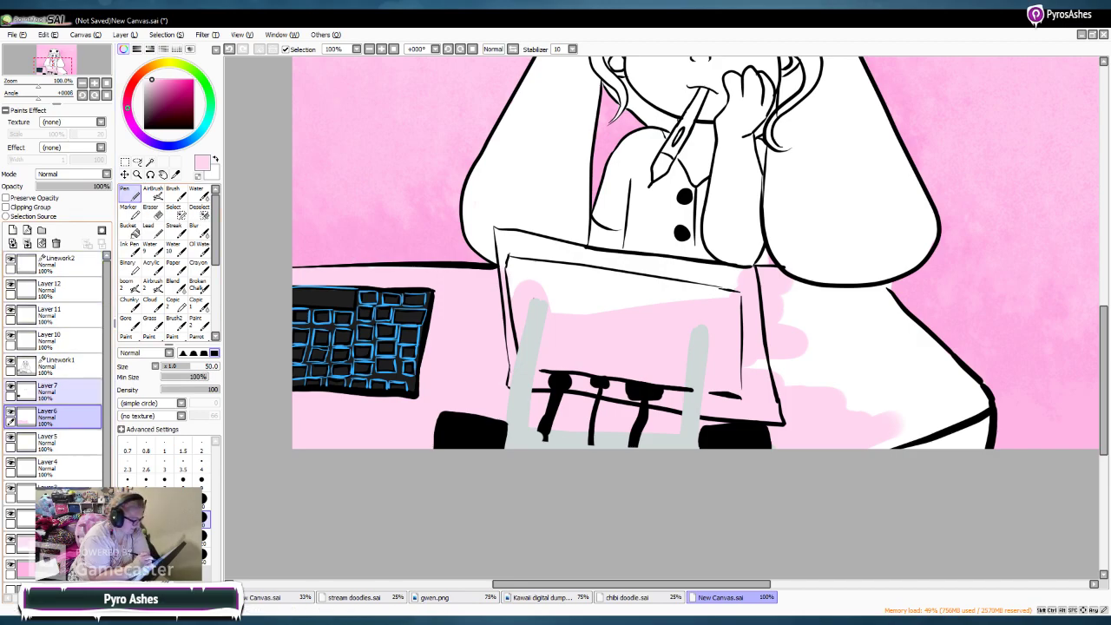
pyautogui.click(52, 392)
pyautogui.click(10, 386)
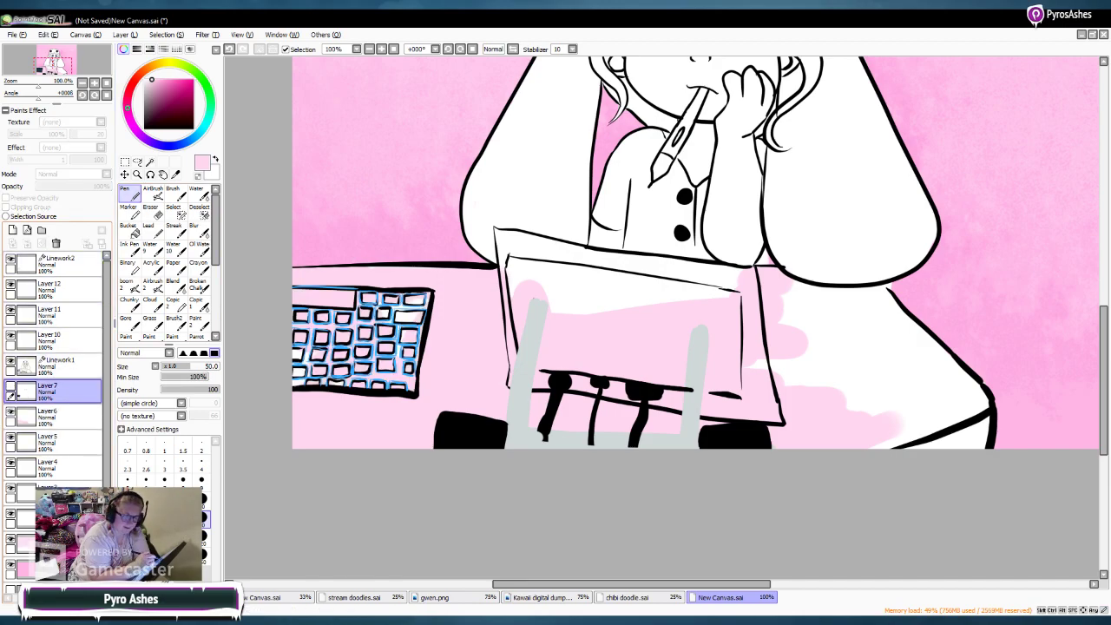
pyautogui.click(11, 390)
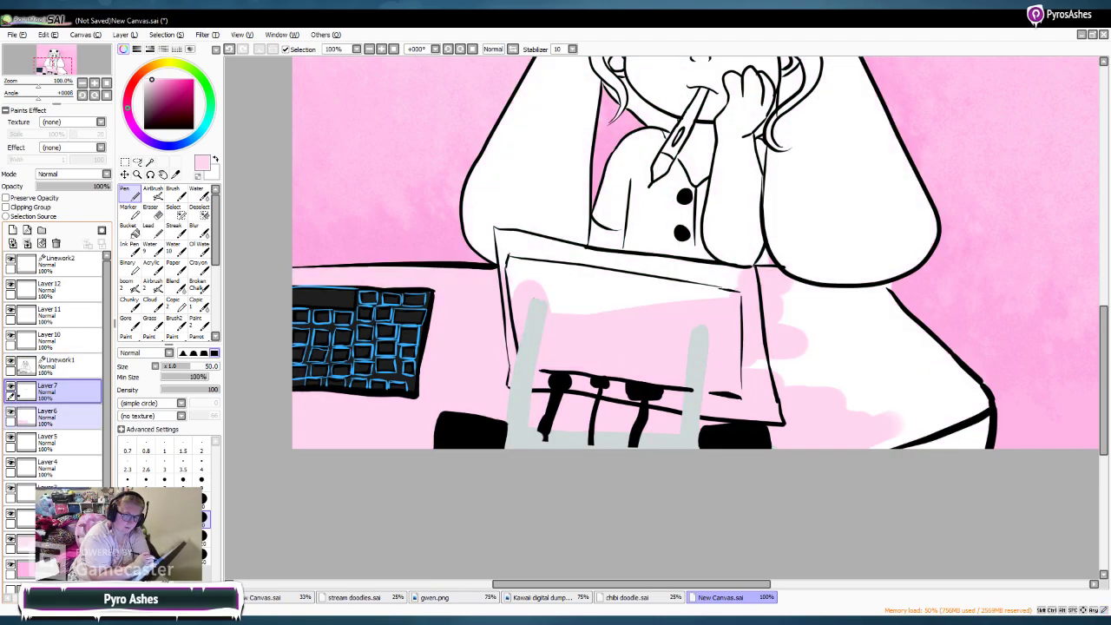
# Step: Finish filling the desk to the right of the display with pale pink on Layer6, using a size 50 pen
pyautogui.click(63, 417)
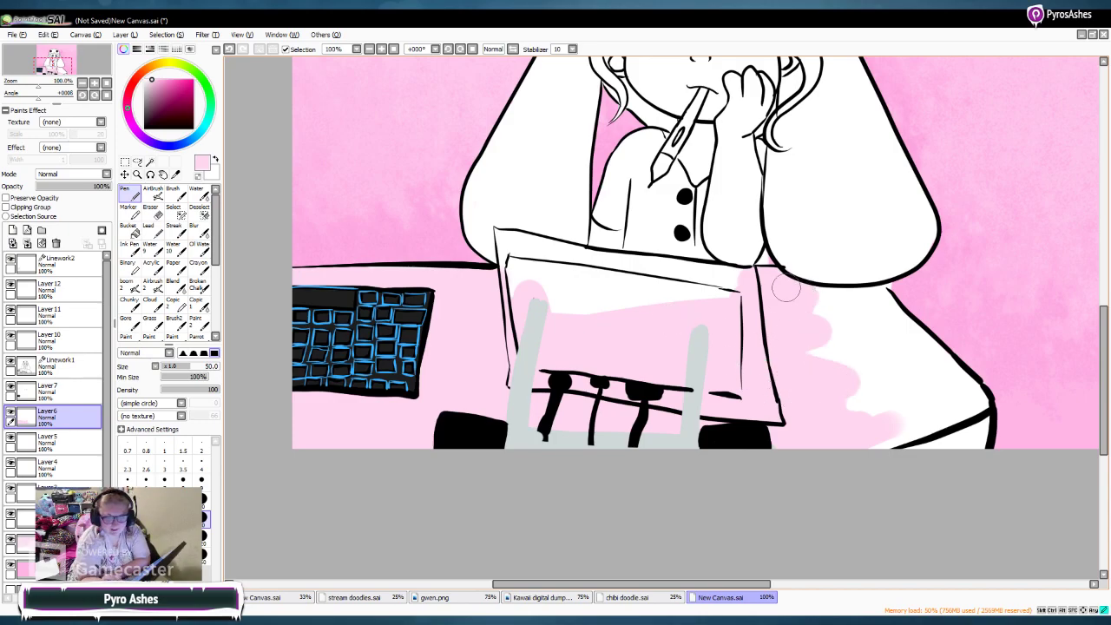
pyautogui.press('e')
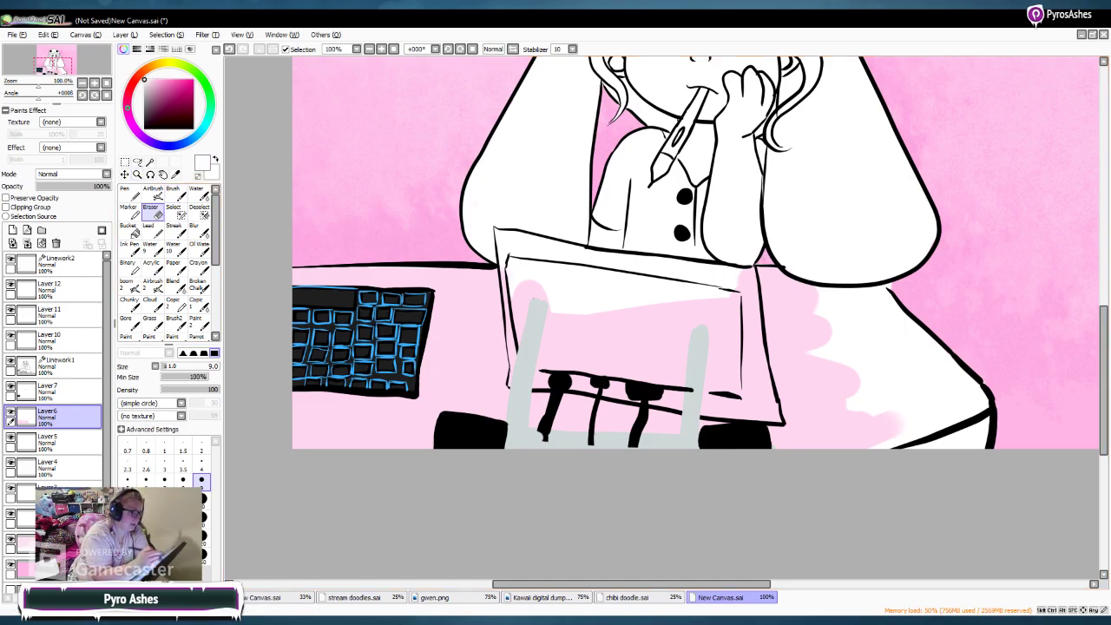
pyautogui.press('n')
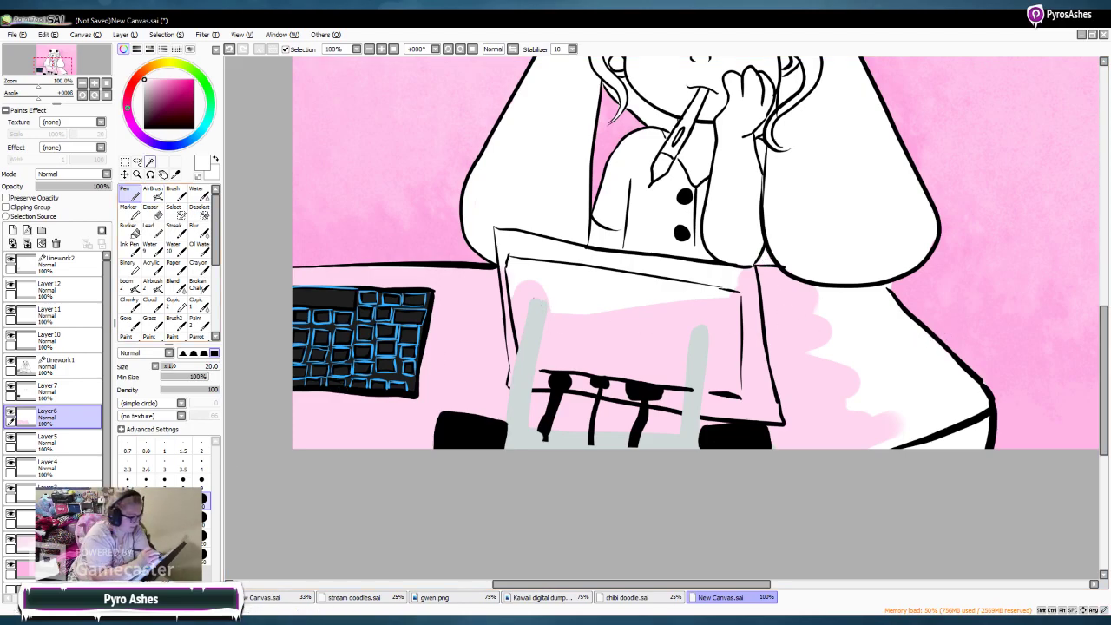
pyautogui.click(175, 174)
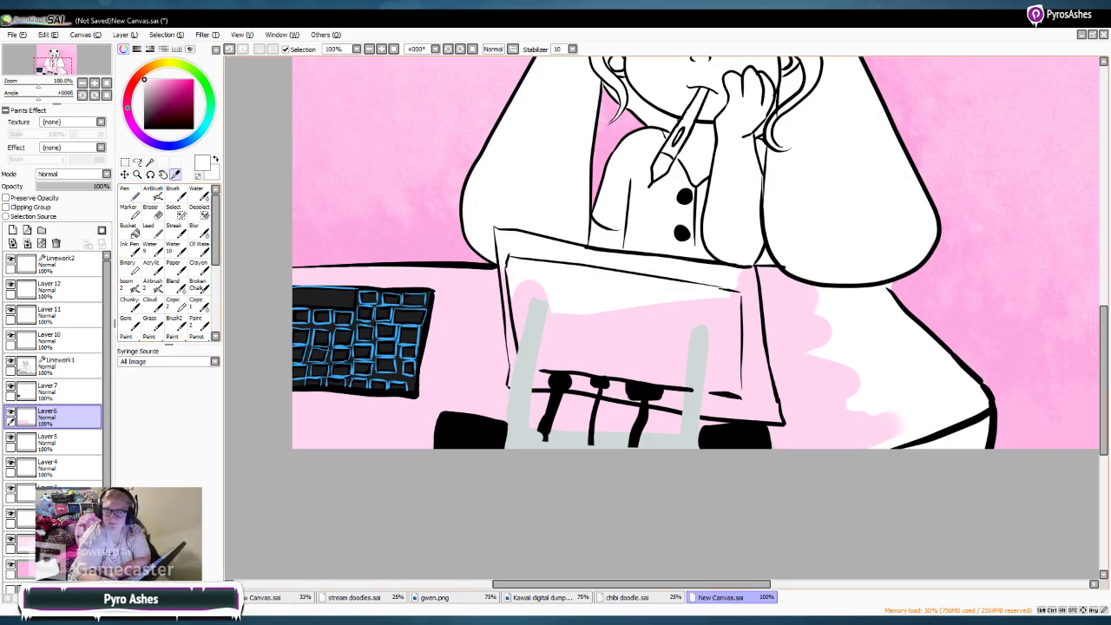
pyautogui.click(816, 364)
pyautogui.click(130, 193)
pyautogui.moveTo(851, 340); pyautogui.dragTo(833, 354)
pyautogui.click(203, 520)
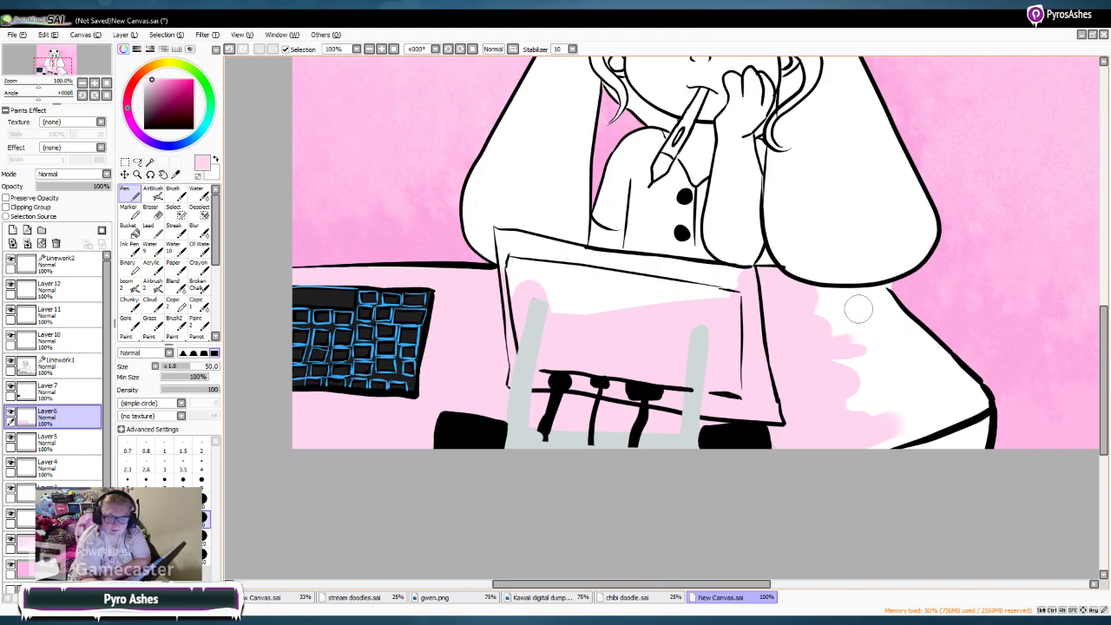
pyautogui.press('e')
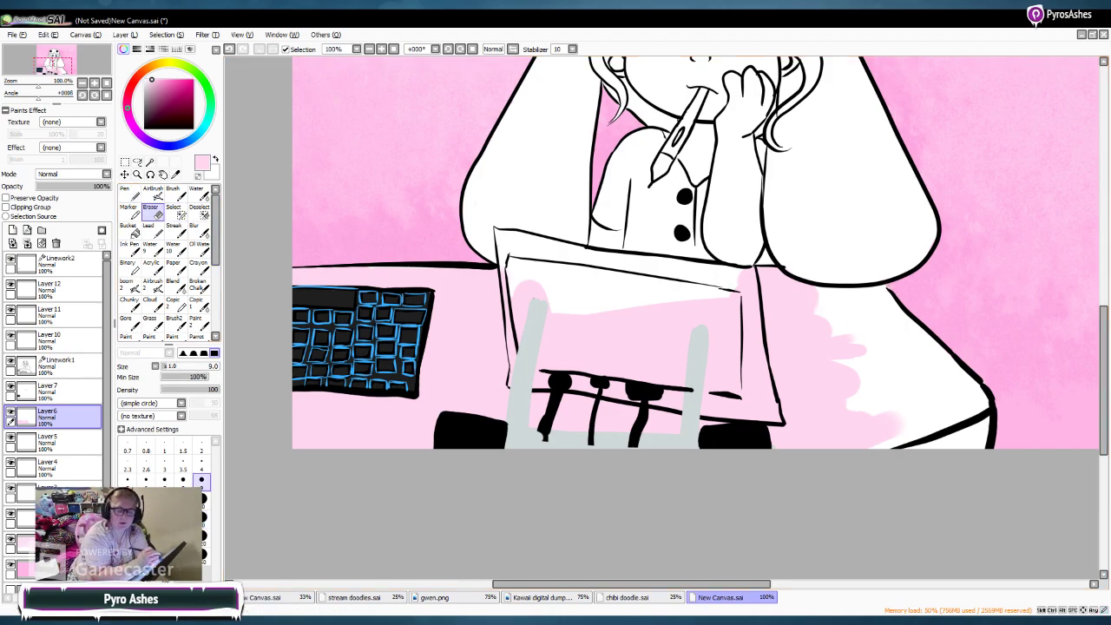
pyautogui.press('n')
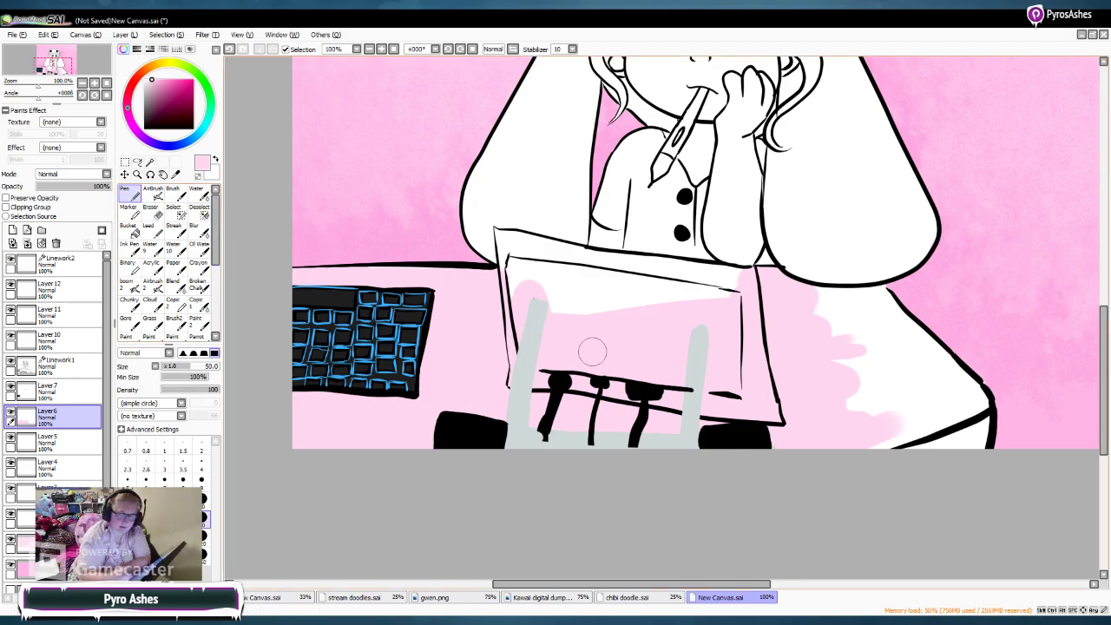
pyautogui.moveTo(898, 428)
pyautogui.mouseDown()
pyautogui.moveTo(951, 424)
pyautogui.moveTo(969, 440)
pyautogui.moveTo(974, 421)
pyautogui.moveTo(974, 439)
pyautogui.moveTo(972, 420)
pyautogui.moveTo(833, 415)
pyautogui.moveTo(894, 406)
pyautogui.moveTo(839, 386)
pyautogui.moveTo(821, 358)
pyautogui.moveTo(825, 301)
pyautogui.moveTo(878, 299)
pyautogui.moveTo(922, 355)
pyautogui.moveTo(884, 353)
pyautogui.moveTo(882, 368)
pyautogui.moveTo(910, 353)
pyautogui.moveTo(872, 316)
pyautogui.moveTo(907, 354)
pyautogui.moveTo(914, 343)
pyautogui.moveTo(902, 329)
pyautogui.moveTo(976, 400)
pyautogui.moveTo(913, 385)
pyautogui.mouseUp()
# Step: Add white polka dots at pen size 50 across the pink desk, around the keyboard and the display
pyautogui.press('x')
pyautogui.click(311, 425)
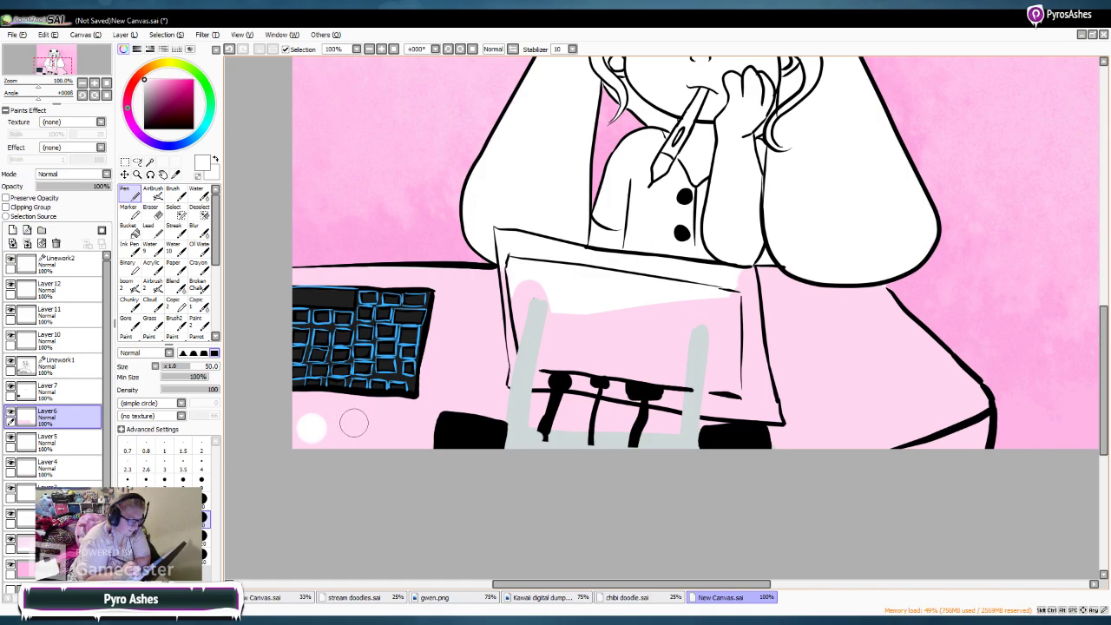
pyautogui.click(398, 432)
pyautogui.click(462, 359)
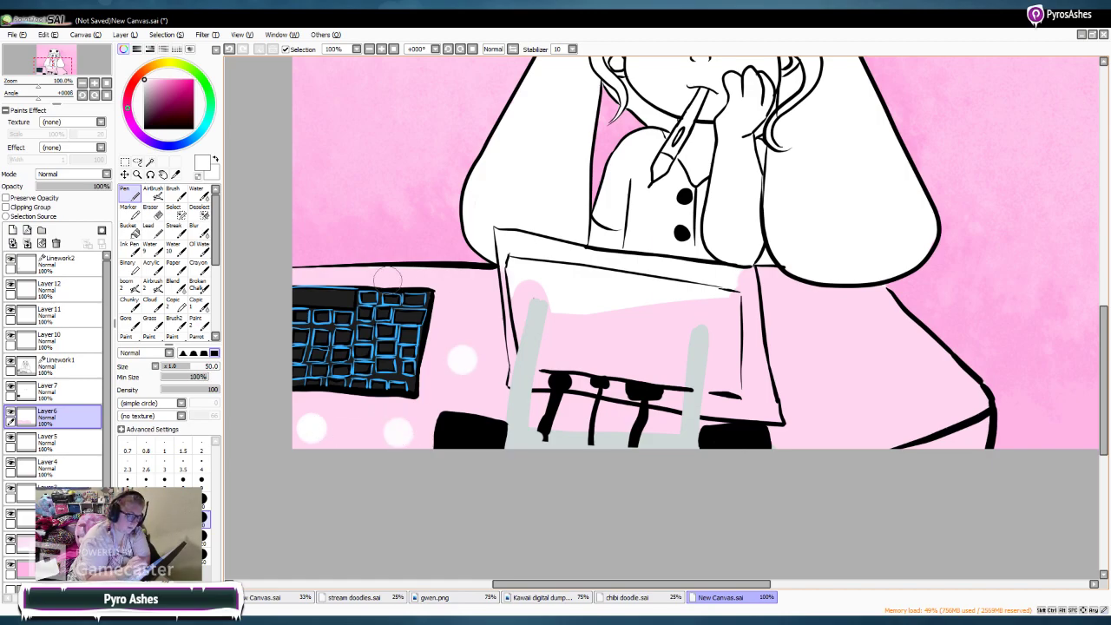
pyautogui.click(361, 279)
pyautogui.click(472, 290)
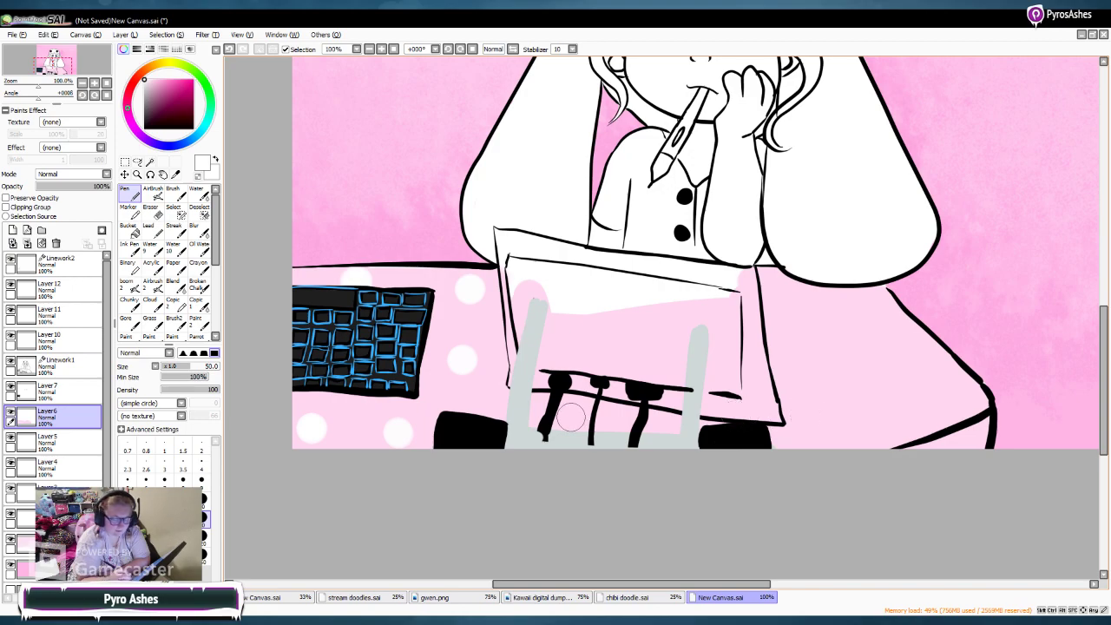
pyautogui.click(791, 331)
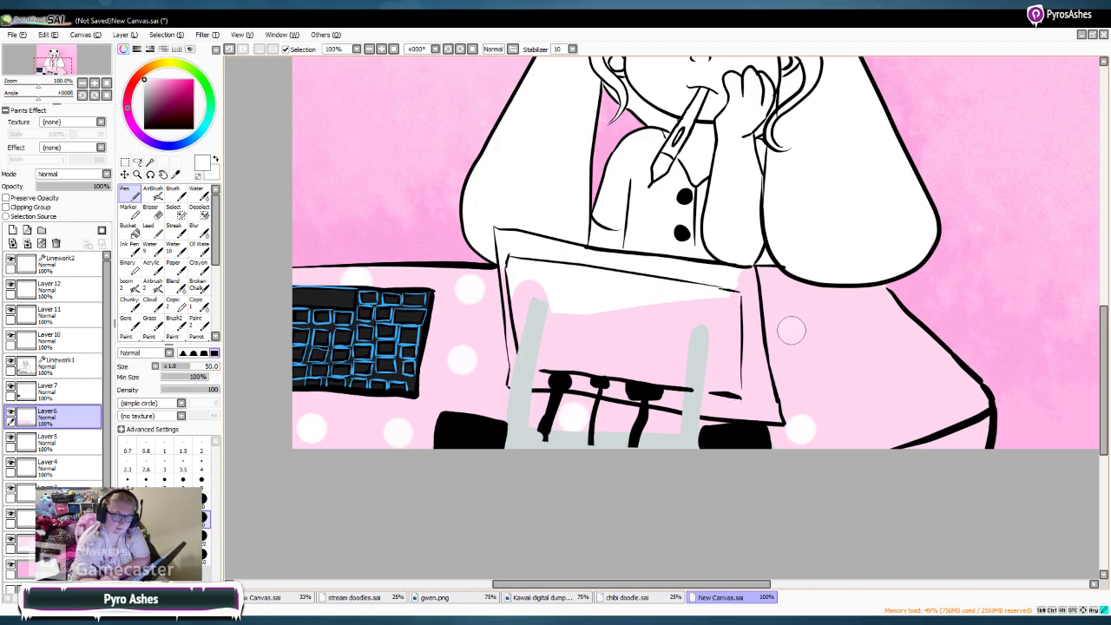
pyautogui.click(781, 282)
pyautogui.click(878, 331)
pyautogui.click(906, 405)
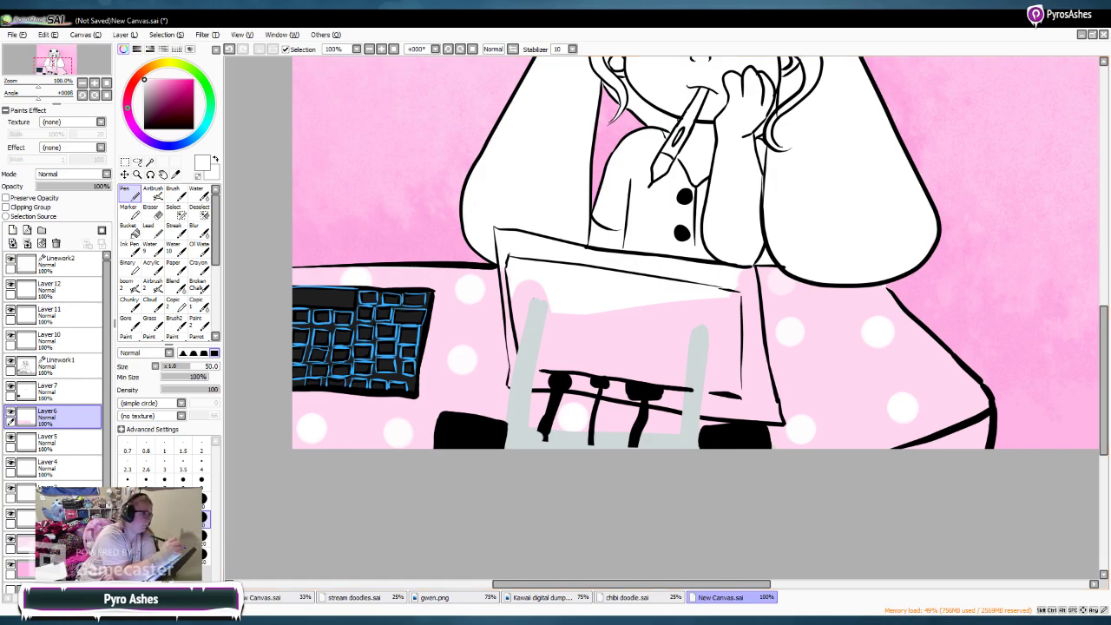
# Step: Paint the display's screen and outer frame dark grey on Layer6, using pen sizes 50 and 20
pyautogui.moveTo(626, 584)
pyautogui.mouseDown()
pyautogui.moveTo(671, 583)
pyautogui.moveTo(636, 583)
pyautogui.mouseUp()
pyautogui.moveTo(1103, 382); pyautogui.dragTo(1103, 380)
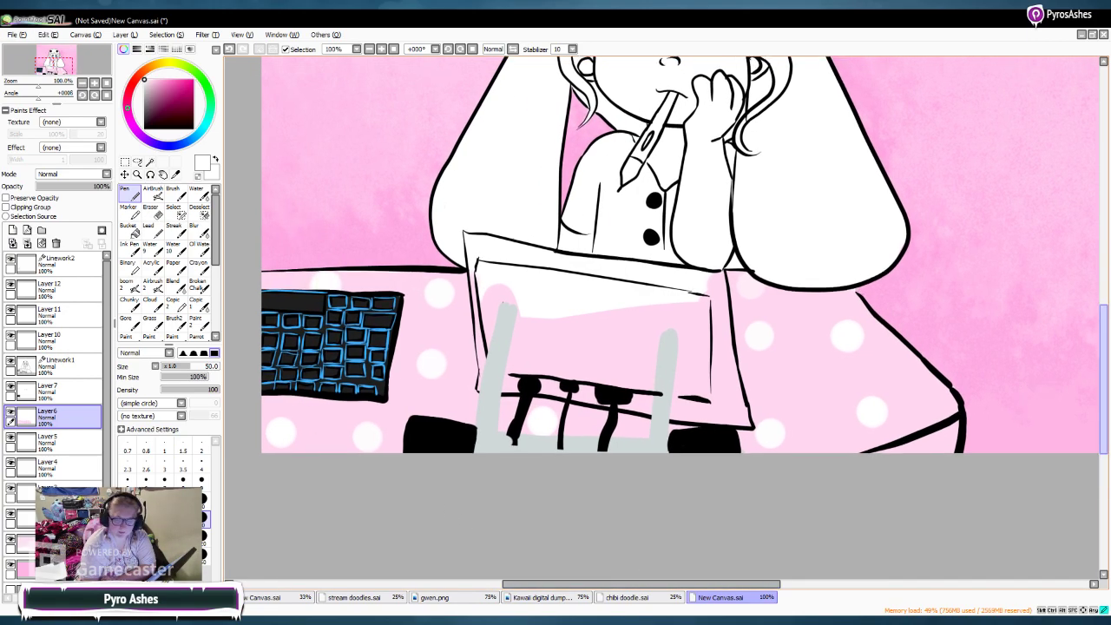
pyautogui.scroll(3, 680, 299)
pyautogui.moveTo(144, 80); pyautogui.dragTo(144, 119)
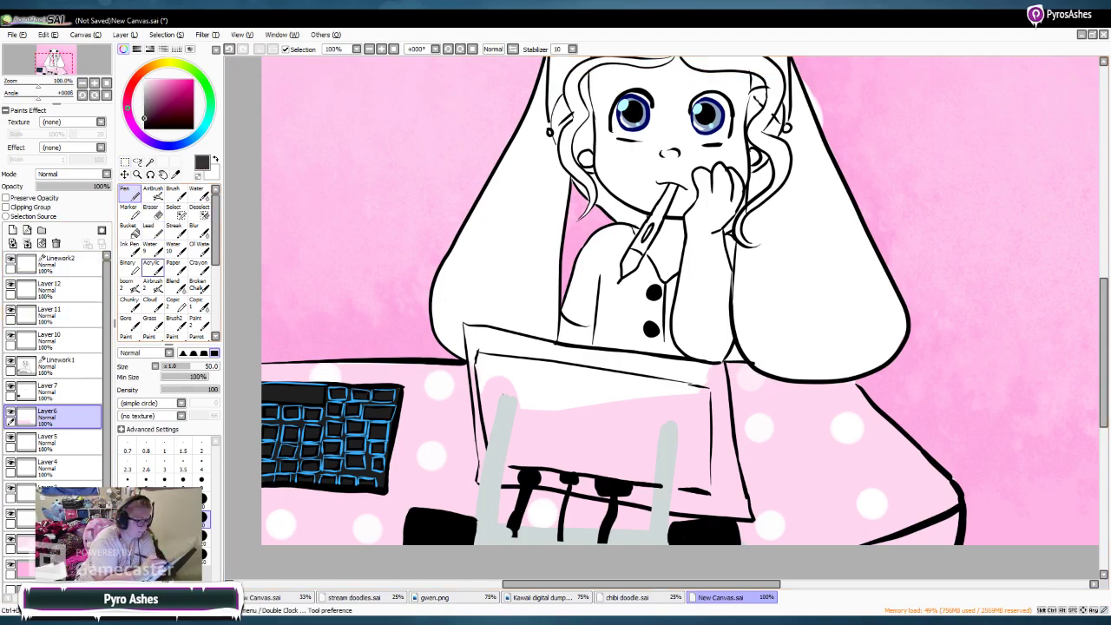
pyautogui.moveTo(485, 360)
pyautogui.mouseDown()
pyautogui.moveTo(498, 433)
pyautogui.moveTo(515, 408)
pyautogui.moveTo(539, 405)
pyautogui.moveTo(524, 389)
pyautogui.moveTo(591, 379)
pyautogui.moveTo(548, 369)
pyautogui.moveTo(617, 404)
pyautogui.moveTo(656, 409)
pyautogui.moveTo(634, 415)
pyautogui.moveTo(668, 415)
pyautogui.moveTo(587, 424)
pyautogui.moveTo(516, 417)
pyautogui.moveTo(492, 402)
pyautogui.moveTo(492, 456)
pyautogui.mouseUp()
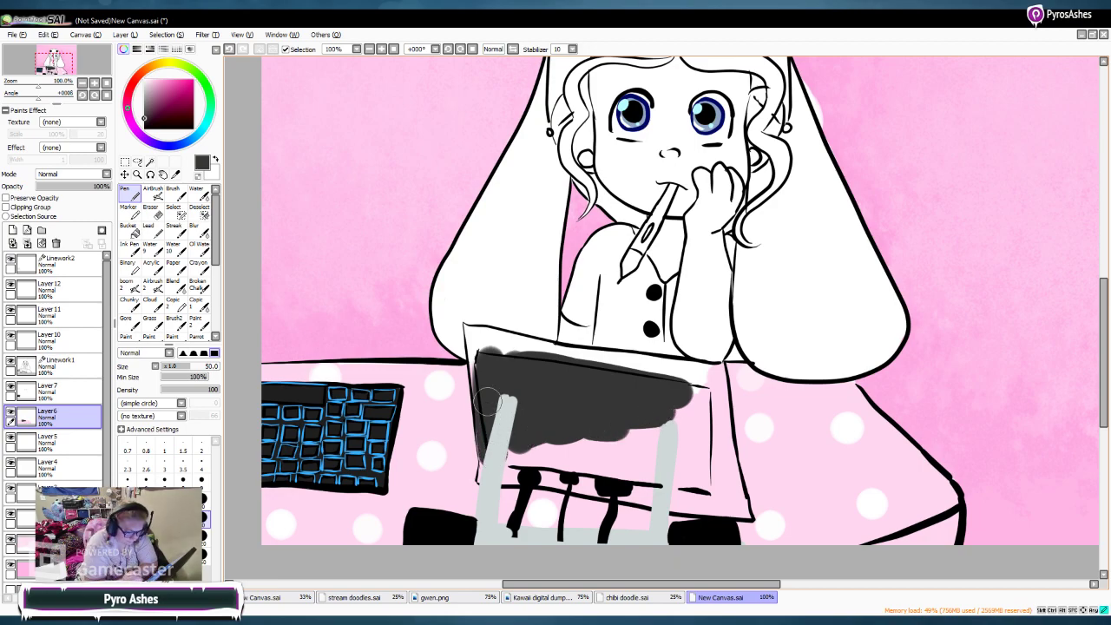
pyautogui.moveTo(487, 400)
pyautogui.mouseDown()
pyautogui.moveTo(625, 484)
pyautogui.moveTo(540, 457)
pyautogui.moveTo(649, 460)
pyautogui.moveTo(583, 468)
pyautogui.moveTo(611, 483)
pyautogui.moveTo(539, 472)
pyautogui.moveTo(705, 494)
pyautogui.moveTo(677, 496)
pyautogui.moveTo(718, 498)
pyautogui.moveTo(714, 488)
pyautogui.moveTo(736, 504)
pyautogui.moveTo(724, 509)
pyautogui.moveTo(746, 514)
pyautogui.moveTo(721, 367)
pyautogui.moveTo(461, 338)
pyautogui.mouseUp()
pyautogui.click(204, 500)
# Step: Try a white stroke along the display's top frame, and resample the dark grey from the screen
pyautogui.click(144, 80)
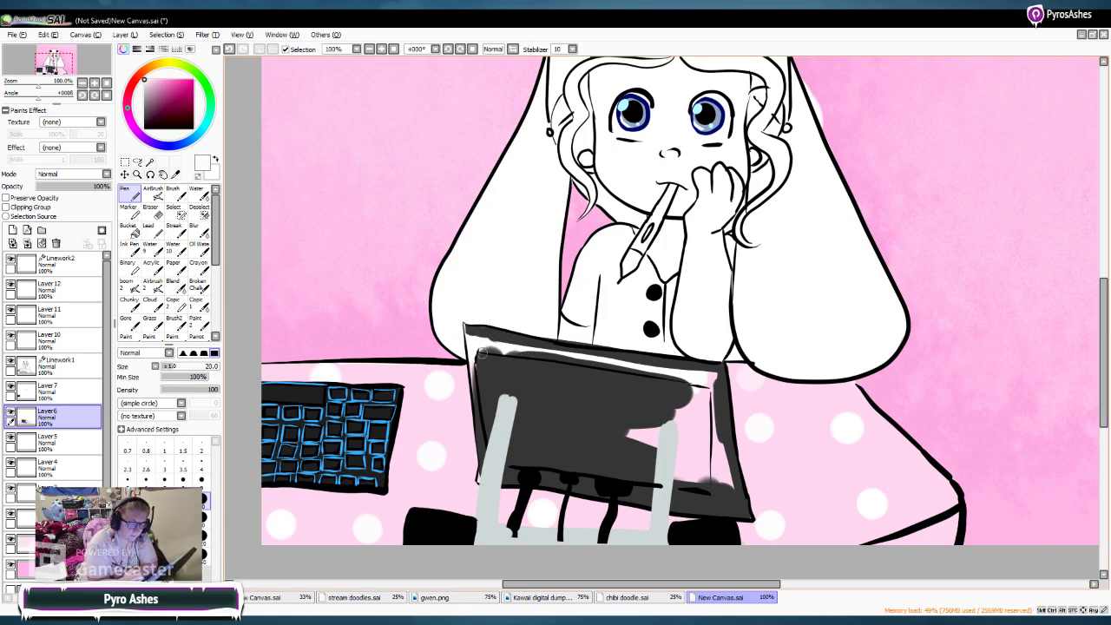
pyautogui.moveTo(533, 334); pyautogui.dragTo(637, 351)
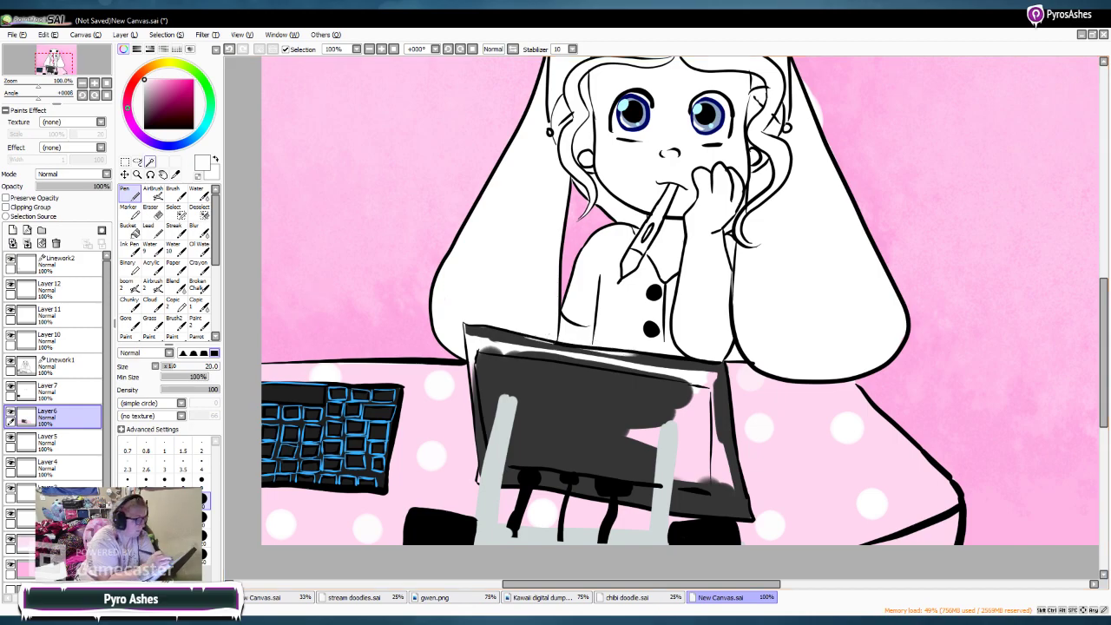
pyautogui.click(175, 174)
pyautogui.click(573, 416)
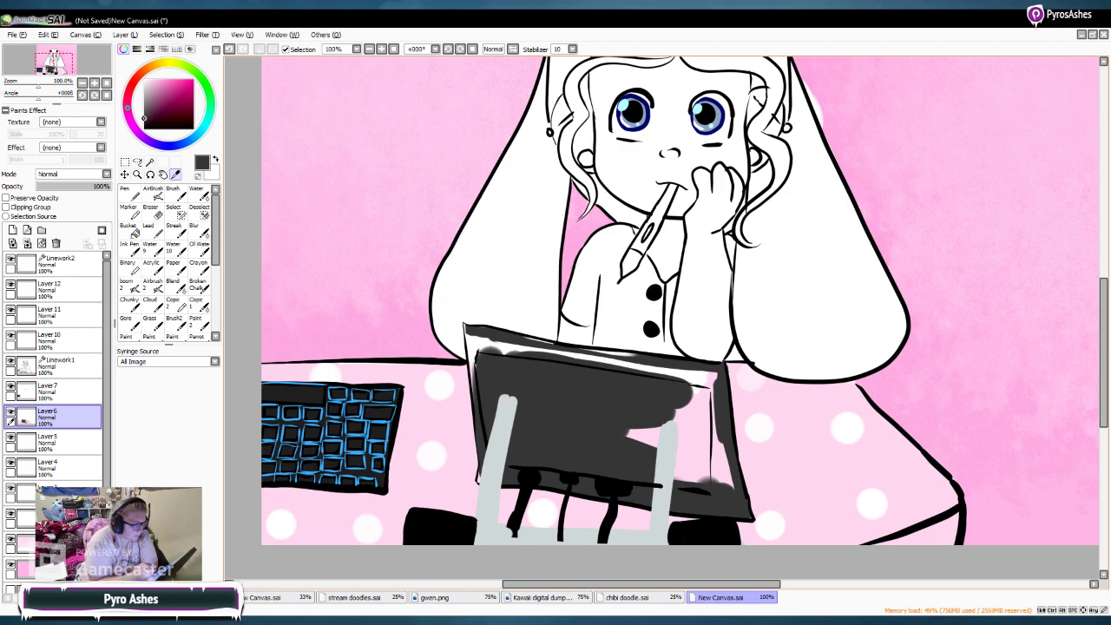
# Step: Fill the remaining gaps in the display's top frame and the right part of its screen with dark grey
pyautogui.press('n')
pyautogui.moveTo(482, 332)
pyautogui.mouseDown()
pyautogui.moveTo(621, 359)
pyautogui.moveTo(589, 363)
pyautogui.moveTo(613, 379)
pyautogui.moveTo(624, 367)
pyautogui.moveTo(598, 359)
pyautogui.moveTo(627, 361)
pyautogui.moveTo(611, 354)
pyautogui.moveTo(631, 367)
pyautogui.moveTo(712, 378)
pyautogui.mouseUp()
pyautogui.moveTo(521, 352)
pyautogui.mouseDown()
pyautogui.moveTo(473, 347)
pyautogui.moveTo(469, 334)
pyautogui.moveTo(480, 403)
pyautogui.moveTo(474, 329)
pyautogui.mouseUp()
pyautogui.click(201, 479)
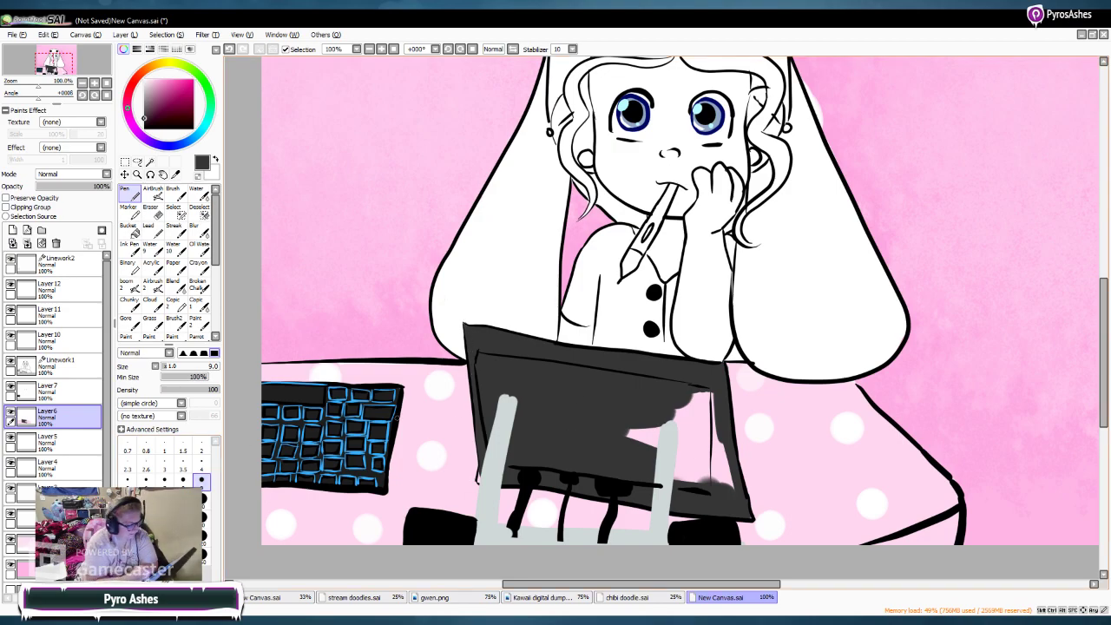
pyautogui.click(202, 500)
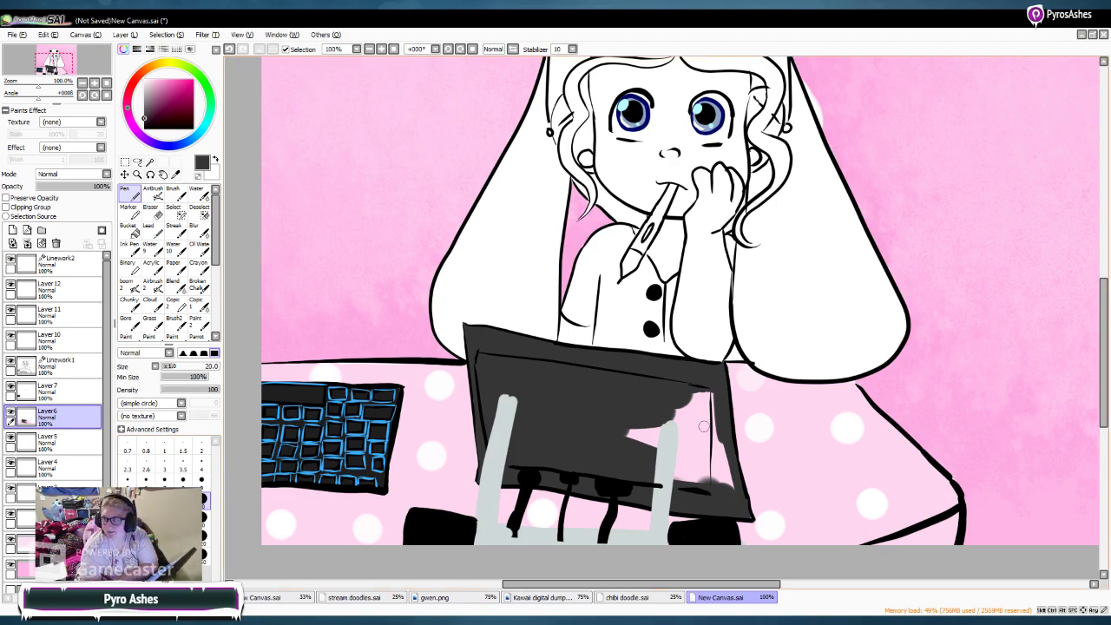
pyautogui.moveTo(684, 419)
pyautogui.mouseDown()
pyautogui.moveTo(658, 426)
pyautogui.moveTo(675, 433)
pyautogui.moveTo(679, 465)
pyautogui.moveTo(691, 455)
pyautogui.moveTo(684, 447)
pyautogui.moveTo(695, 476)
pyautogui.moveTo(708, 473)
pyautogui.moveTo(721, 444)
pyautogui.moveTo(726, 488)
pyautogui.moveTo(693, 401)
pyautogui.mouseUp()
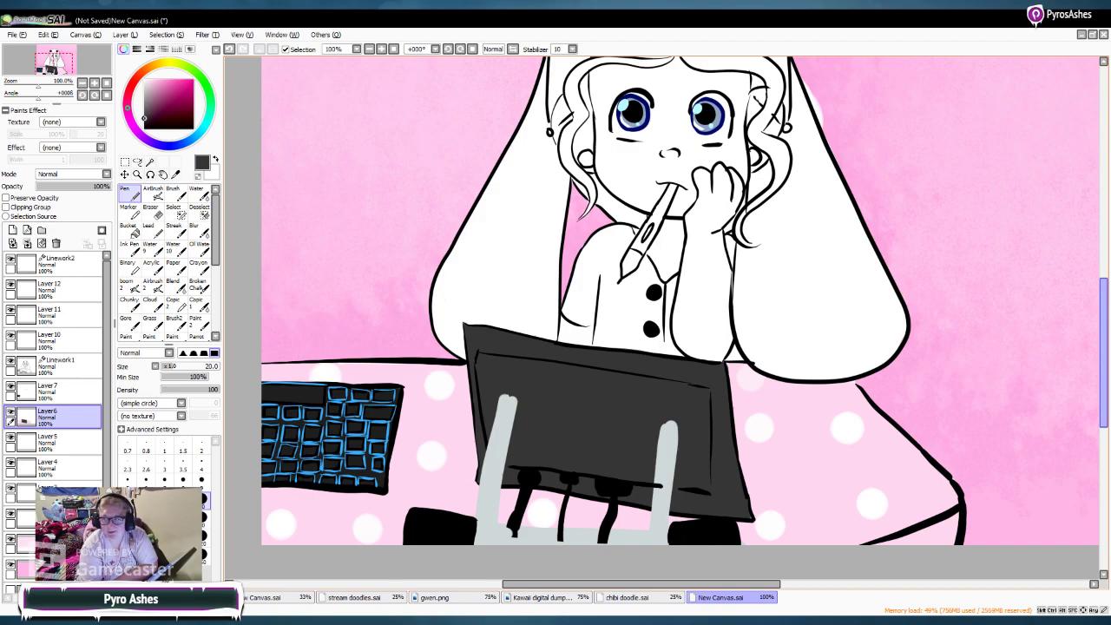
# Step: Fill the drawing pen in the character's mouth with dark grey on Layer6 at pen size 9
pyautogui.scroll(3, 1093, 327)
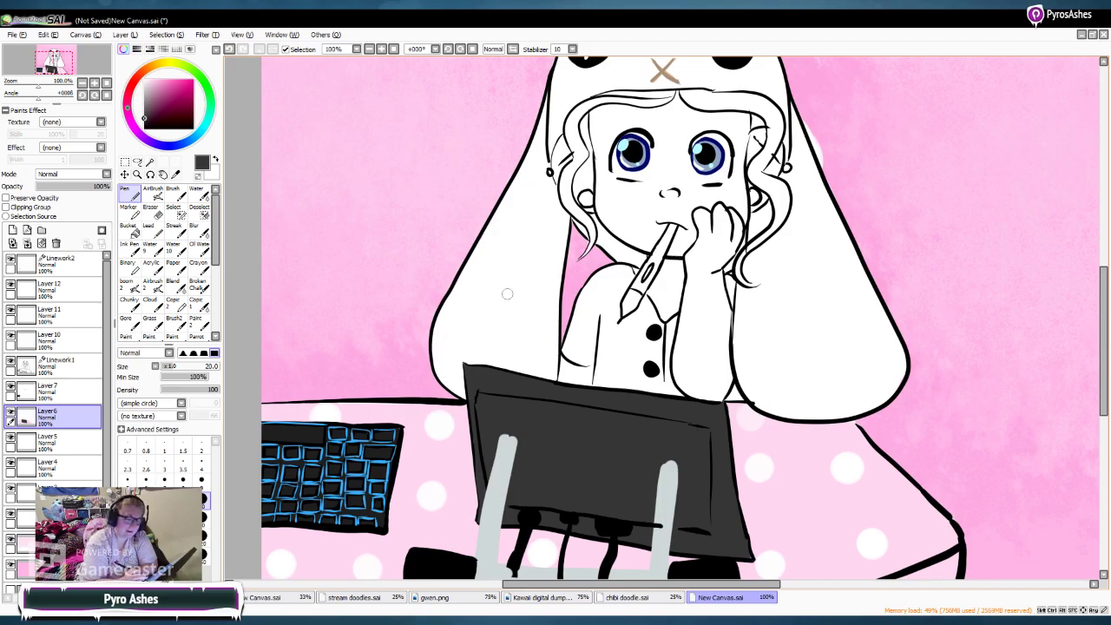
pyautogui.click(381, 48)
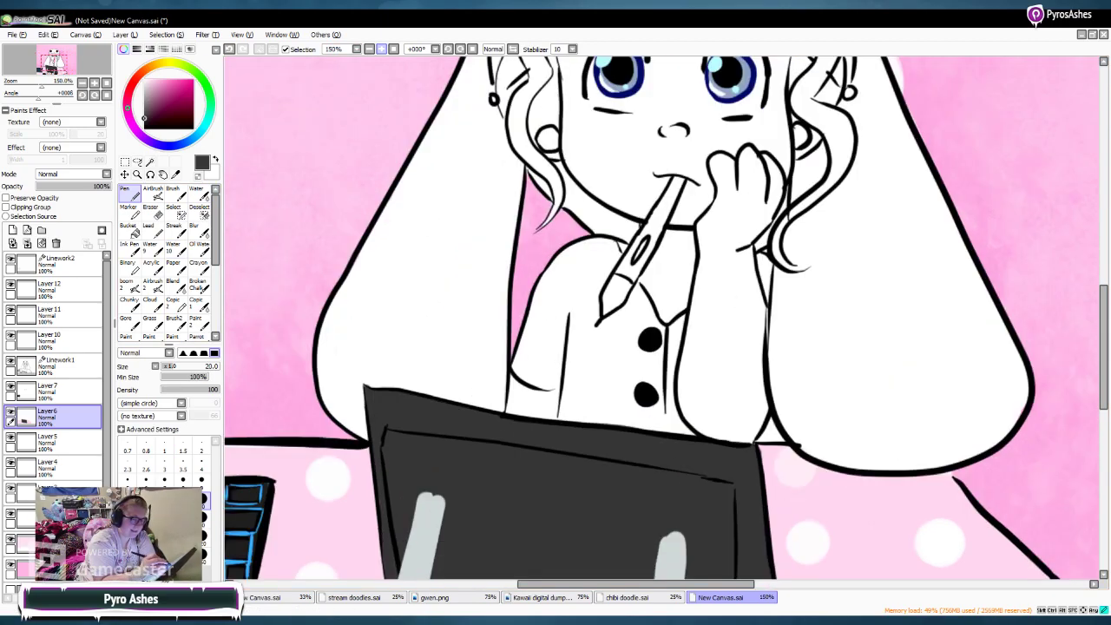
pyautogui.click(381, 49)
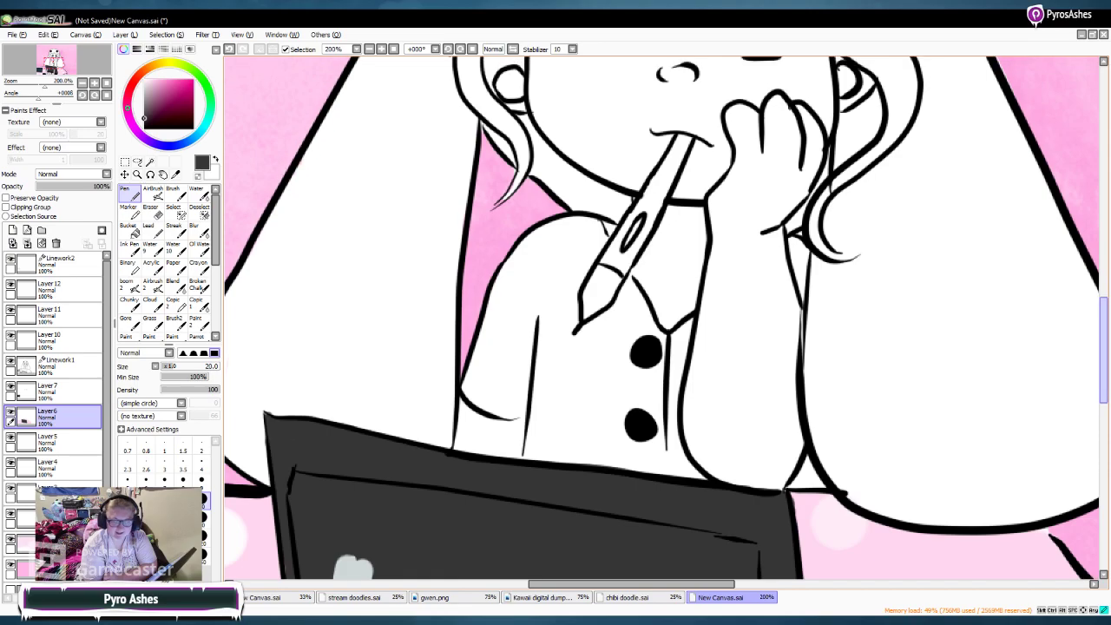
pyautogui.scroll(3, 1092, 356)
pyautogui.scroll(1, 347, 335)
pyautogui.click(201, 479)
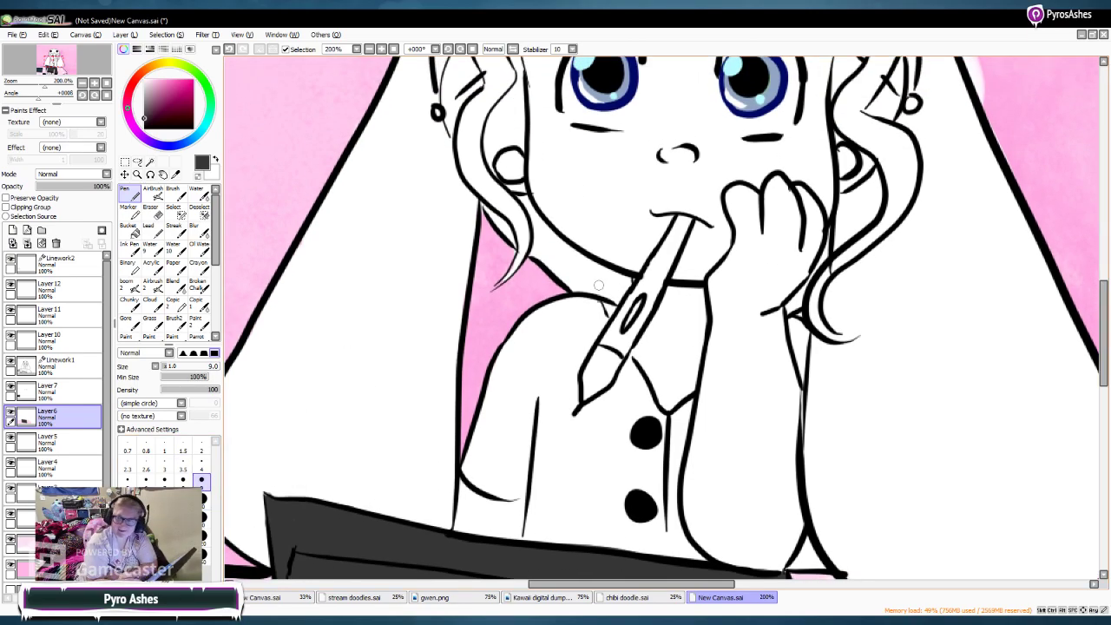
pyautogui.moveTo(679, 224)
pyautogui.mouseDown()
pyautogui.moveTo(658, 277)
pyautogui.moveTo(683, 218)
pyautogui.mouseUp()
pyautogui.moveTo(665, 266)
pyautogui.mouseDown()
pyautogui.moveTo(644, 310)
pyautogui.moveTo(650, 276)
pyautogui.moveTo(634, 300)
pyautogui.moveTo(652, 257)
pyautogui.moveTo(604, 339)
pyautogui.moveTo(646, 291)
pyautogui.moveTo(621, 355)
pyautogui.moveTo(614, 364)
pyautogui.moveTo(613, 341)
pyautogui.moveTo(601, 372)
pyautogui.moveTo(599, 345)
pyautogui.moveTo(583, 399)
pyautogui.moveTo(619, 353)
pyautogui.mouseUp()
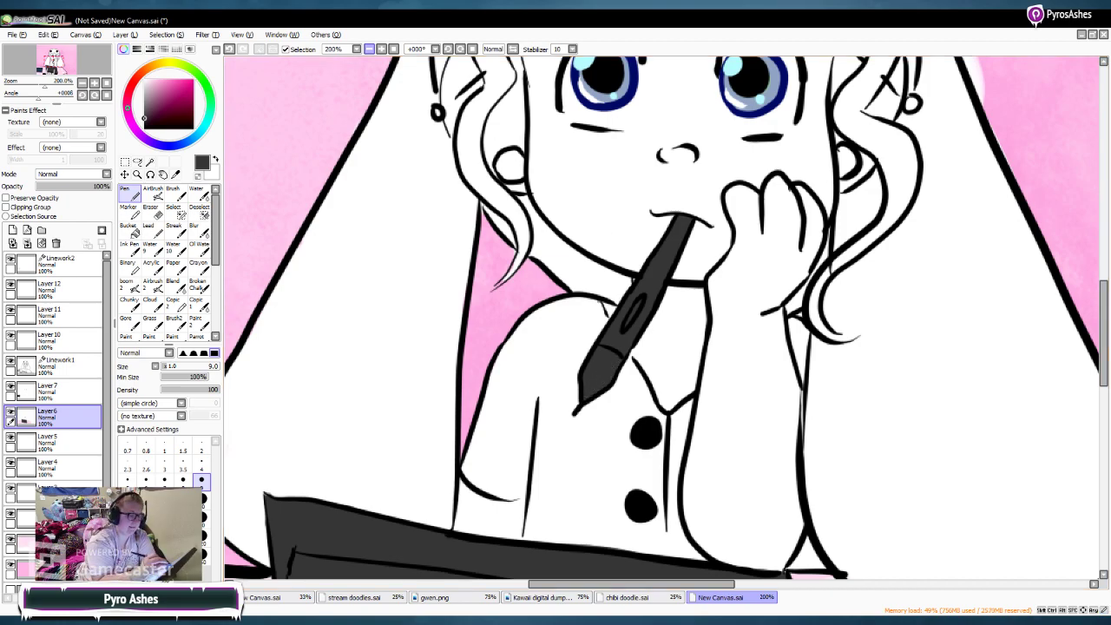
# Step: Darken the left side and lower edge of the display's outer frame with near-black at pen size 9 on Layer6
pyautogui.click(369, 48)
pyautogui.click(369, 48)
pyautogui.scroll(-3, 1094, 287)
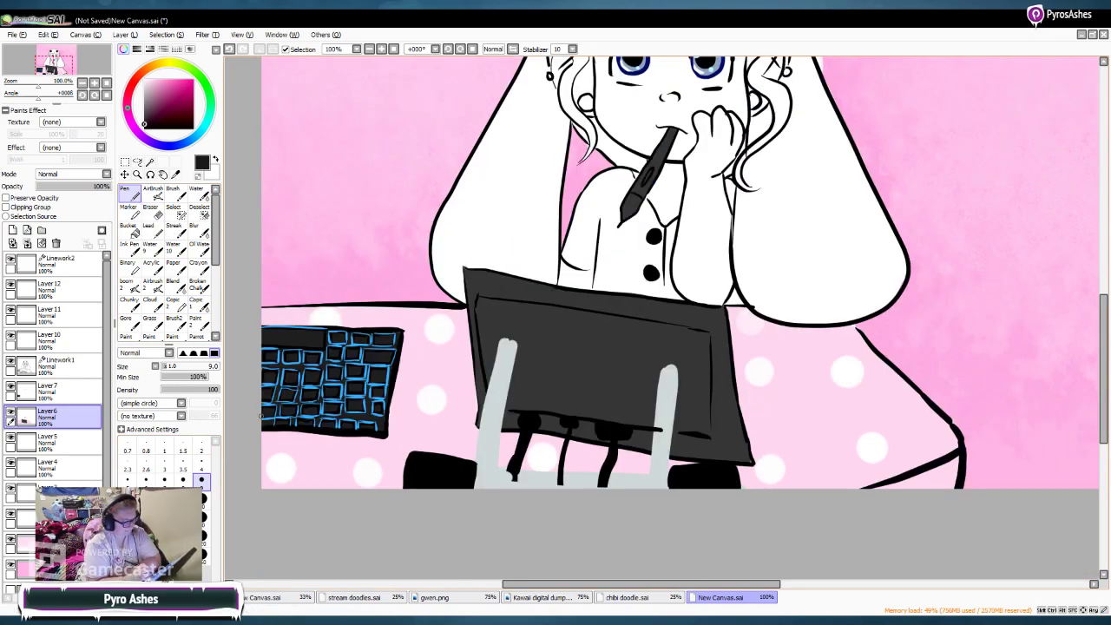
pyautogui.click(203, 500)
pyautogui.moveTo(470, 279)
pyautogui.mouseDown()
pyautogui.moveTo(472, 290)
pyautogui.moveTo(492, 288)
pyautogui.moveTo(481, 280)
pyautogui.moveTo(475, 289)
pyautogui.mouseUp()
pyautogui.press('[')
pyautogui.press('[')
pyautogui.press('[')
pyautogui.press('[')
pyautogui.press('[')
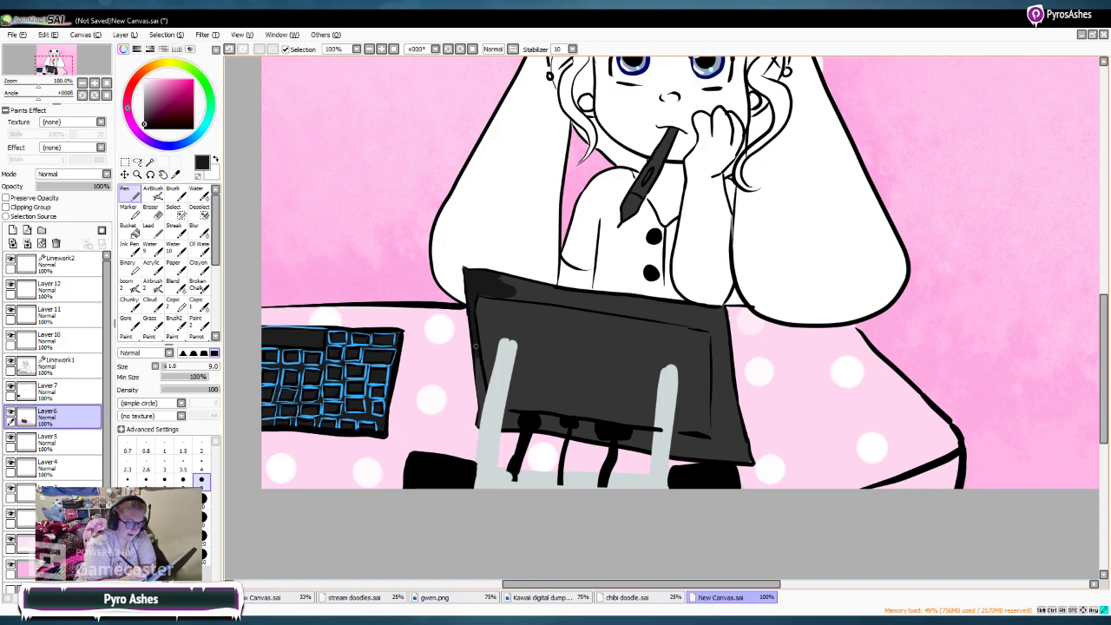
pyautogui.moveTo(480, 394); pyautogui.dragTo(480, 403)
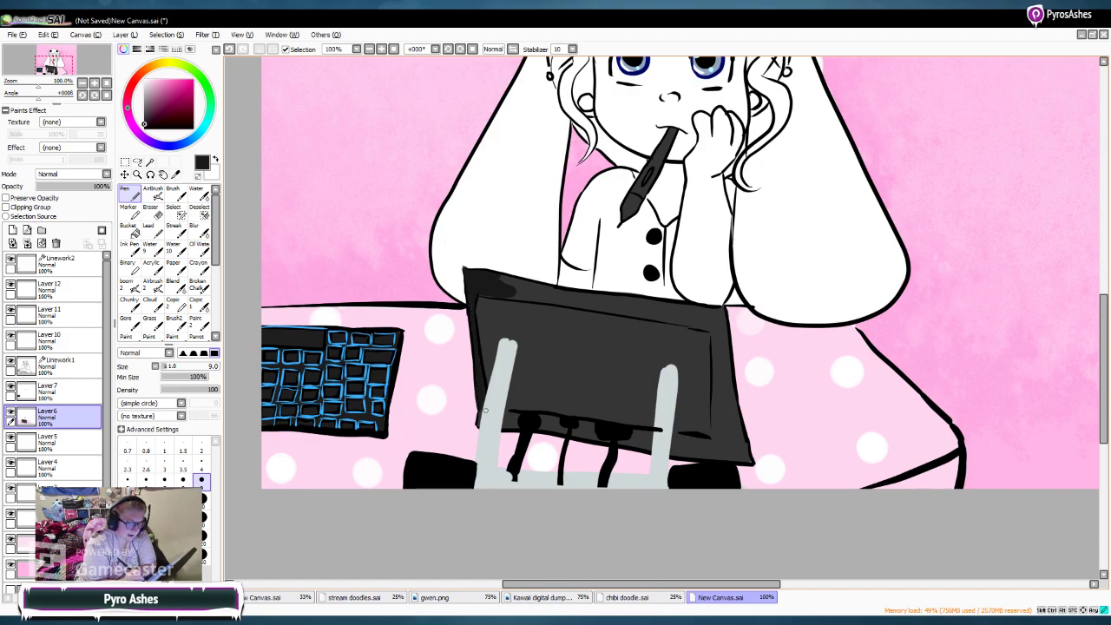
pyautogui.moveTo(498, 430)
pyautogui.mouseDown()
pyautogui.moveTo(584, 421)
pyautogui.moveTo(560, 426)
pyautogui.moveTo(609, 442)
pyautogui.moveTo(586, 438)
pyautogui.moveTo(640, 431)
pyautogui.mouseUp()
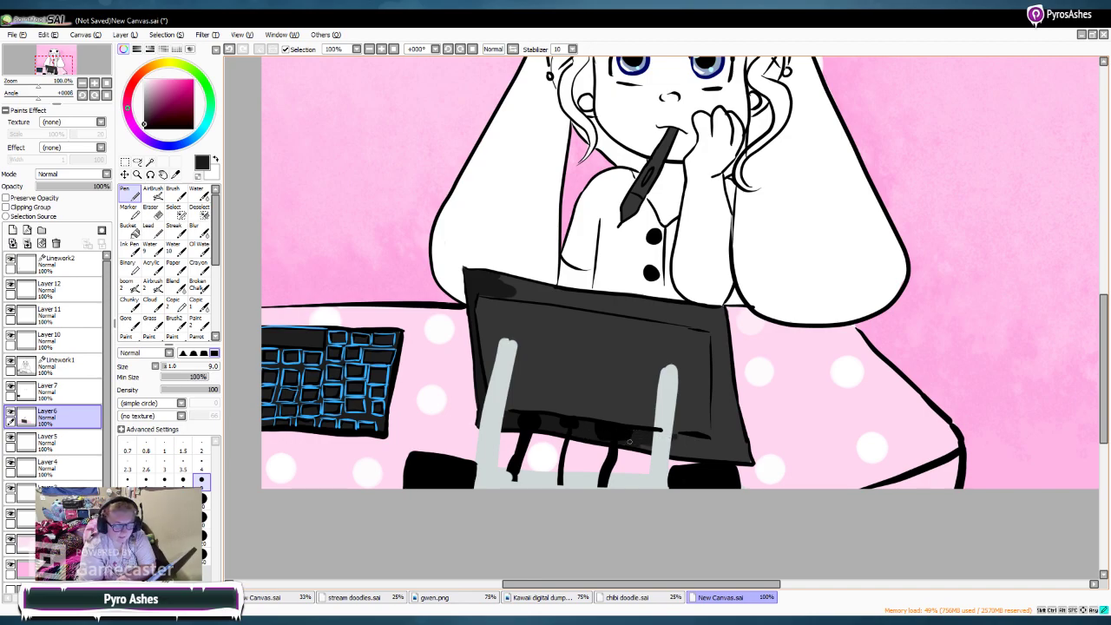
pyautogui.moveTo(677, 451)
pyautogui.mouseDown()
pyautogui.moveTo(716, 454)
pyautogui.moveTo(682, 437)
pyautogui.mouseUp()
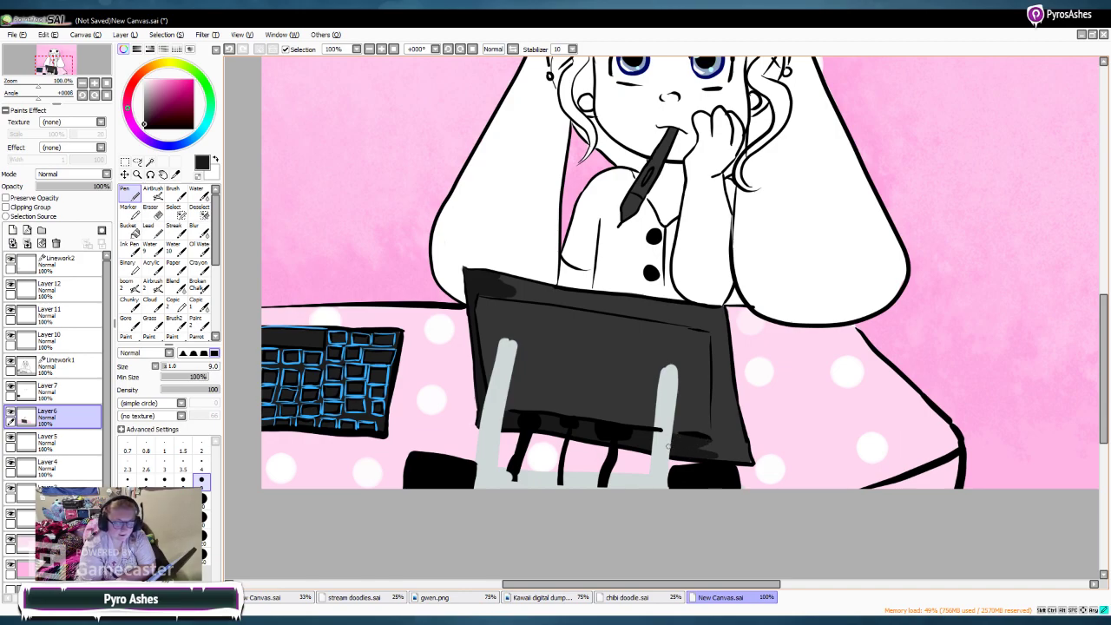
# Step: Paint the frame's lower-right corner, right side and top bar near-black, using pen sizes 20 and 9
pyautogui.click(202, 501)
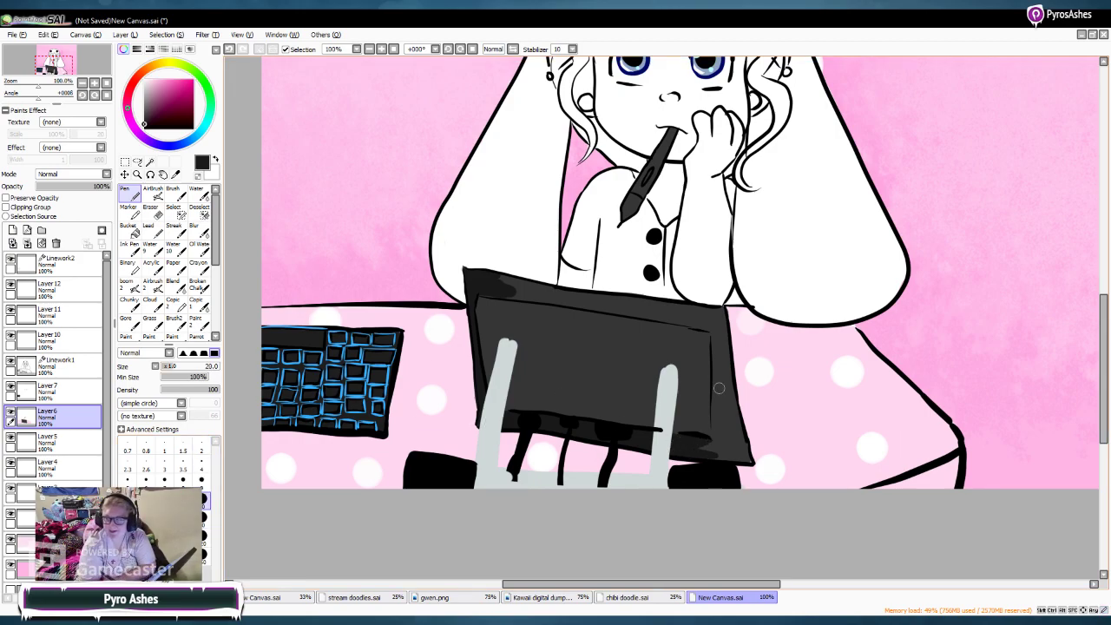
pyautogui.moveTo(720, 429)
pyautogui.mouseDown()
pyautogui.moveTo(707, 442)
pyautogui.moveTo(733, 456)
pyautogui.mouseUp()
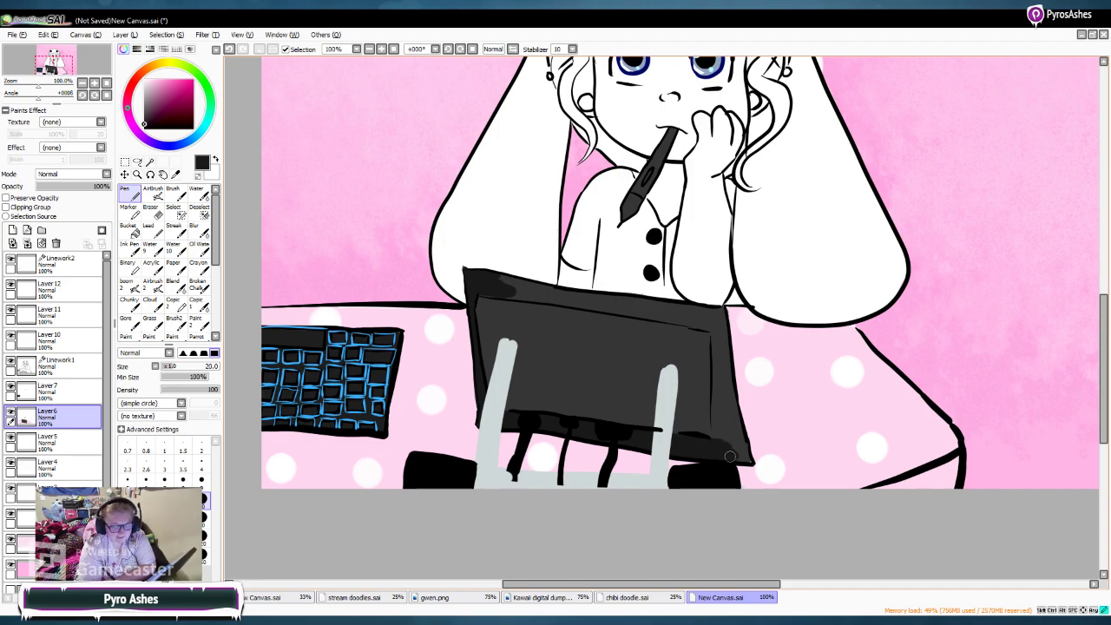
pyautogui.click(202, 479)
pyautogui.moveTo(733, 444)
pyautogui.mouseDown()
pyautogui.moveTo(719, 407)
pyautogui.moveTo(712, 432)
pyautogui.moveTo(717, 386)
pyautogui.moveTo(720, 432)
pyautogui.moveTo(724, 408)
pyautogui.moveTo(740, 425)
pyautogui.moveTo(728, 361)
pyautogui.moveTo(731, 398)
pyautogui.moveTo(726, 361)
pyautogui.mouseUp()
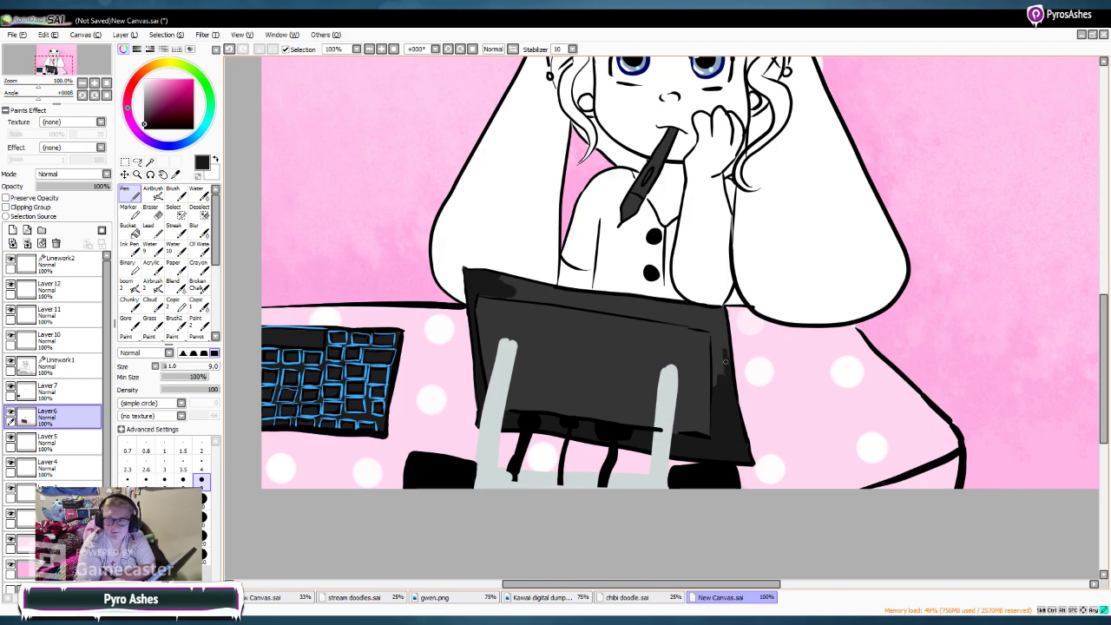
pyautogui.moveTo(718, 376); pyautogui.dragTo(724, 342)
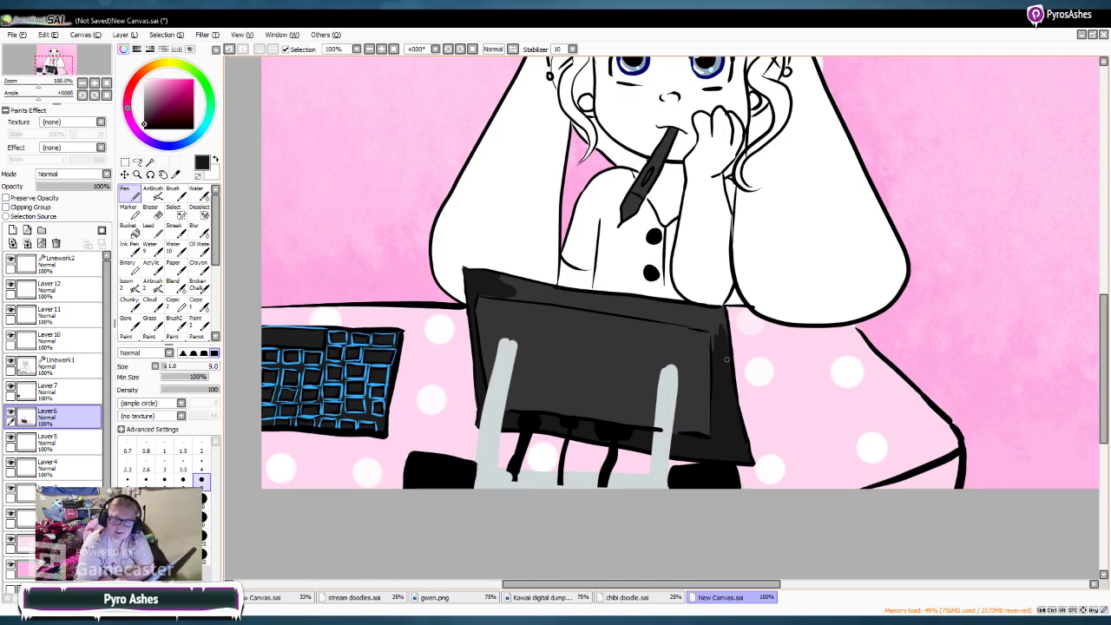
pyautogui.click(201, 499)
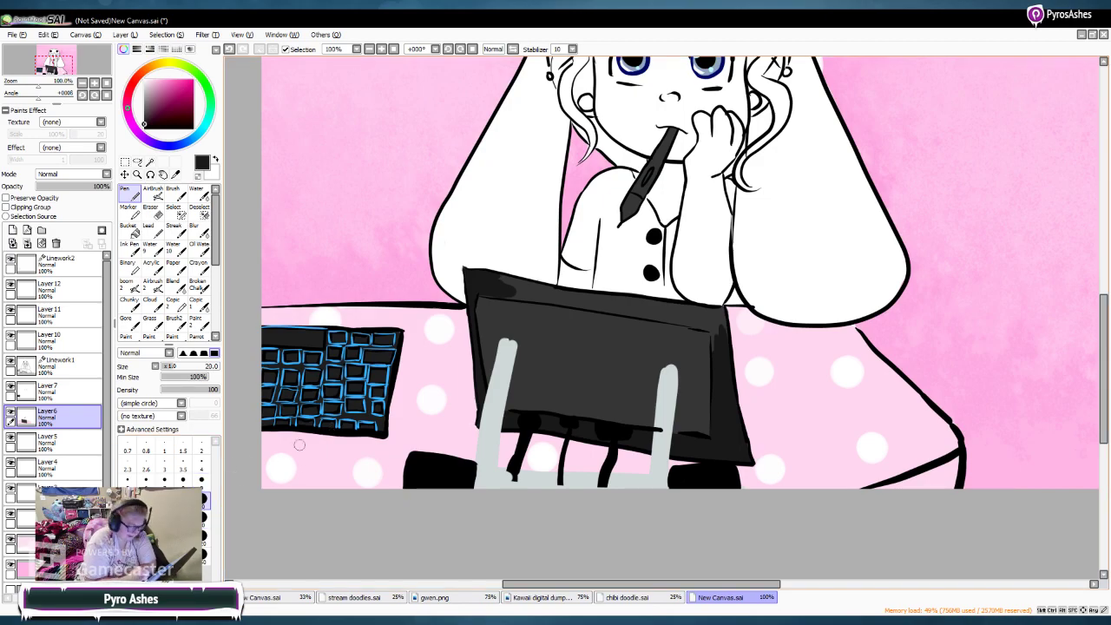
pyautogui.moveTo(716, 347)
pyautogui.mouseDown()
pyautogui.moveTo(719, 314)
pyautogui.moveTo(661, 316)
pyautogui.moveTo(704, 307)
pyautogui.moveTo(587, 302)
pyautogui.moveTo(510, 281)
pyautogui.moveTo(622, 309)
pyautogui.moveTo(488, 293)
pyautogui.moveTo(684, 315)
pyautogui.mouseUp()
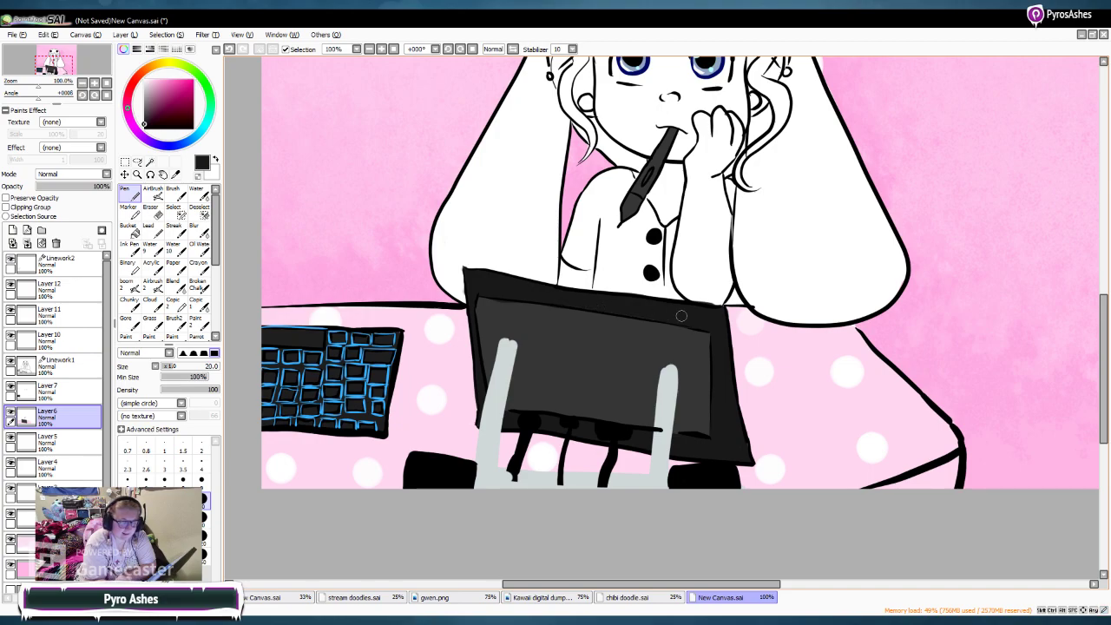
# Step: Shade the display's screen with the AirBrush at size 20, adding light grey and black along its upper and lower edges
pyautogui.moveTo(149, 103); pyautogui.dragTo(144, 79)
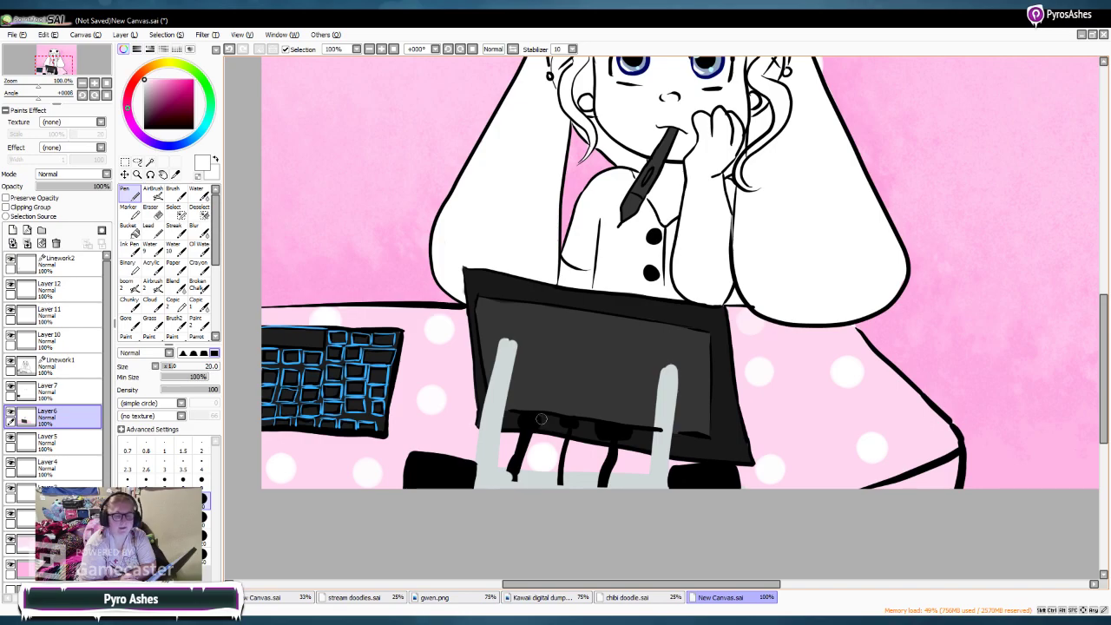
pyautogui.moveTo(1103, 348)
pyautogui.mouseDown()
pyautogui.moveTo(1104, 311)
pyautogui.moveTo(1104, 358)
pyautogui.moveTo(1104, 341)
pyautogui.mouseUp()
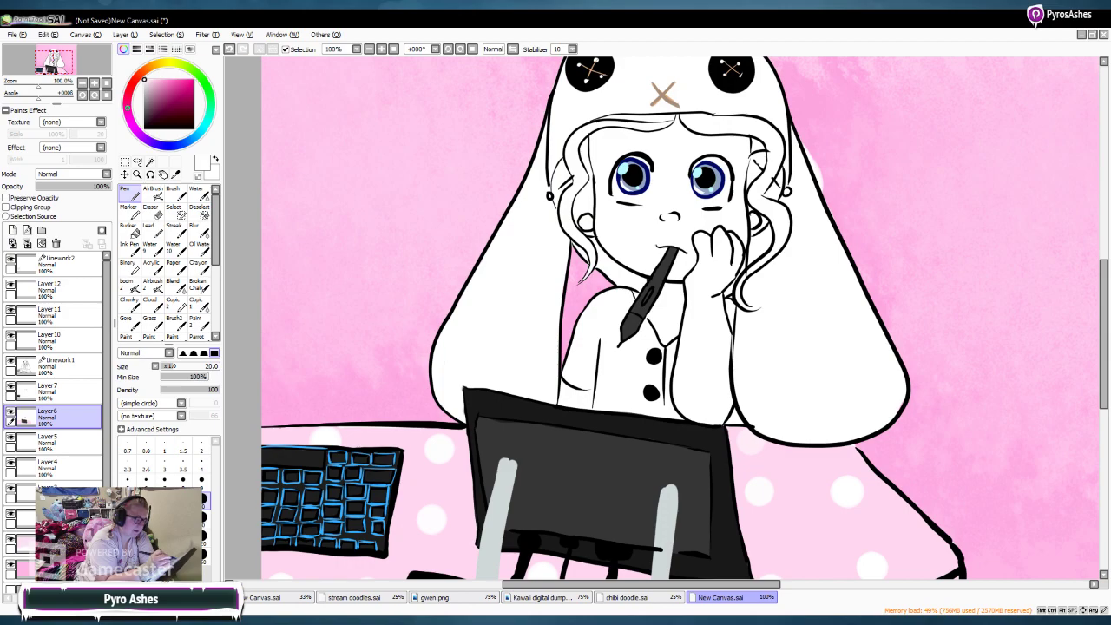
pyautogui.click(153, 192)
pyautogui.click(207, 501)
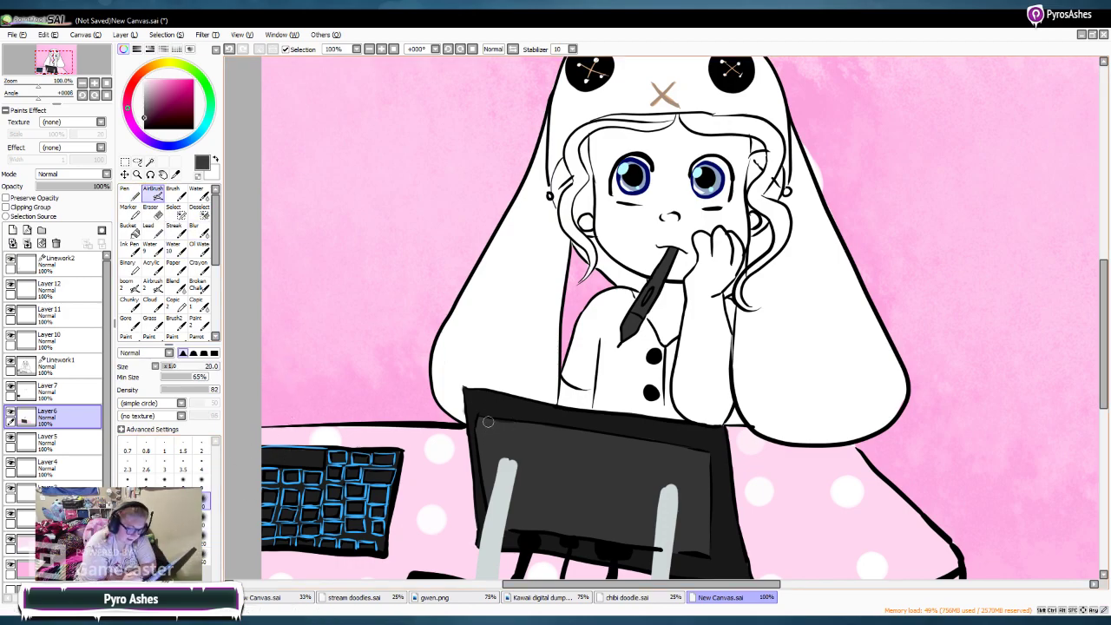
pyautogui.moveTo(144, 106); pyautogui.dragTo(144, 93)
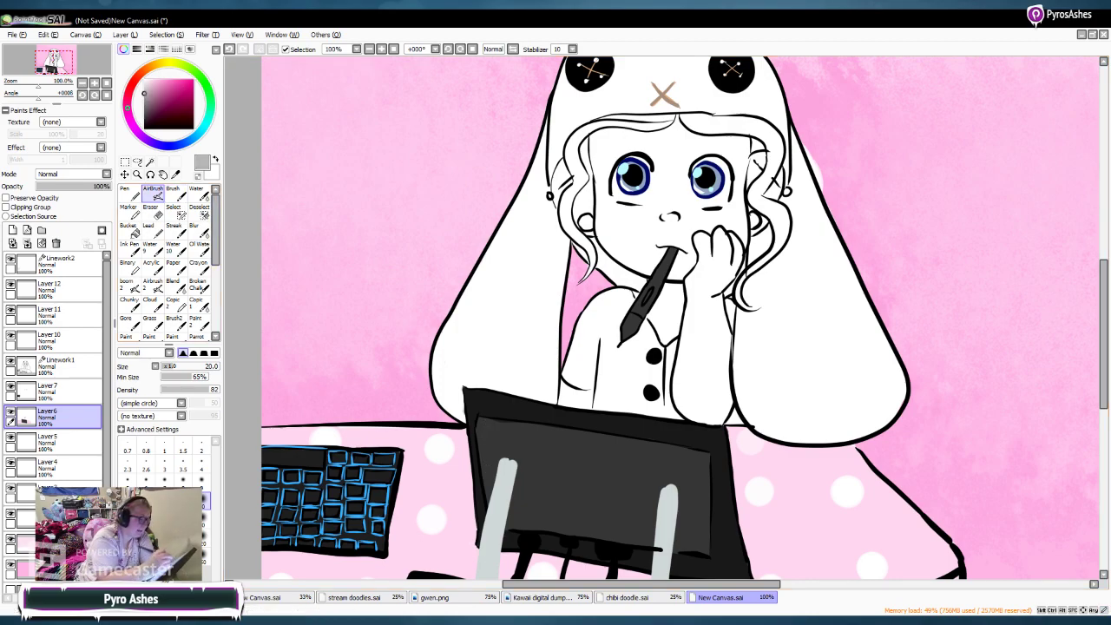
pyautogui.moveTo(494, 425)
pyautogui.mouseDown()
pyautogui.moveTo(488, 438)
pyautogui.moveTo(519, 427)
pyautogui.moveTo(528, 440)
pyautogui.moveTo(485, 427)
pyautogui.moveTo(492, 439)
pyautogui.moveTo(514, 431)
pyautogui.moveTo(635, 443)
pyautogui.moveTo(686, 464)
pyautogui.moveTo(736, 442)
pyautogui.moveTo(697, 472)
pyautogui.moveTo(699, 530)
pyautogui.mouseUp()
pyautogui.press('x')
pyautogui.moveTo(486, 444)
pyautogui.mouseDown()
pyautogui.moveTo(491, 495)
pyautogui.moveTo(491, 473)
pyautogui.mouseUp()
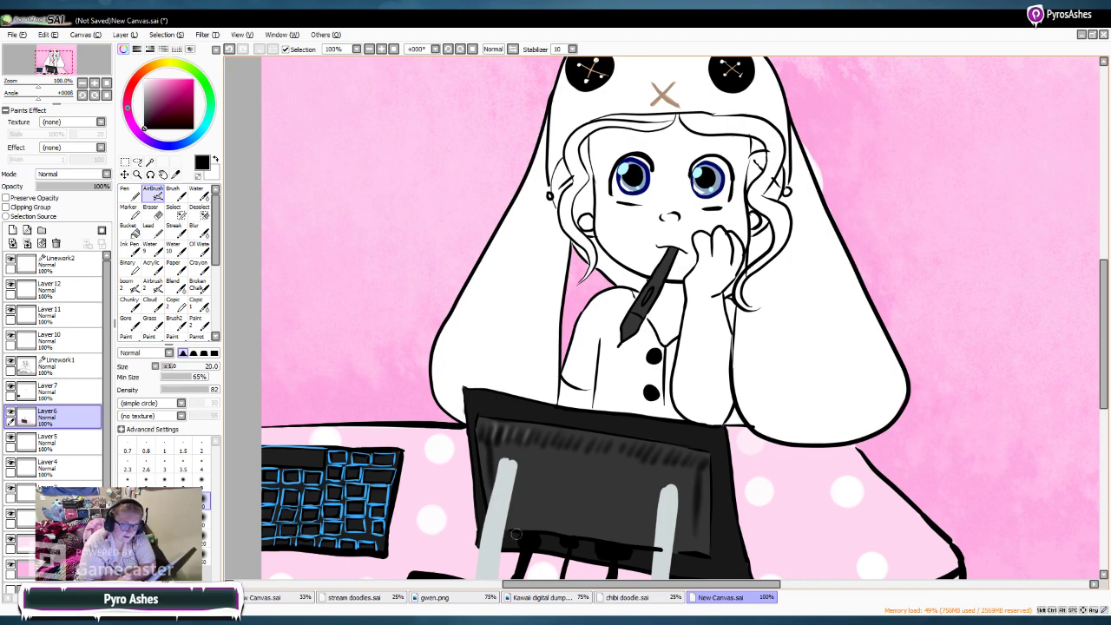
pyautogui.moveTo(516, 533); pyautogui.dragTo(685, 540)
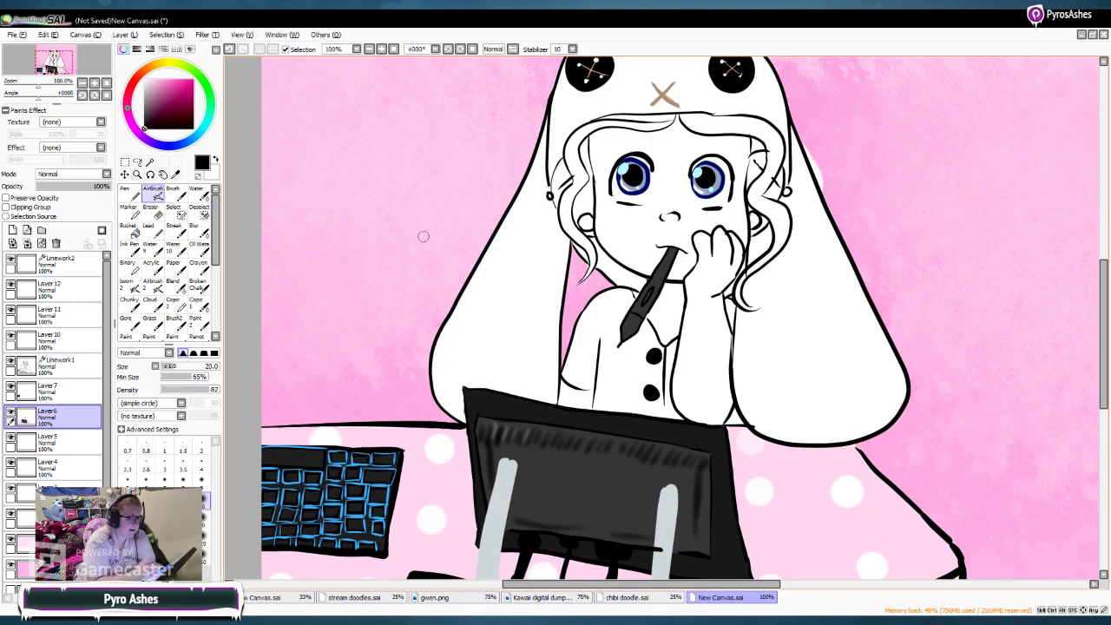
# Step: Add light grey highlight strokes along the display's top frame on Linework2 at size 20, then return to Layer6
pyautogui.click(144, 95)
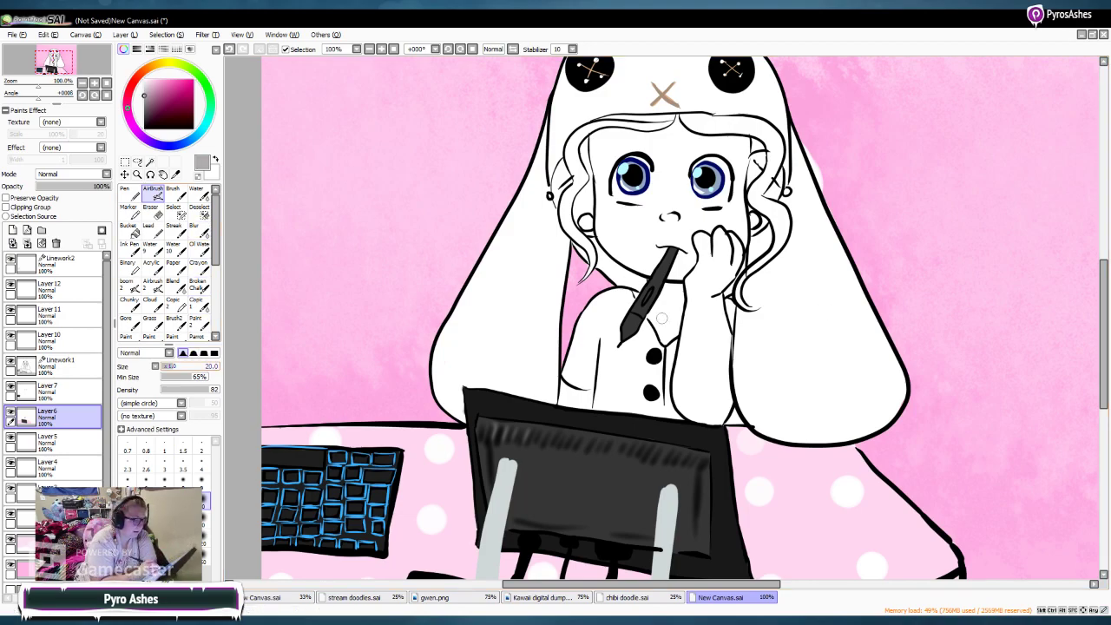
pyautogui.click(61, 265)
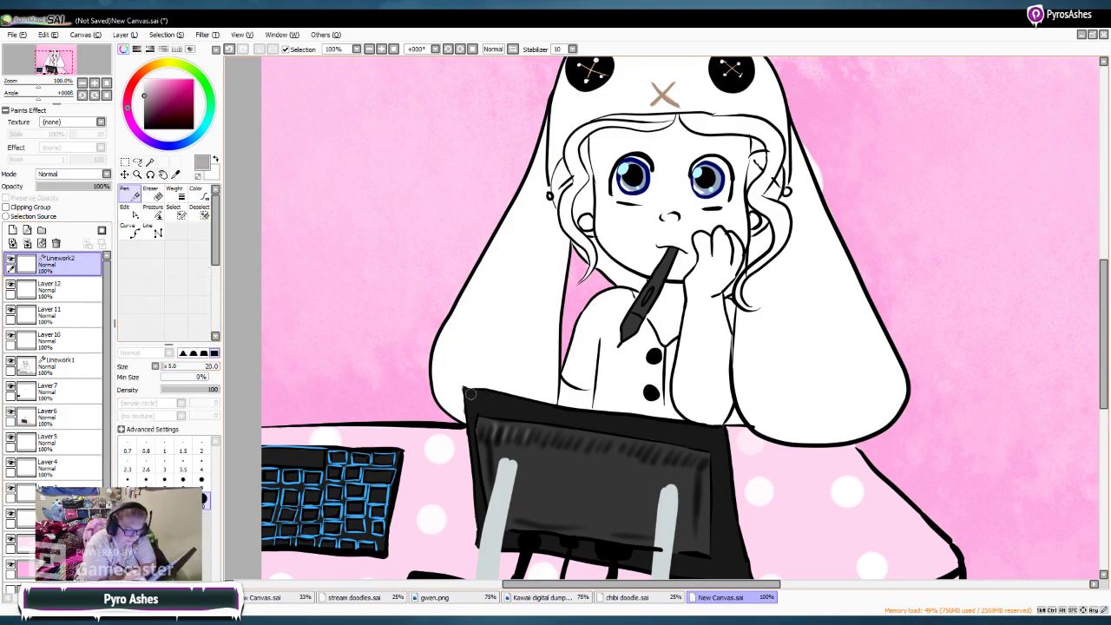
pyautogui.moveTo(554, 410); pyautogui.dragTo(575, 413)
pyautogui.moveTo(669, 427)
pyautogui.mouseDown()
pyautogui.moveTo(722, 434)
pyautogui.moveTo(709, 433)
pyautogui.moveTo(721, 453)
pyautogui.moveTo(714, 434)
pyautogui.moveTo(687, 430)
pyautogui.moveTo(717, 430)
pyautogui.moveTo(673, 428)
pyautogui.mouseUp()
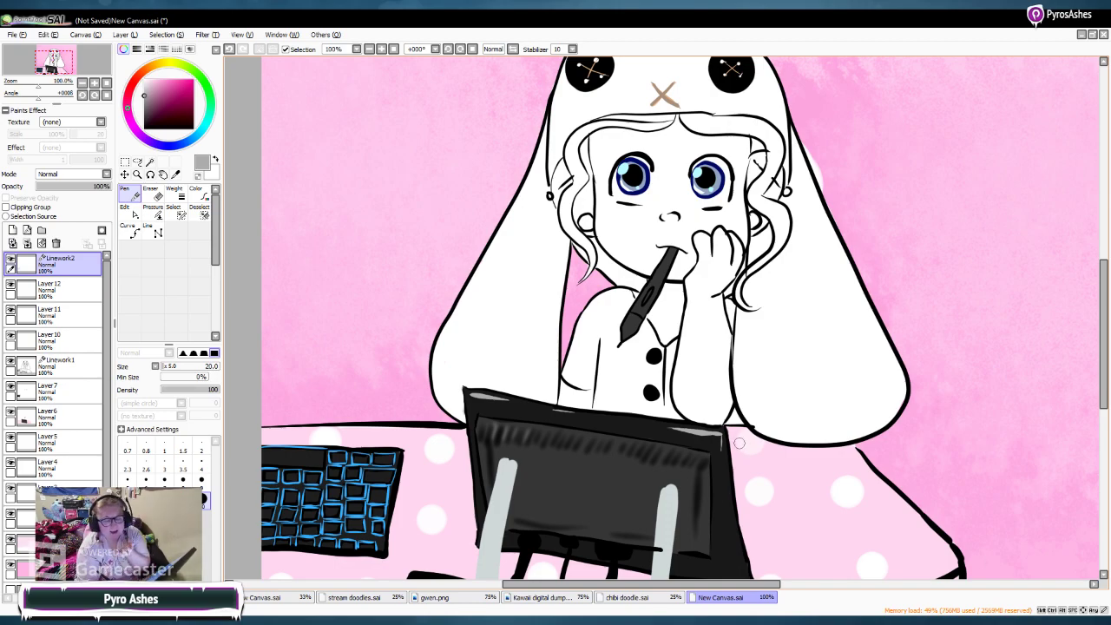
pyautogui.click(52, 416)
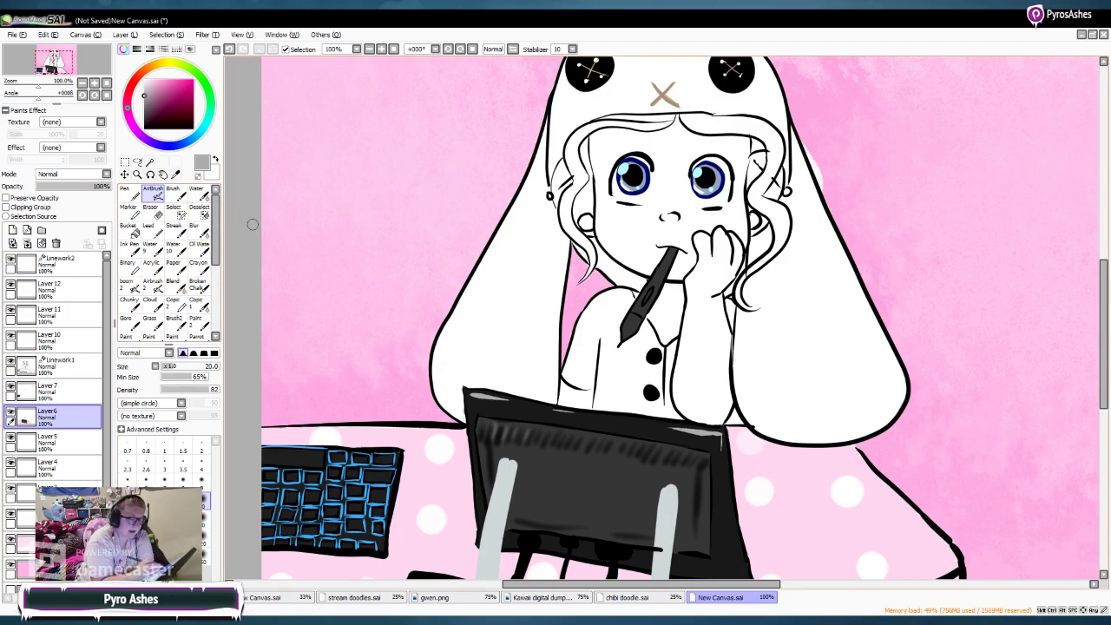
pyautogui.press('e')
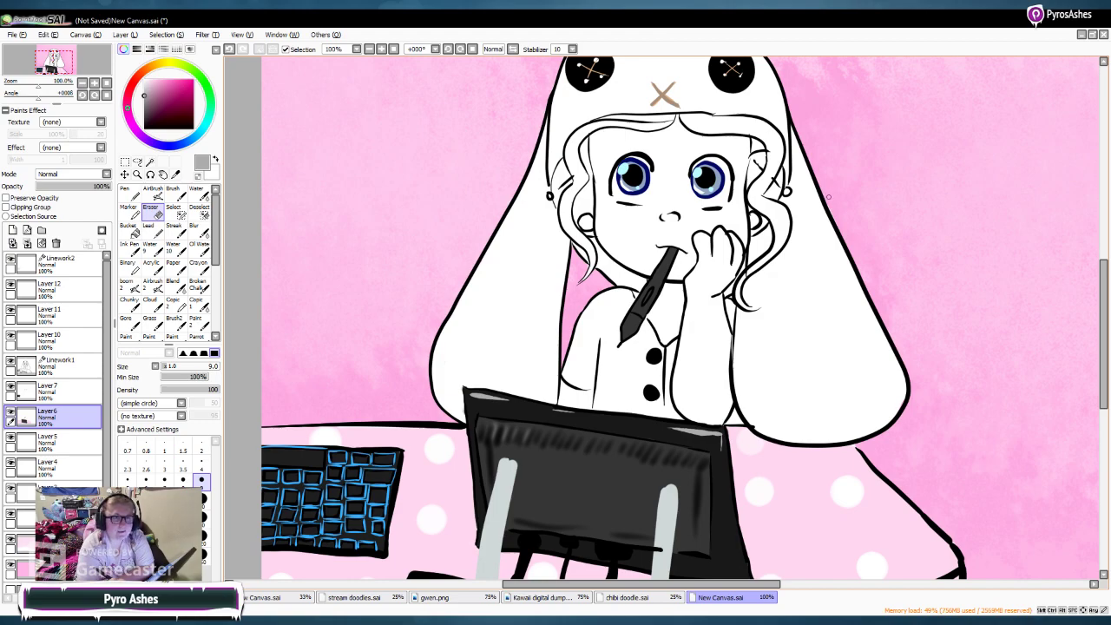
# Step: Draw two black eyebrows above the character's eyes on Linework2 at pen size 9
pyautogui.moveTo(1102, 314); pyautogui.dragTo(1103, 302)
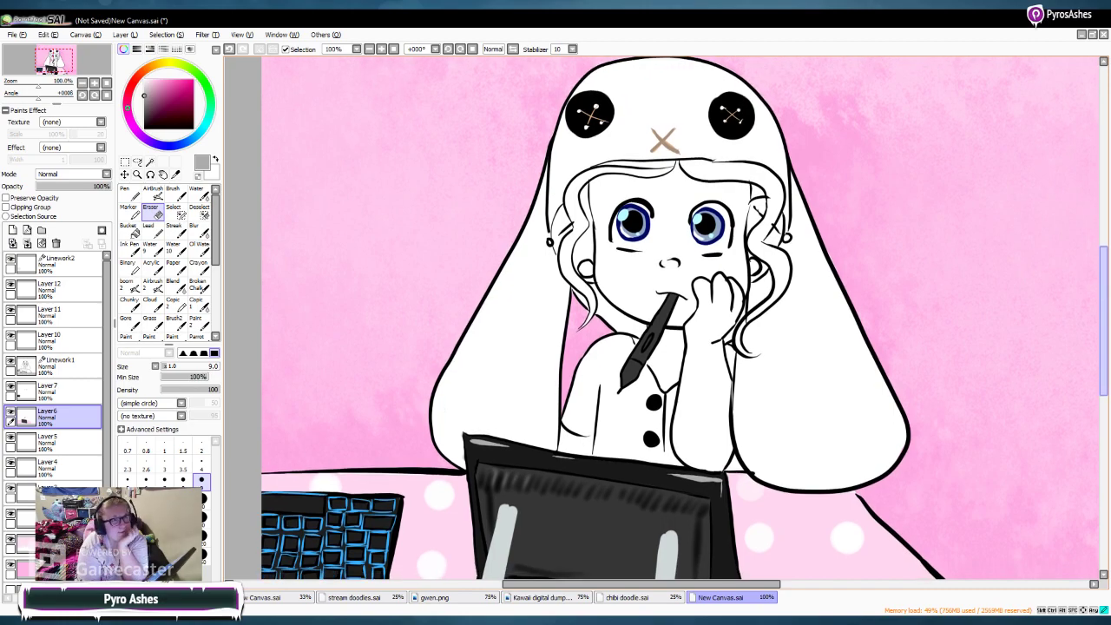
pyautogui.moveTo(1103, 319); pyautogui.dragTo(1103, 320)
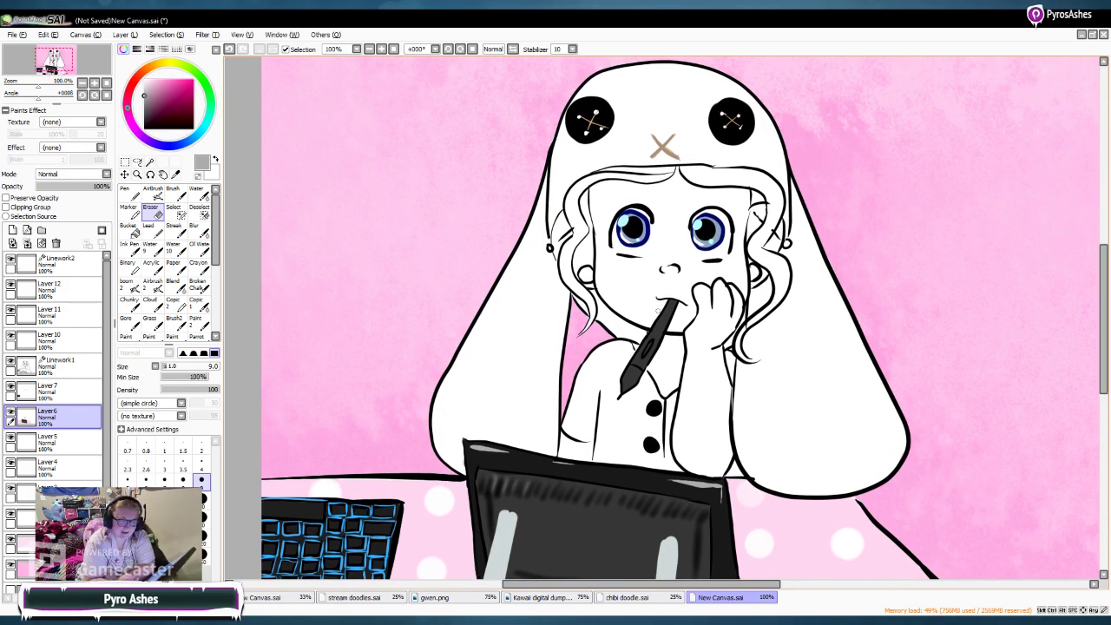
pyautogui.click(381, 50)
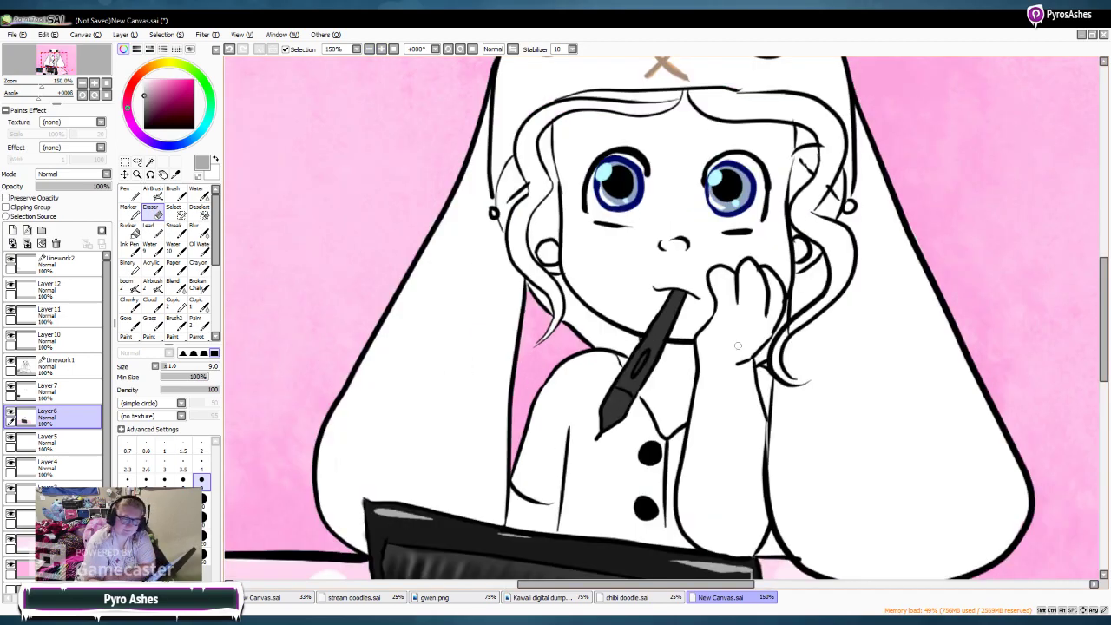
pyautogui.moveTo(1102, 356); pyautogui.dragTo(1102, 335)
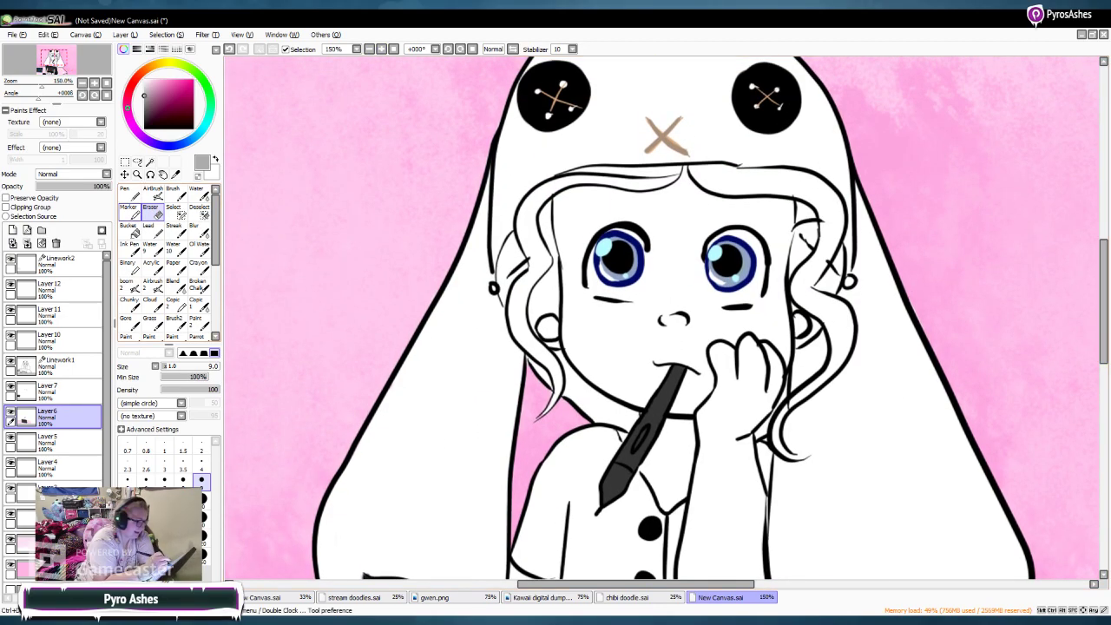
pyautogui.click(129, 194)
pyautogui.click(144, 128)
pyautogui.click(61, 262)
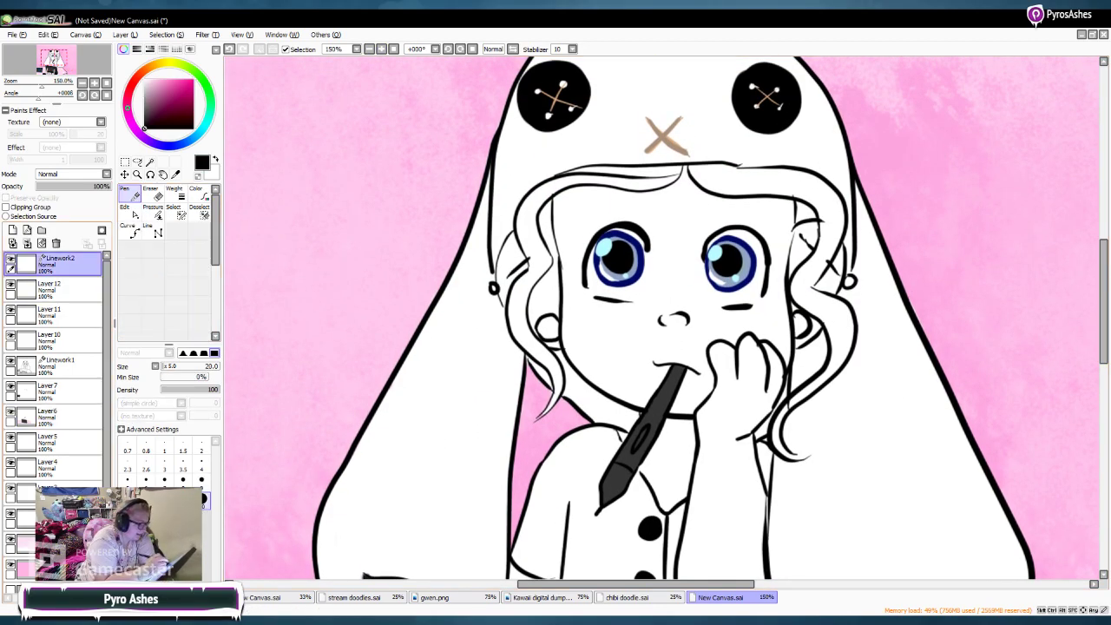
pyautogui.click(202, 479)
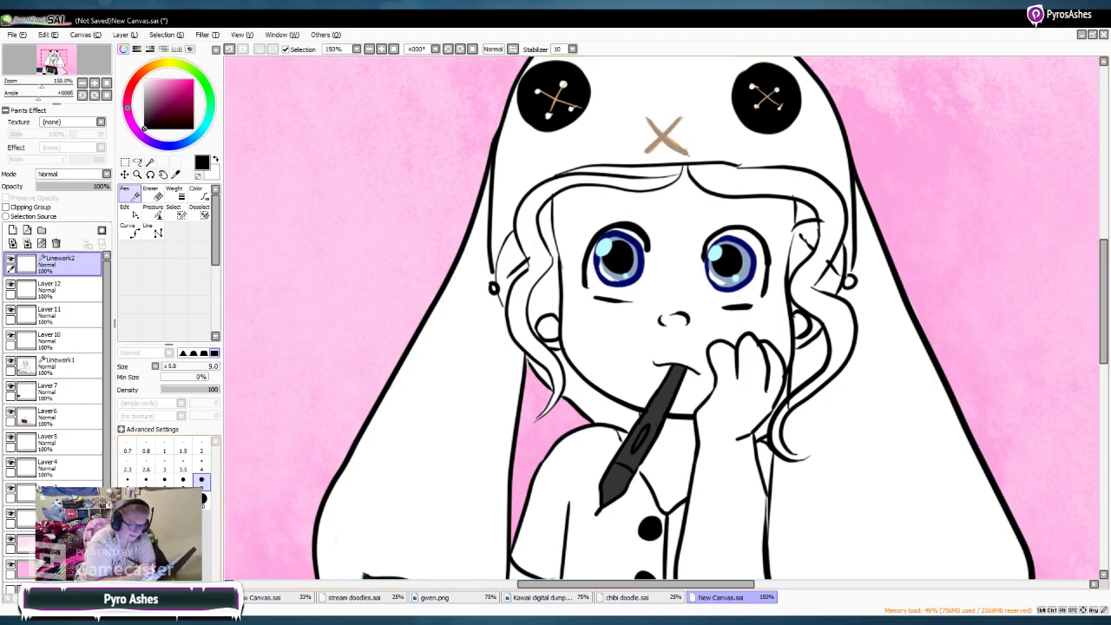
pyautogui.moveTo(642, 200); pyautogui.dragTo(589, 218)
pyautogui.moveTo(713, 206); pyautogui.dragTo(777, 201)
# Step: Trim the inner end of the character's left-hand eyebrow with the Eraser and return to the Pen
pyautogui.press('e')
pyautogui.moveTo(648, 201)
pyautogui.mouseDown()
pyautogui.moveTo(579, 214)
pyautogui.moveTo(647, 203)
pyautogui.mouseUp()
pyautogui.press('n')
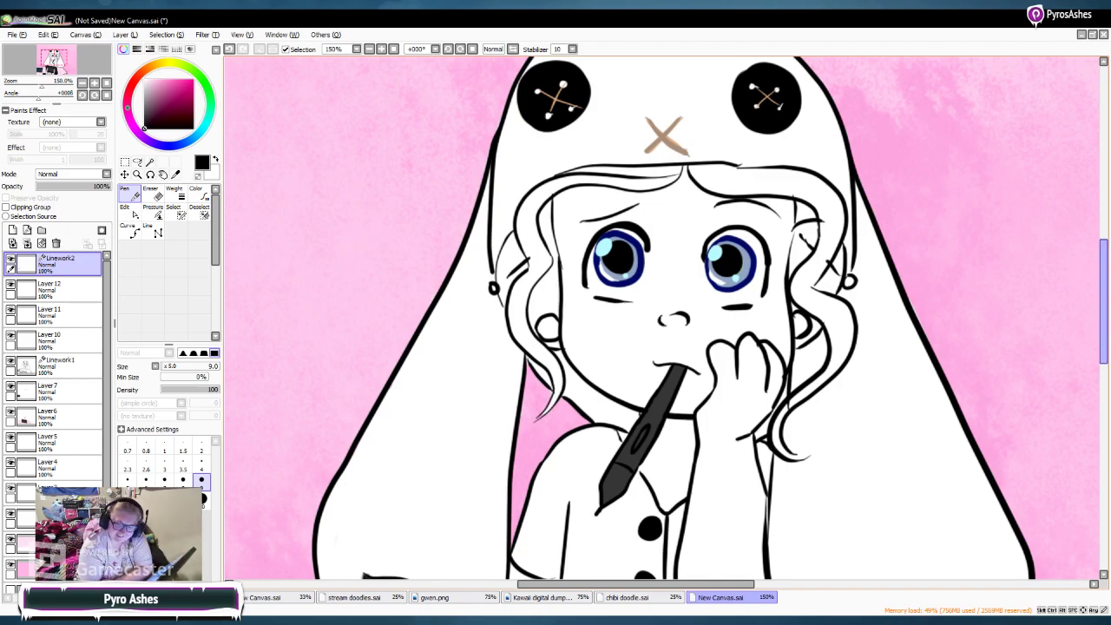
# Step: Fill the round ends of the ear piercings grey on Linework2 at pen size 9, then outline the inner ones black at size 4
pyautogui.scroll(3, 1098, 260)
pyautogui.moveTo(144, 102); pyautogui.dragTo(145, 92)
pyautogui.click(145, 96)
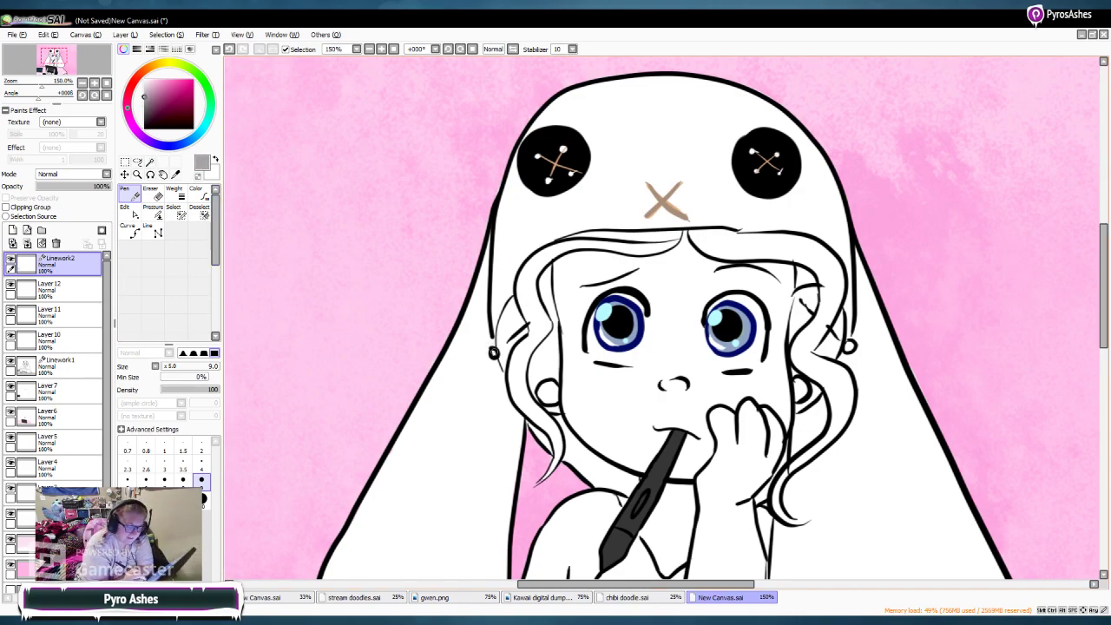
pyautogui.moveTo(850, 345); pyautogui.dragTo(849, 346)
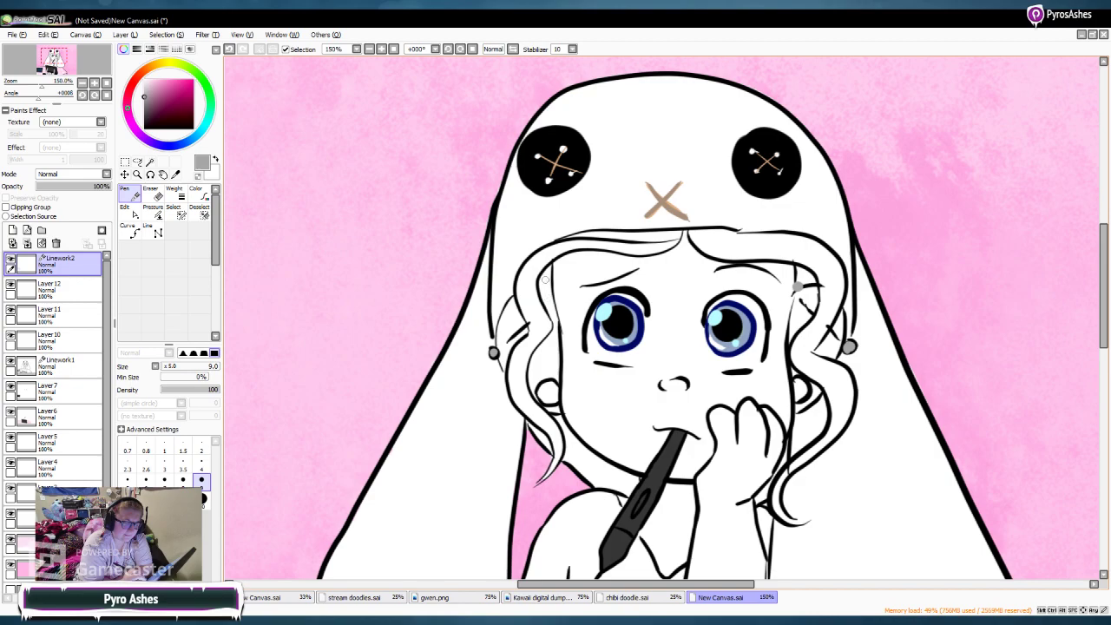
pyautogui.moveTo(147, 113); pyautogui.dragTo(143, 129)
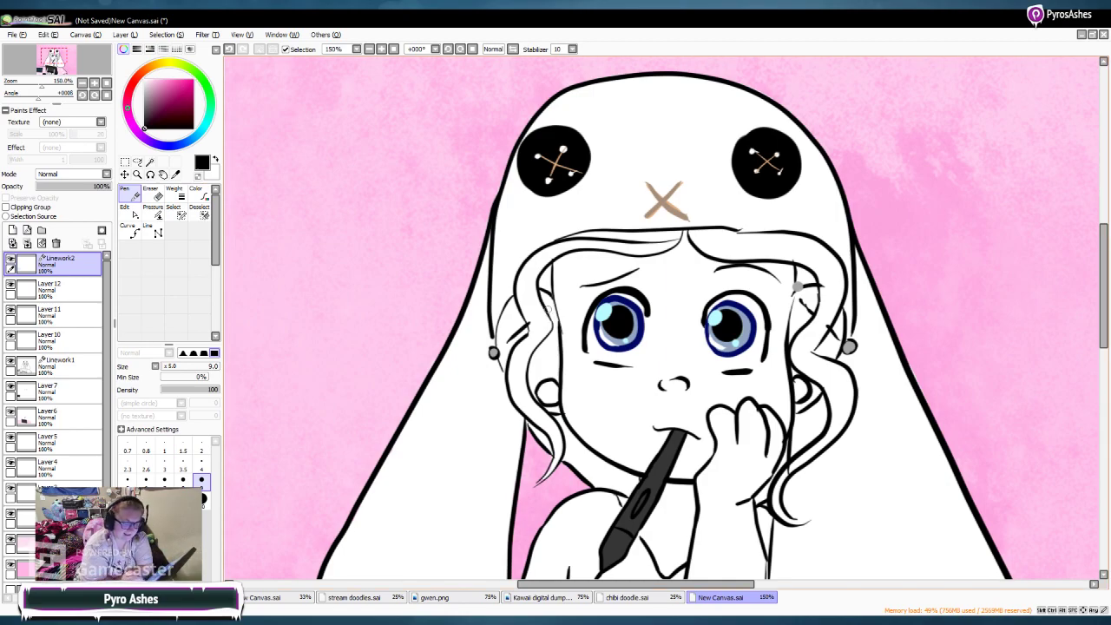
pyautogui.press('x')
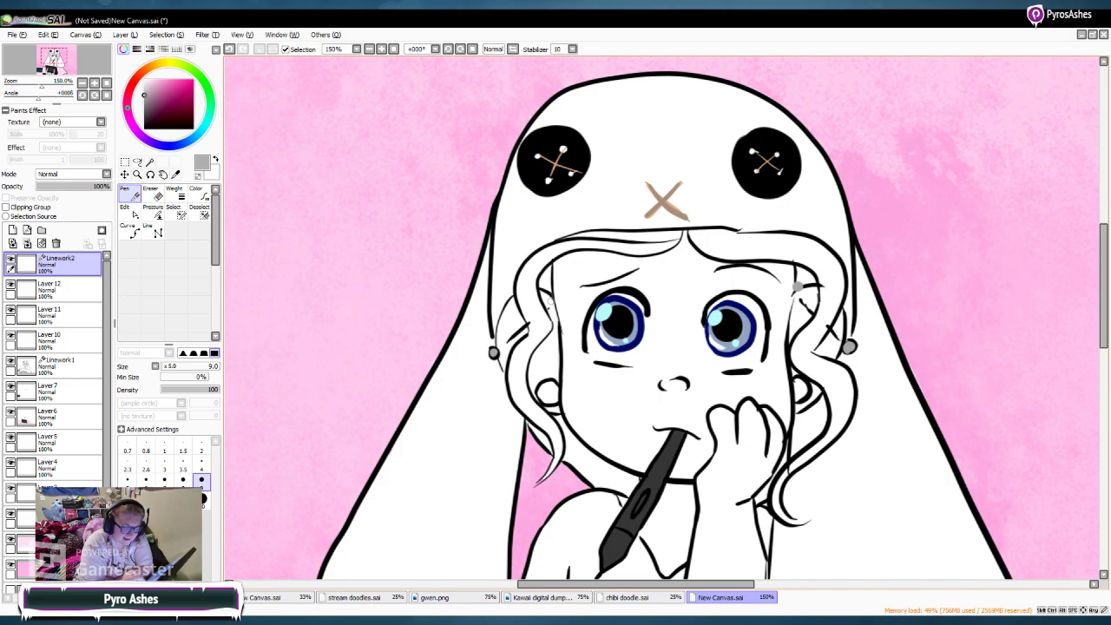
pyautogui.press('x')
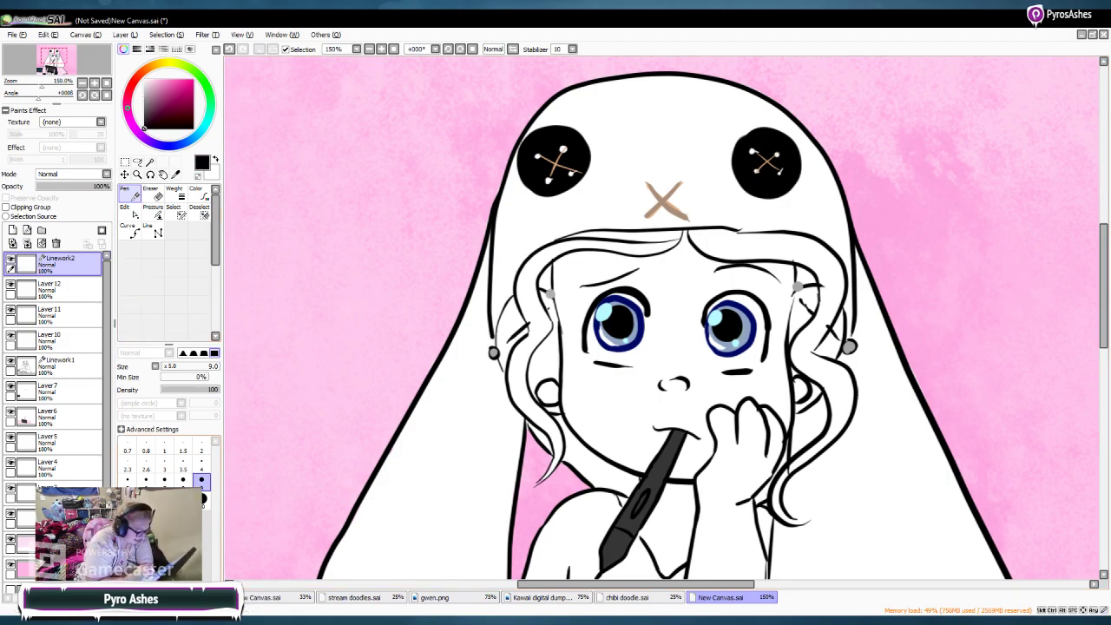
pyautogui.click(202, 462)
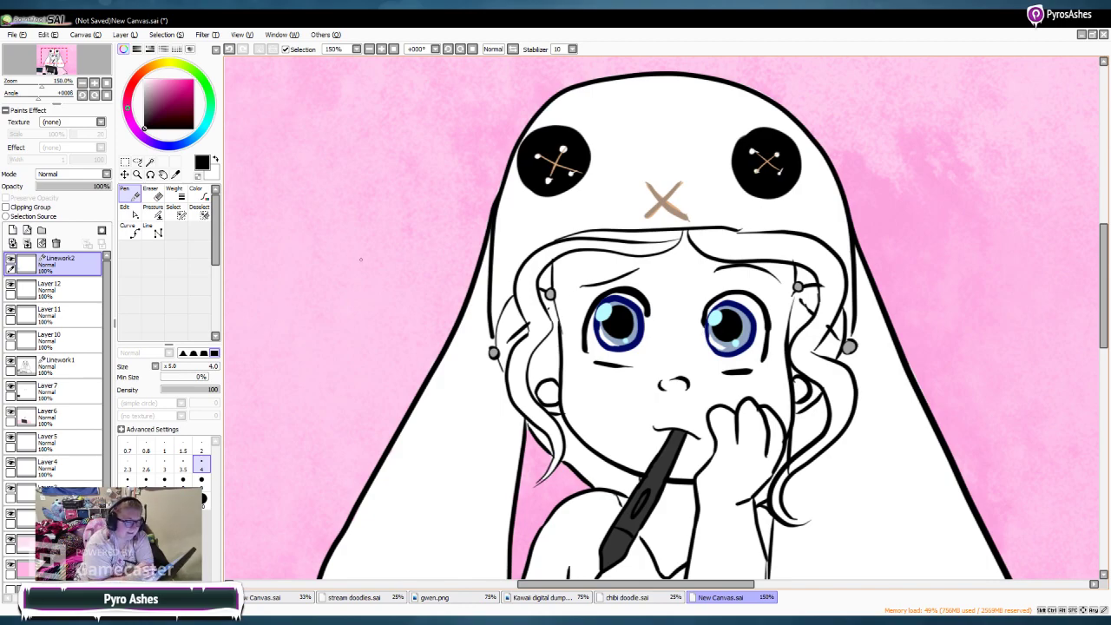
# Step: Switch to Layer7 and set the Pen colour to a medium pink for the bunny ears' inner lining
pyautogui.click(369, 49)
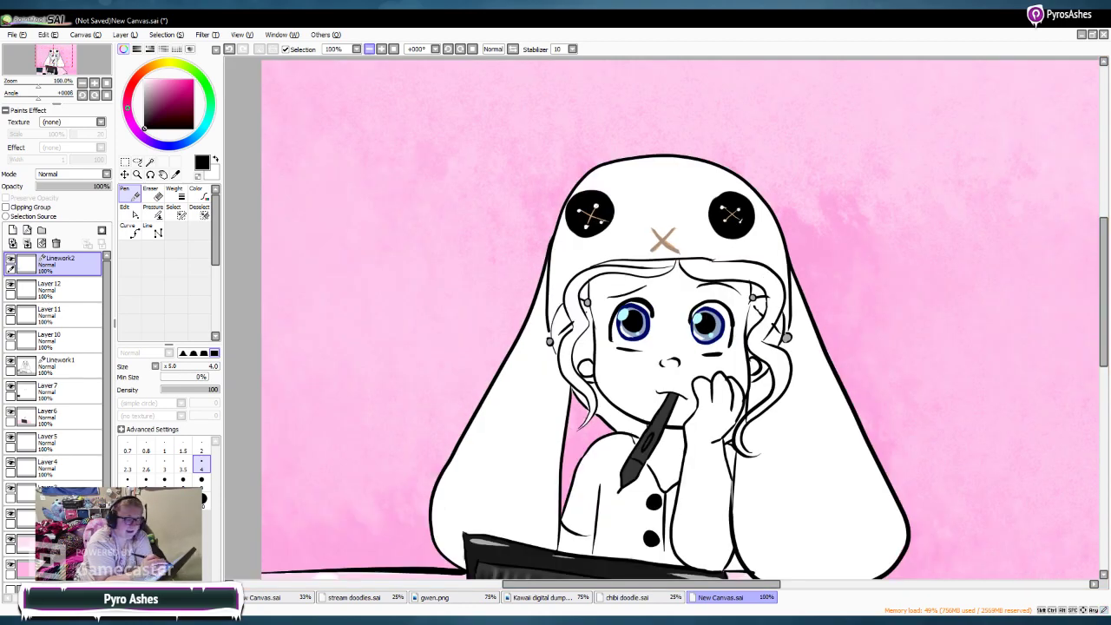
pyautogui.click(369, 49)
pyautogui.click(381, 49)
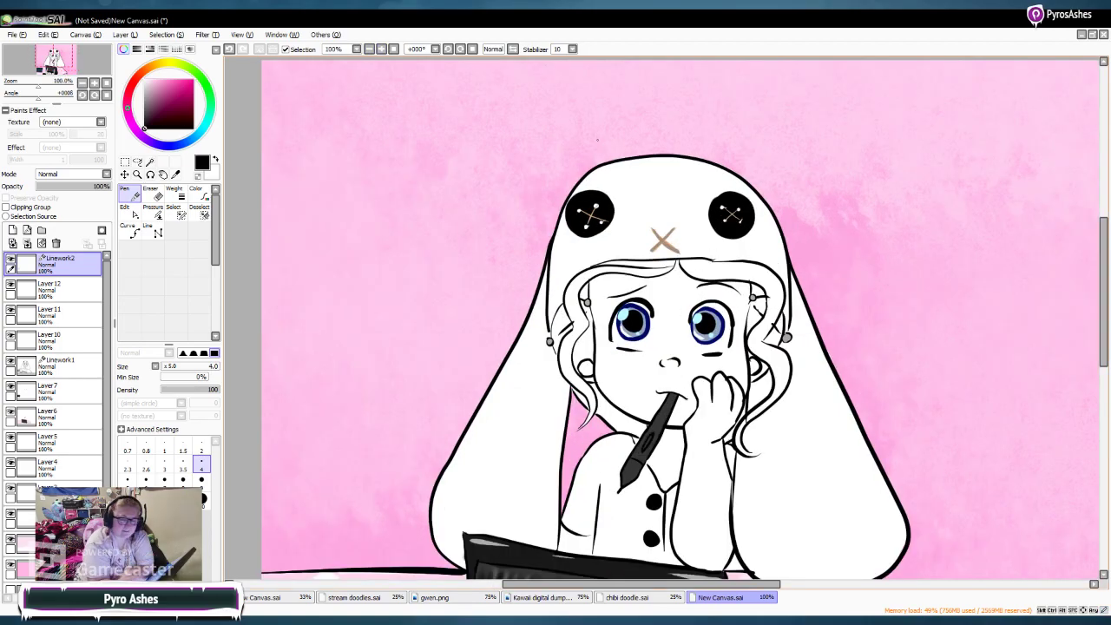
pyautogui.moveTo(1104, 292); pyautogui.dragTo(1103, 304)
pyautogui.scroll(-3, 677, 321)
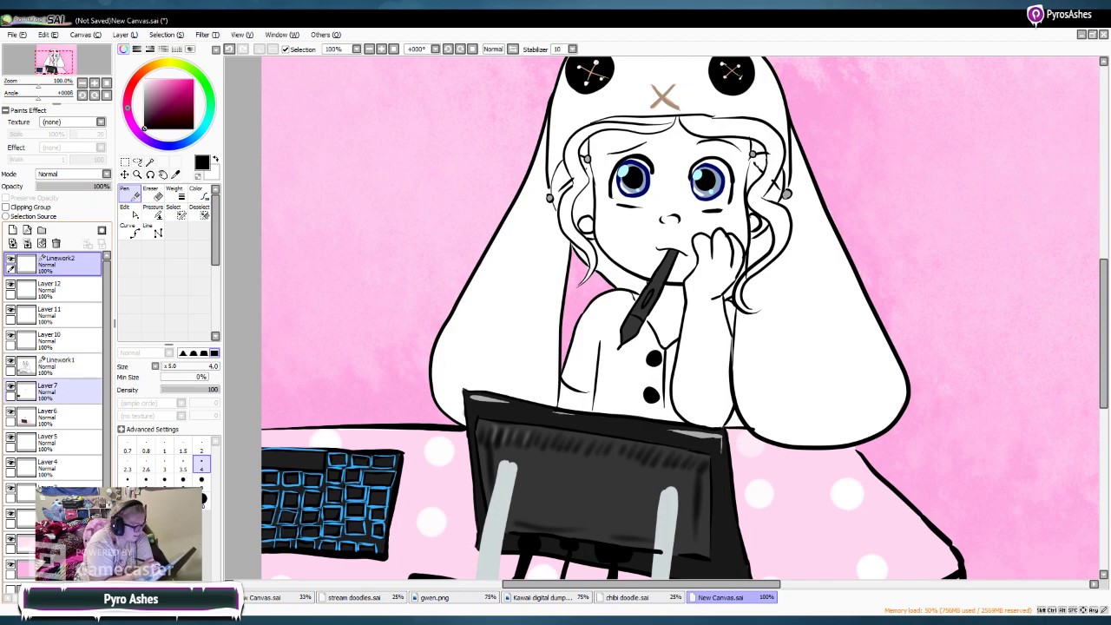
pyautogui.click(52, 390)
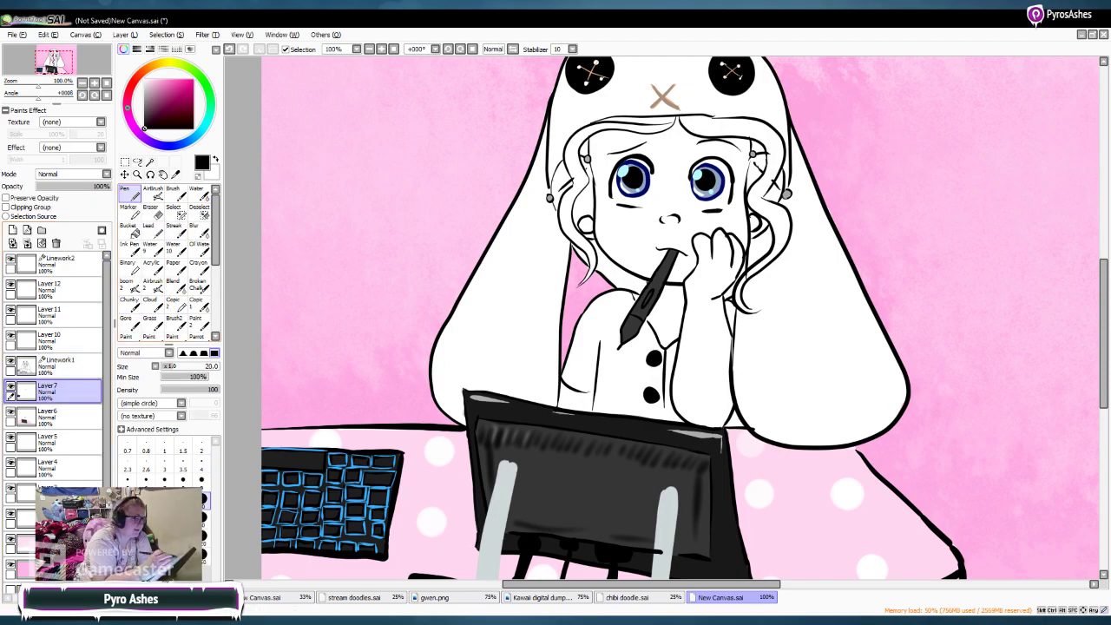
pyautogui.click(153, 80)
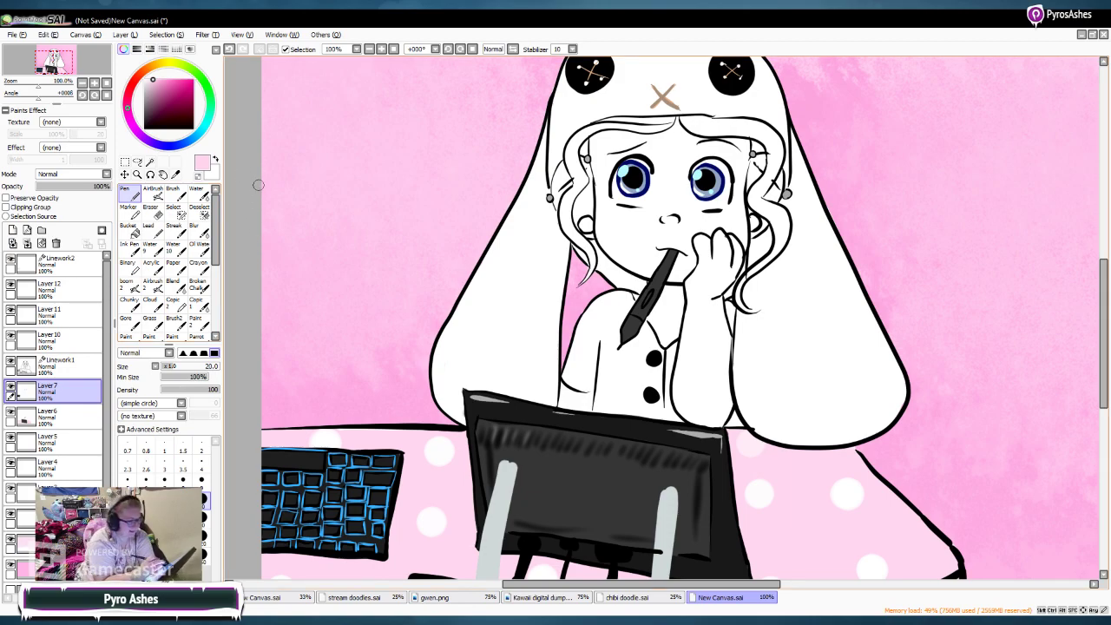
pyautogui.click(162, 80)
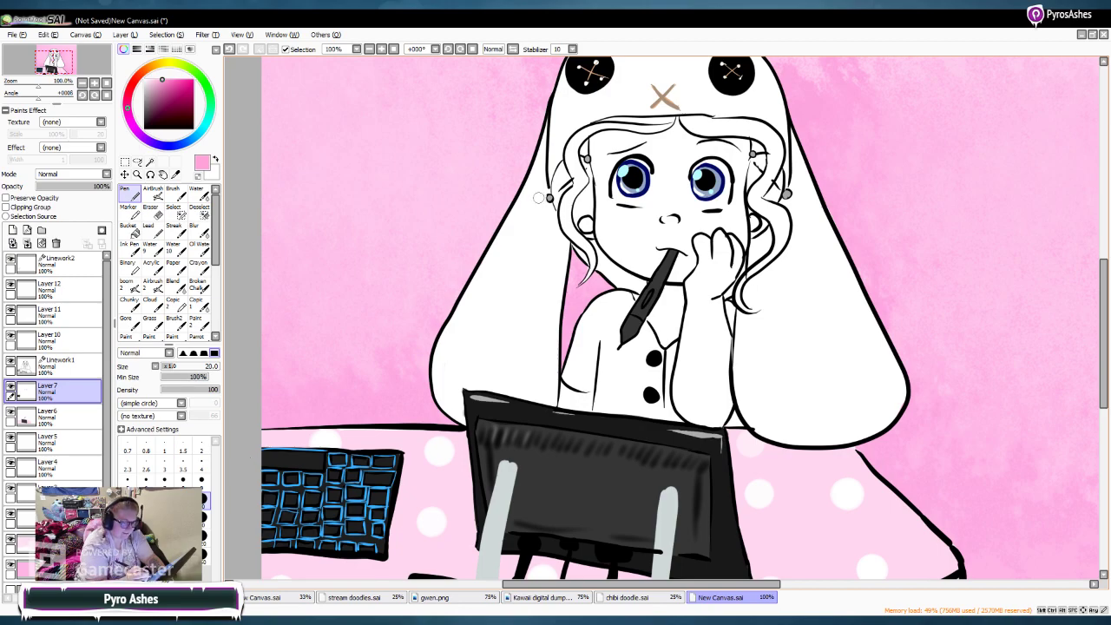
pyautogui.moveTo(540, 166); pyautogui.dragTo(470, 374)
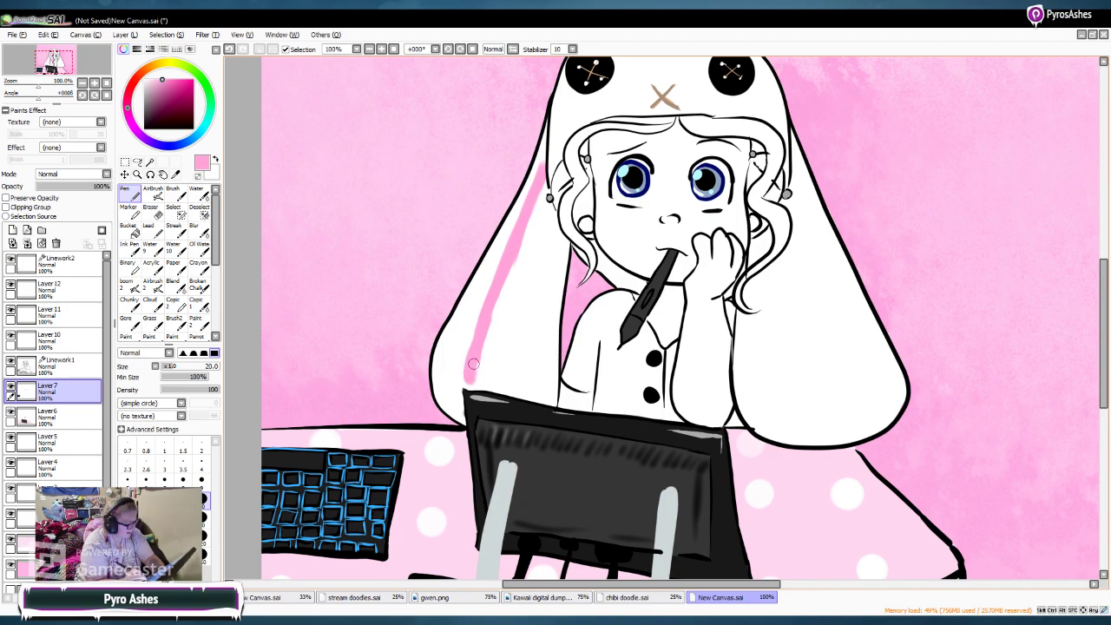
pyautogui.hotkey('ctrl', 'z')
pyautogui.hotkey('ctrl', 'z')
pyautogui.hotkey('ctrl', 'z')
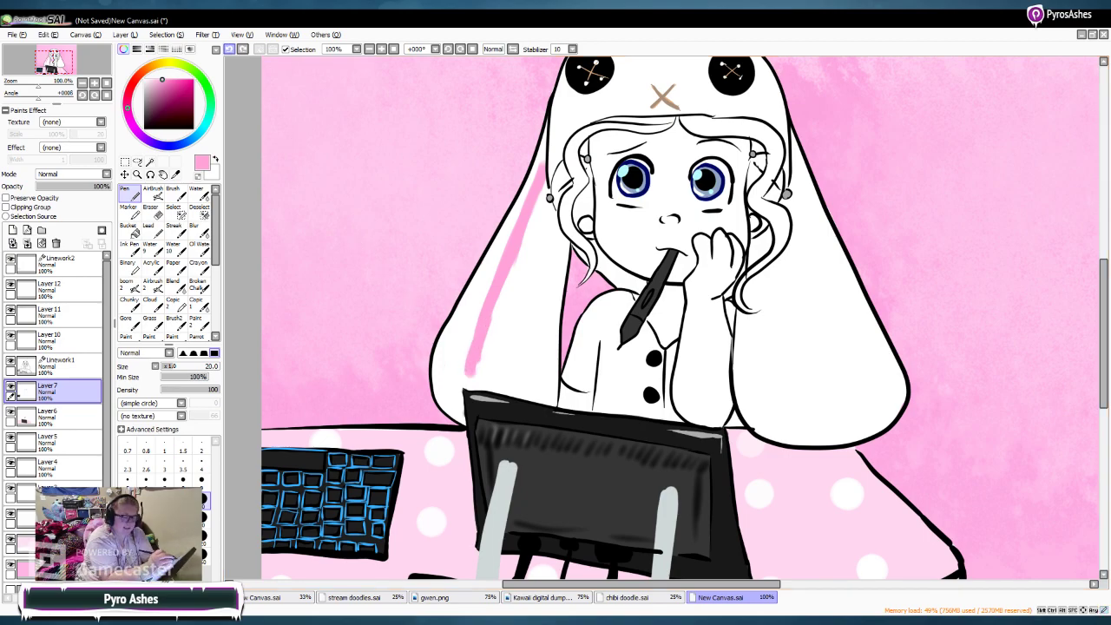
pyautogui.hotkey('ctrl', 'z')
pyautogui.hotkey('ctrl', 'z')
pyautogui.hotkey('ctrl', 'z')
pyautogui.hotkey('ctrl', 'z')
pyautogui.hotkey('ctrl', 'z')
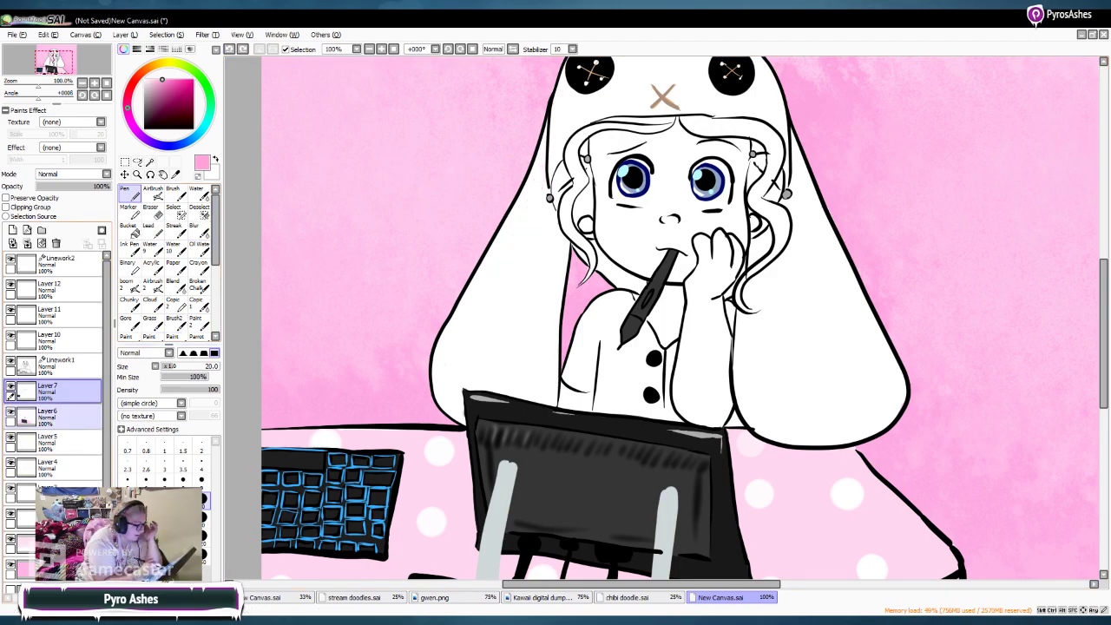
# Step: Outline the inner lining of the hat's left-hand bunny ear in medium pink on Layer6 at pen size 9
pyautogui.click(61, 417)
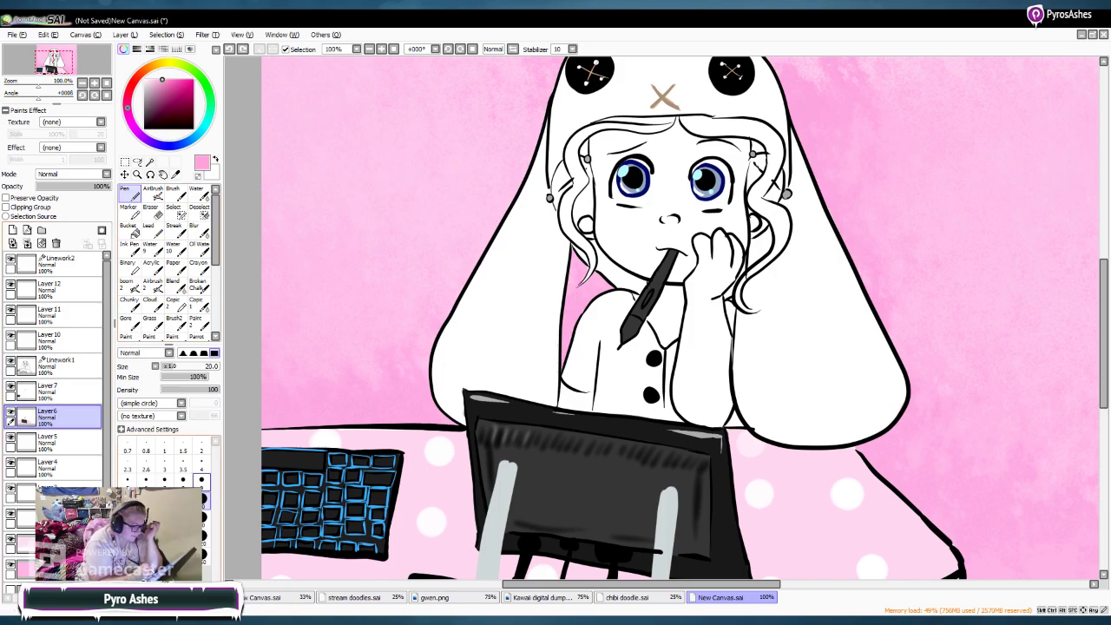
pyautogui.click(202, 480)
pyautogui.moveTo(547, 142)
pyautogui.mouseDown()
pyautogui.moveTo(455, 395)
pyautogui.moveTo(461, 416)
pyautogui.moveTo(465, 387)
pyautogui.moveTo(543, 402)
pyautogui.mouseUp()
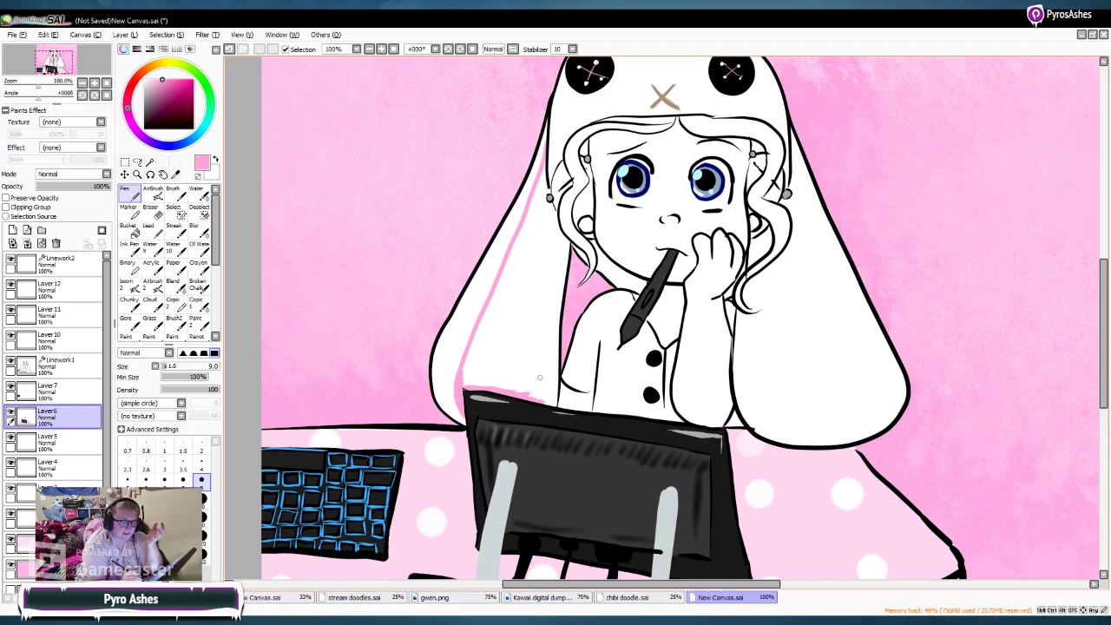
pyautogui.moveTo(542, 396); pyautogui.dragTo(555, 215)
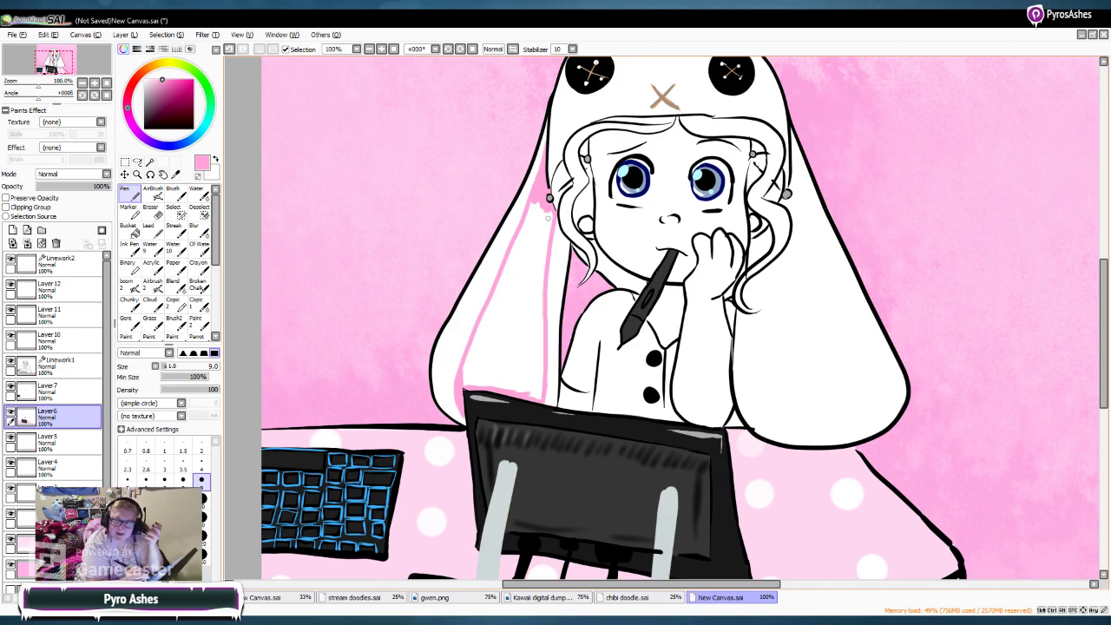
# Step: Fill the left-hand ear's lining with pink at size 20 and extend its inner edge at size 9
pyautogui.press(']')
pyautogui.press(']')
pyautogui.press(']')
pyautogui.press(']')
pyautogui.press(']')
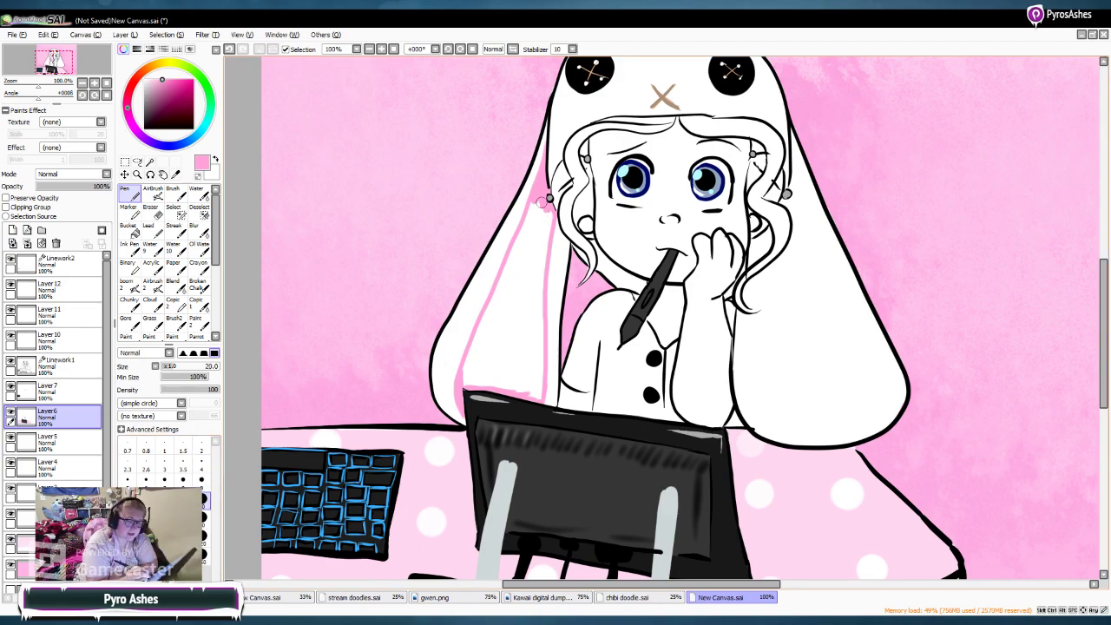
pyautogui.moveTo(533, 216)
pyautogui.mouseDown()
pyautogui.moveTo(539, 265)
pyautogui.moveTo(528, 234)
pyautogui.moveTo(519, 262)
pyautogui.moveTo(519, 236)
pyautogui.moveTo(500, 283)
pyautogui.moveTo(528, 257)
pyautogui.moveTo(527, 304)
pyautogui.moveTo(535, 287)
pyautogui.moveTo(536, 301)
pyautogui.moveTo(531, 276)
pyautogui.moveTo(525, 306)
pyautogui.moveTo(519, 291)
pyautogui.moveTo(484, 336)
pyautogui.moveTo(489, 317)
pyautogui.moveTo(462, 380)
pyautogui.moveTo(482, 359)
pyautogui.moveTo(475, 382)
pyautogui.moveTo(504, 360)
pyautogui.moveTo(485, 358)
pyautogui.moveTo(501, 367)
pyautogui.moveTo(521, 291)
pyautogui.moveTo(520, 316)
pyautogui.moveTo(538, 298)
pyautogui.moveTo(537, 339)
pyautogui.moveTo(517, 382)
pyautogui.moveTo(531, 357)
pyautogui.moveTo(538, 395)
pyautogui.mouseUp()
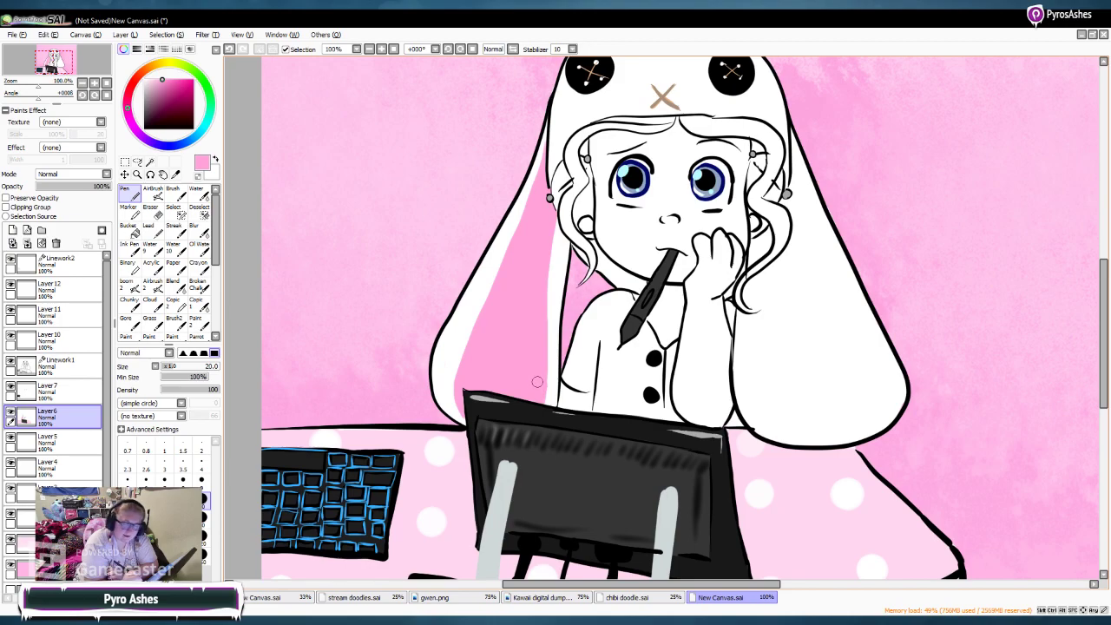
pyautogui.click(201, 479)
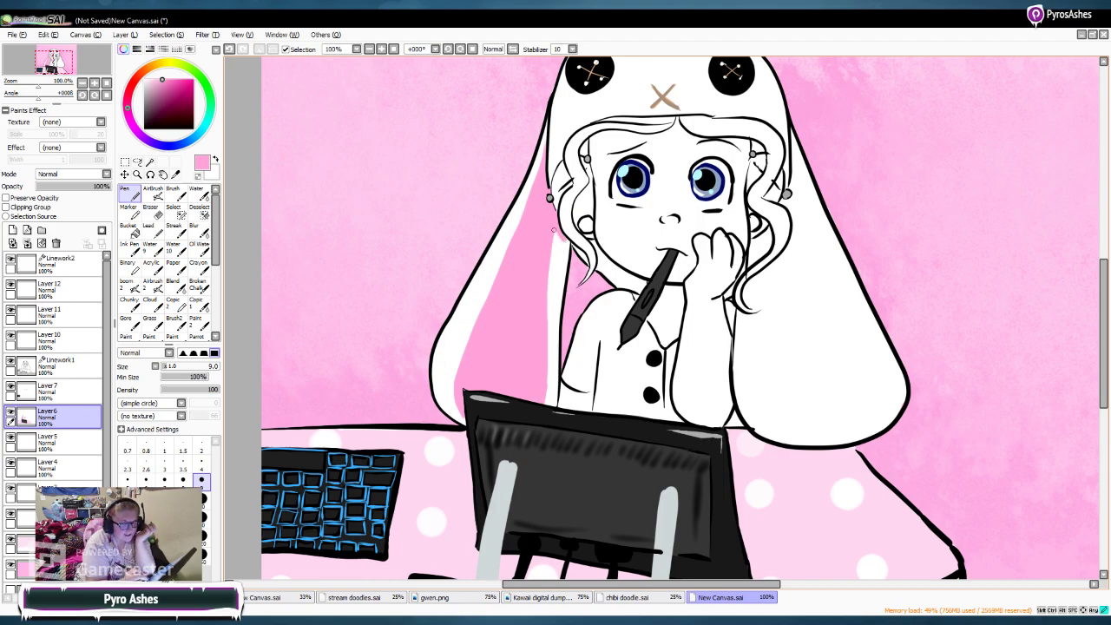
pyautogui.moveTo(558, 240); pyautogui.dragTo(546, 402)
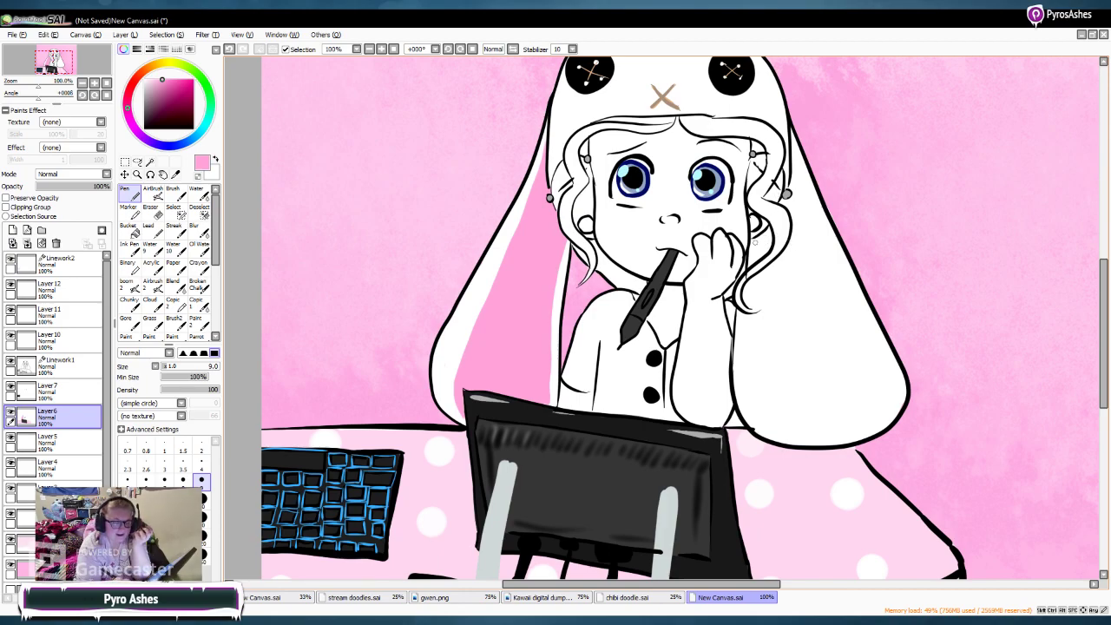
# Step: Outline the right-hand bunny ear's inner lining in the same pink at size 9, and fill it at size 20
pyautogui.moveTo(756, 238)
pyautogui.mouseDown()
pyautogui.moveTo(751, 395)
pyautogui.moveTo(765, 435)
pyautogui.moveTo(797, 444)
pyautogui.mouseUp()
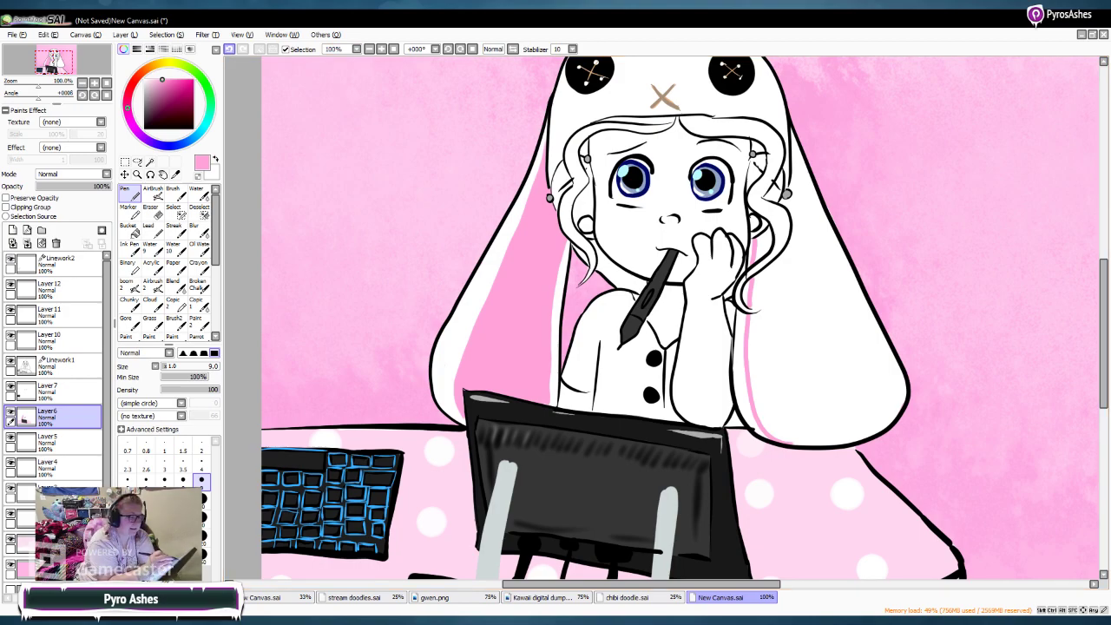
pyautogui.hotkey('ctrl', 'z')
pyautogui.moveTo(745, 330)
pyautogui.mouseDown()
pyautogui.moveTo(748, 403)
pyautogui.moveTo(764, 425)
pyautogui.moveTo(810, 440)
pyautogui.moveTo(863, 415)
pyautogui.moveTo(874, 392)
pyautogui.moveTo(791, 180)
pyautogui.moveTo(792, 140)
pyautogui.mouseUp()
pyautogui.moveTo(791, 127)
pyautogui.mouseDown()
pyautogui.moveTo(808, 227)
pyautogui.moveTo(795, 203)
pyautogui.moveTo(794, 226)
pyautogui.moveTo(801, 213)
pyautogui.mouseUp()
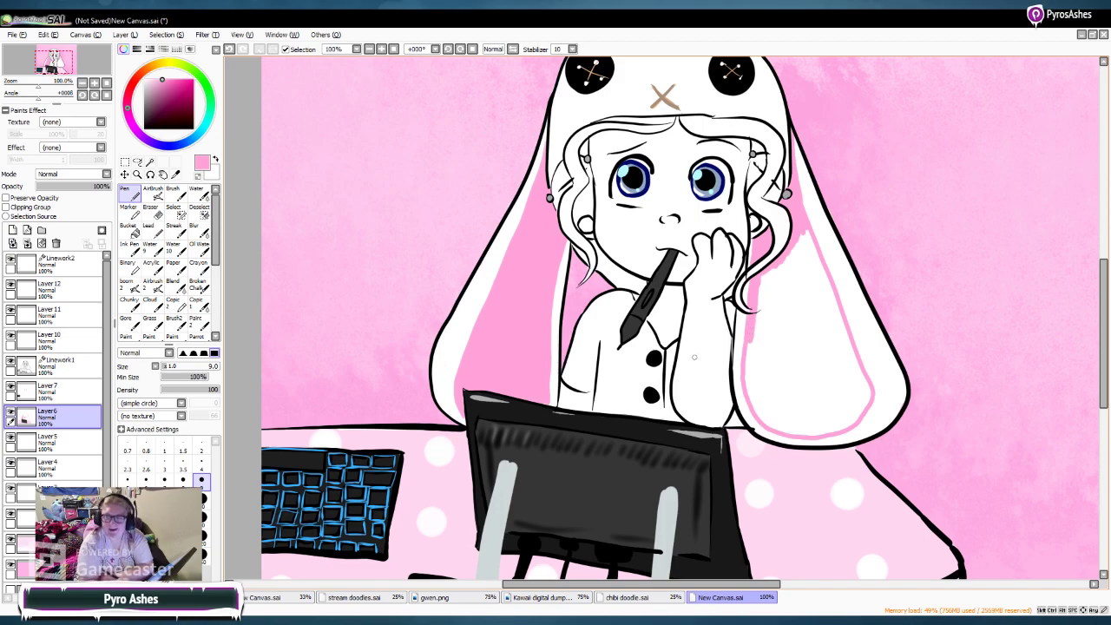
pyautogui.click(203, 501)
pyautogui.moveTo(760, 327)
pyautogui.mouseDown()
pyautogui.moveTo(760, 297)
pyautogui.moveTo(757, 322)
pyautogui.moveTo(803, 227)
pyautogui.moveTo(817, 279)
pyautogui.moveTo(792, 280)
pyautogui.moveTo(789, 265)
pyautogui.moveTo(775, 283)
pyautogui.moveTo(750, 374)
pyautogui.moveTo(755, 392)
pyautogui.moveTo(769, 367)
pyautogui.moveTo(766, 390)
pyautogui.moveTo(749, 372)
pyautogui.moveTo(758, 407)
pyautogui.moveTo(779, 421)
pyautogui.moveTo(769, 420)
pyautogui.moveTo(797, 433)
pyautogui.moveTo(848, 416)
pyautogui.moveTo(840, 421)
pyautogui.moveTo(867, 395)
pyautogui.moveTo(864, 408)
pyautogui.moveTo(813, 271)
pyautogui.moveTo(836, 328)
pyautogui.moveTo(820, 276)
pyautogui.moveTo(794, 290)
pyautogui.moveTo(765, 379)
pyautogui.moveTo(769, 403)
pyautogui.moveTo(808, 423)
pyautogui.moveTo(831, 420)
pyautogui.moveTo(849, 391)
pyautogui.moveTo(784, 402)
pyautogui.moveTo(777, 396)
pyautogui.moveTo(829, 378)
pyautogui.moveTo(803, 385)
pyautogui.moveTo(782, 372)
pyautogui.moveTo(795, 354)
pyautogui.moveTo(776, 367)
pyautogui.moveTo(797, 360)
pyautogui.moveTo(804, 323)
pyautogui.moveTo(806, 367)
pyautogui.moveTo(823, 314)
pyautogui.moveTo(831, 346)
pyautogui.mouseUp()
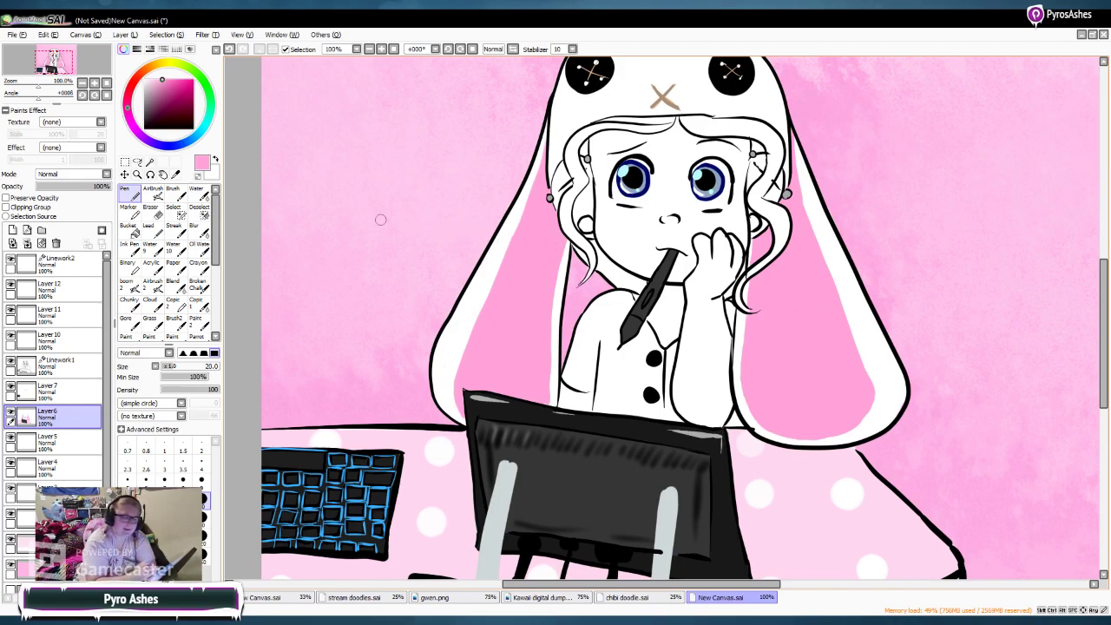
# Step: Trace the edges of both pink ear linings with thin darker pink lines on Linework2 at pen size 4
pyautogui.click(171, 85)
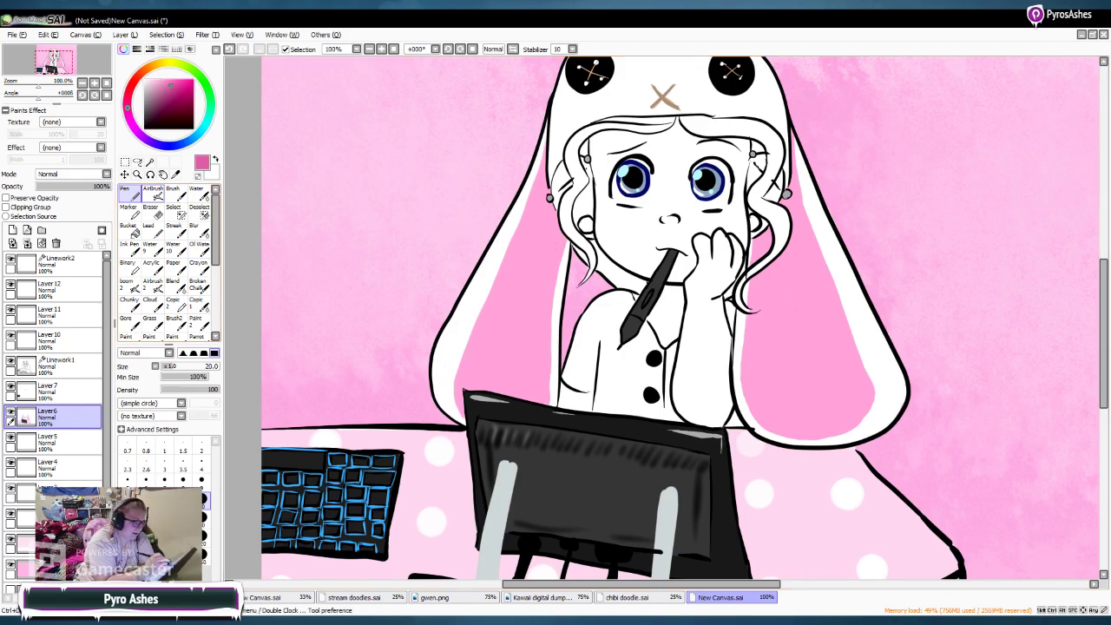
pyautogui.click(202, 481)
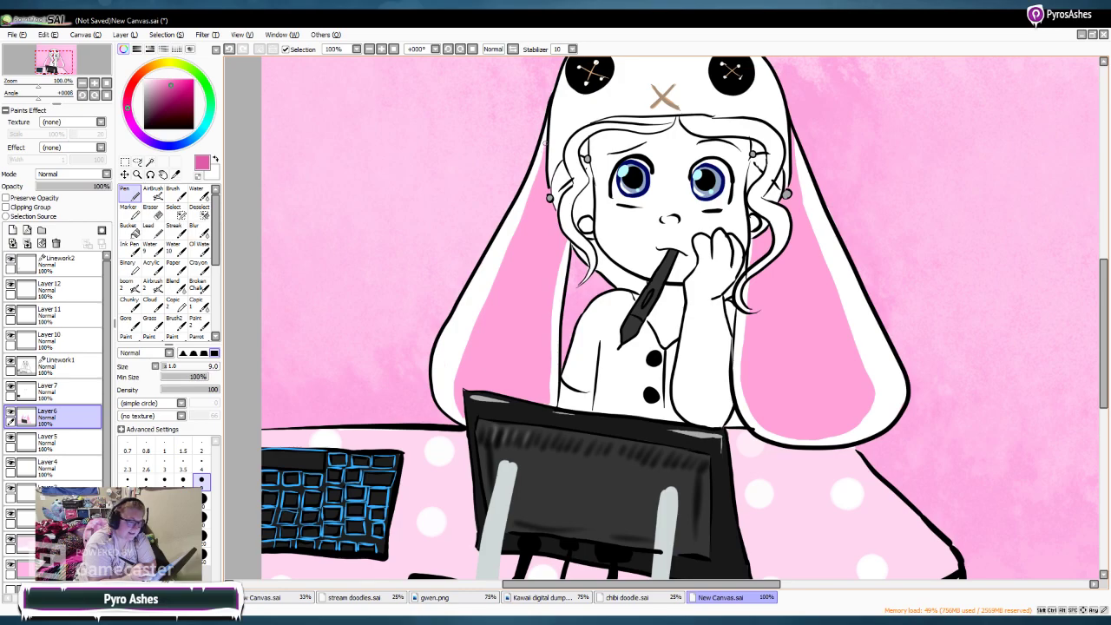
pyautogui.click(65, 264)
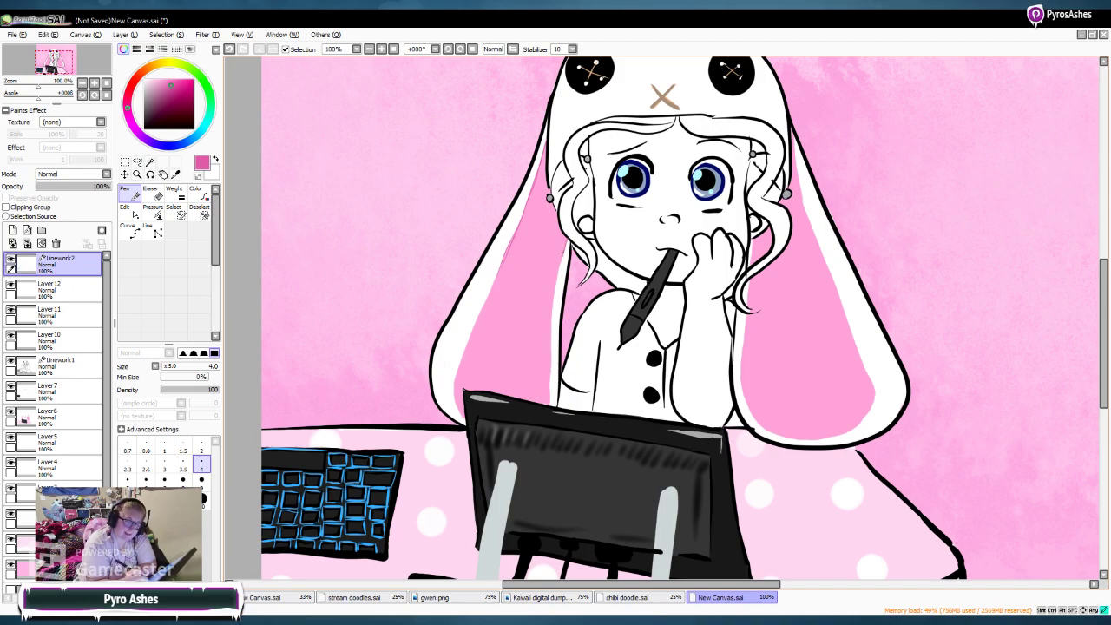
pyautogui.moveTo(555, 295); pyautogui.dragTo(552, 396)
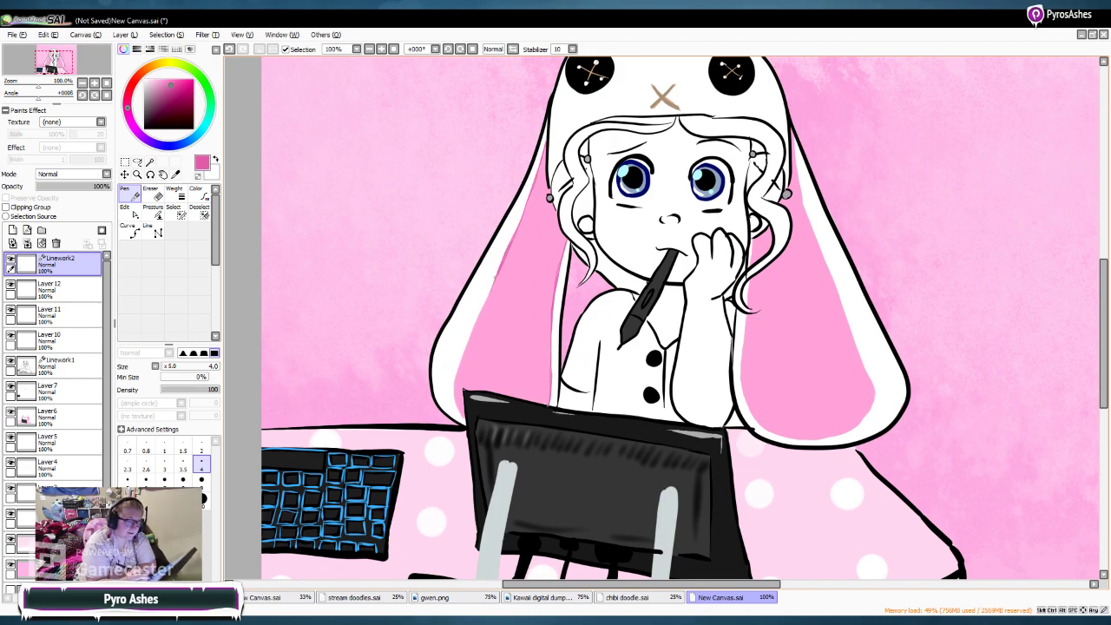
pyautogui.moveTo(466, 346); pyautogui.dragTo(455, 385)
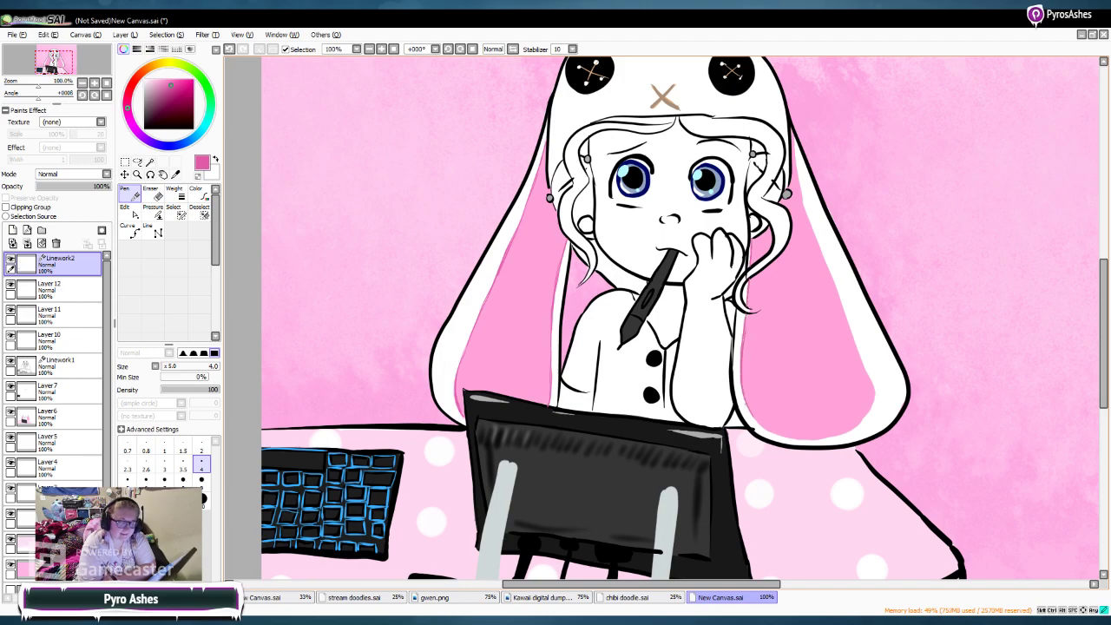
pyautogui.moveTo(791, 133); pyautogui.dragTo(807, 224)
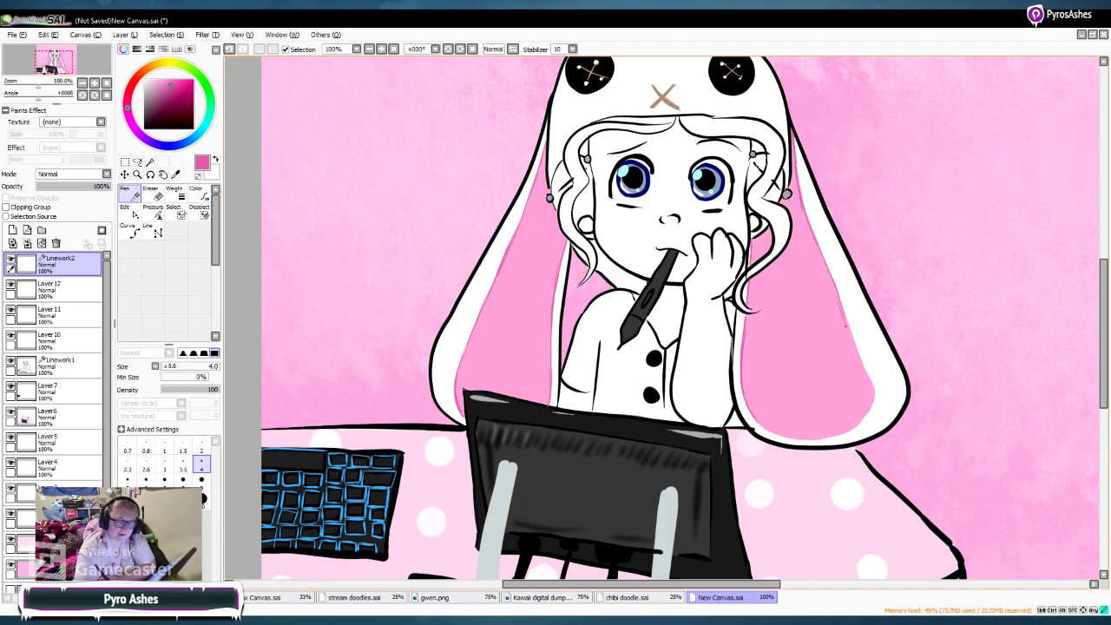
pyautogui.moveTo(856, 344)
pyautogui.mouseDown()
pyautogui.moveTo(865, 395)
pyautogui.moveTo(876, 392)
pyautogui.moveTo(846, 432)
pyautogui.mouseUp()
pyautogui.press('e')
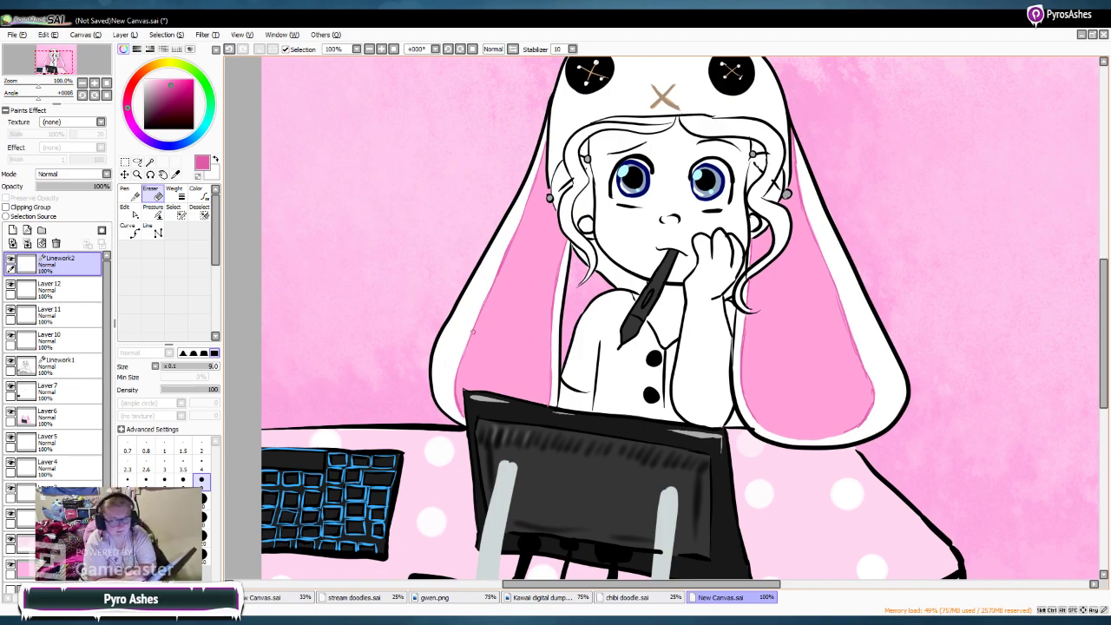
# Step: Fill the left-hand side of the fringe and its hanging curl with light blonde on Layer7 at pen size 8
pyautogui.scroll(5, 1085, 396)
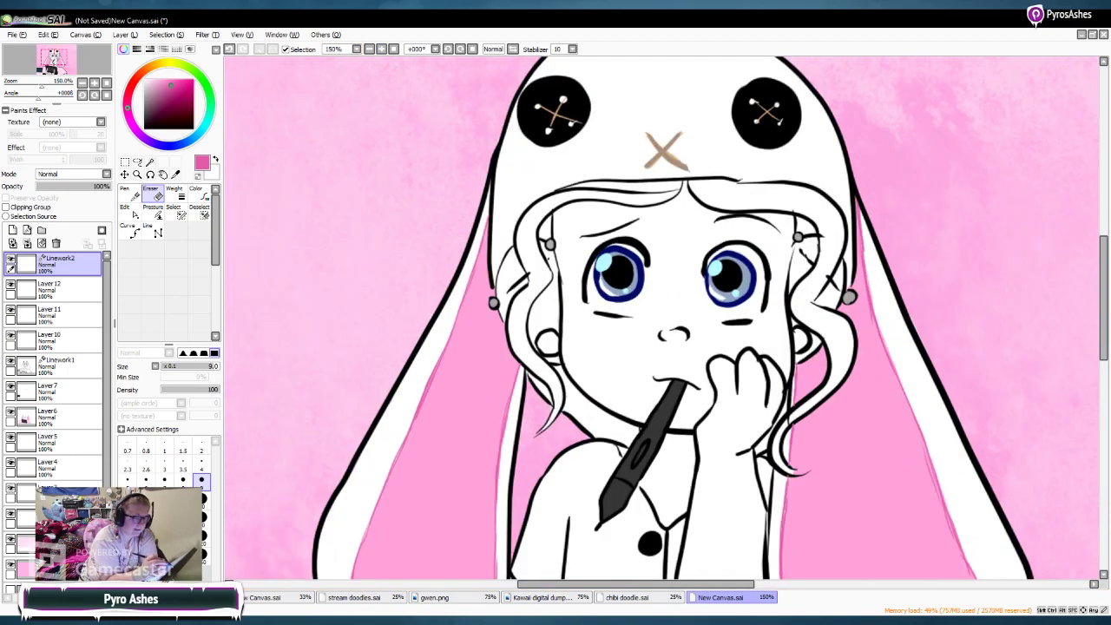
pyautogui.click(383, 48)
pyautogui.click(158, 64)
pyautogui.click(160, 80)
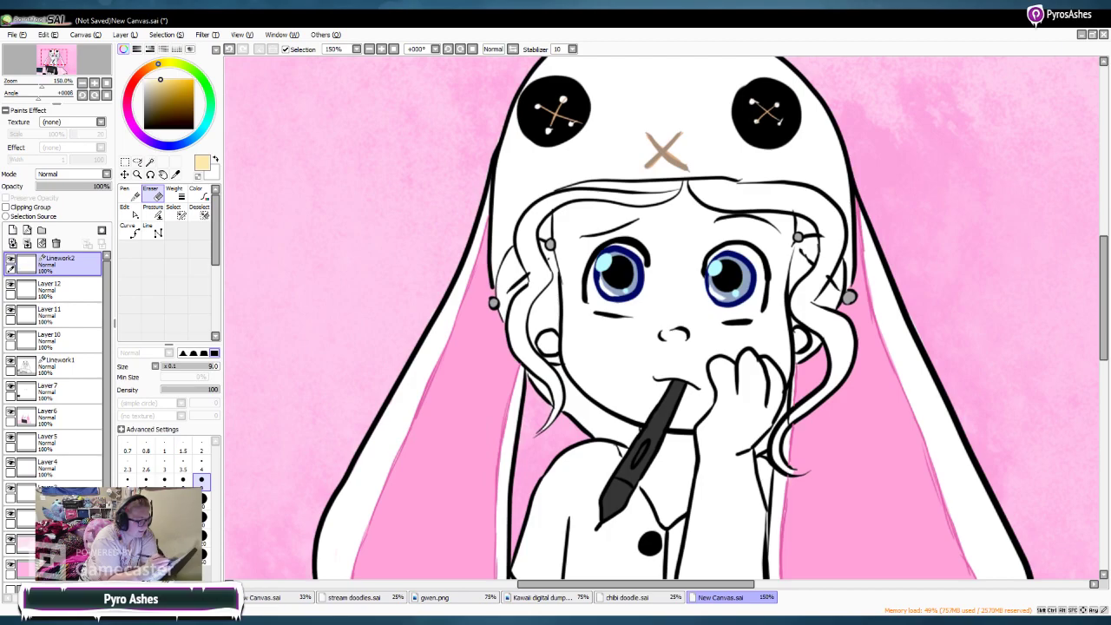
pyautogui.click(129, 192)
pyautogui.click(61, 290)
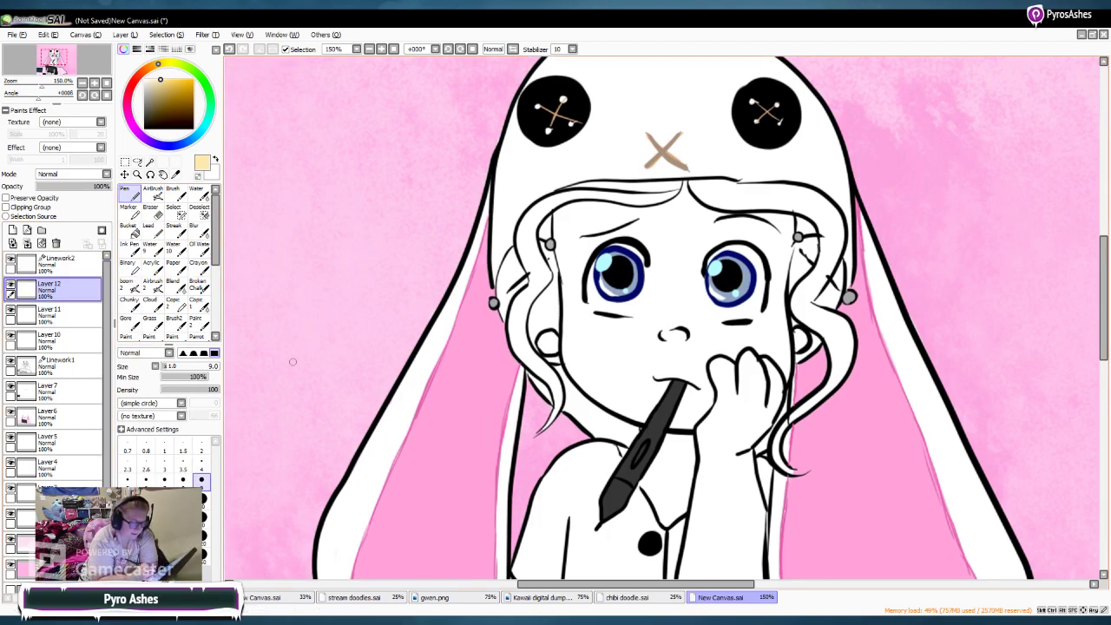
pyautogui.click(183, 479)
pyautogui.moveTo(657, 187)
pyautogui.mouseDown()
pyautogui.moveTo(645, 191)
pyautogui.moveTo(668, 189)
pyautogui.moveTo(646, 191)
pyautogui.mouseUp()
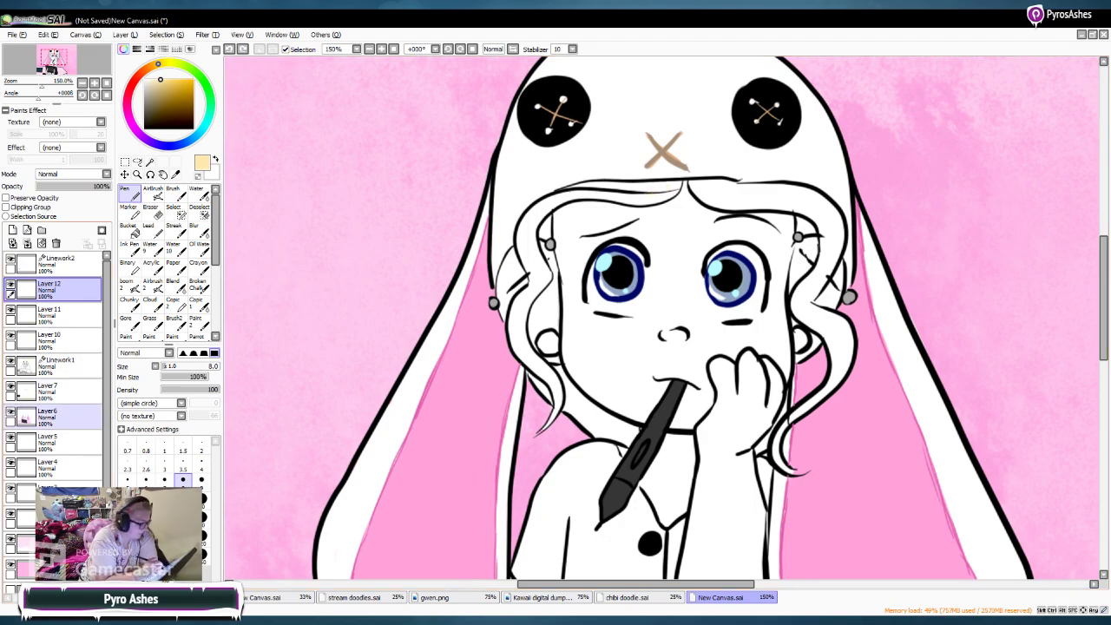
pyautogui.click(52, 390)
pyautogui.moveTo(667, 189)
pyautogui.mouseDown()
pyautogui.moveTo(618, 190)
pyautogui.moveTo(656, 185)
pyautogui.moveTo(605, 186)
pyautogui.moveTo(669, 182)
pyautogui.moveTo(657, 198)
pyautogui.moveTo(652, 191)
pyautogui.moveTo(657, 201)
pyautogui.moveTo(564, 199)
pyautogui.moveTo(570, 191)
pyautogui.moveTo(541, 202)
pyautogui.moveTo(520, 227)
pyautogui.moveTo(525, 240)
pyautogui.moveTo(556, 195)
pyautogui.moveTo(530, 228)
pyautogui.mouseUp()
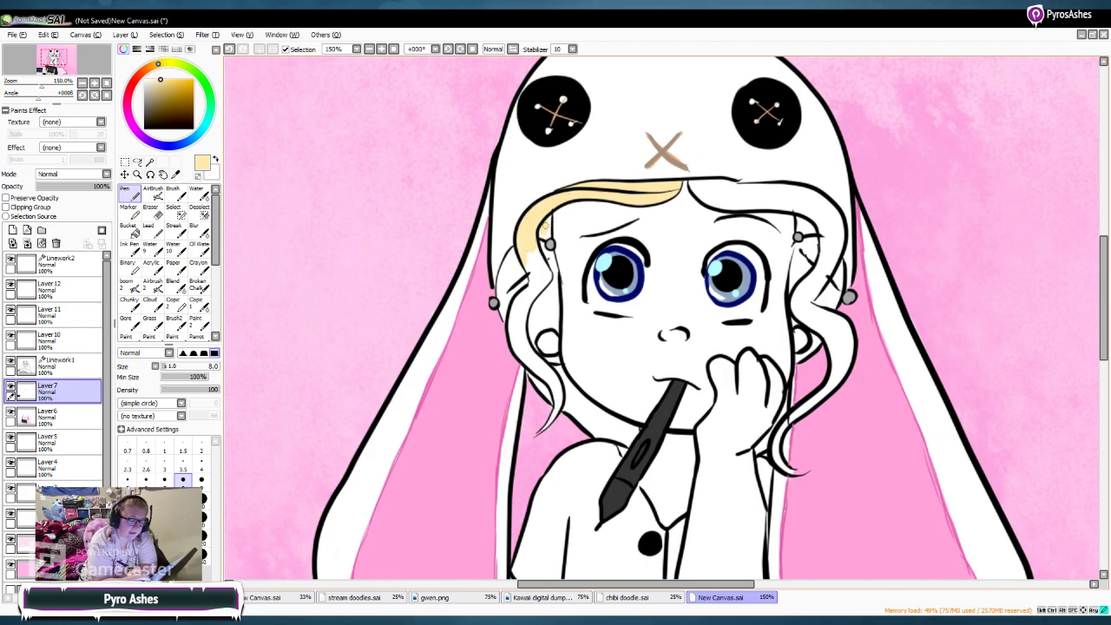
pyautogui.moveTo(523, 249)
pyautogui.mouseDown()
pyautogui.moveTo(532, 270)
pyautogui.moveTo(533, 247)
pyautogui.moveTo(545, 276)
pyautogui.moveTo(513, 312)
pyautogui.moveTo(514, 338)
pyautogui.moveTo(523, 314)
pyautogui.moveTo(521, 354)
pyautogui.moveTo(521, 321)
pyautogui.moveTo(533, 369)
pyautogui.moveTo(554, 376)
pyautogui.moveTo(552, 418)
pyautogui.mouseUp()
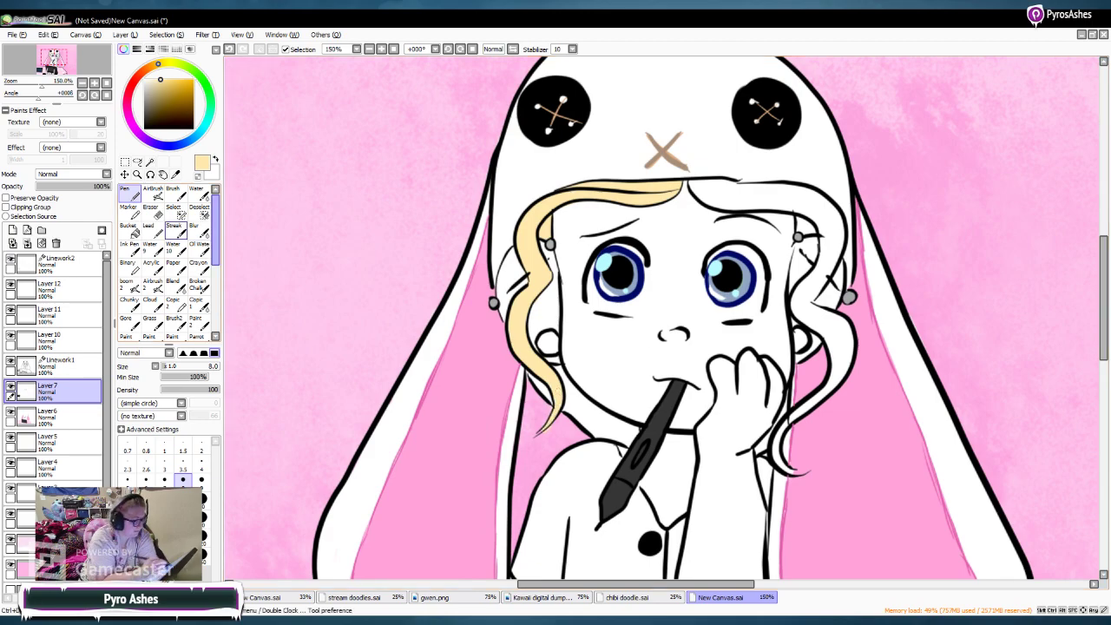
# Step: Fill the right-hand side of the fringe and its long curl with the same blonde at pen size 9
pyautogui.press('e')
pyautogui.click(129, 192)
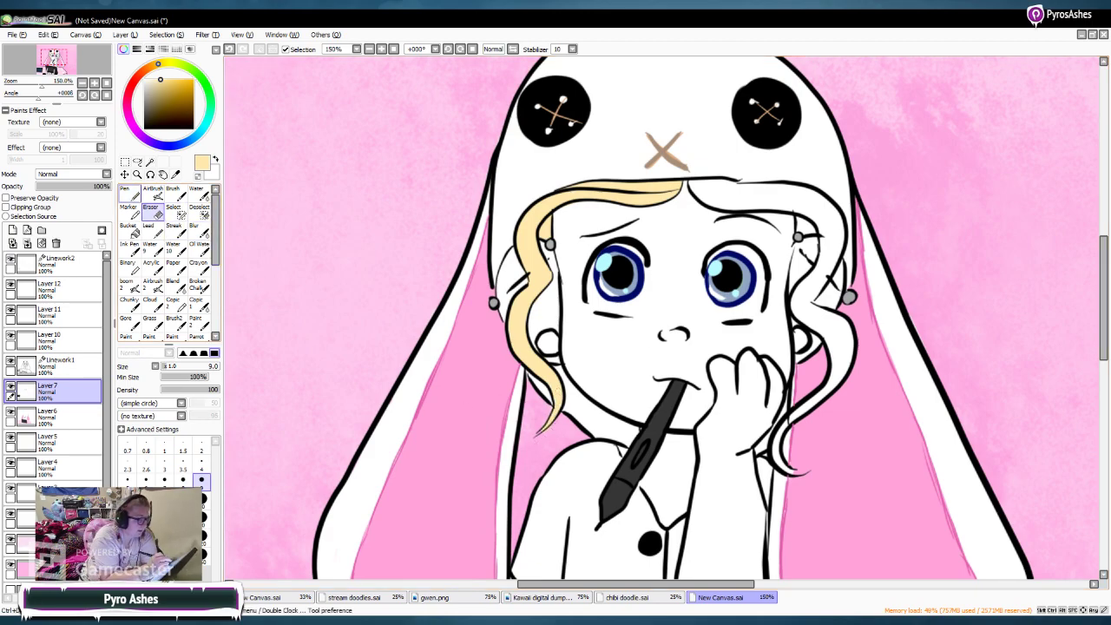
pyautogui.click(201, 469)
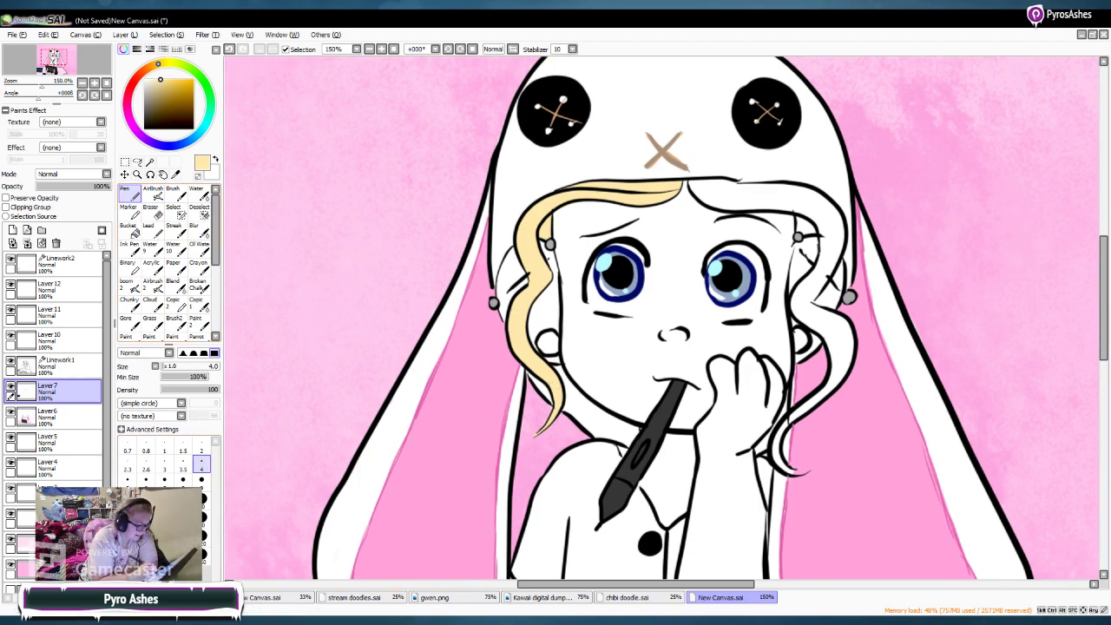
pyautogui.click(201, 480)
pyautogui.moveTo(690, 182)
pyautogui.mouseDown()
pyautogui.moveTo(694, 184)
pyautogui.moveTo(733, 184)
pyautogui.moveTo(744, 188)
pyautogui.moveTo(723, 199)
pyautogui.moveTo(708, 188)
pyautogui.moveTo(737, 196)
pyautogui.moveTo(704, 197)
pyautogui.moveTo(748, 208)
pyautogui.moveTo(719, 195)
pyautogui.moveTo(794, 188)
pyautogui.moveTo(757, 208)
pyautogui.moveTo(813, 228)
pyautogui.mouseUp()
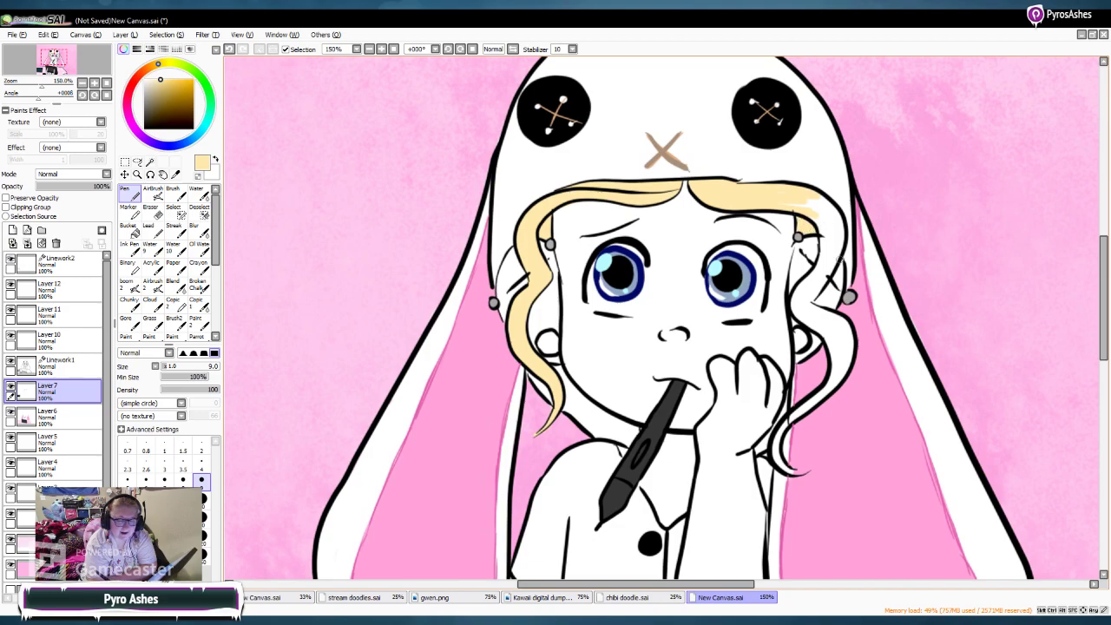
pyautogui.moveTo(802, 203)
pyautogui.mouseDown()
pyautogui.moveTo(773, 189)
pyautogui.moveTo(835, 211)
pyautogui.moveTo(836, 228)
pyautogui.moveTo(817, 222)
pyautogui.moveTo(824, 255)
pyautogui.moveTo(840, 238)
pyautogui.moveTo(825, 278)
pyautogui.moveTo(830, 253)
pyautogui.moveTo(797, 292)
pyautogui.moveTo(823, 283)
pyautogui.moveTo(800, 311)
pyautogui.moveTo(792, 305)
pyautogui.moveTo(831, 315)
pyautogui.mouseUp()
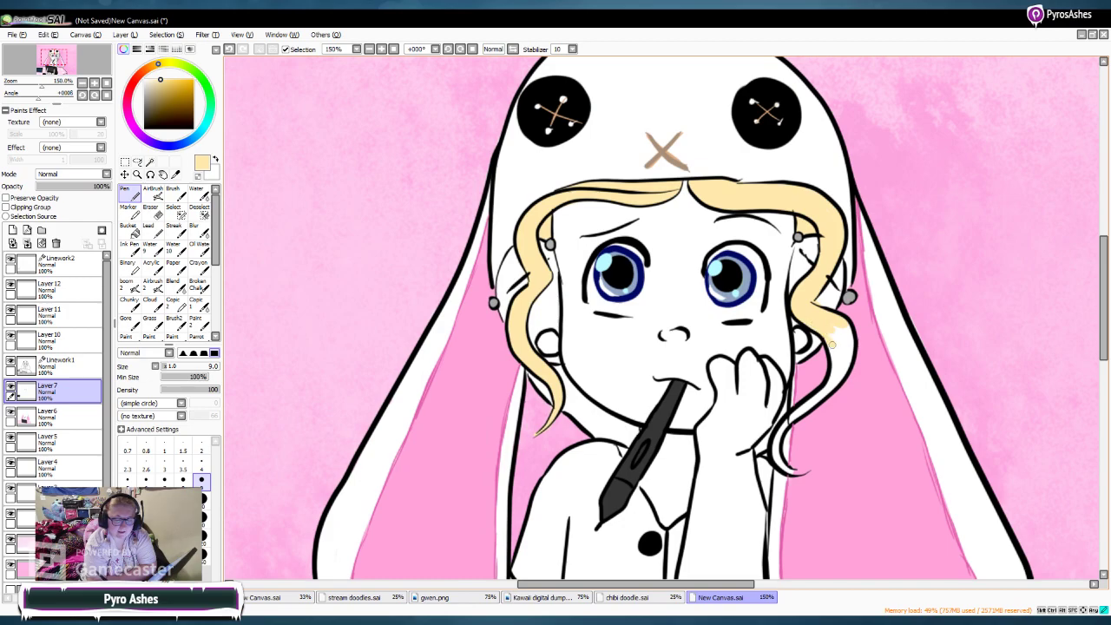
pyautogui.moveTo(829, 329)
pyautogui.mouseDown()
pyautogui.moveTo(840, 358)
pyautogui.moveTo(832, 348)
pyautogui.moveTo(840, 361)
pyautogui.moveTo(849, 354)
pyautogui.moveTo(842, 375)
pyautogui.moveTo(832, 370)
pyautogui.moveTo(841, 377)
pyautogui.moveTo(814, 401)
pyautogui.mouseUp()
pyautogui.moveTo(781, 439); pyautogui.dragTo(777, 459)
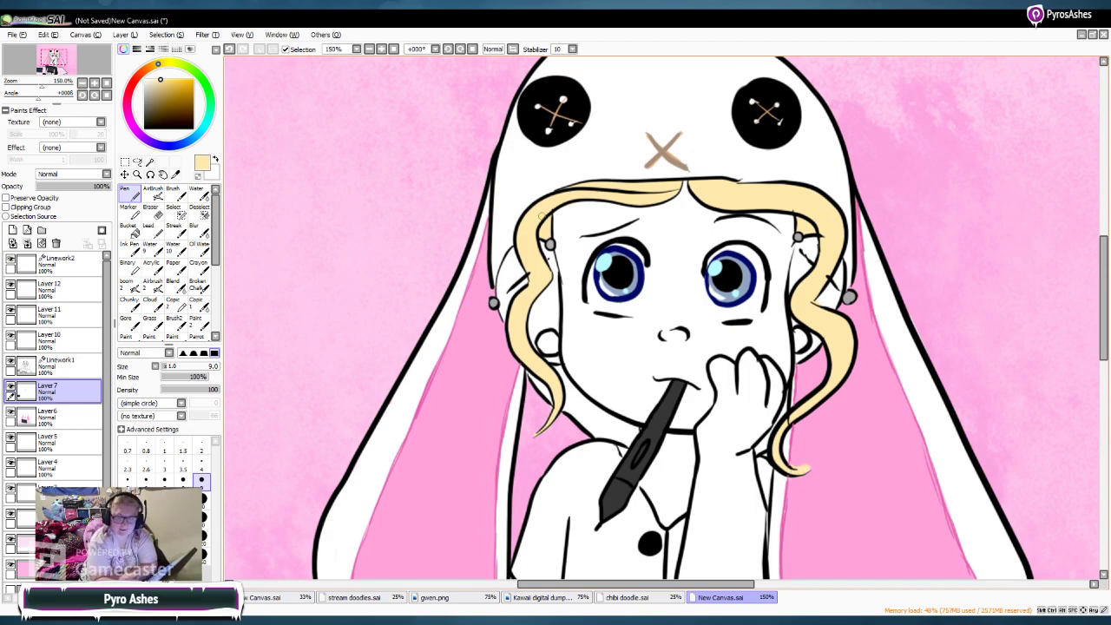
# Step: Colour the character's left-hand ear light peach on Layer6 with the Pen at size 9
pyautogui.press('e')
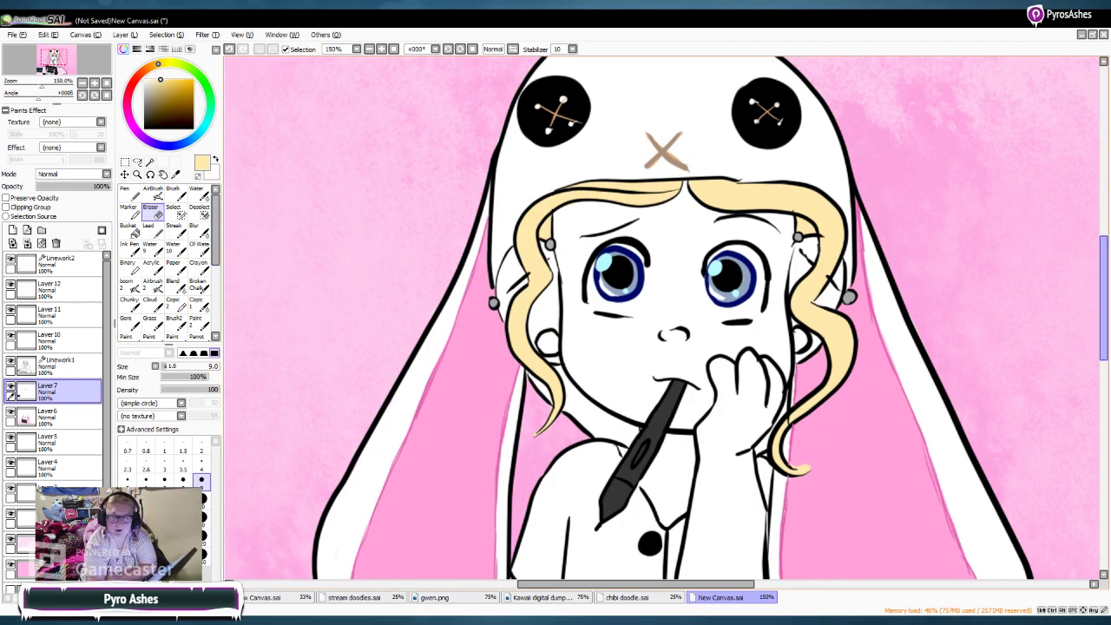
pyautogui.moveTo(1102, 275); pyautogui.dragTo(1103, 262)
pyautogui.scroll(-5, 664, 318)
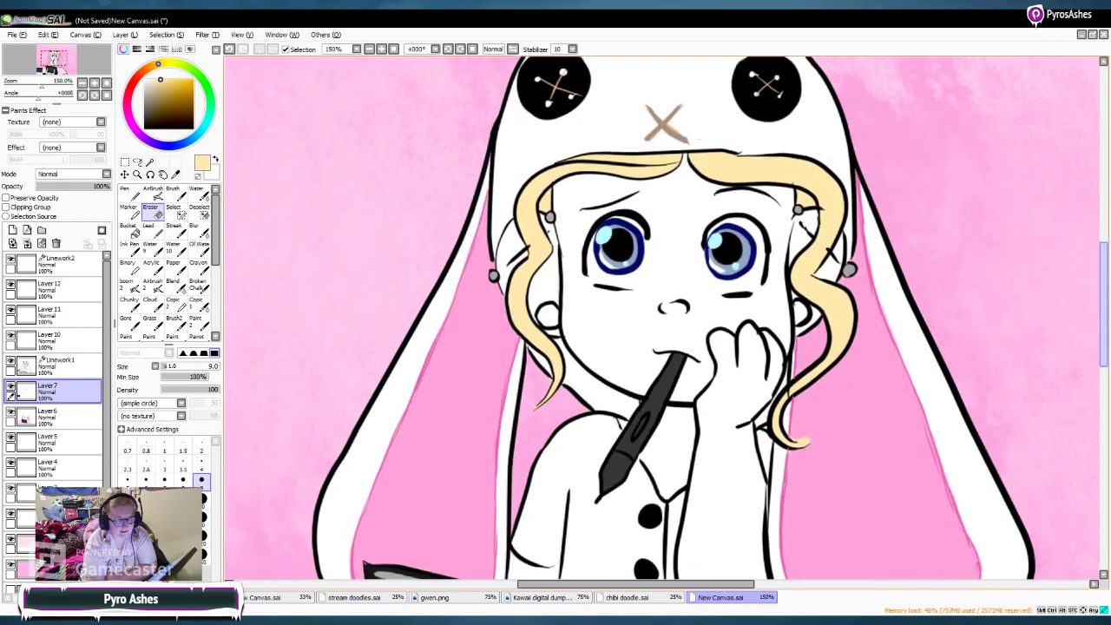
pyautogui.scroll(2, 295, 261)
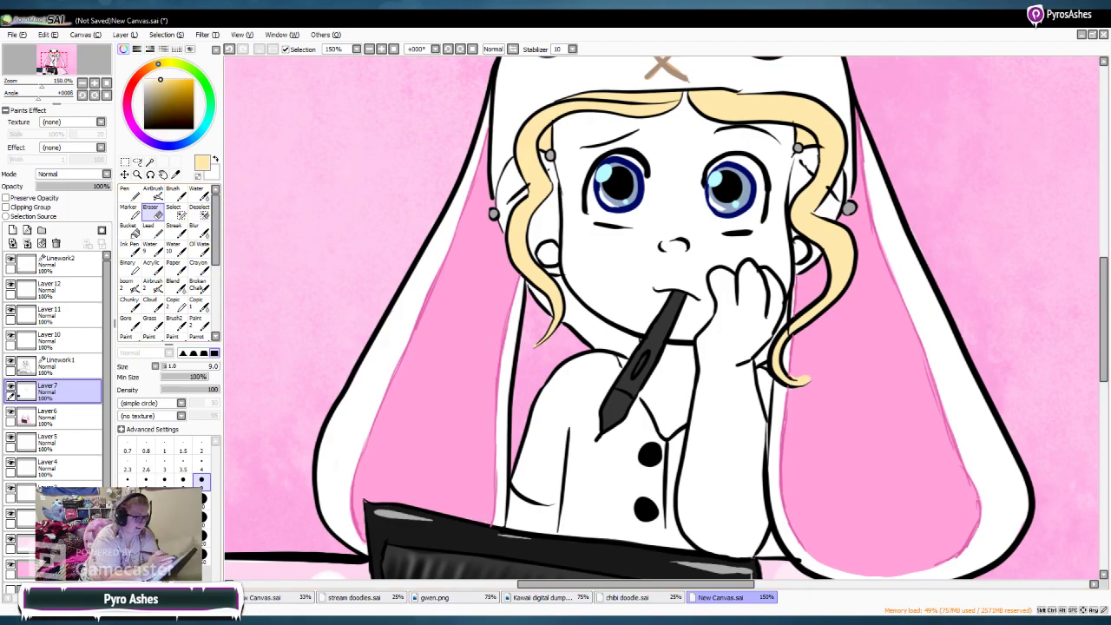
pyautogui.click(65, 416)
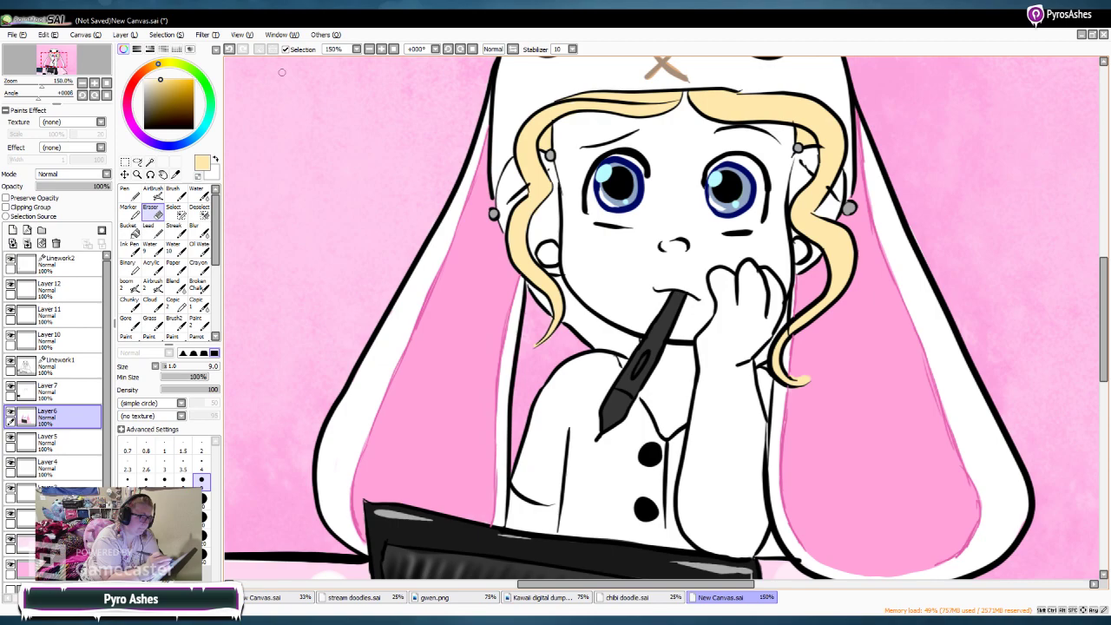
pyautogui.click(151, 66)
pyautogui.click(154, 80)
pyautogui.press('n')
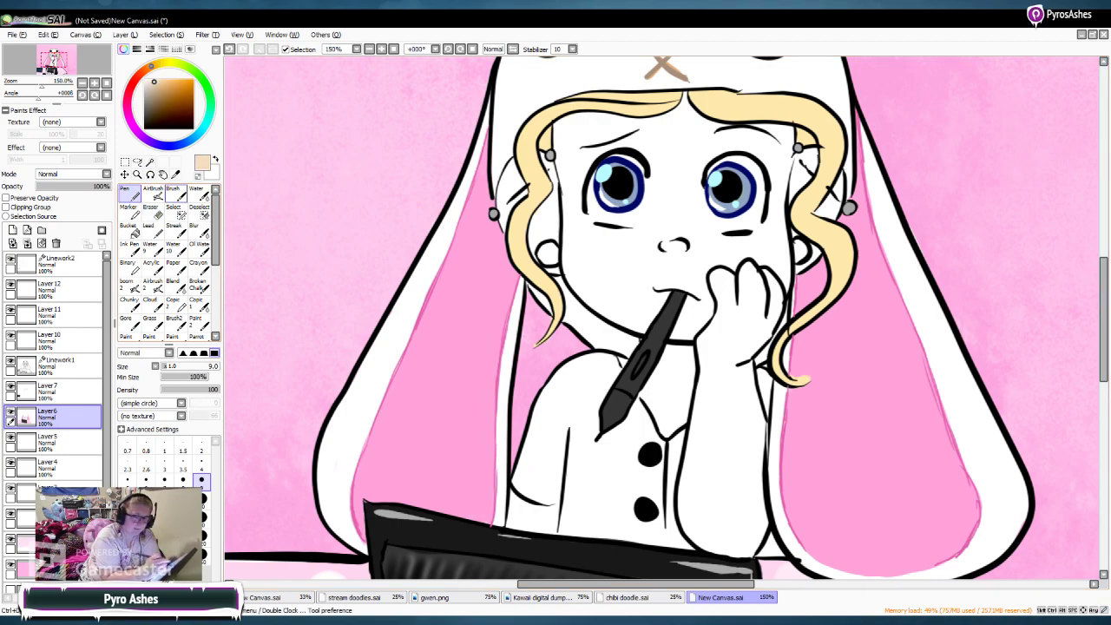
pyautogui.moveTo(514, 176)
pyautogui.mouseDown()
pyautogui.moveTo(502, 205)
pyautogui.moveTo(541, 169)
pyautogui.moveTo(536, 157)
pyautogui.moveTo(555, 182)
pyautogui.moveTo(558, 231)
pyautogui.moveTo(551, 205)
pyautogui.moveTo(532, 216)
pyautogui.moveTo(552, 239)
pyautogui.mouseUp()
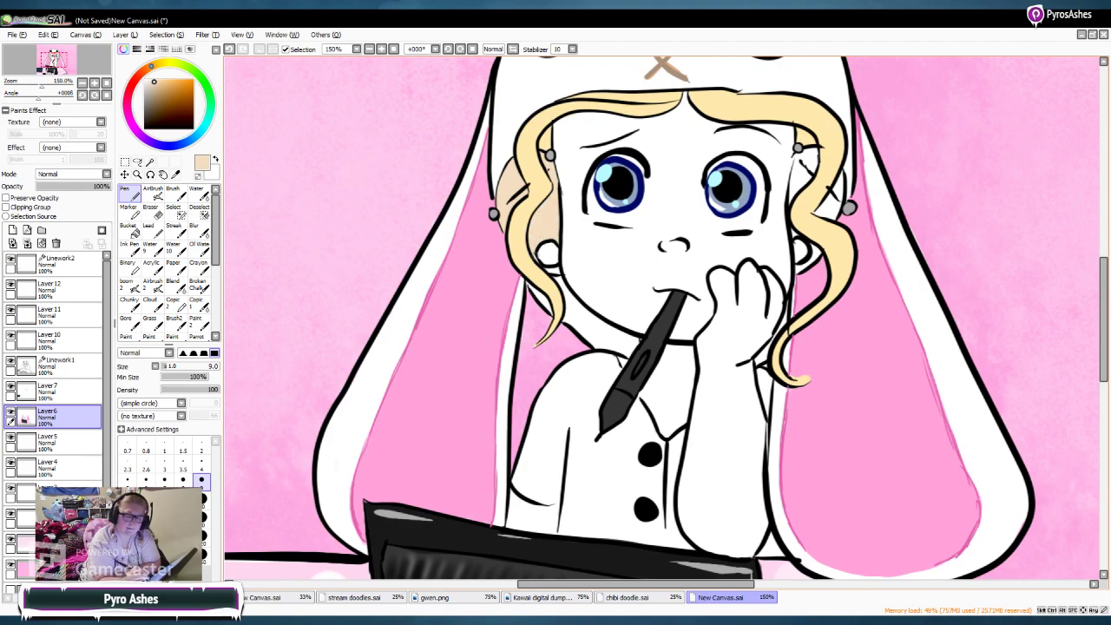
# Step: Shade the inner parts of both ears darker tan beside the face, and fill the right-hand ear with the sampled light peach
pyautogui.click(152, 80)
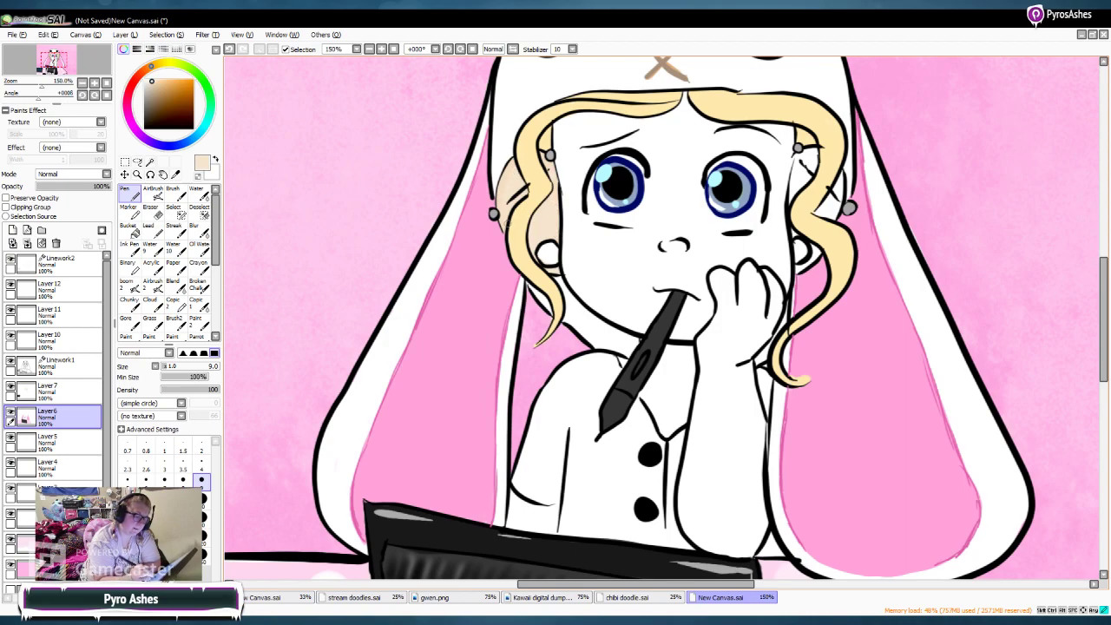
pyautogui.click(155, 89)
pyautogui.moveTo(557, 191)
pyautogui.mouseDown()
pyautogui.moveTo(547, 236)
pyautogui.moveTo(552, 201)
pyautogui.moveTo(556, 222)
pyautogui.mouseUp()
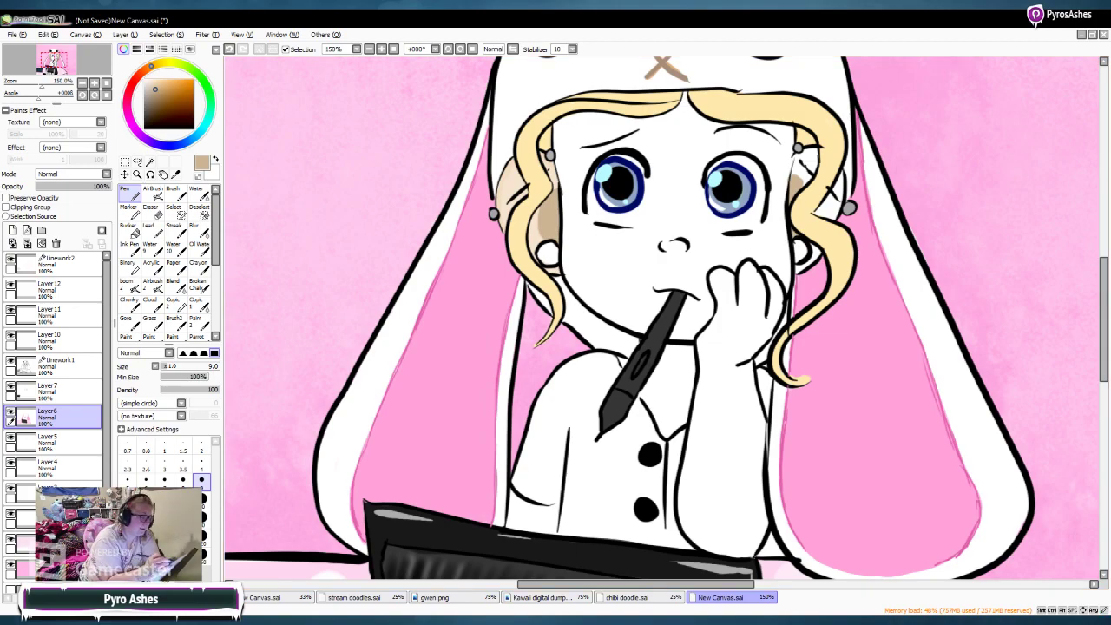
pyautogui.click(175, 175)
pyautogui.click(510, 180)
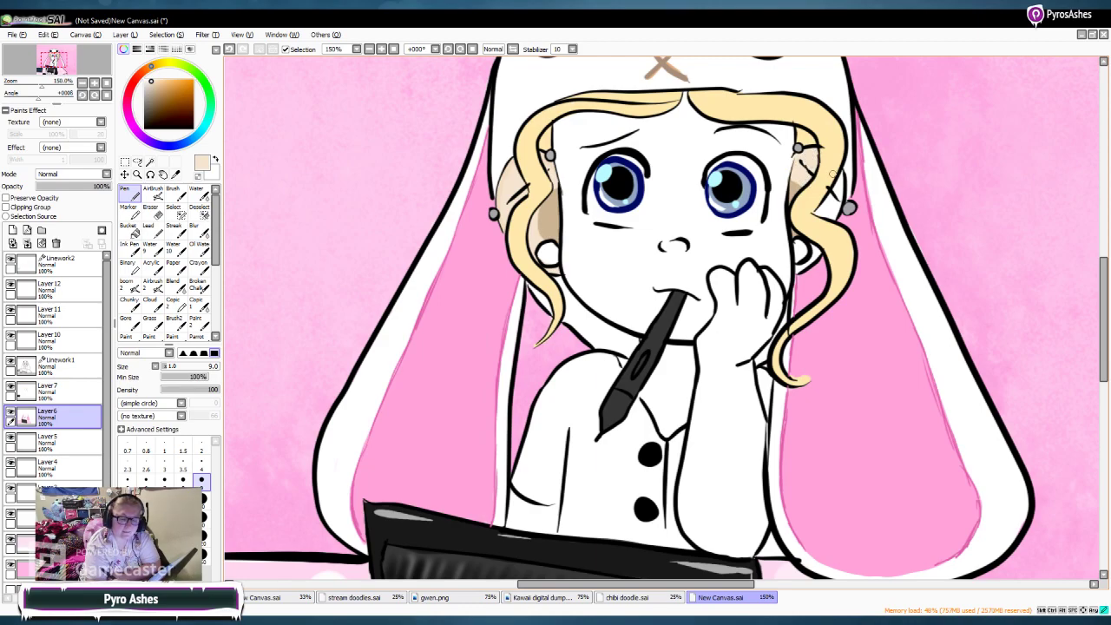
pyautogui.moveTo(837, 189); pyautogui.dragTo(825, 207)
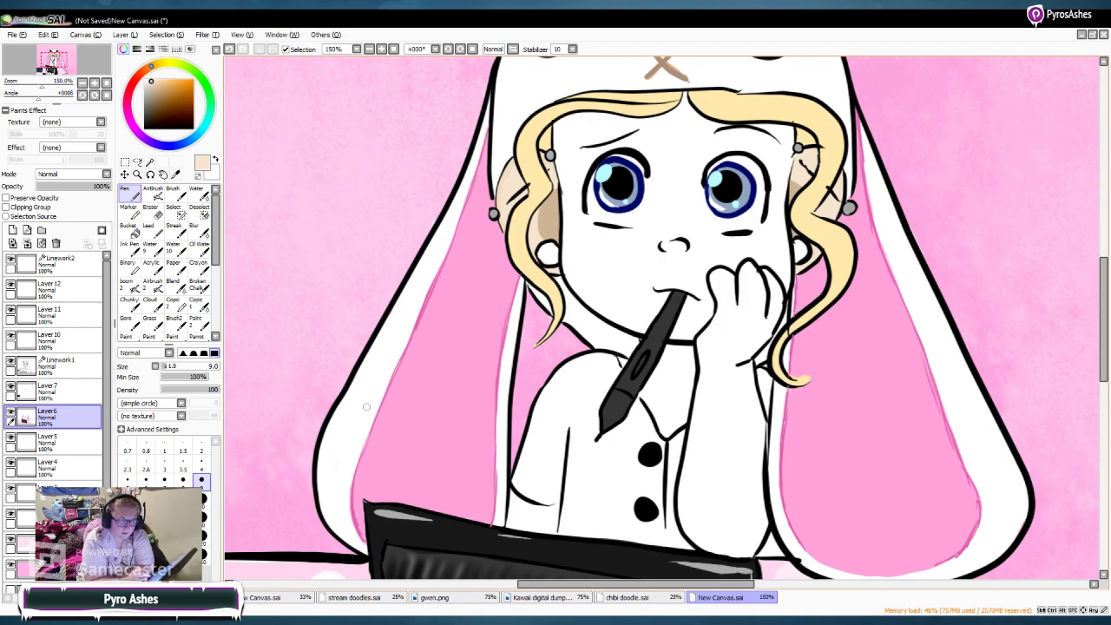
# Step: Fill the neck and the open collar area around the stylus with light peach at pen size 9
pyautogui.moveTo(620, 359); pyautogui.dragTo(644, 375)
pyautogui.hotkey('ctrl', 'z')
pyautogui.moveTo(624, 358); pyautogui.dragTo(665, 359)
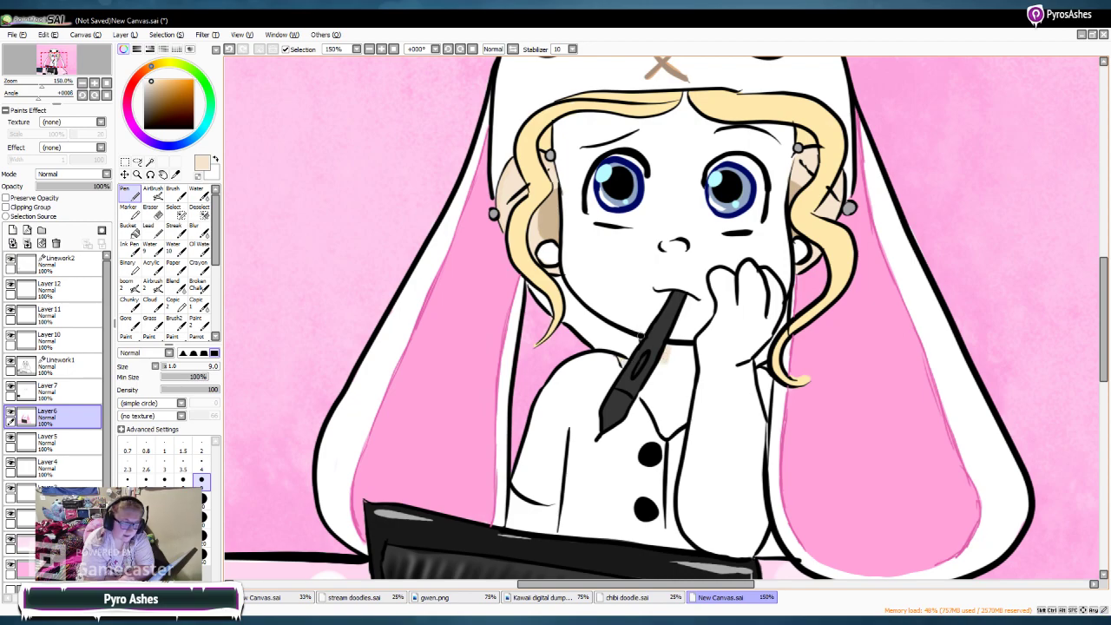
pyautogui.click(201, 464)
pyautogui.click(146, 482)
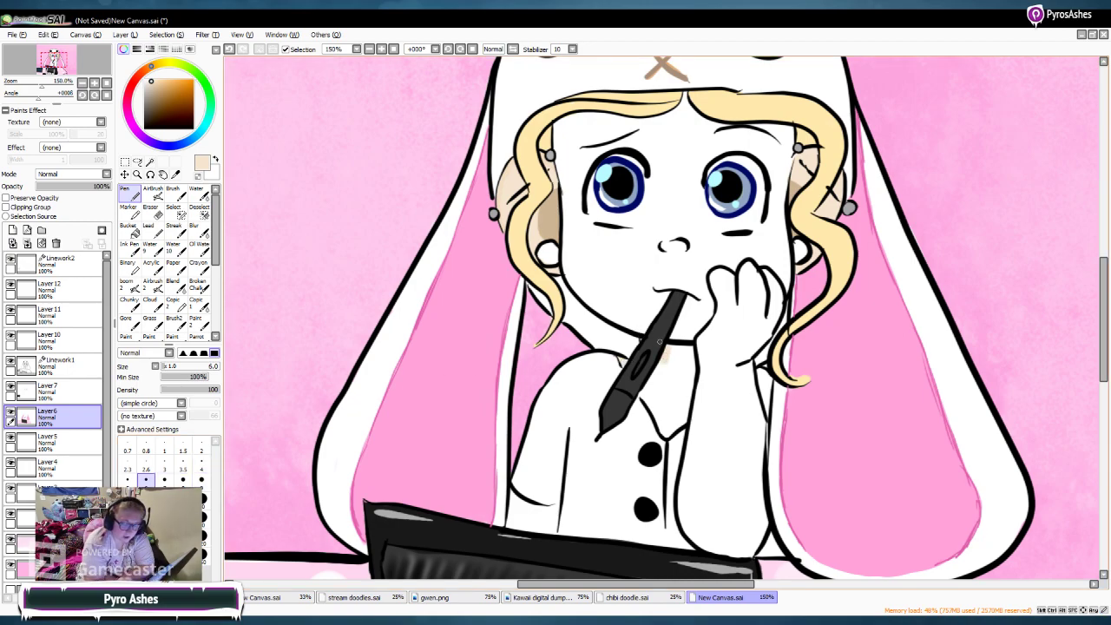
pyautogui.click(201, 479)
pyautogui.moveTo(671, 351)
pyautogui.mouseDown()
pyautogui.moveTo(644, 393)
pyautogui.moveTo(648, 402)
pyautogui.moveTo(664, 372)
pyautogui.moveTo(662, 398)
pyautogui.moveTo(673, 348)
pyautogui.moveTo(691, 366)
pyautogui.moveTo(682, 356)
pyautogui.moveTo(685, 410)
pyautogui.mouseUp()
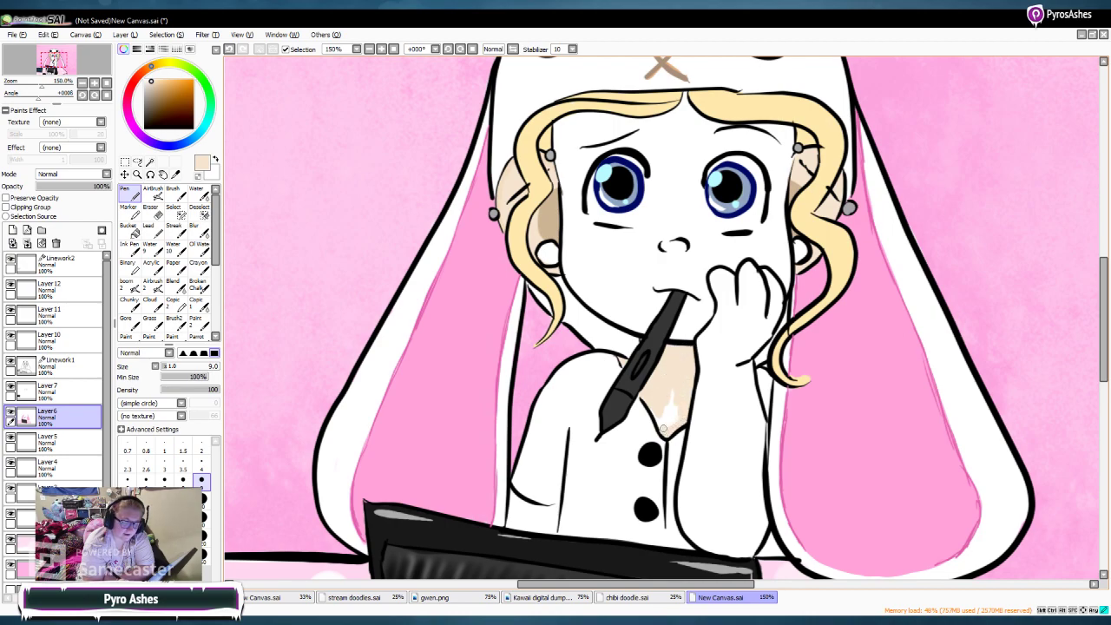
pyautogui.moveTo(669, 386); pyautogui.dragTo(674, 411)
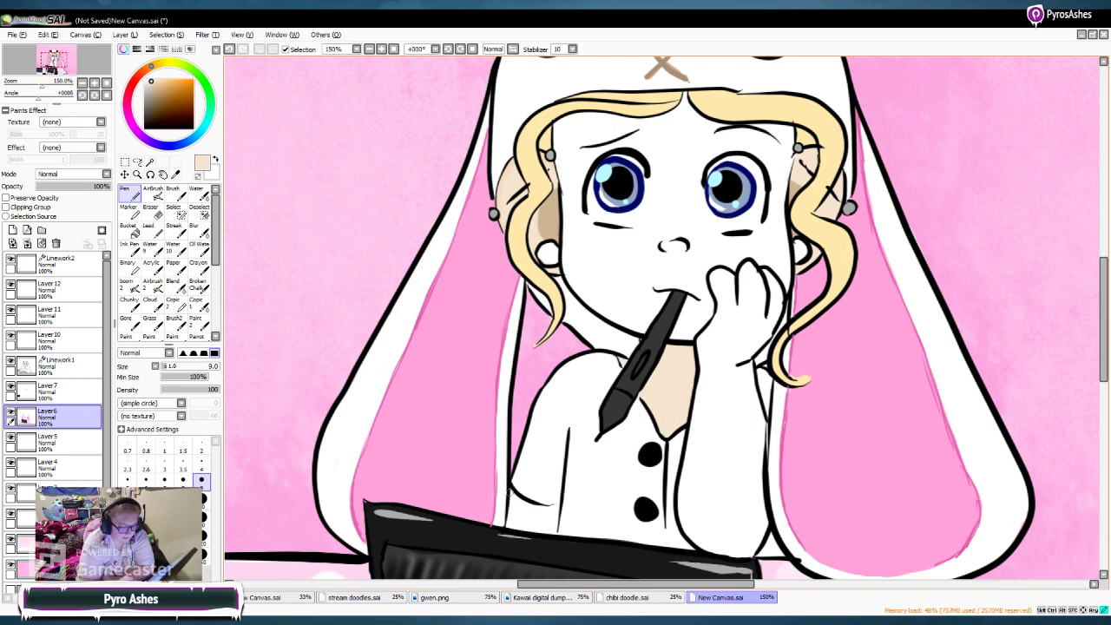
# Step: Fill the arm below the left-hand sleeve with light peach and paint the same colour along the raised forearm's edges
pyautogui.scroll(-3, 998, 330)
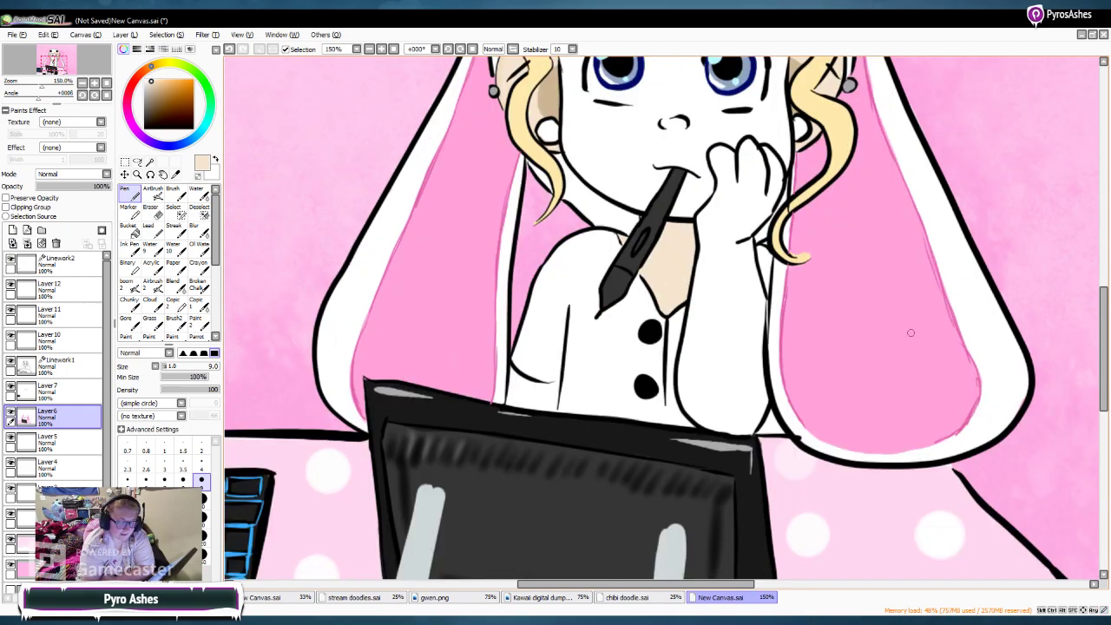
pyautogui.moveTo(517, 404)
pyautogui.mouseDown()
pyautogui.moveTo(553, 411)
pyautogui.moveTo(557, 384)
pyautogui.moveTo(518, 375)
pyautogui.moveTo(505, 402)
pyautogui.moveTo(548, 397)
pyautogui.mouseUp()
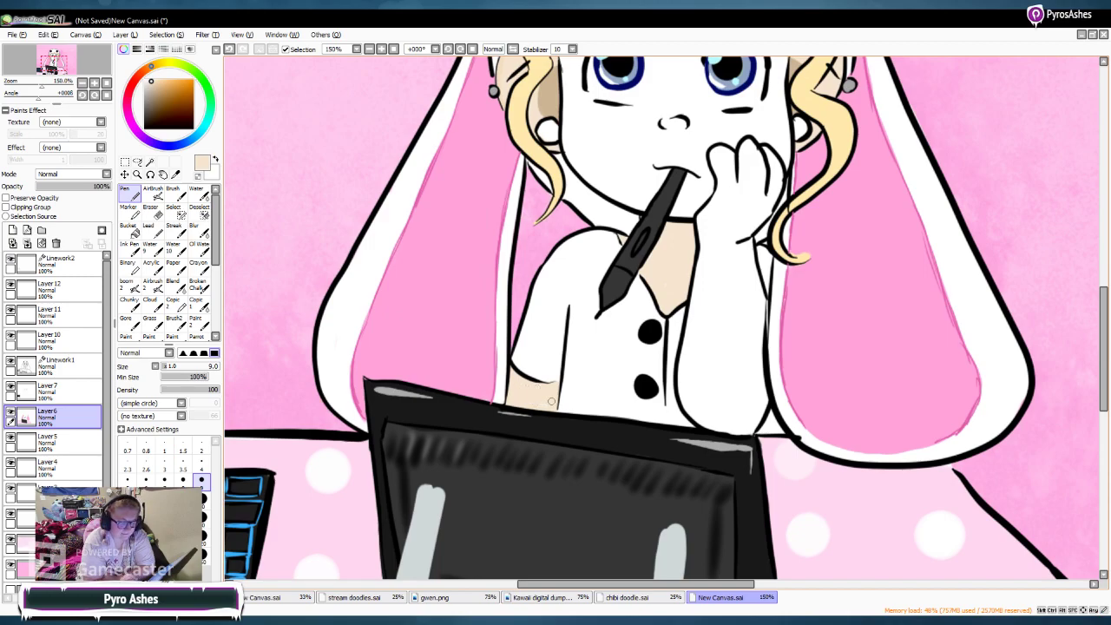
pyautogui.scroll(2, 983, 351)
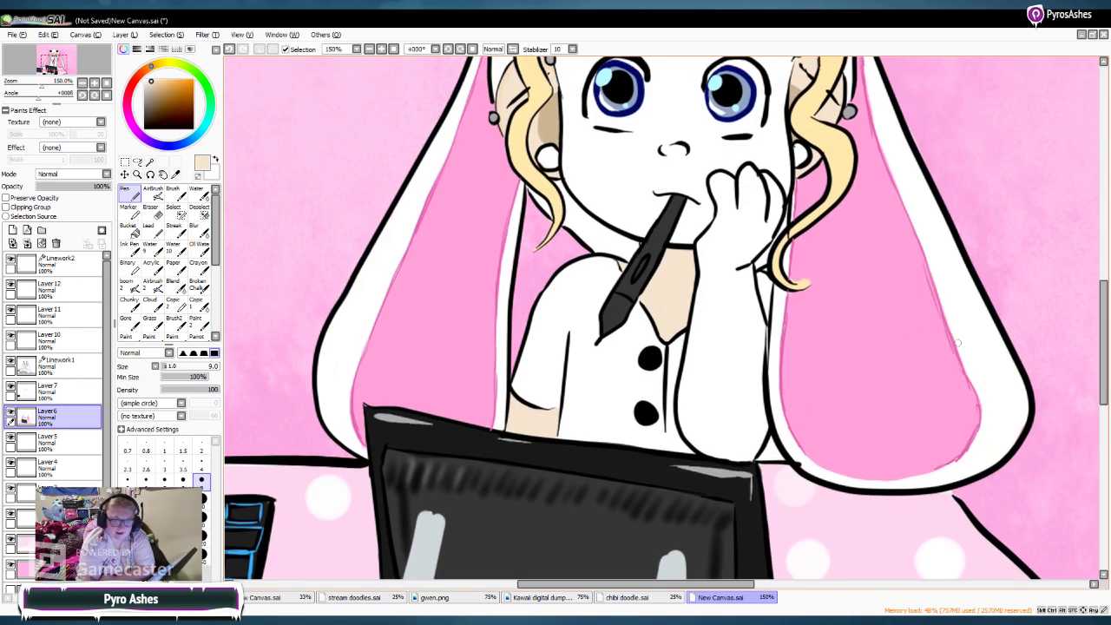
pyautogui.moveTo(747, 264)
pyautogui.mouseDown()
pyautogui.moveTo(764, 327)
pyautogui.moveTo(759, 441)
pyautogui.moveTo(765, 428)
pyautogui.moveTo(746, 459)
pyautogui.moveTo(707, 451)
pyautogui.moveTo(693, 433)
pyautogui.moveTo(700, 448)
pyautogui.moveTo(687, 423)
pyautogui.mouseUp()
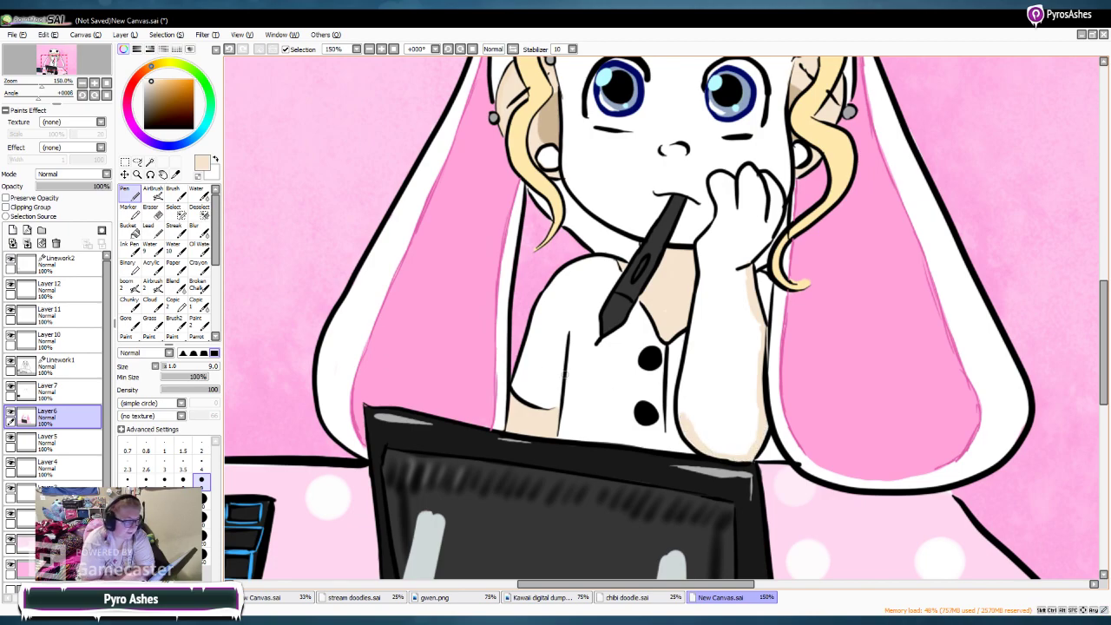
# Step: Extend the shirt's centre line down to the display in black at size 4 on Linework2, and add a third button at size 9
pyautogui.click(61, 261)
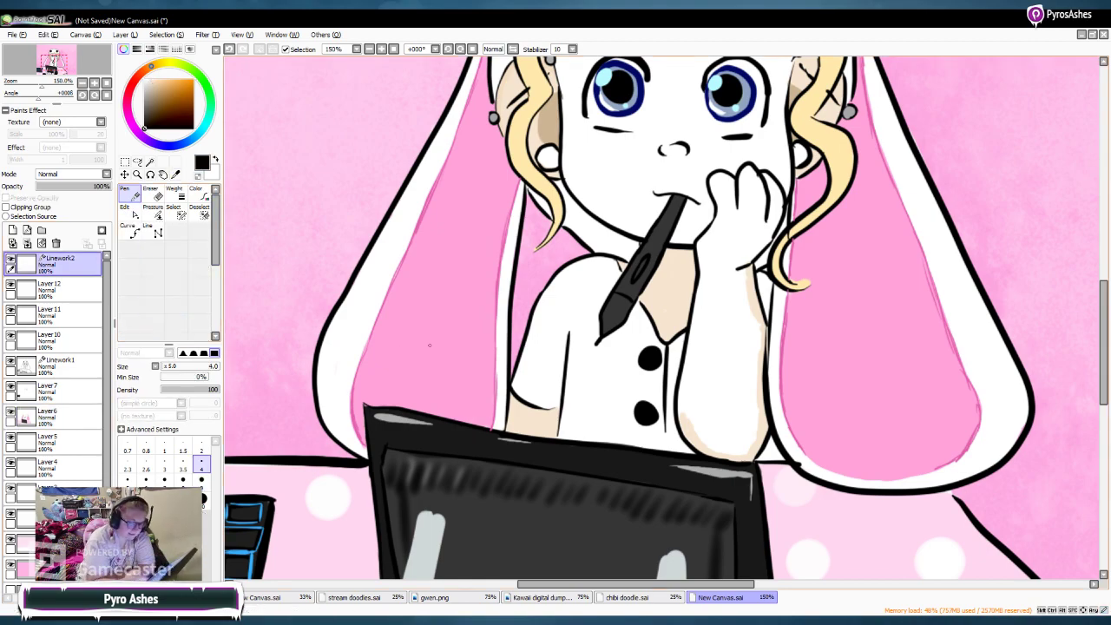
pyautogui.moveTo(667, 418); pyautogui.dragTo(666, 450)
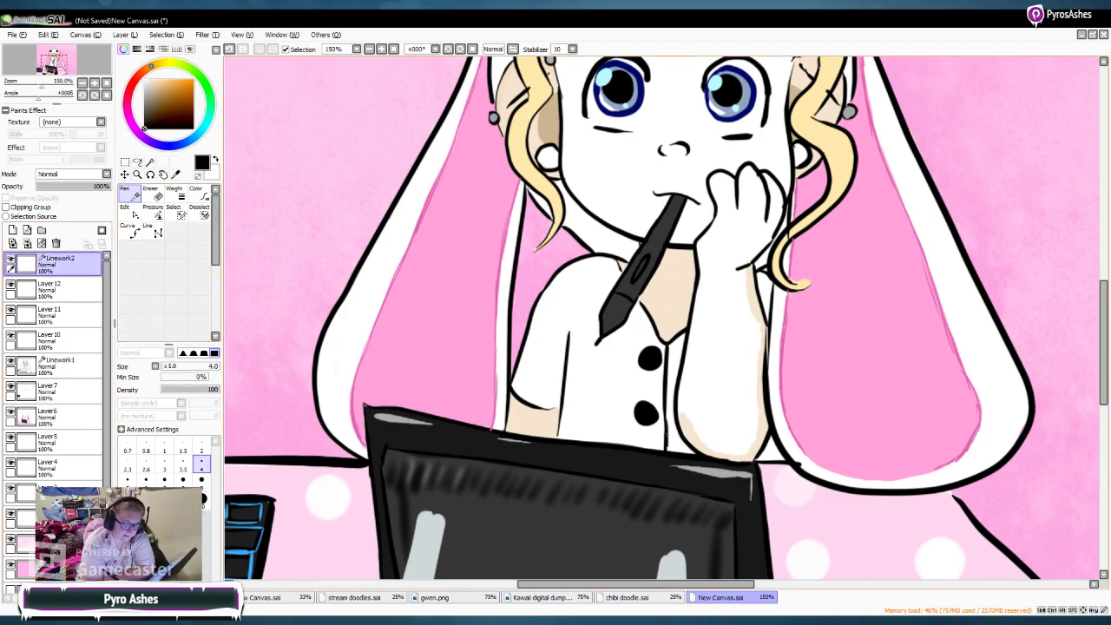
pyautogui.click(202, 479)
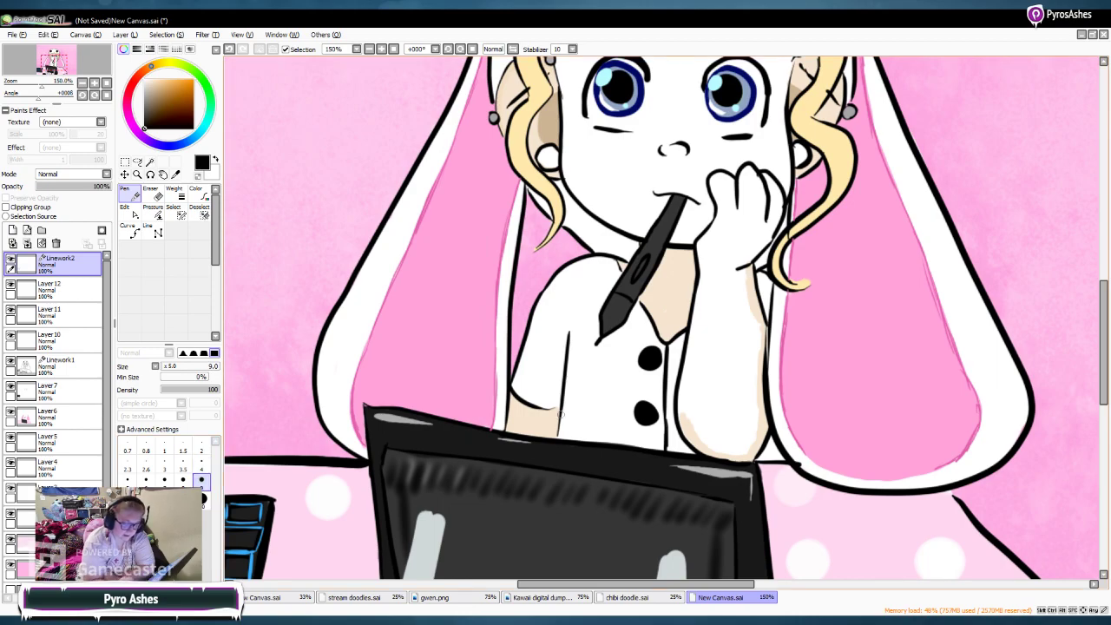
pyautogui.moveTo(636, 446); pyautogui.dragTo(647, 450)
pyautogui.click(666, 446)
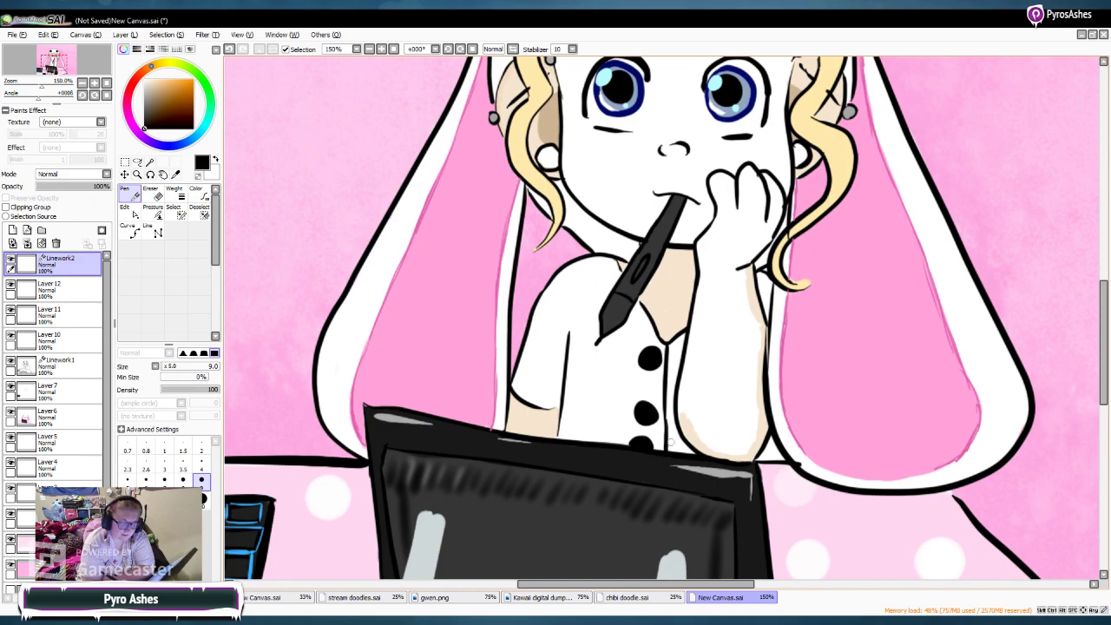
# Step: Fill the raised forearm and the hand at the chin with the sampled light peach on Layer7 at pen size 14
pyautogui.click(175, 174)
pyautogui.click(668, 295)
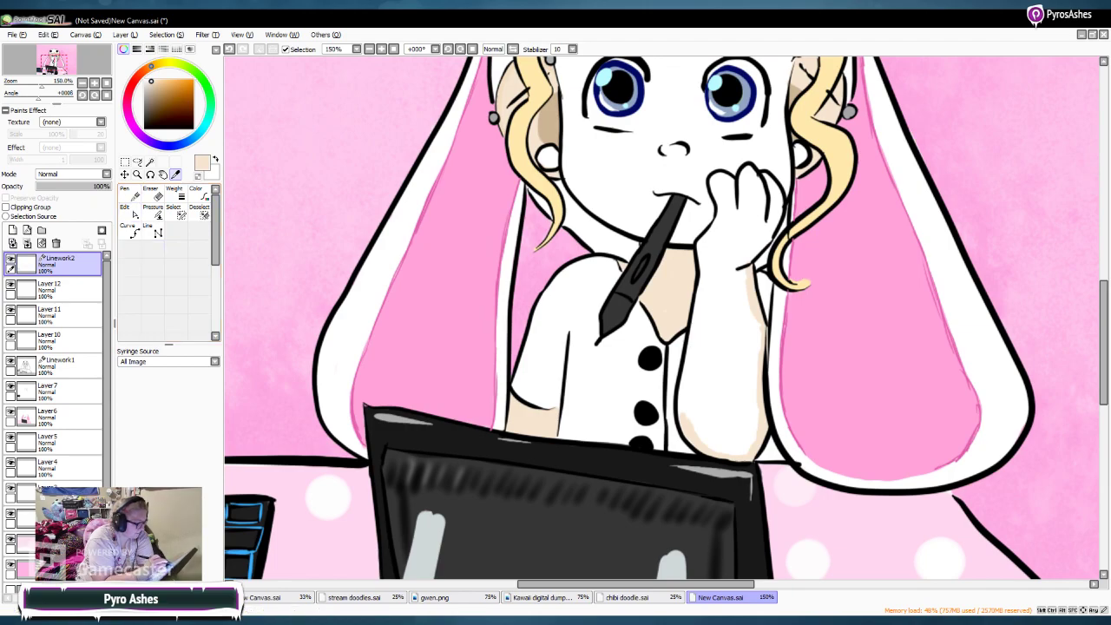
pyautogui.click(68, 391)
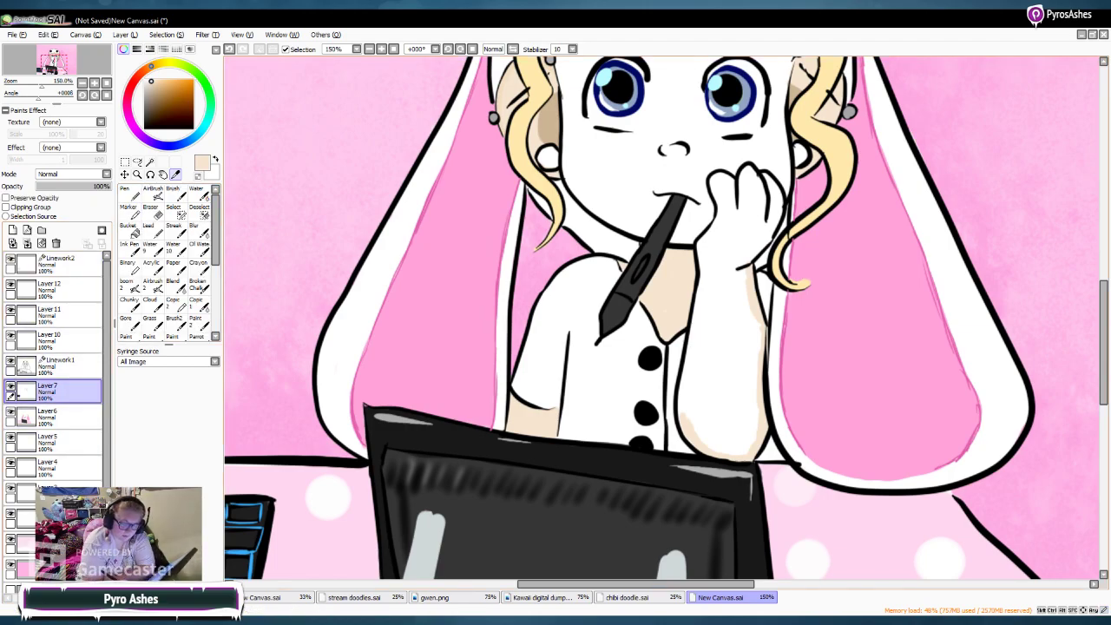
pyautogui.click(130, 193)
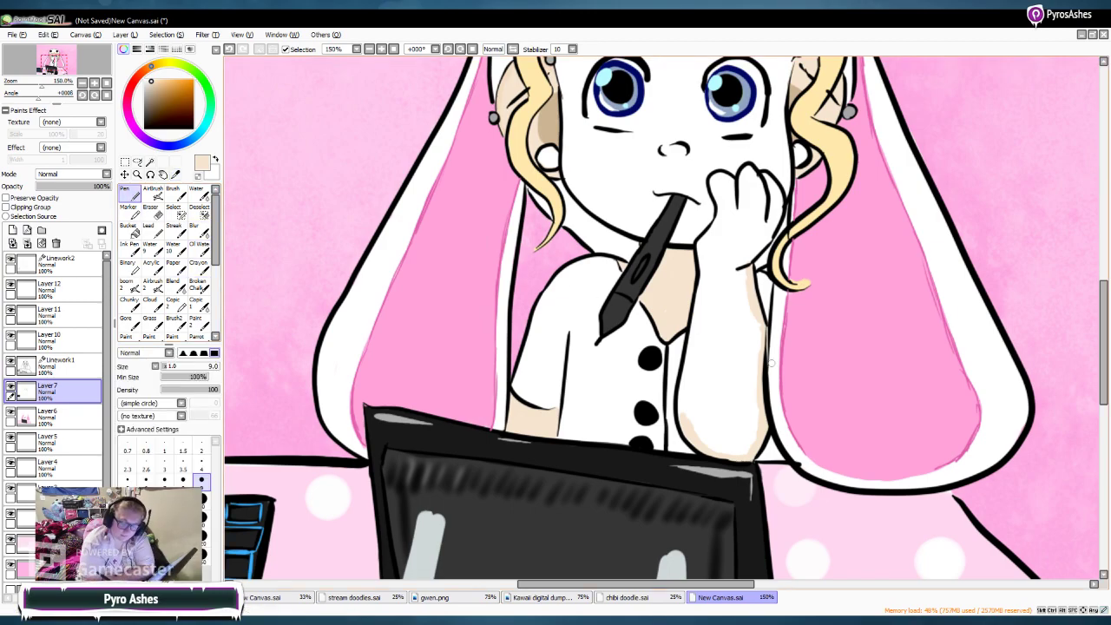
pyautogui.click(164, 502)
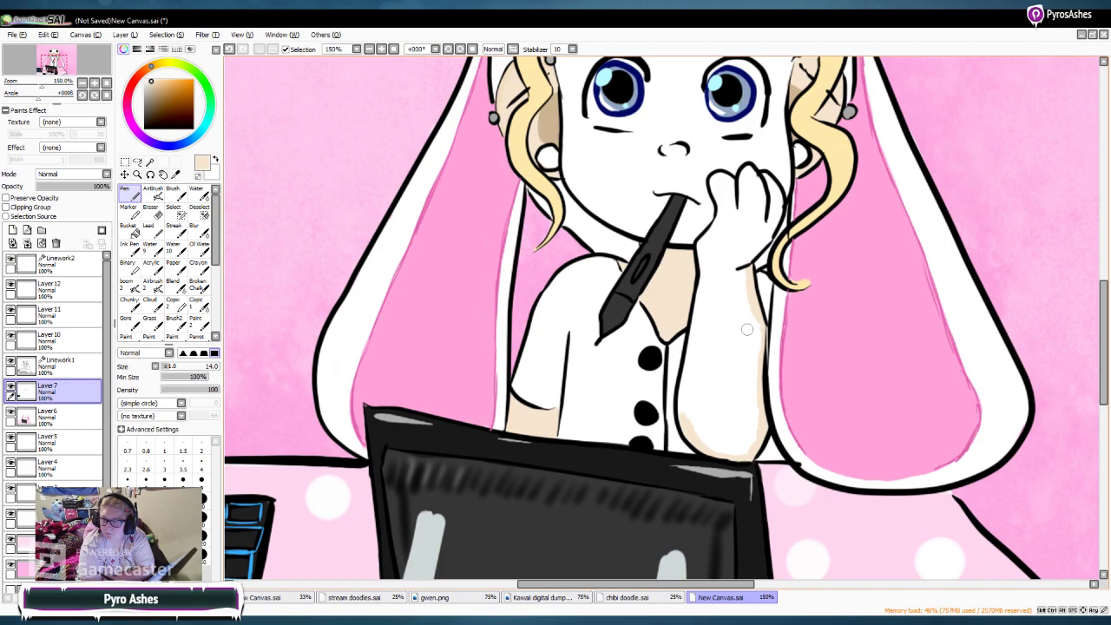
pyautogui.moveTo(694, 368)
pyautogui.mouseDown()
pyautogui.moveTo(686, 419)
pyautogui.moveTo(702, 249)
pyautogui.moveTo(726, 209)
pyautogui.moveTo(716, 180)
pyautogui.moveTo(742, 211)
pyautogui.moveTo(745, 175)
pyautogui.moveTo(758, 205)
pyautogui.moveTo(757, 179)
pyautogui.moveTo(778, 199)
pyautogui.moveTo(775, 221)
pyautogui.moveTo(757, 247)
pyautogui.moveTo(760, 223)
pyautogui.moveTo(747, 214)
pyautogui.moveTo(717, 238)
pyautogui.moveTo(736, 262)
pyautogui.moveTo(725, 272)
pyautogui.moveTo(722, 249)
pyautogui.moveTo(712, 304)
pyautogui.moveTo(742, 264)
pyautogui.mouseUp()
pyautogui.moveTo(722, 329)
pyautogui.mouseDown()
pyautogui.moveTo(730, 304)
pyautogui.moveTo(746, 306)
pyautogui.moveTo(759, 328)
pyautogui.moveTo(754, 366)
pyautogui.moveTo(750, 335)
pyautogui.moveTo(722, 335)
pyautogui.moveTo(700, 403)
pyautogui.moveTo(739, 345)
pyautogui.moveTo(735, 373)
pyautogui.moveTo(753, 411)
pyautogui.moveTo(726, 416)
pyautogui.moveTo(718, 395)
pyautogui.moveTo(698, 421)
pyautogui.moveTo(721, 422)
pyautogui.moveTo(711, 437)
pyautogui.moveTo(744, 450)
pyautogui.moveTo(739, 407)
pyautogui.mouseUp()
# Step: Paint the forehead and the skin around the left-hand eye light peach at pen size 9
pyautogui.moveTo(1102, 354); pyautogui.dragTo(1099, 330)
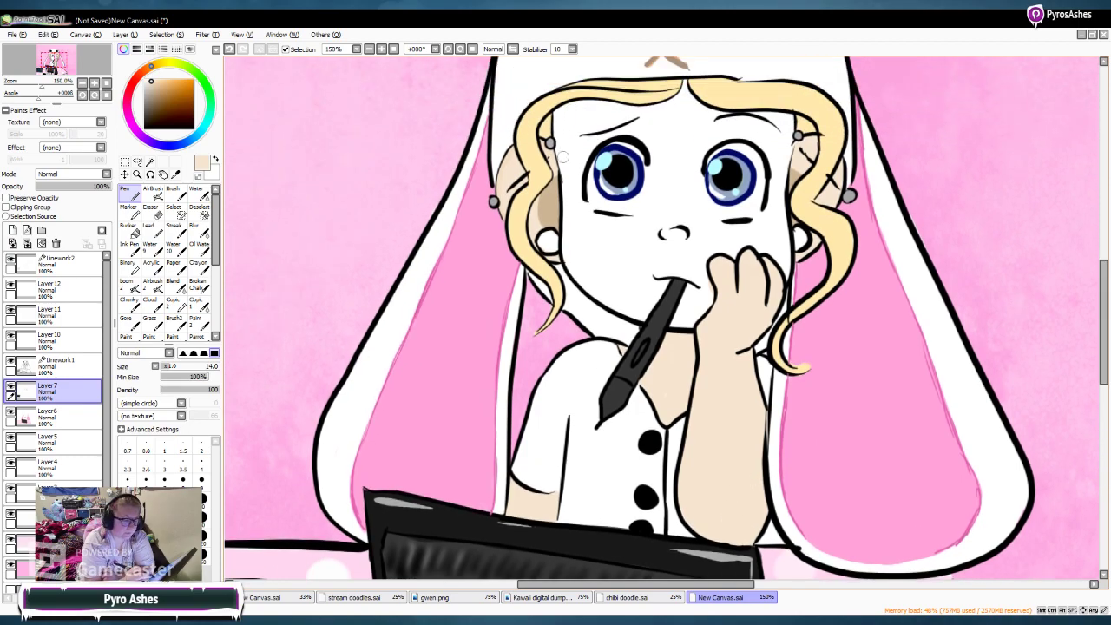
pyautogui.click(201, 479)
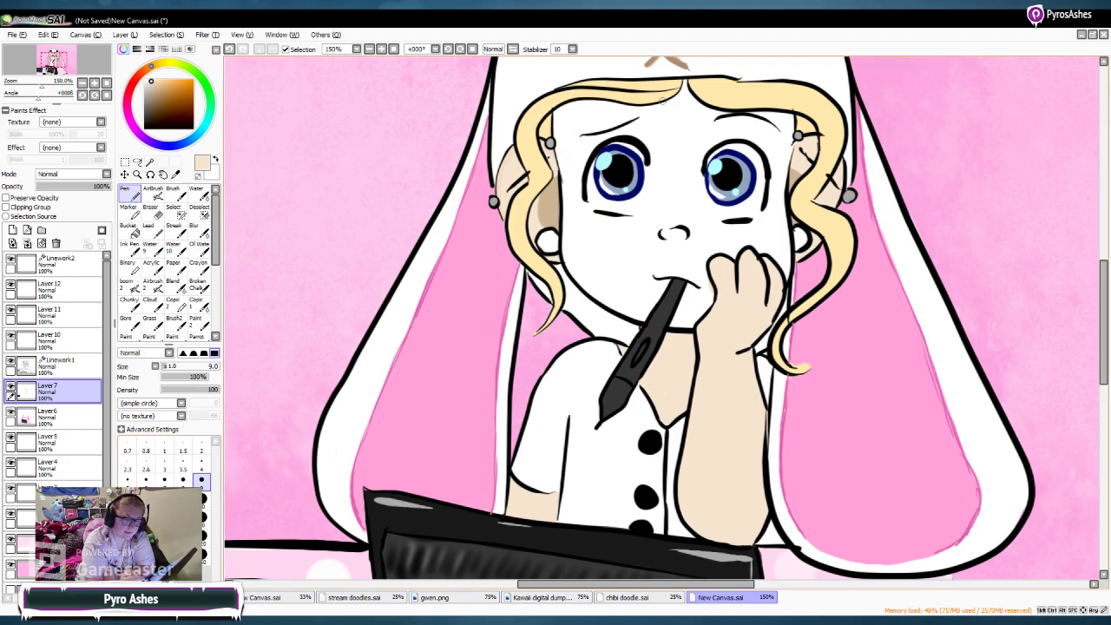
pyautogui.moveTo(659, 107); pyautogui.dragTo(569, 103)
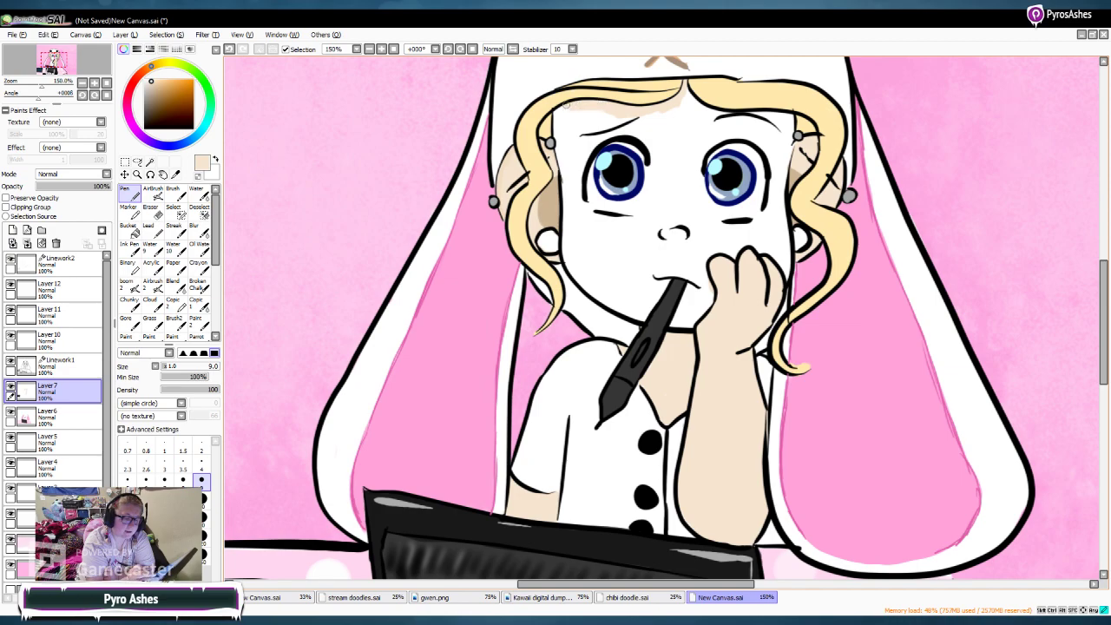
pyautogui.moveTo(562, 162); pyautogui.dragTo(558, 151)
pyautogui.moveTo(576, 110)
pyautogui.mouseDown()
pyautogui.moveTo(564, 146)
pyautogui.moveTo(581, 174)
pyautogui.moveTo(596, 135)
pyautogui.moveTo(622, 127)
pyautogui.moveTo(583, 127)
pyautogui.moveTo(608, 126)
pyautogui.moveTo(577, 113)
pyautogui.moveTo(647, 126)
pyautogui.moveTo(638, 137)
pyautogui.moveTo(659, 145)
pyautogui.mouseUp()
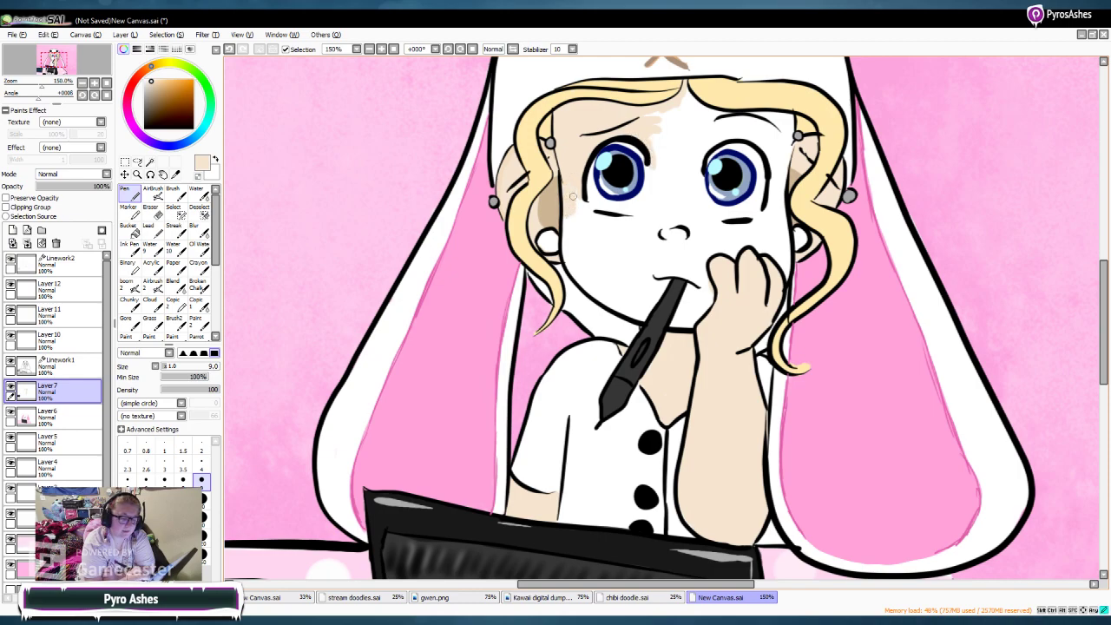
pyautogui.moveTo(581, 200)
pyautogui.mouseDown()
pyautogui.moveTo(625, 221)
pyautogui.moveTo(575, 224)
pyautogui.mouseUp()
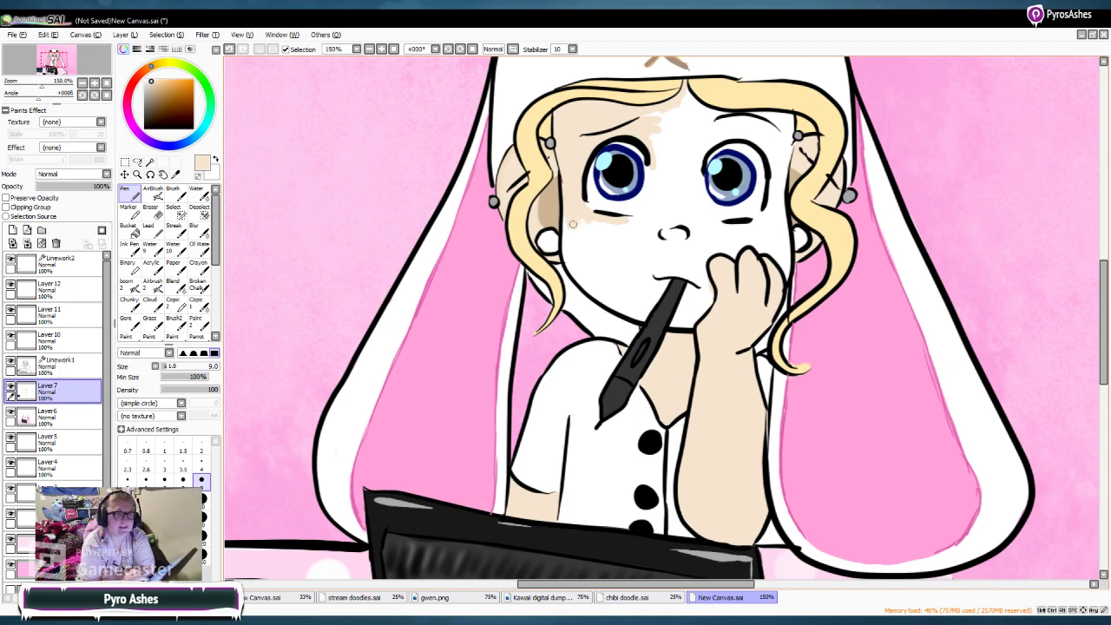
pyautogui.moveTo(574, 232)
pyautogui.mouseDown()
pyautogui.moveTo(576, 272)
pyautogui.moveTo(577, 218)
pyautogui.moveTo(581, 237)
pyautogui.moveTo(617, 224)
pyautogui.moveTo(654, 170)
pyautogui.moveTo(658, 190)
pyautogui.moveTo(656, 127)
pyautogui.moveTo(657, 155)
pyautogui.moveTo(675, 138)
pyautogui.moveTo(651, 112)
pyautogui.moveTo(633, 116)
pyautogui.moveTo(688, 112)
pyautogui.moveTo(676, 104)
pyautogui.moveTo(692, 103)
pyautogui.moveTo(688, 93)
pyautogui.moveTo(710, 111)
pyautogui.moveTo(685, 106)
pyautogui.moveTo(709, 125)
pyautogui.moveTo(785, 114)
pyautogui.moveTo(775, 119)
pyautogui.moveTo(783, 127)
pyautogui.moveTo(791, 115)
pyautogui.moveTo(780, 178)
pyautogui.moveTo(760, 129)
pyautogui.mouseUp()
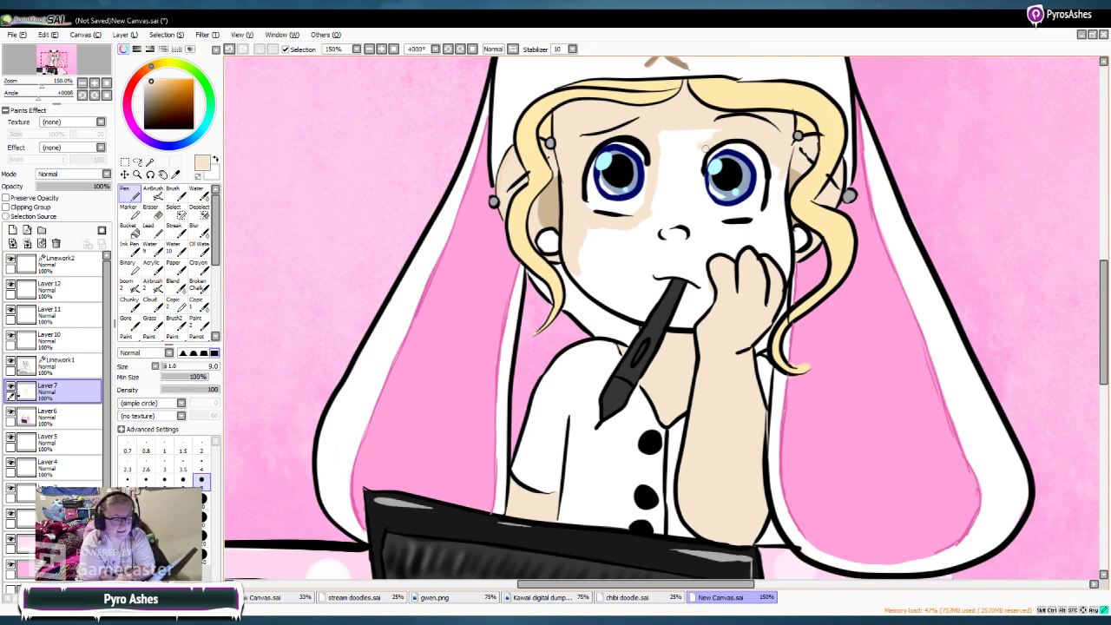
# Step: Cover the rest of the face around the right-hand eye, nose and mouth in light peach, finishing the left-hand cheek at size 20
pyautogui.moveTo(672, 133)
pyautogui.mouseDown()
pyautogui.moveTo(694, 157)
pyautogui.moveTo(702, 140)
pyautogui.moveTo(697, 172)
pyautogui.moveTo(730, 226)
pyautogui.mouseUp()
pyautogui.moveTo(700, 187)
pyautogui.mouseDown()
pyautogui.moveTo(723, 223)
pyautogui.moveTo(765, 222)
pyautogui.moveTo(773, 193)
pyautogui.mouseUp()
pyautogui.moveTo(774, 178)
pyautogui.mouseDown()
pyautogui.moveTo(779, 216)
pyautogui.moveTo(784, 188)
pyautogui.moveTo(784, 276)
pyautogui.moveTo(774, 224)
pyautogui.moveTo(762, 246)
pyautogui.moveTo(758, 223)
pyautogui.moveTo(723, 243)
pyautogui.mouseUp()
pyautogui.moveTo(579, 266); pyautogui.dragTo(570, 269)
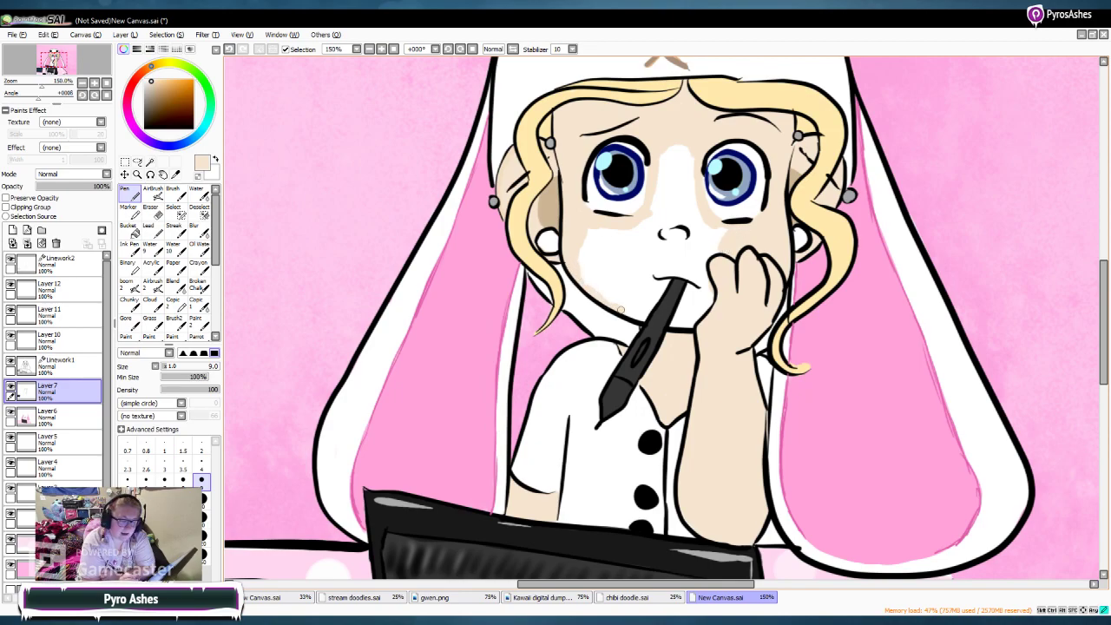
pyautogui.moveTo(634, 318)
pyautogui.mouseDown()
pyautogui.moveTo(663, 284)
pyautogui.moveTo(656, 278)
pyautogui.mouseUp()
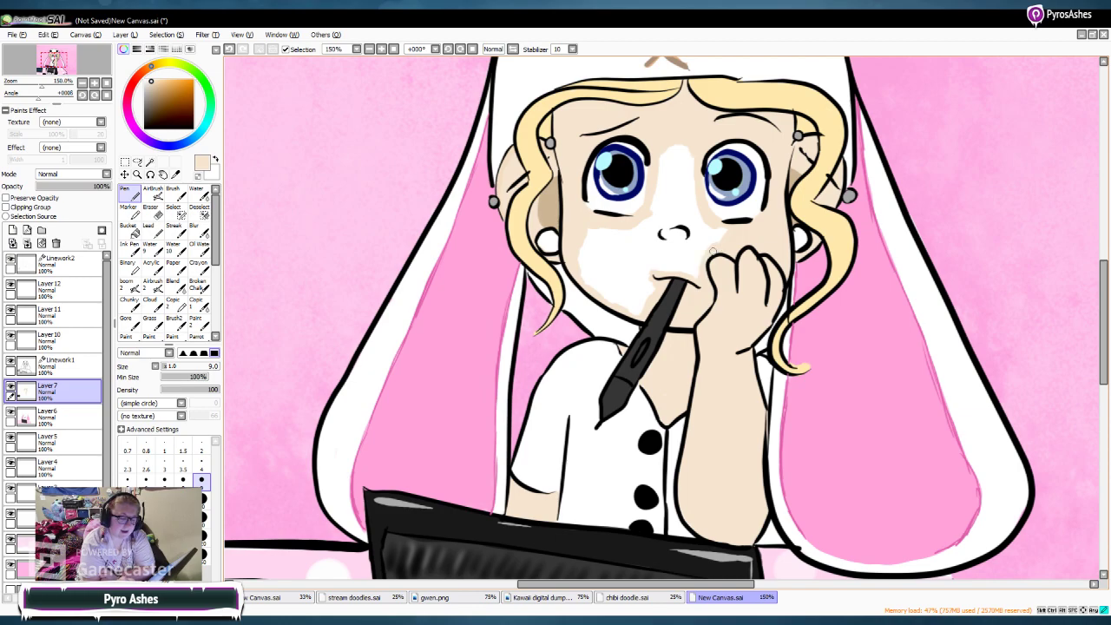
pyautogui.click(202, 500)
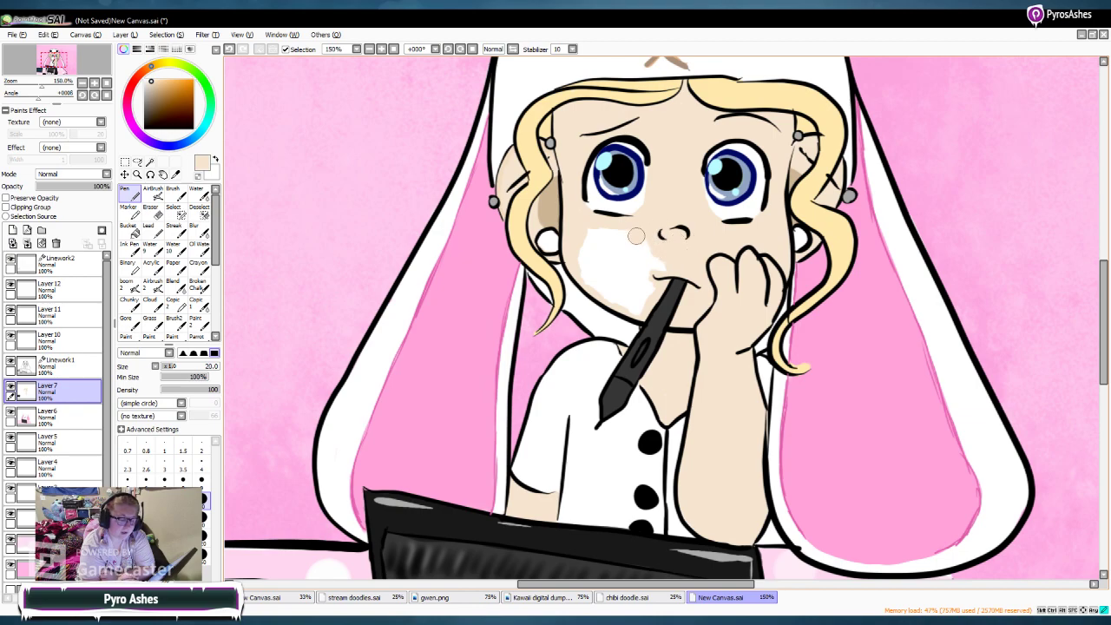
pyautogui.moveTo(606, 235)
pyautogui.mouseDown()
pyautogui.moveTo(587, 274)
pyautogui.moveTo(601, 284)
pyautogui.moveTo(587, 278)
pyautogui.moveTo(602, 279)
pyautogui.moveTo(613, 246)
pyautogui.moveTo(643, 233)
pyautogui.moveTo(629, 255)
pyautogui.moveTo(677, 254)
pyautogui.moveTo(663, 266)
pyautogui.moveTo(622, 263)
pyautogui.moveTo(628, 298)
pyautogui.mouseUp()
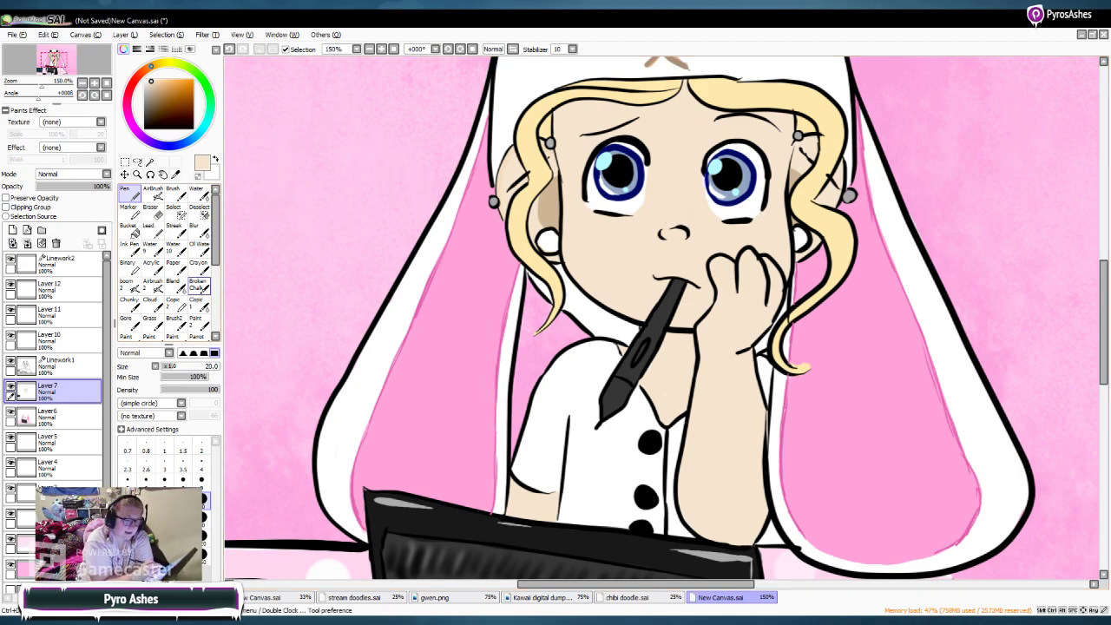
# Step: Shade the forehead below the hair and the neck with a darker tan using the AirBrush at size 20
pyautogui.click(154, 85)
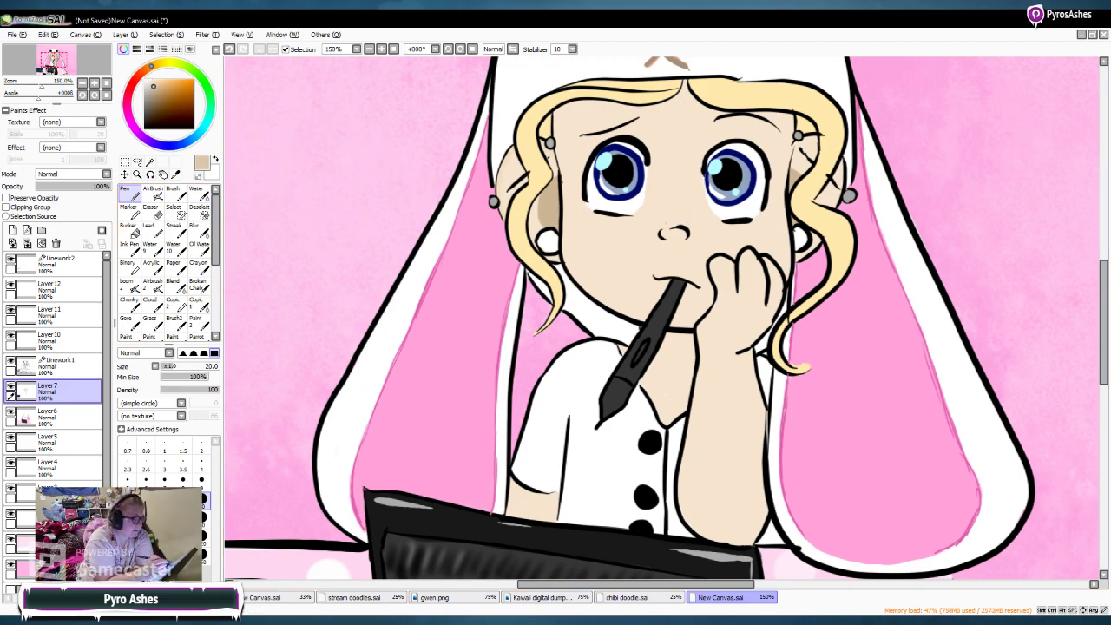
pyautogui.click(153, 193)
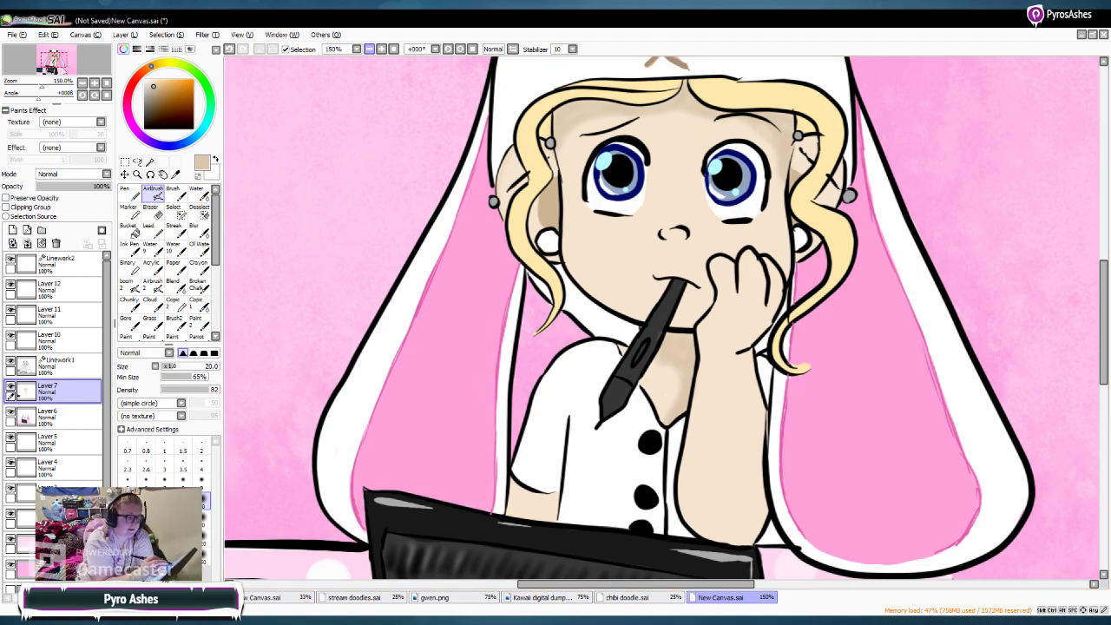
pyautogui.click(369, 49)
pyautogui.click(369, 49)
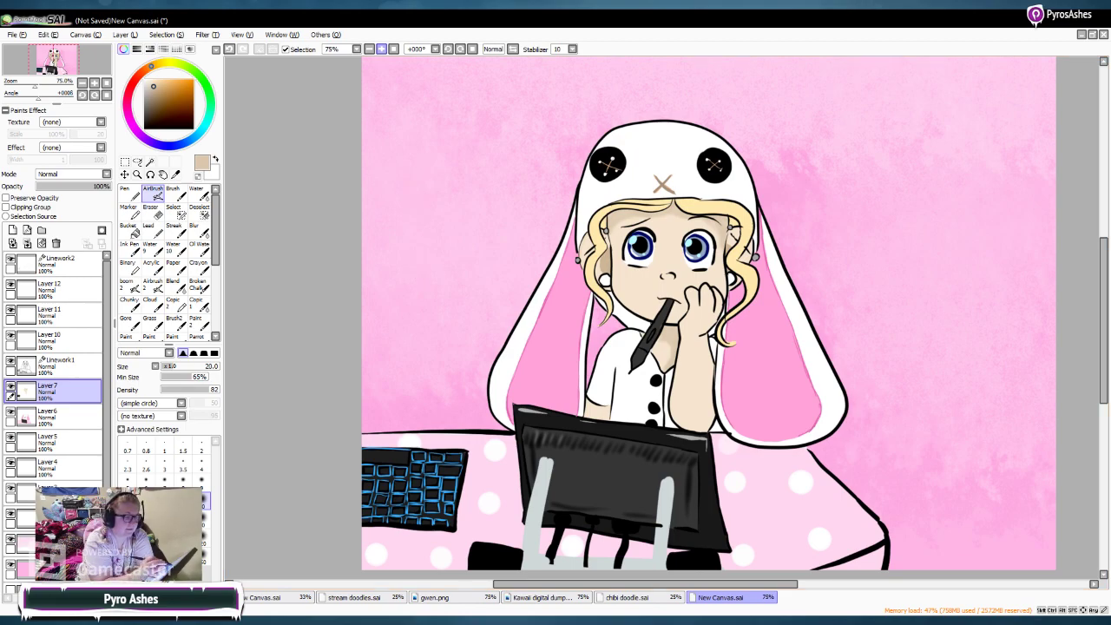
# Step: Draw pink rings around the white plugs in both earlobes on Linework2 with the Pen at size 10
pyautogui.scroll(3, 662, 314)
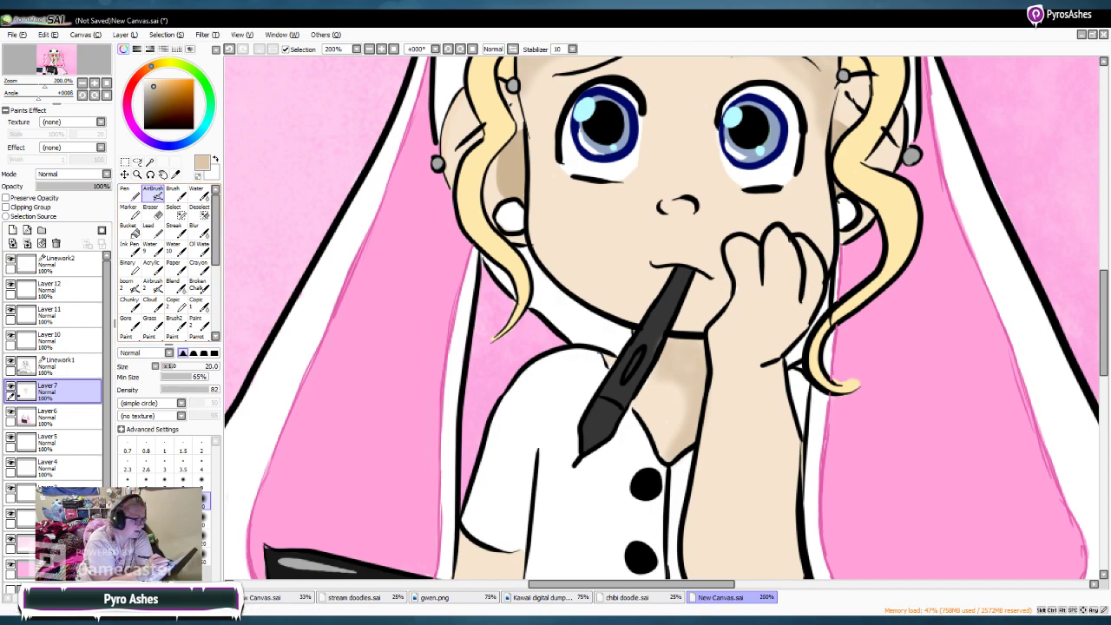
pyautogui.click(65, 264)
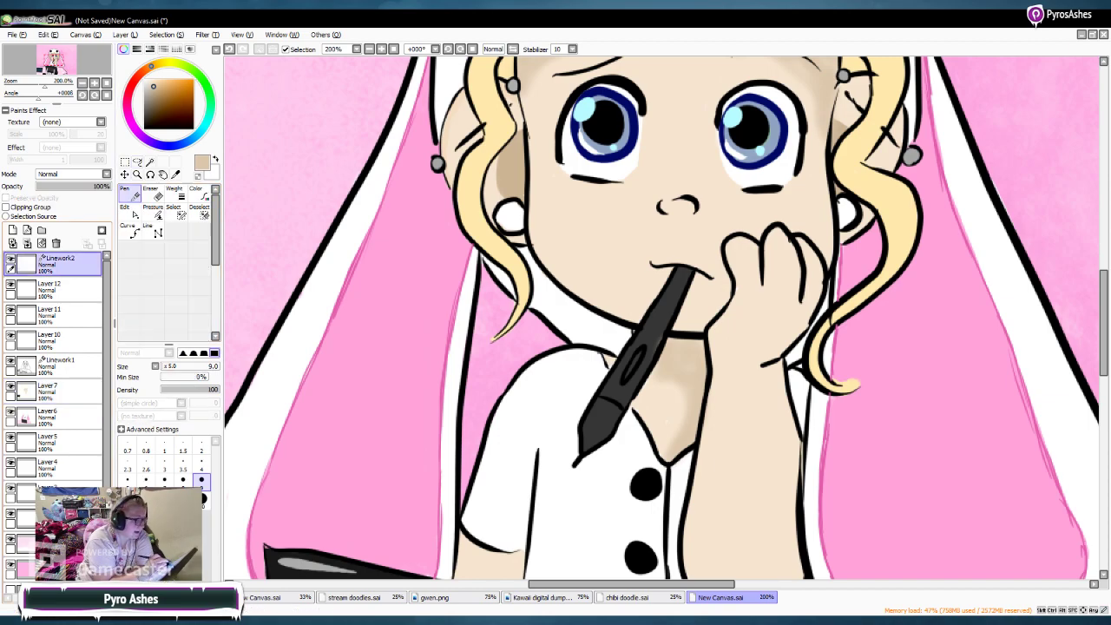
pyautogui.click(131, 121)
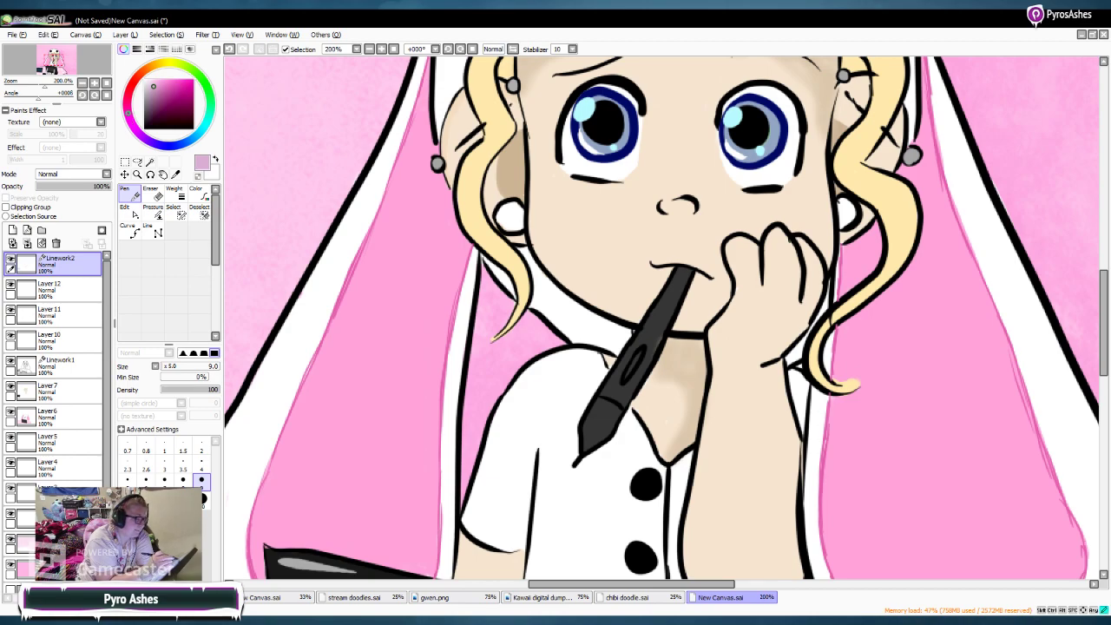
pyautogui.click(167, 81)
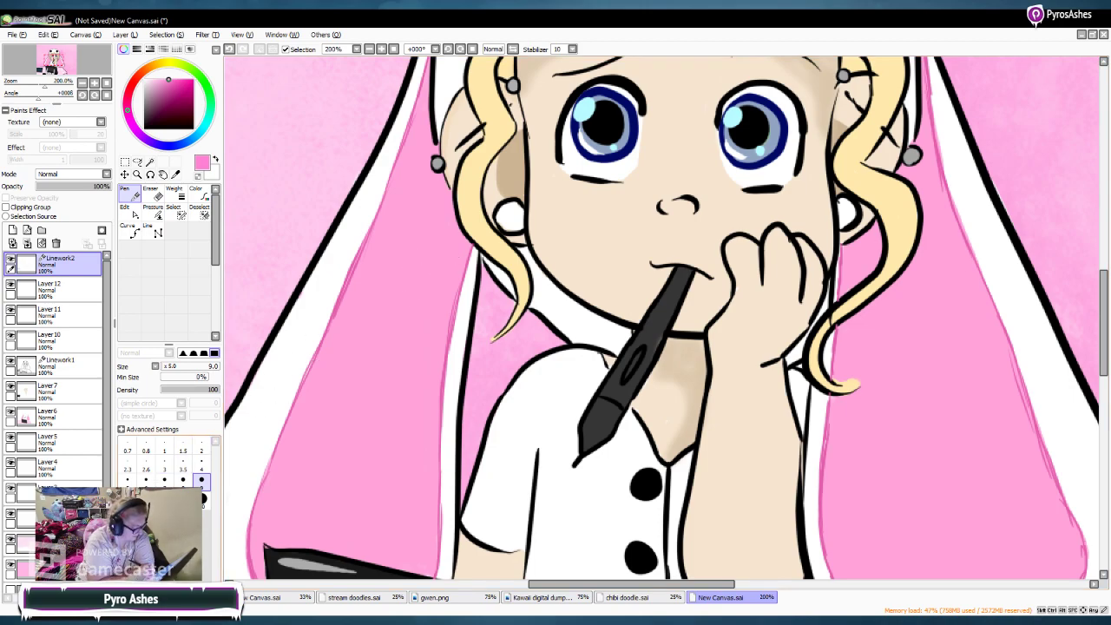
pyautogui.click(146, 499)
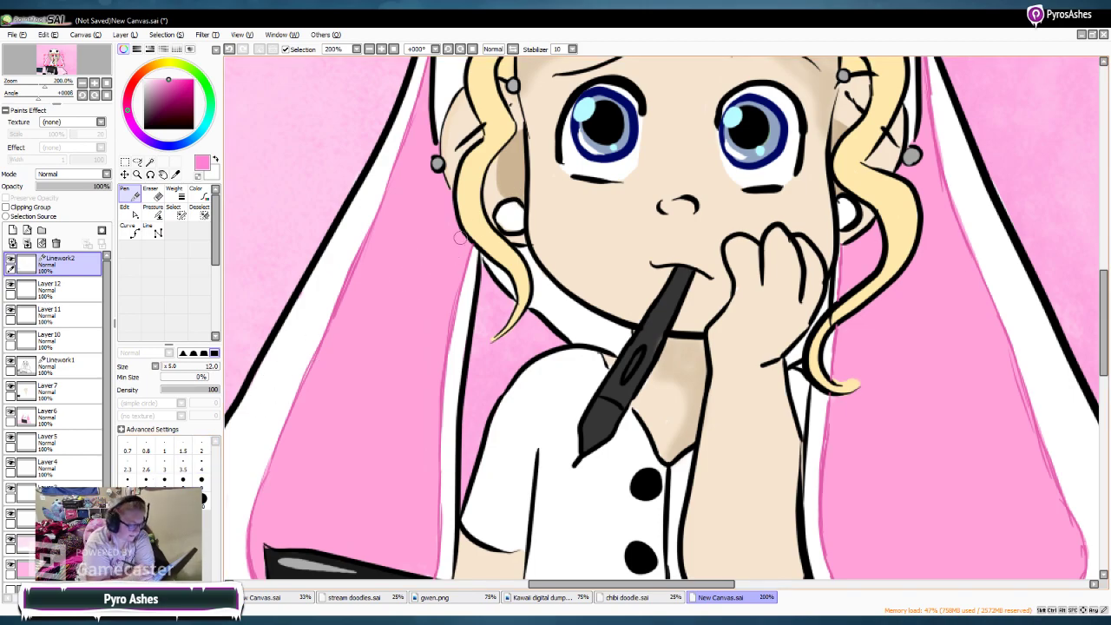
pyautogui.moveTo(520, 204)
pyautogui.mouseDown()
pyautogui.moveTo(502, 203)
pyautogui.moveTo(497, 219)
pyautogui.moveTo(519, 234)
pyautogui.moveTo(524, 202)
pyautogui.mouseUp()
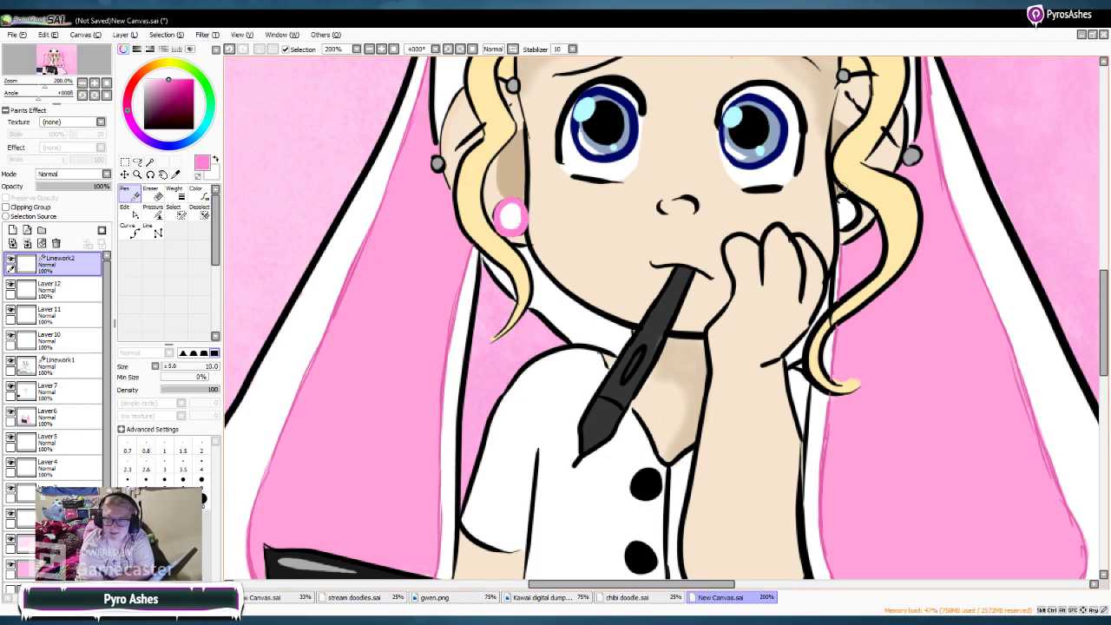
pyautogui.moveTo(835, 200)
pyautogui.mouseDown()
pyautogui.moveTo(859, 205)
pyautogui.moveTo(854, 224)
pyautogui.moveTo(840, 224)
pyautogui.moveTo(842, 199)
pyautogui.mouseUp()
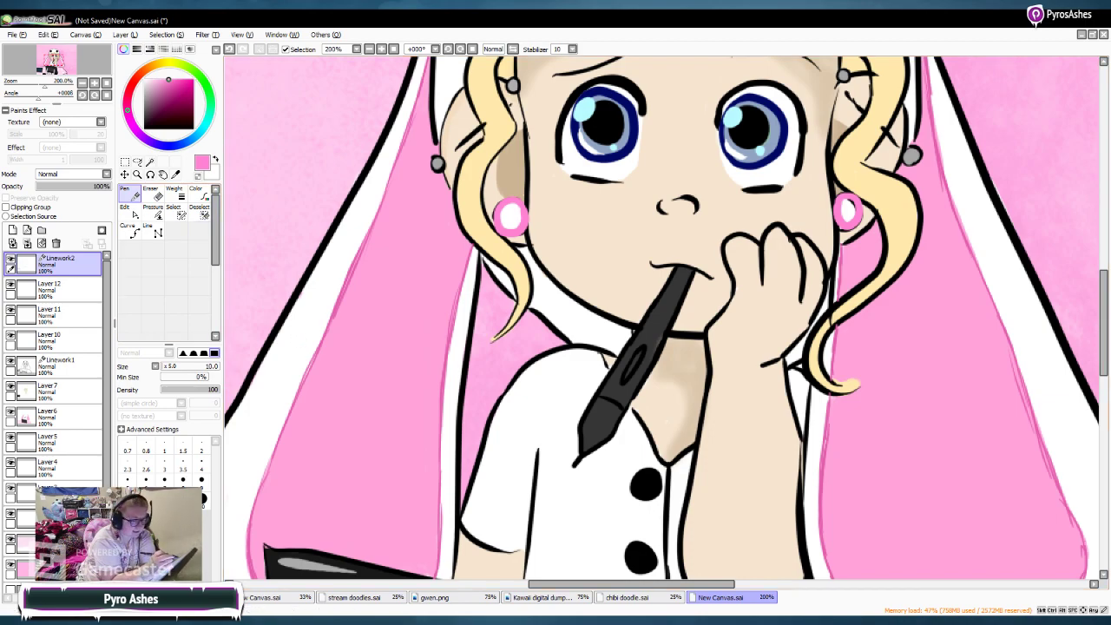
# Step: Add short black eyelashes at the outer corners of both eyes on Linework2
pyautogui.click(370, 49)
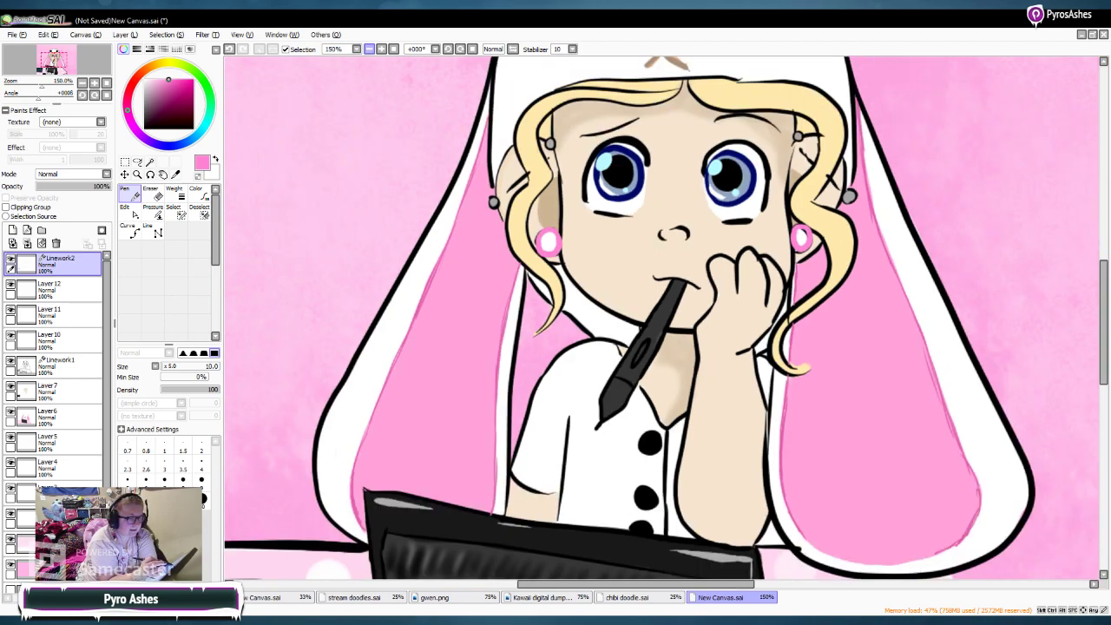
pyautogui.click(369, 49)
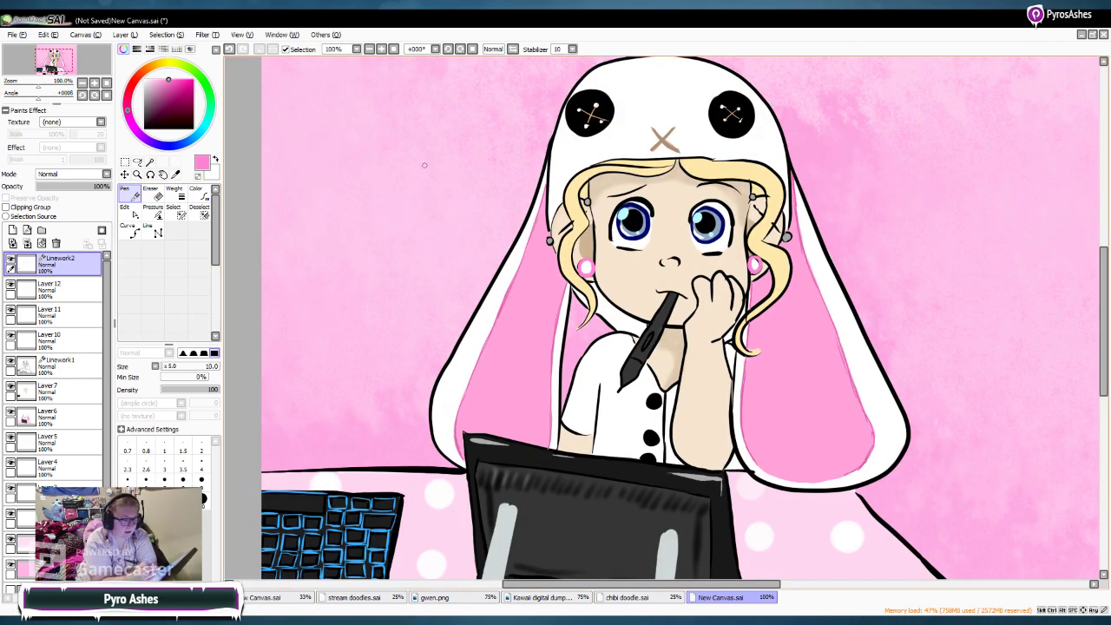
pyautogui.click(381, 48)
pyautogui.click(381, 48)
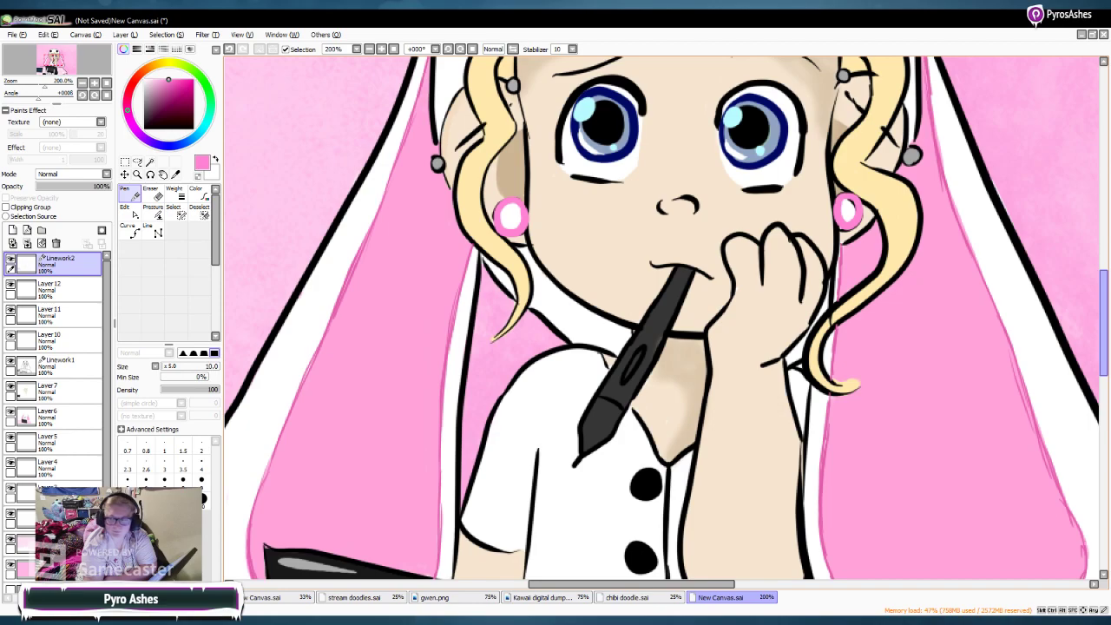
pyautogui.scroll(3, 991, 314)
pyautogui.click(144, 128)
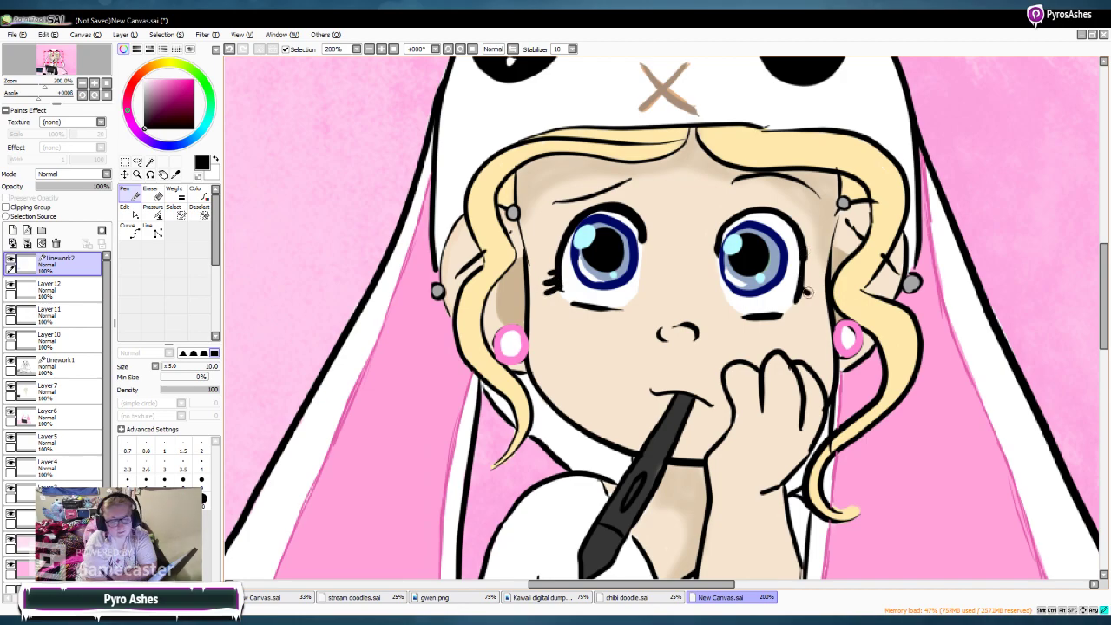
pyautogui.moveTo(807, 263); pyautogui.dragTo(816, 258)
pyautogui.moveTo(807, 269); pyautogui.dragTo(817, 269)
pyautogui.moveTo(806, 276); pyautogui.dragTo(816, 280)
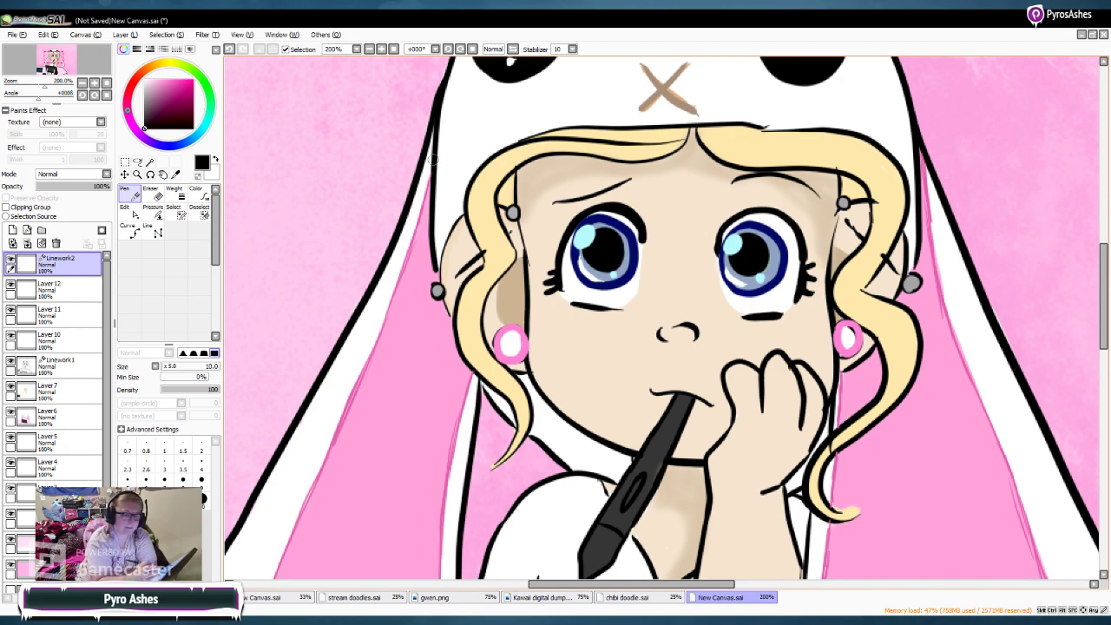
# Step: Colour the white plugs in both earlobes light pink on Layer7 with the AirBrush at size 20
pyautogui.click(369, 49)
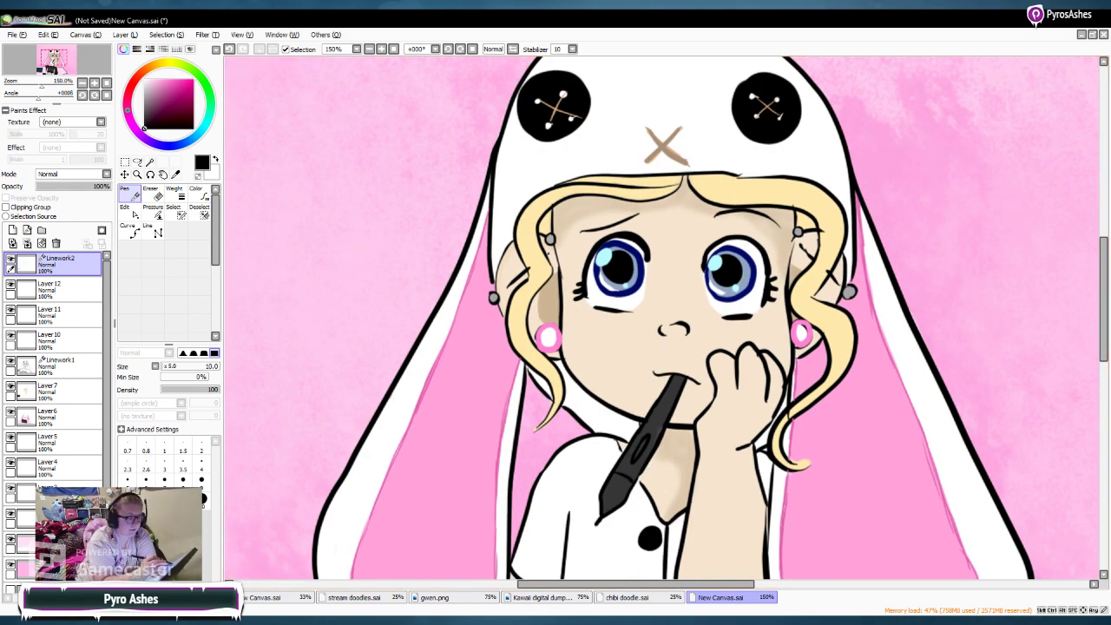
pyautogui.scroll(-1, 394, 145)
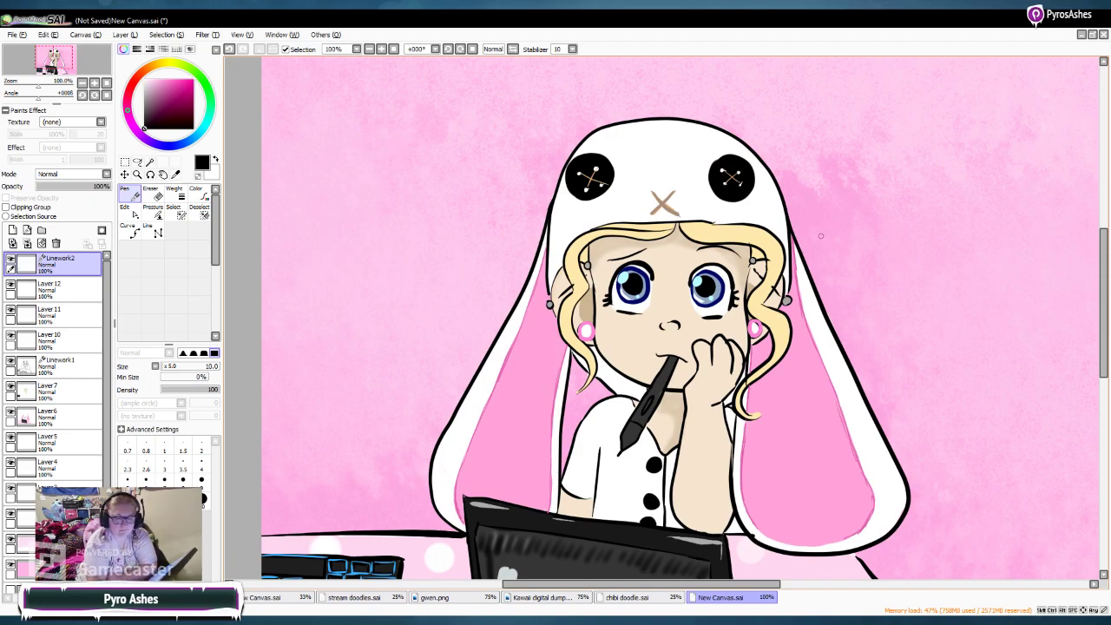
pyautogui.scroll(-3, 955, 260)
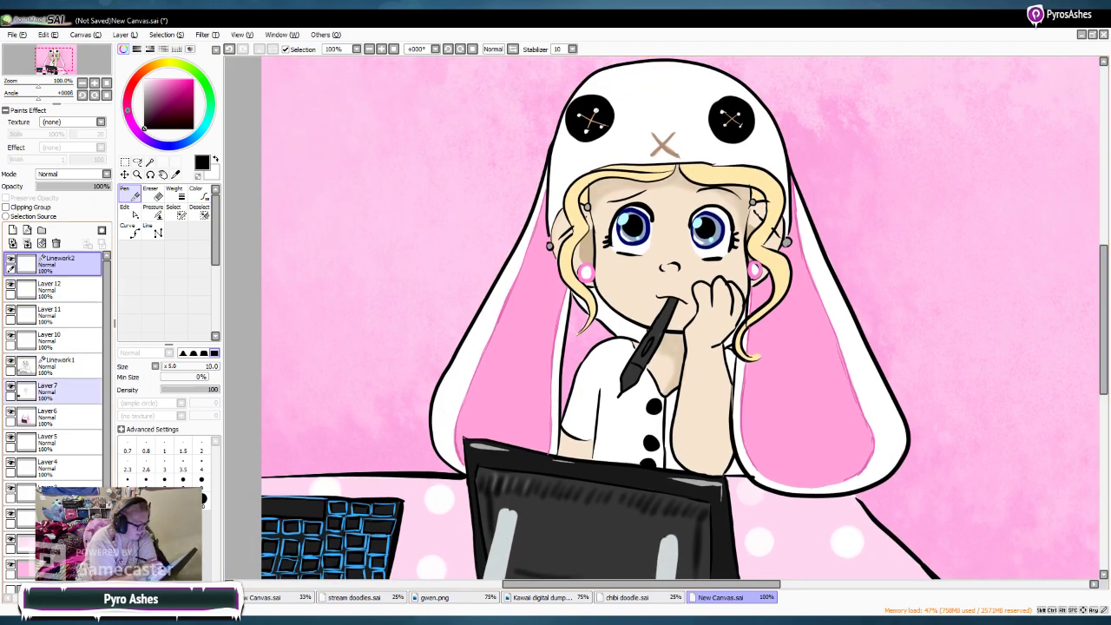
pyautogui.click(52, 389)
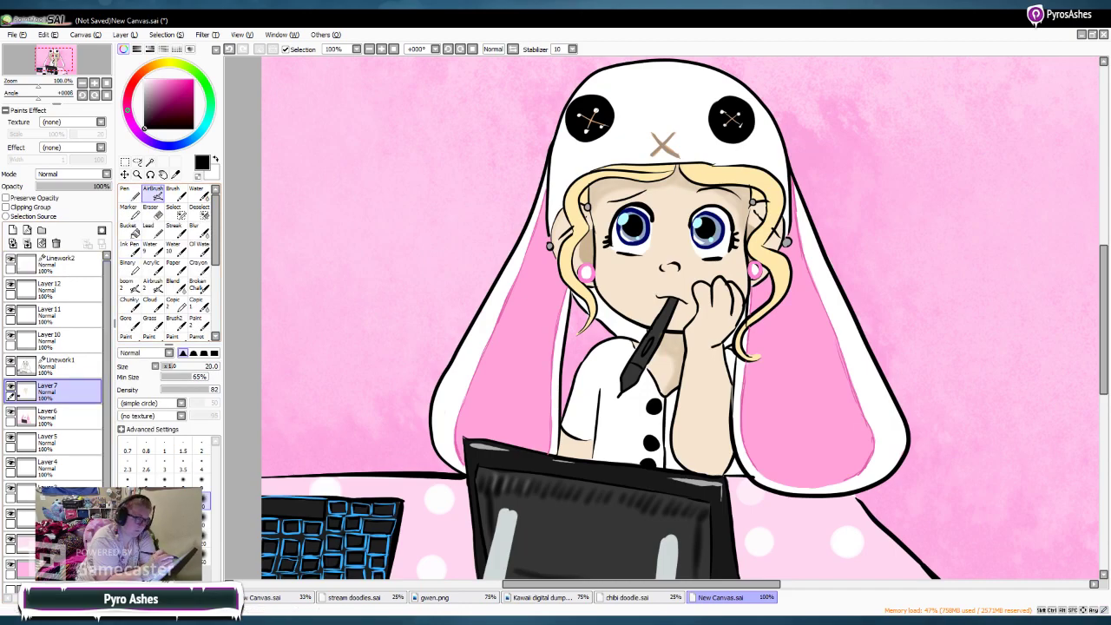
pyautogui.click(155, 80)
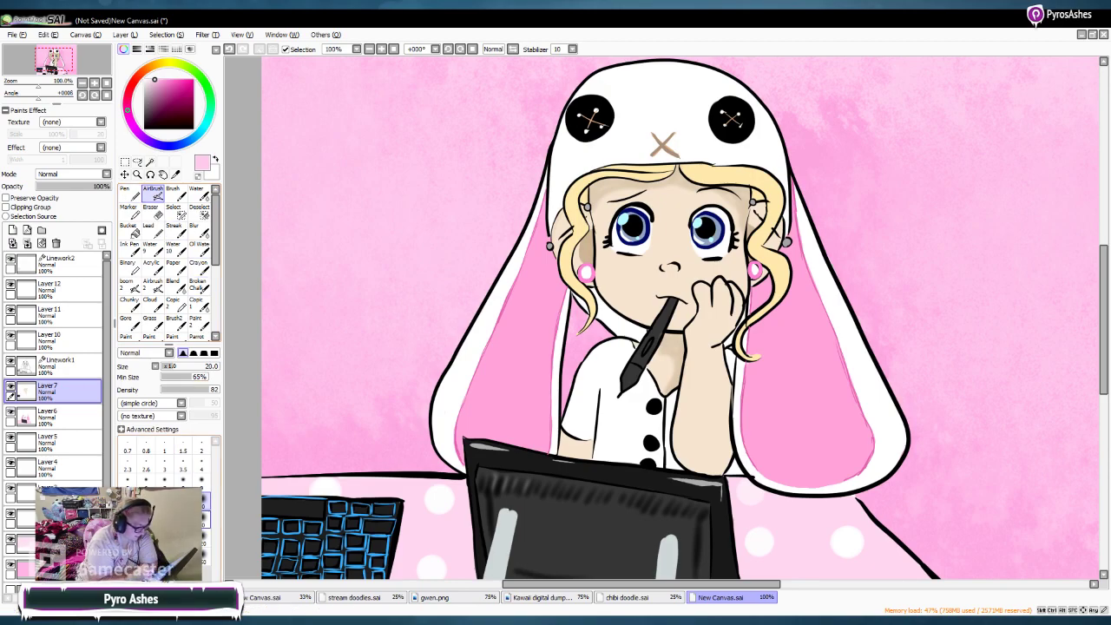
pyautogui.click(146, 520)
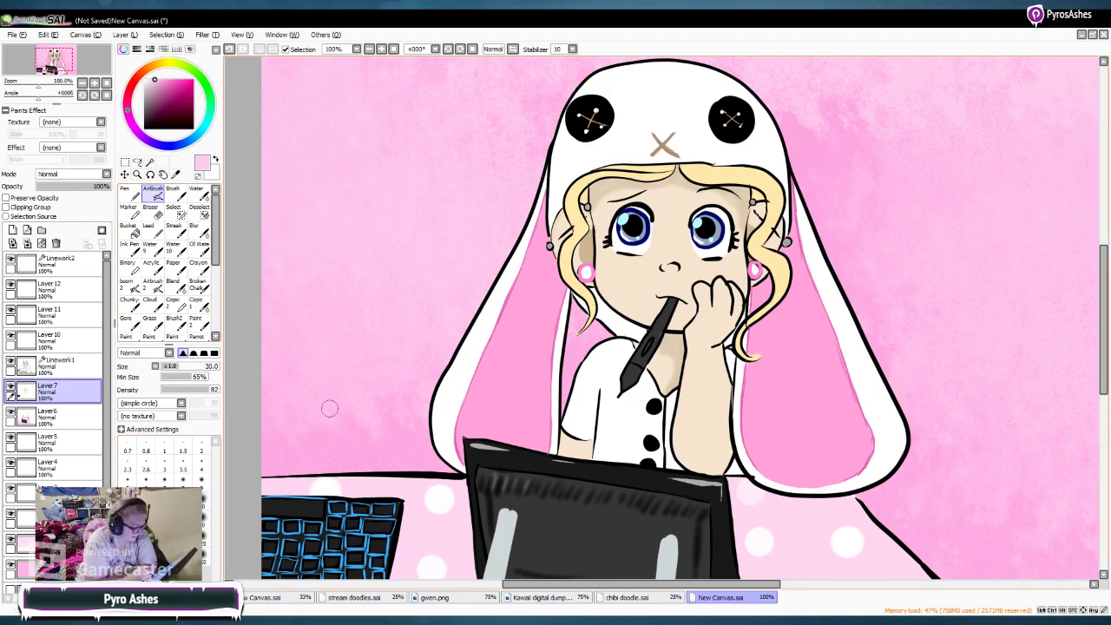
pyautogui.press('[')
pyautogui.press('[')
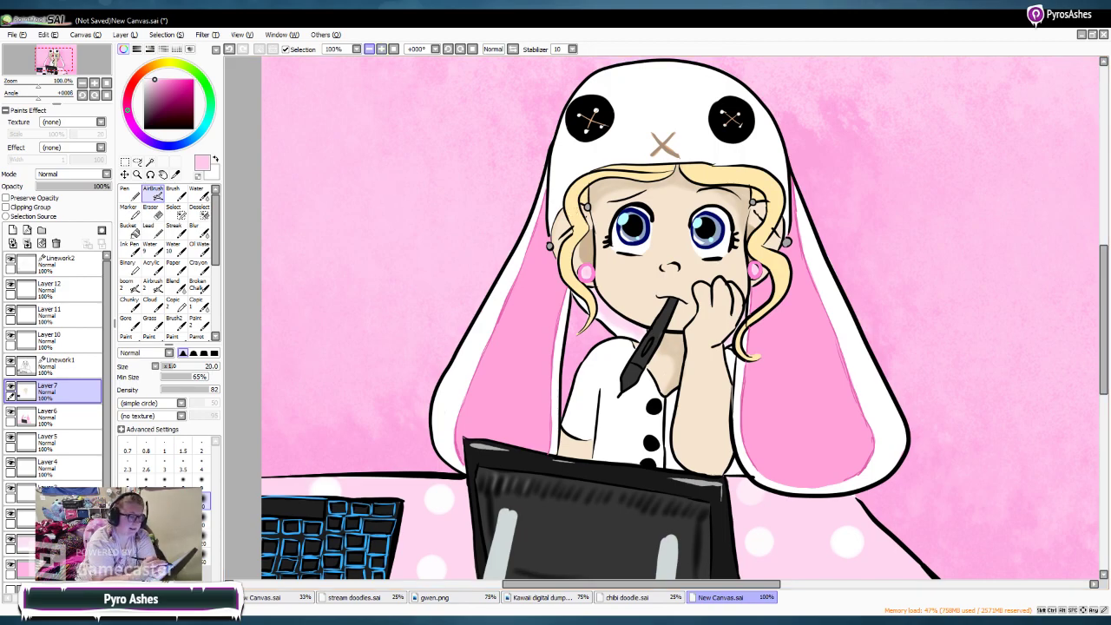
# Step: Copy the moon and cake doodles from stream doodles.sai and paste them into New Canvas.sai above Layer7
pyautogui.scroll(-4, 392, 275)
pyautogui.click(381, 48)
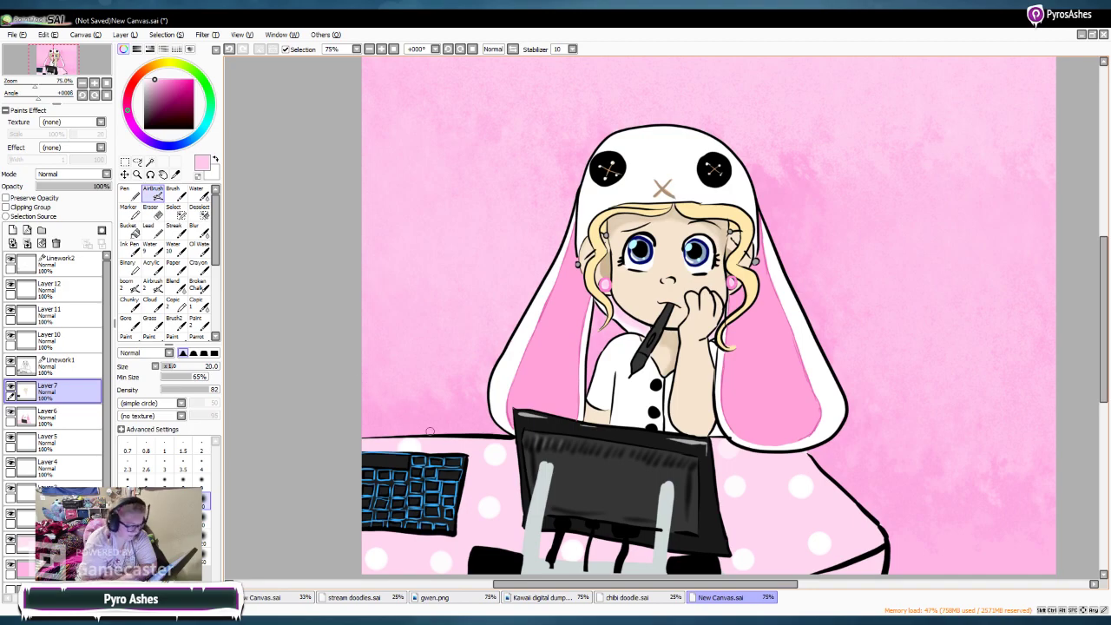
pyautogui.click(354, 597)
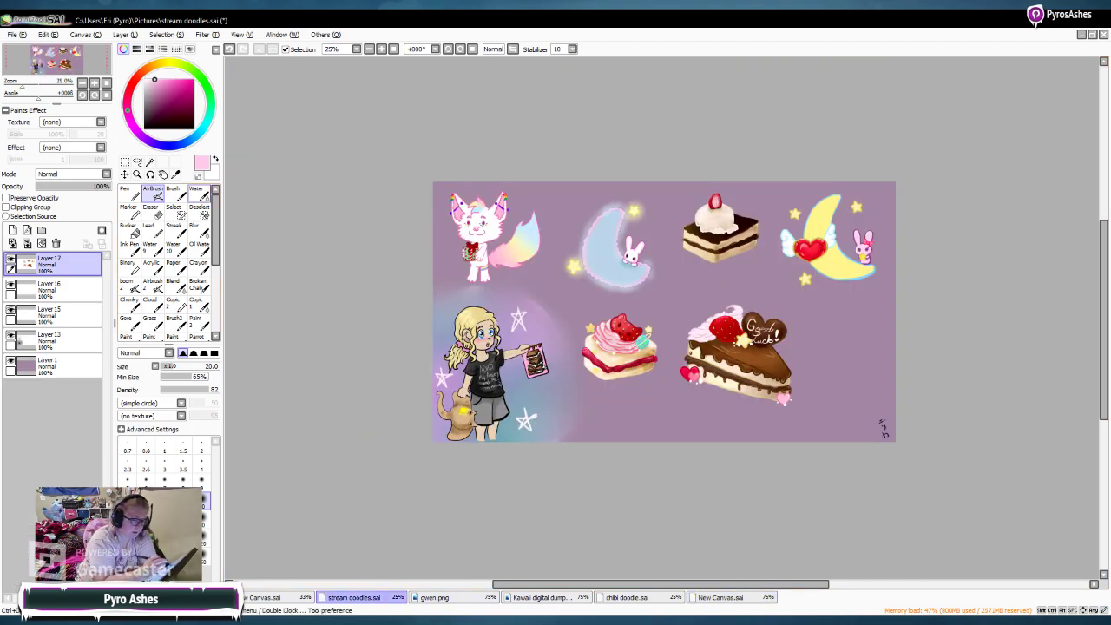
pyautogui.hotkey('ctrl', 't')
pyautogui.moveTo(554, 181); pyautogui.dragTo(887, 422)
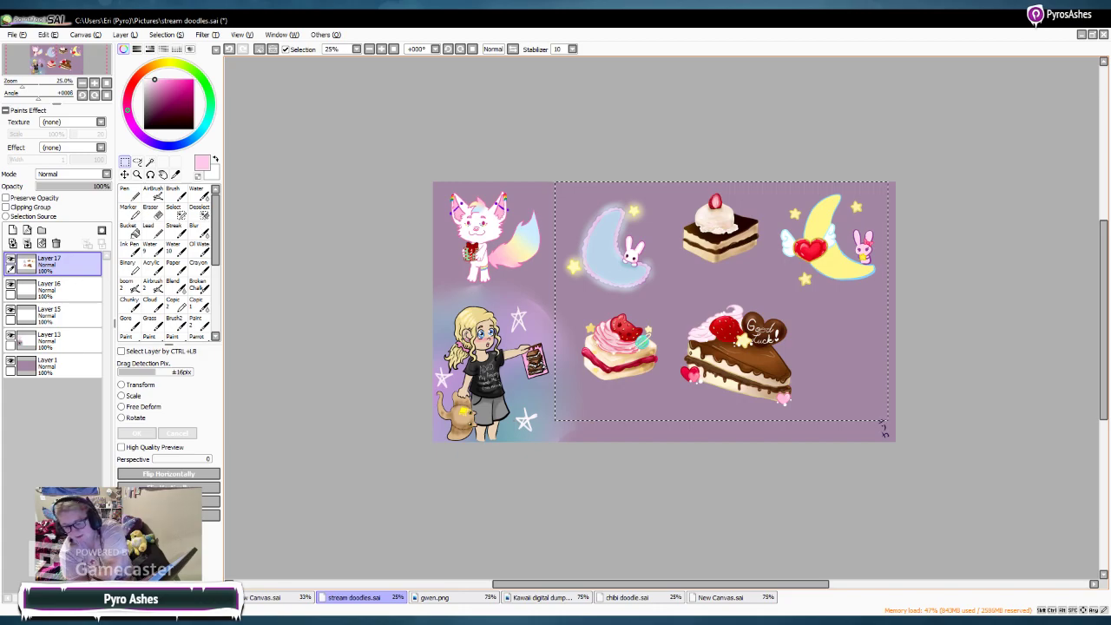
pyautogui.click(720, 597)
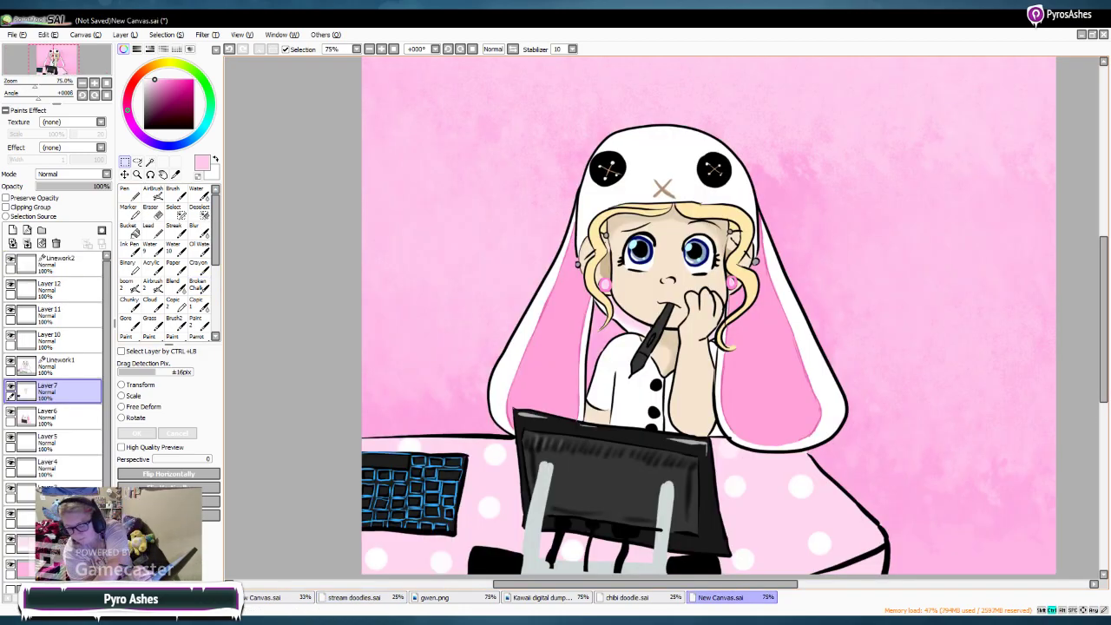
pyautogui.hotkey('ctrl', 'v')
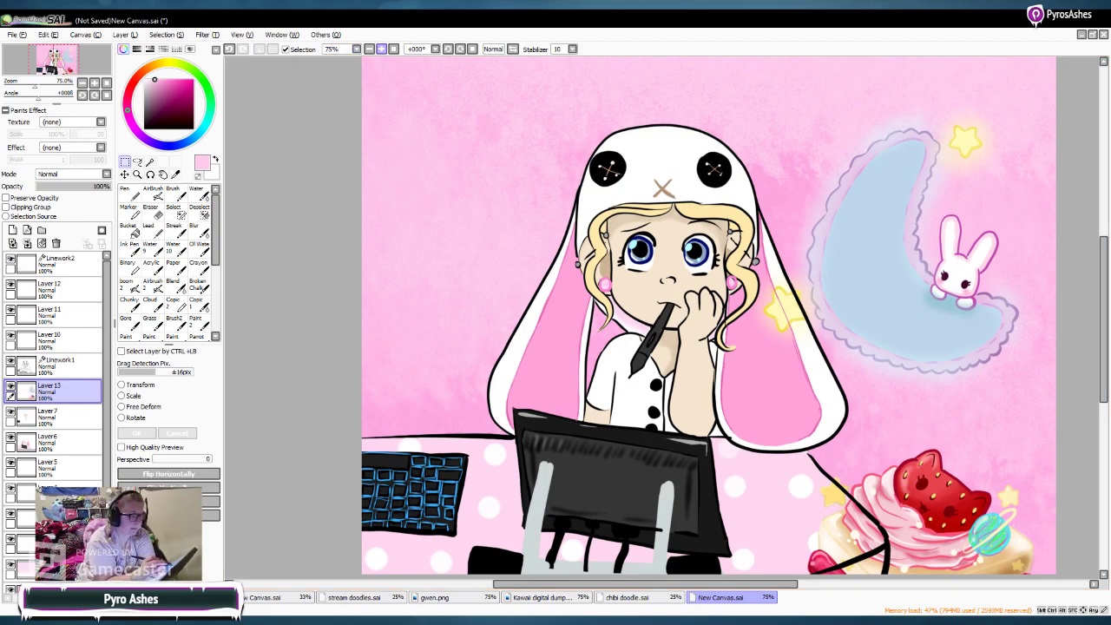
# Step: Scale down the pasted moon and cake doodles and move them into the upper-left corner of the canvas
pyautogui.click(369, 49)
pyautogui.click(369, 48)
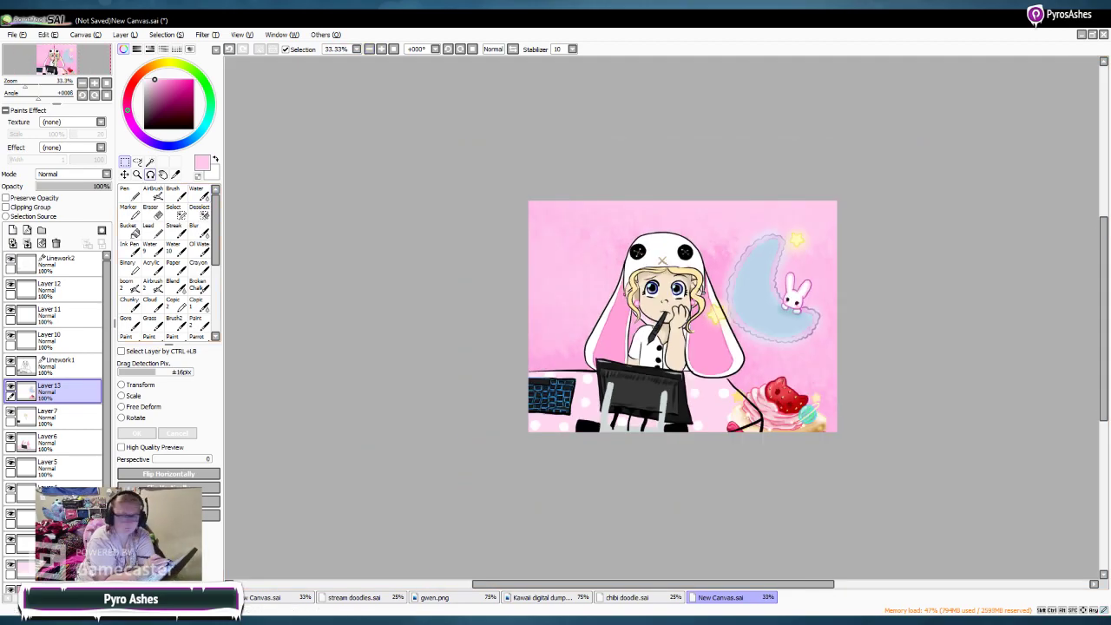
pyautogui.hotkey('ctrl', 't')
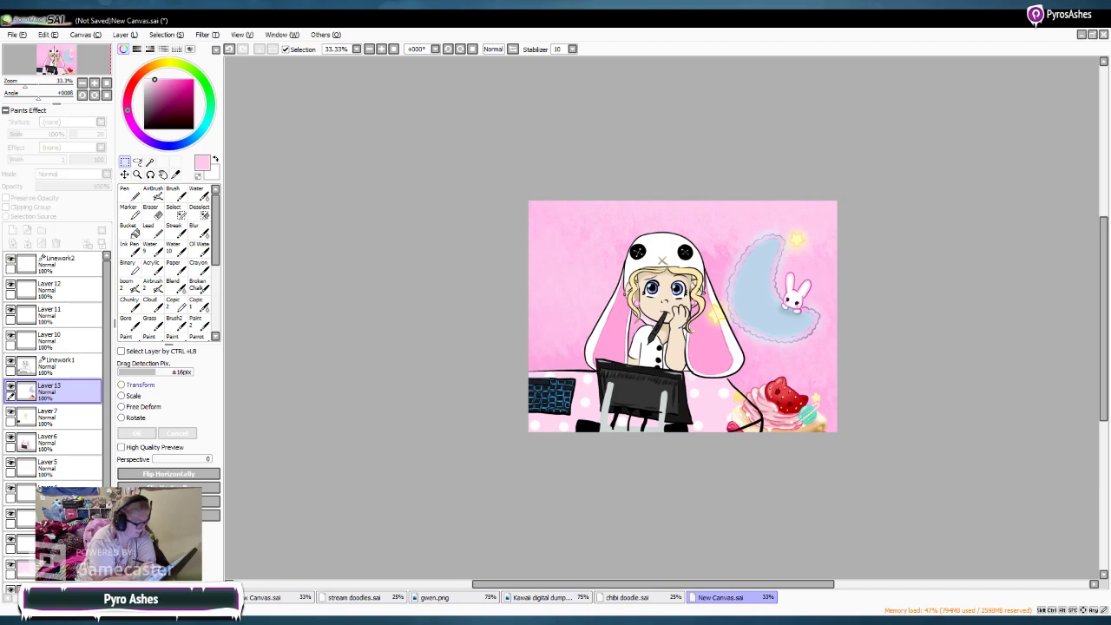
pyautogui.moveTo(698, 216); pyautogui.dragTo(966, 321)
pyautogui.moveTo(1042, 409); pyautogui.dragTo(539, 287)
pyautogui.moveTo(462, 197); pyautogui.dragTo(541, 297)
pyautogui.moveTo(578, 336); pyautogui.dragTo(573, 240)
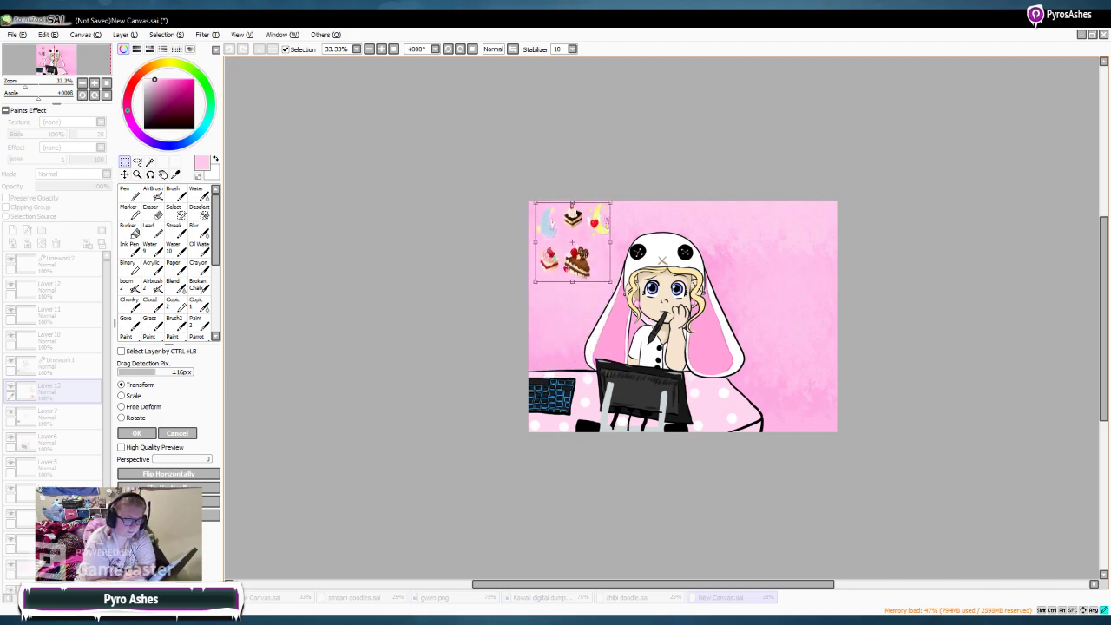
# Step: Refine the size and position of the doodle group beside the bunny hat and apply the transform
pyautogui.click(381, 49)
pyautogui.click(381, 49)
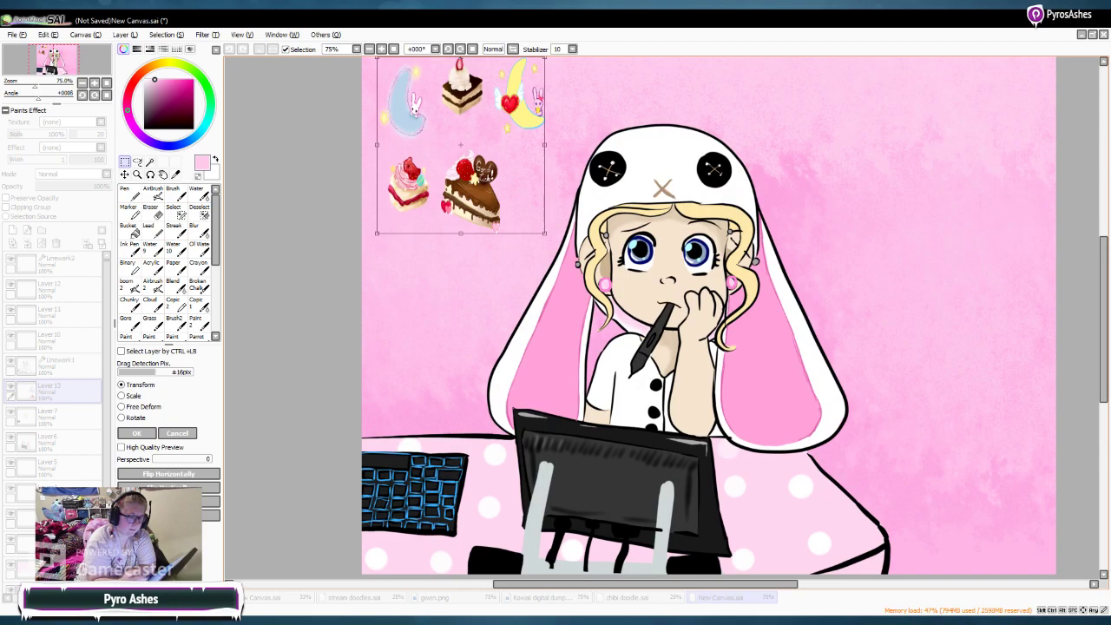
pyautogui.scroll(3, 709, 318)
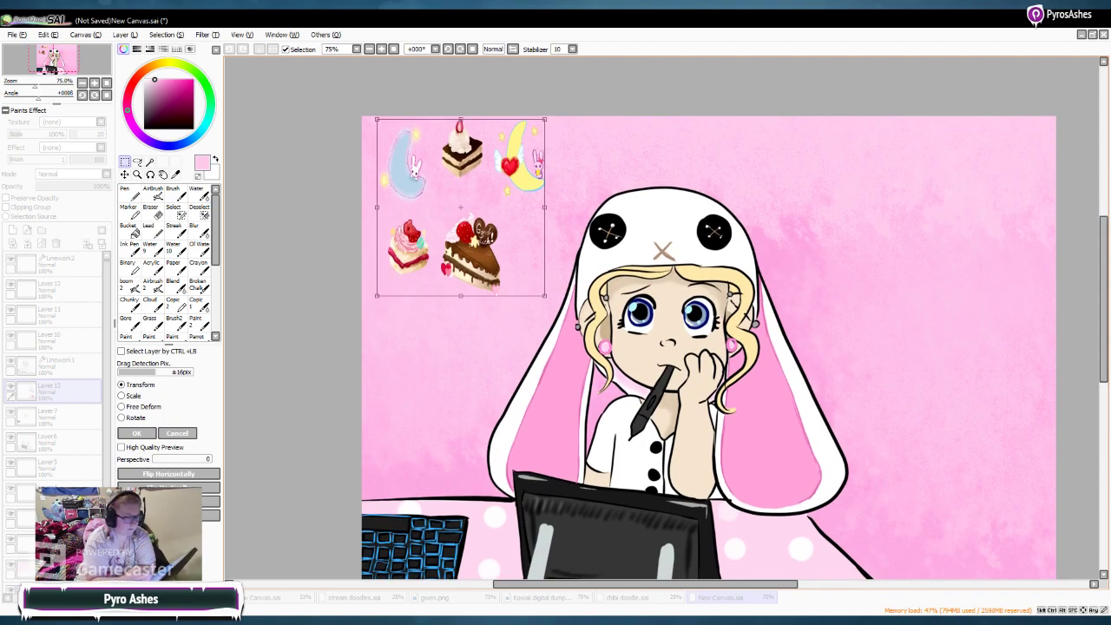
pyautogui.scroll(1, 663, 319)
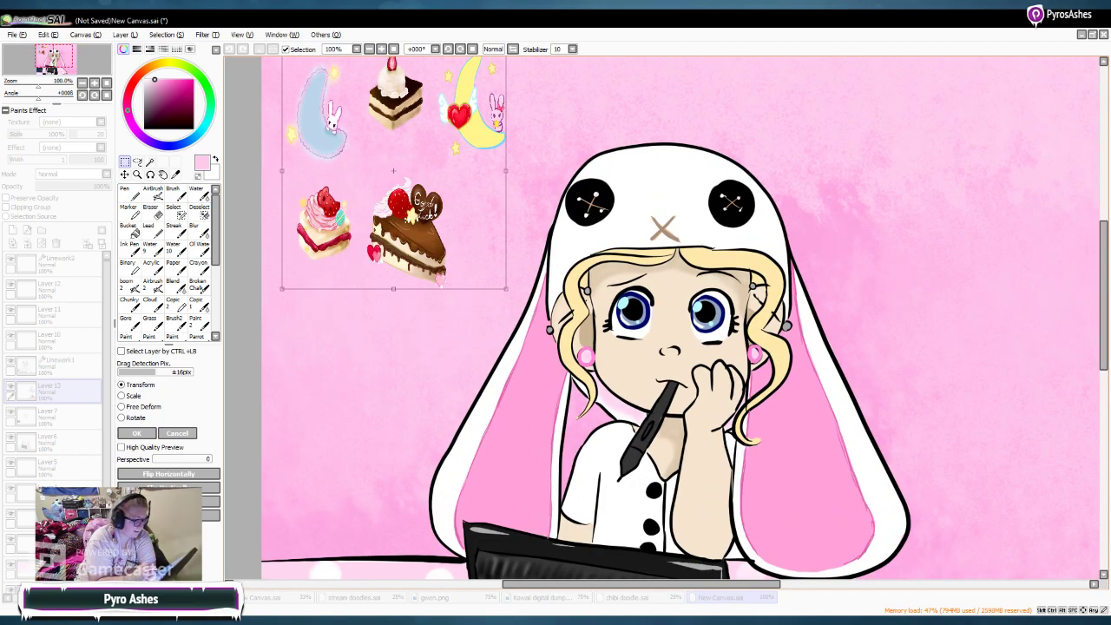
pyautogui.moveTo(282, 288); pyautogui.dragTo(262, 257)
pyautogui.moveTo(387, 186); pyautogui.dragTo(402, 202)
pyautogui.click(136, 433)
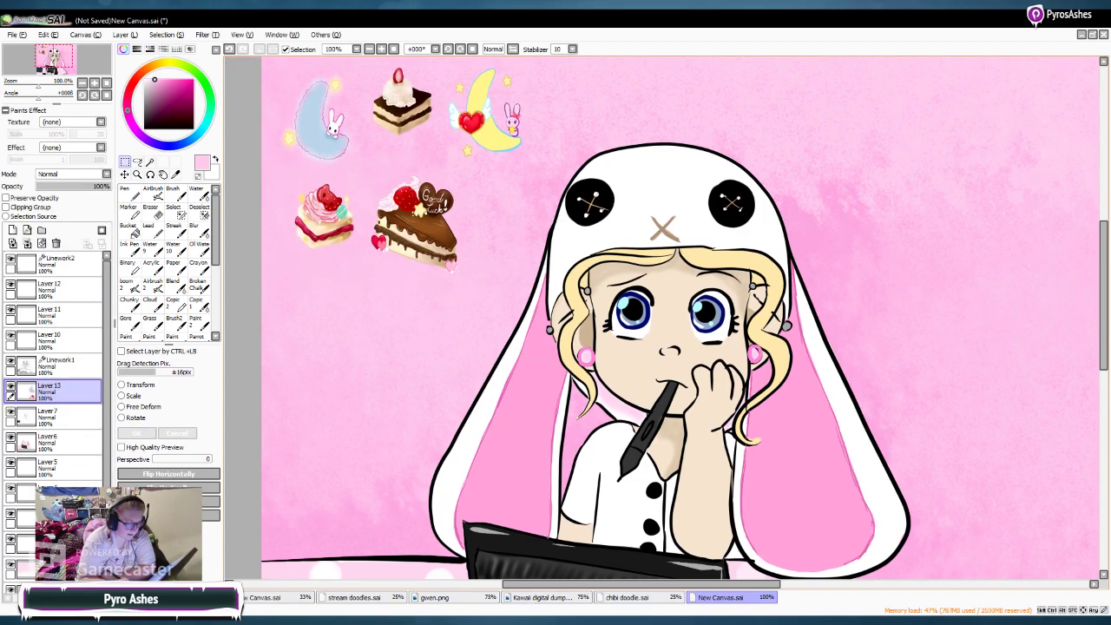
# Step: Clear the selection in stream doodles.sai, examine the original moons and cakes up close, and return to New Canvas.sai
pyautogui.click(354, 597)
pyautogui.hotkey('ctrl', 'd')
pyautogui.click(381, 49)
pyautogui.moveTo(660, 584); pyautogui.dragTo(692, 584)
pyautogui.hotkey('ctrl', '+')
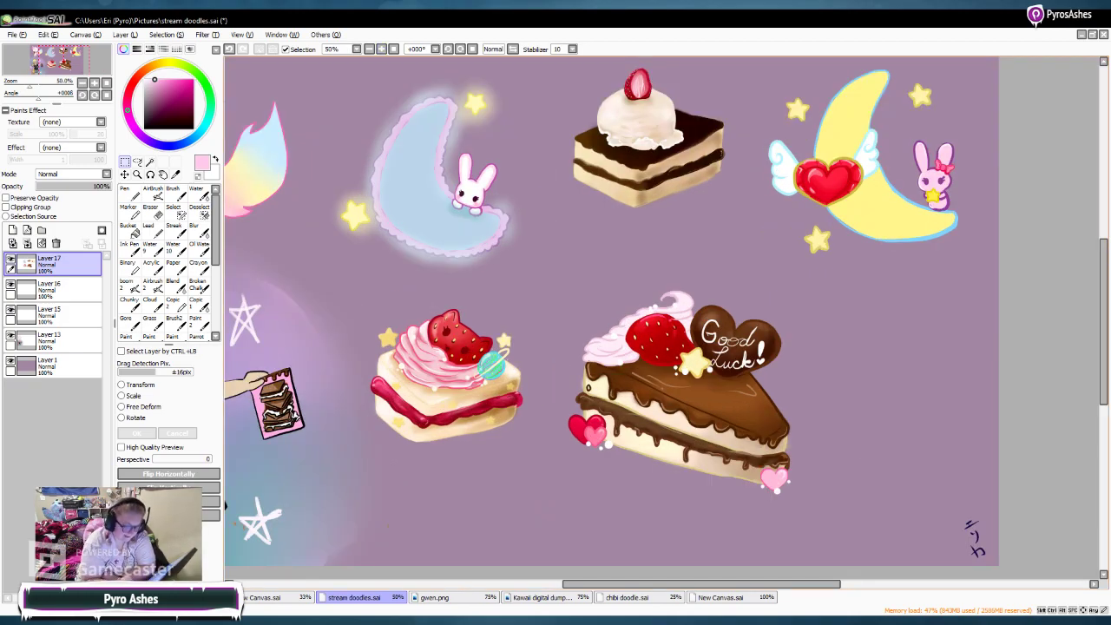
pyautogui.click(721, 598)
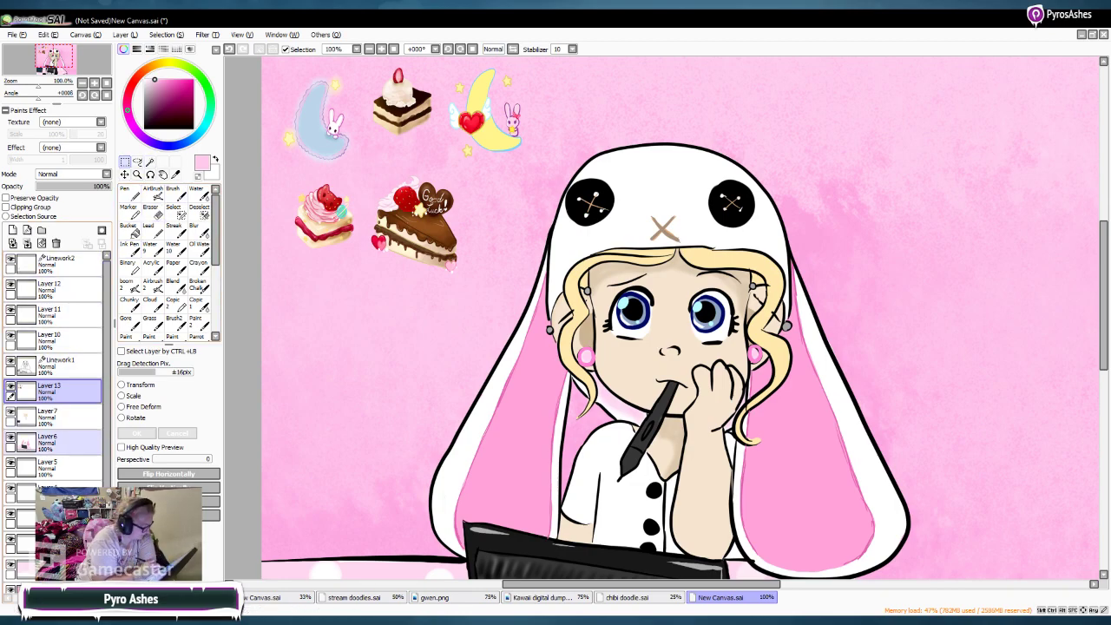
# Step: Paint a white backdrop behind the moon and cake doodles on Layer6 with the Pen at size 50
pyautogui.click(65, 442)
pyautogui.moveTo(149, 86); pyautogui.dragTo(144, 79)
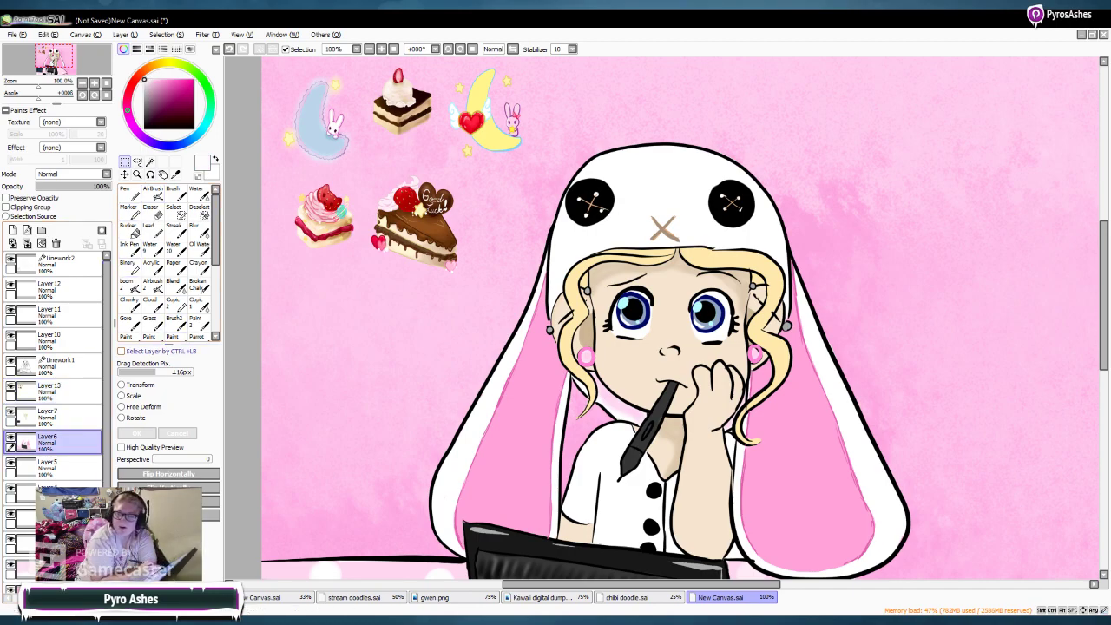
pyautogui.click(130, 193)
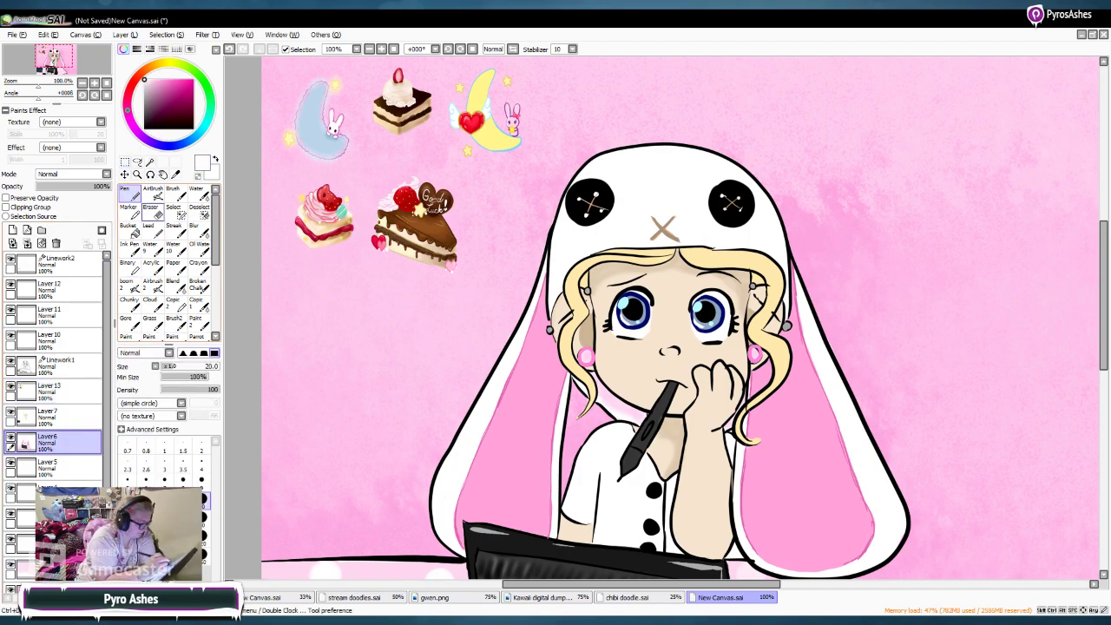
pyautogui.moveTo(332, 85)
pyautogui.mouseDown()
pyautogui.moveTo(323, 145)
pyautogui.moveTo(292, 142)
pyautogui.moveTo(348, 116)
pyautogui.moveTo(335, 176)
pyautogui.moveTo(300, 192)
pyautogui.moveTo(307, 139)
pyautogui.moveTo(304, 233)
pyautogui.moveTo(318, 169)
pyautogui.moveTo(363, 215)
pyautogui.moveTo(360, 168)
pyautogui.moveTo(370, 206)
pyautogui.moveTo(434, 230)
pyautogui.moveTo(354, 206)
pyautogui.moveTo(312, 171)
pyautogui.moveTo(291, 114)
pyautogui.moveTo(302, 92)
pyautogui.moveTo(274, 148)
pyautogui.moveTo(274, 187)
pyautogui.moveTo(312, 250)
pyautogui.moveTo(370, 269)
pyautogui.moveTo(433, 251)
pyautogui.moveTo(458, 229)
pyautogui.moveTo(339, 254)
pyautogui.moveTo(388, 274)
pyautogui.moveTo(448, 268)
pyautogui.moveTo(476, 239)
pyautogui.moveTo(459, 183)
pyautogui.moveTo(470, 221)
pyautogui.mouseUp()
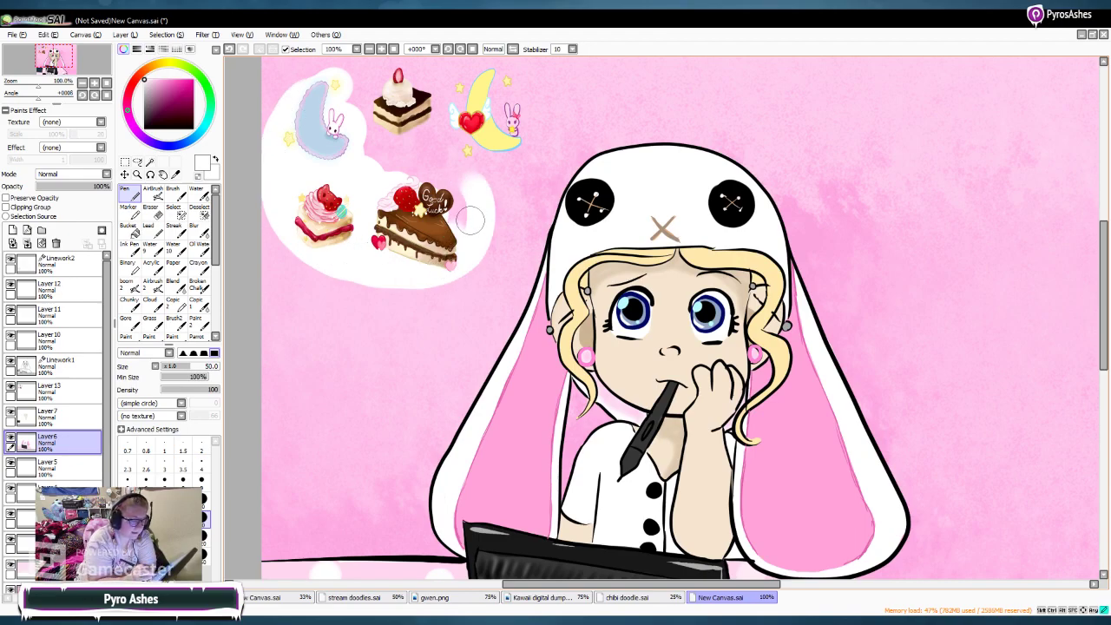
# Step: Repaint the backdrop behind the doodles in light pink and extend it around the yellow moon
pyautogui.rightClick(373, 153)
pyautogui.moveTo(345, 101)
pyautogui.mouseDown()
pyautogui.moveTo(319, 112)
pyautogui.moveTo(288, 112)
pyautogui.moveTo(317, 88)
pyautogui.moveTo(300, 156)
pyautogui.moveTo(274, 145)
pyautogui.moveTo(288, 216)
pyautogui.moveTo(333, 181)
pyautogui.moveTo(338, 171)
pyautogui.moveTo(314, 180)
pyautogui.moveTo(374, 115)
pyautogui.moveTo(355, 161)
pyautogui.moveTo(364, 185)
pyautogui.moveTo(352, 247)
pyautogui.moveTo(398, 251)
pyautogui.moveTo(388, 269)
pyautogui.moveTo(331, 262)
pyautogui.moveTo(348, 257)
pyautogui.moveTo(283, 195)
pyautogui.moveTo(283, 217)
pyautogui.moveTo(276, 187)
pyautogui.moveTo(287, 223)
pyautogui.moveTo(403, 267)
pyautogui.moveTo(380, 248)
pyautogui.moveTo(441, 268)
pyautogui.moveTo(389, 282)
pyautogui.moveTo(470, 262)
pyautogui.moveTo(472, 252)
pyautogui.moveTo(397, 265)
pyautogui.moveTo(482, 247)
pyautogui.moveTo(487, 202)
pyautogui.moveTo(463, 185)
pyautogui.moveTo(482, 256)
pyautogui.moveTo(471, 262)
pyautogui.moveTo(505, 182)
pyautogui.moveTo(497, 158)
pyautogui.moveTo(453, 213)
pyautogui.moveTo(467, 167)
pyautogui.moveTo(404, 139)
pyautogui.mouseUp()
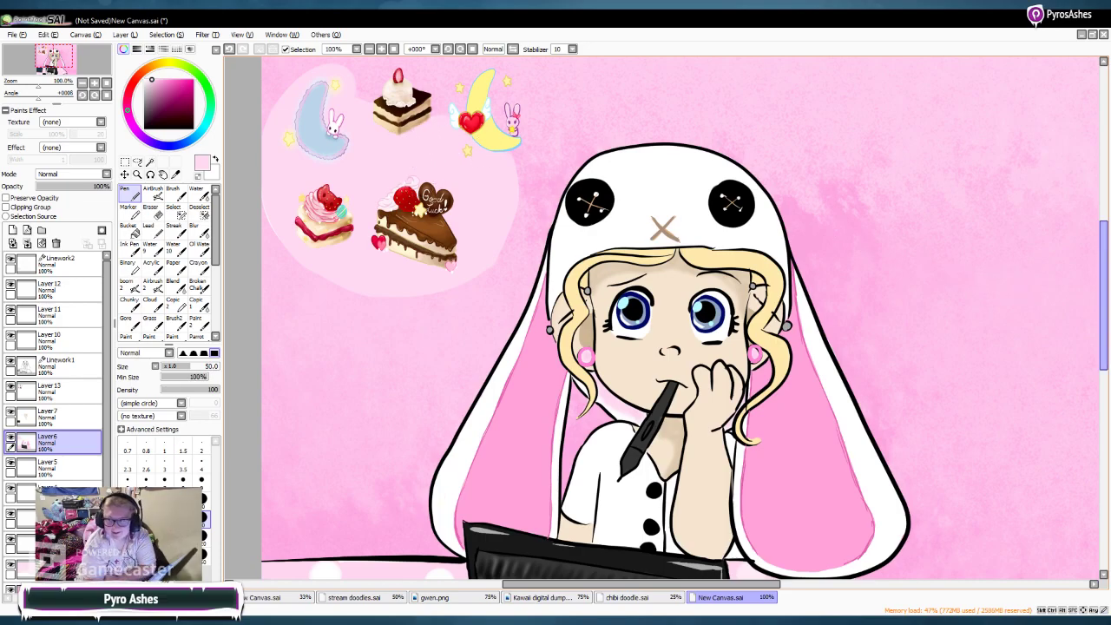
pyautogui.moveTo(1103, 297); pyautogui.dragTo(1103, 283)
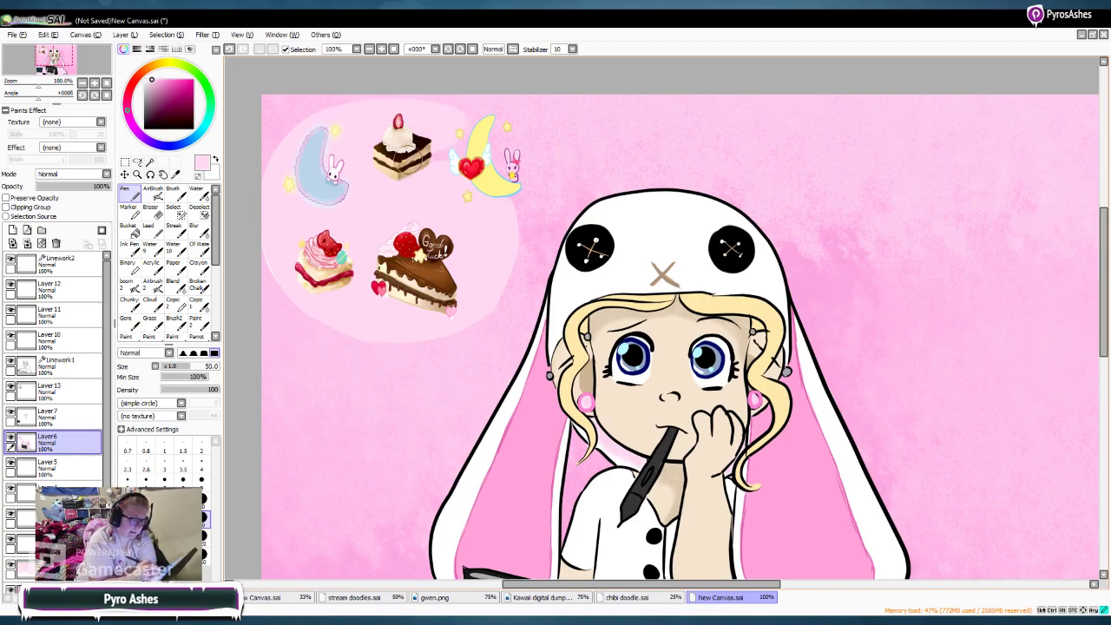
pyautogui.moveTo(462, 133)
pyautogui.mouseDown()
pyautogui.moveTo(515, 138)
pyautogui.moveTo(520, 162)
pyautogui.moveTo(516, 202)
pyautogui.moveTo(492, 169)
pyautogui.moveTo(492, 221)
pyautogui.moveTo(507, 232)
pyautogui.moveTo(477, 299)
pyautogui.moveTo(501, 271)
pyautogui.moveTo(519, 170)
pyautogui.mouseUp()
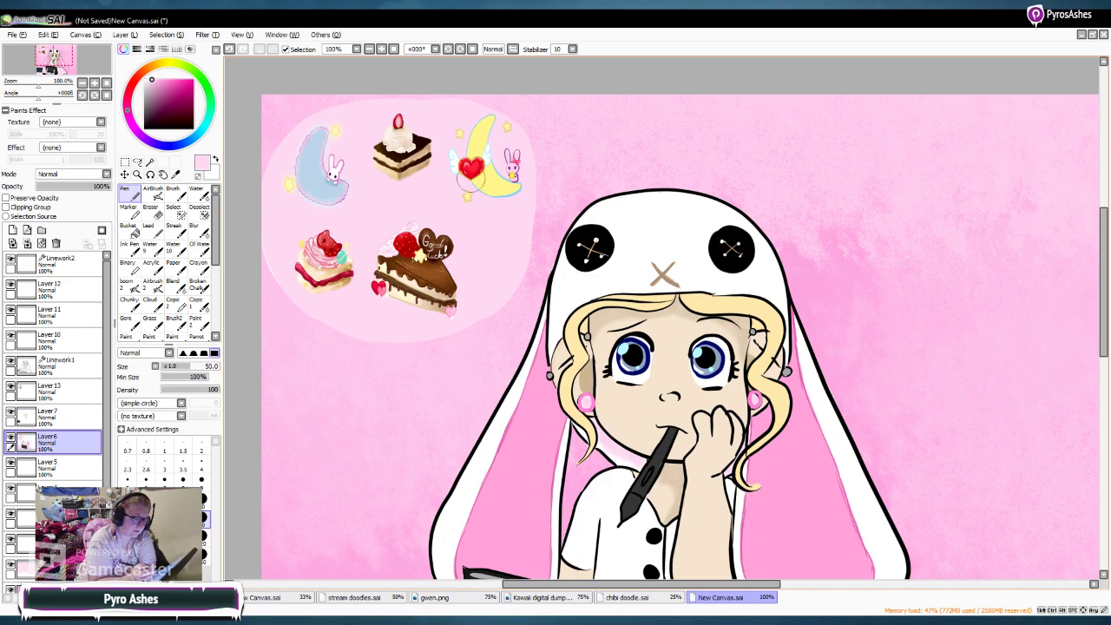
# Step: Paint a thick white border around the light pink backdrop on Layer5, enlarging the Pen to size 120
pyautogui.click(144, 80)
pyautogui.click(60, 467)
pyautogui.moveTo(294, 120)
pyautogui.mouseDown()
pyautogui.moveTo(267, 180)
pyautogui.moveTo(351, 99)
pyautogui.moveTo(258, 172)
pyautogui.moveTo(373, 102)
pyautogui.moveTo(525, 126)
pyautogui.moveTo(537, 207)
pyautogui.moveTo(508, 286)
pyautogui.moveTo(449, 319)
pyautogui.moveTo(355, 352)
pyautogui.moveTo(261, 230)
pyautogui.moveTo(334, 330)
pyautogui.mouseUp()
pyautogui.press(']')
pyautogui.press(']')
pyautogui.press(']')
pyautogui.press(']')
pyautogui.press(']')
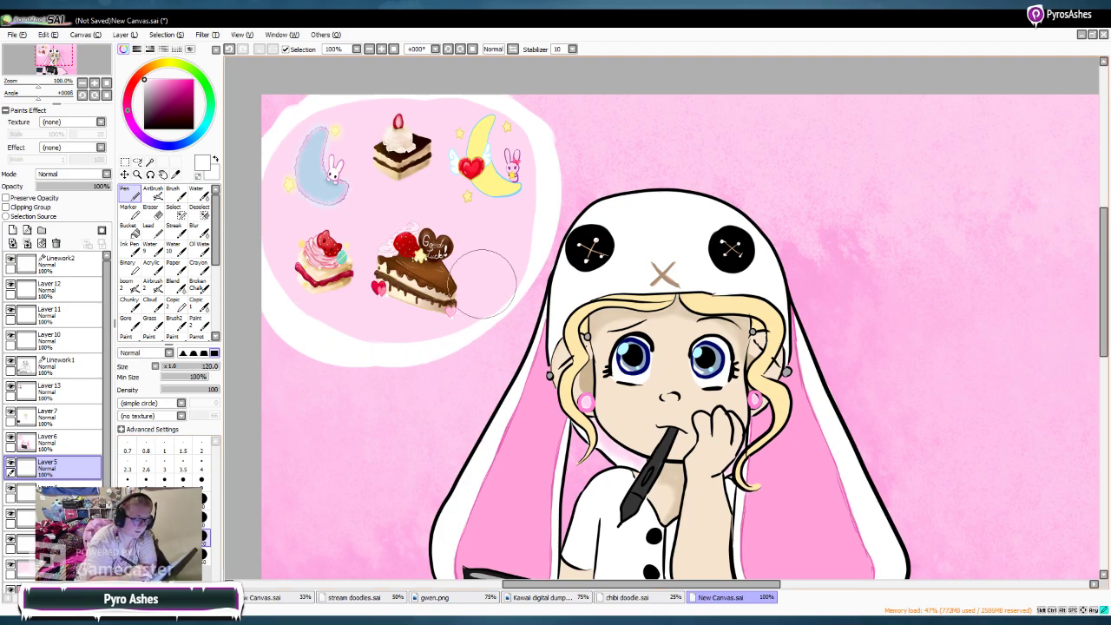
# Step: Erase the white border around the pink backdrop on Layer5 with the Eraser at size 120
pyautogui.press('e')
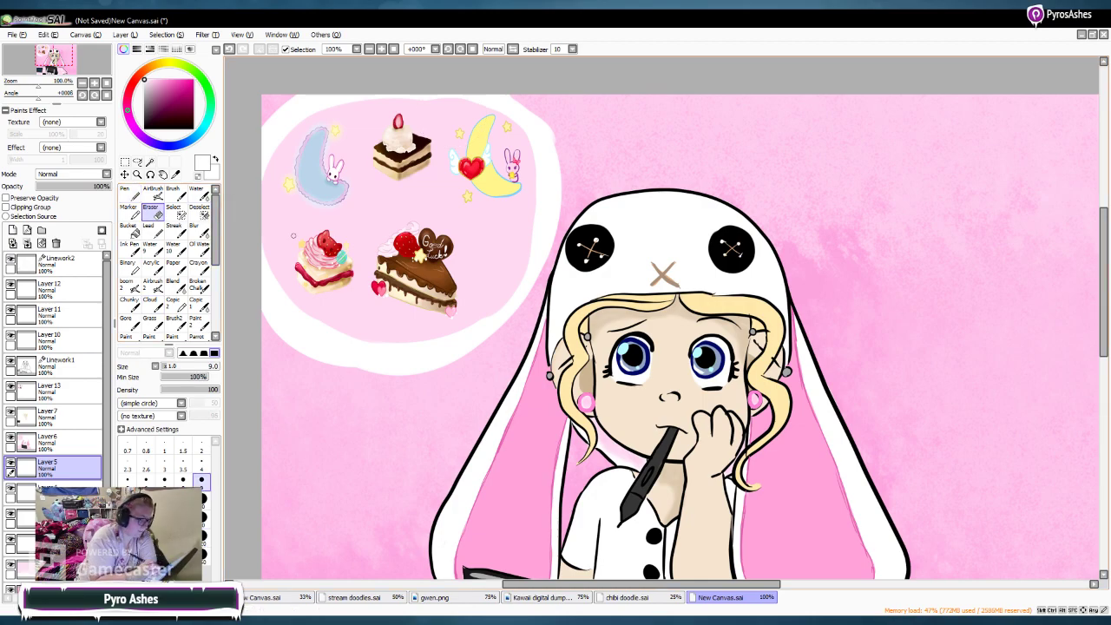
pyautogui.moveTo(262, 302); pyautogui.dragTo(323, 363)
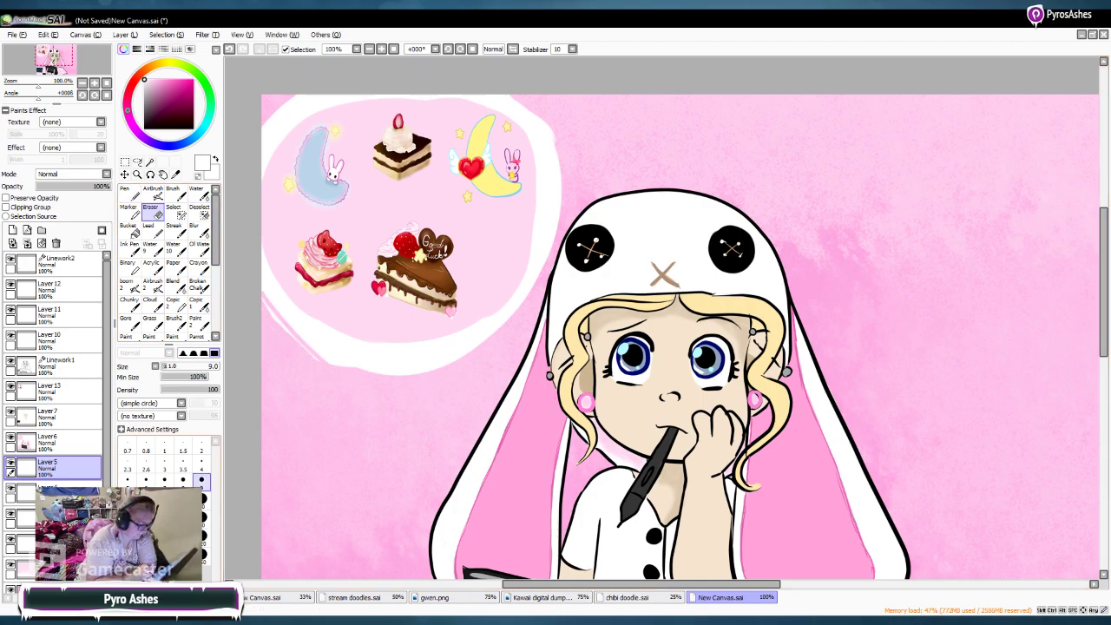
pyautogui.click(202, 537)
pyautogui.moveTo(247, 291)
pyautogui.mouseDown()
pyautogui.moveTo(329, 356)
pyautogui.moveTo(417, 360)
pyautogui.moveTo(480, 327)
pyautogui.moveTo(521, 256)
pyautogui.moveTo(547, 161)
pyautogui.moveTo(449, 95)
pyautogui.moveTo(310, 83)
pyautogui.moveTo(269, 334)
pyautogui.mouseUp()
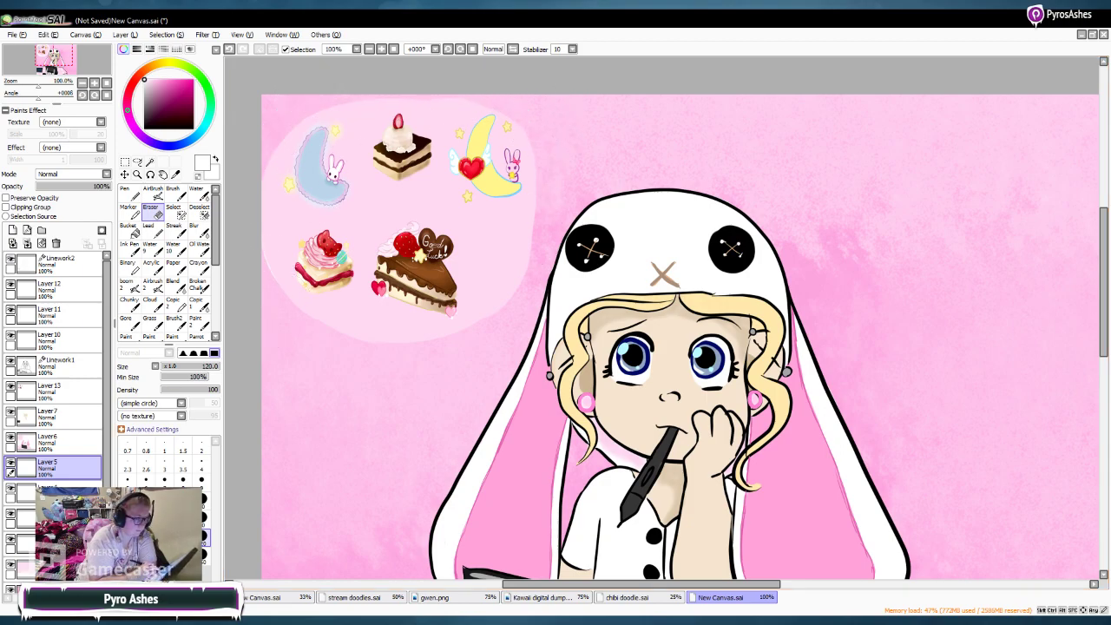
# Step: Erase the pink backdrop on Layer6 and paint a round white one behind the doodles with the Pen at size 300
pyautogui.click(61, 443)
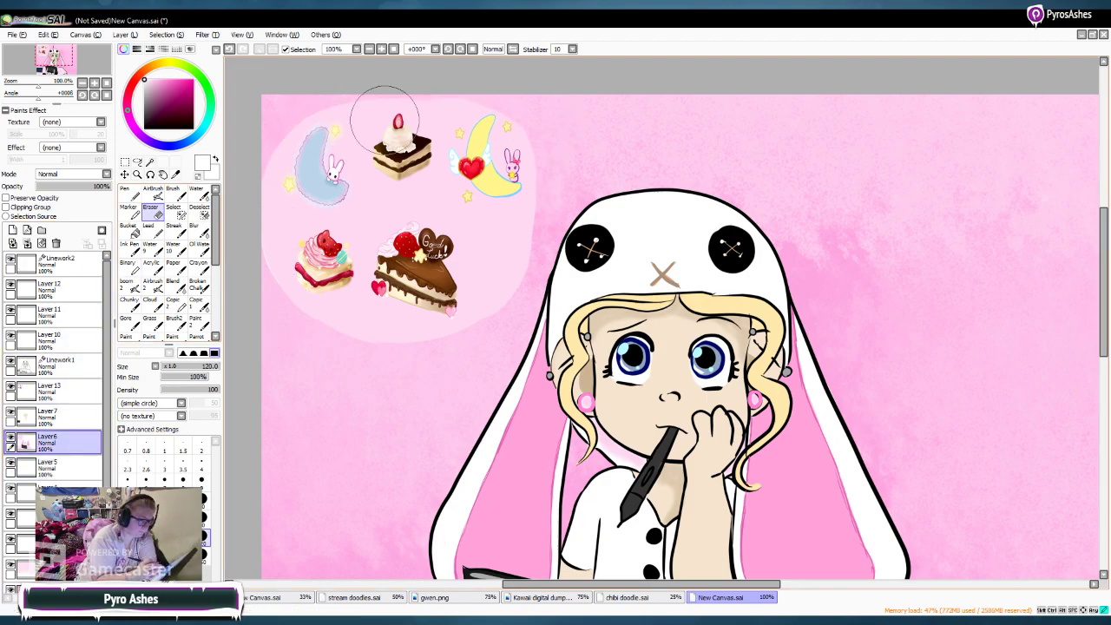
pyautogui.moveTo(231, 254)
pyautogui.mouseDown()
pyautogui.moveTo(367, 281)
pyautogui.moveTo(504, 180)
pyautogui.moveTo(425, 340)
pyautogui.mouseUp()
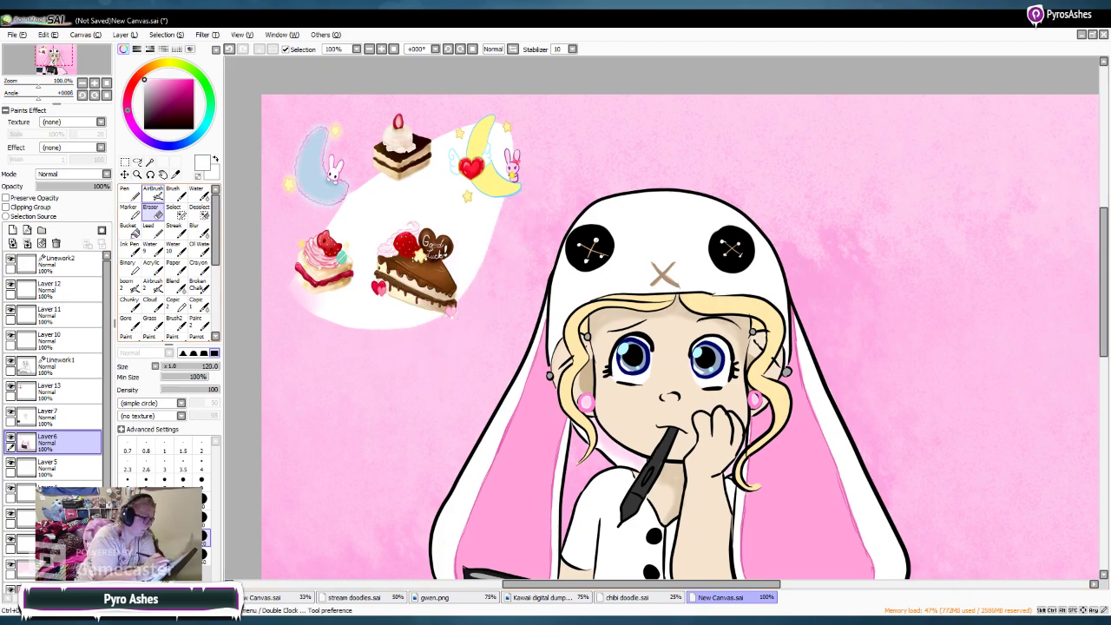
pyautogui.click(129, 194)
pyautogui.click(183, 556)
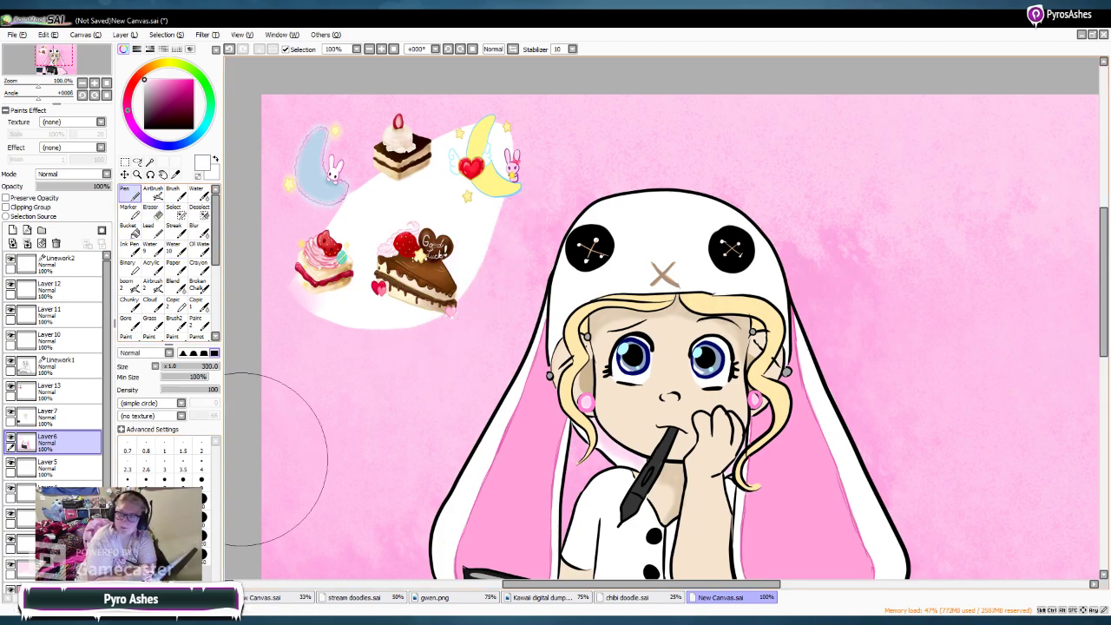
pyautogui.moveTo(398, 173); pyautogui.dragTo(373, 322)
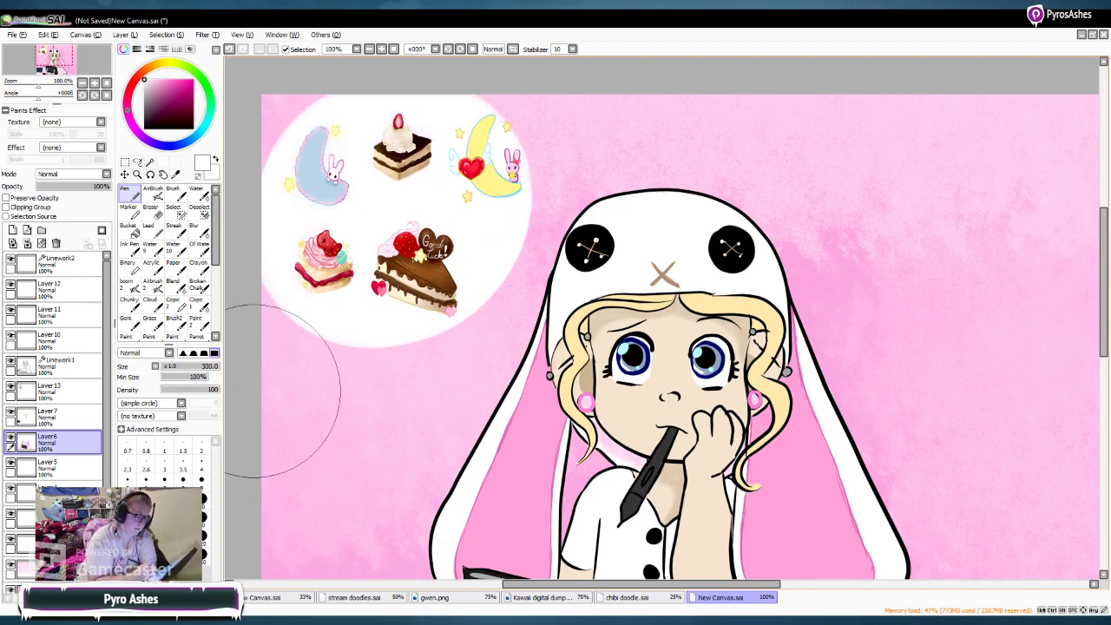
# Step: Paint the inside of the round white backdrop light pink on Layer6, leaving a white rim, and set the colour to black
pyautogui.click(152, 80)
pyautogui.moveTo(390, 182)
pyautogui.mouseDown()
pyautogui.moveTo(370, 211)
pyautogui.moveTo(355, 204)
pyautogui.moveTo(371, 226)
pyautogui.mouseUp()
pyautogui.moveTo(369, 217)
pyautogui.mouseDown()
pyautogui.moveTo(432, 231)
pyautogui.moveTo(435, 186)
pyautogui.moveTo(383, 156)
pyautogui.mouseUp()
pyautogui.click(145, 128)
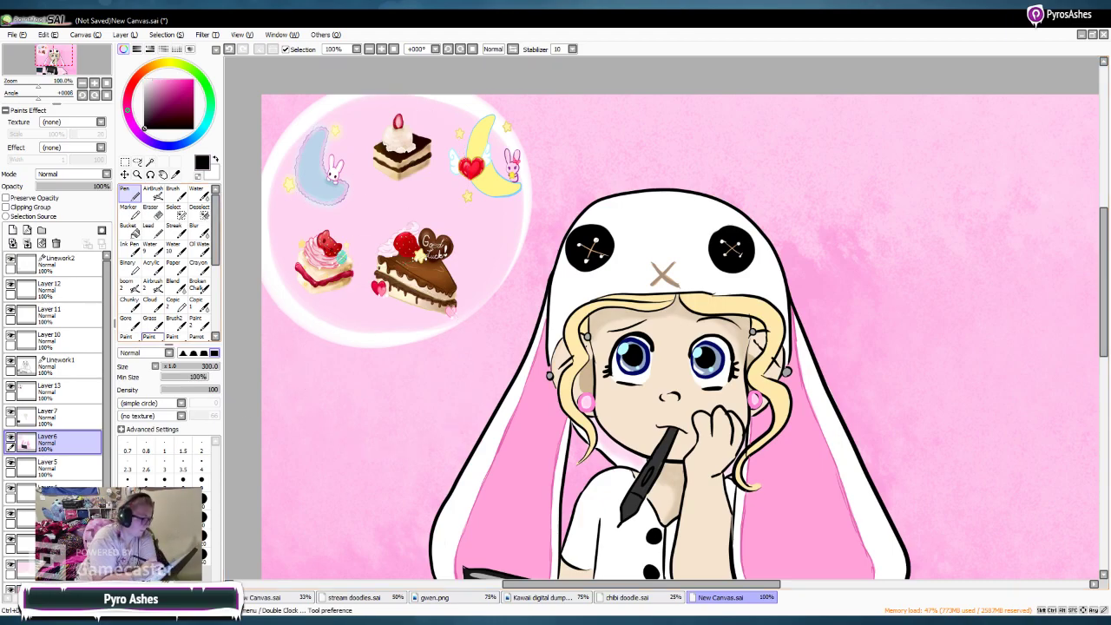
pyautogui.click(164, 475)
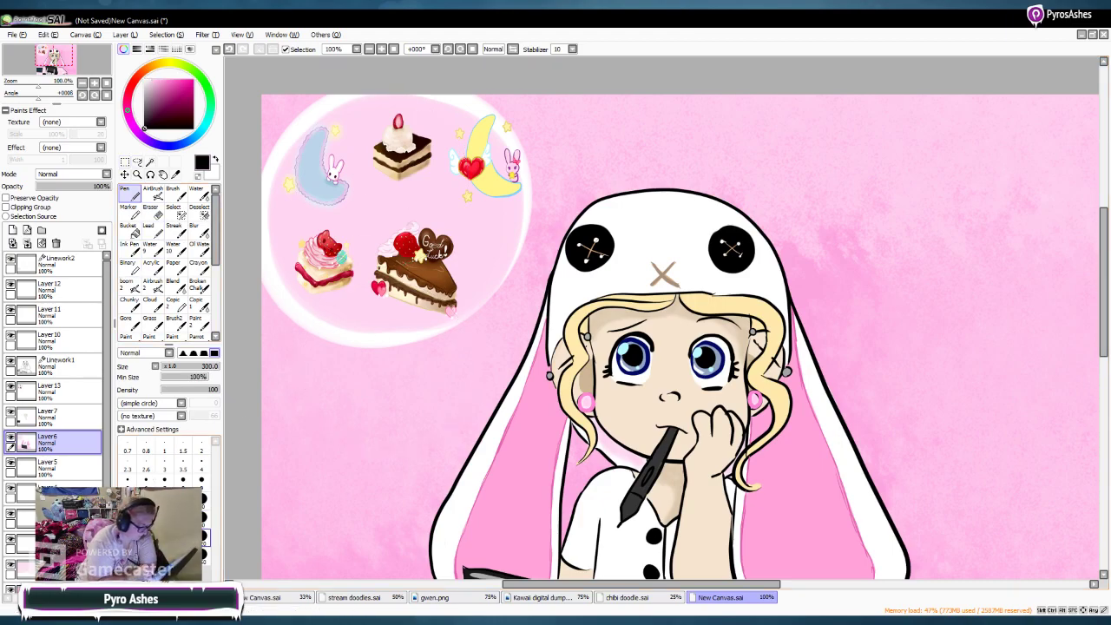
pyautogui.click(204, 519)
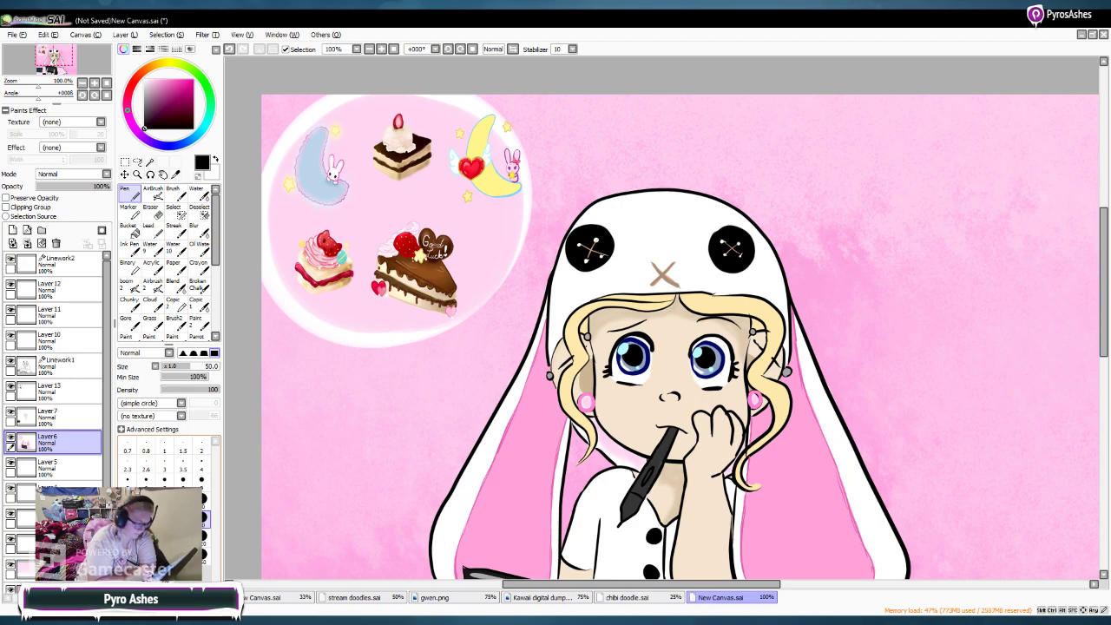
pyautogui.click(203, 501)
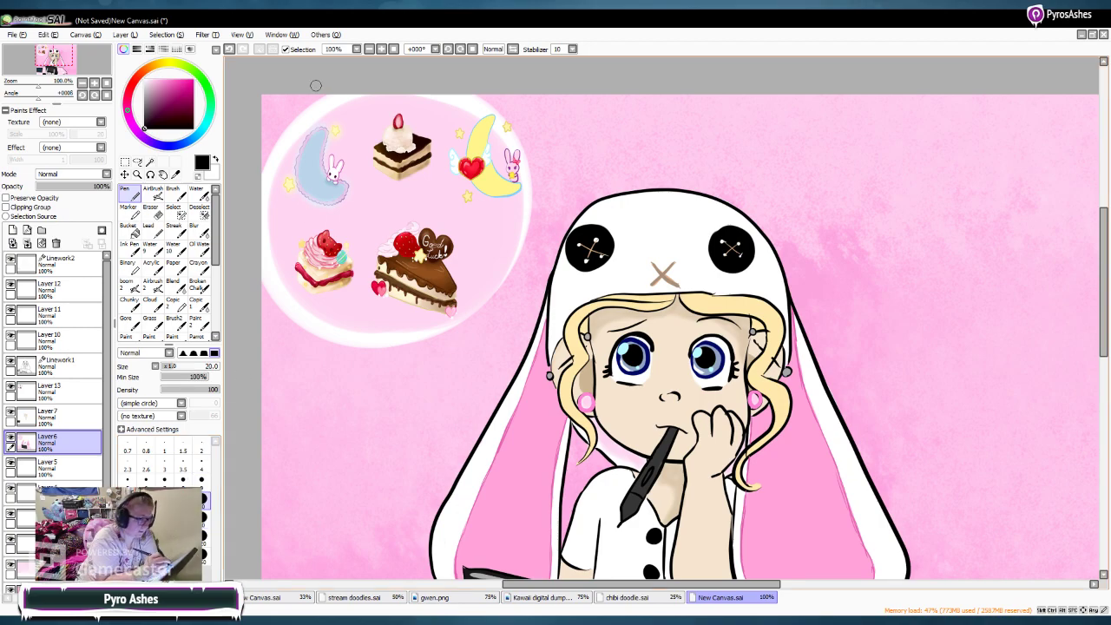
pyautogui.moveTo(325, 94); pyautogui.dragTo(293, 136)
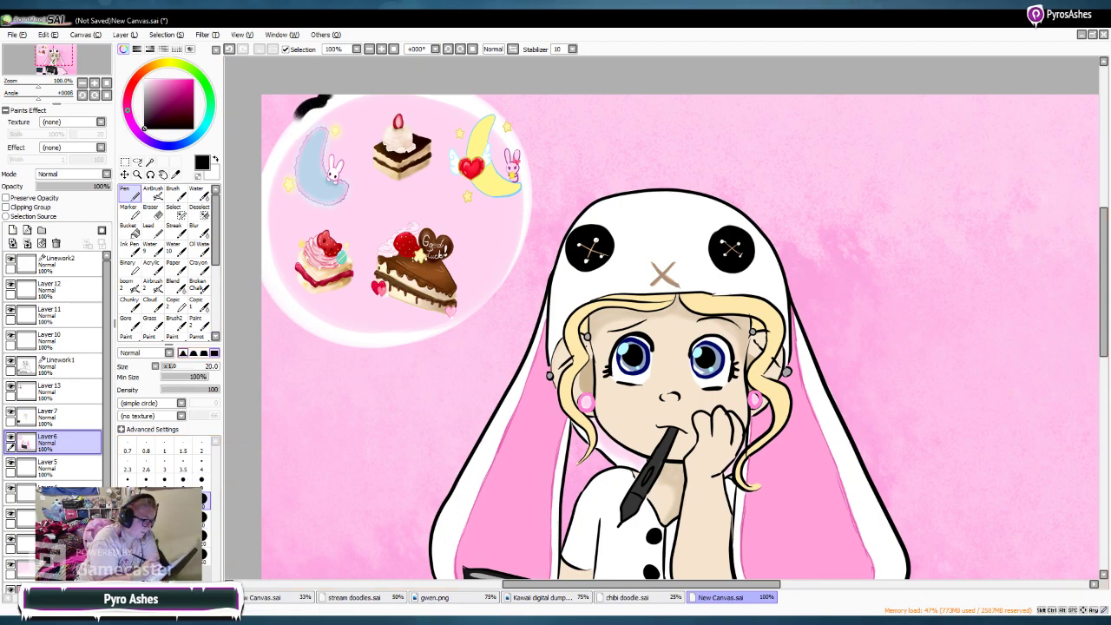
pyautogui.click(229, 49)
# Step: Outline the round backdrop with a scalloped black line on Linework2 with the Pen at size 30, and add three shrinking bubbles toward the hat
pyautogui.click(69, 264)
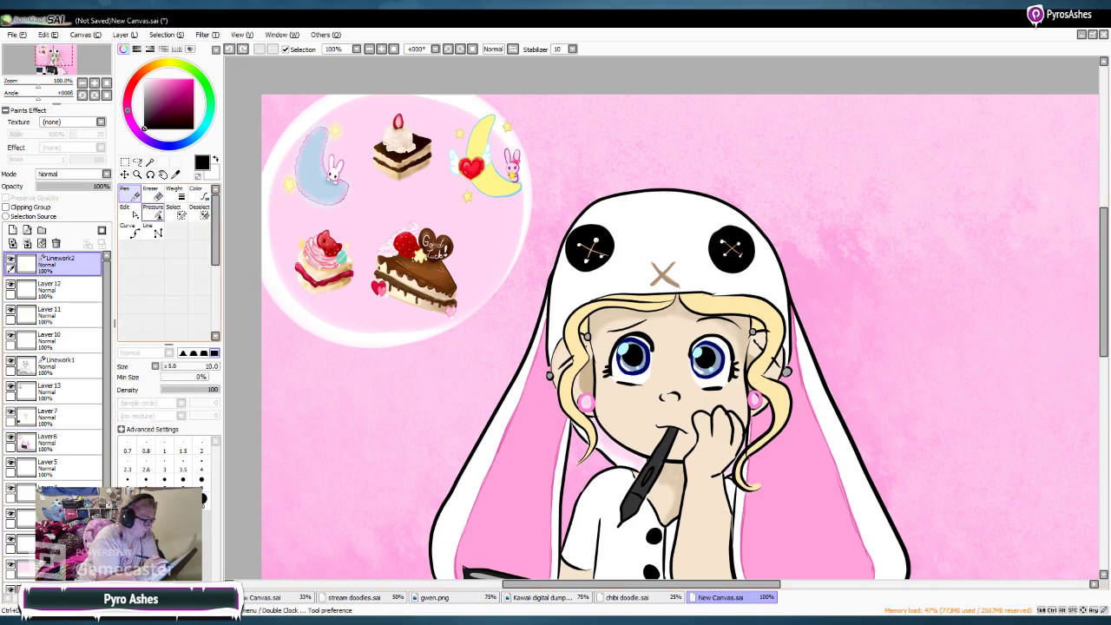
pyautogui.click(145, 519)
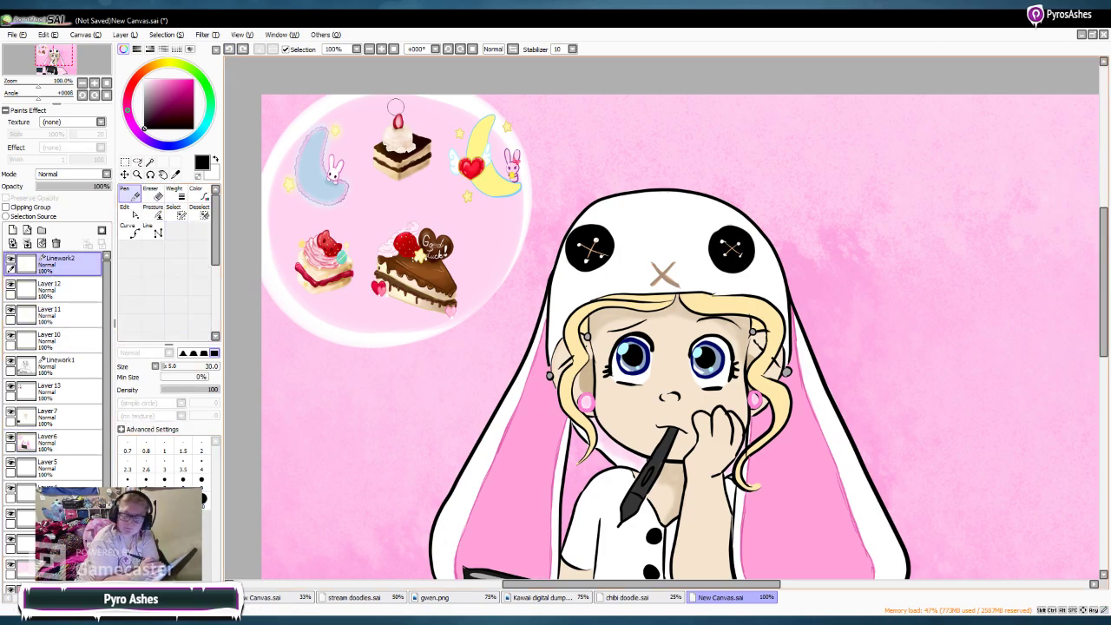
pyautogui.moveTo(329, 95)
pyautogui.mouseDown()
pyautogui.moveTo(268, 149)
pyautogui.moveTo(277, 172)
pyautogui.moveTo(269, 165)
pyautogui.moveTo(263, 269)
pyautogui.moveTo(273, 302)
pyautogui.moveTo(317, 345)
pyautogui.moveTo(391, 349)
pyautogui.moveTo(470, 319)
pyautogui.moveTo(515, 273)
pyautogui.moveTo(530, 205)
pyautogui.moveTo(535, 163)
pyautogui.moveTo(503, 109)
pyautogui.moveTo(426, 97)
pyautogui.mouseUp()
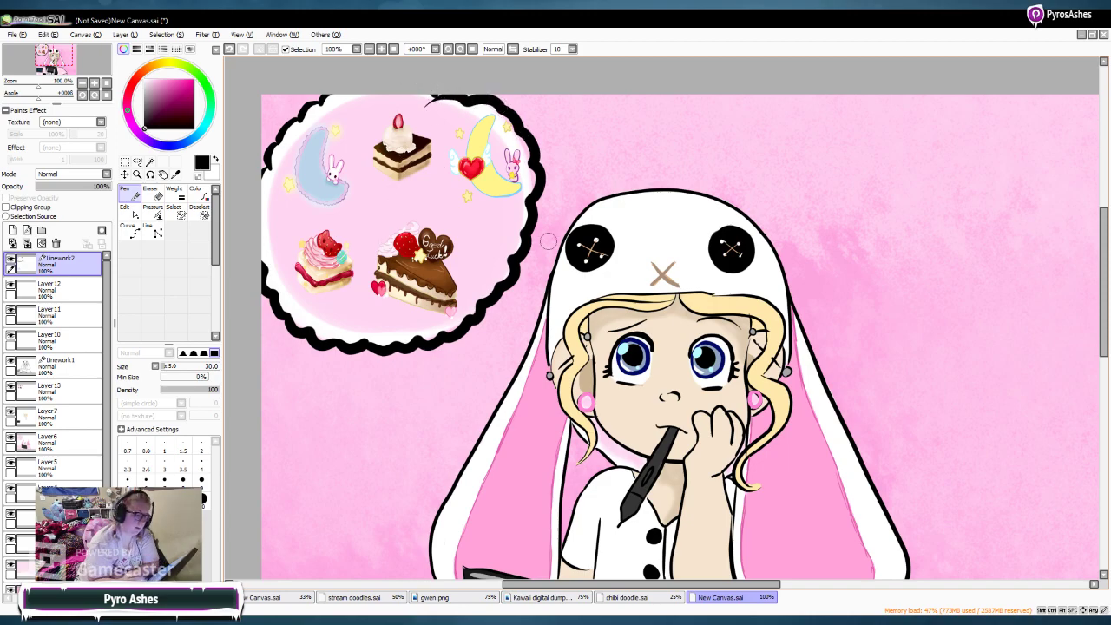
pyautogui.moveTo(545, 189)
pyautogui.mouseDown()
pyautogui.moveTo(566, 198)
pyautogui.moveTo(549, 241)
pyautogui.moveTo(526, 241)
pyautogui.mouseUp()
pyautogui.moveTo(581, 171)
pyautogui.mouseDown()
pyautogui.moveTo(628, 183)
pyautogui.moveTo(594, 174)
pyautogui.mouseUp()
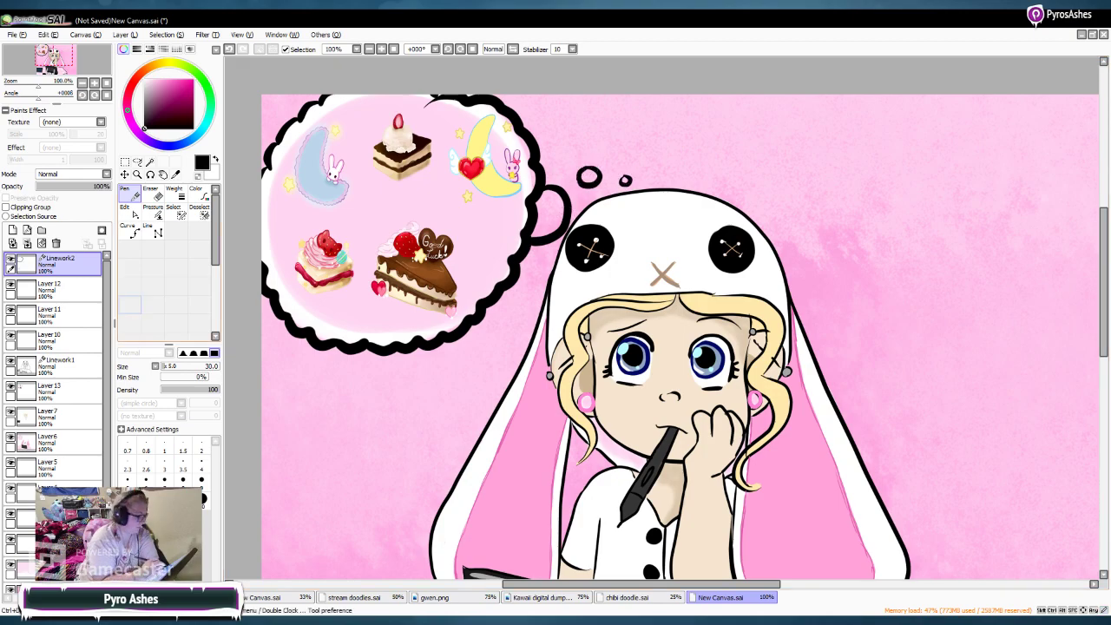
# Step: Fill the small trailing bubbles with white on Layer6, using the Eraser at size 9 for stray paint and the Pen at size 9 for details
pyautogui.click(52, 441)
pyautogui.press('x')
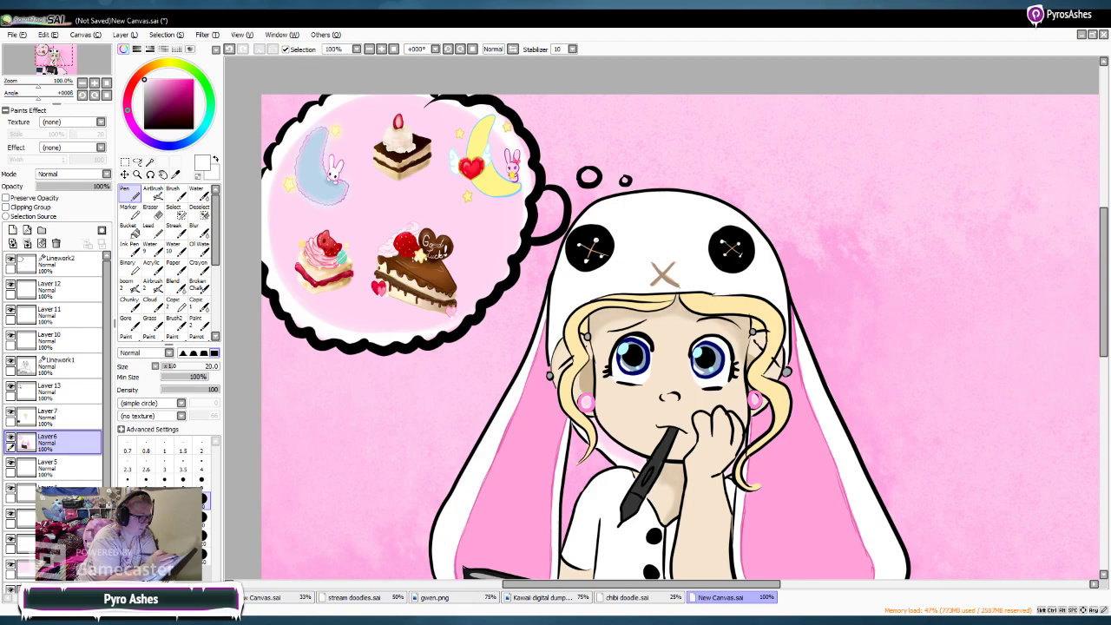
pyautogui.moveTo(540, 226)
pyautogui.mouseDown()
pyautogui.moveTo(547, 185)
pyautogui.moveTo(543, 212)
pyautogui.moveTo(563, 209)
pyautogui.moveTo(530, 200)
pyautogui.moveTo(527, 157)
pyautogui.mouseUp()
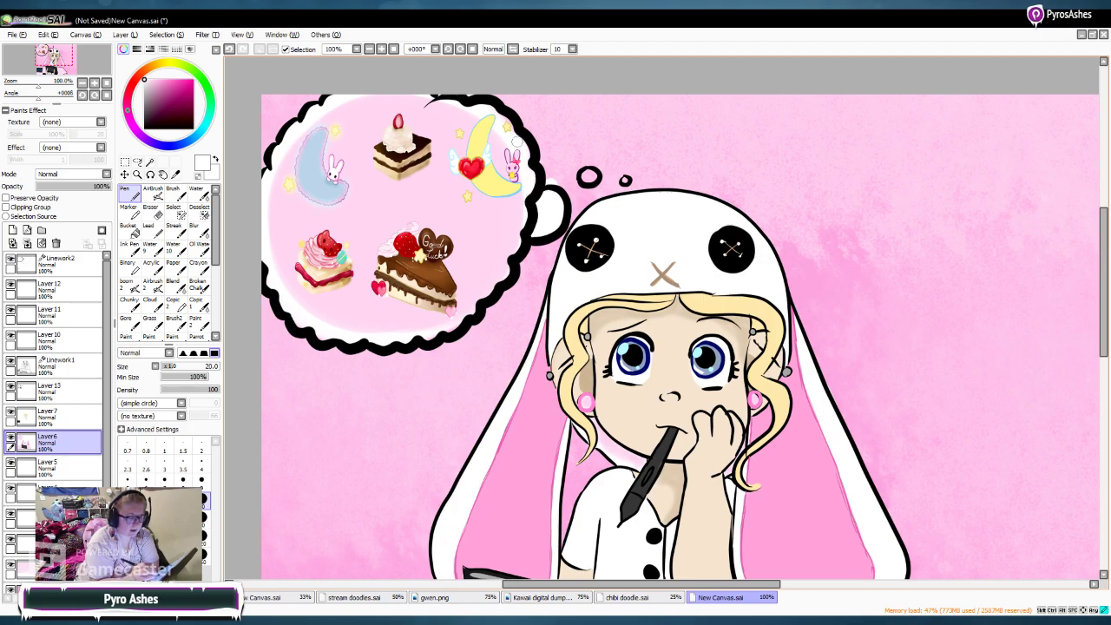
pyautogui.click(151, 210)
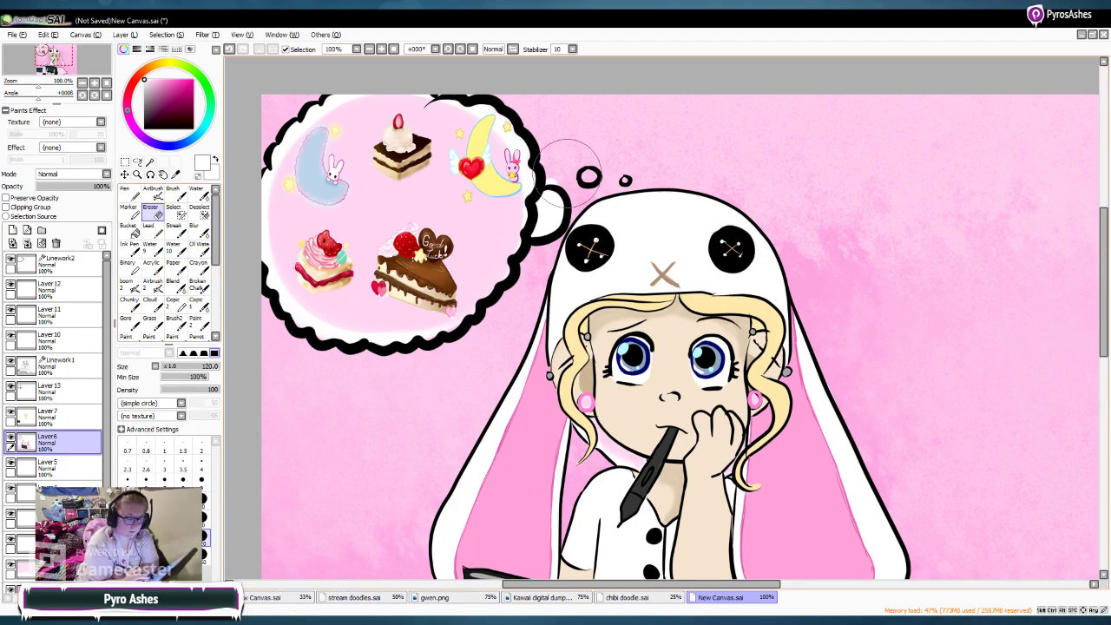
pyautogui.click(202, 479)
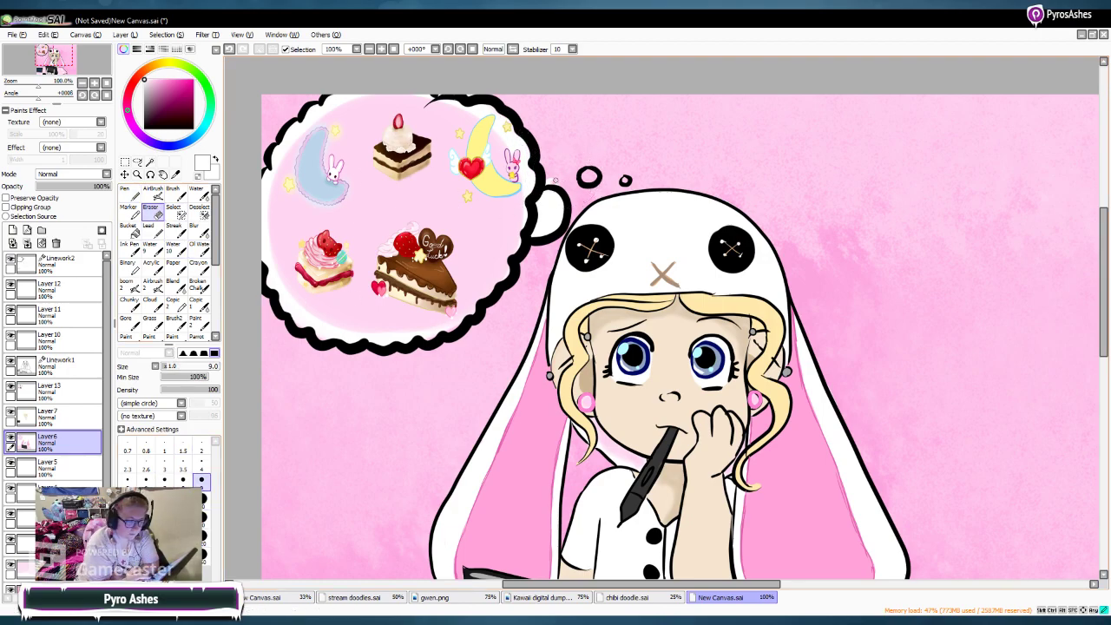
pyautogui.press('n')
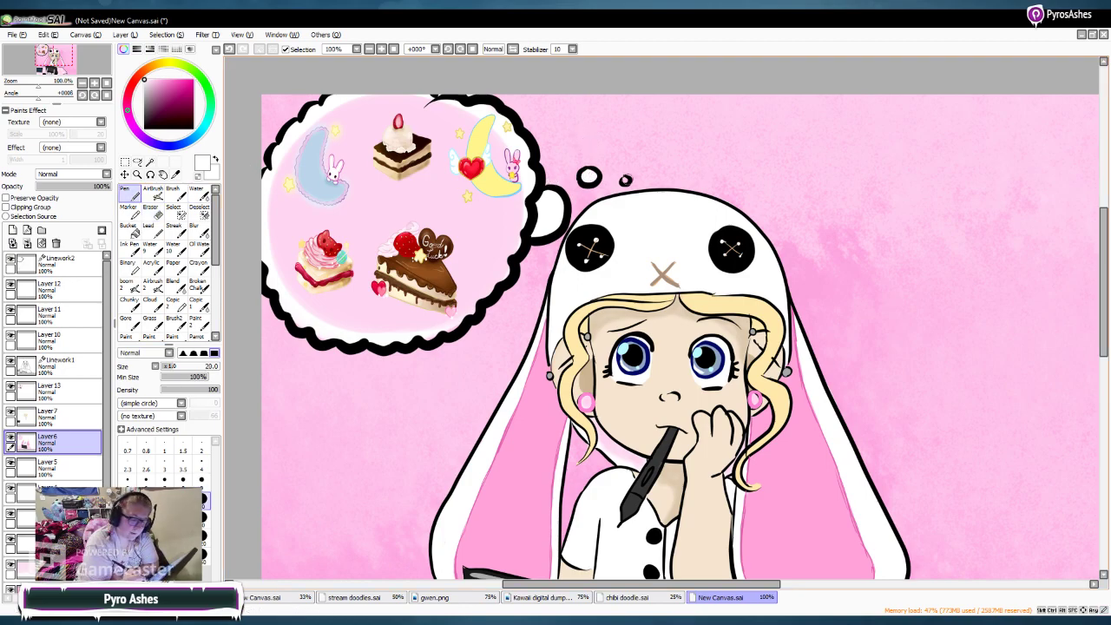
pyautogui.click(201, 481)
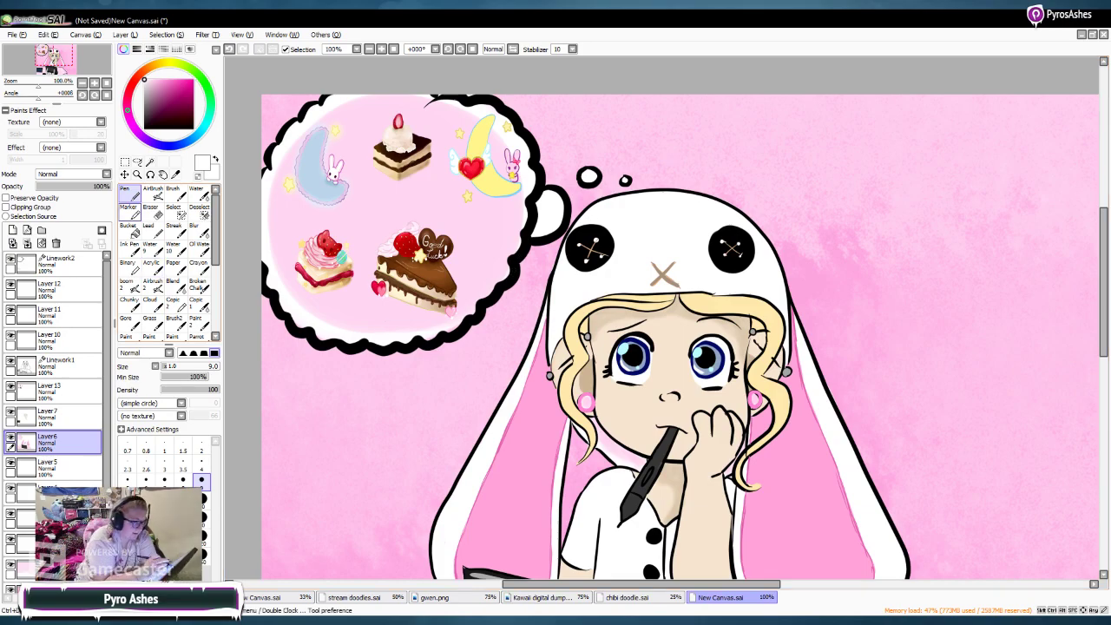
# Step: Paint a wavy white rim inside the thought bubble's outline with the Pen at size 14, and soften its edge with Blur at size 30
pyautogui.click(165, 500)
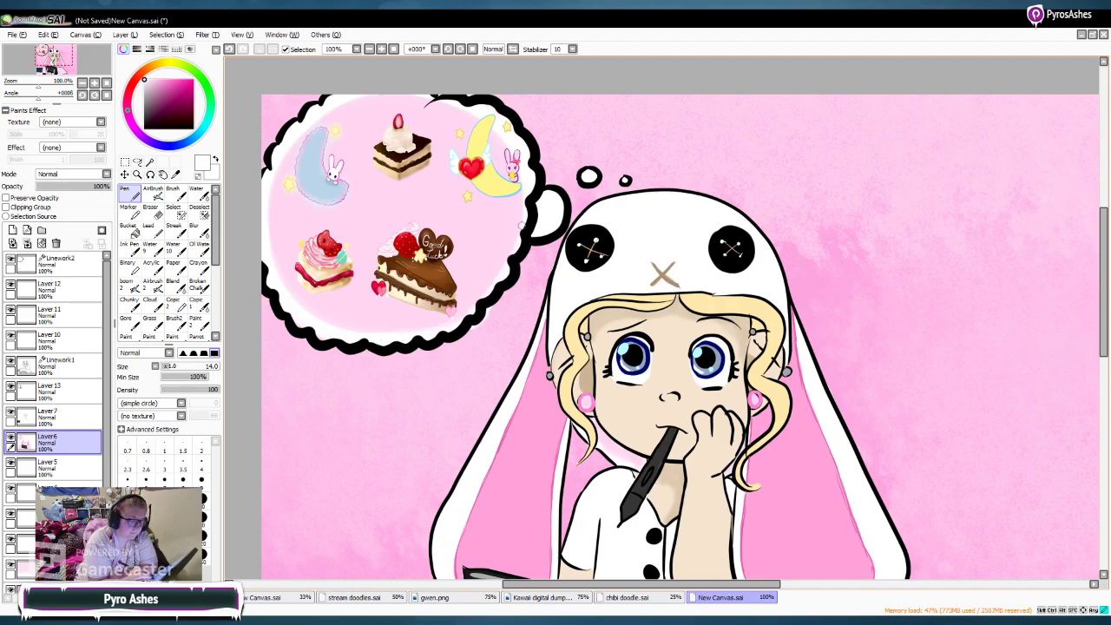
pyautogui.press('e')
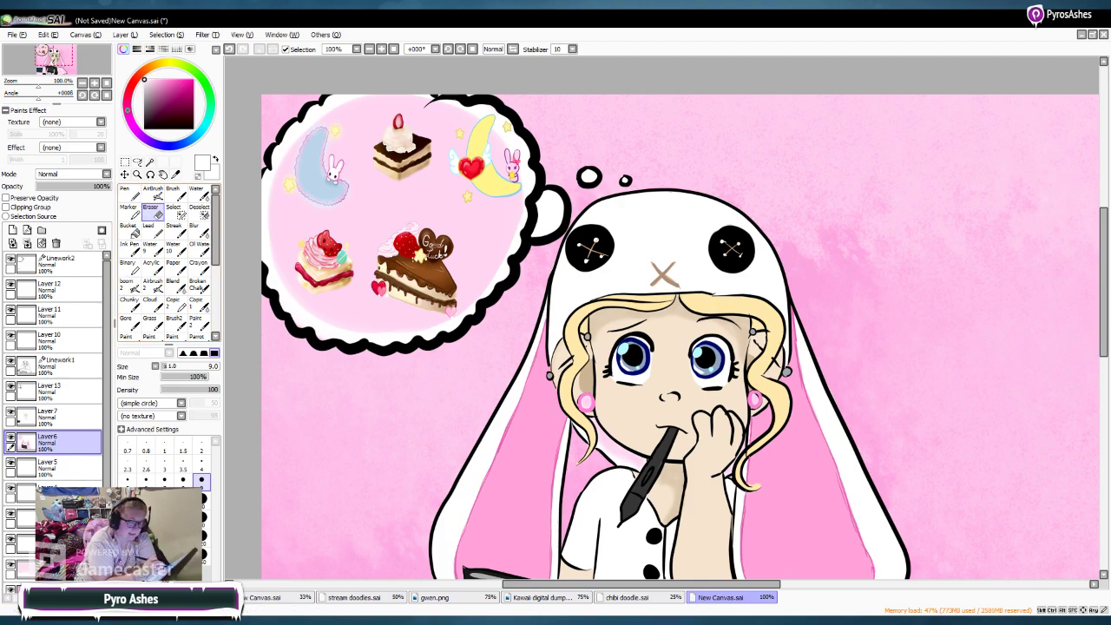
pyautogui.click(129, 193)
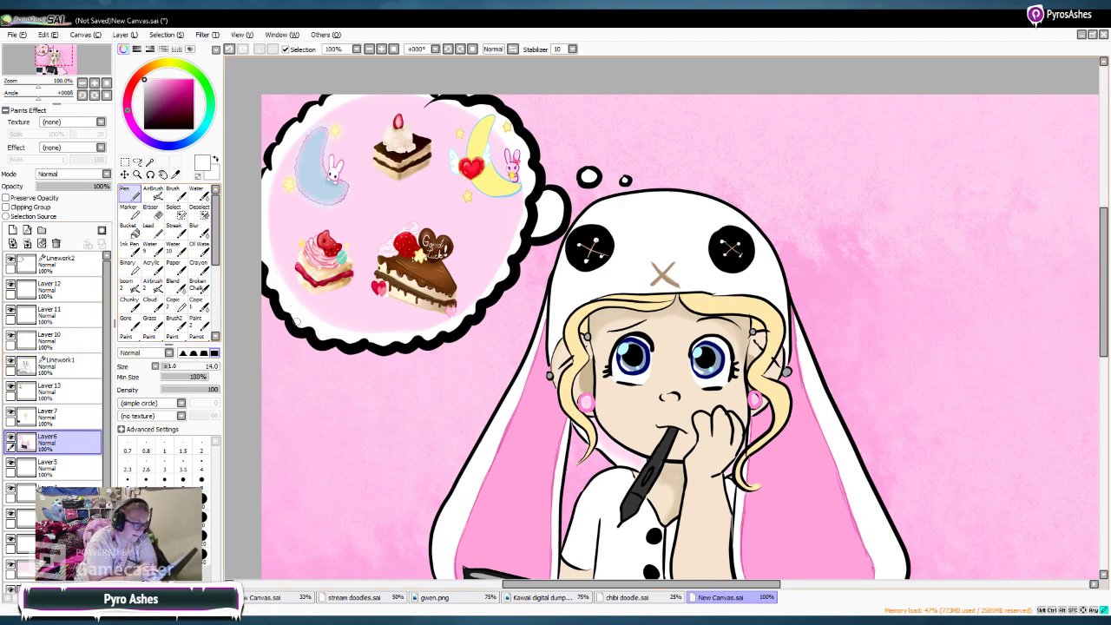
pyautogui.moveTo(262, 240)
pyautogui.mouseDown()
pyautogui.moveTo(308, 302)
pyautogui.moveTo(382, 328)
pyautogui.moveTo(297, 296)
pyautogui.mouseUp()
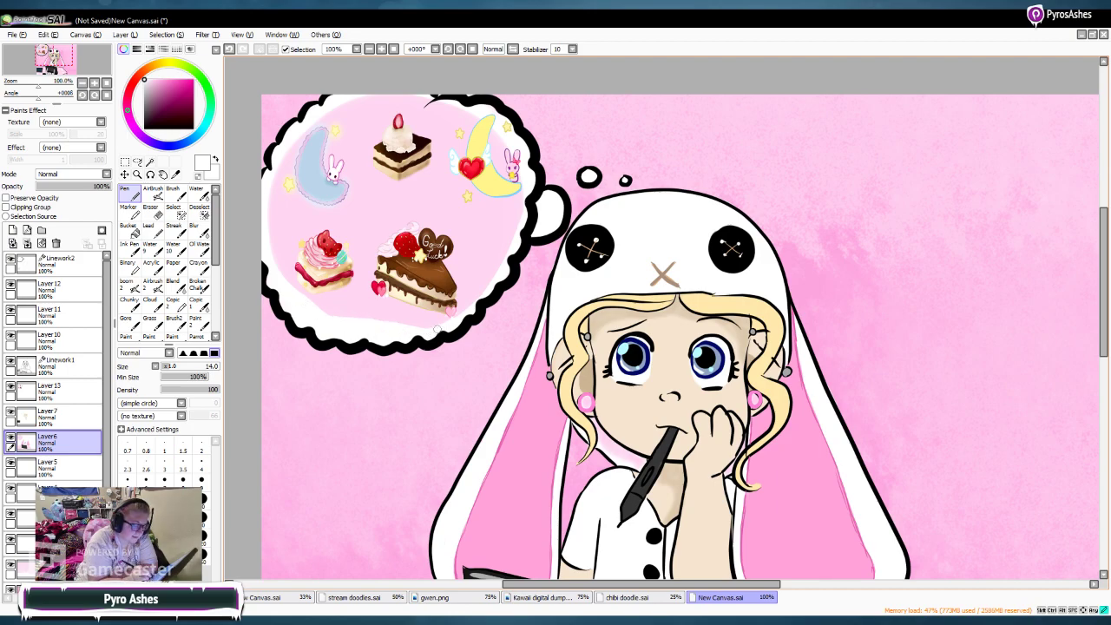
pyautogui.moveTo(395, 322); pyautogui.dragTo(347, 316)
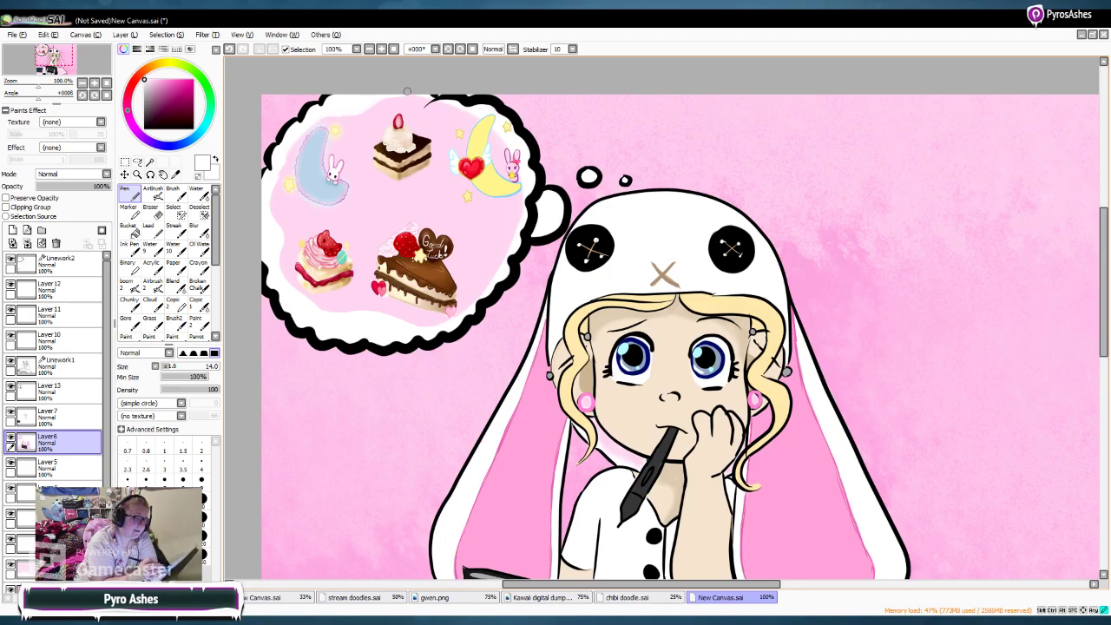
pyautogui.moveTo(443, 109); pyautogui.dragTo(461, 106)
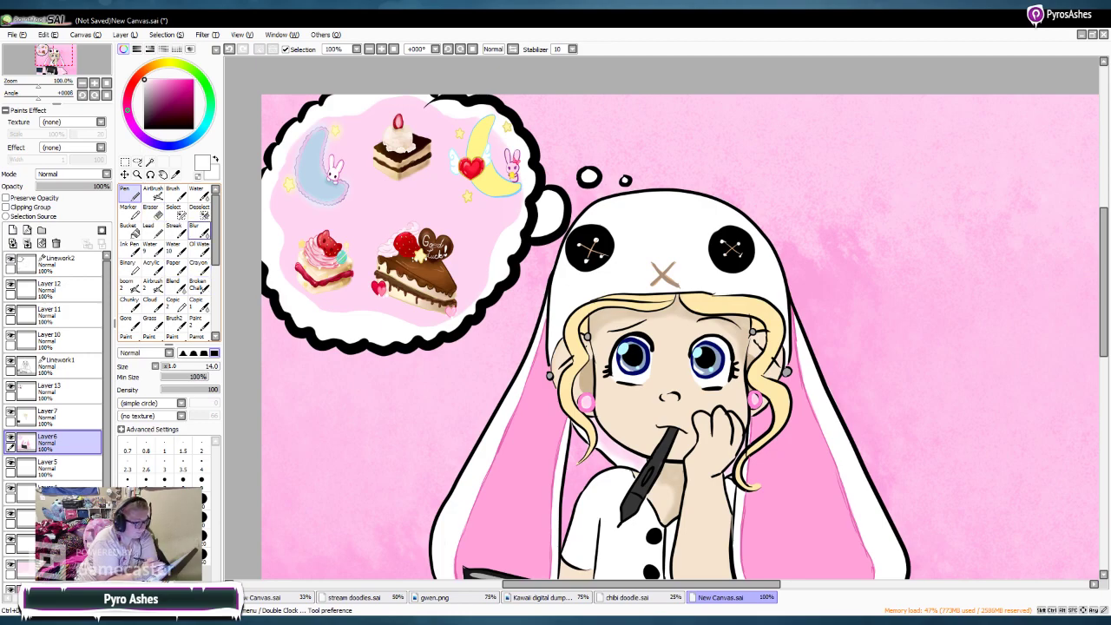
pyautogui.click(199, 227)
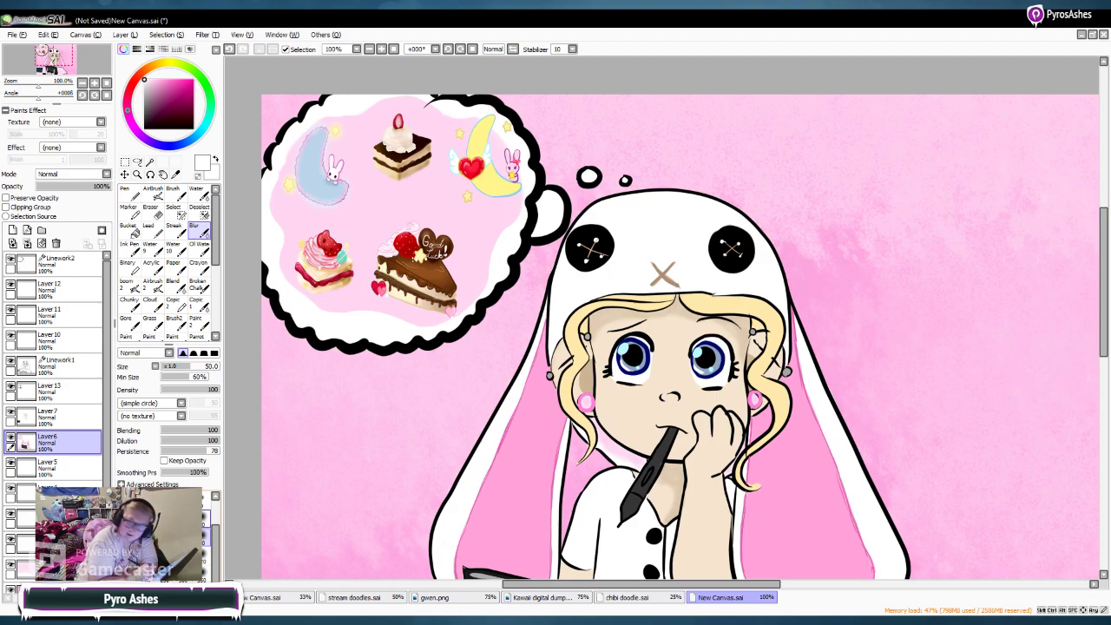
pyautogui.click(146, 536)
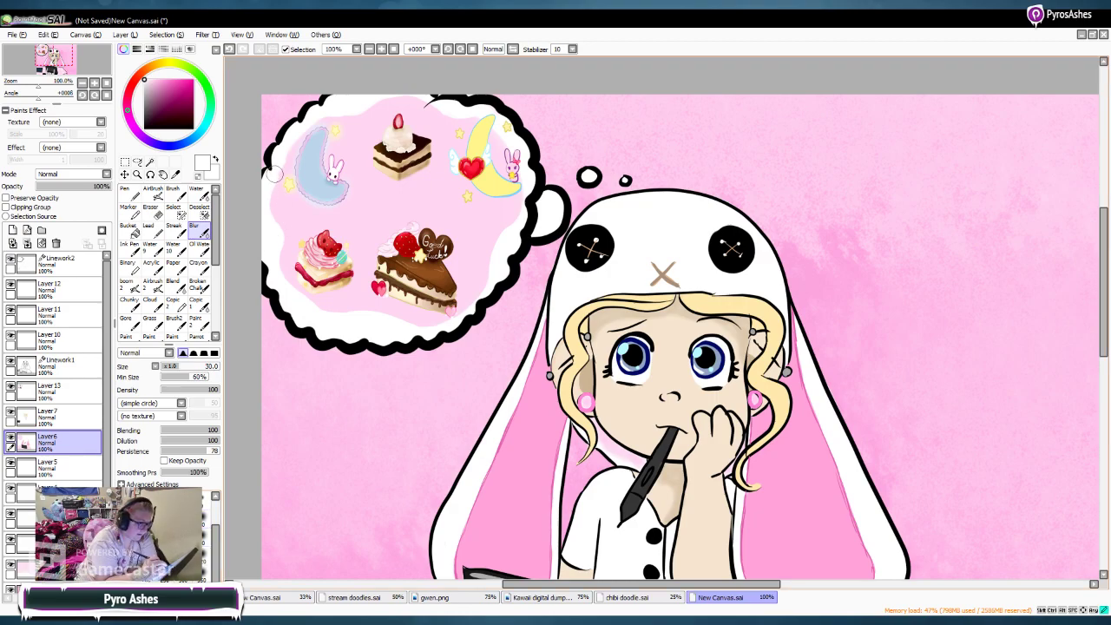
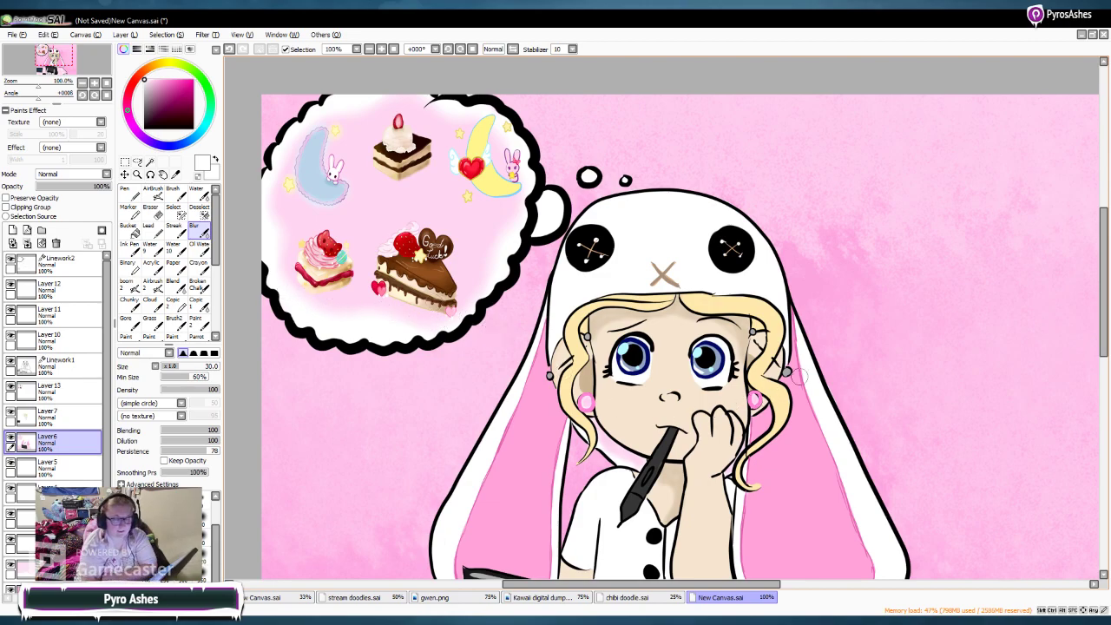
# Step: Try shading the pink inner ear beside the raised arm on Layer6 with a medium pink Airbrush, and undo the strokes
pyautogui.scroll(-2, 1015, 284)
pyautogui.scroll(-2, 998, 477)
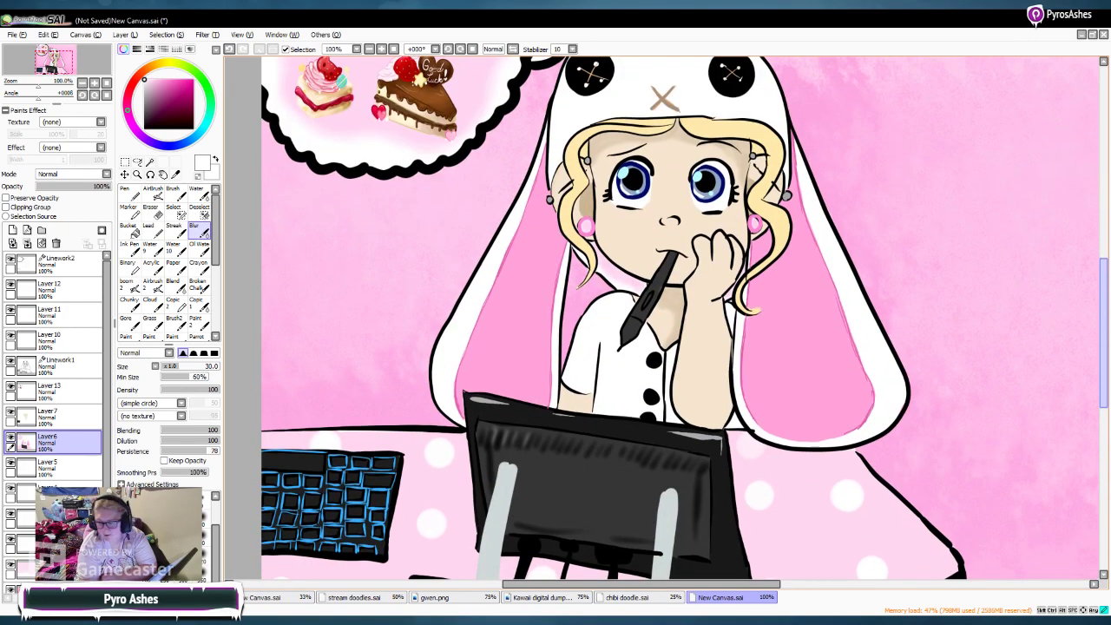
pyautogui.moveTo(1104, 333); pyautogui.dragTo(1103, 341)
pyautogui.scroll(-3, 680, 318)
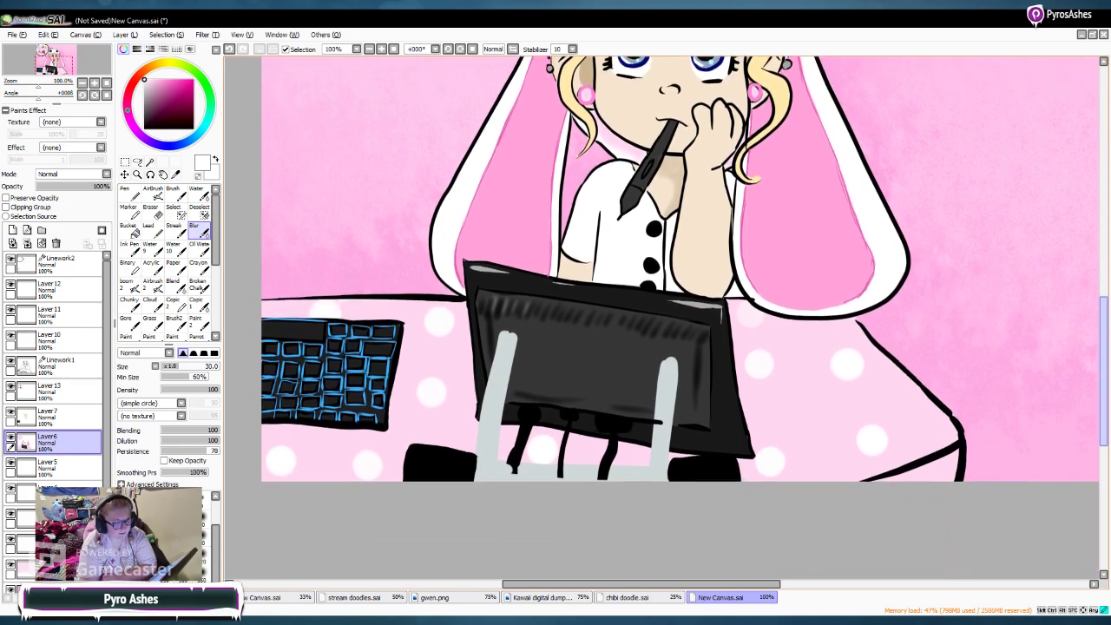
pyautogui.scroll(5, 680, 318)
pyautogui.scroll(2, 381, 86)
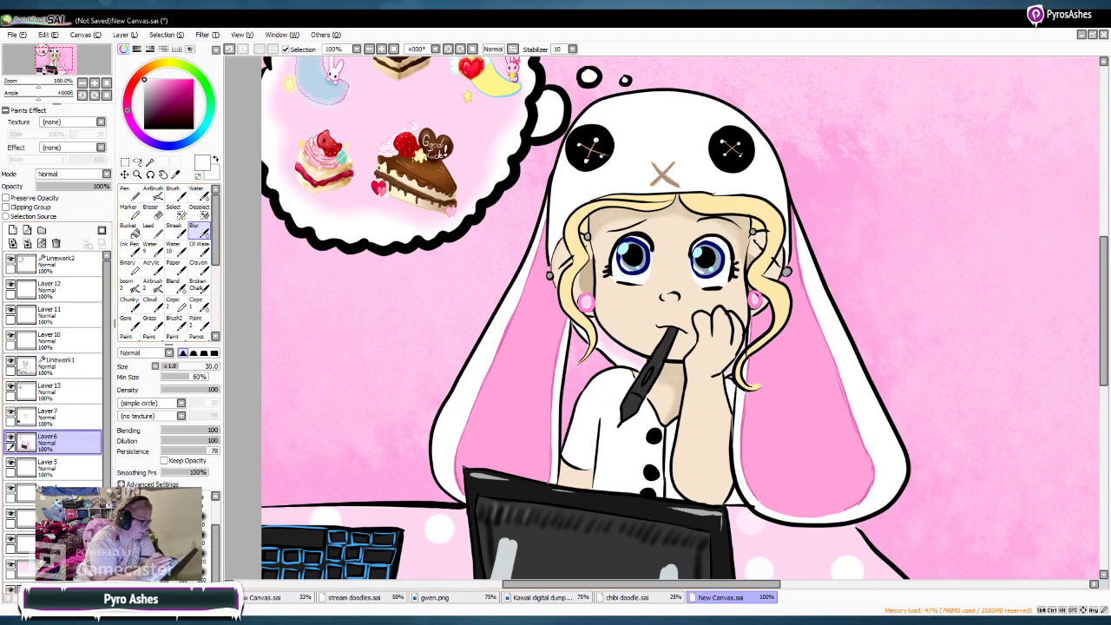
pyautogui.click(153, 79)
pyautogui.click(161, 82)
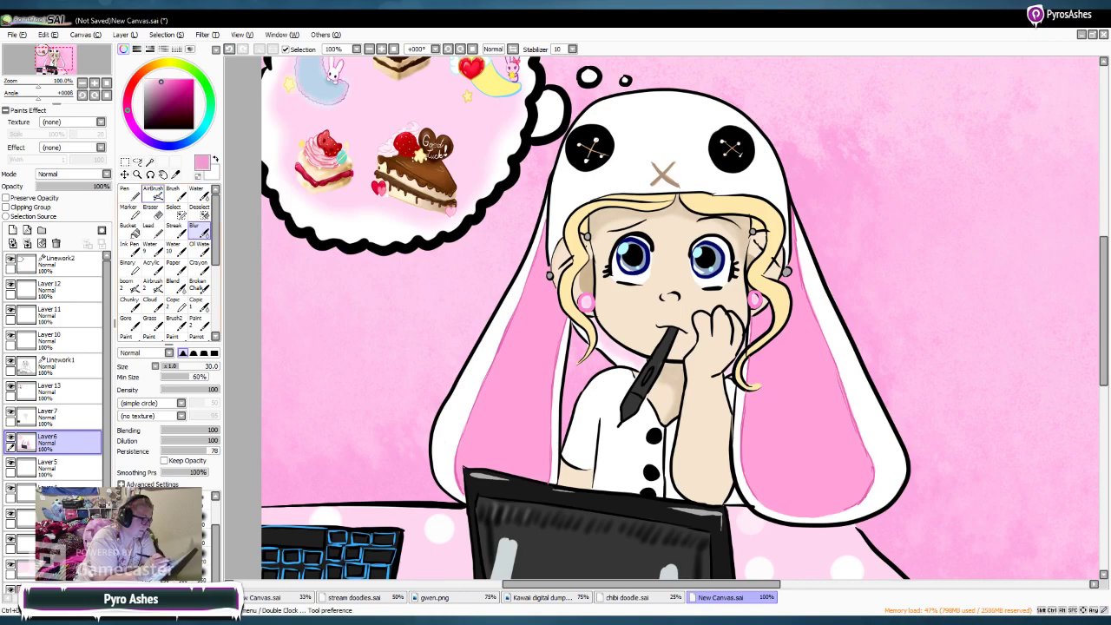
pyautogui.click(153, 193)
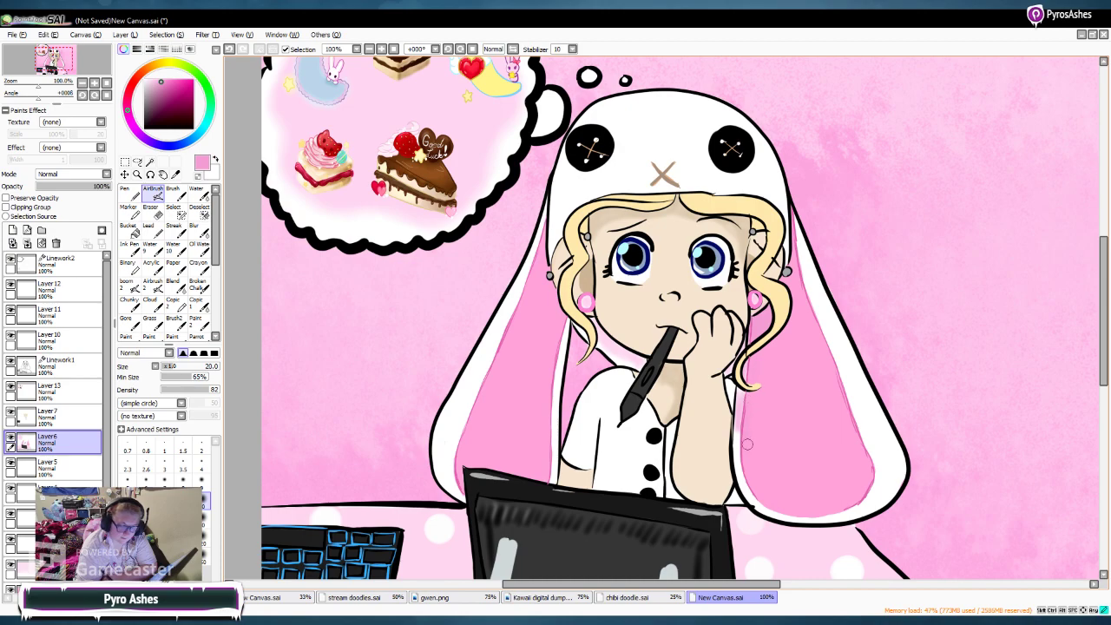
pyautogui.click(229, 49)
pyautogui.click(229, 49)
pyautogui.moveTo(747, 361); pyautogui.dragTo(744, 382)
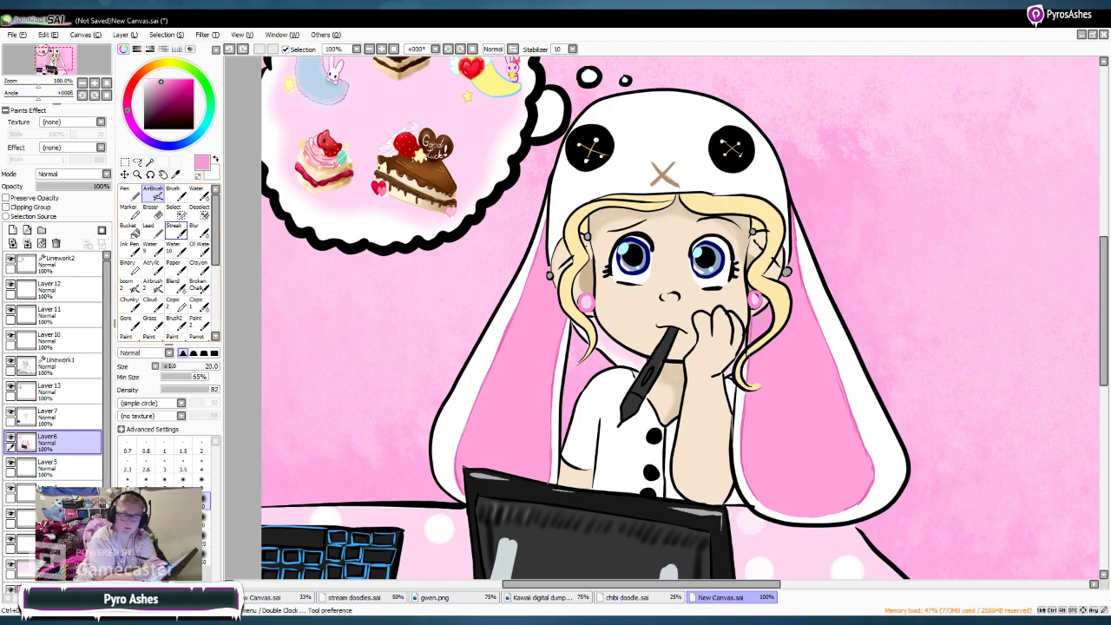
# Step: Shade the pink inner ears in darker pink on Layer7 with the Airbrush, along the edges nearest the hair and face
pyautogui.click(52, 416)
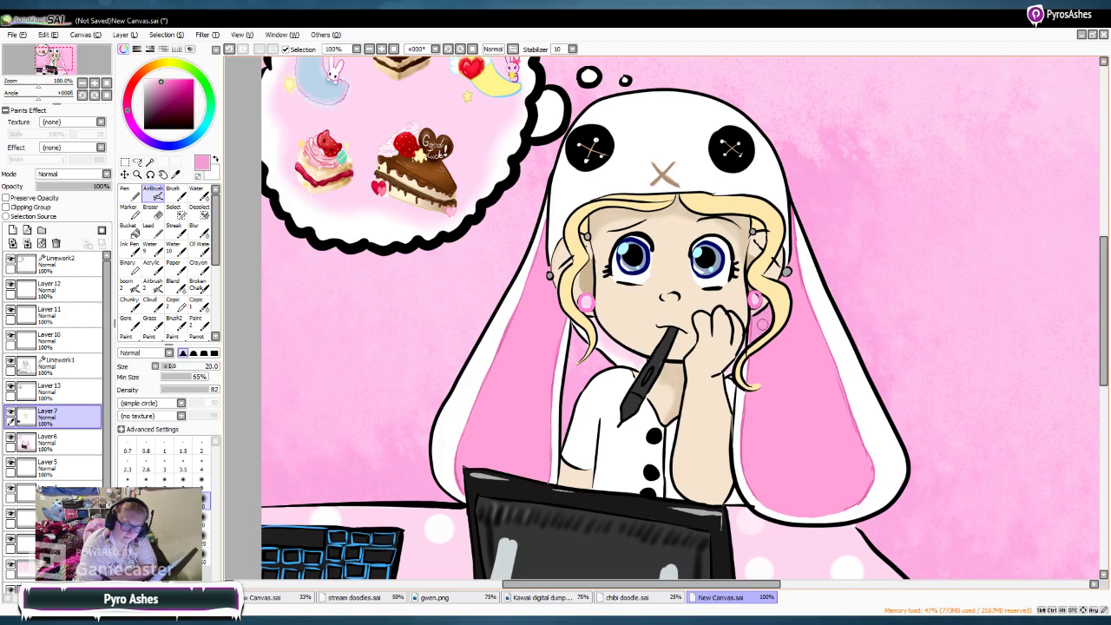
pyautogui.click(167, 88)
pyautogui.moveTo(752, 331); pyautogui.dragTo(764, 311)
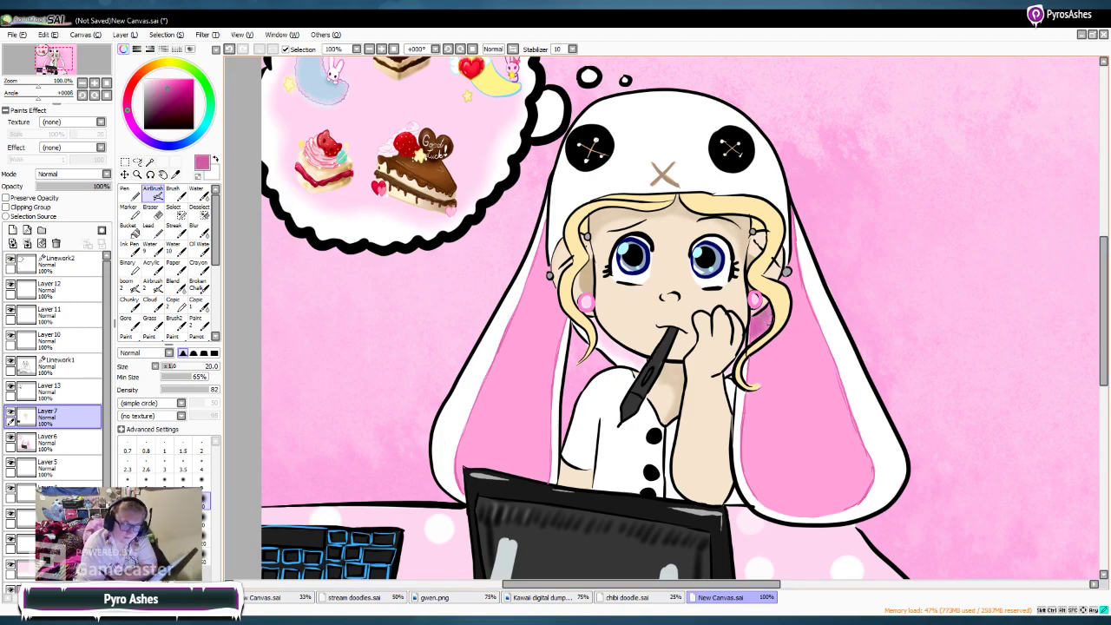
pyautogui.moveTo(754, 367); pyautogui.dragTo(781, 329)
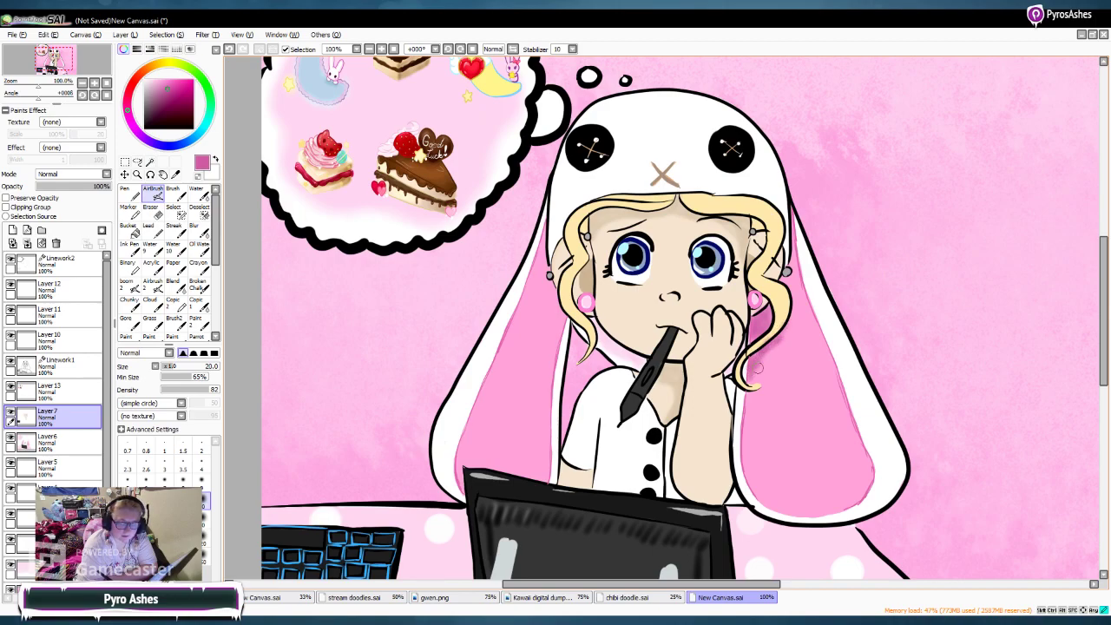
pyautogui.moveTo(760, 369)
pyautogui.mouseDown()
pyautogui.moveTo(747, 410)
pyautogui.moveTo(751, 488)
pyautogui.moveTo(760, 446)
pyautogui.mouseUp()
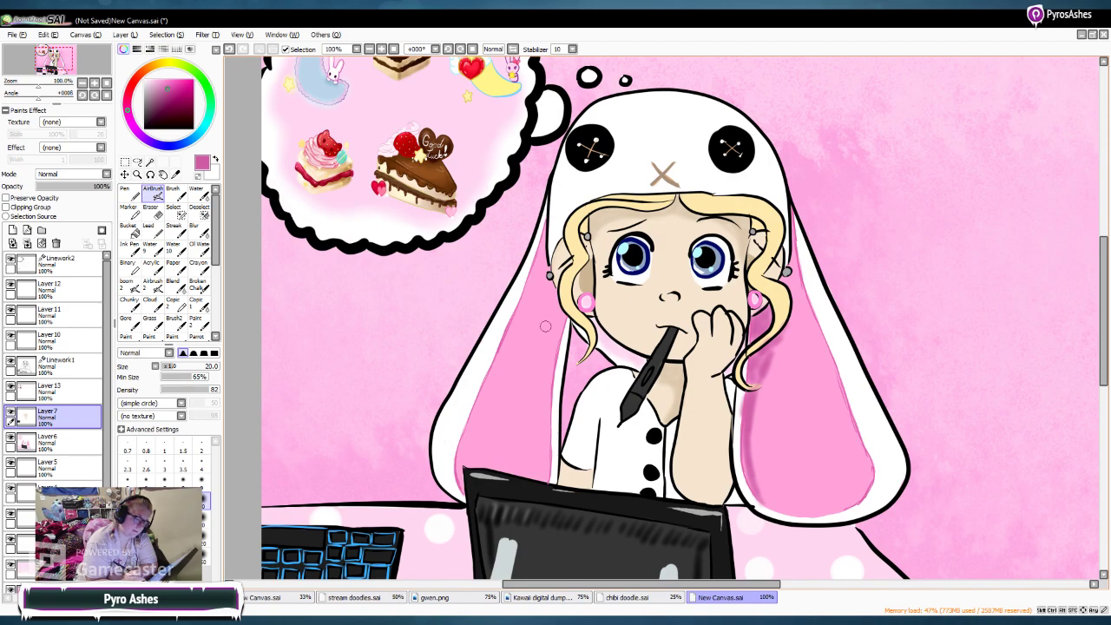
pyautogui.moveTo(546, 232)
pyautogui.mouseDown()
pyautogui.moveTo(541, 276)
pyautogui.moveTo(562, 347)
pyautogui.moveTo(550, 383)
pyautogui.moveTo(536, 256)
pyautogui.mouseUp()
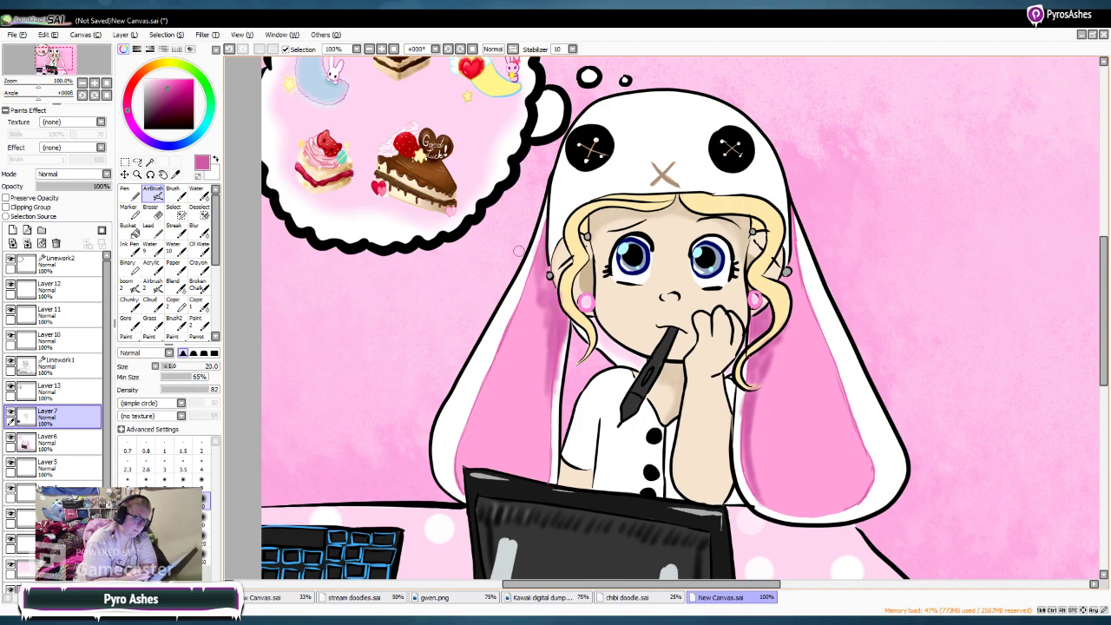
# Step: Smooth the darker pink shading in the inner ears on Layer7 with Blend at size 30, and pick light grey for the Airbrush
pyautogui.click(172, 282)
pyautogui.moveTo(531, 296)
pyautogui.mouseDown()
pyautogui.moveTo(540, 376)
pyautogui.moveTo(552, 408)
pyautogui.mouseUp()
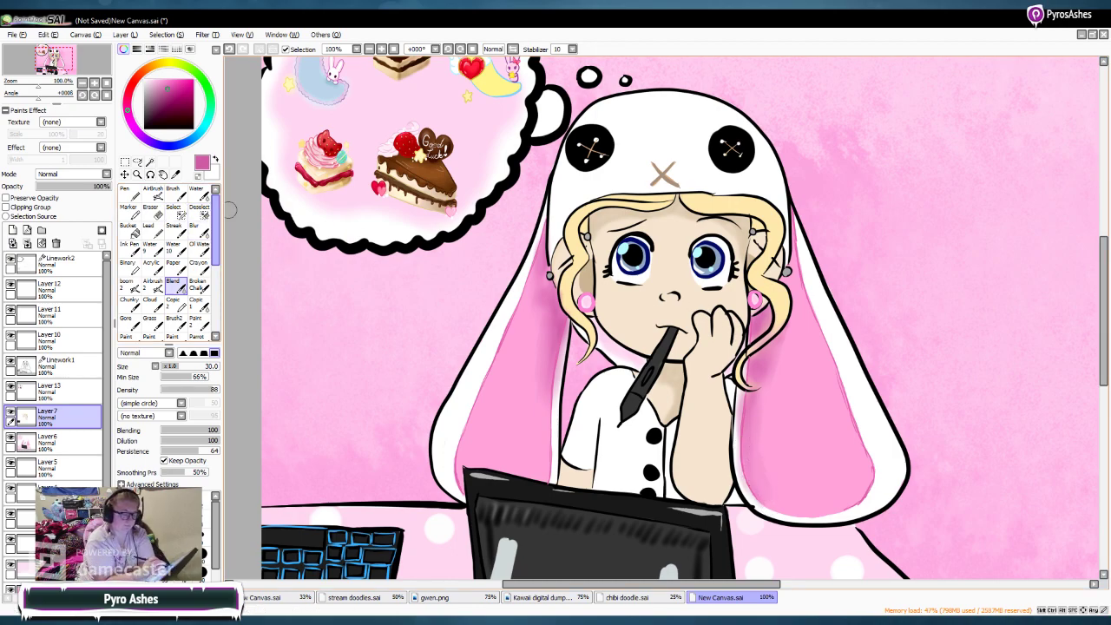
pyautogui.click(144, 90)
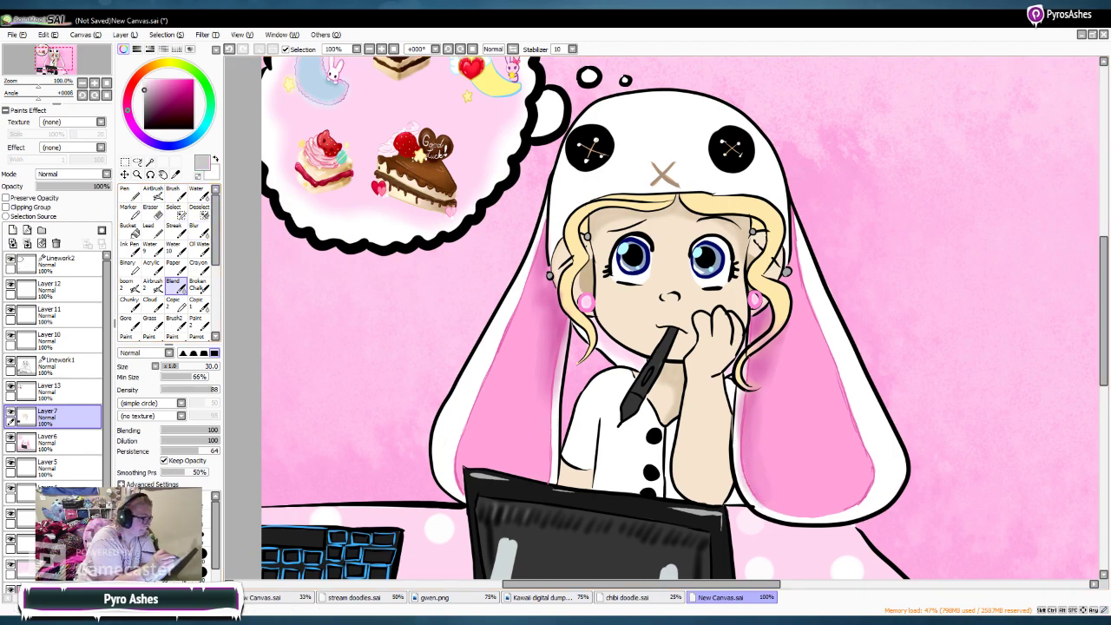
pyautogui.click(152, 193)
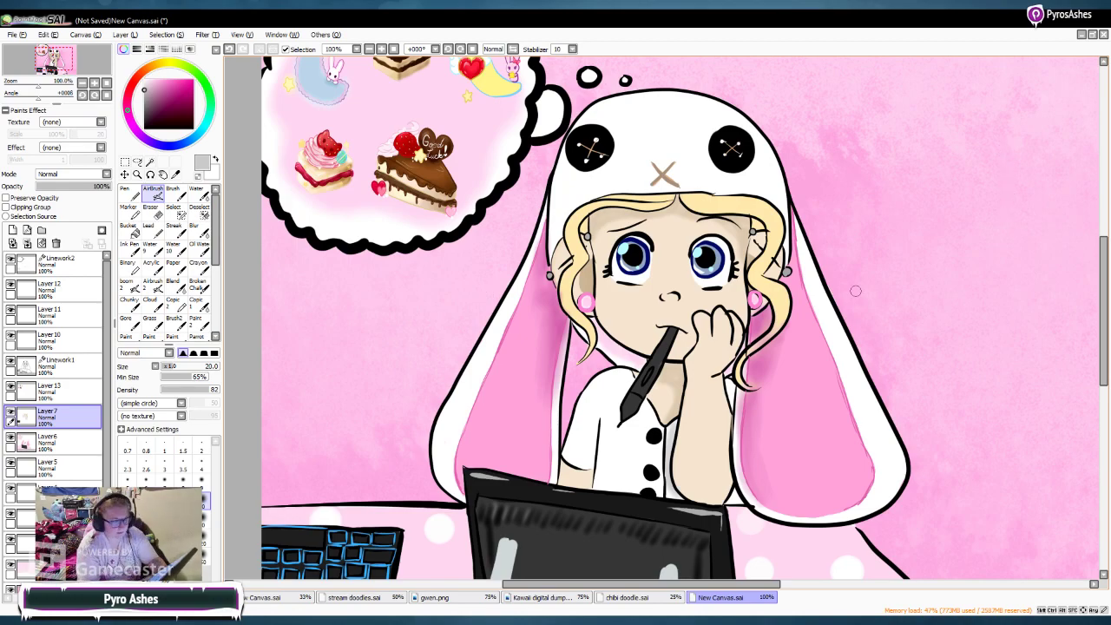
# Step: Sign the pink background's lower-right corner on Linework2 in black with the Pen at size 9, redrawing the last character
pyautogui.click(370, 49)
pyautogui.click(370, 49)
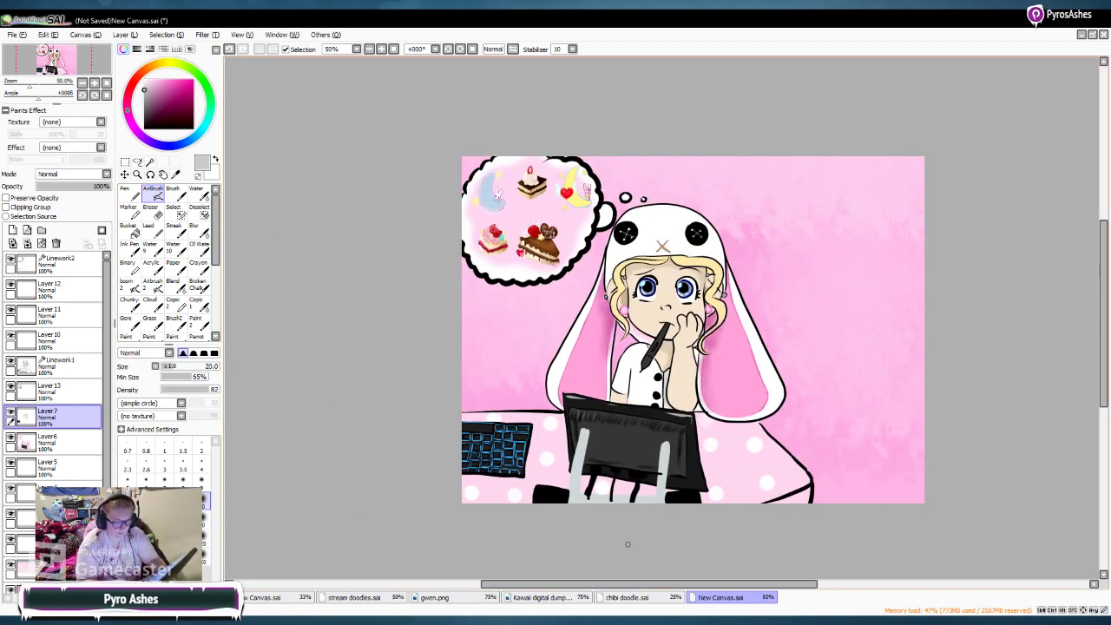
pyautogui.moveTo(633, 584)
pyautogui.mouseDown()
pyautogui.moveTo(727, 583)
pyautogui.moveTo(710, 583)
pyautogui.mouseUp()
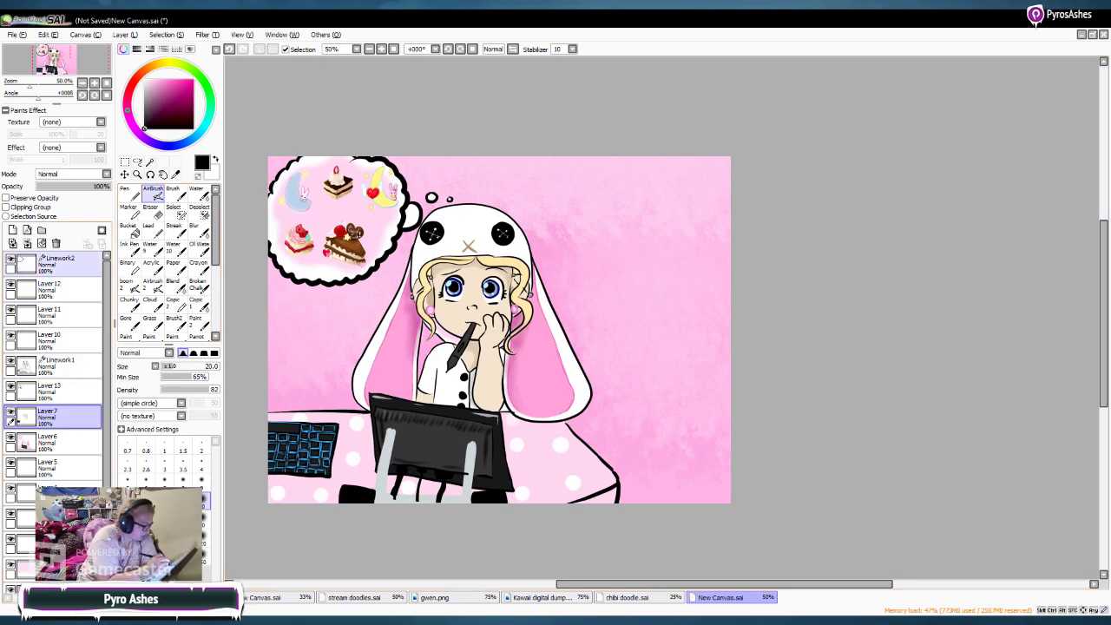
pyautogui.click(70, 264)
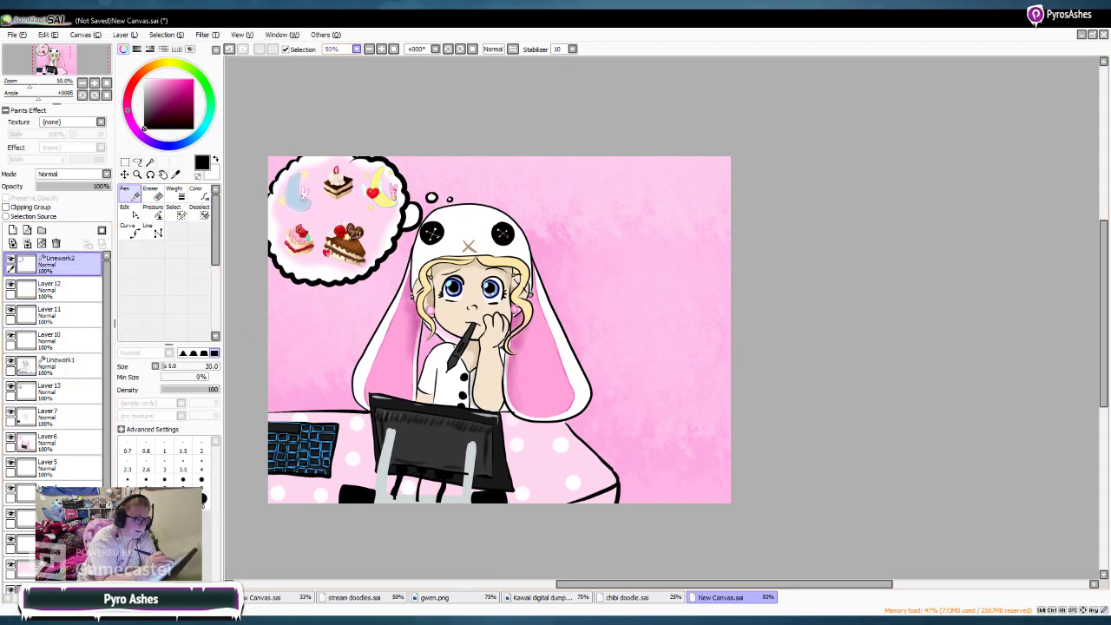
pyautogui.click(382, 49)
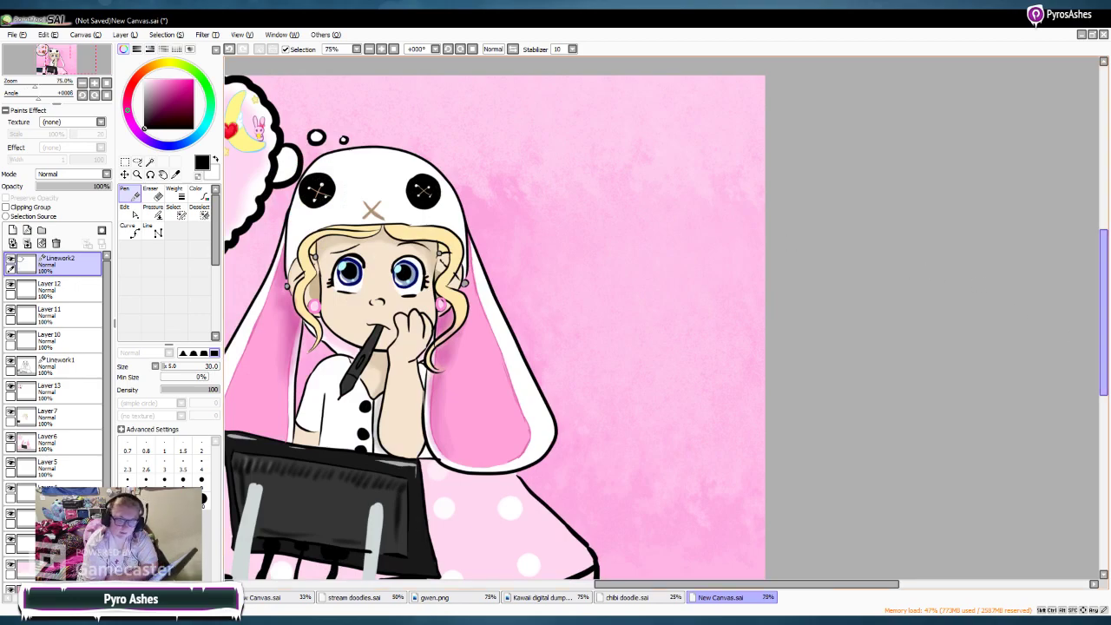
pyautogui.scroll(-1, 1103, 312)
pyautogui.scroll(-7, 1103, 312)
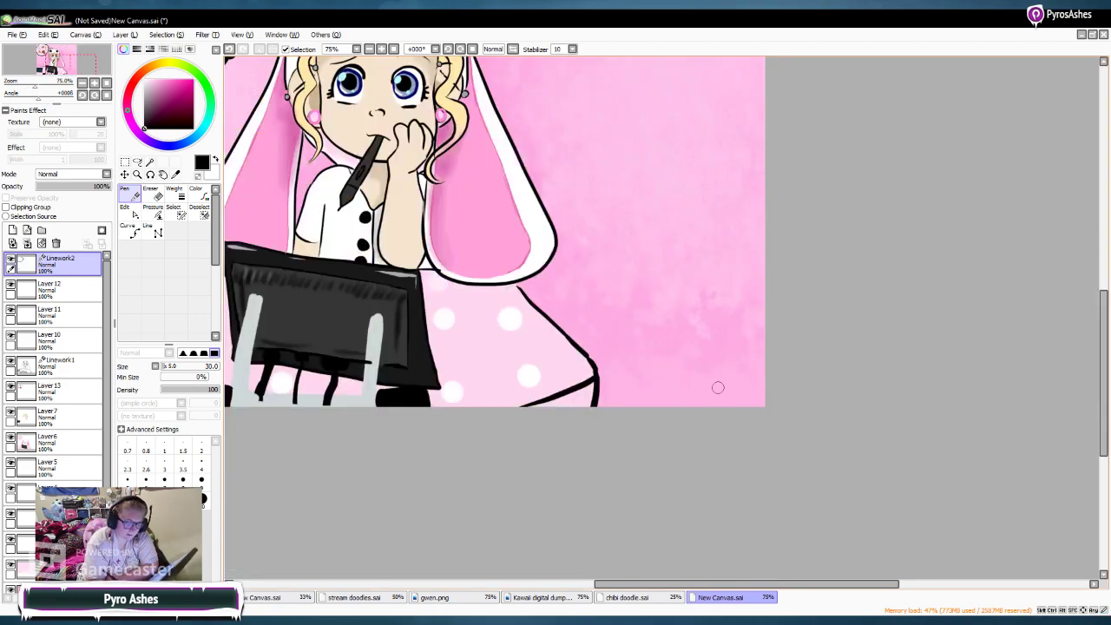
pyautogui.click(202, 480)
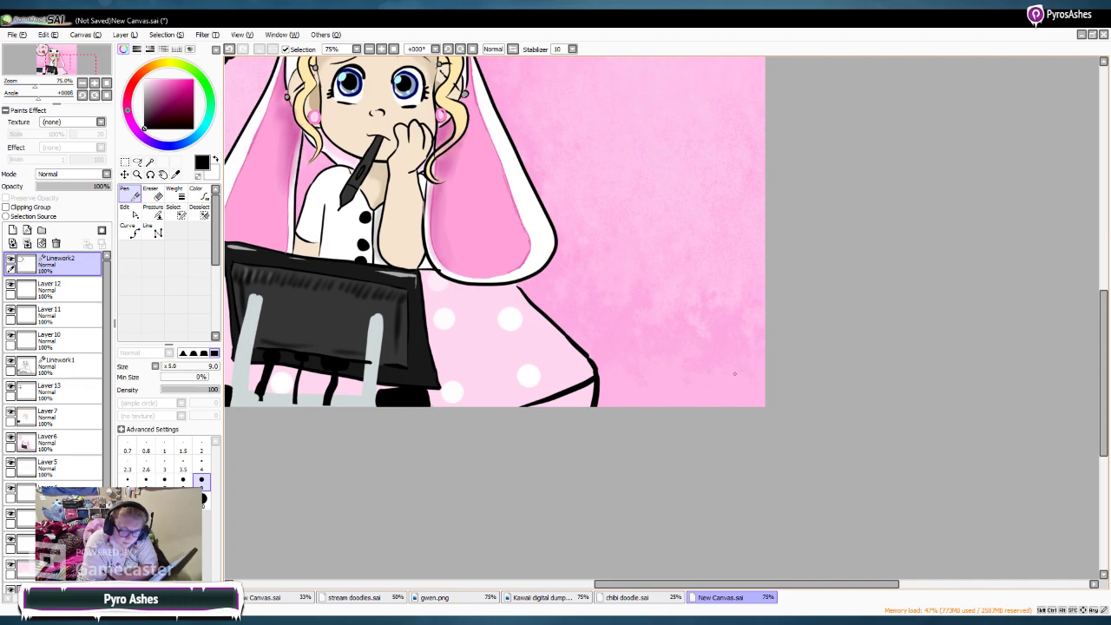
pyautogui.moveTo(737, 378); pyautogui.dragTo(748, 390)
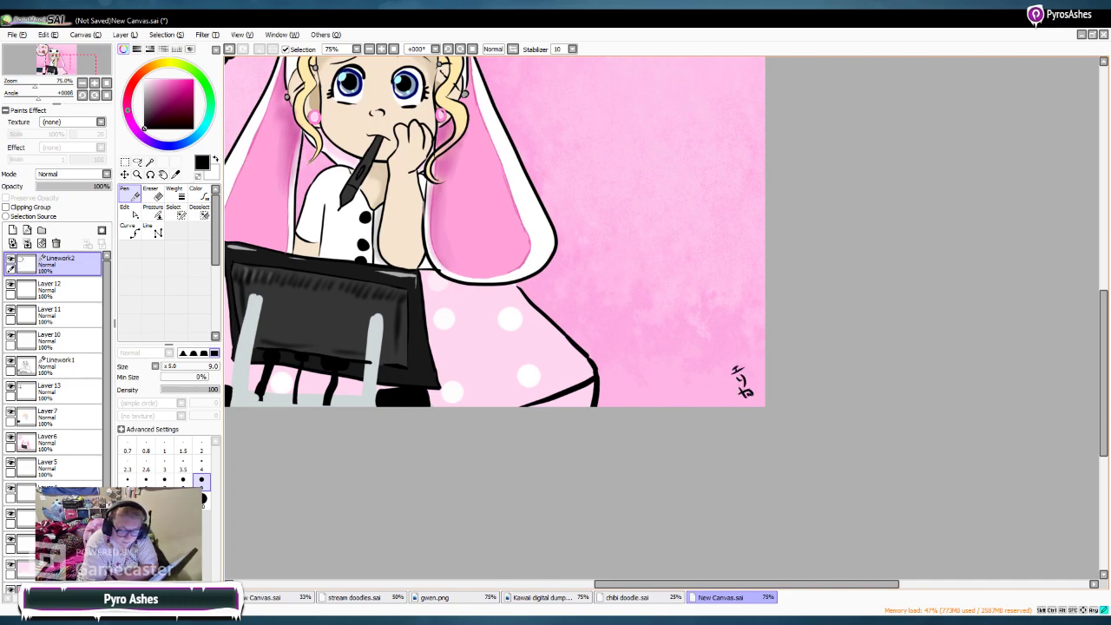
pyautogui.hotkey('ctrl', 'z')
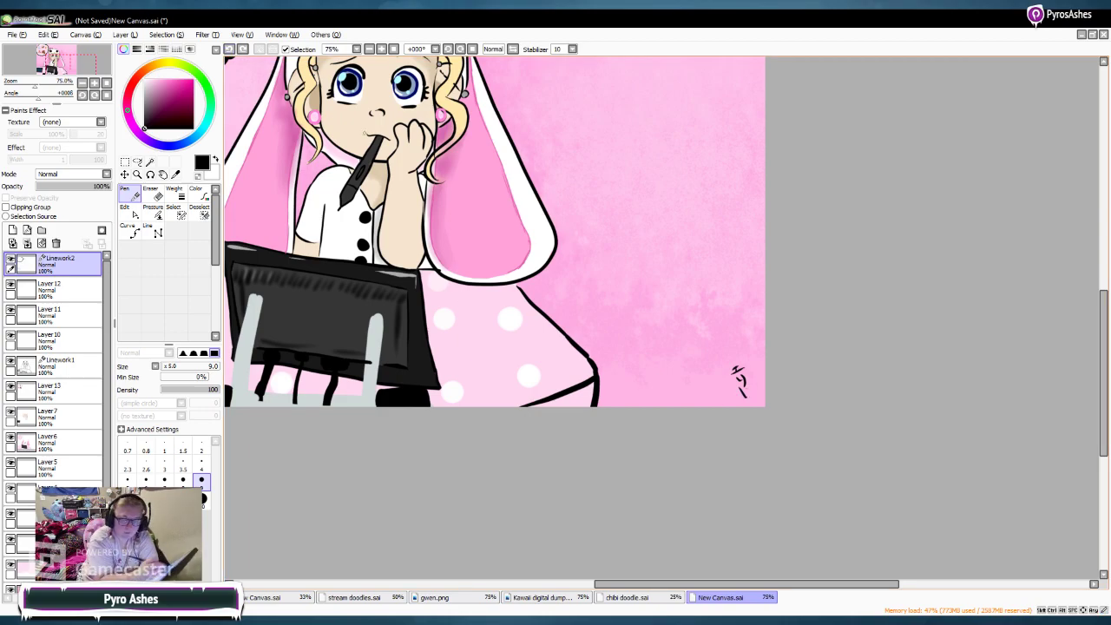
pyautogui.moveTo(747, 389); pyautogui.dragTo(738, 396)
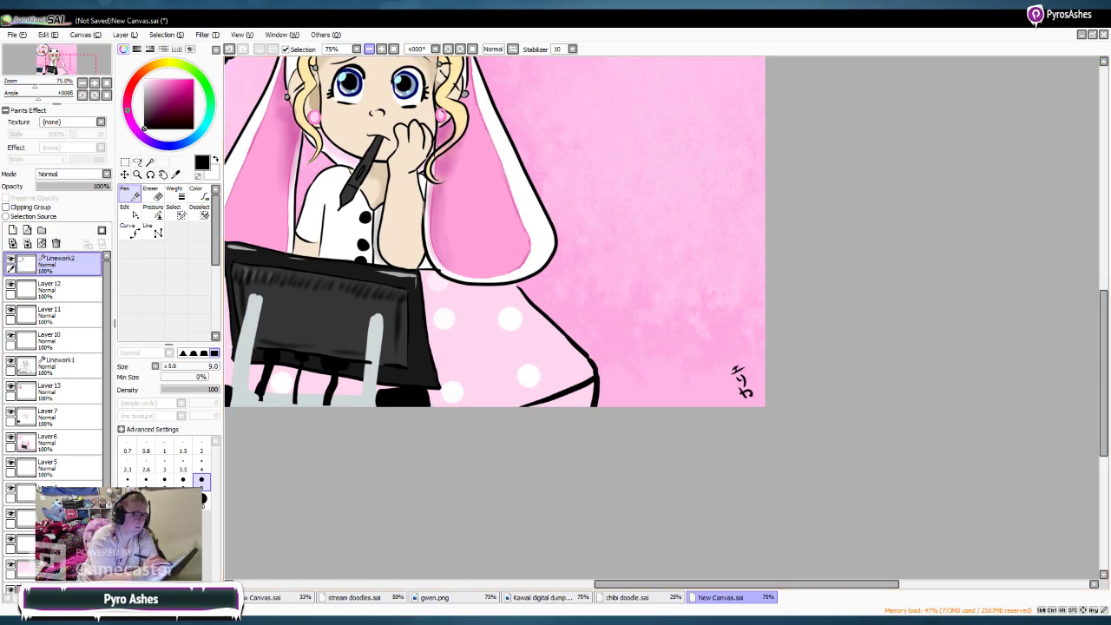
# Step: Add a new normal layer and a new linework layer above Linework2
pyautogui.click(368, 49)
pyautogui.click(369, 49)
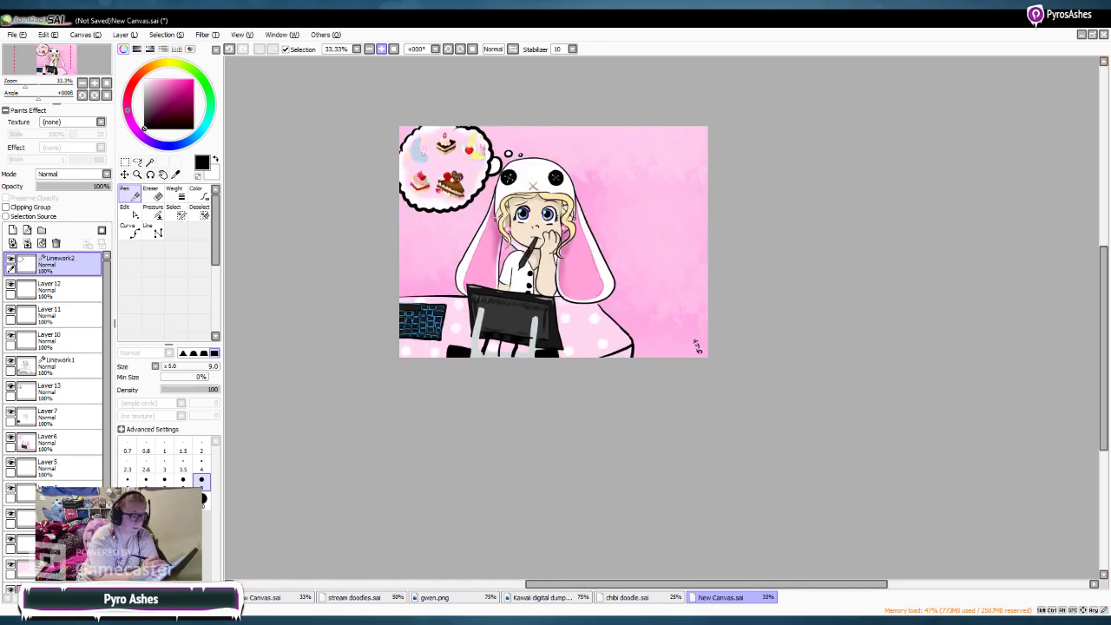
pyautogui.click(381, 49)
pyautogui.moveTo(1103, 347); pyautogui.dragTo(1103, 313)
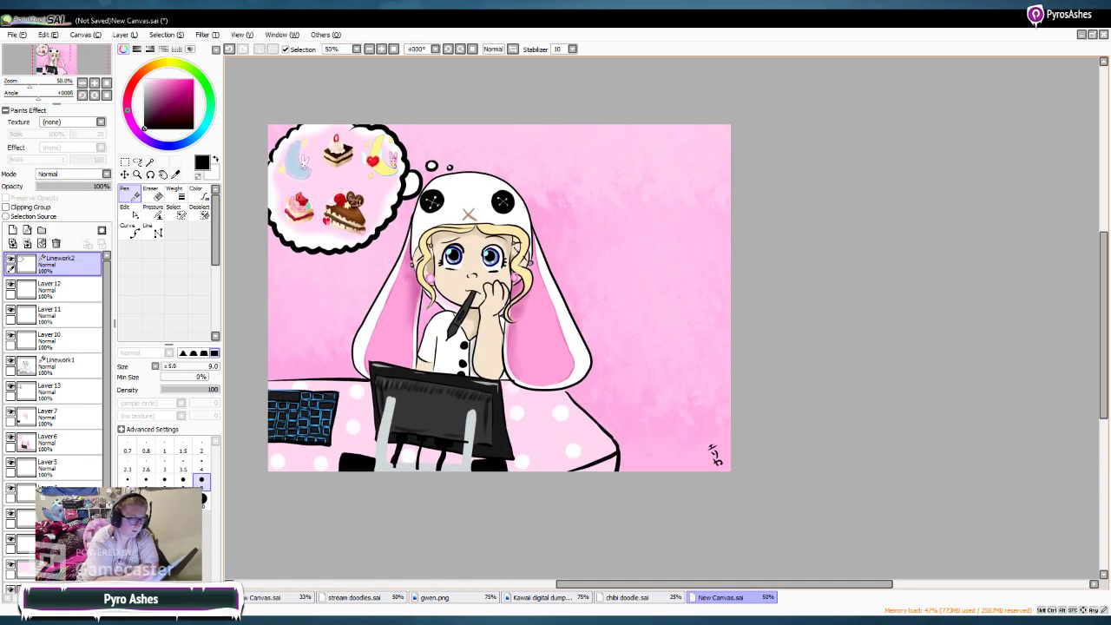
pyautogui.click(12, 229)
pyautogui.click(27, 229)
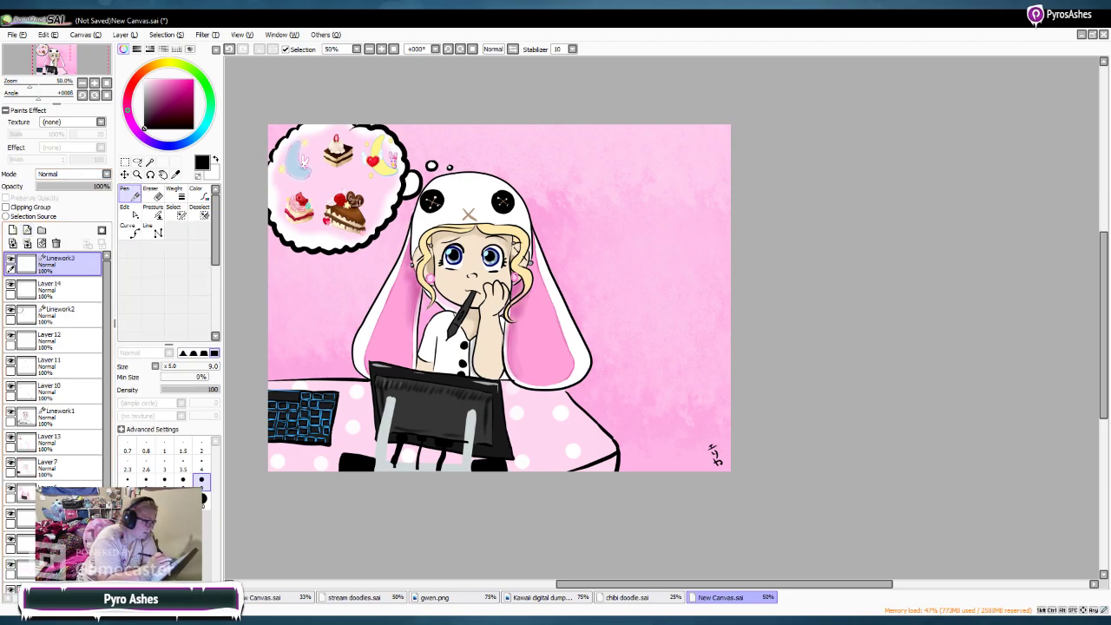
# Step: Draw five small pale yellow stars around the pink background on Linework3 with the Pen at size 30
pyautogui.click(160, 64)
pyautogui.moveTo(161, 64); pyautogui.dragTo(168, 63)
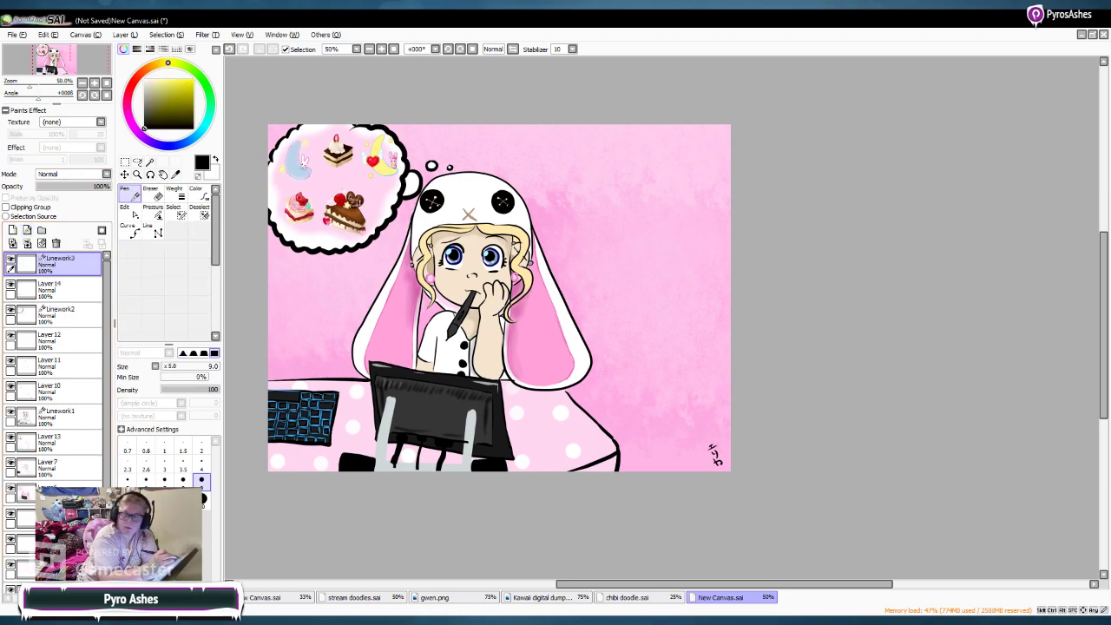
pyautogui.click(158, 80)
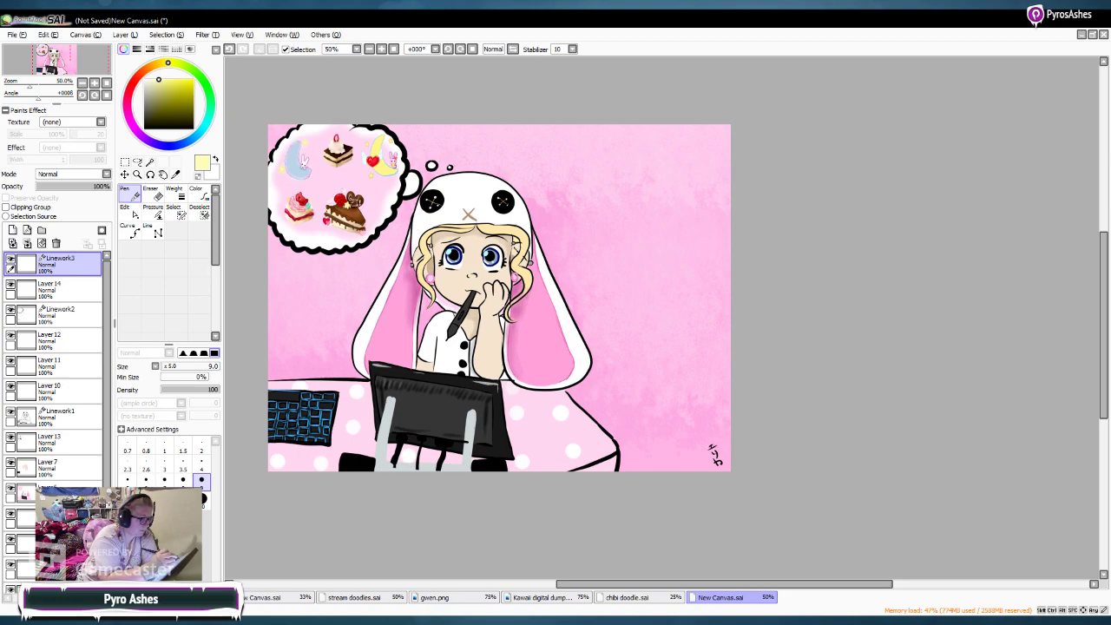
pyautogui.click(162, 63)
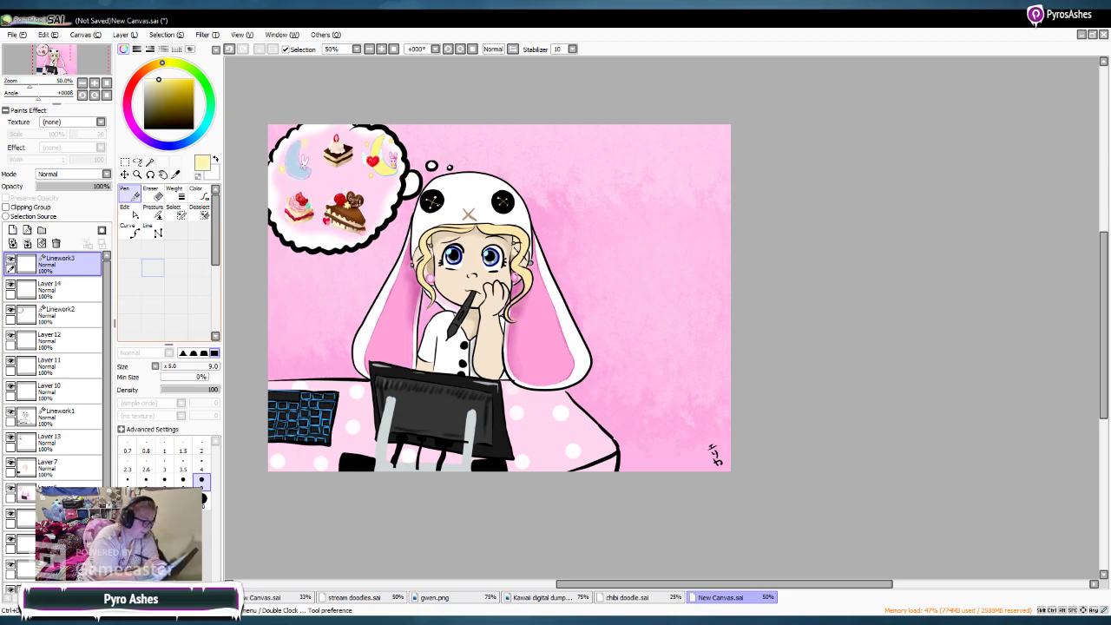
pyautogui.click(146, 519)
pyautogui.moveTo(552, 155)
pyautogui.mouseDown()
pyautogui.moveTo(551, 169)
pyautogui.moveTo(558, 161)
pyautogui.mouseUp()
pyautogui.moveTo(317, 279)
pyautogui.mouseDown()
pyautogui.moveTo(317, 295)
pyautogui.moveTo(328, 293)
pyautogui.mouseUp()
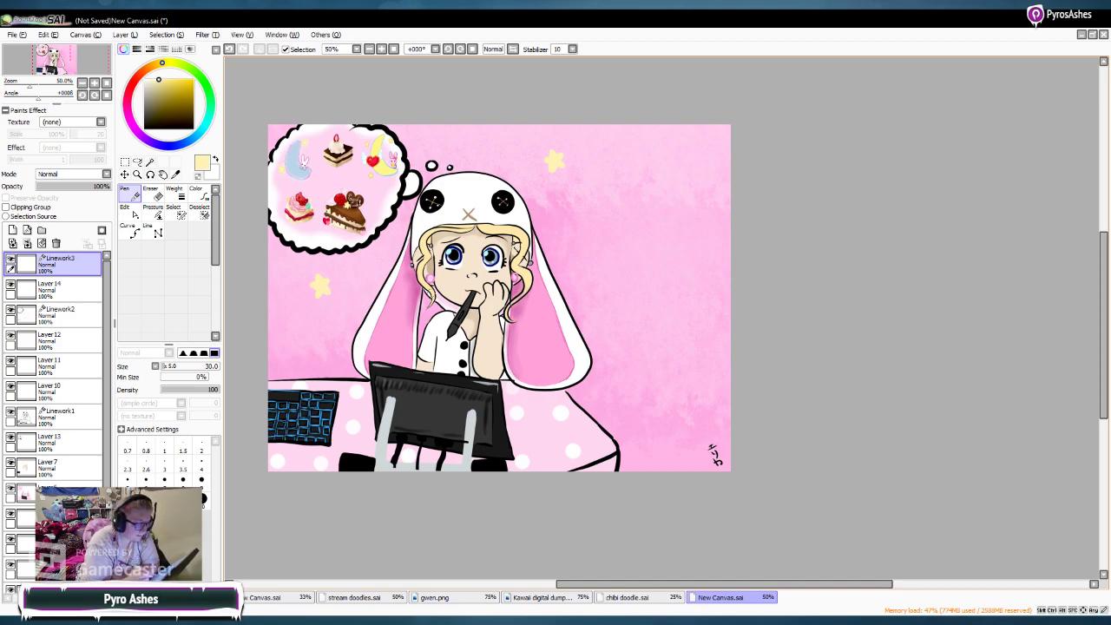
pyautogui.moveTo(631, 322)
pyautogui.mouseDown()
pyautogui.moveTo(641, 334)
pyautogui.moveTo(637, 321)
pyautogui.mouseUp()
pyautogui.moveTo(705, 183)
pyautogui.mouseDown()
pyautogui.moveTo(702, 190)
pyautogui.moveTo(716, 184)
pyautogui.moveTo(703, 196)
pyautogui.moveTo(710, 188)
pyautogui.mouseUp()
pyautogui.click(706, 190)
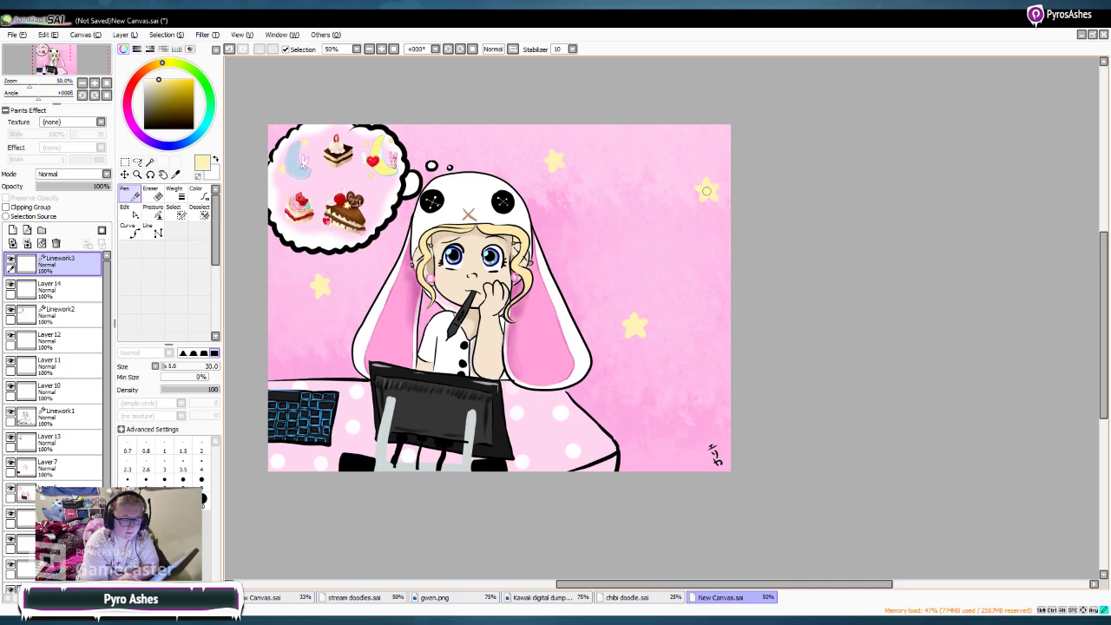
pyautogui.moveTo(653, 444)
pyautogui.mouseDown()
pyautogui.moveTo(667, 446)
pyautogui.moveTo(657, 459)
pyautogui.moveTo(663, 448)
pyautogui.mouseUp()
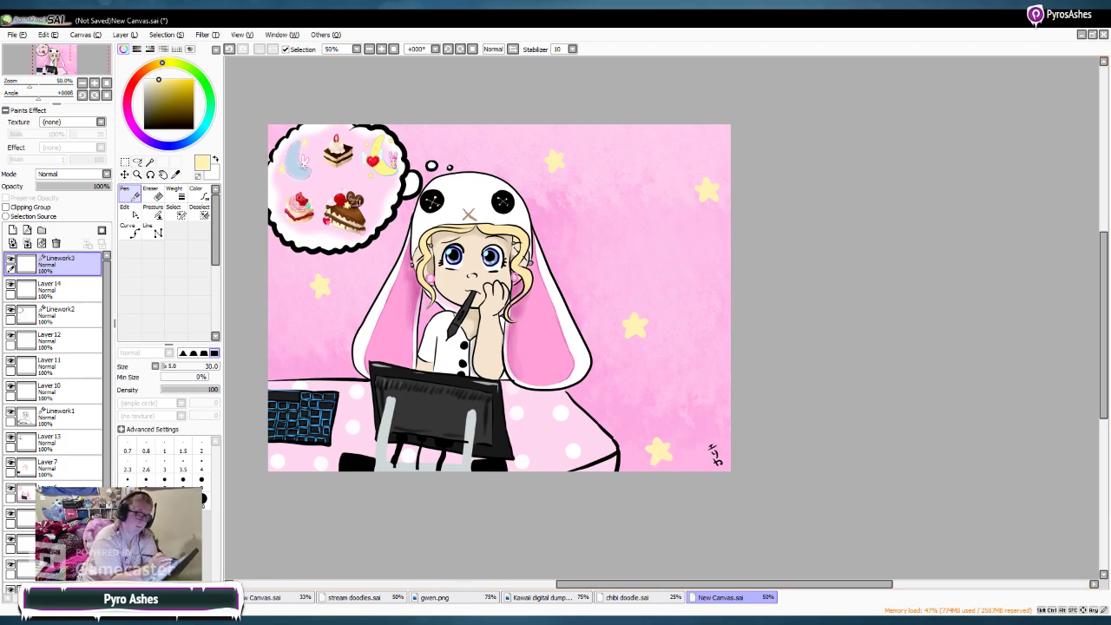
# Step: Draw three thin cream sparkles on the pink background on Linework3 with the Pen at size 9 and density 77
pyautogui.click(144, 79)
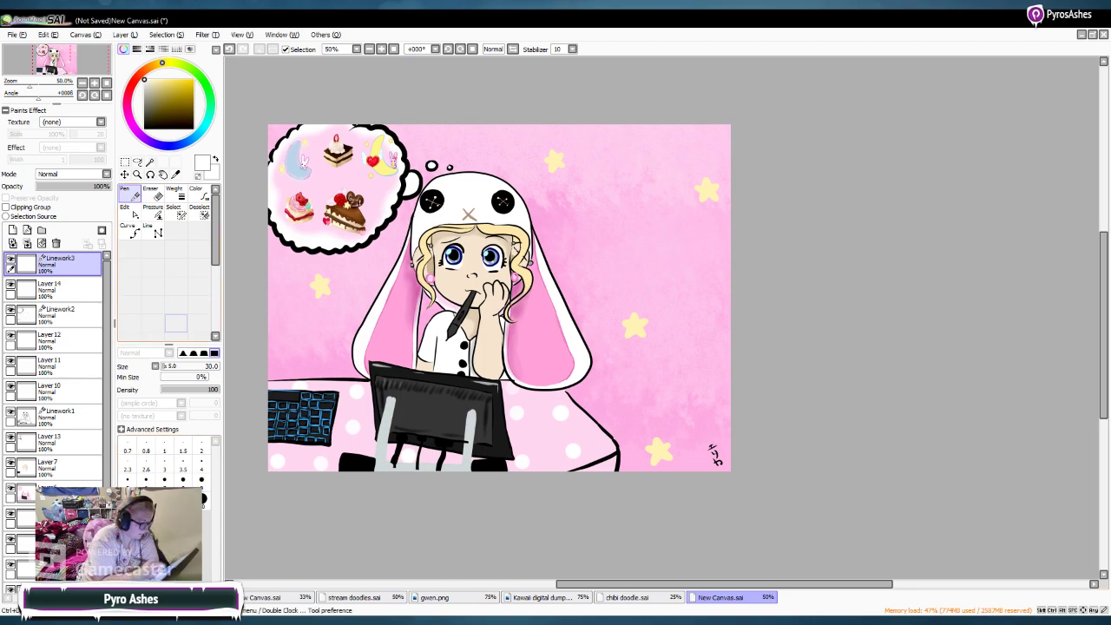
pyautogui.click(151, 79)
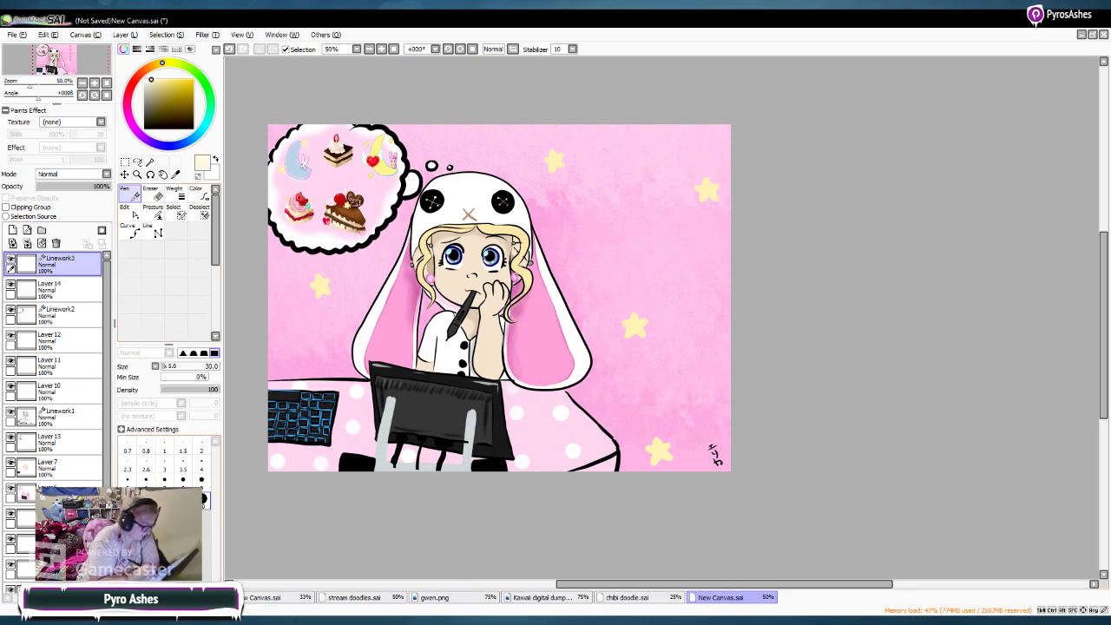
pyautogui.click(201, 482)
pyautogui.click(206, 388)
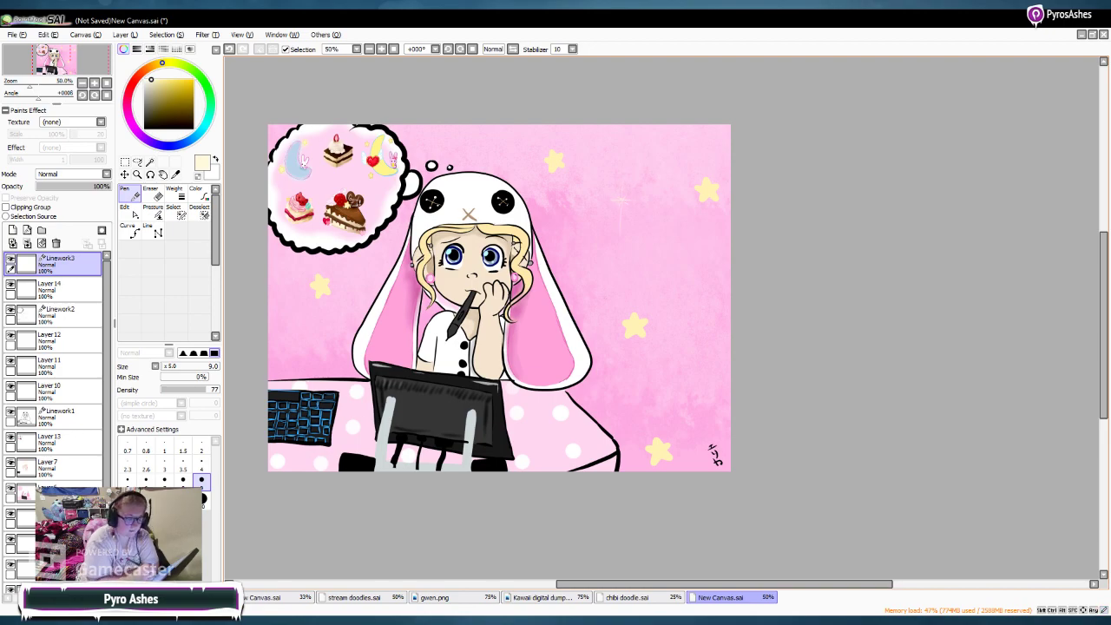
pyautogui.moveTo(283, 304)
pyautogui.mouseDown()
pyautogui.moveTo(282, 333)
pyautogui.moveTo(296, 320)
pyautogui.mouseUp()
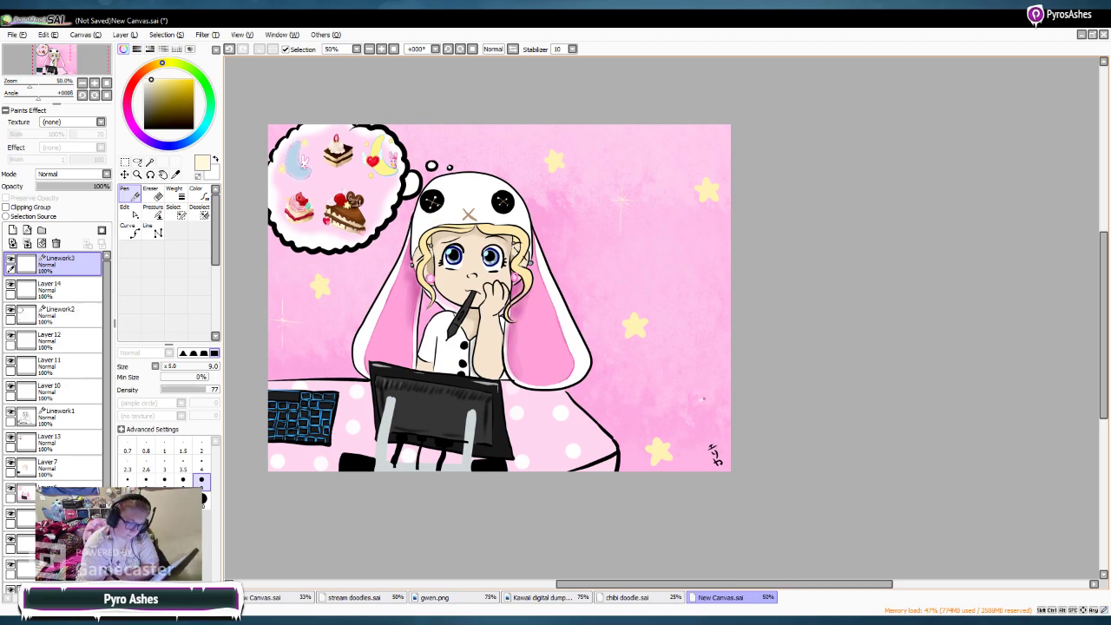
pyautogui.moveTo(702, 429)
pyautogui.mouseDown()
pyautogui.moveTo(701, 401)
pyautogui.moveTo(722, 399)
pyautogui.mouseUp()
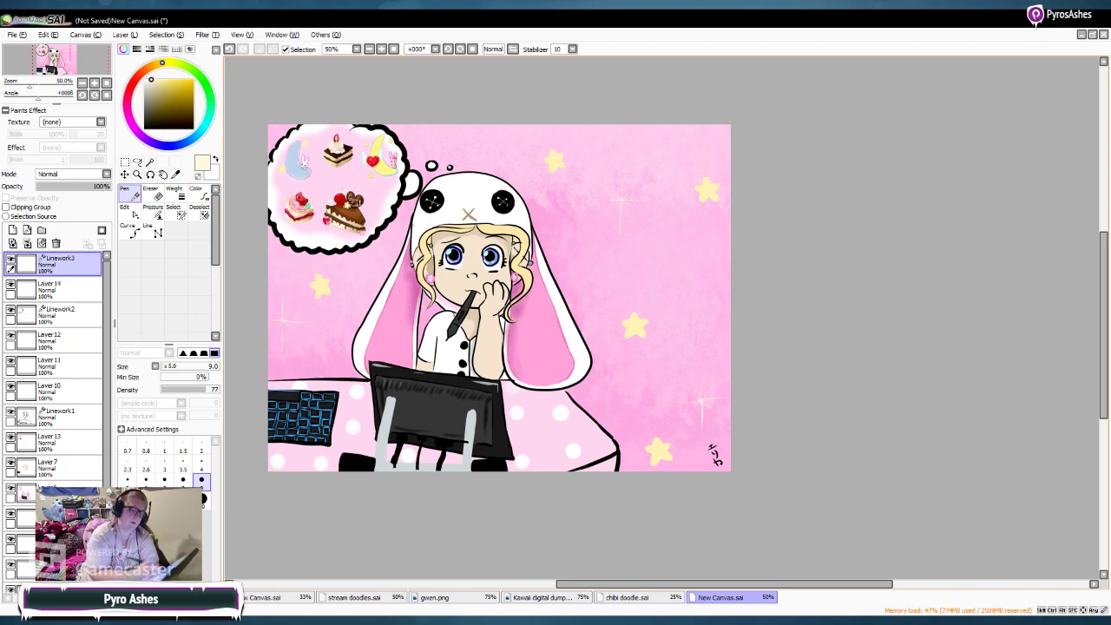
# Step: Check the whole drawing up close at 75% zoom and save it as me art.sai in the Pictures folder
pyautogui.press('pageup')
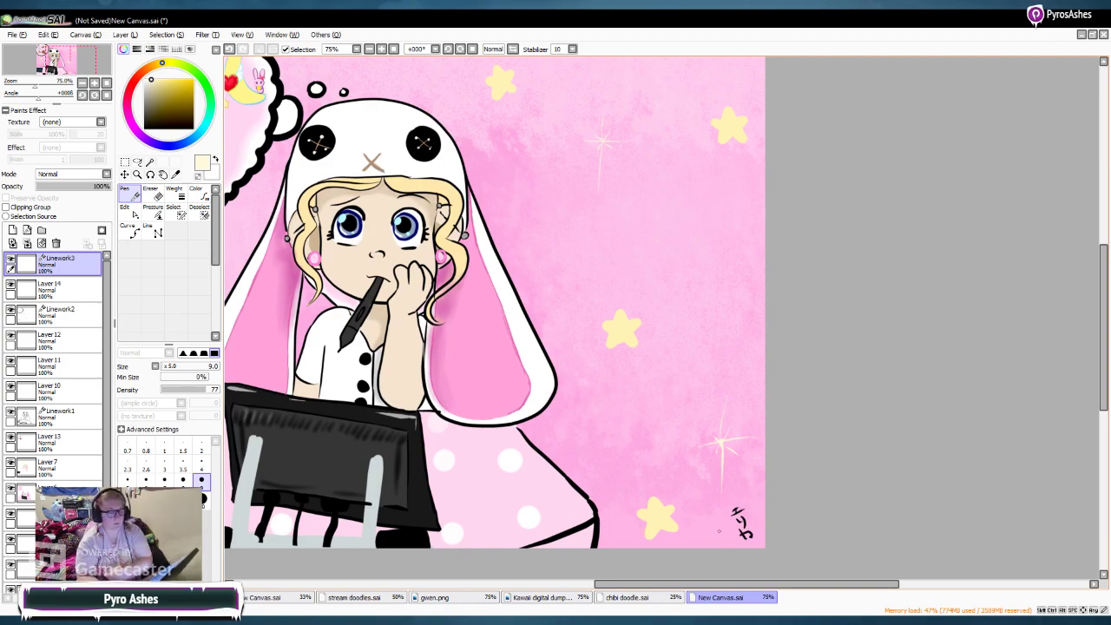
pyautogui.moveTo(746, 584); pyautogui.dragTo(664, 583)
pyautogui.press('alt')
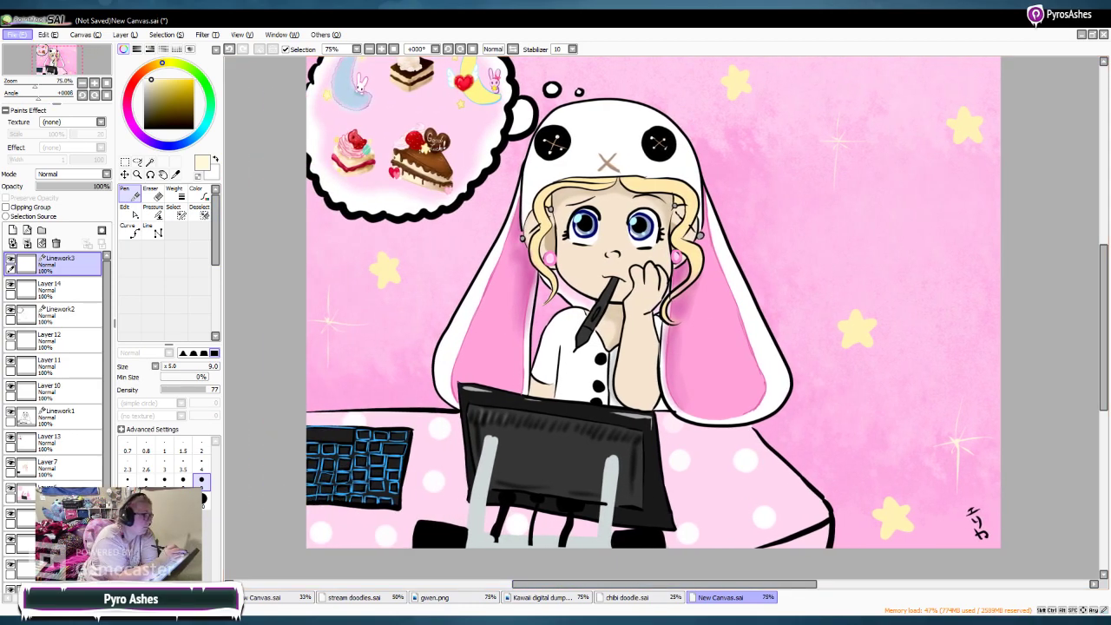
pyautogui.hotkey('alt', 'Tab')
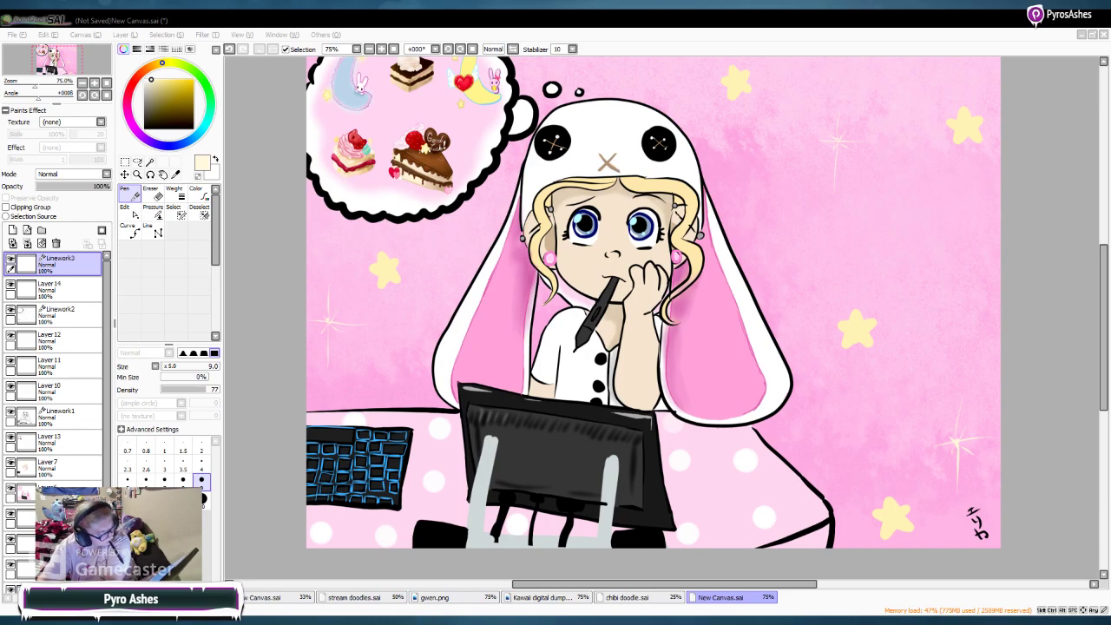
pyautogui.press('Return')
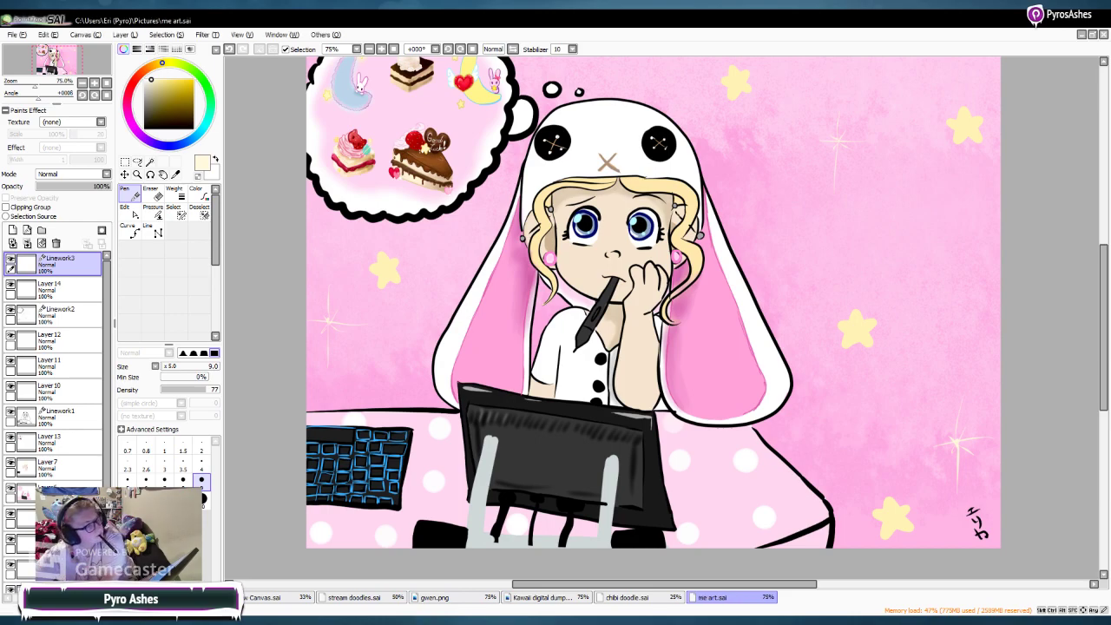
# Step: Open a file dialog again for the saved me art.sai drawing
pyautogui.press('alt')
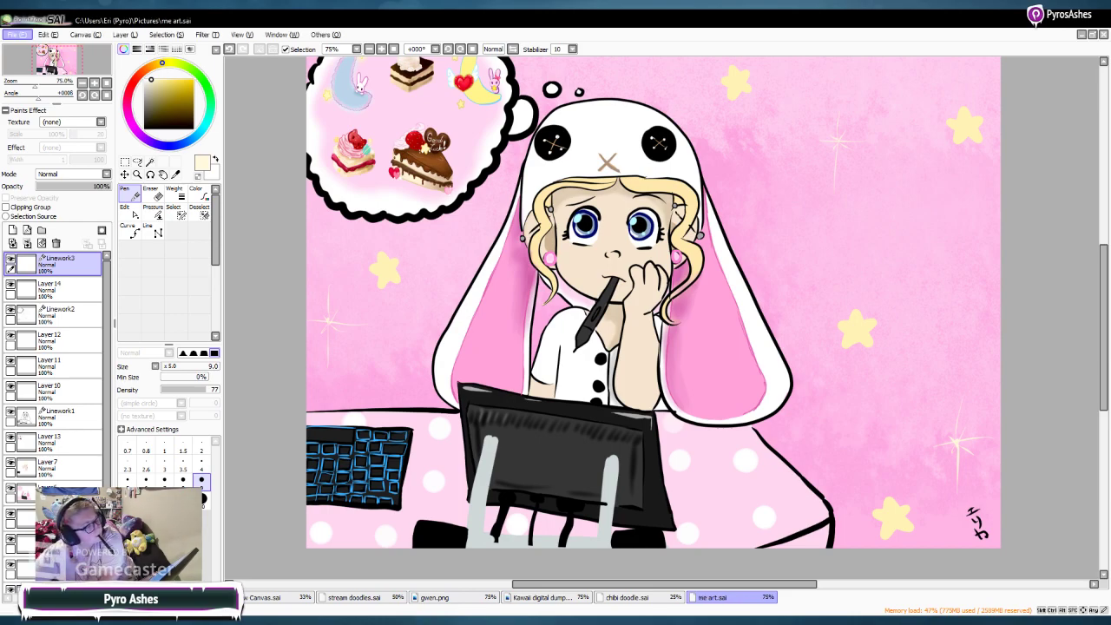
pyautogui.hotkey('alt', 'Tab')
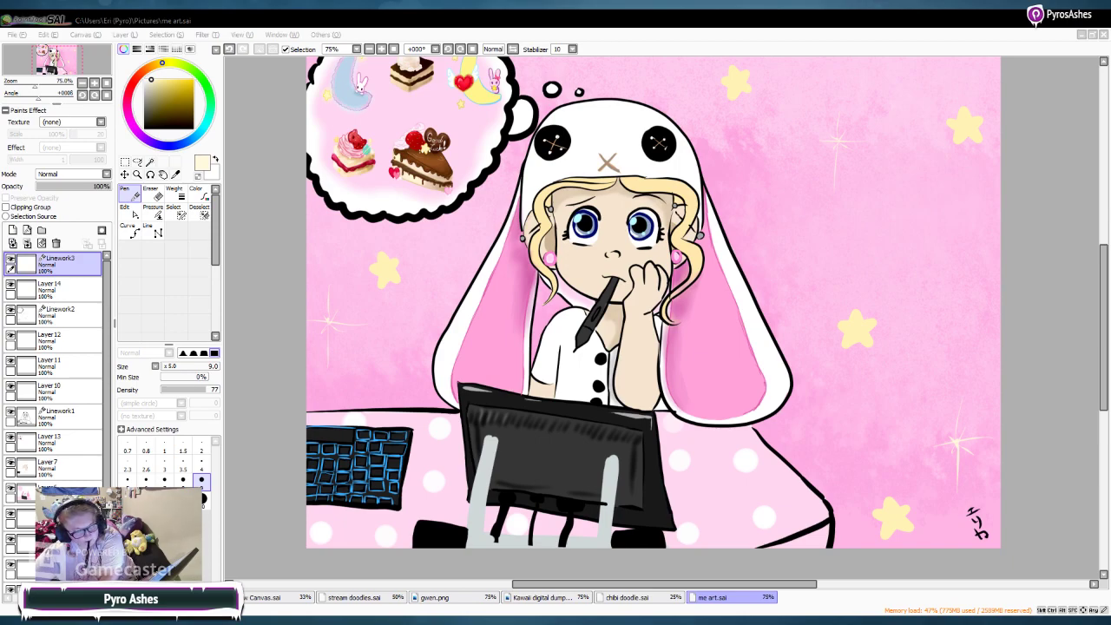